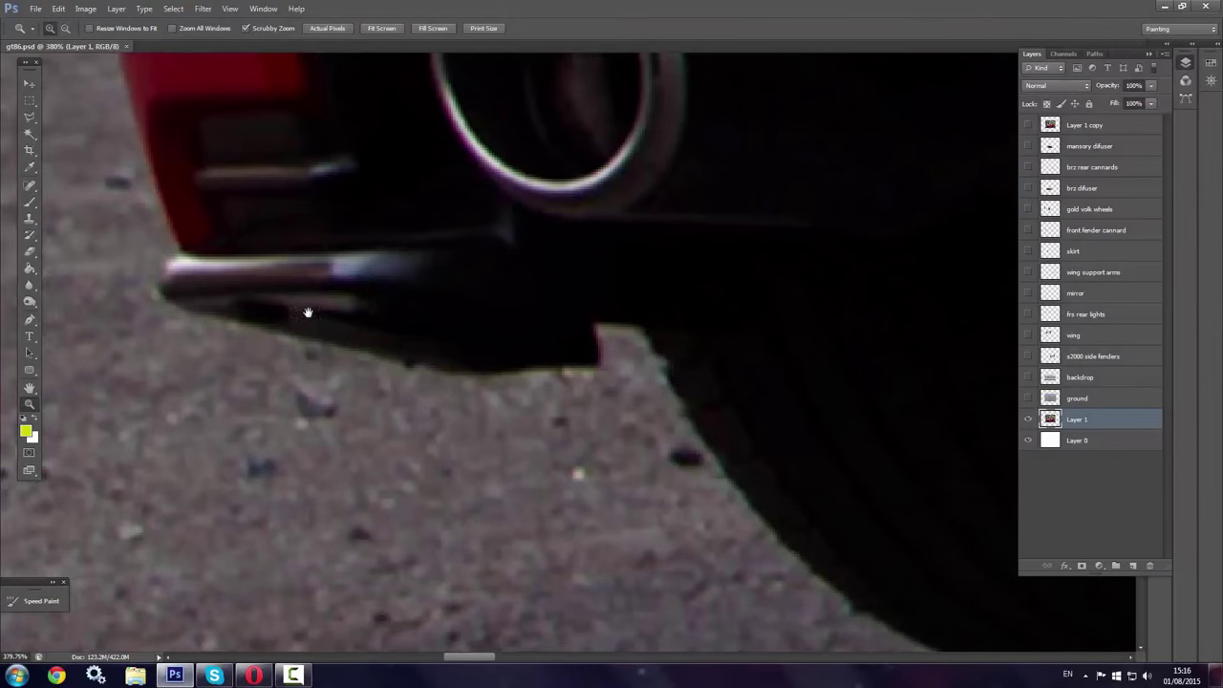
Pan along the car's bumper, roofline, rear wing and rear window to begin the outline trace
left_click_drag(151, 280, 238, 405)
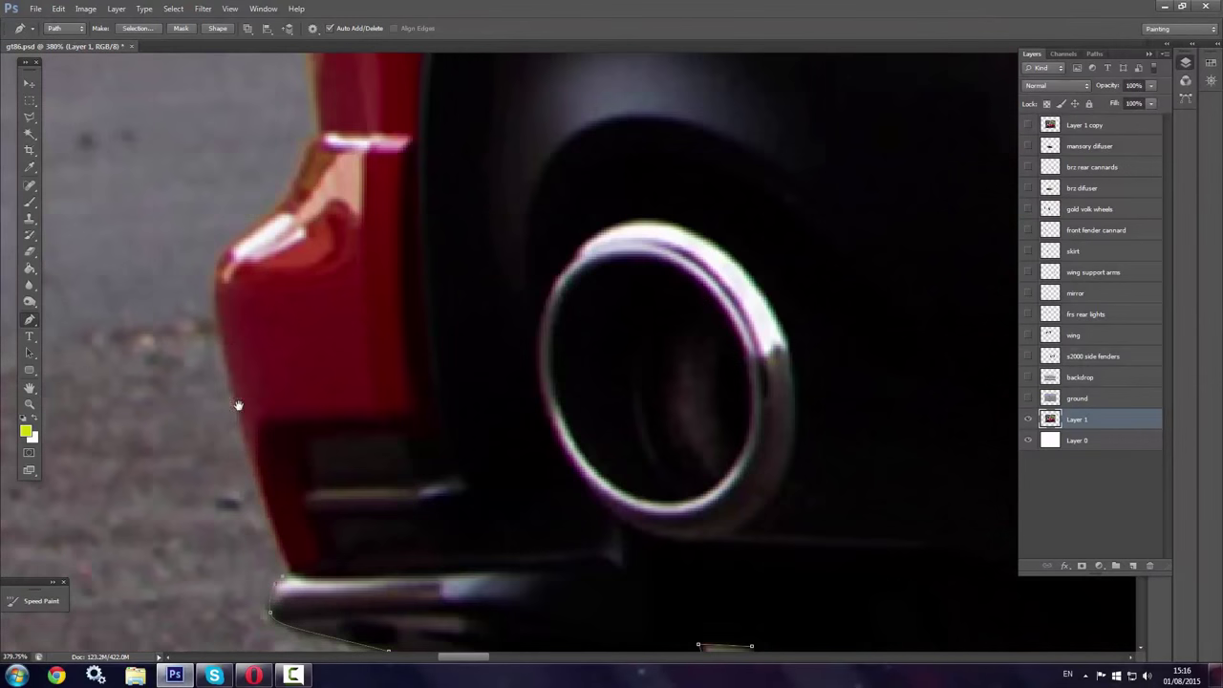
scroll(317, 115, "up", 5)
scroll(268, 131, "up", 5)
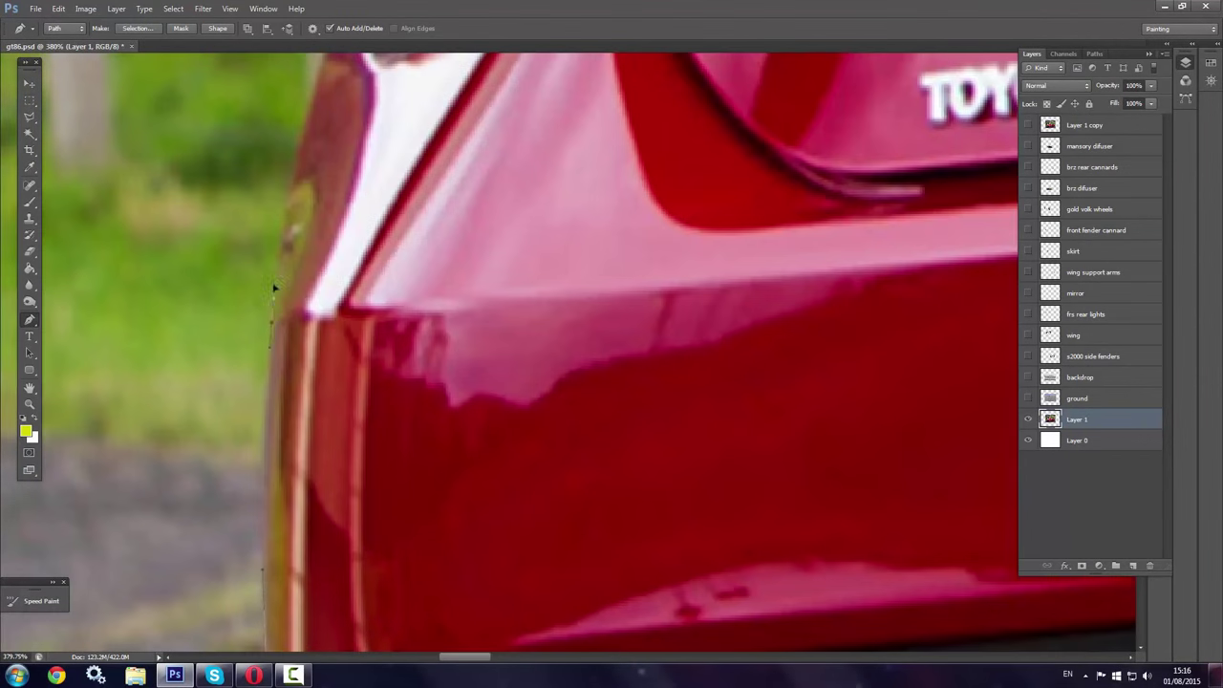
scroll(275, 287, "up", 5)
scroll(281, 292, "up", 3)
scroll(347, 130, "up", 1)
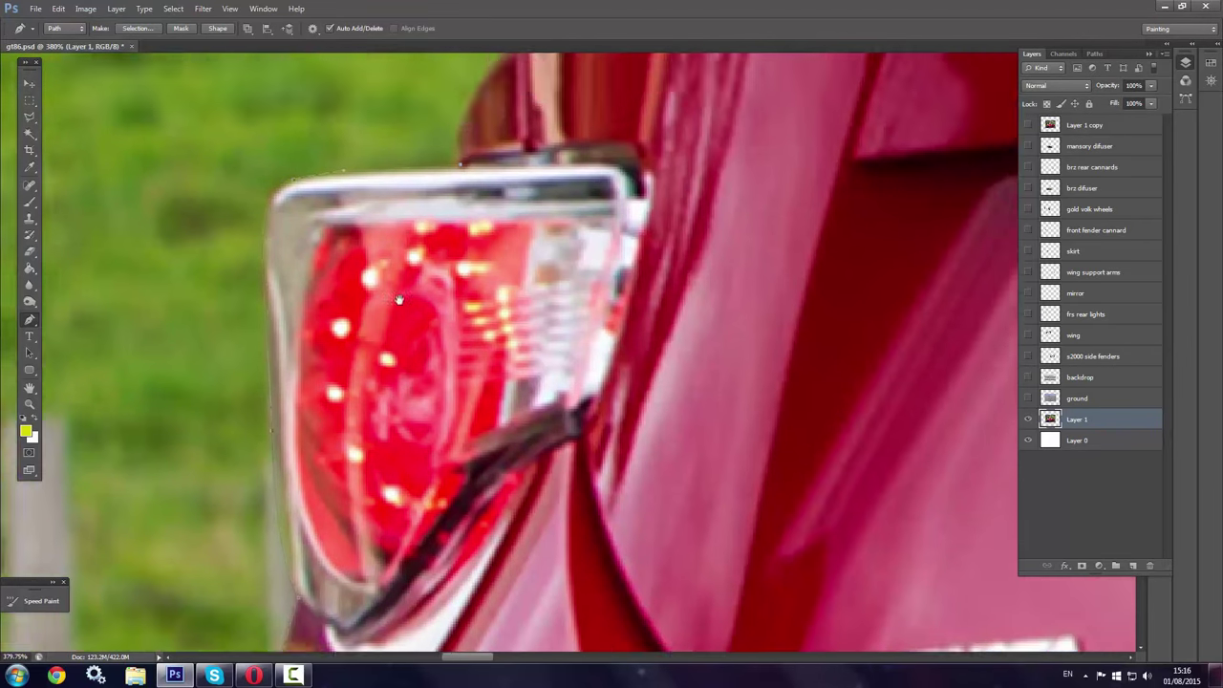
scroll(422, 370, "up", 5)
left_click_drag(622, 211, 58, 350)
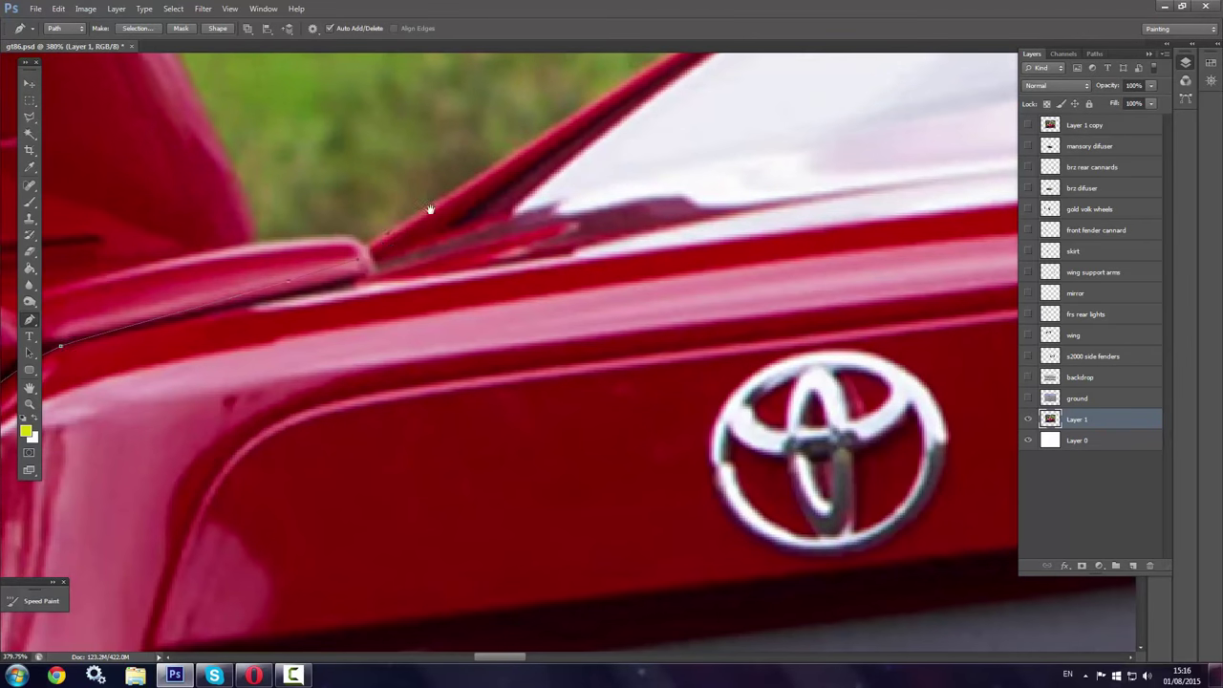
left_click_drag(430, 208, 114, 495)
mouse_move(813, 108)
left_mouse_down()
mouse_move(505, 182)
mouse_move(338, 331)
left_mouse_up()
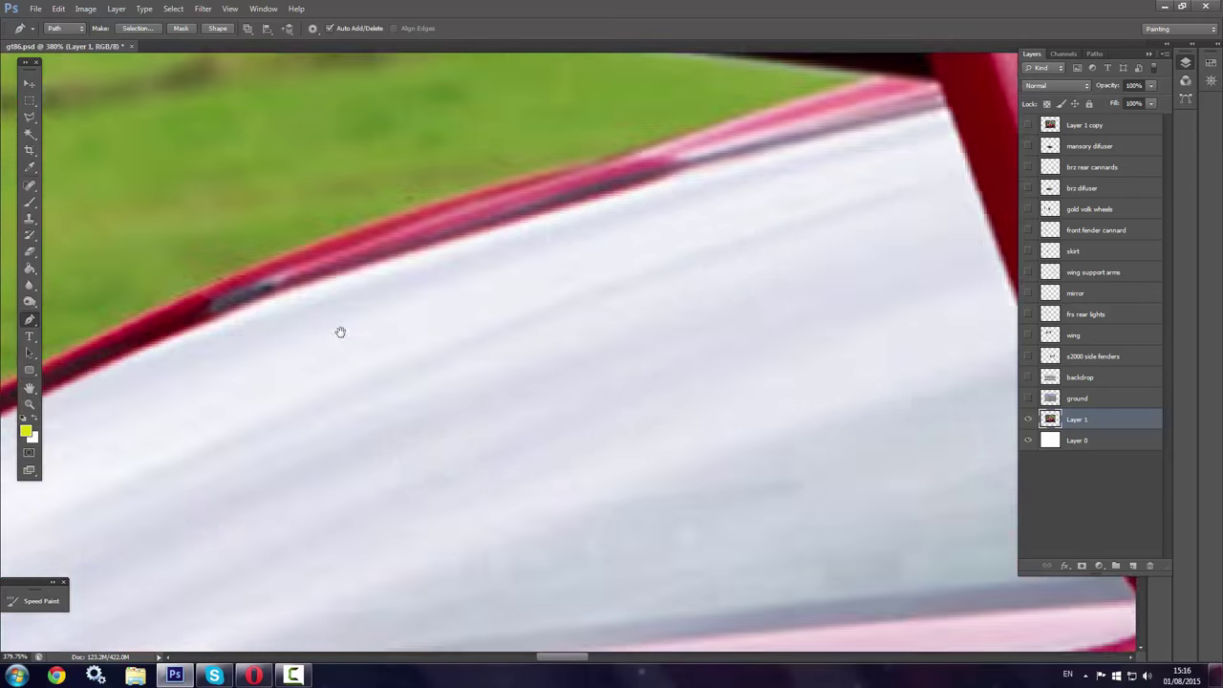
left_click_drag(956, 105, 561, 241)
mouse_move(841, 205)
left_mouse_down()
mouse_move(474, 247)
mouse_move(503, 390)
left_mouse_up()
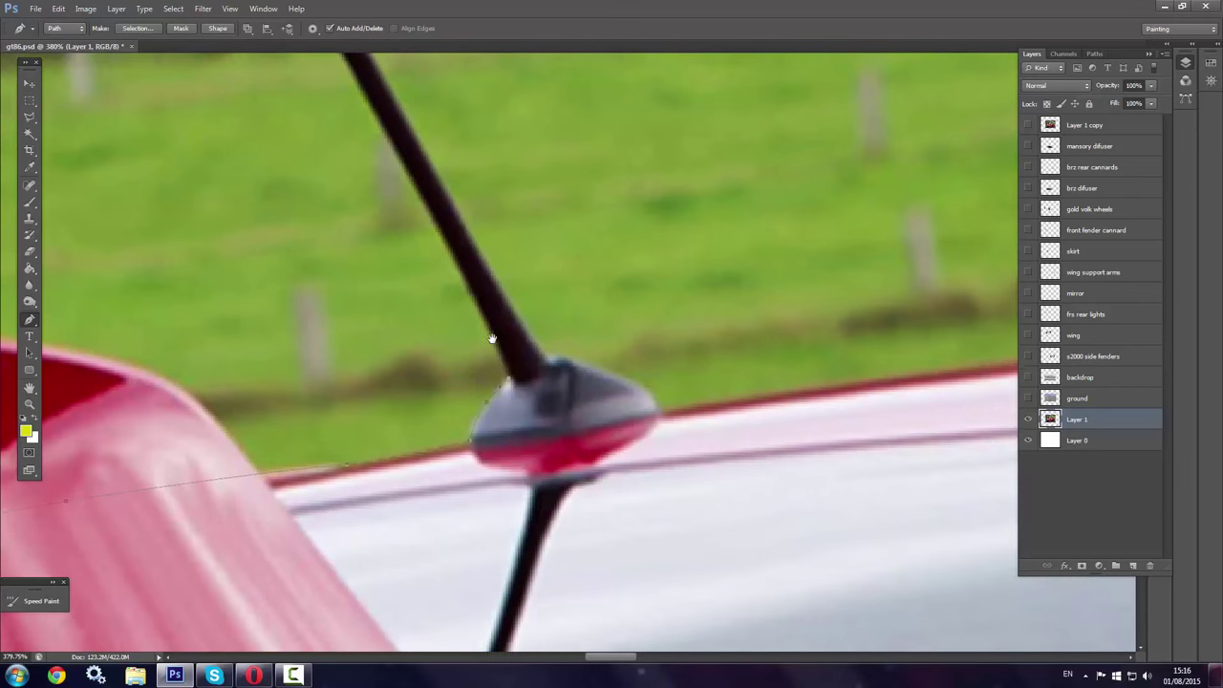
left_click_drag(459, 238, 514, 489)
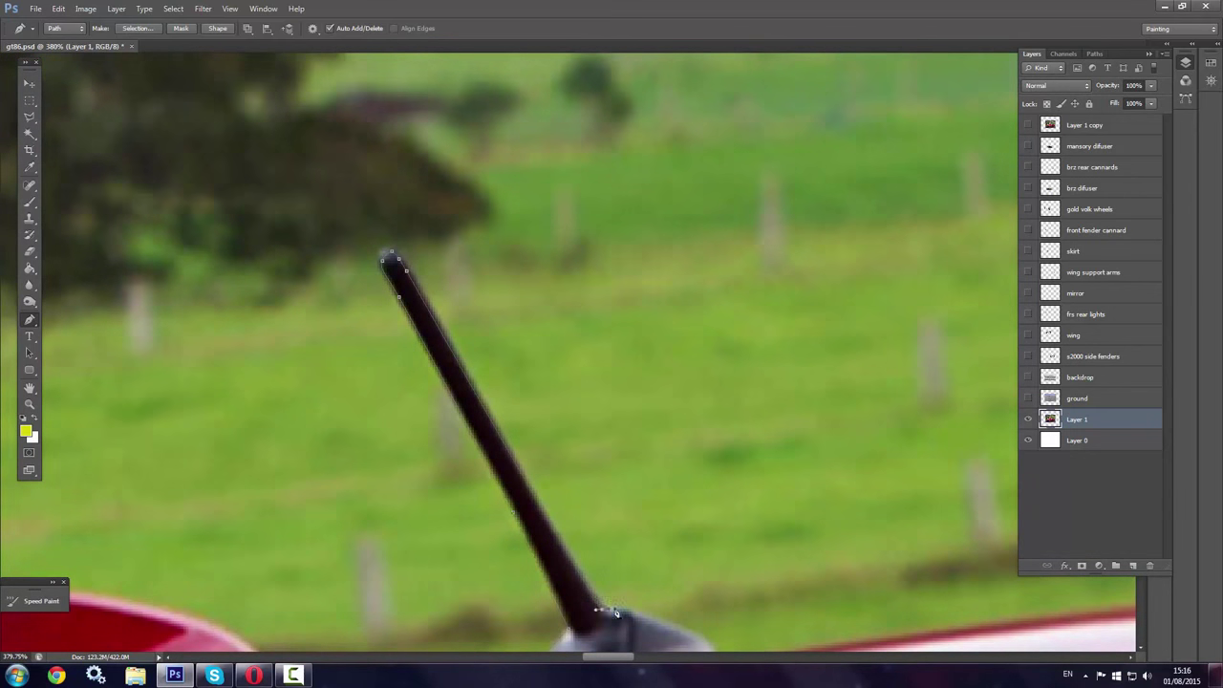
left_click_drag(616, 613, 369, 406)
mouse_move(497, 536)
left_mouse_down()
mouse_move(431, 428)
mouse_move(209, 373)
left_mouse_up()
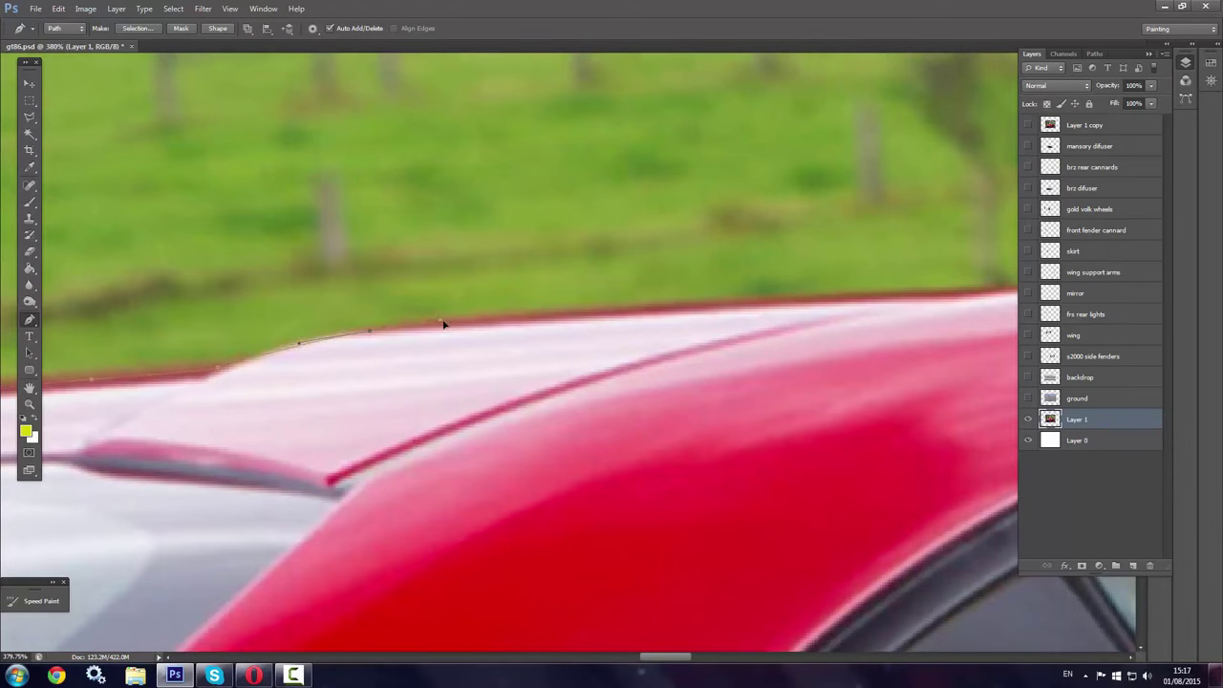
mouse_move(988, 299)
left_mouse_down()
mouse_move(545, 325)
mouse_move(399, 251)
left_mouse_up()
mouse_move(860, 458)
left_mouse_down()
mouse_move(631, 325)
mouse_move(326, 186)
left_mouse_up()
Trace curved anchors past the side mirror, along the fender edge and over the wheel arch top
left_click_drag(565, 336, 690, 406)
left_click_drag(944, 612, 648, 375)
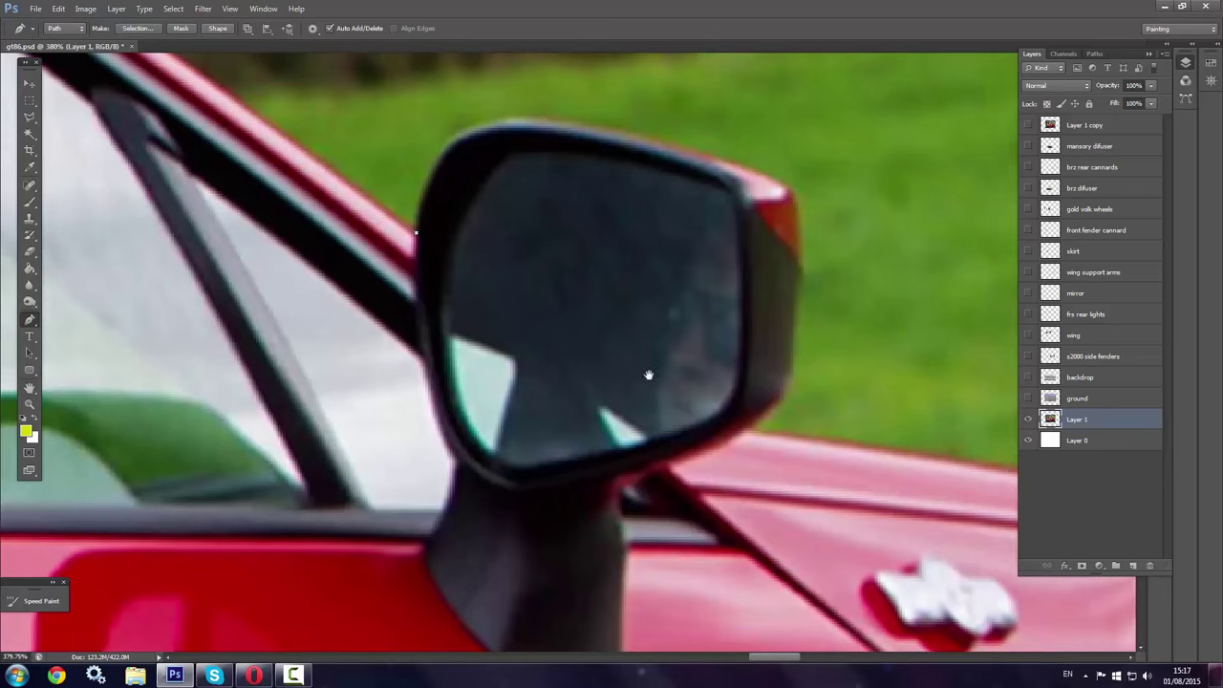
left_click_drag(897, 443, 286, 223)
left_click_drag(544, 265, 566, 262)
left_click_drag(853, 278, 516, 124)
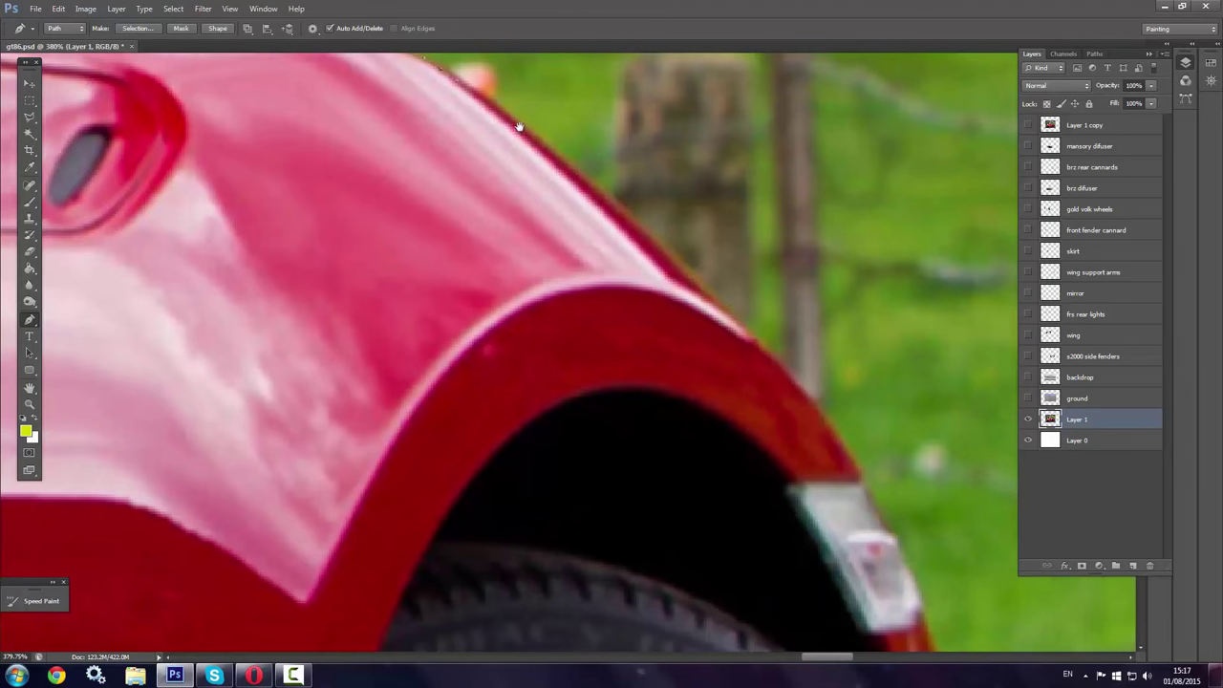
left_click_drag(677, 252, 730, 308)
left_click_drag(936, 624, 766, 406)
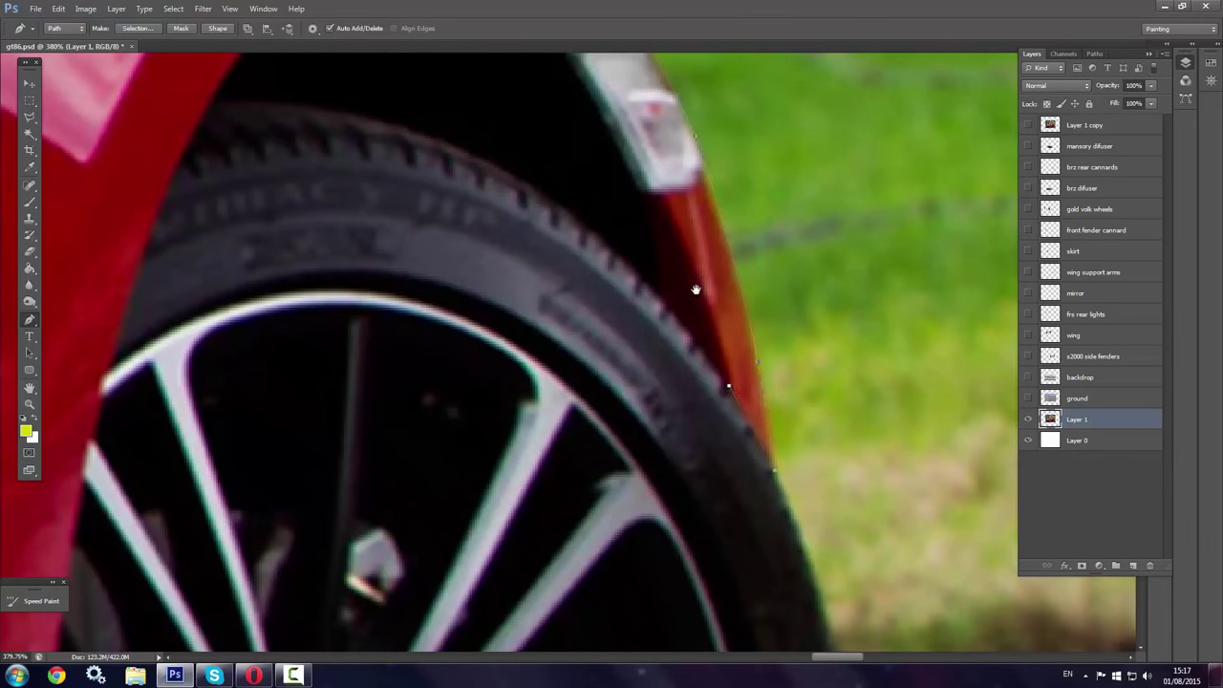
left_click_drag(696, 289, 801, 499)
left_click_drag(556, 175, 367, 156)
Continue the outline around the wheel arch, along the side skirt and down the fender edge
left_click_drag(227, 613, 320, 390)
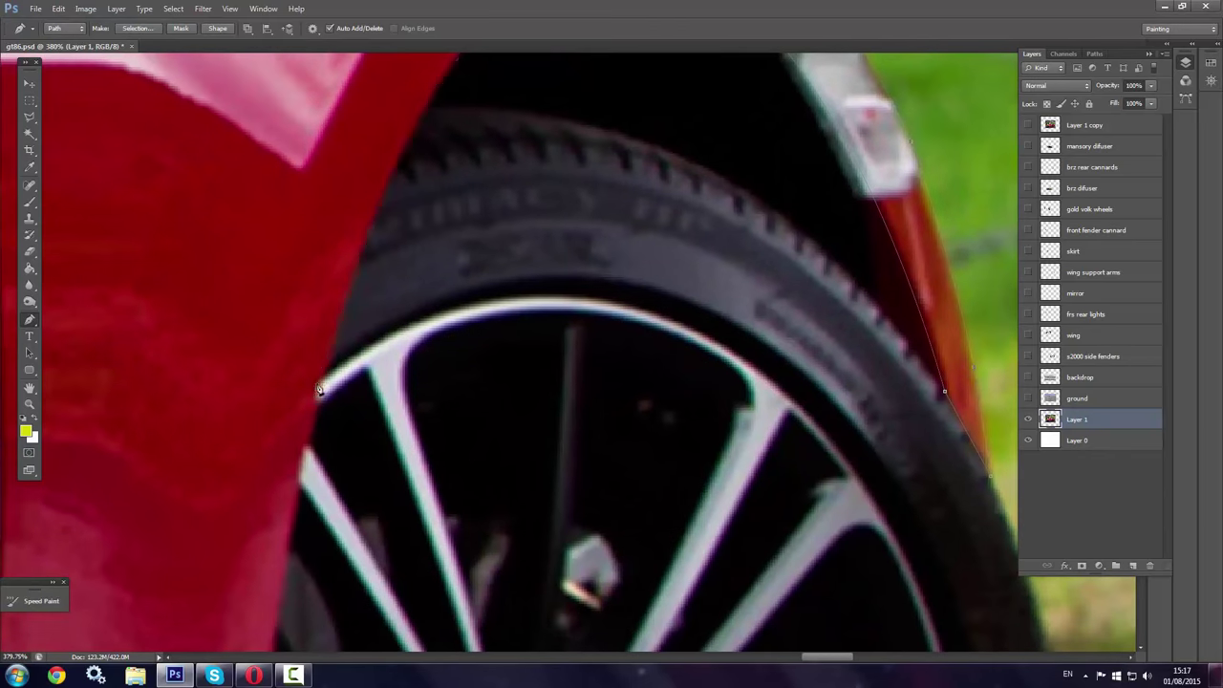
left_click_drag(272, 594, 344, 123)
left_click_drag(382, 669, 399, 410)
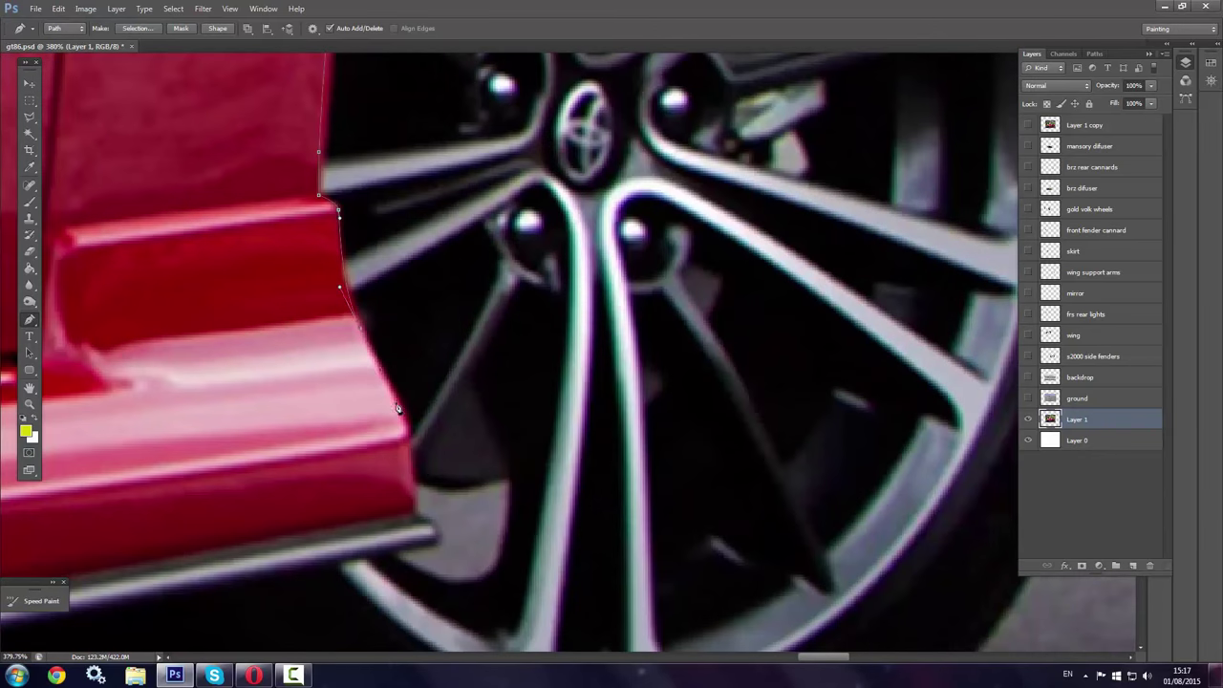
left_click_drag(175, 582, 684, 359)
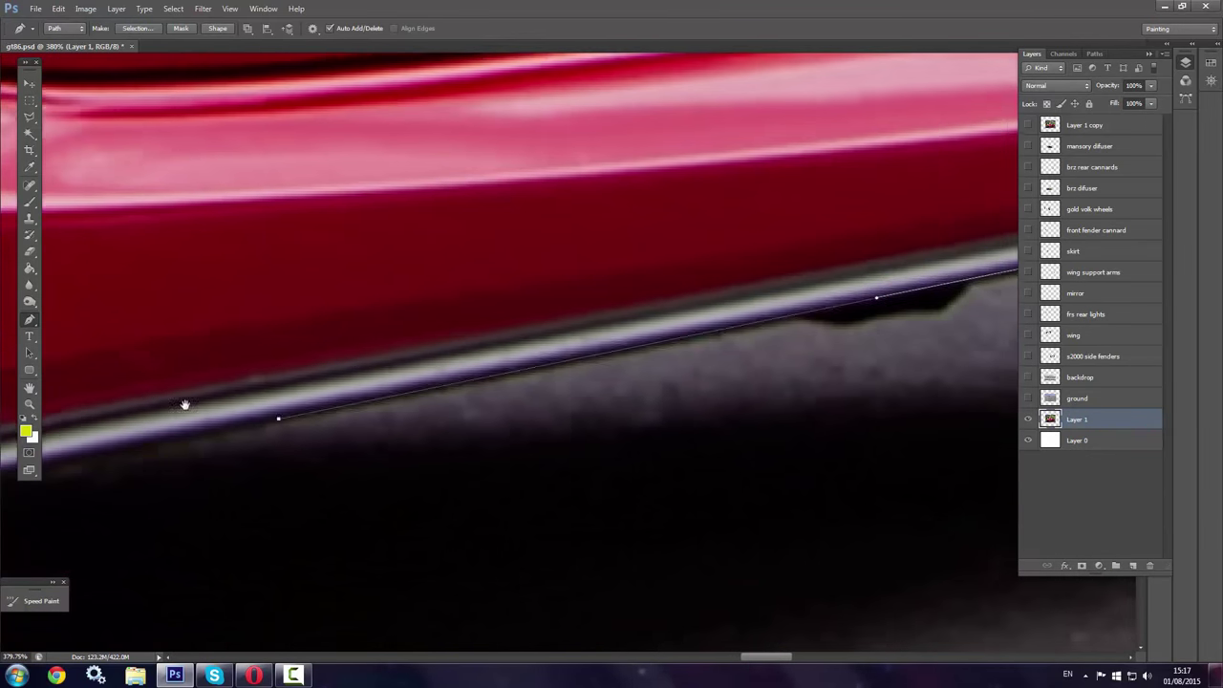
left_click_drag(917, 286, 430, 373)
left_click_drag(432, 191, 432, 468)
mouse_move(432, 234)
left_mouse_down()
mouse_move(344, 281)
mouse_move(704, 546)
left_mouse_up()
left_click_drag(494, 238, 388, 136)
mouse_move(182, 142)
left_mouse_down()
mouse_move(550, 253)
mouse_move(448, 278)
mouse_move(529, 63)
left_mouse_up()
left_click(430, 338)
left_click(393, 446)
Follow the lower fender and stepped curb edge, closing the path back at its start
left_click_drag(350, 642, 431, 239)
left_click_drag(430, 526, 430, 239)
left_click(424, 431)
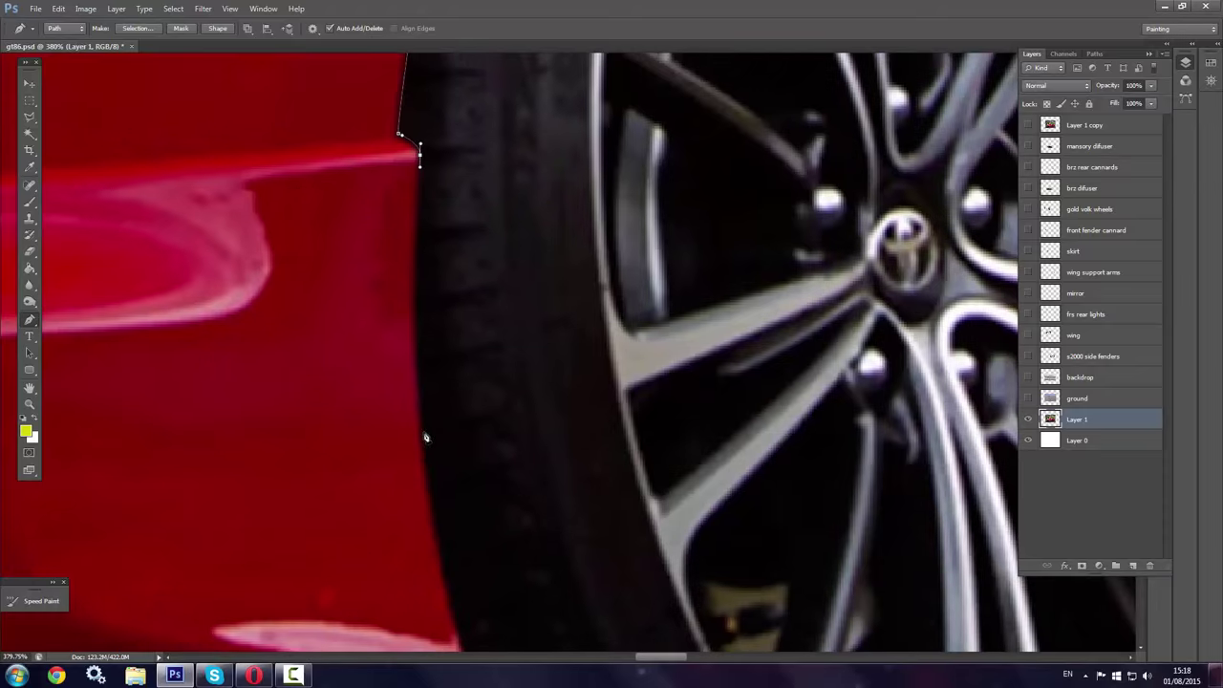
left_click_drag(423, 431, 423, 314)
mouse_move(481, 421)
left_mouse_down()
mouse_move(845, 421)
mouse_move(956, 398)
mouse_move(792, 361)
left_mouse_up()
left_click(492, 437)
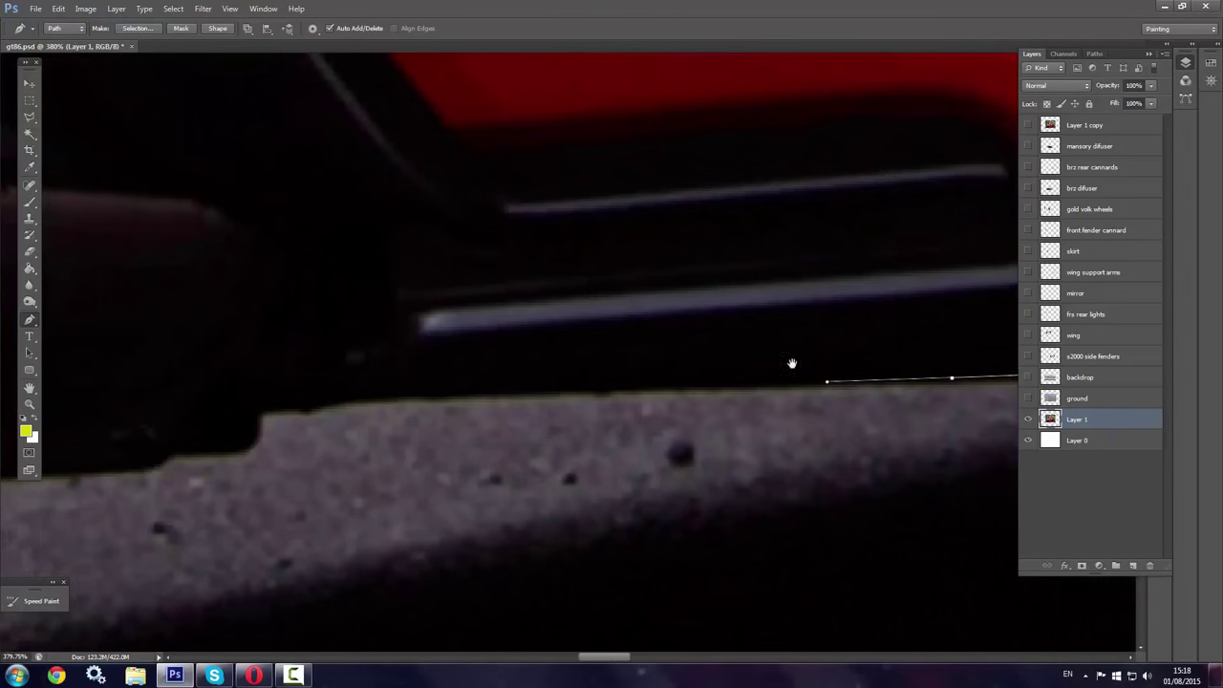
left_click(246, 409)
left_click_drag(245, 410, 787, 358)
left_click(601, 372)
left_click(284, 469)
left_click_drag(284, 469, 851, 459)
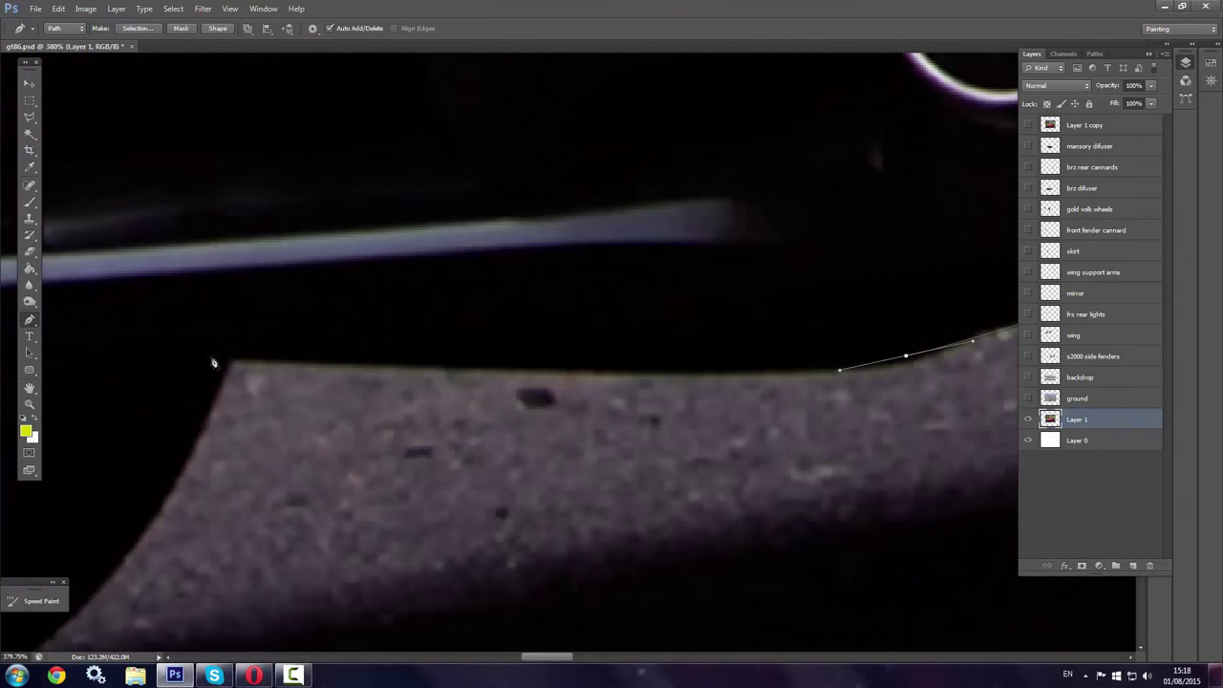
left_click_drag(214, 354, 309, 404)
left_click(188, 453)
left_click(358, 407)
right_click(362, 410)
Make the path a selection, fit the image on screen, and copy the car to its own layer
left_click(682, 202)
right_click(185, 372)
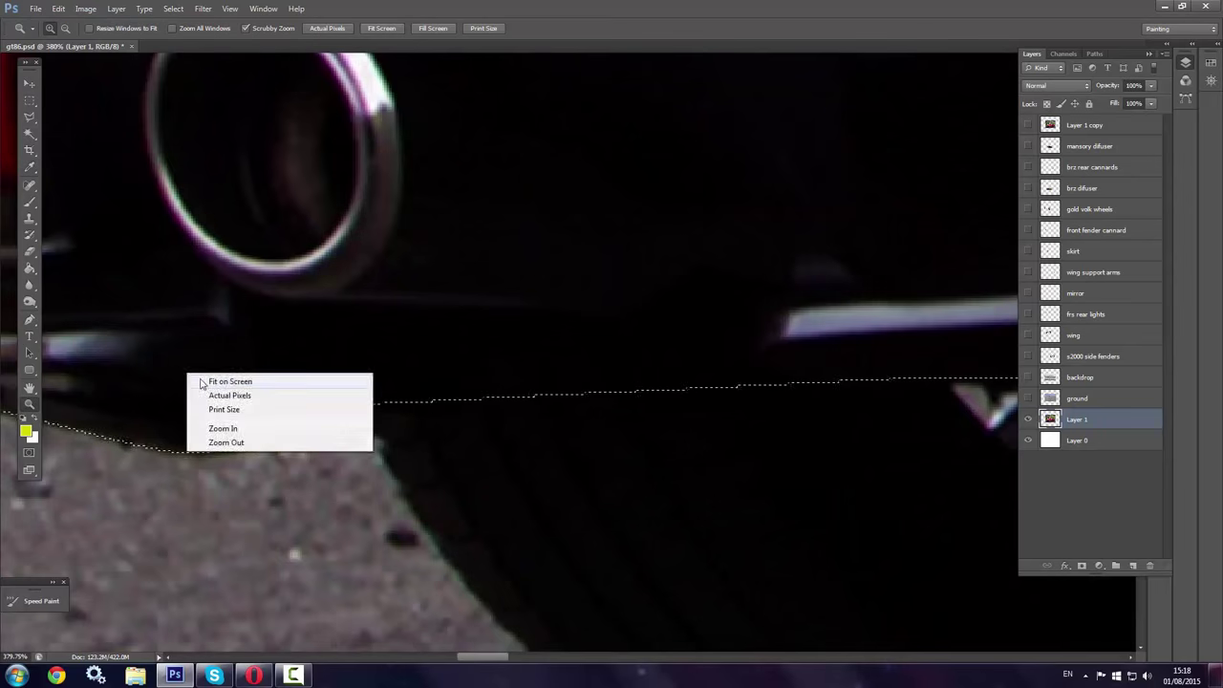
left_click(196, 379)
right_click(560, 368)
left_click(596, 470)
Pen-trace the ground shadow area under the car and copy it onto a new layer
scroll(445, 499, "up", 5)
key("p")
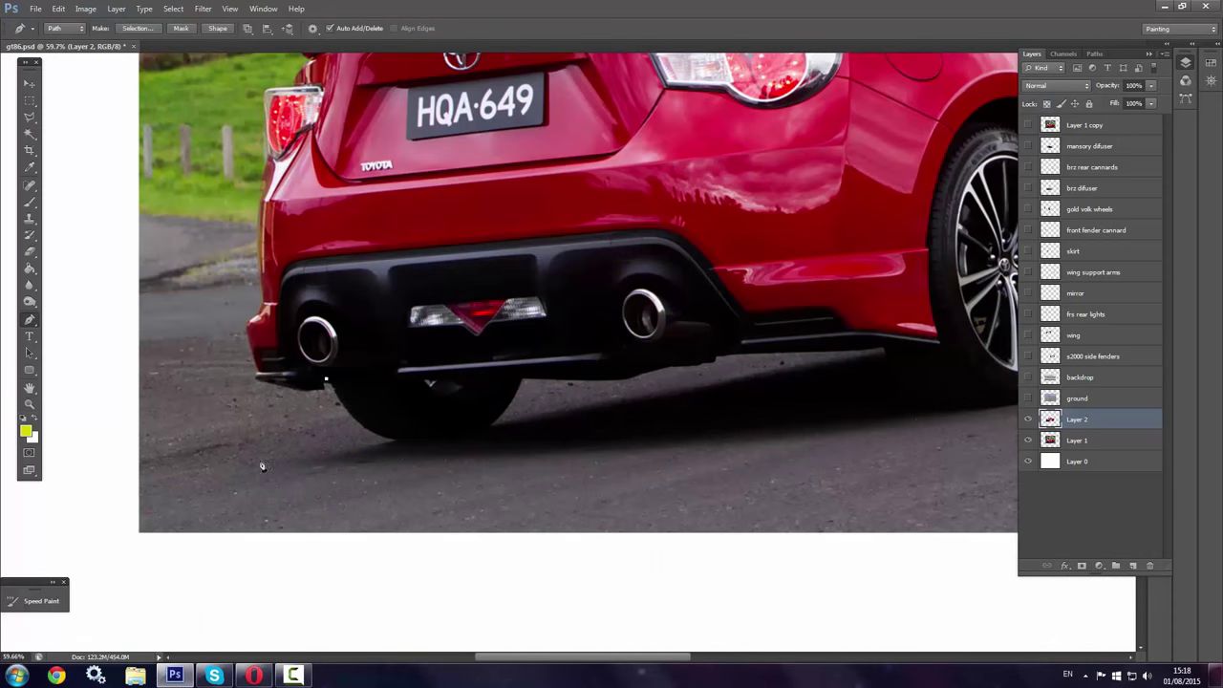
left_click(259, 465)
left_click_drag(887, 485, 296, 429)
left_click_drag(977, 296, 582, 378)
left_click(582, 379)
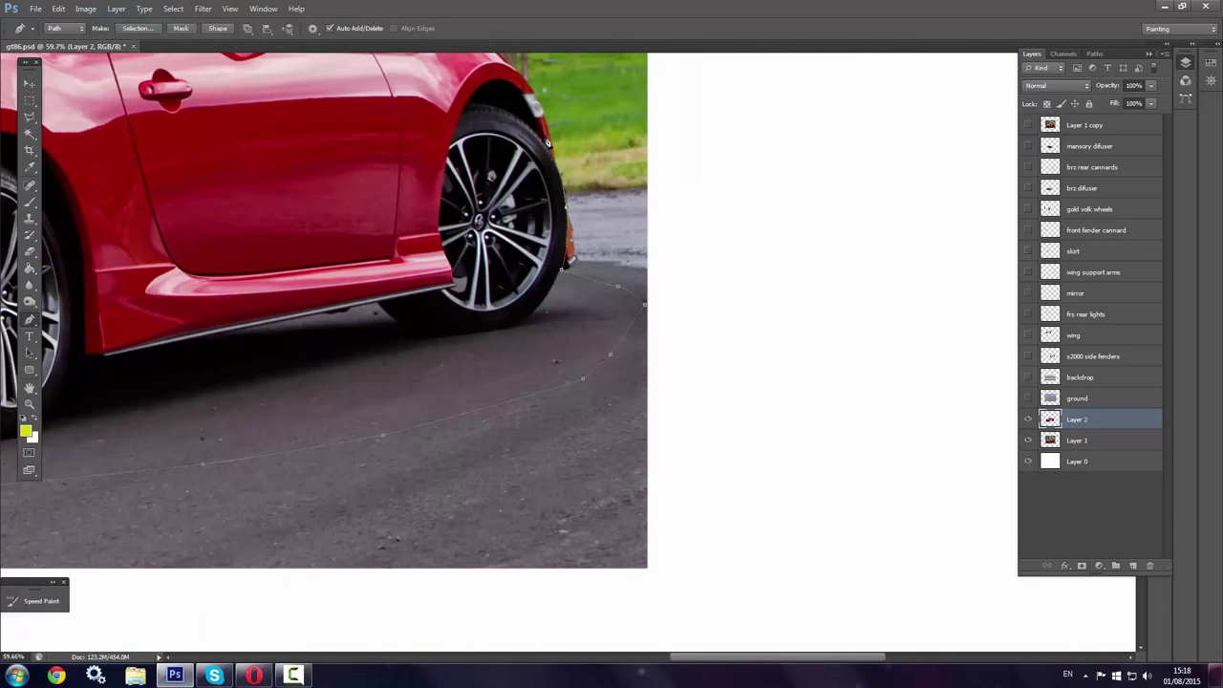
mouse_move(456, 68)
left_mouse_down()
mouse_move(669, 239)
mouse_move(861, 191)
left_mouse_up()
key("ctrl+Return")
key("l")
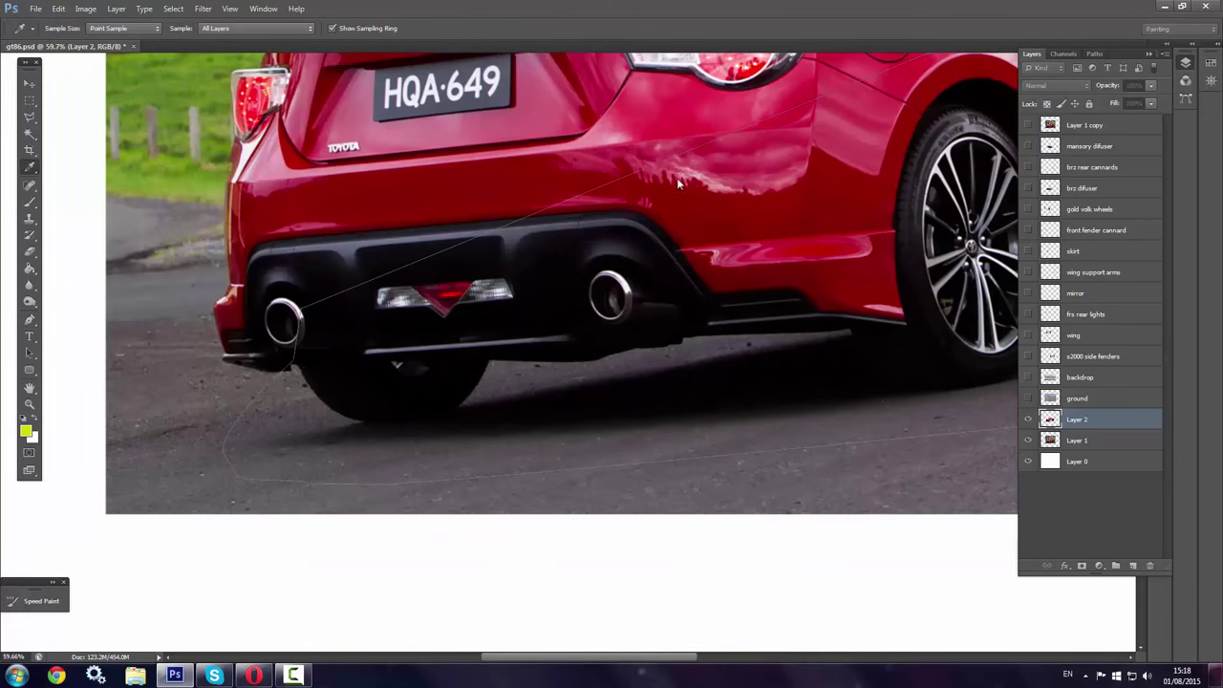
right_click(915, 364)
left_click(946, 465)
Rotate the car and ground-shadow layers together about 6 degrees to level them
scroll(650, 465, "down", 3)
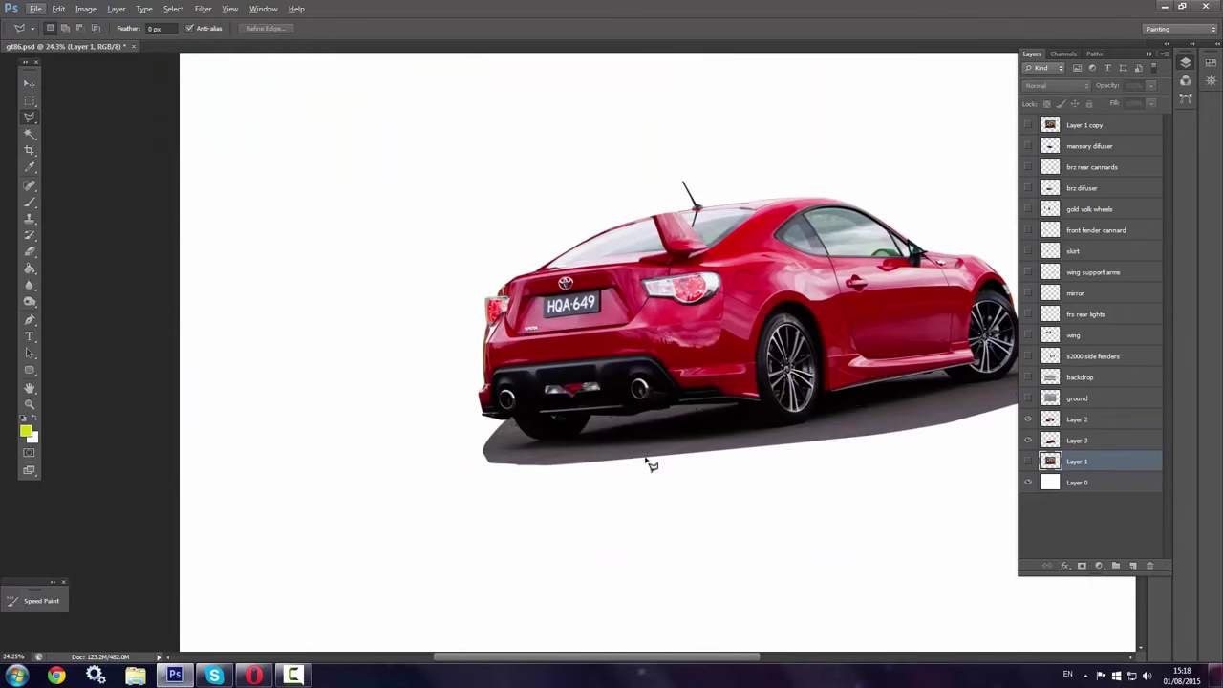
left_click(1088, 421, "shift")
right_click(564, 262)
left_click(615, 373)
left_click_drag(909, 354, 876, 303)
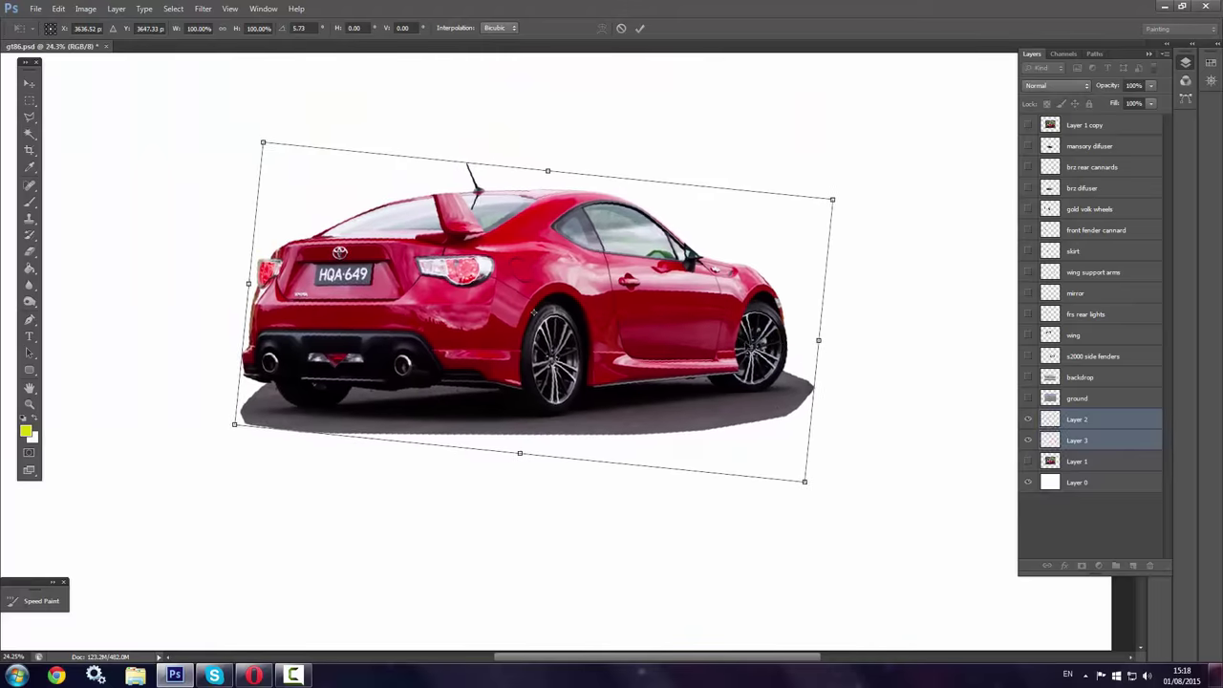
key("Return")
Set the shadow layer to Multiply and brighten it to near-white with Levels
left_click(1077, 439)
left_click(1056, 85)
left_click(1052, 156)
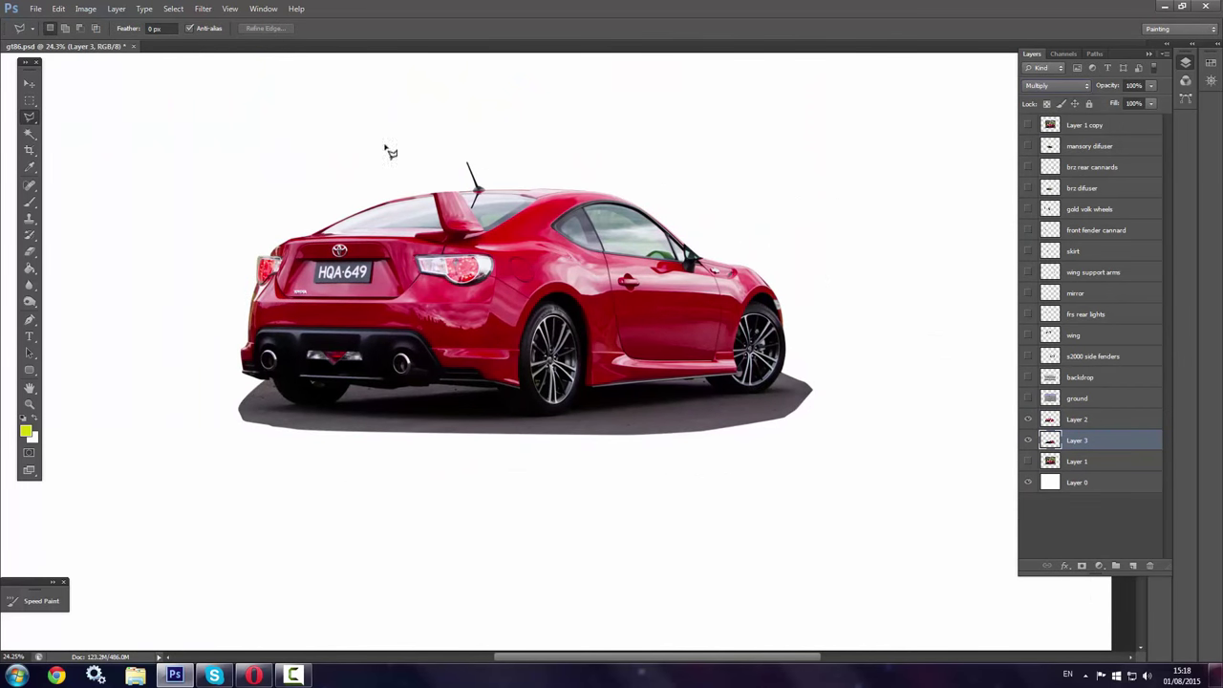
key("i")
key("ctrl+l")
left_click_drag(904, 246, 841, 245)
key("Return")
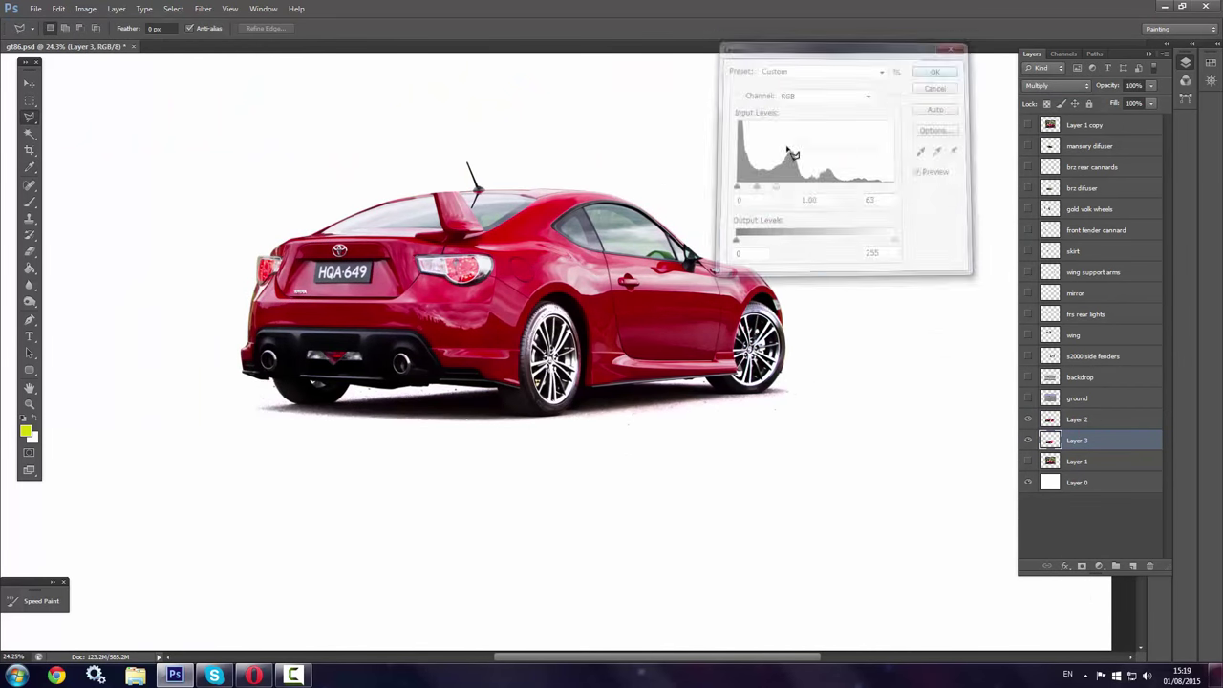
Paint both wheels solid black with a black brush
key("b")
key("d")
right_click(573, 297)
left_click_drag(545, 316, 562, 393)
right_click(600, 308)
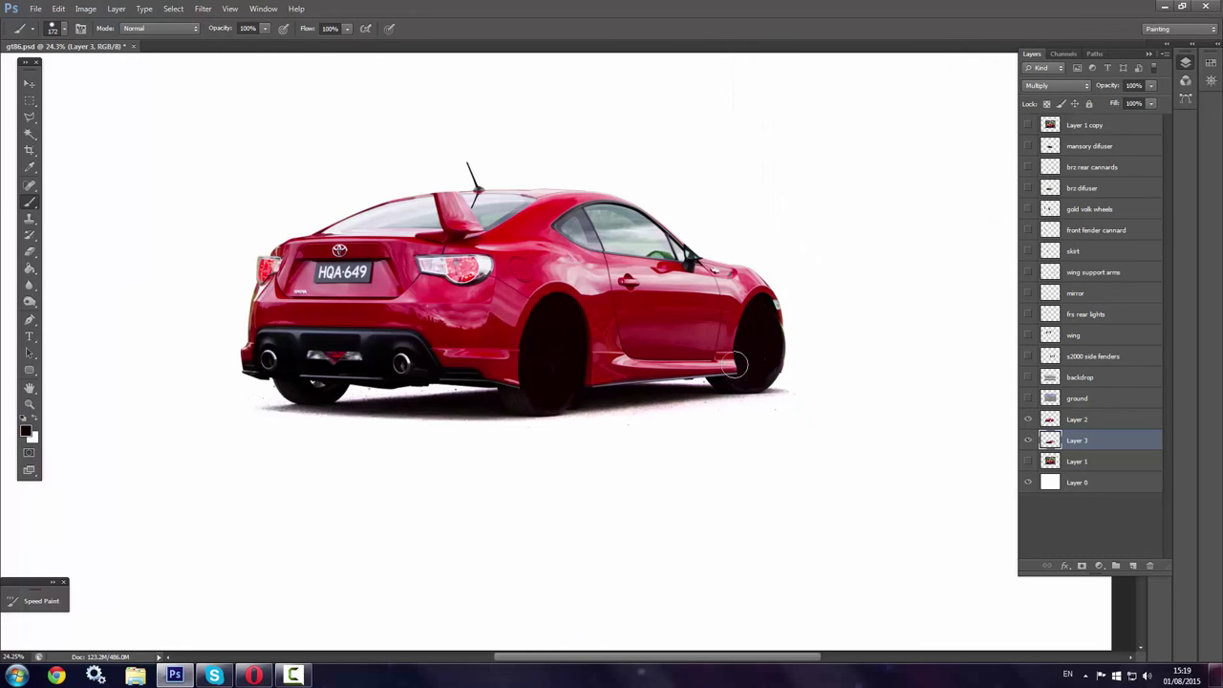
Nudge the car body layer down to lower it, then reselect the shadow layer
key("alt+bracketright")
key("ctrl+shift+Down")
key("ctrl+shift+Down")
key("ctrl+shift+Down")
key("ctrl+shift+Down")
key("ctrl+shift+Down")
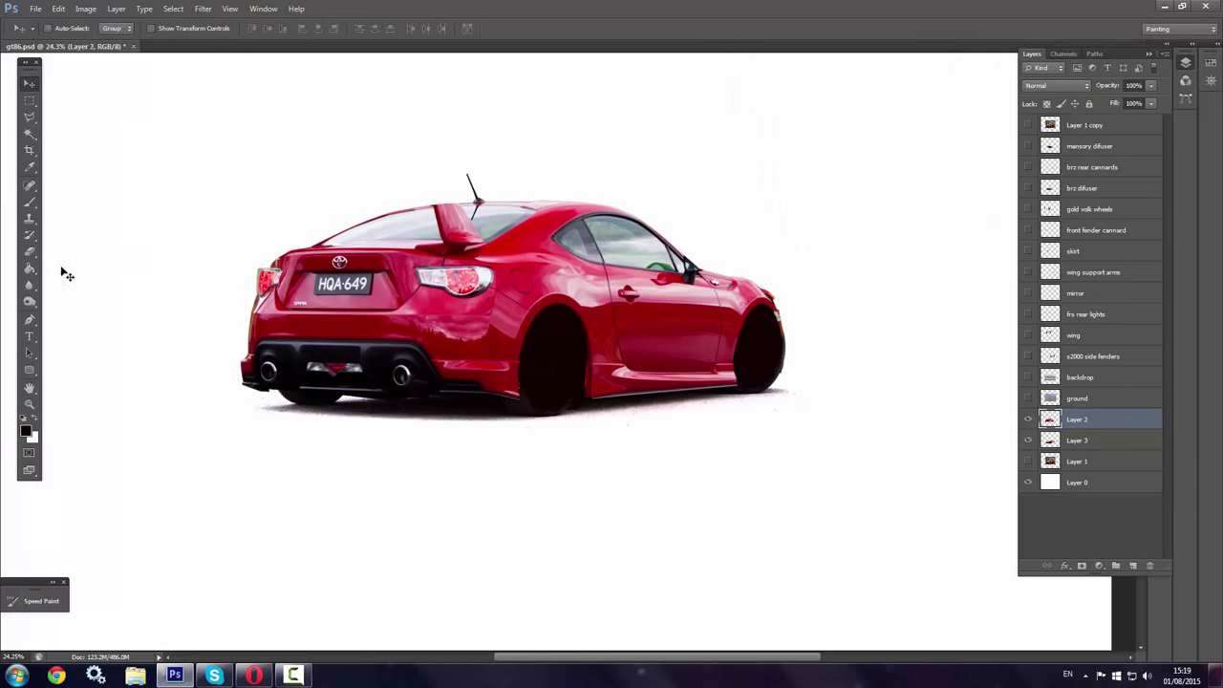
key("alt+bracketleft")
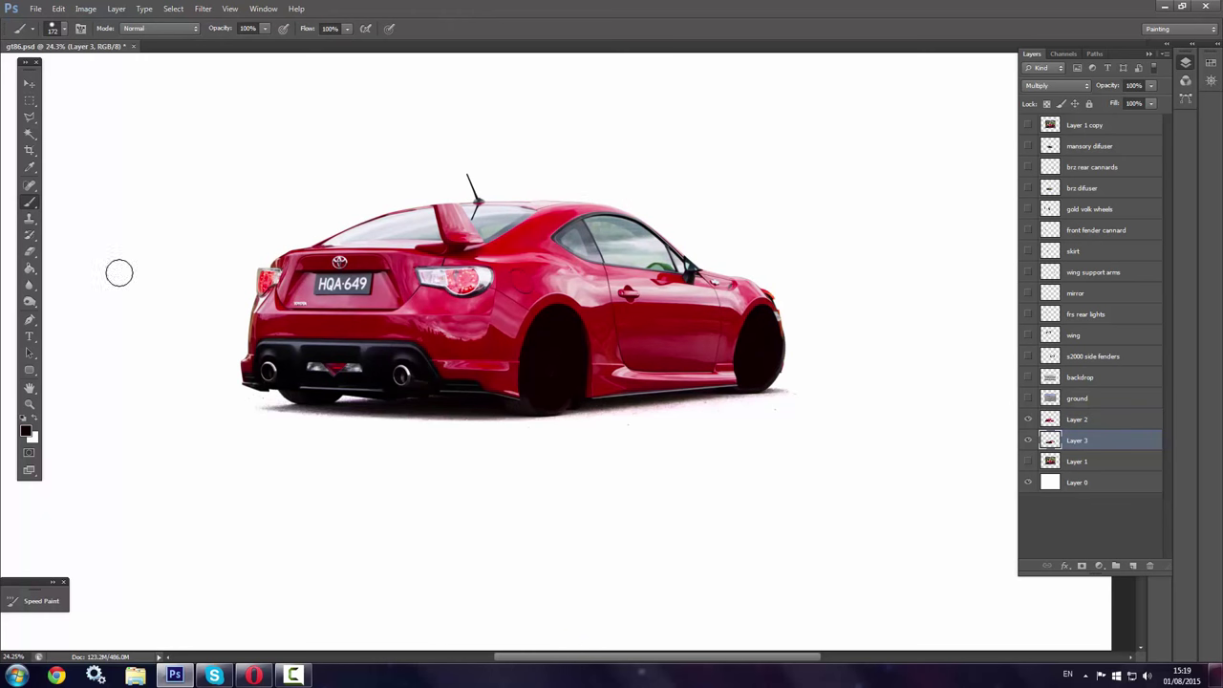
key("e")
right_click(767, 248)
key("Escape")
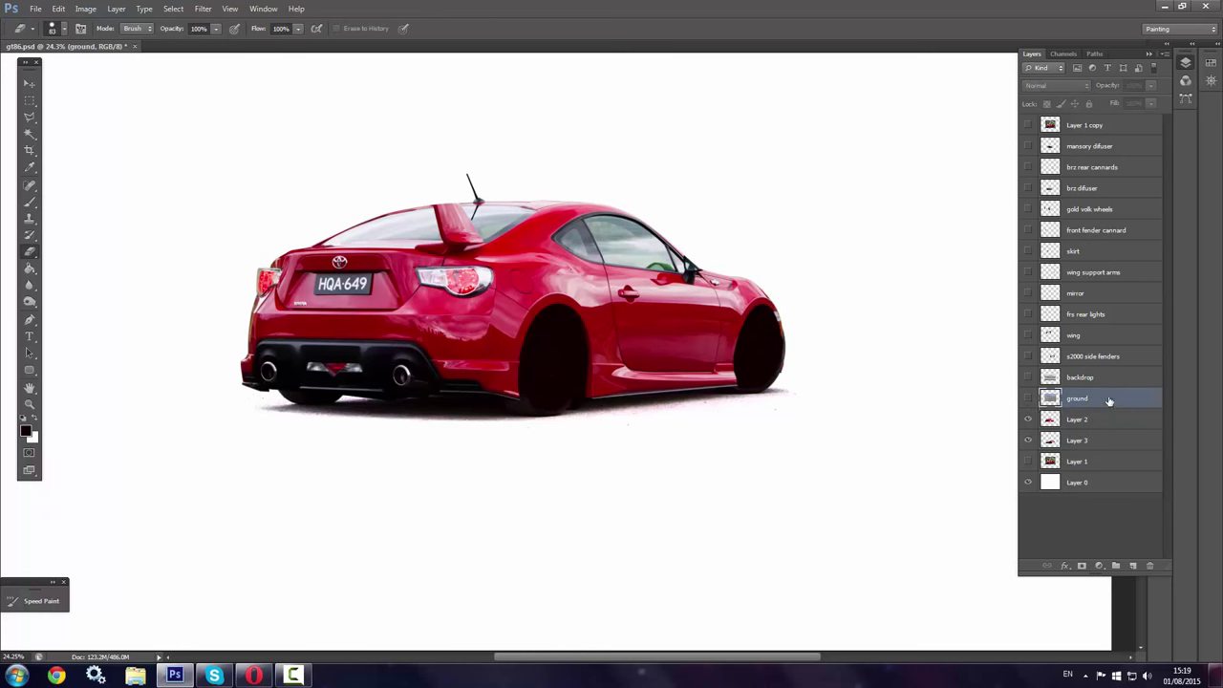
Move the runway ground layer beneath the car and stretch it lower and wider behind it
left_click_drag(1099, 397, 1099, 451)
left_click(1029, 440)
key("l")
right_click(513, 250)
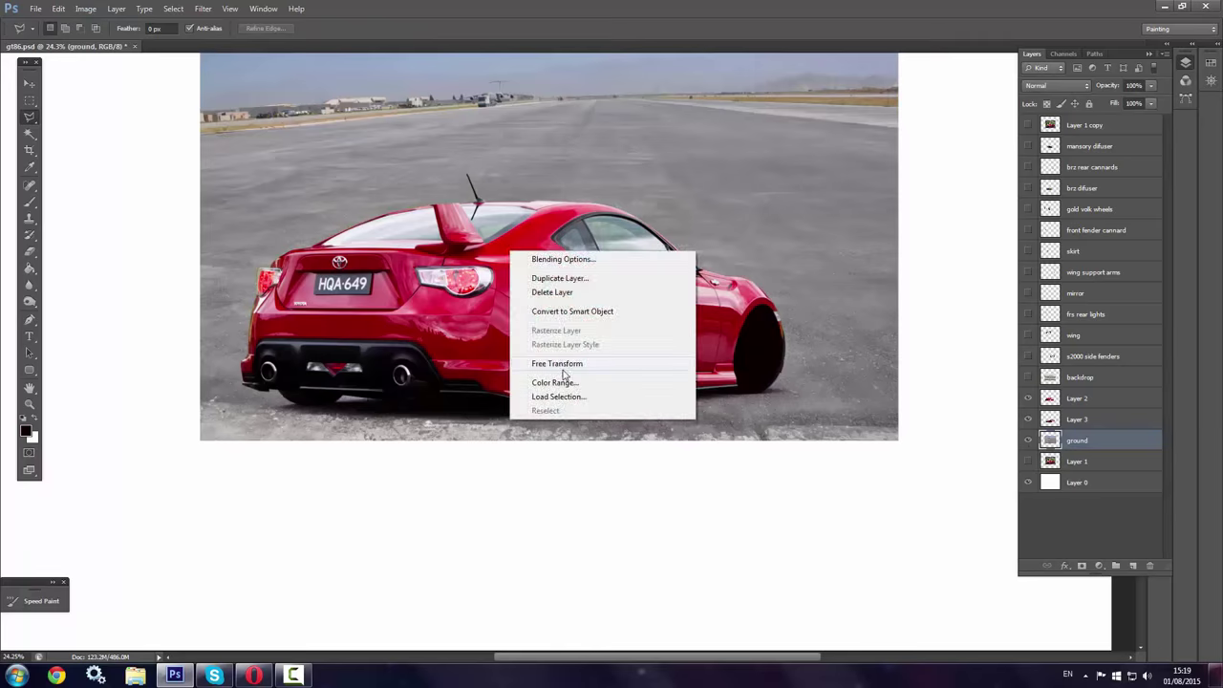
left_click(555, 361)
left_click_drag(549, 441, 550, 162)
left_click_drag(550, 105, 796, 341)
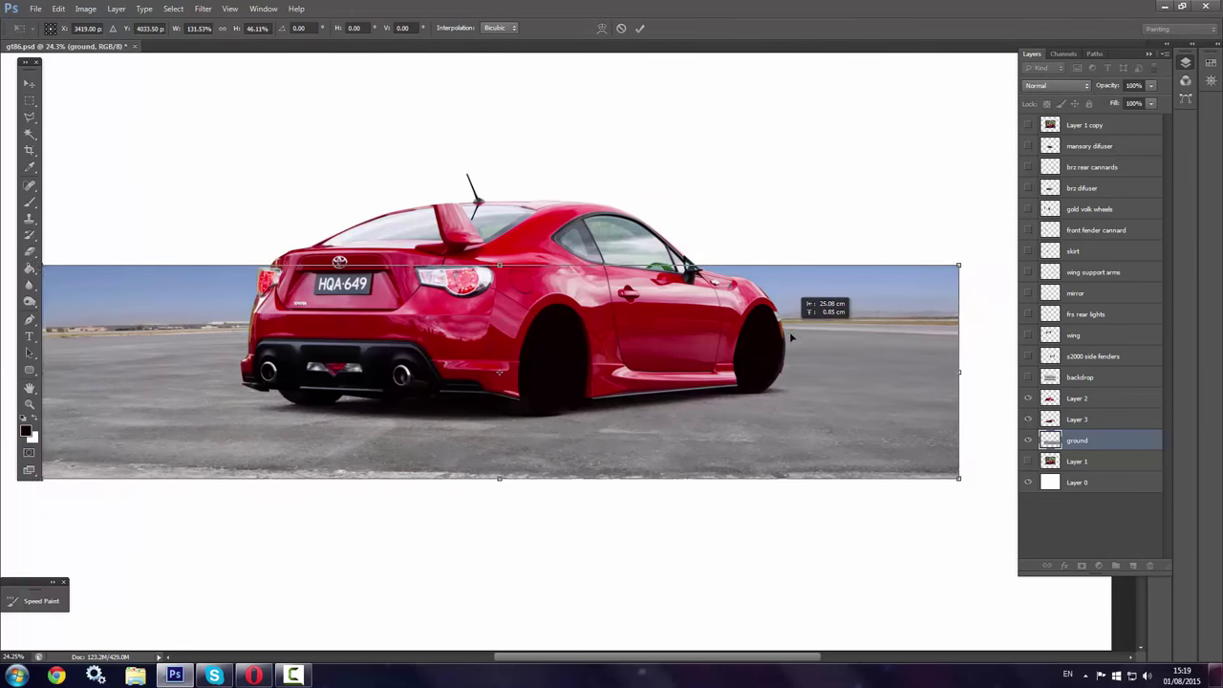
left_click(827, 373, "alt")
left_click(85, 9)
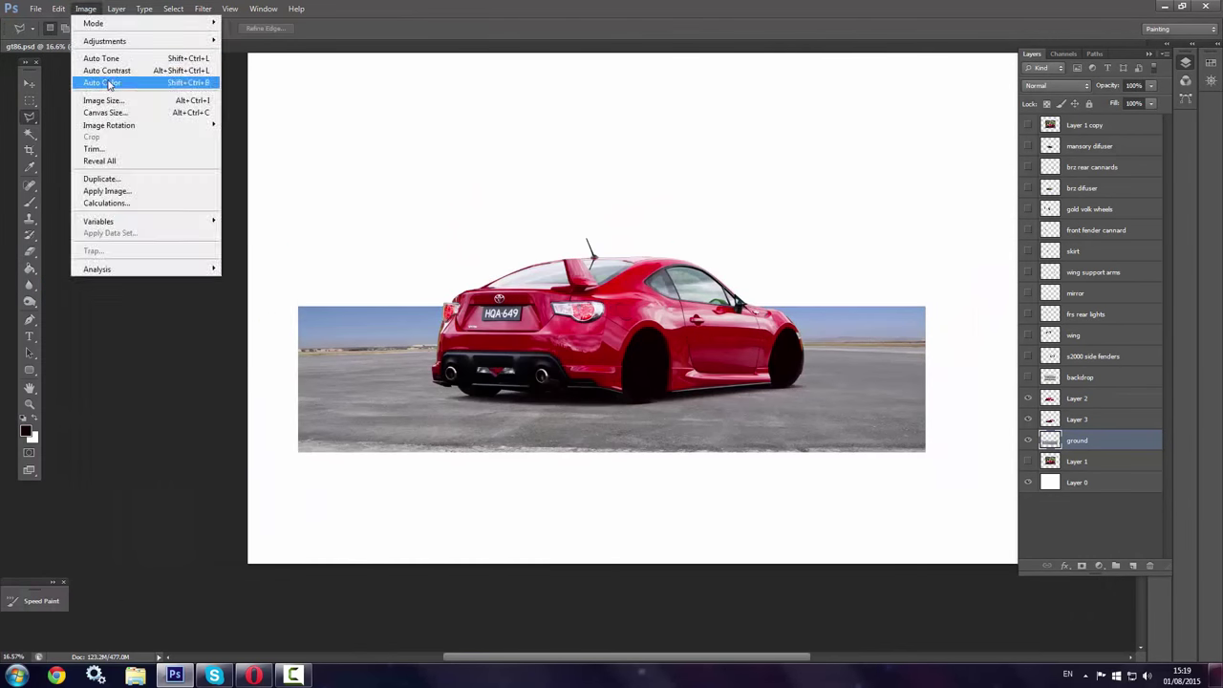
key("Return")
Show the harbour backdrop above the ground, shift it up-left and enlarge it
left_click(28, 83)
left_click(1028, 376)
left_click_drag(1089, 382, 1083, 427)
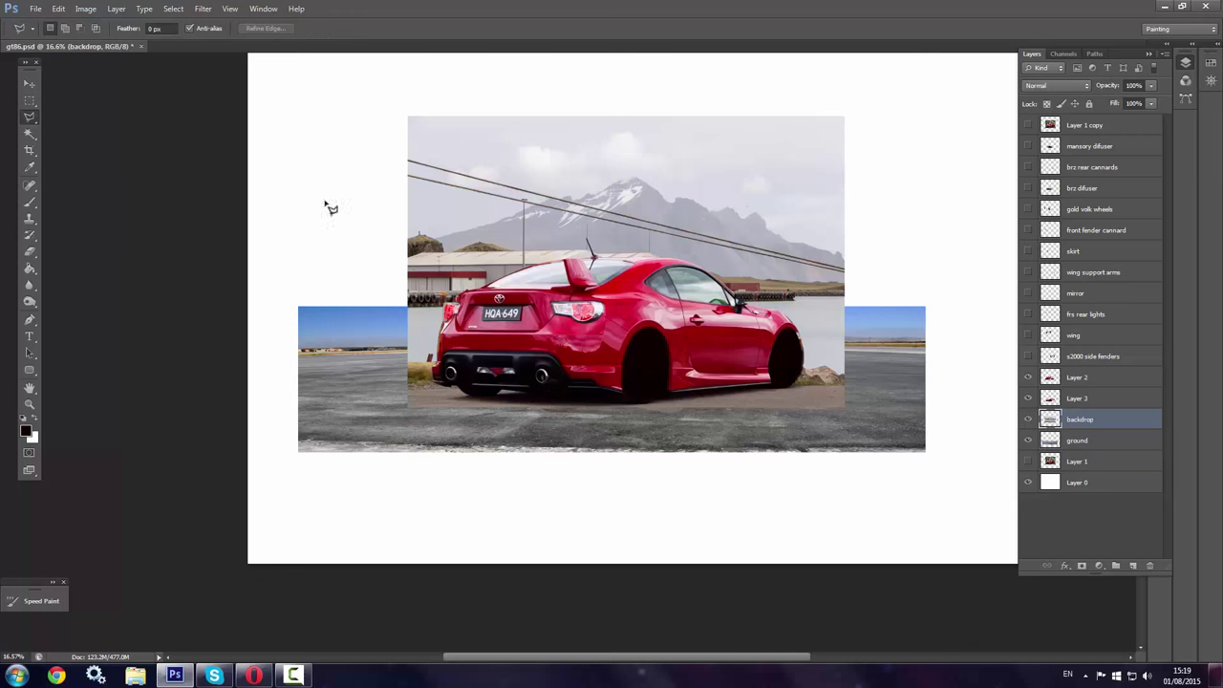
key("ctrl+t")
left_click_drag(593, 268, 502, 242)
mouse_move(751, 396)
left_mouse_down()
mouse_move(964, 450)
mouse_move(924, 449)
left_mouse_up()
key("Return")
Tilt the view to erase along an edge, then straighten it and zoom out to the whole image
key("r")
left_click_drag(356, 436, 429, 532)
scroll(429, 533, "down", 3)
key("e")
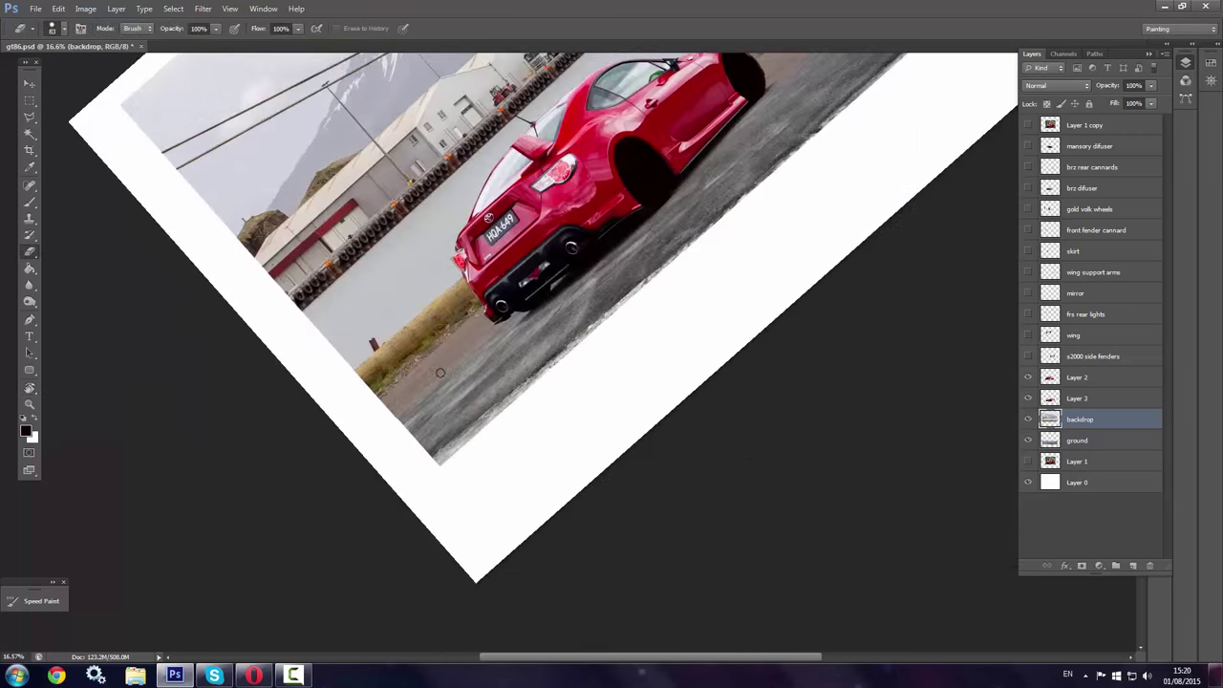
key("r")
left_click_drag(378, 416, 400, 207)
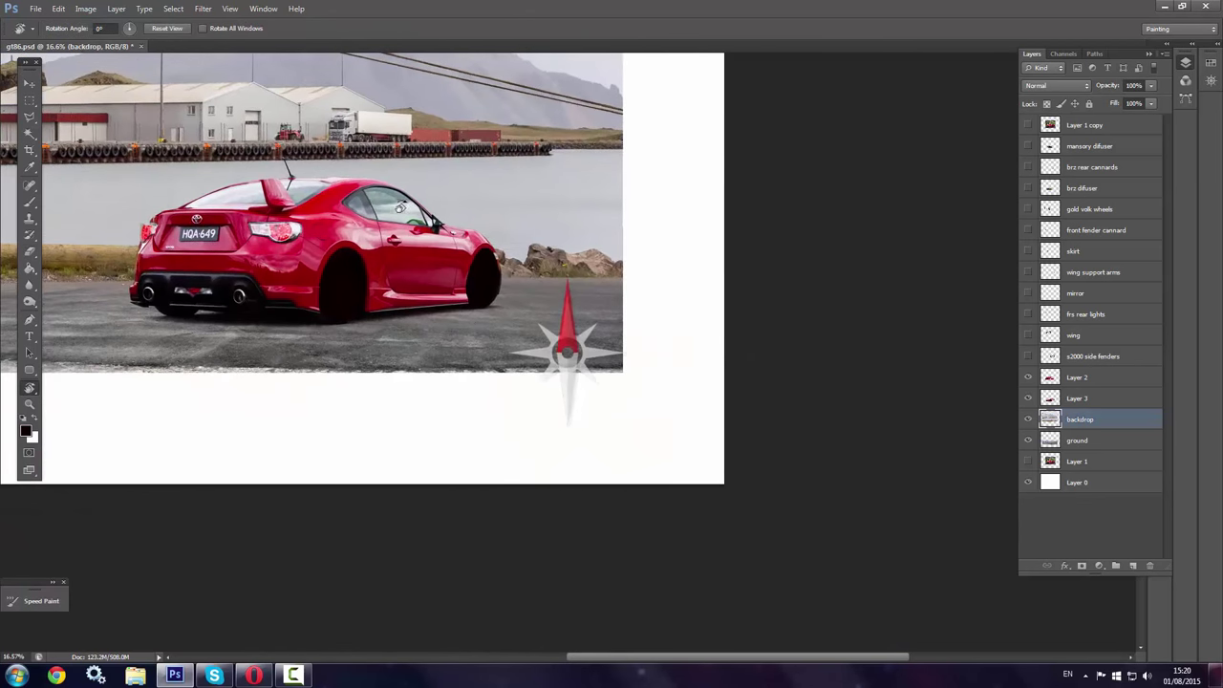
left_click(85, 9)
key("Escape")
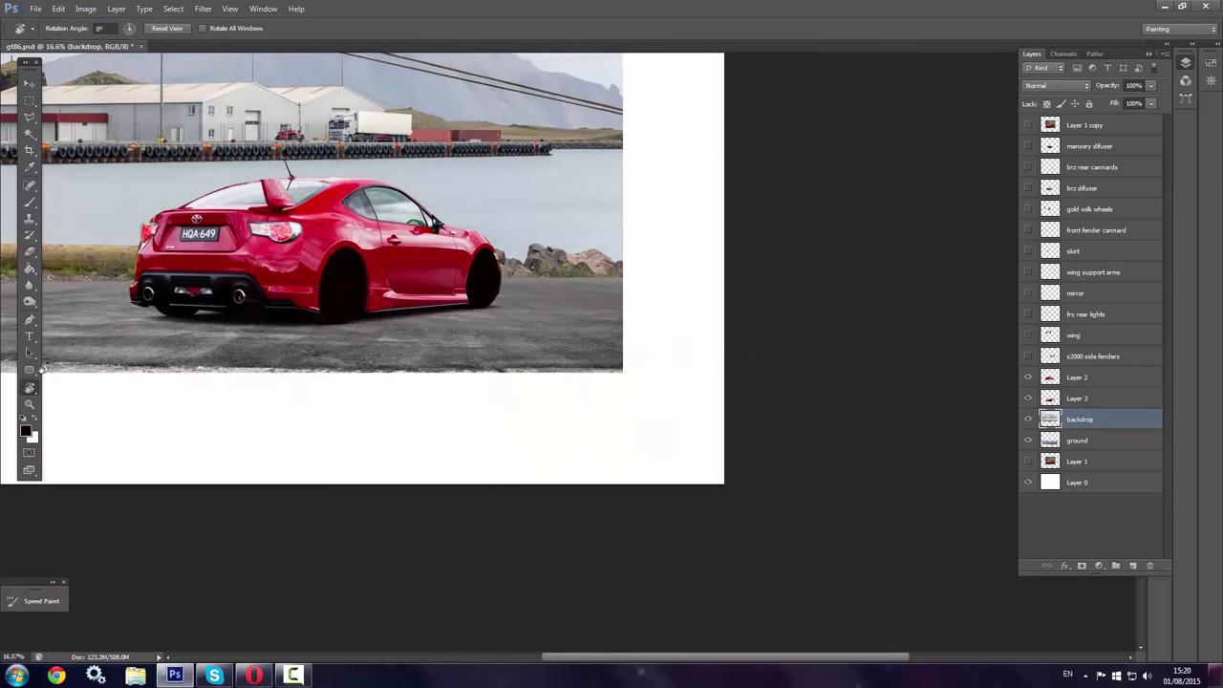
key("z")
left_click(276, 271, "alt")
Cancel a trial crop and apply a 15 px Field Blur to the harbour backdrop
key("c")
left_click_drag(321, 144, 781, 495)
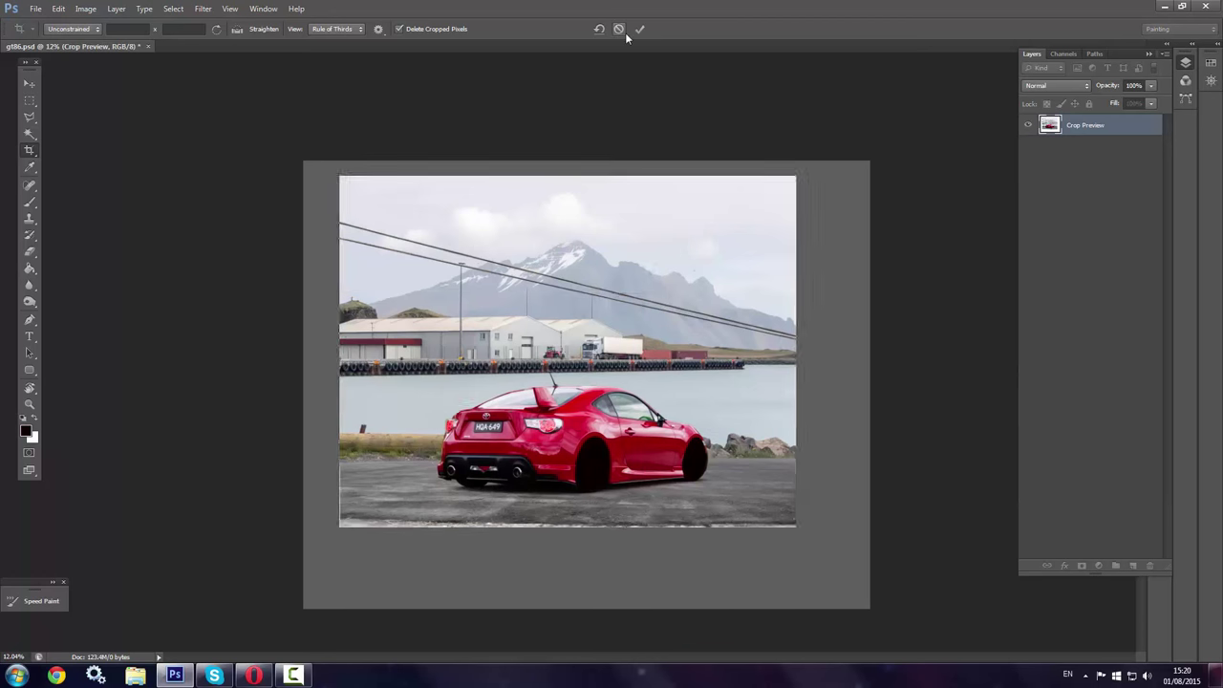
left_click(622, 30)
key("z")
left_click(535, 402)
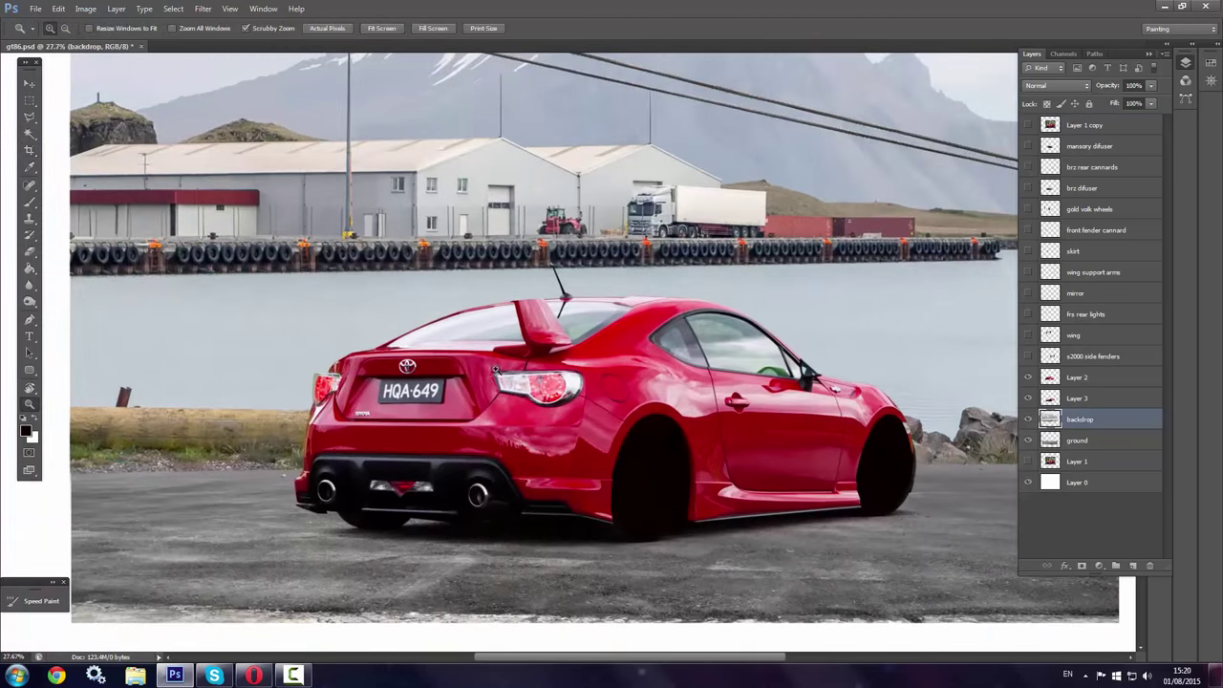
left_click(203, 8)
left_click(143, 131)
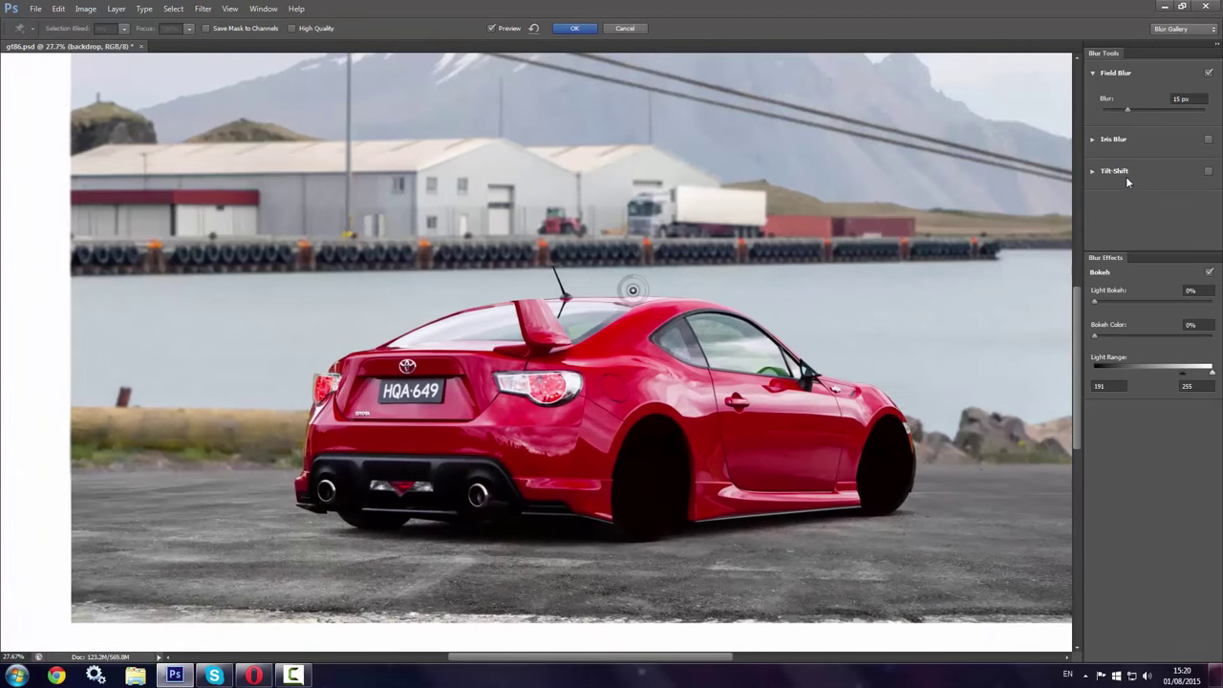
left_click(574, 28)
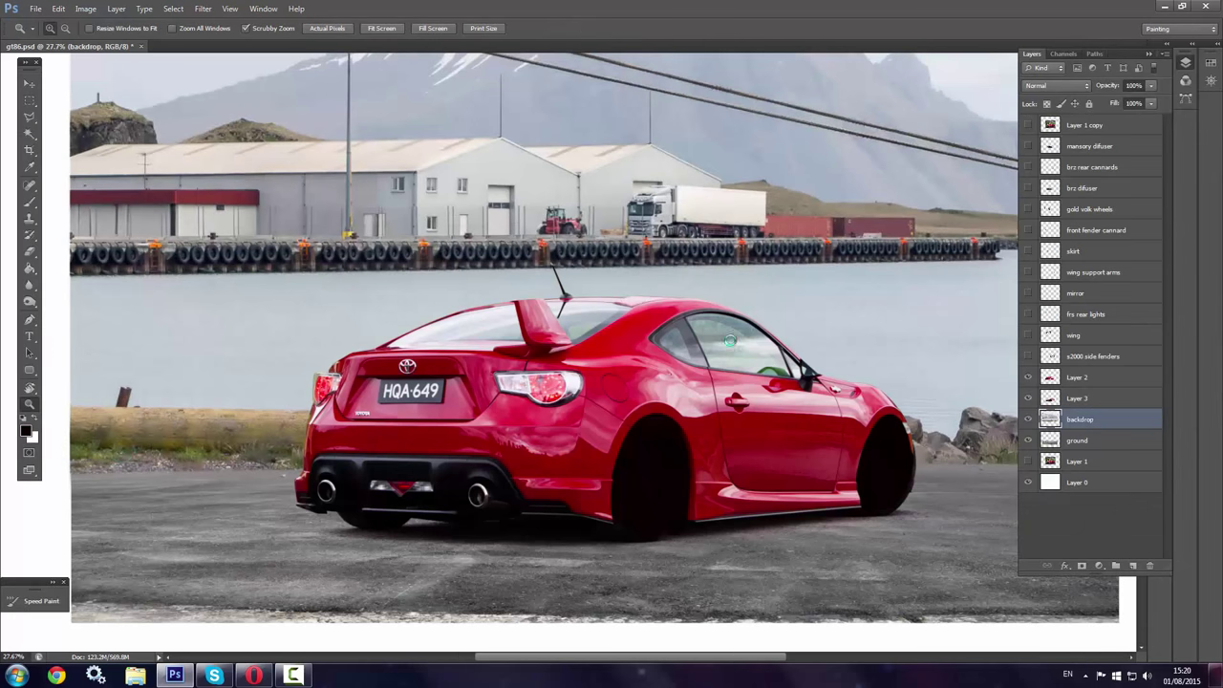
On Layer 2, paint out the lettering below the rear plate with a small brush
left_click_drag(338, 429, 414, 429)
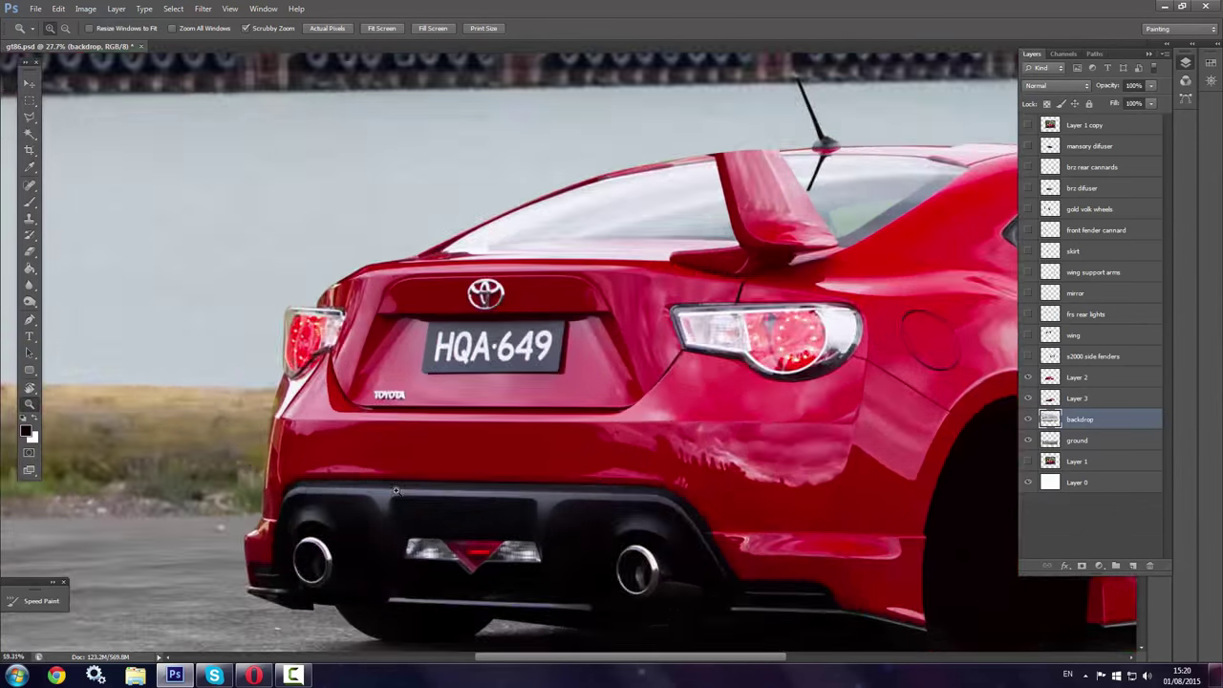
key("b")
left_click(1079, 377)
right_click(483, 367)
left_click(411, 363)
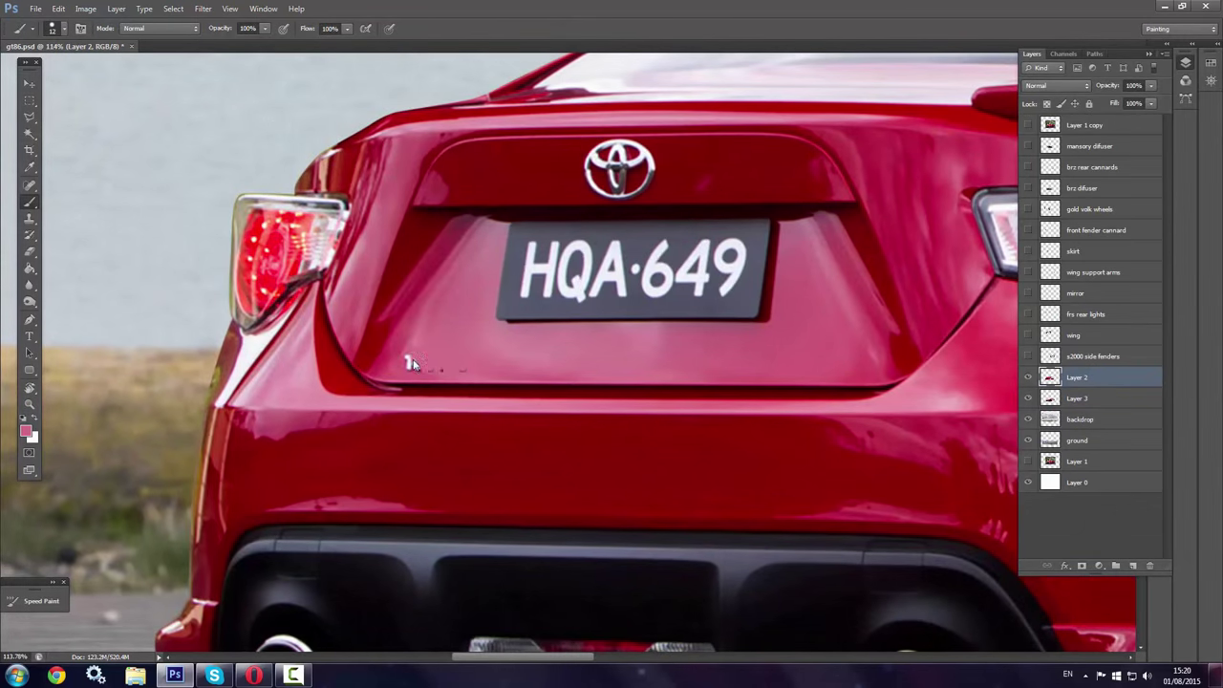
right_click(456, 358)
left_click(408, 365)
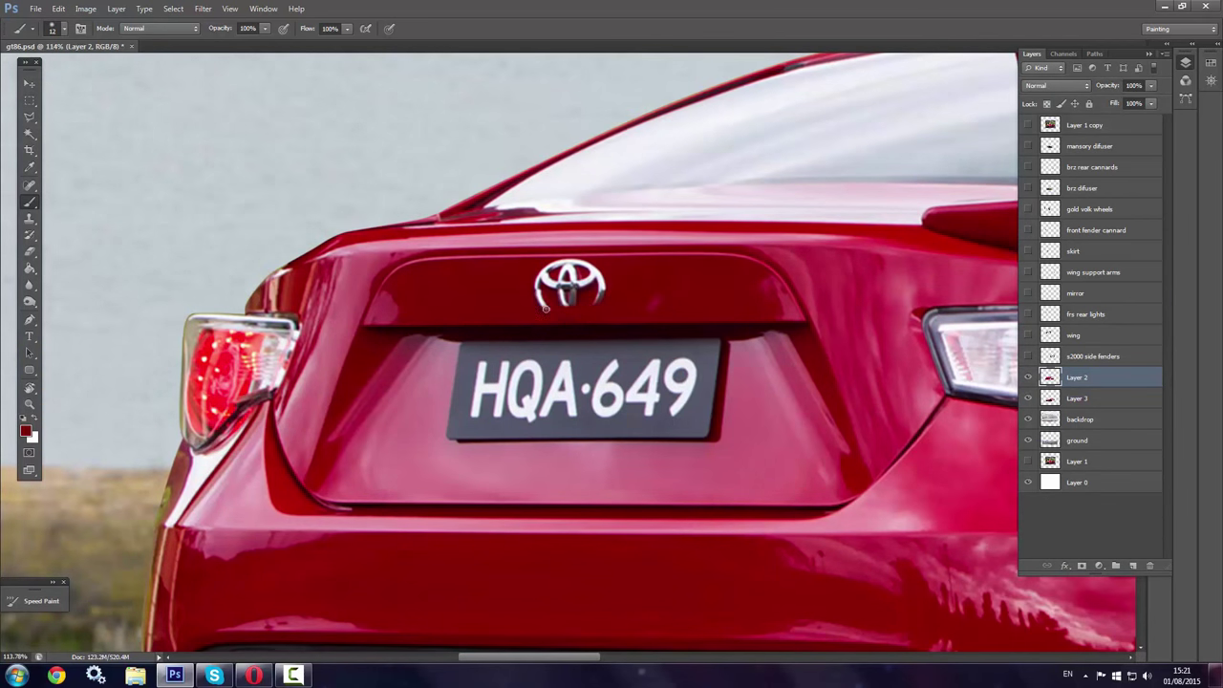
Paint the Toyota badge out in red and fill the lassoed plate with dark grey
right_click(582, 287)
left_click(582, 289)
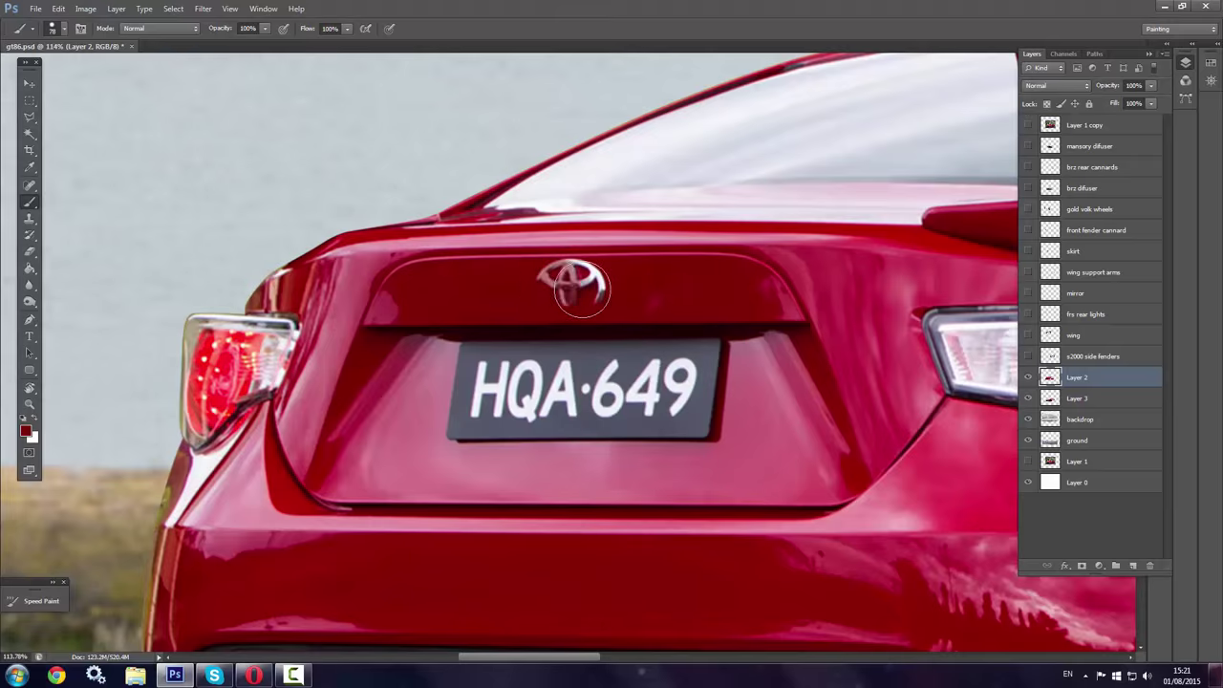
key("l")
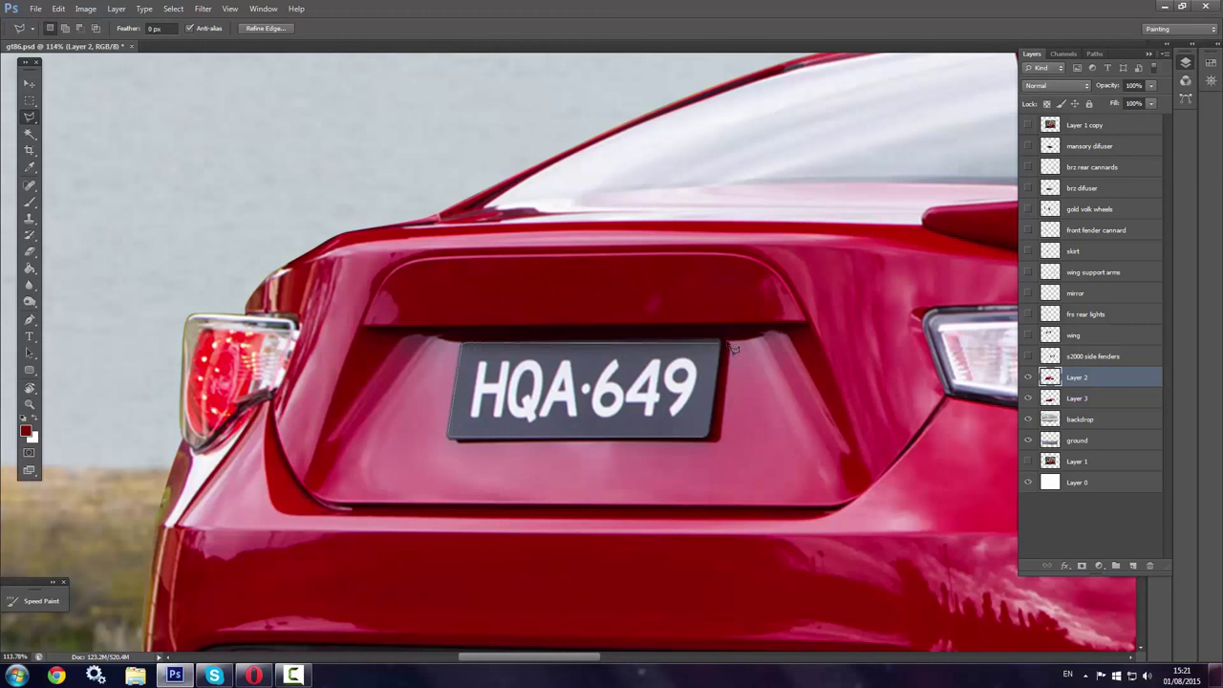
left_click(28, 204)
right_click(574, 432)
left_click_drag(497, 392, 688, 392)
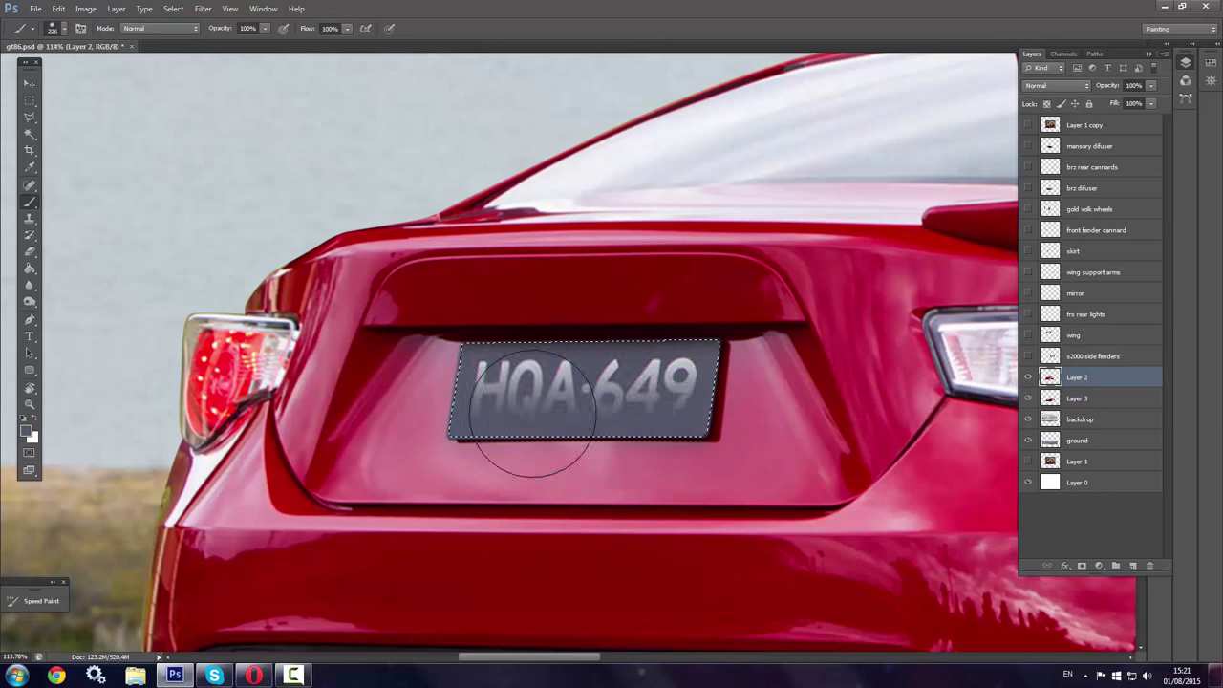
left_click_drag(532, 437, 533, 314)
key("ctrl+d")
Rotate the canvas view toward the tail light
key("r")
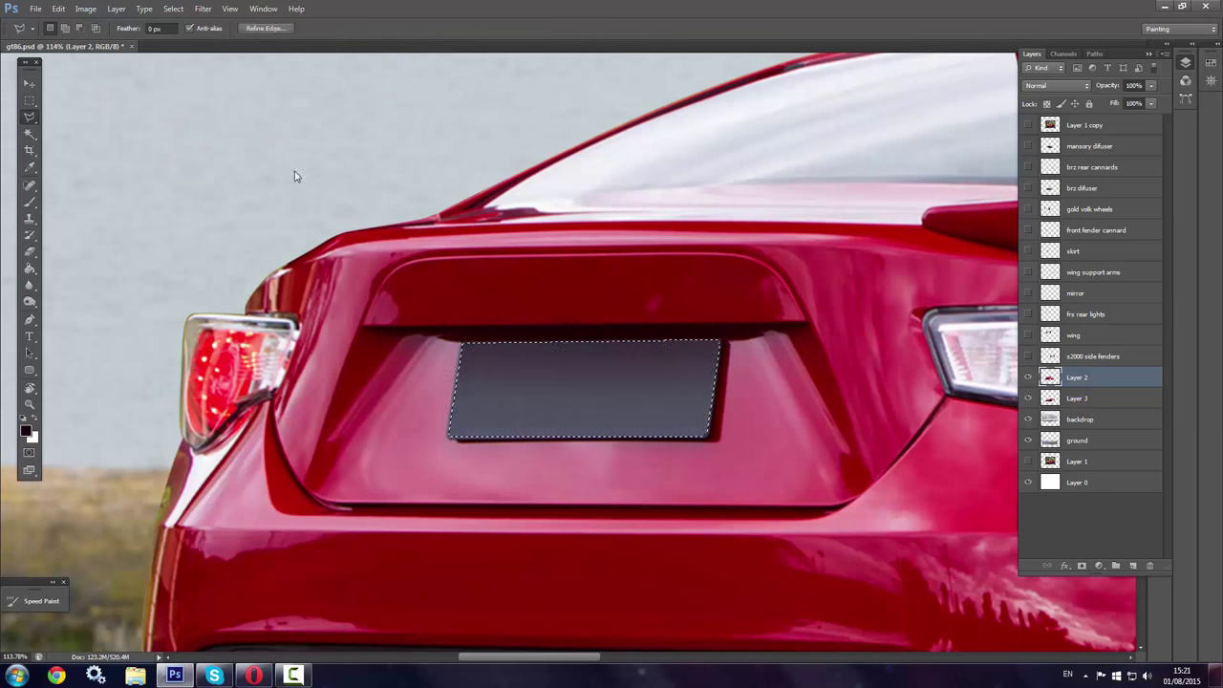
scroll(314, 328, "right", 5)
mouse_move(314, 328)
left_mouse_down()
mouse_move(302, 516)
mouse_move(463, 327)
left_mouse_up()
Turn the pen path above the tail light into a selection and clone brighter paint into it
key("p")
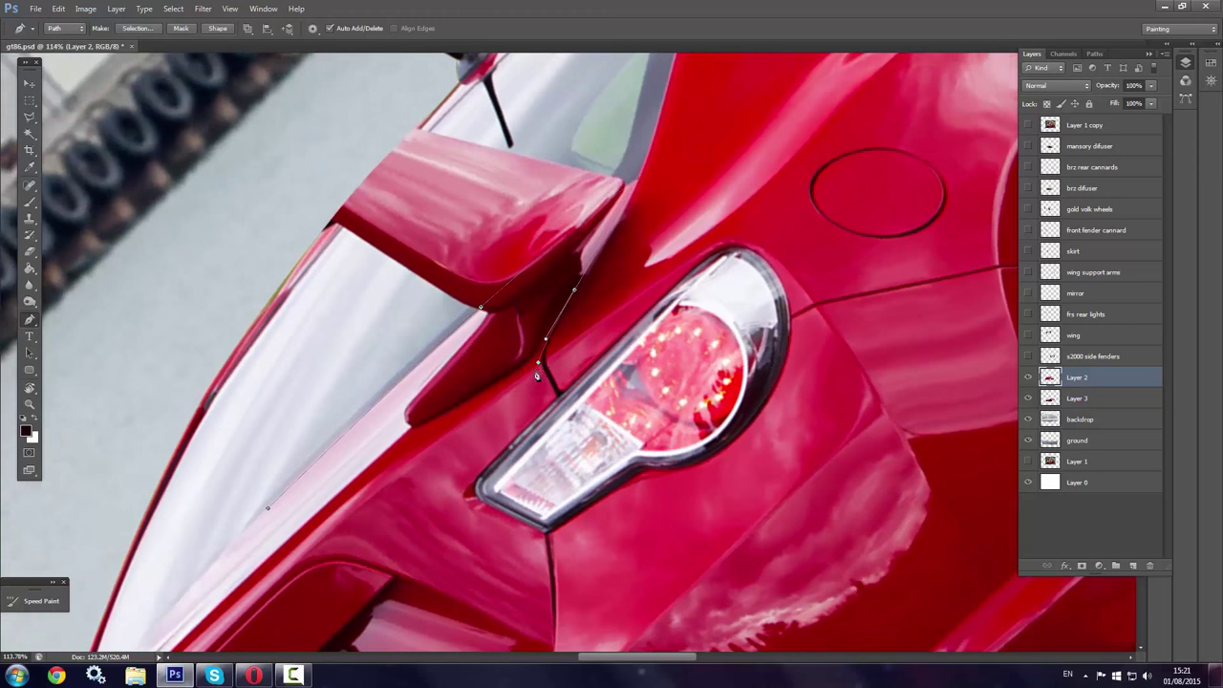
key("ctrl+Return")
key("b")
right_click(429, 424)
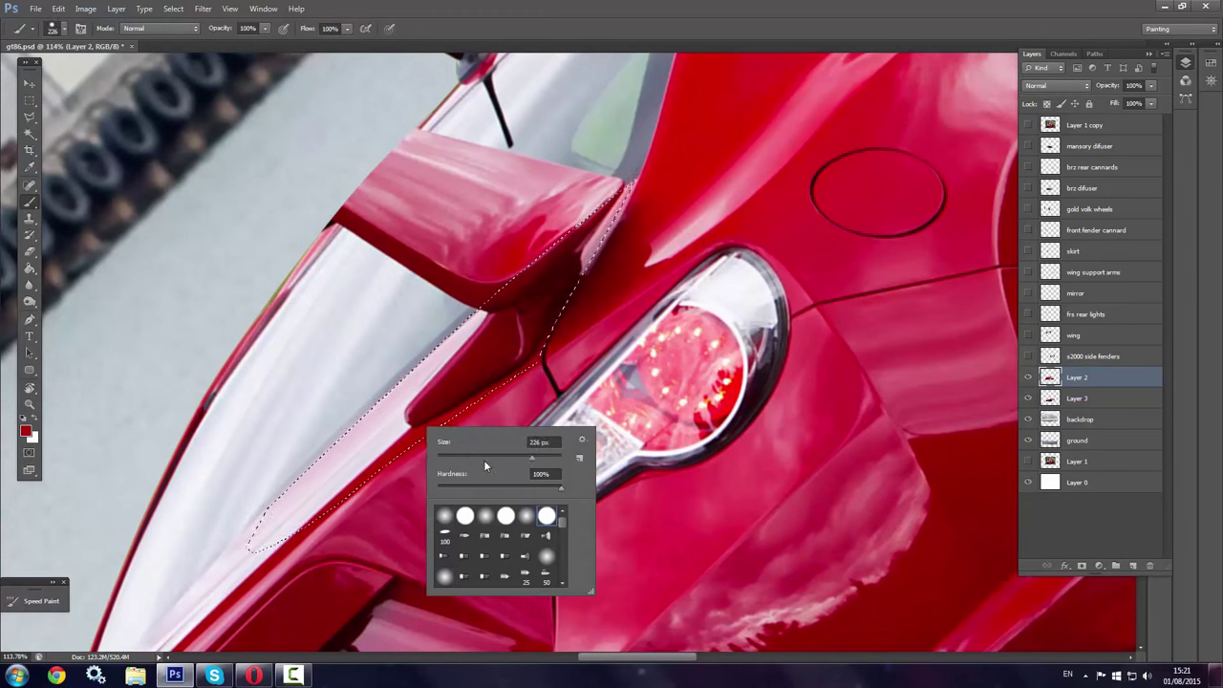
key("Escape")
key("s")
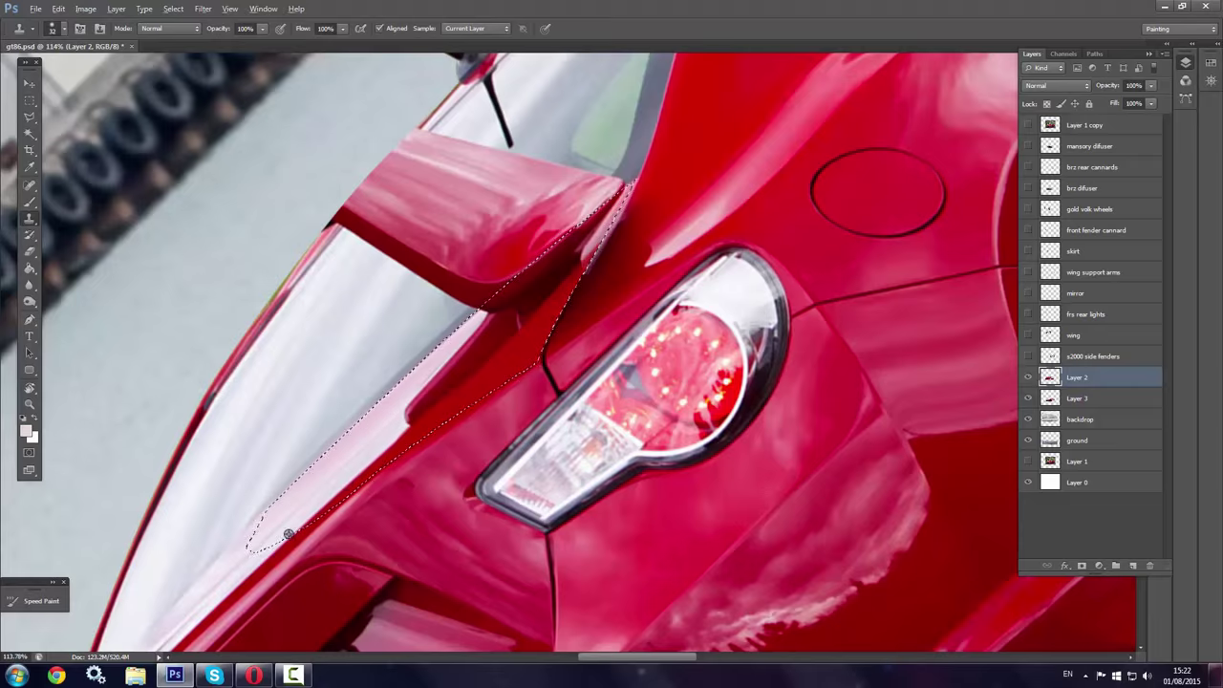
left_click_drag(401, 432, 338, 487)
left_click_drag(506, 343, 595, 232)
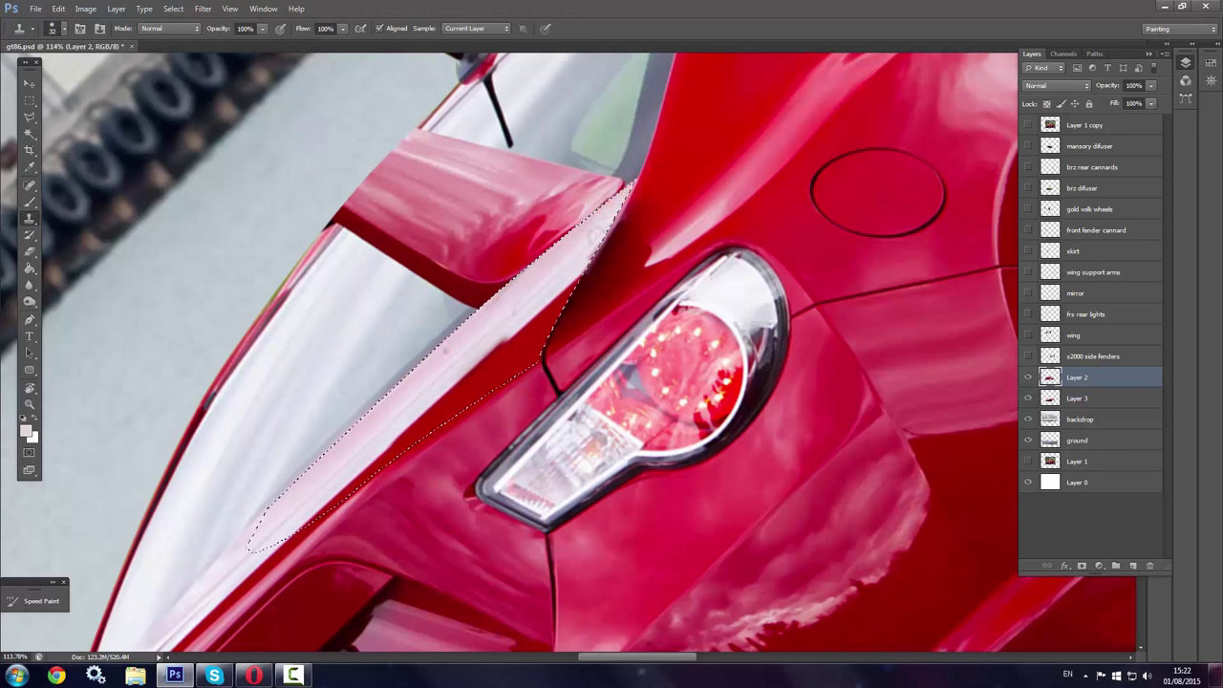
Set red as the paint colour, adjust the brush and deselect the quarter panel
key("b")
left_click(588, 287, "alt")
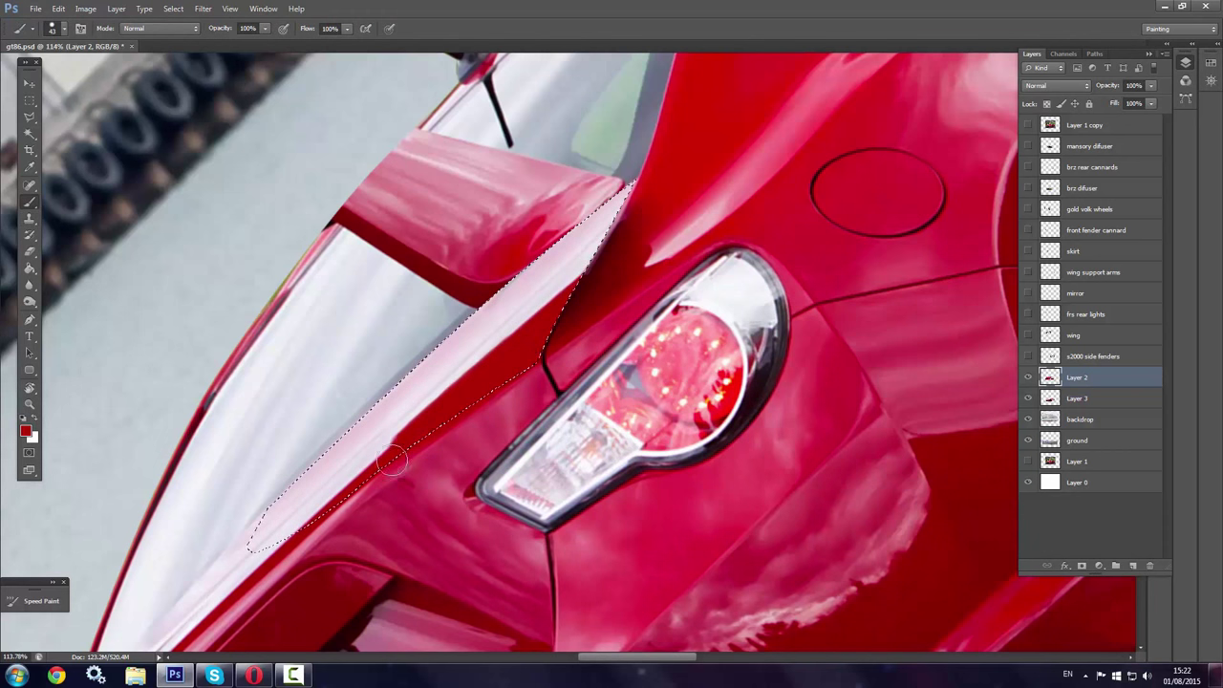
key("x")
right_click(560, 301)
key("Escape")
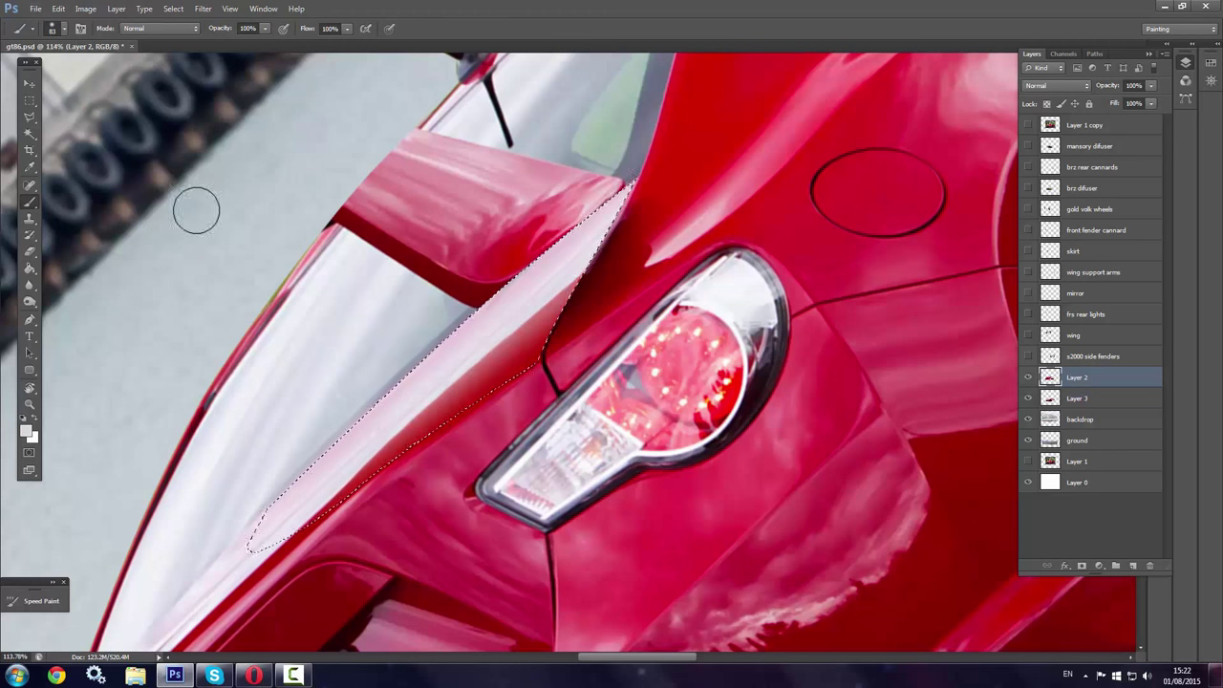
key("ctrl+d")
Make a selection from a new pen path along the rear window and paint a highlight
key("p")
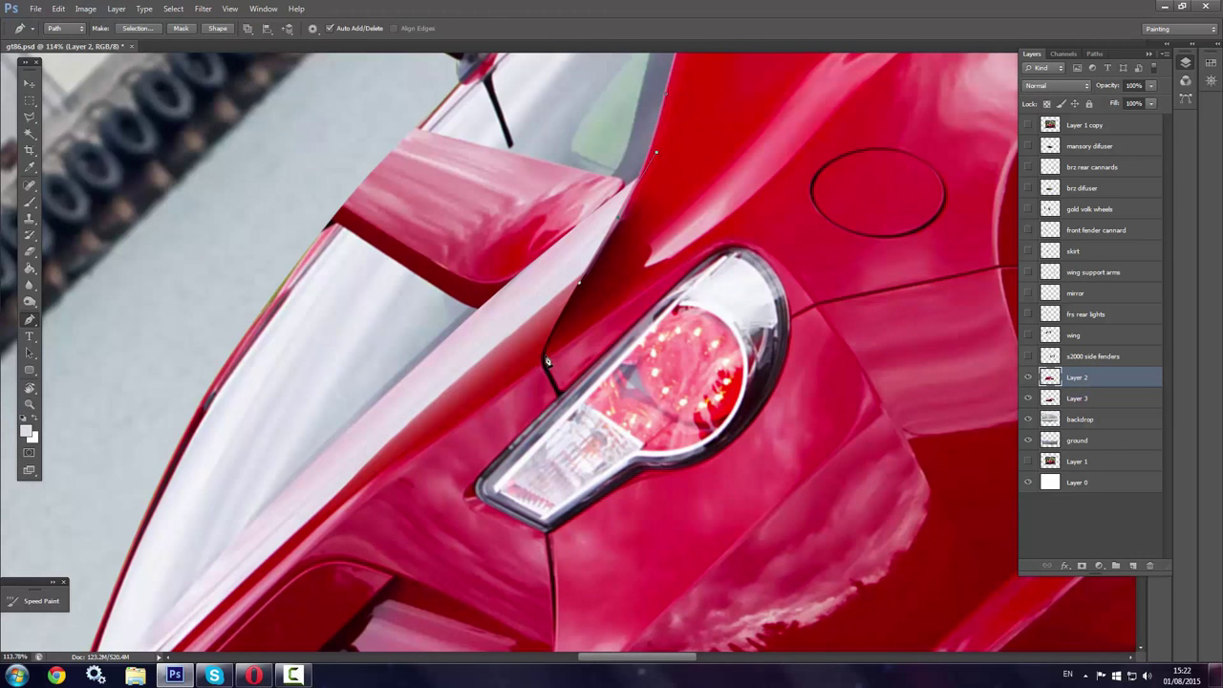
key("ctrl+Return")
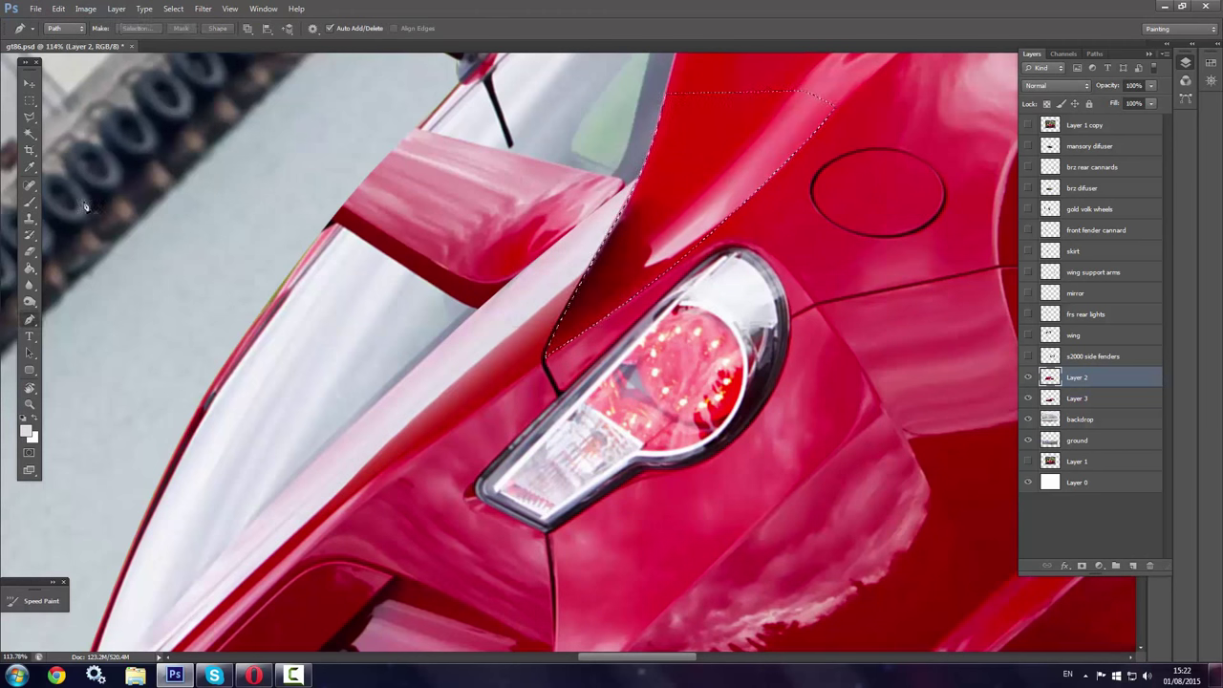
key("b")
key("x")
left_click_drag(560, 278, 577, 258)
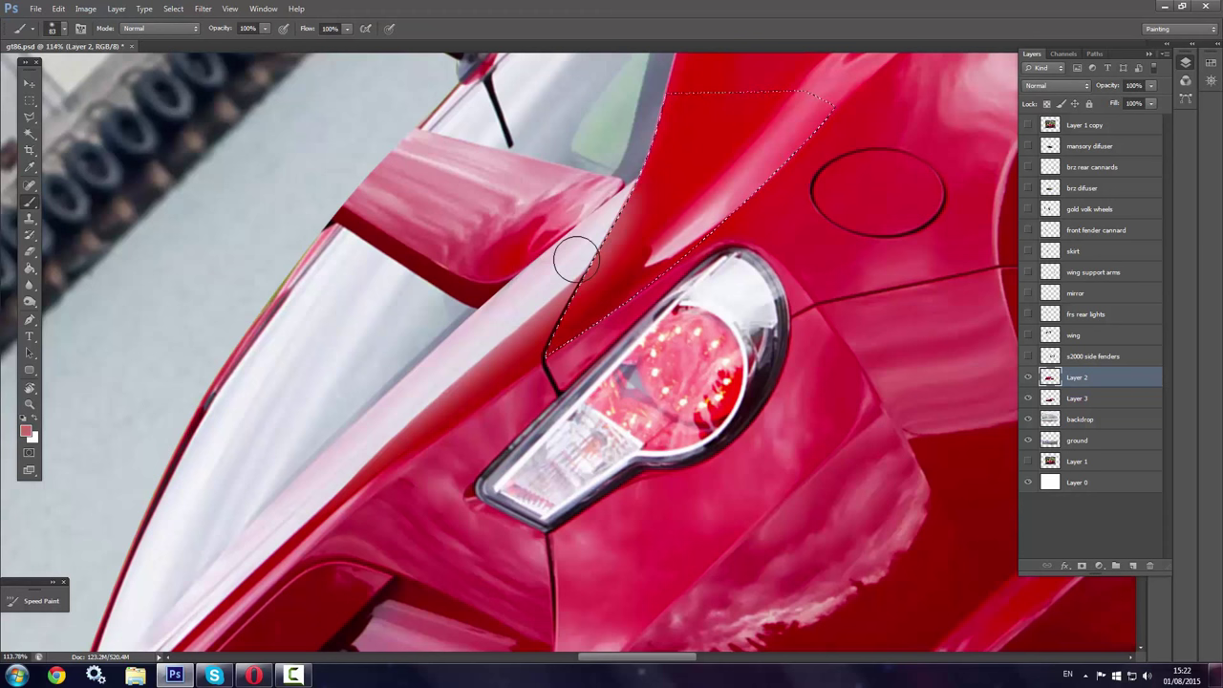
Shrink the brush to a small round tip and clear the selection
right_click(630, 168)
key("Return")
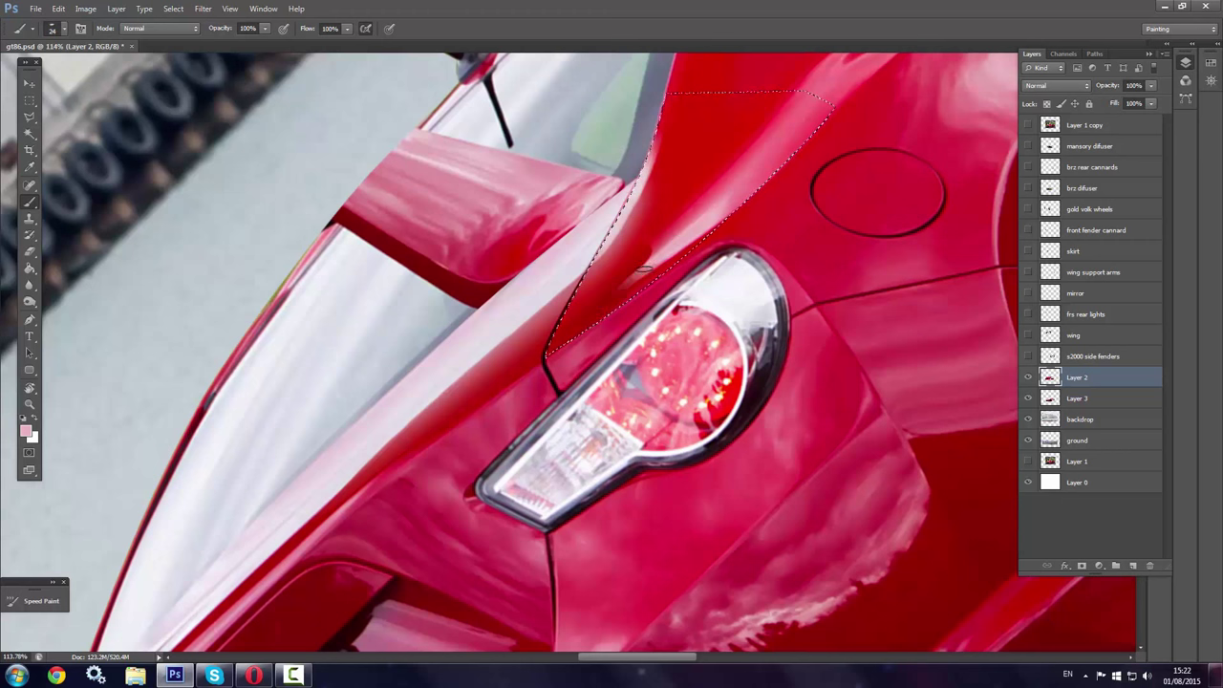
right_click(670, 217)
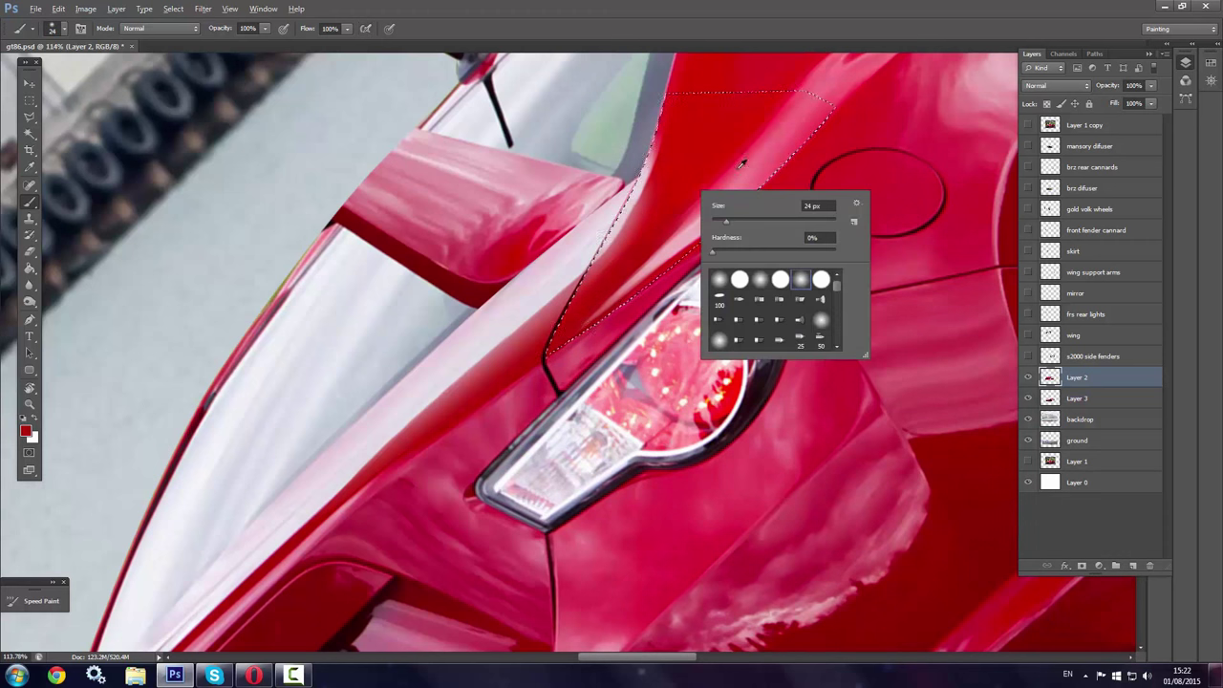
key("Return")
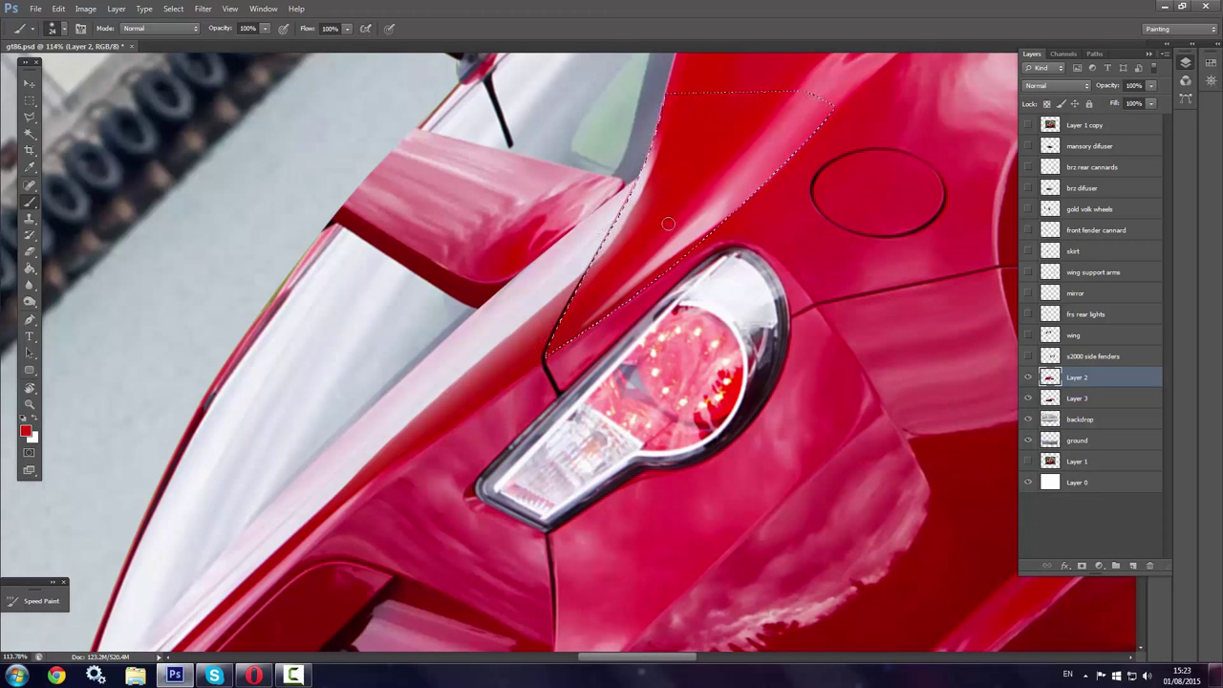
key("ctrl+d")
left_click(29, 116)
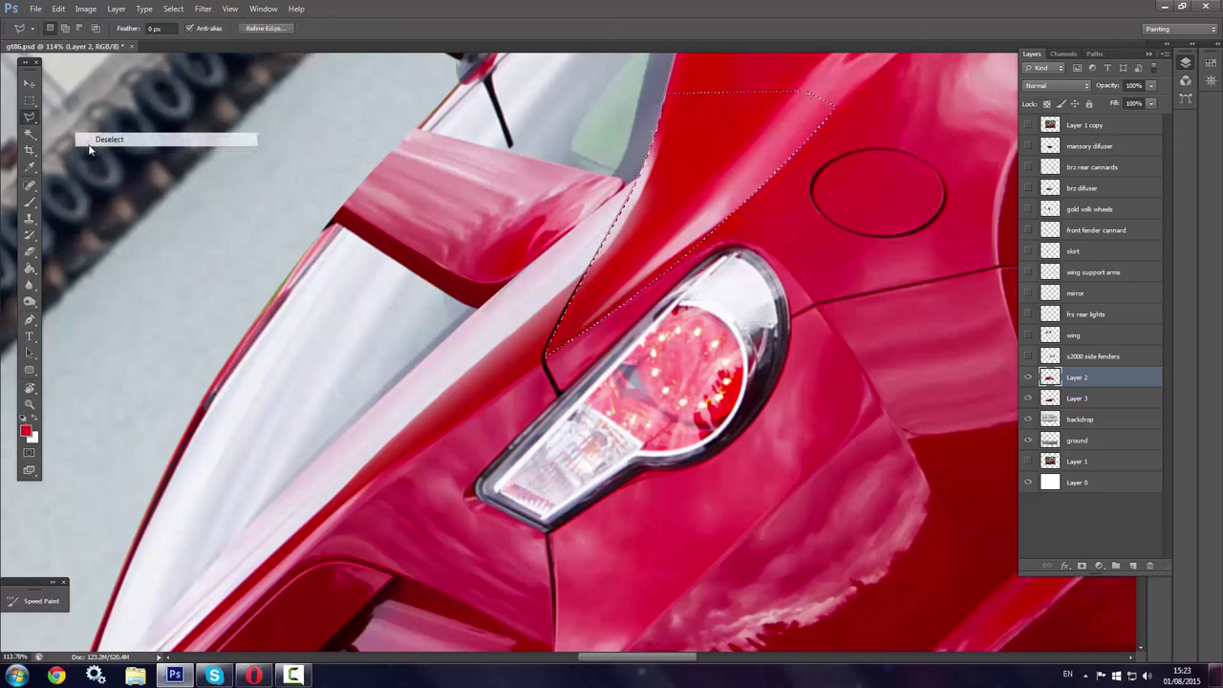
Select the rear window from its path and shade grey along its lower edge
key("p")
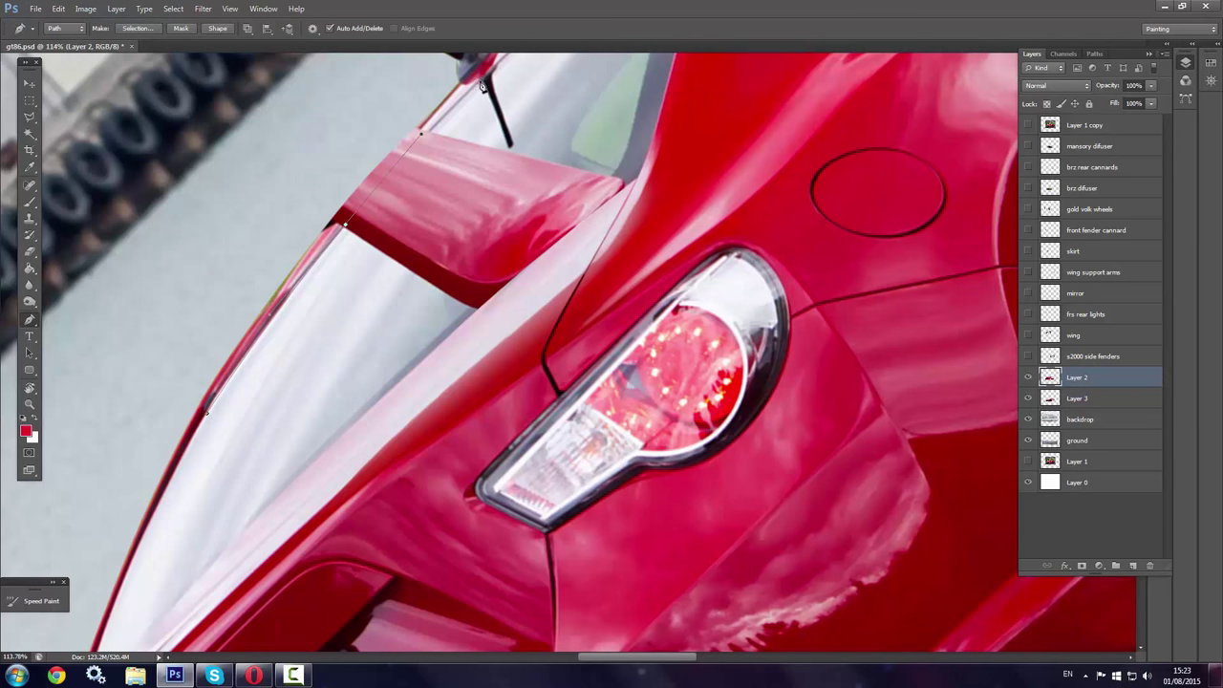
left_click_drag(507, 108, 443, 385)
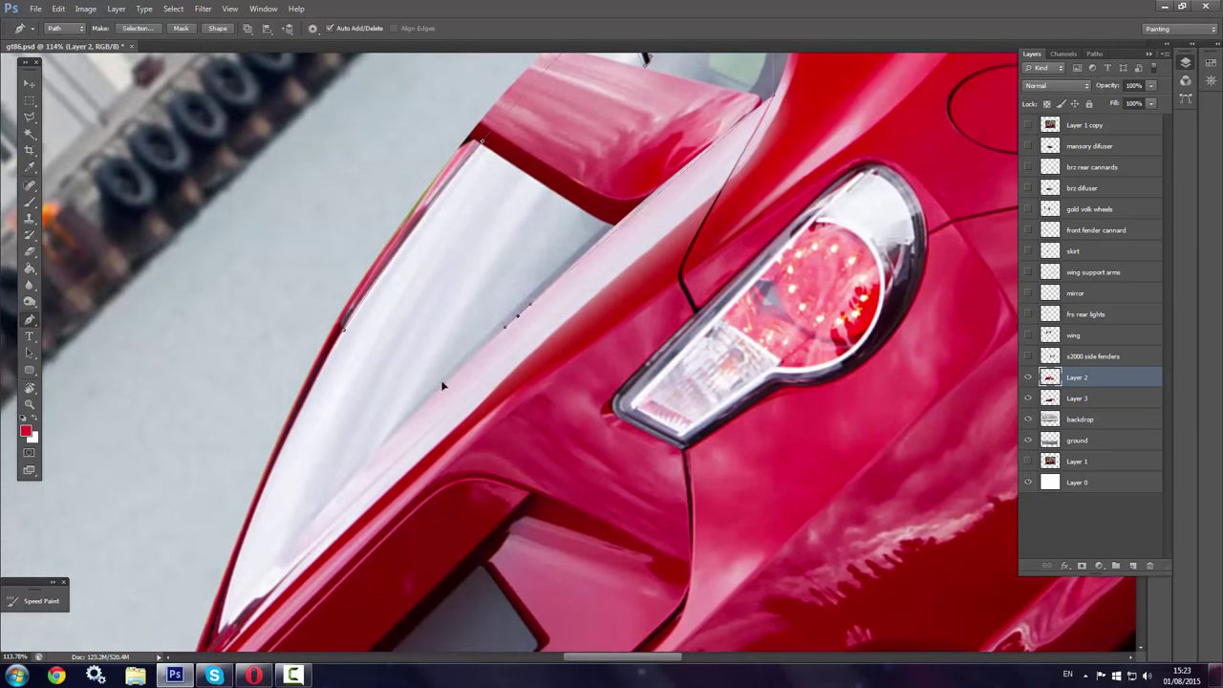
right_click(388, 442)
key("Return")
key("b")
right_click(677, 216)
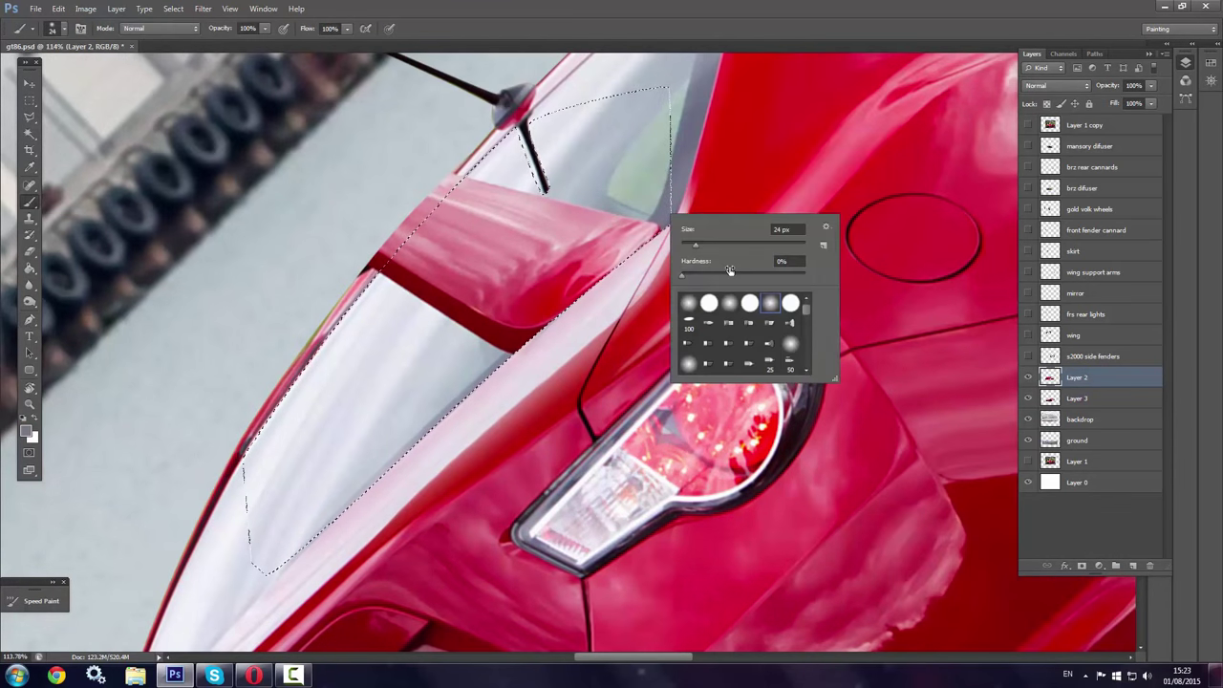
key("Escape")
left_click_drag(509, 362, 659, 224)
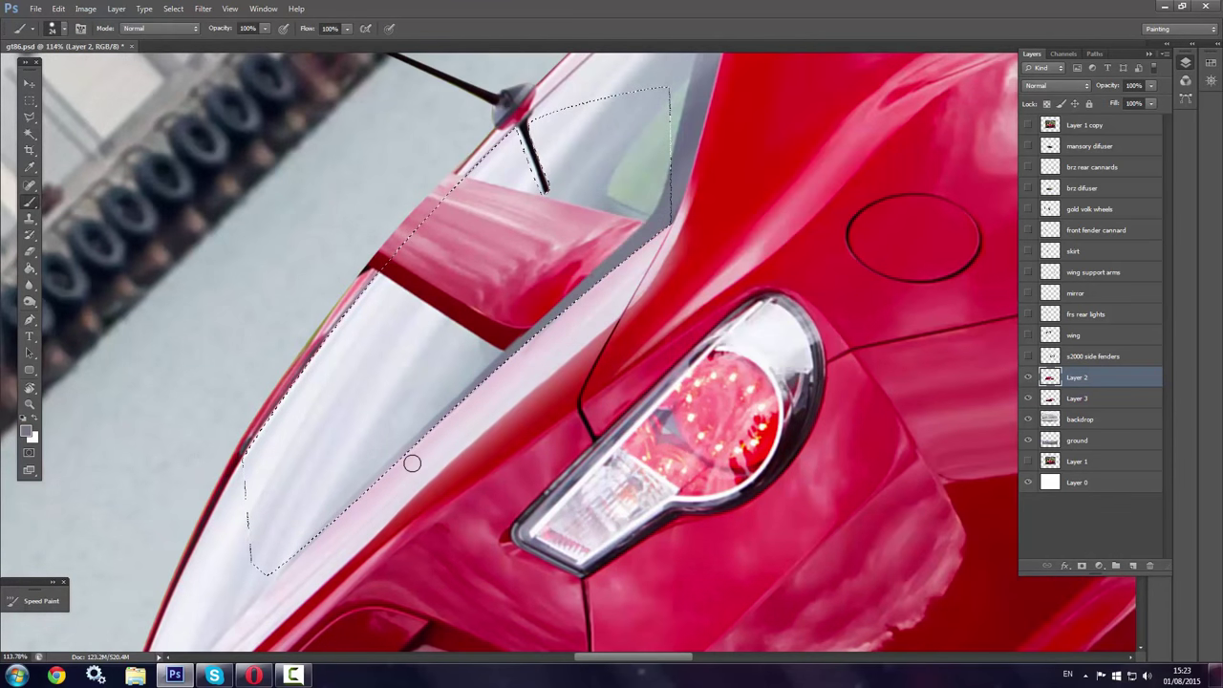
Subtract the red spoiler's outline from the window selection
key("p")
left_click(598, 271)
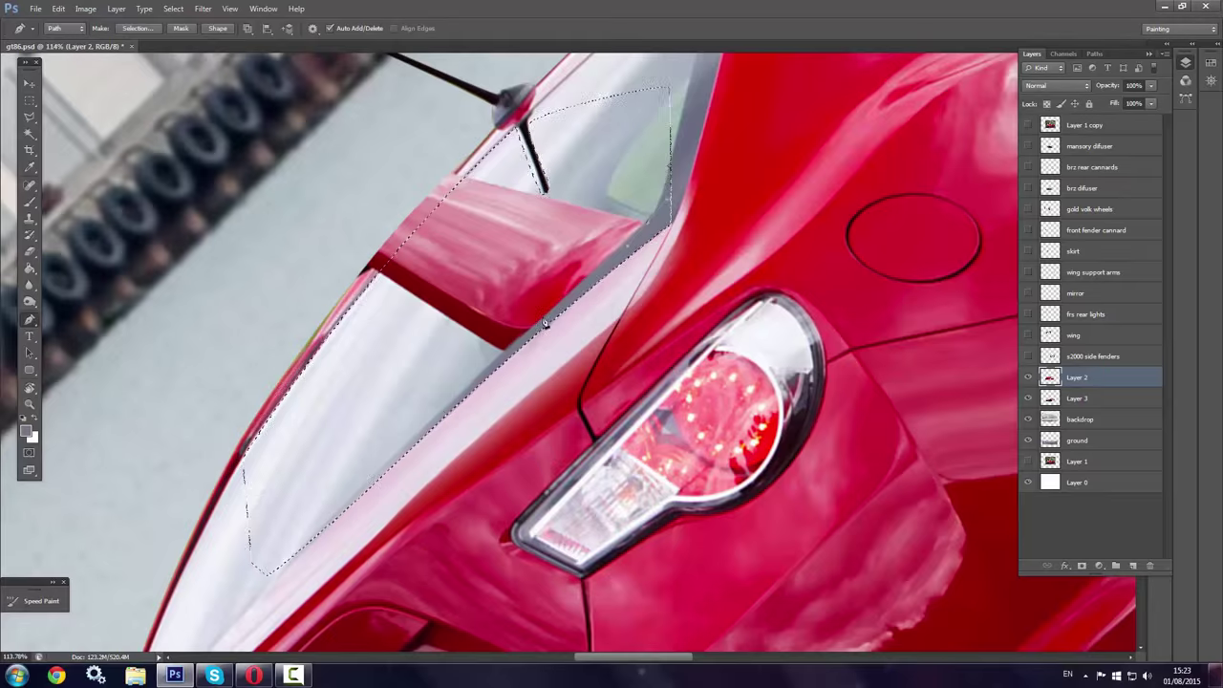
right_click(675, 172)
left_click(581, 249)
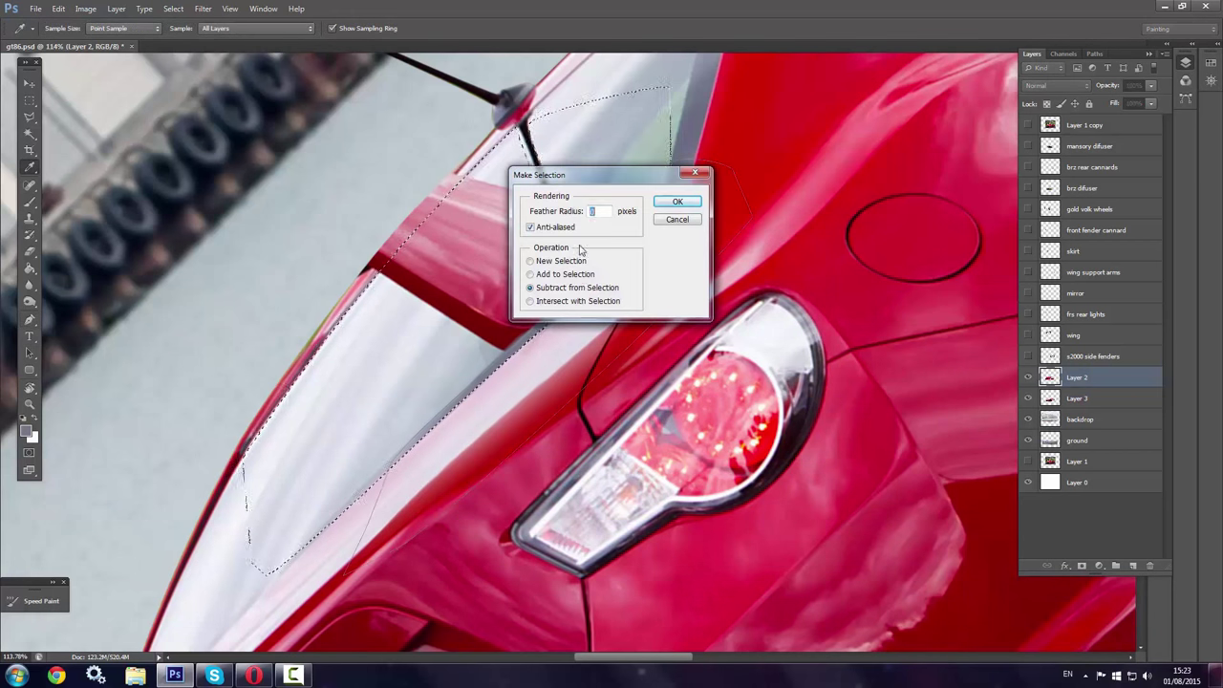
left_click(676, 205)
Paint light grey over the red spoiler and even out the window glass
key("b")
right_click(382, 301)
key("Return")
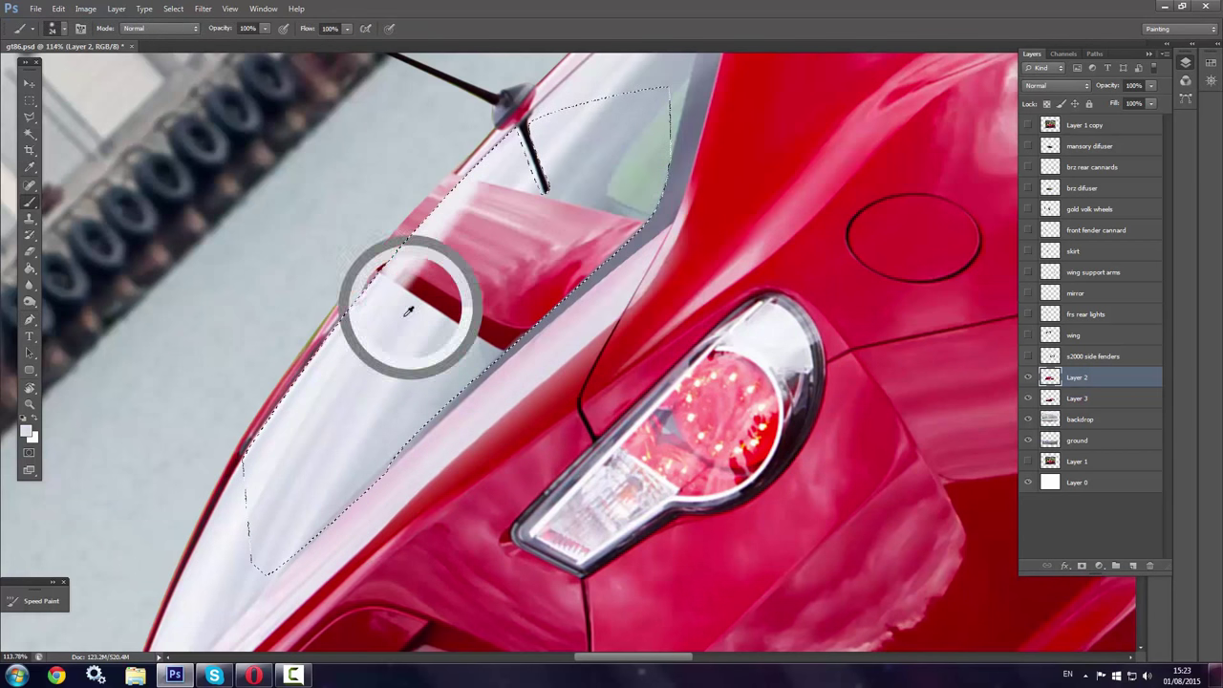
mouse_move(408, 312)
left_mouse_down()
mouse_move(377, 335)
mouse_move(394, 300)
left_mouse_up()
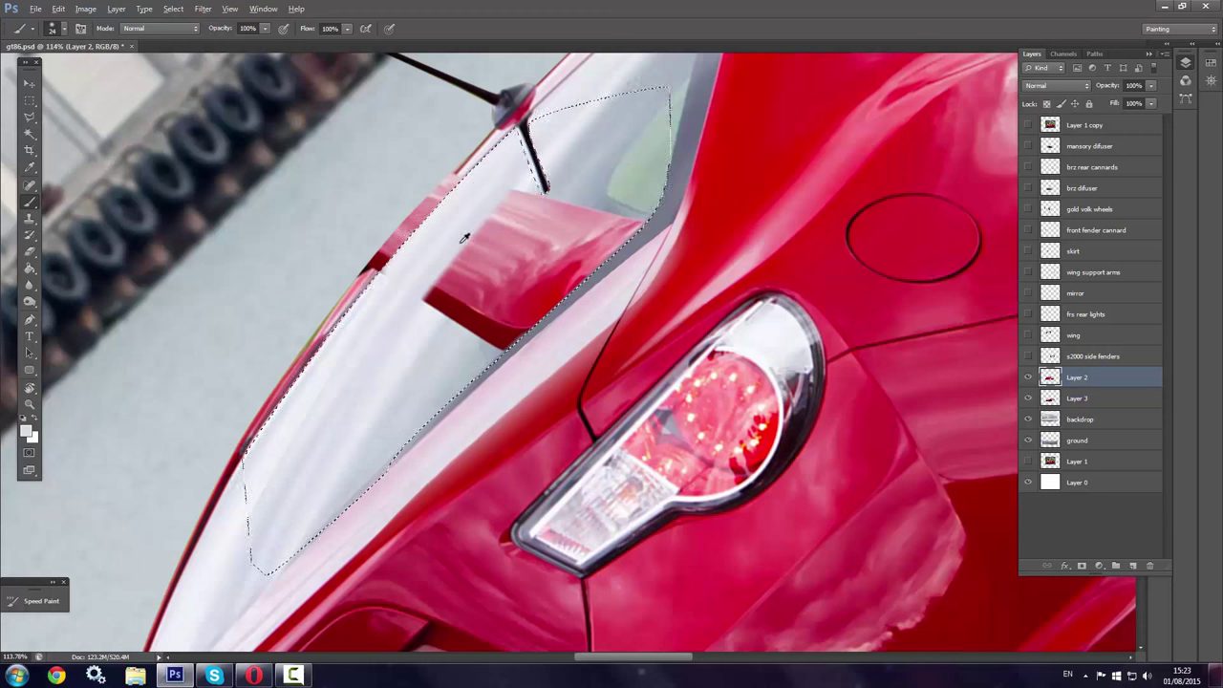
right_click(396, 287)
key("Return")
left_click_drag(507, 196, 400, 347)
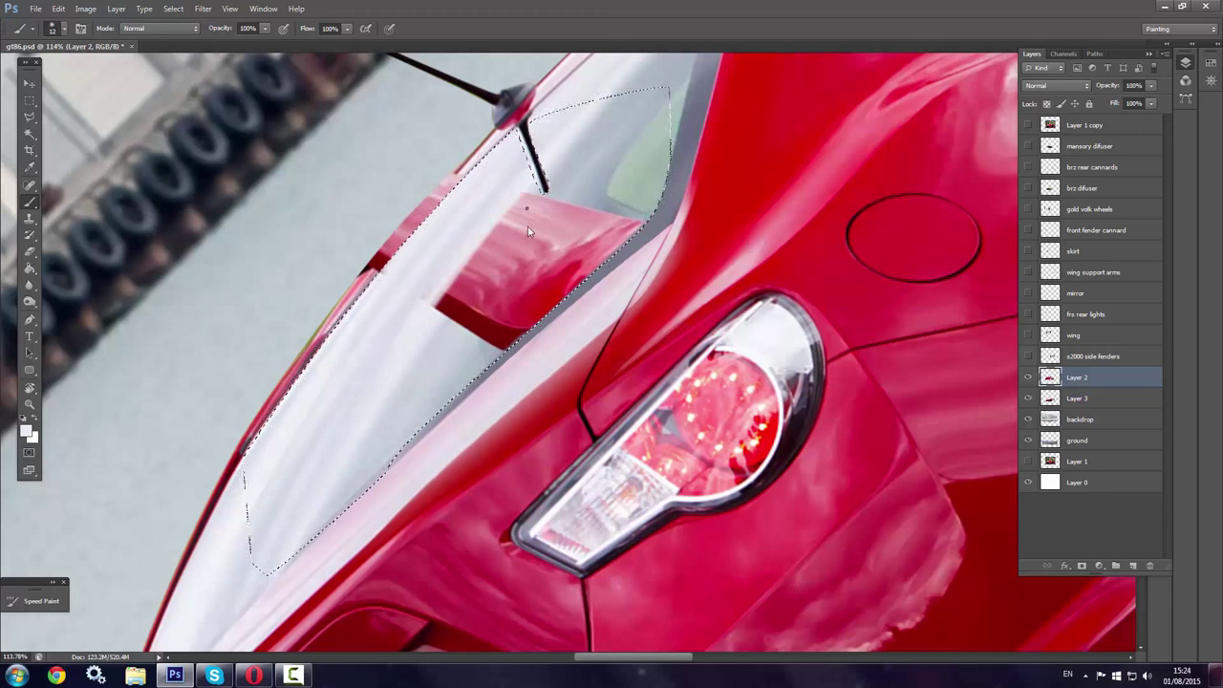
mouse_move(527, 230)
left_mouse_down()
mouse_move(614, 245)
mouse_move(469, 289)
mouse_move(503, 347)
left_mouse_up()
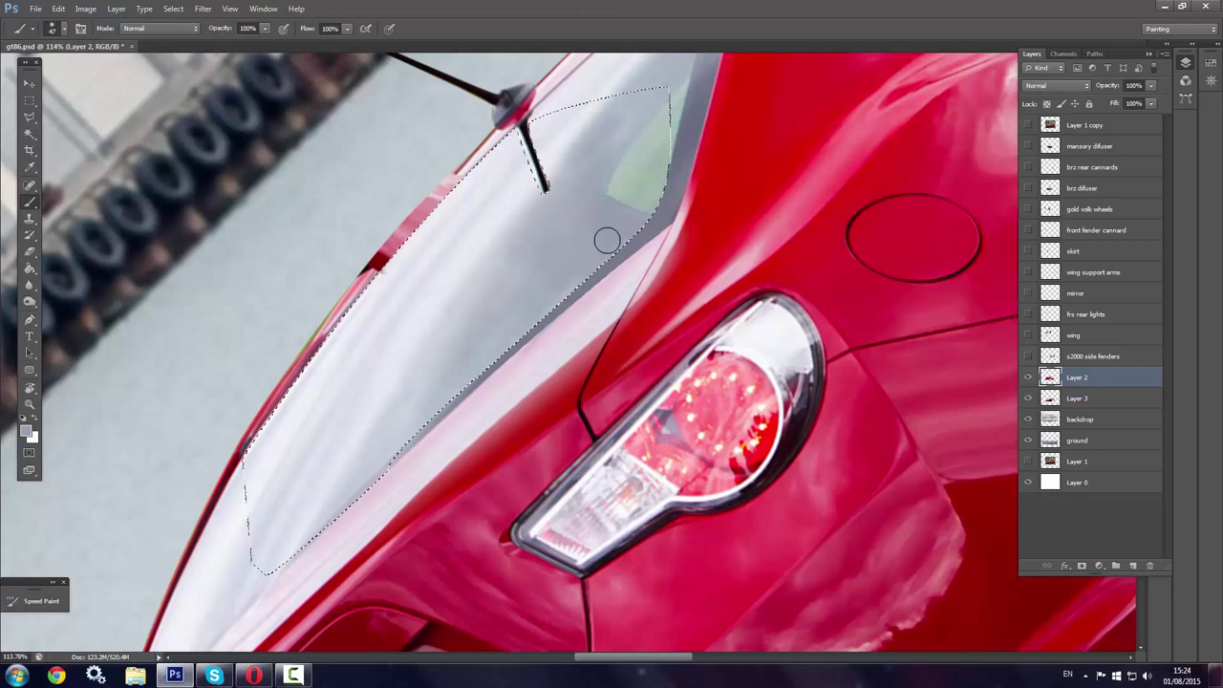
mouse_move(607, 240)
left_mouse_down()
mouse_move(350, 459)
mouse_move(499, 252)
left_mouse_up()
Deselect and paint the car's red along the roof edge with a soft 25 px brush
right_click(555, 221)
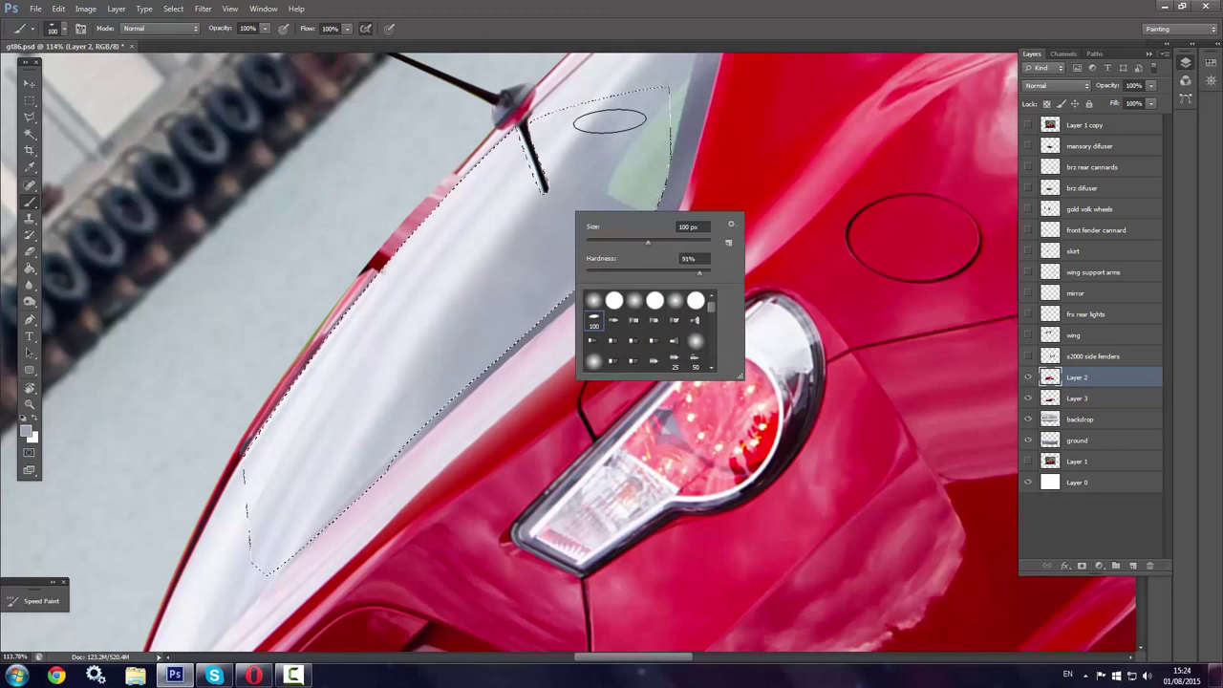
double_click(615, 295)
key("ctrl+d")
right_click(478, 155)
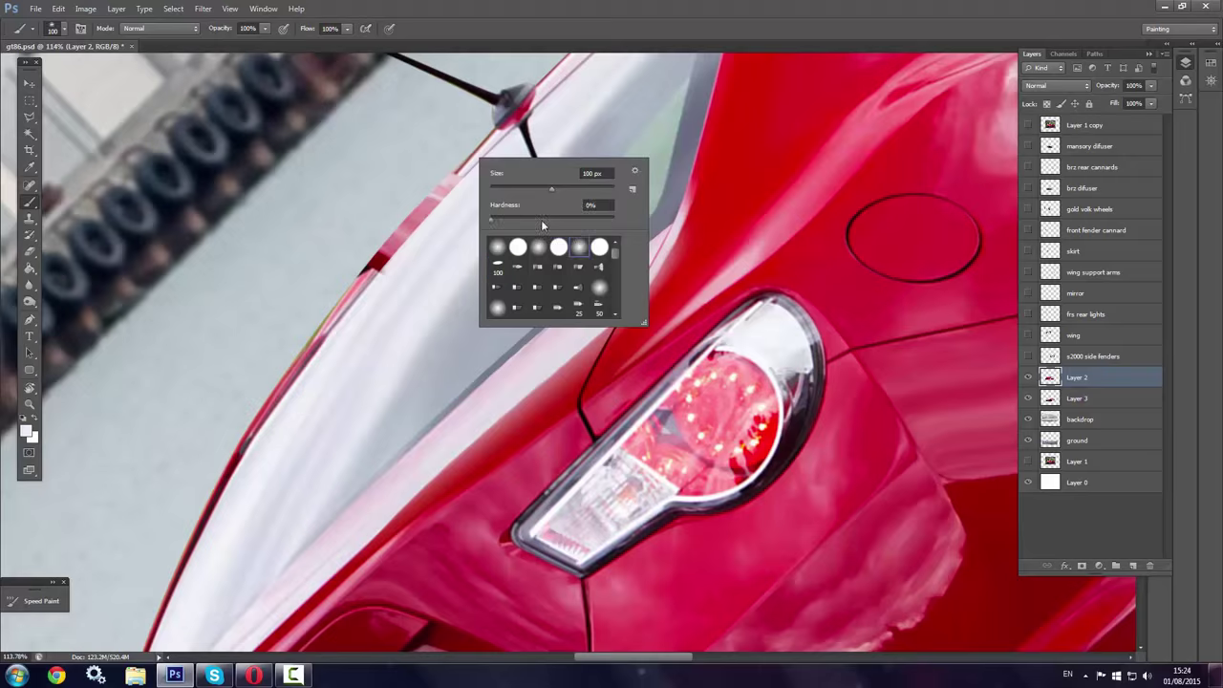
double_click(570, 247)
left_click(335, 320, "alt")
left_click_drag(334, 319, 423, 214)
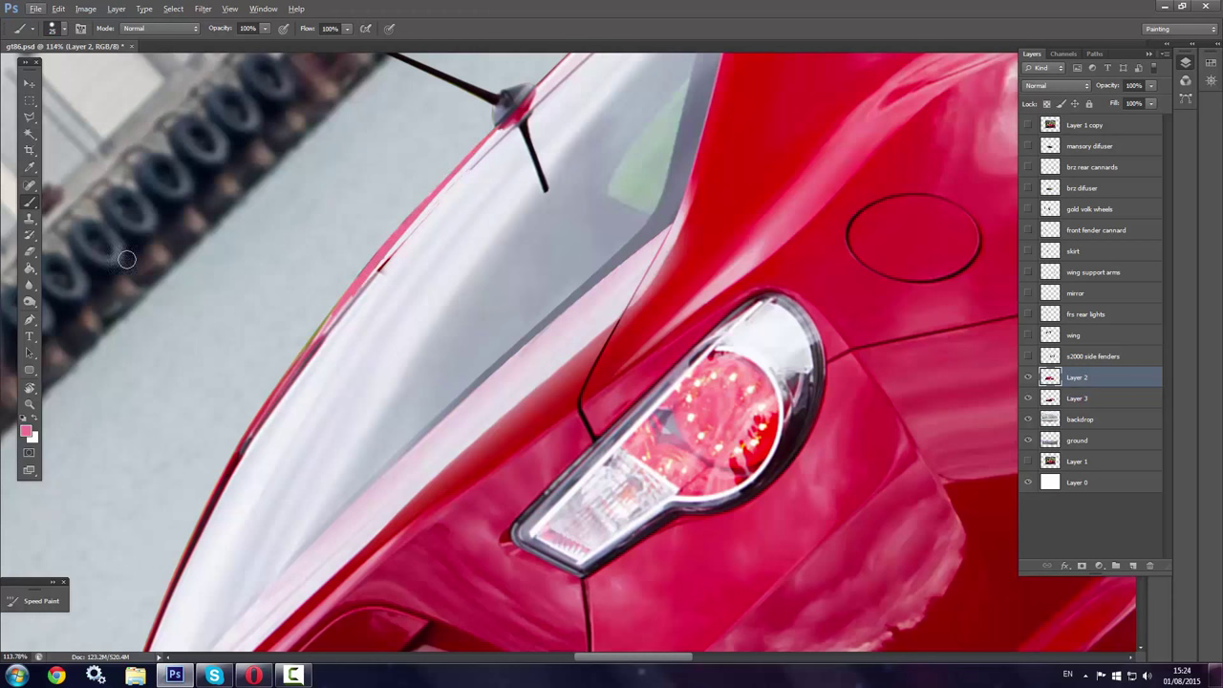
Sample the window's light grey and level the canvas rotation back to 0°
key("e")
right_click(369, 214)
key("Escape")
key("b")
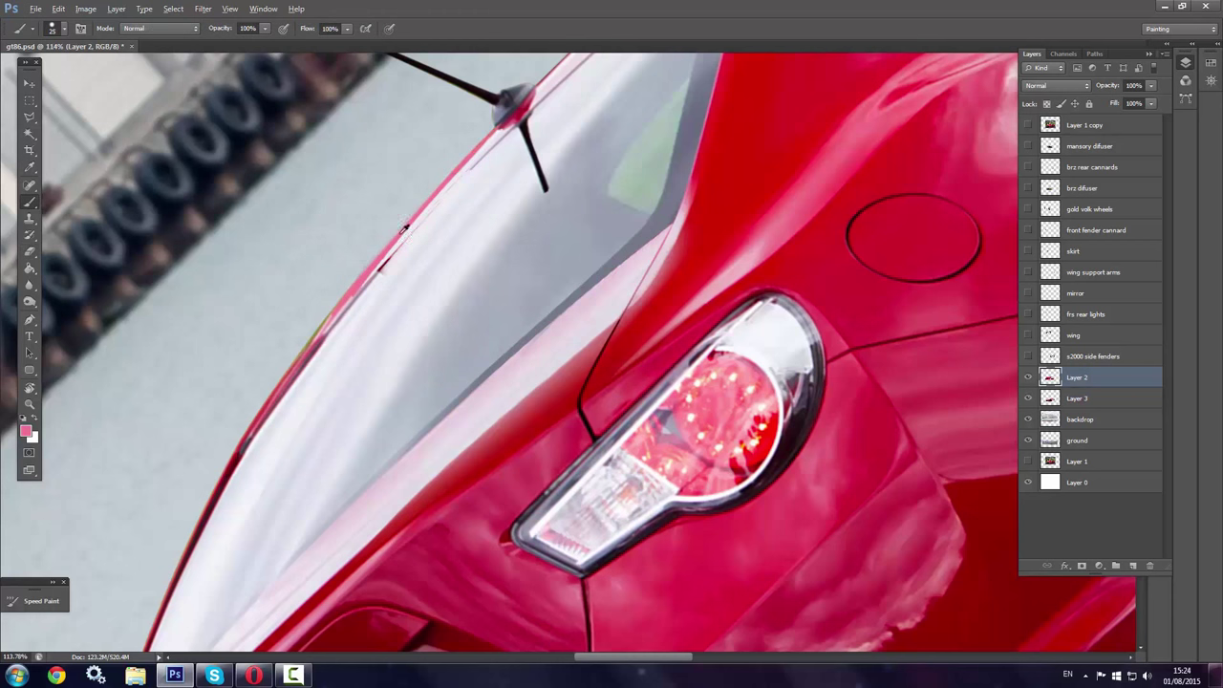
left_click(496, 160, "alt")
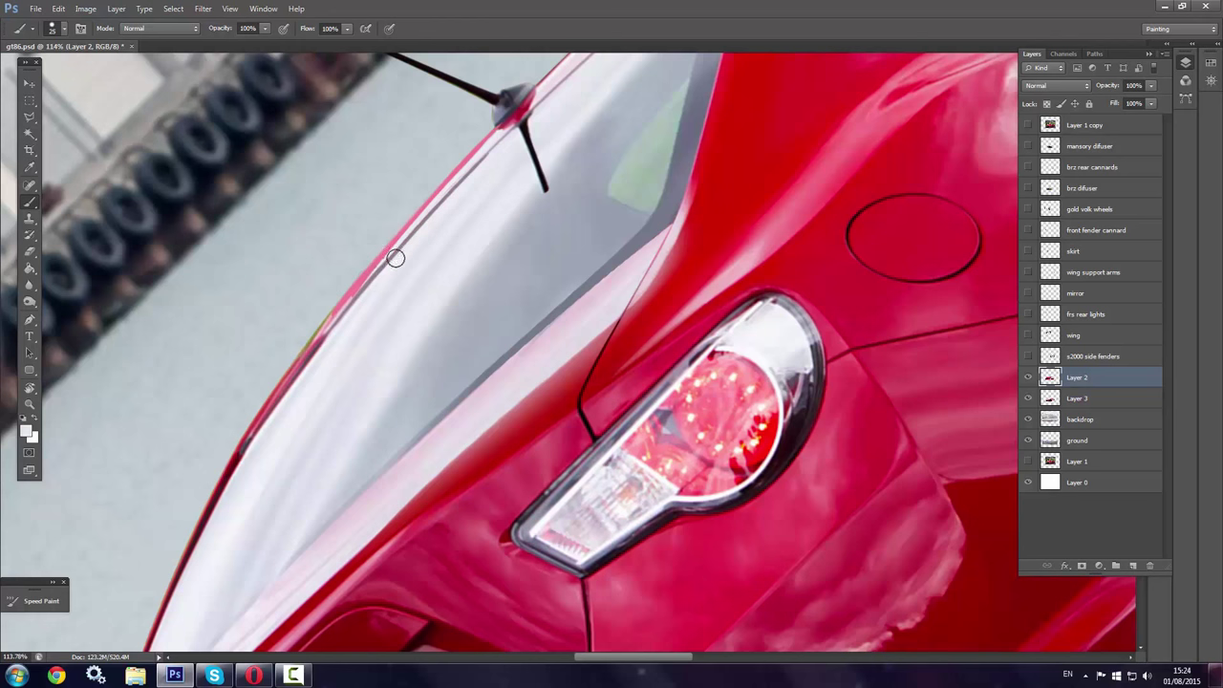
key("r")
left_click_drag(359, 332, 418, 120)
Show the s2000 side fenders layer and copy the fender onto its own layer
scroll(491, 617, "down", 5)
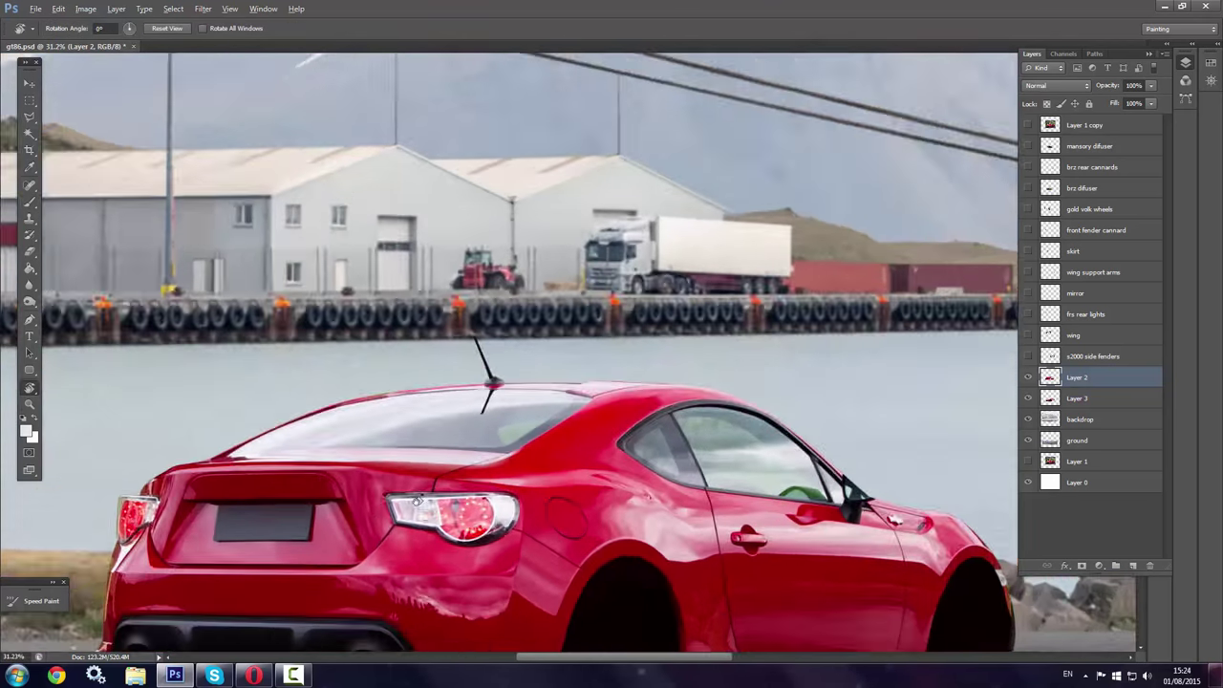
scroll(490, 618, "up", 3)
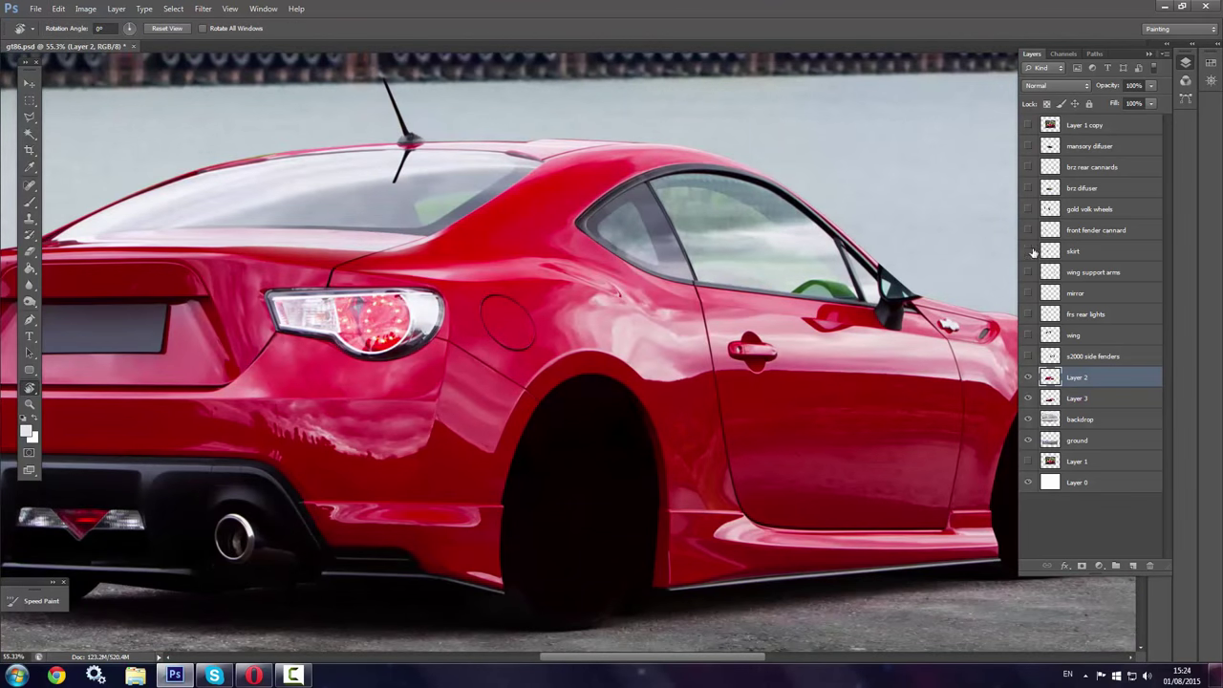
left_click(1028, 356)
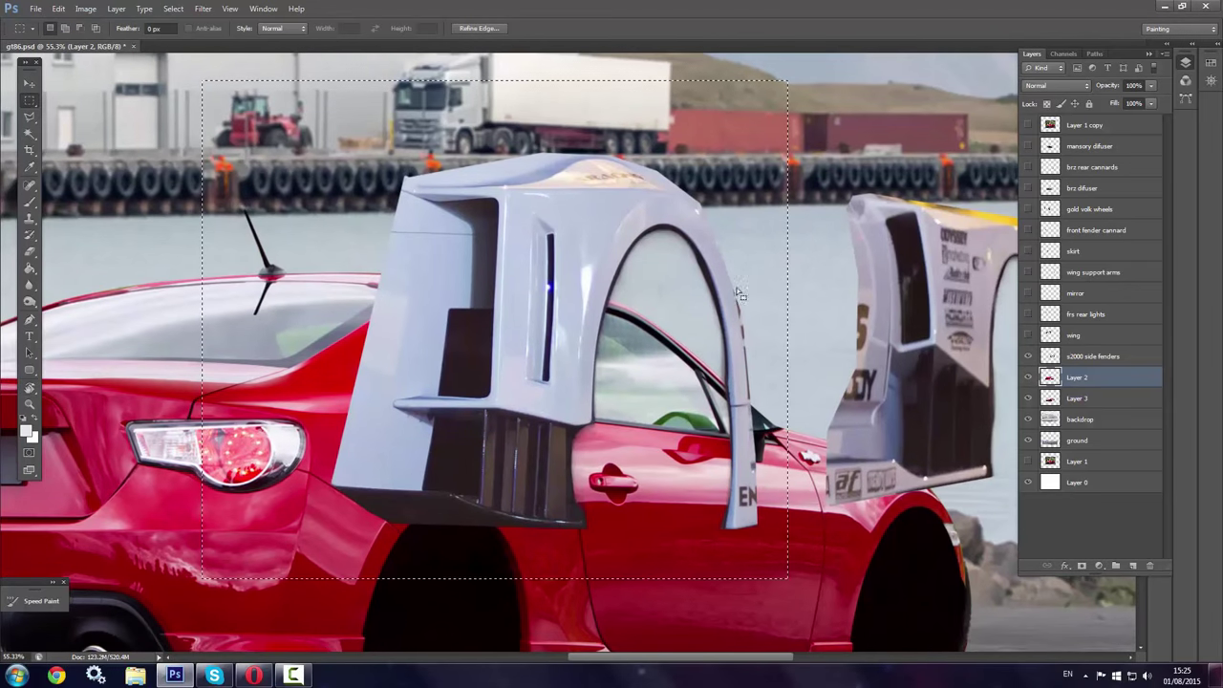
right_click(1028, 357)
left_click(927, 365)
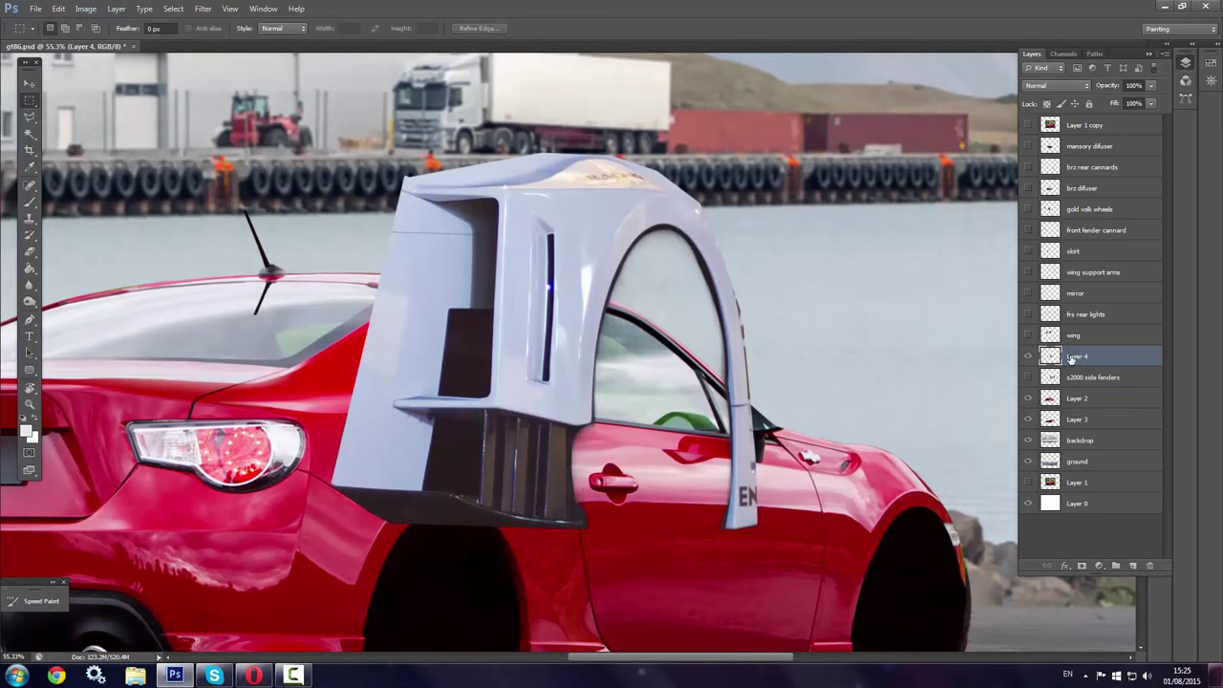
Transform and warp the copied fender over the rear wheel at full opacity
right_click(590, 320)
left_click(635, 430)
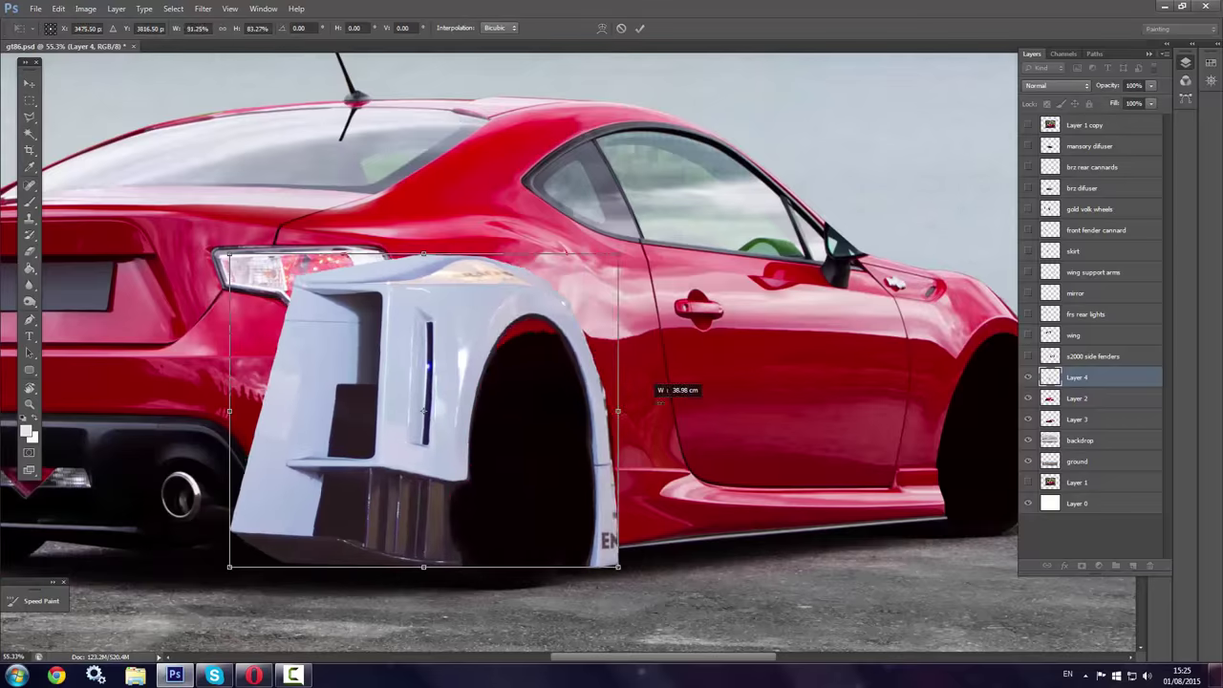
left_click_drag(617, 412, 656, 392)
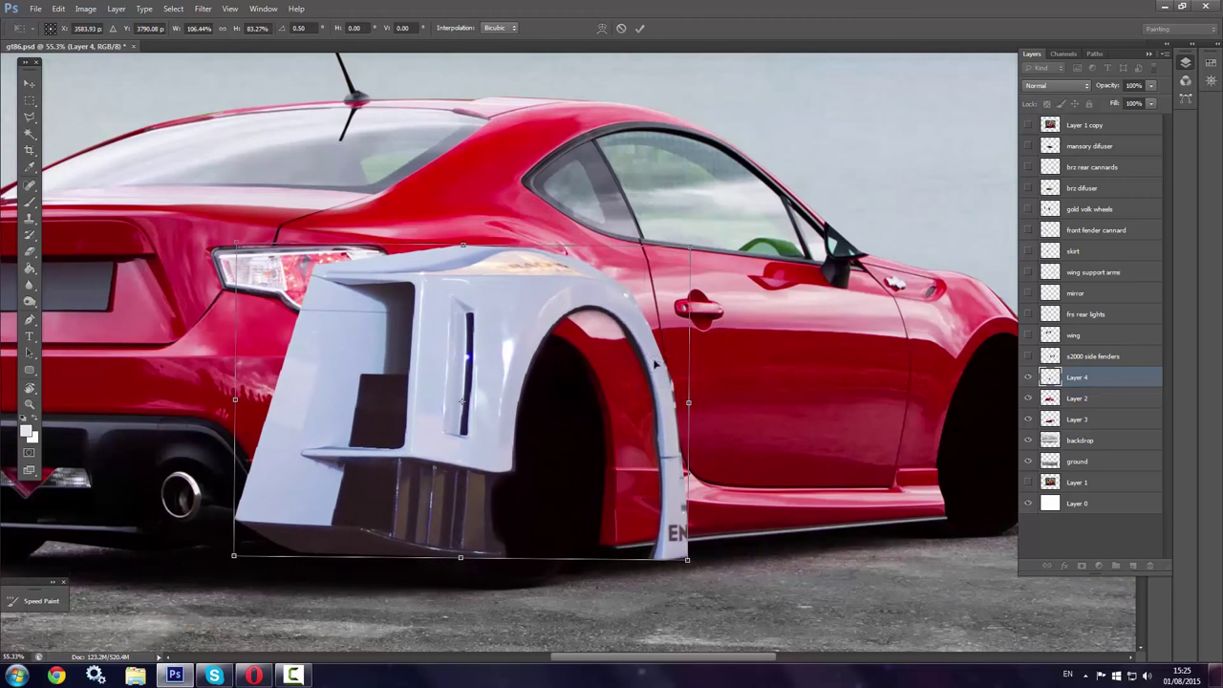
right_click(364, 296)
right_click(361, 340)
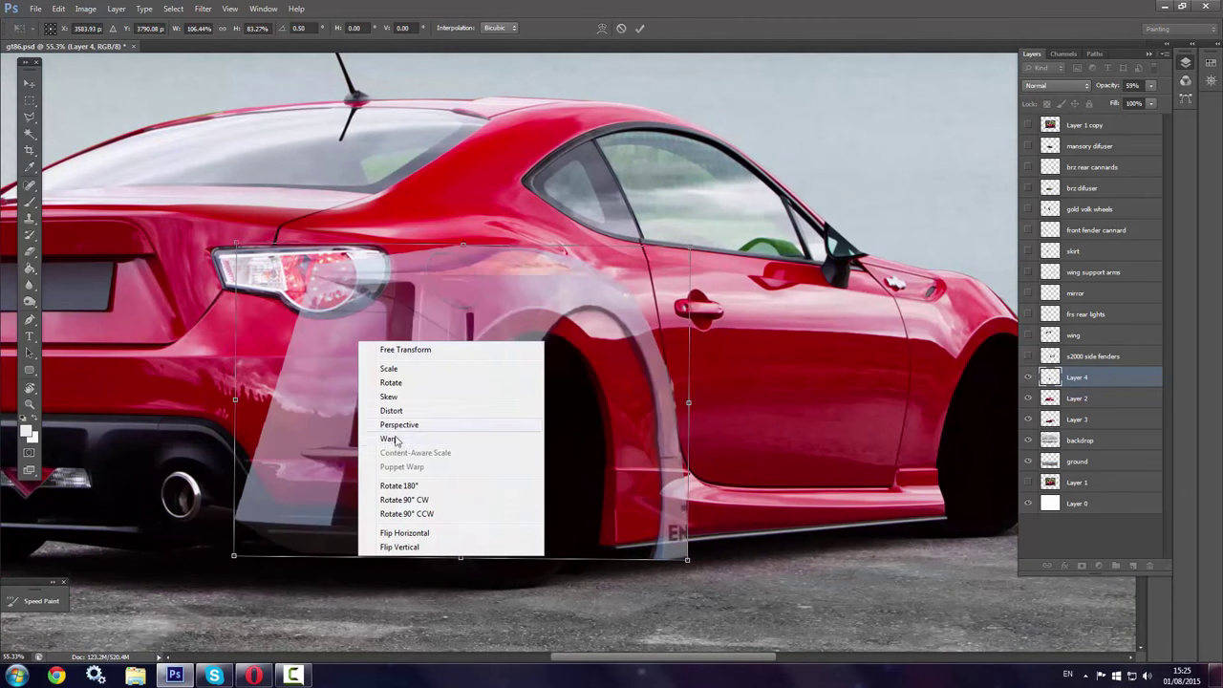
left_click(388, 437)
mouse_move(354, 271)
left_mouse_down()
mouse_move(323, 249)
mouse_move(331, 229)
left_mouse_up()
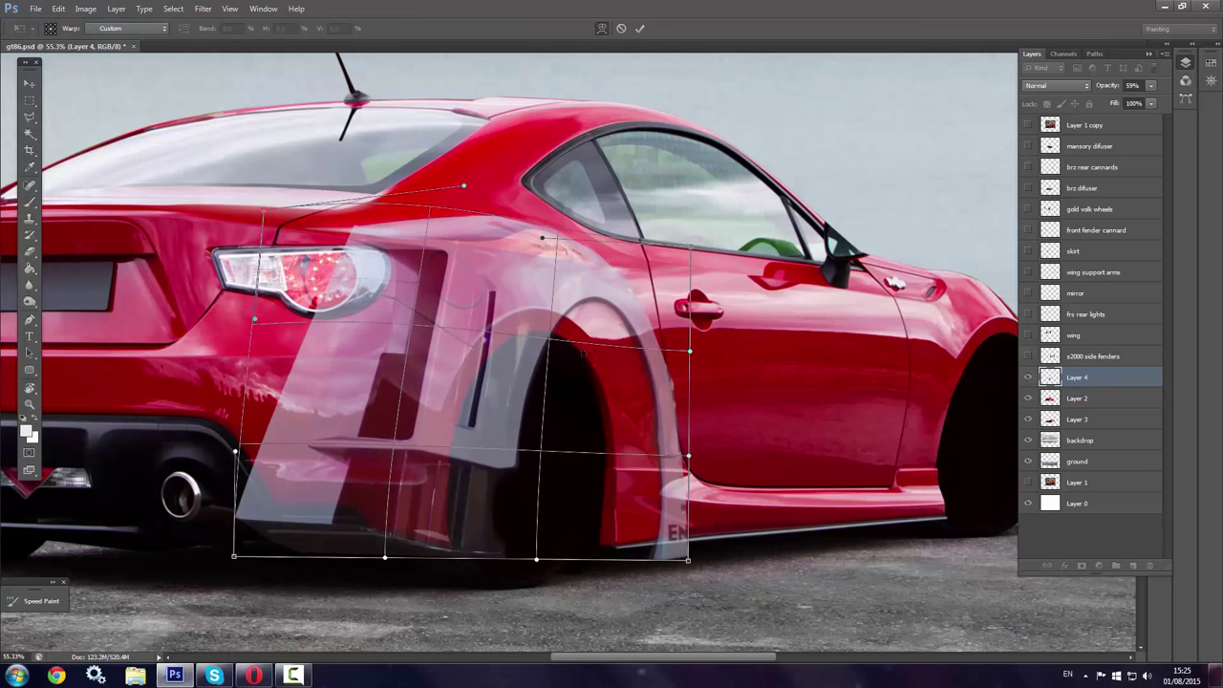
left_click_drag(583, 352, 676, 543)
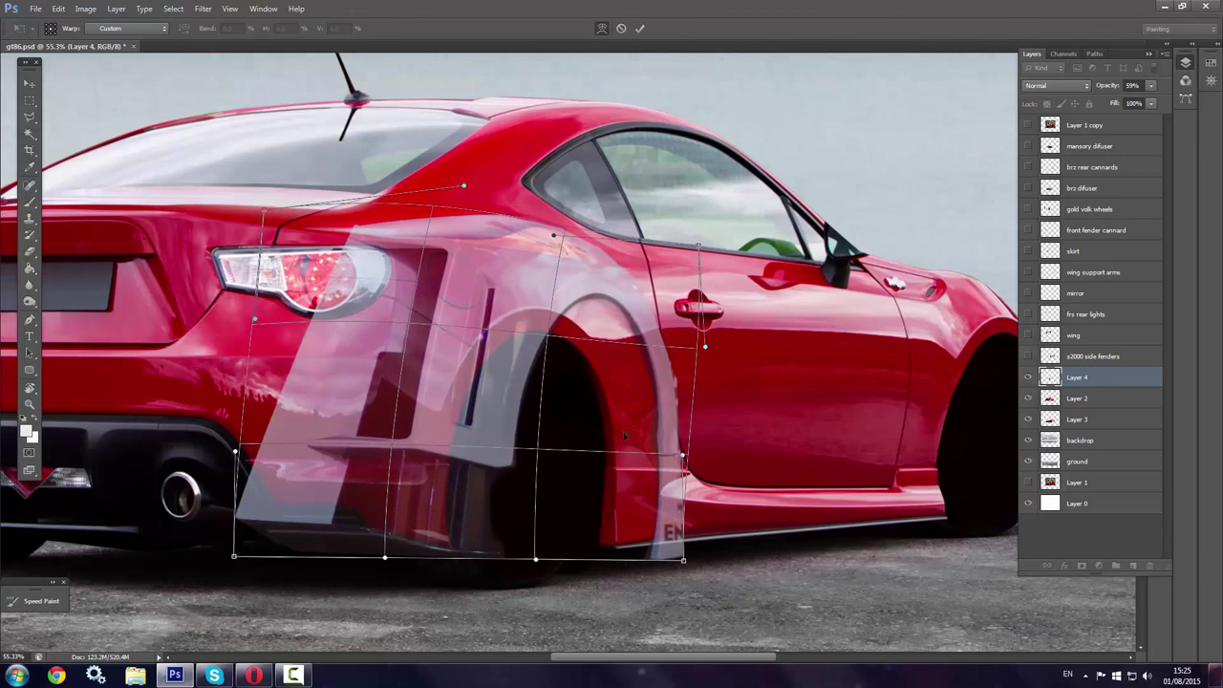
key("Return")
key("0")
Trace the wheel arch into a selection and fill it black on a new layer
key("p")
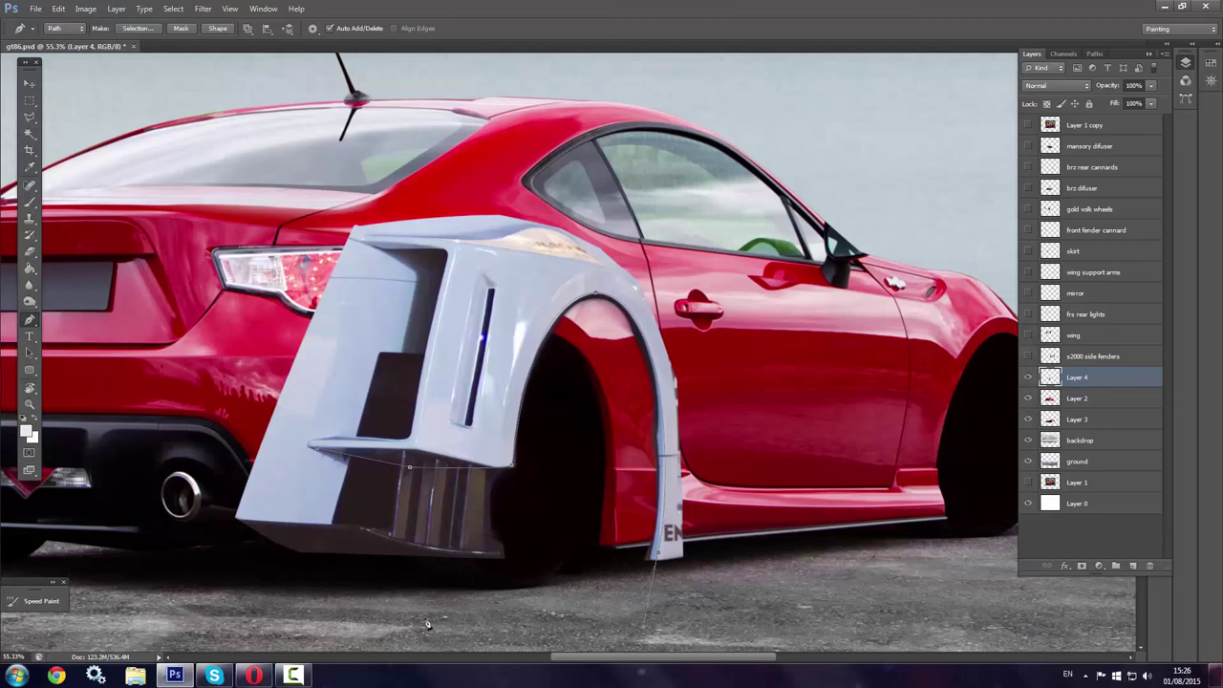
right_click(318, 424)
key("Return")
right_click(596, 306)
left_click(641, 437)
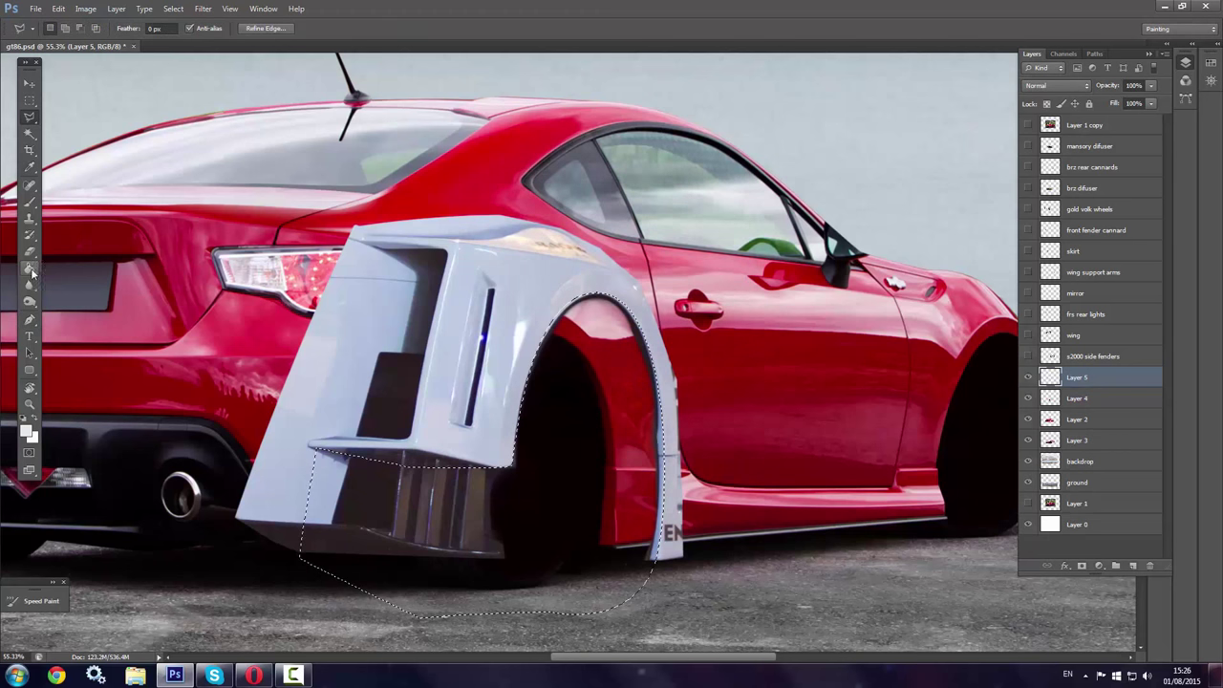
key("g")
key("d")
key("alt+BackSpace")
Erase the black fill's lower edge beneath the rear wheel
key("l")
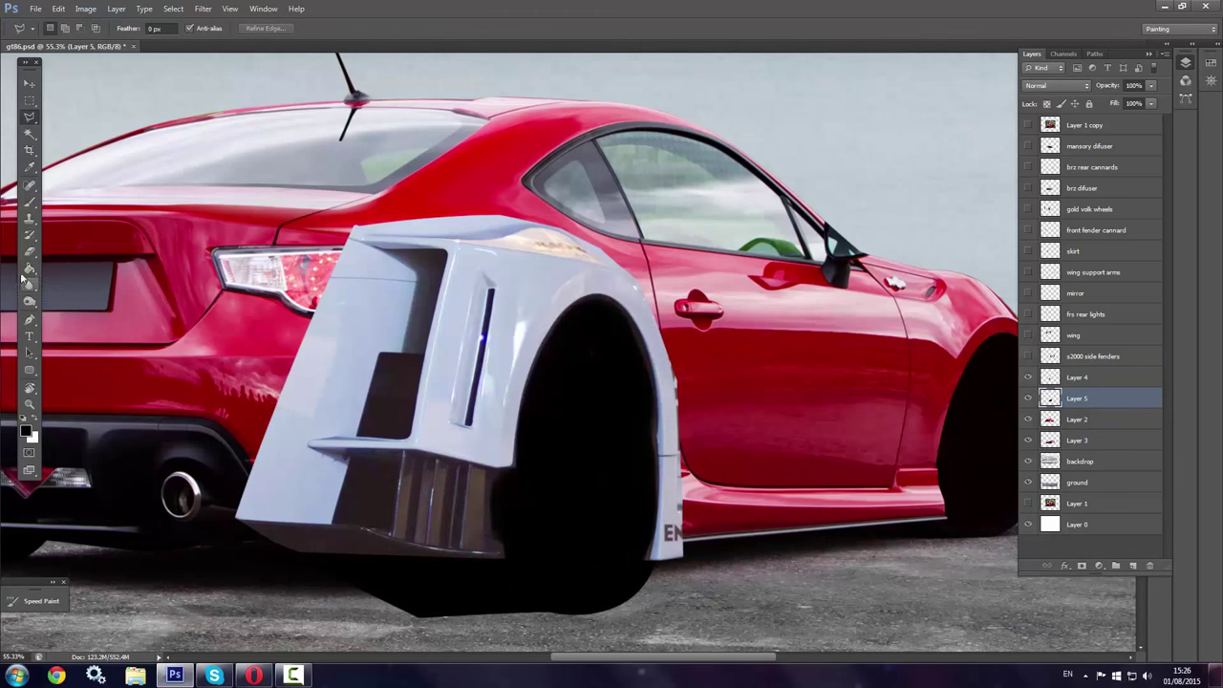
key("e")
right_click(413, 493)
key("Return")
left_click_drag(631, 611, 574, 595)
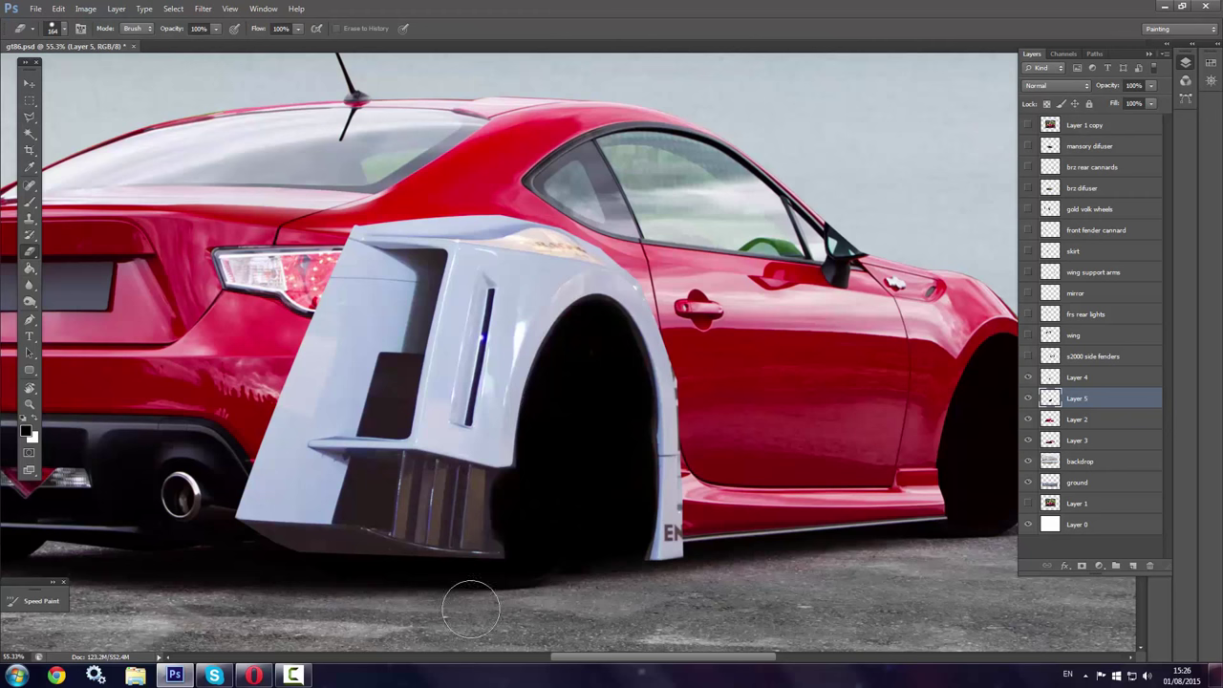
Trace the fender arch outline as a selection and add Layer 6 above Layer 2
left_click(29, 324)
left_click(1028, 378)
left_click(1029, 378)
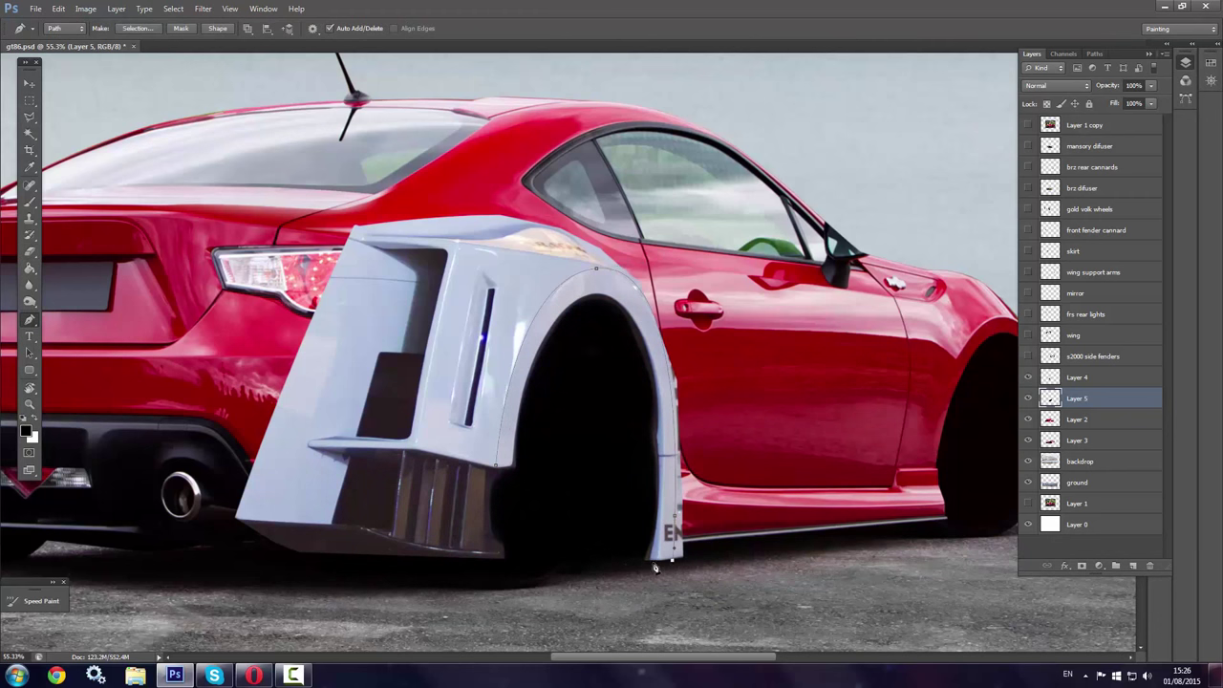
left_click(137, 28)
key("Return")
left_click(1077, 420)
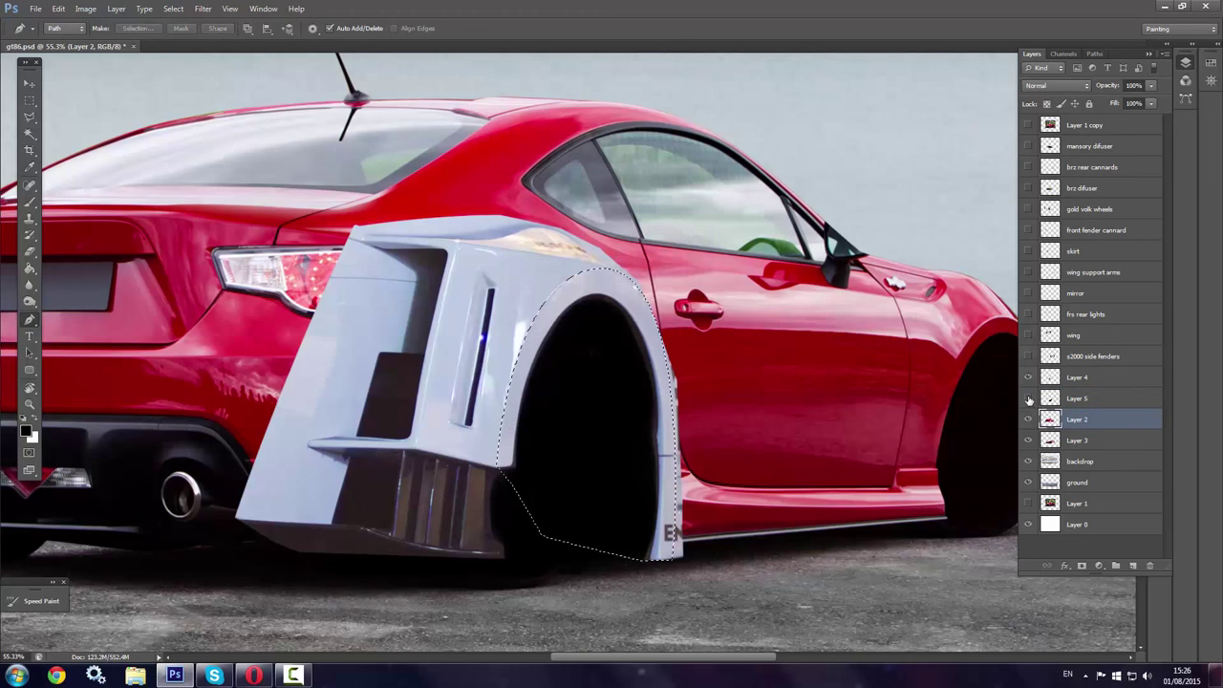
key("l")
key("ctrl+shift+n")
key("Return")
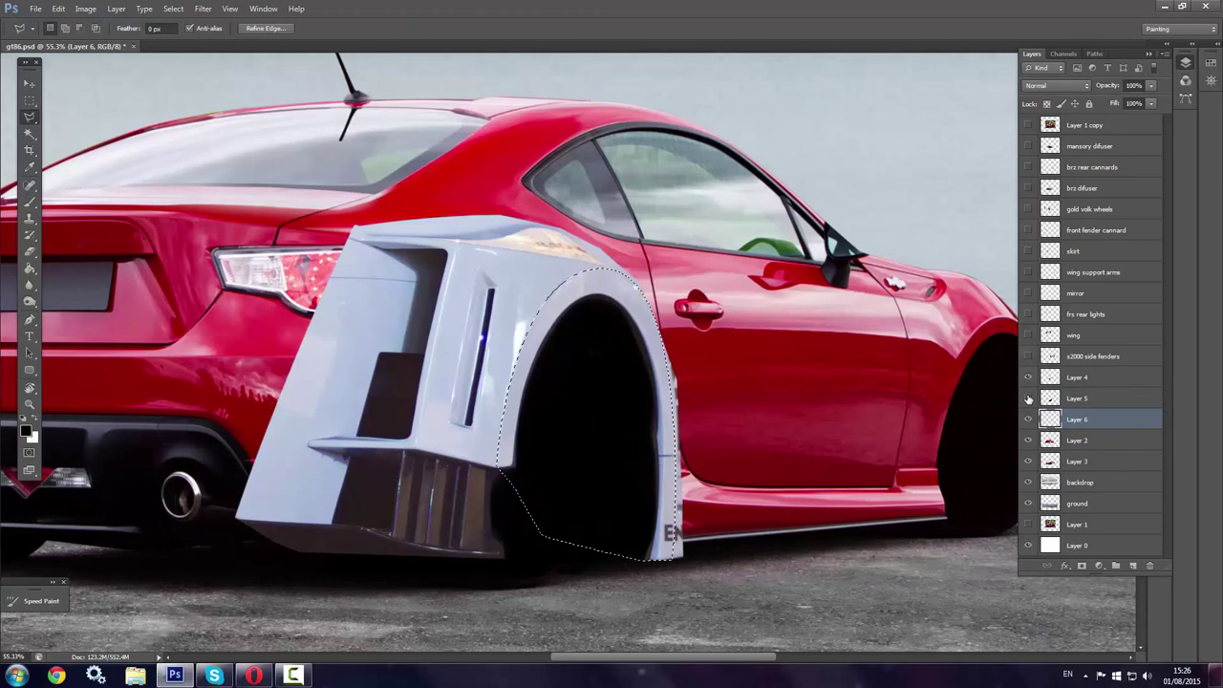
Paint the red arch lip with a 152 px brush and deselect
key("b")
right_click(522, 323)
left_click_drag(540, 316, 512, 444)
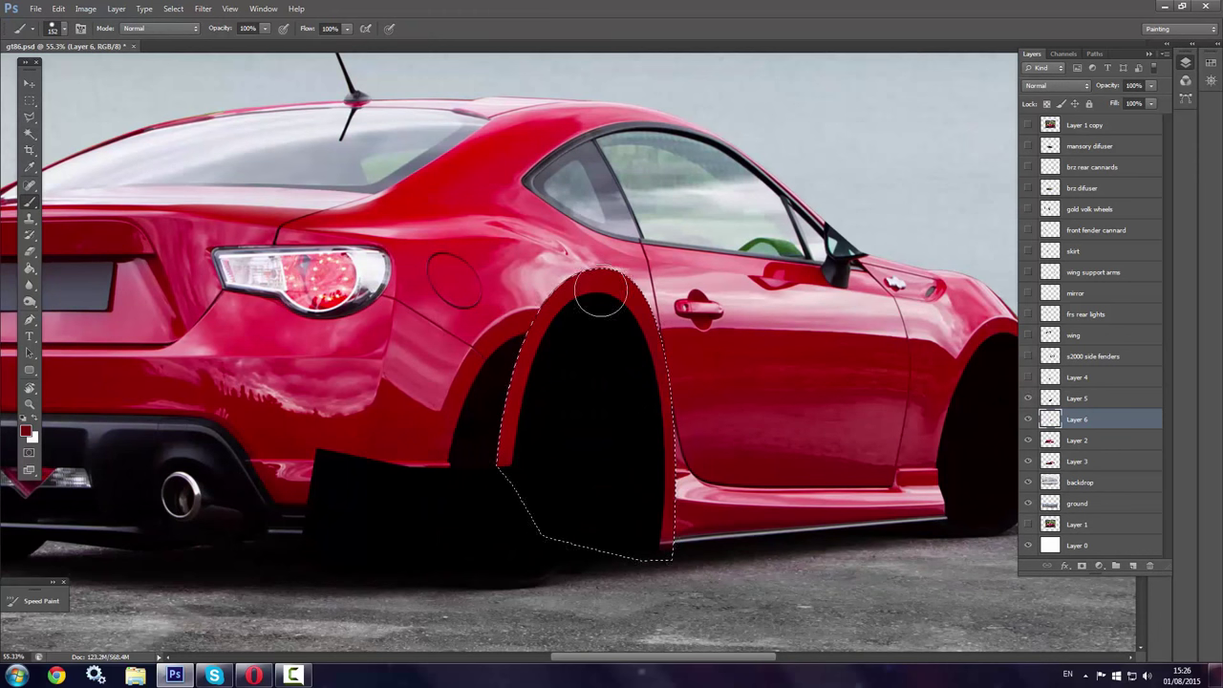
key("ctrl+d")
Select Layer 5 and start a Free Transform on it
left_click(29, 95)
key("alt+bracketright")
key("ctrl+t")
right_click(583, 397)
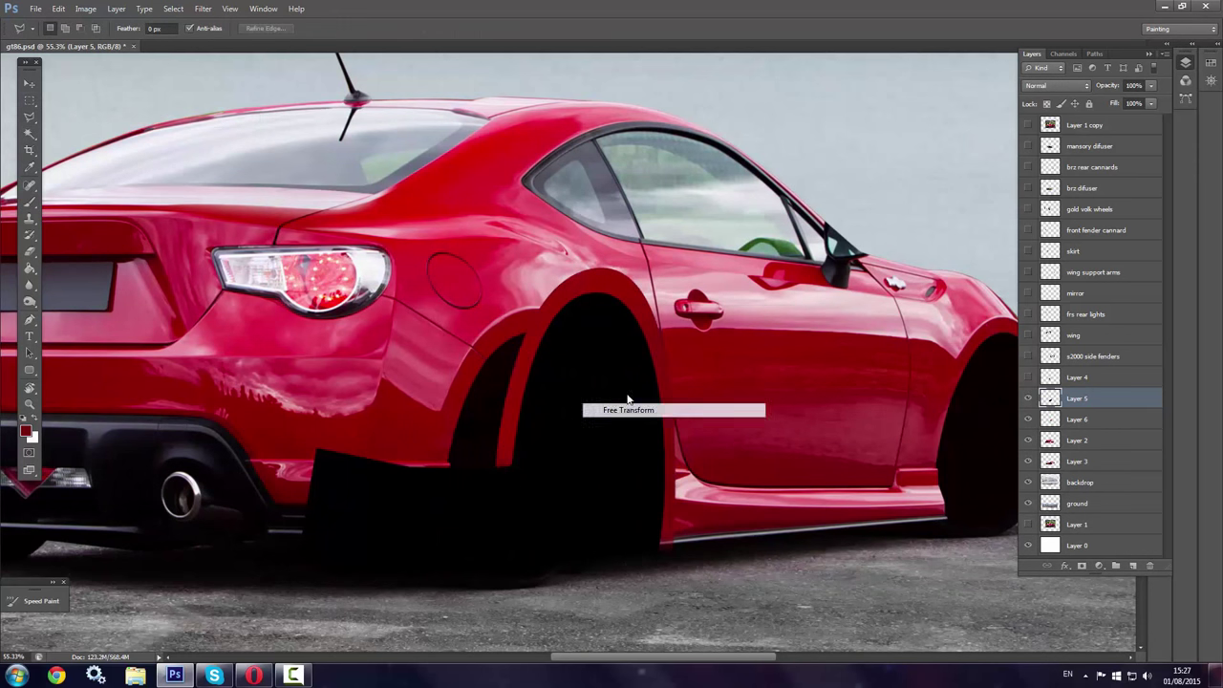
Warp the black arch on Layer 5 and contract the arch selection slightly
left_click(622, 516)
key("Return")
scroll(573, 382, "up", 2)
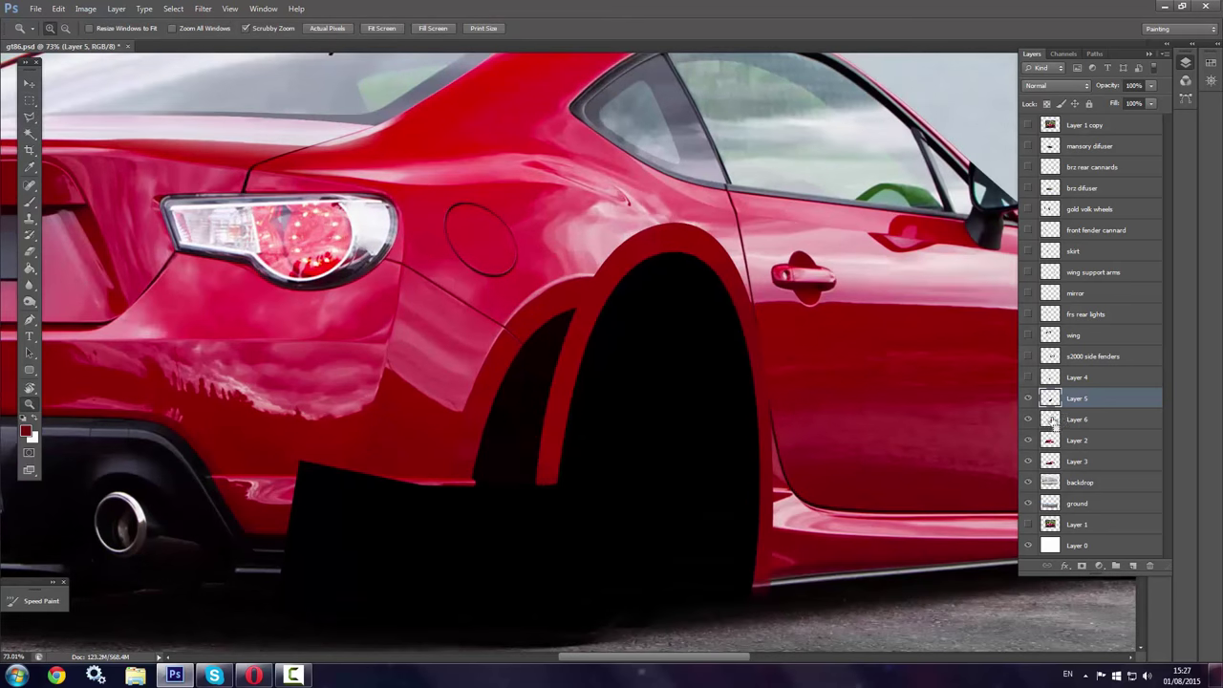
left_click(173, 9)
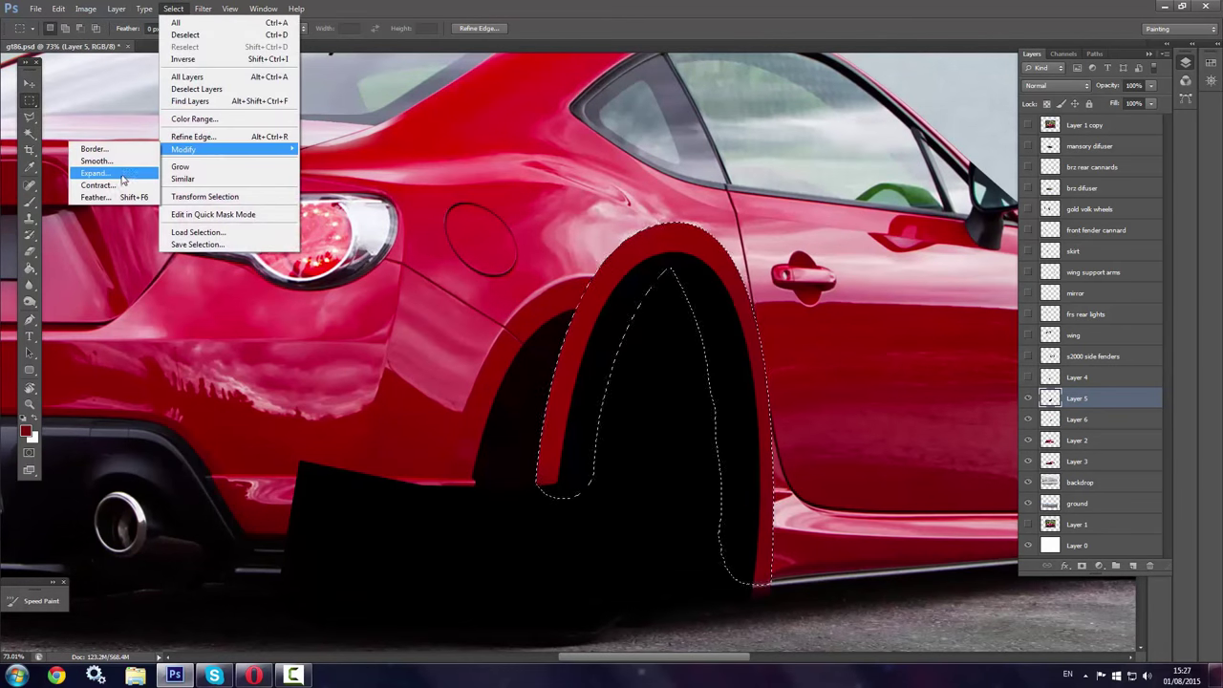
left_click(109, 175)
left_click(679, 226)
Trace the white fender's upper panel with the Pen tool and make it a selection
key("b")
left_click(1029, 379)
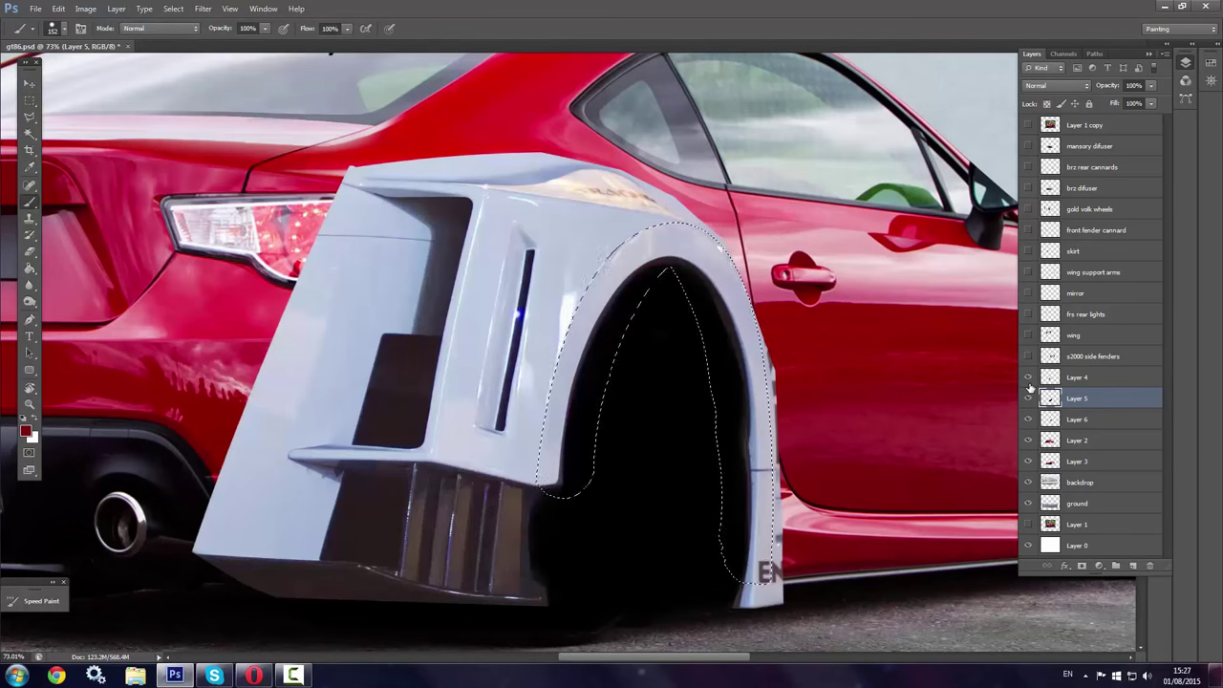
left_click(1028, 379)
key("p")
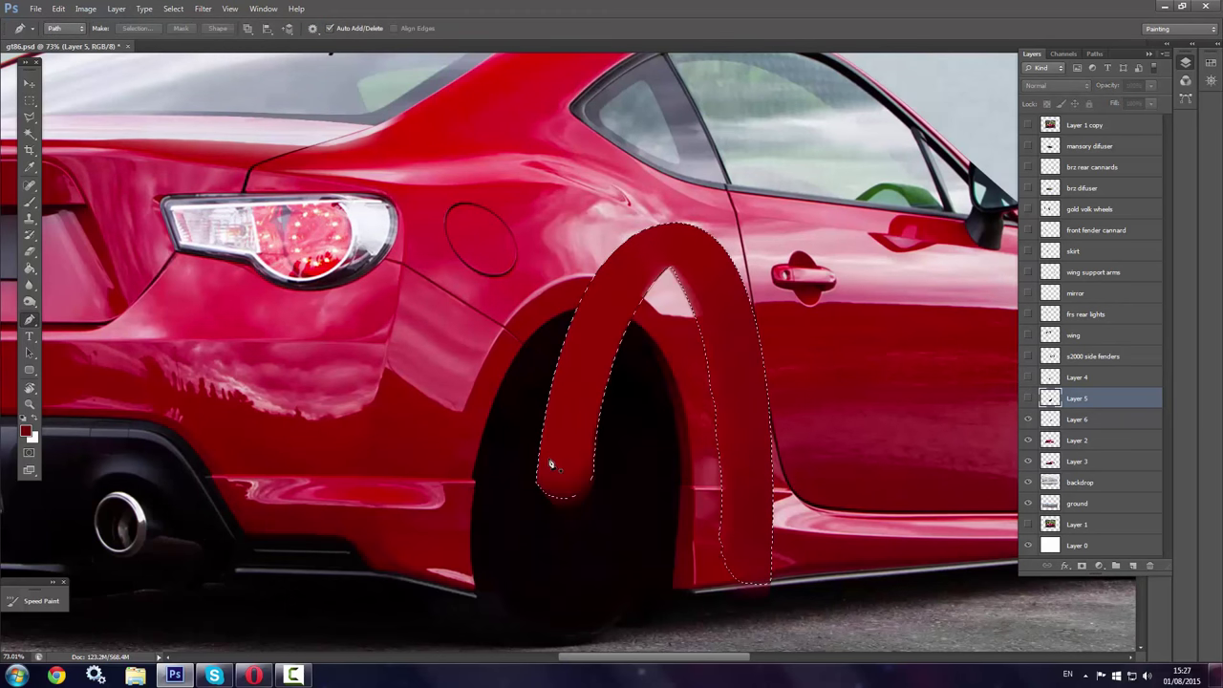
left_click(1029, 377)
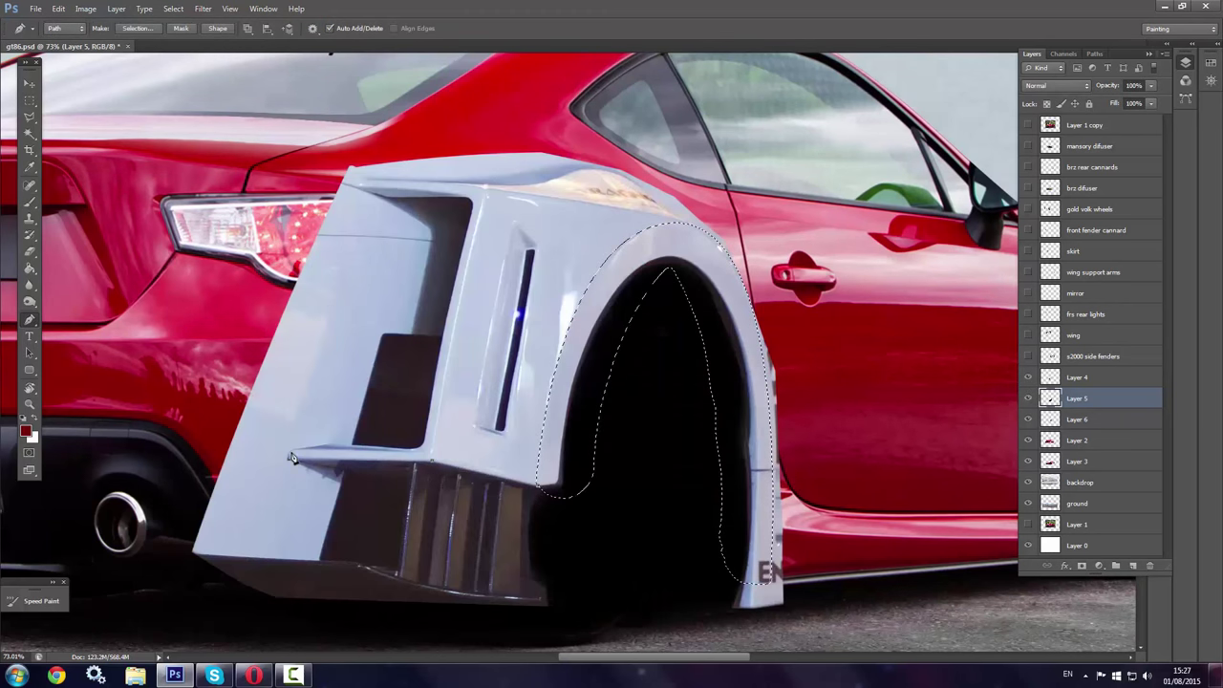
left_click(290, 453)
left_click(470, 199)
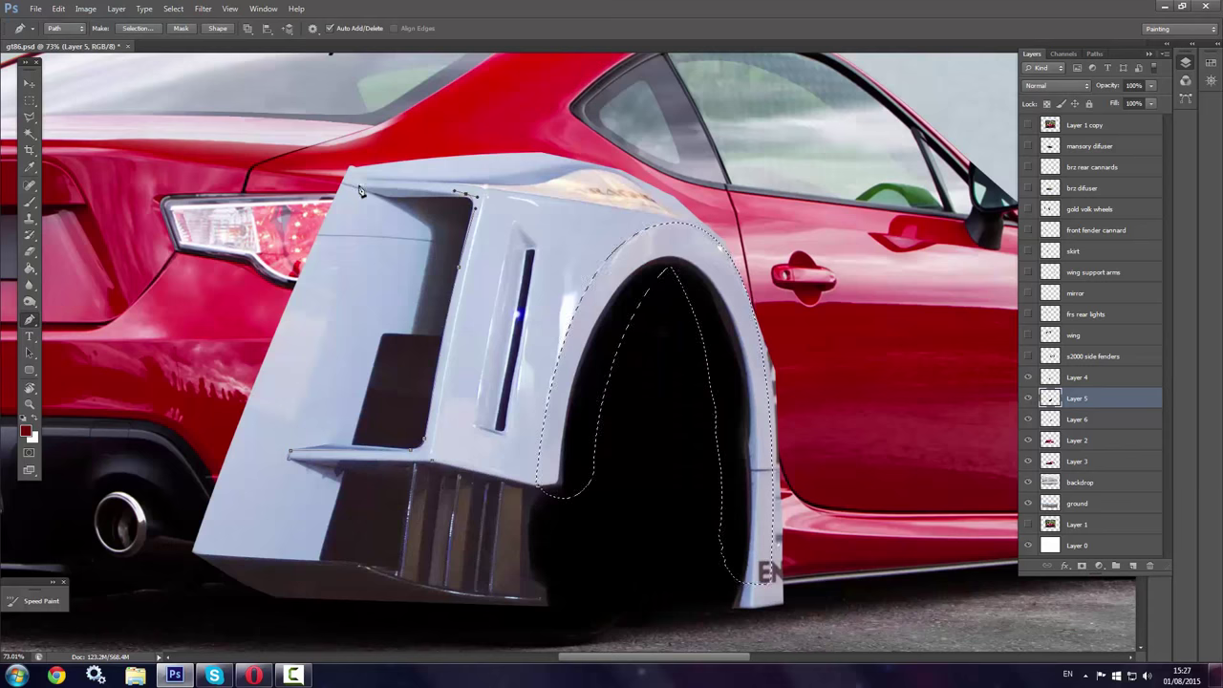
left_click_drag(564, 197, 613, 202)
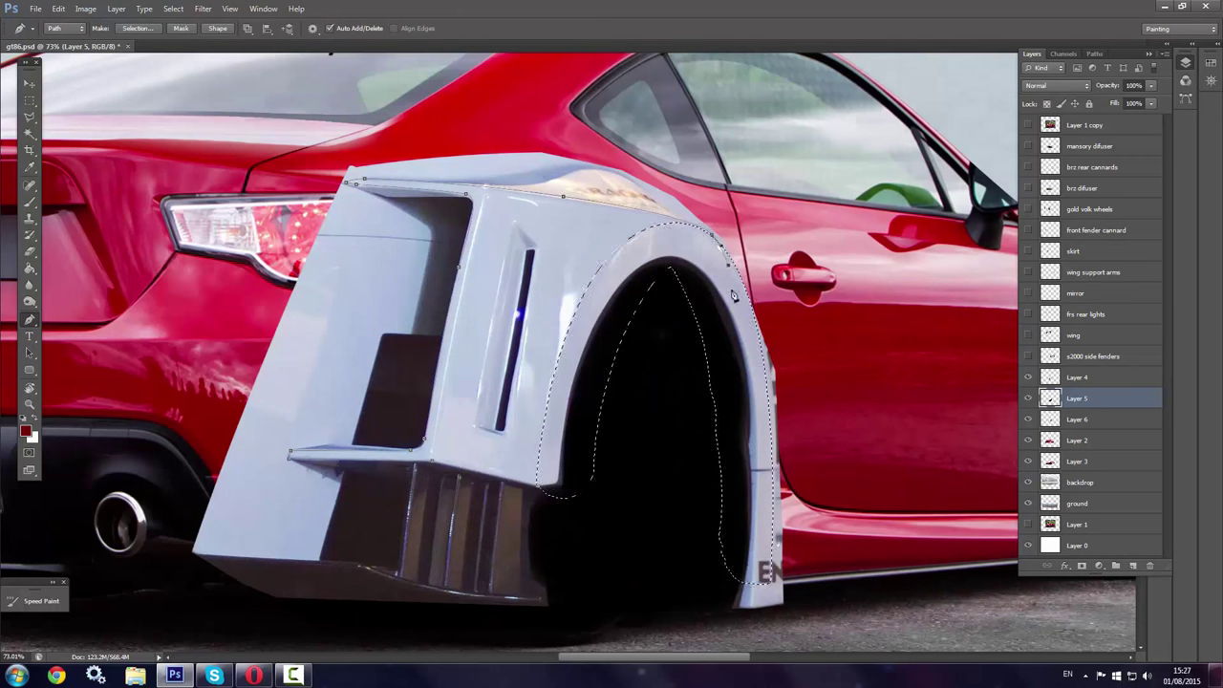
right_click(714, 242)
left_click(755, 287)
left_click(678, 201)
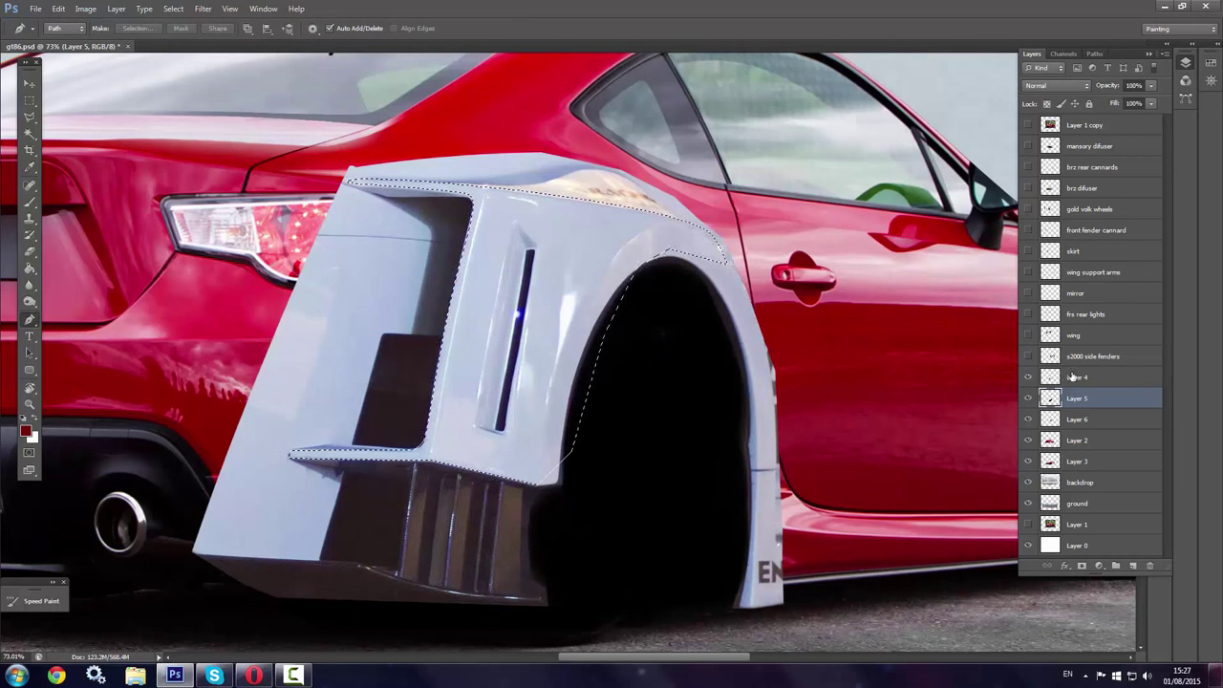
Hide the white fender layer and bring up the selection options
left_click(1029, 419)
key("l")
right_click(633, 341)
Add Layer 7, tilt the view about 24°, and brush red into the fender panel at size 288
left_click(681, 475)
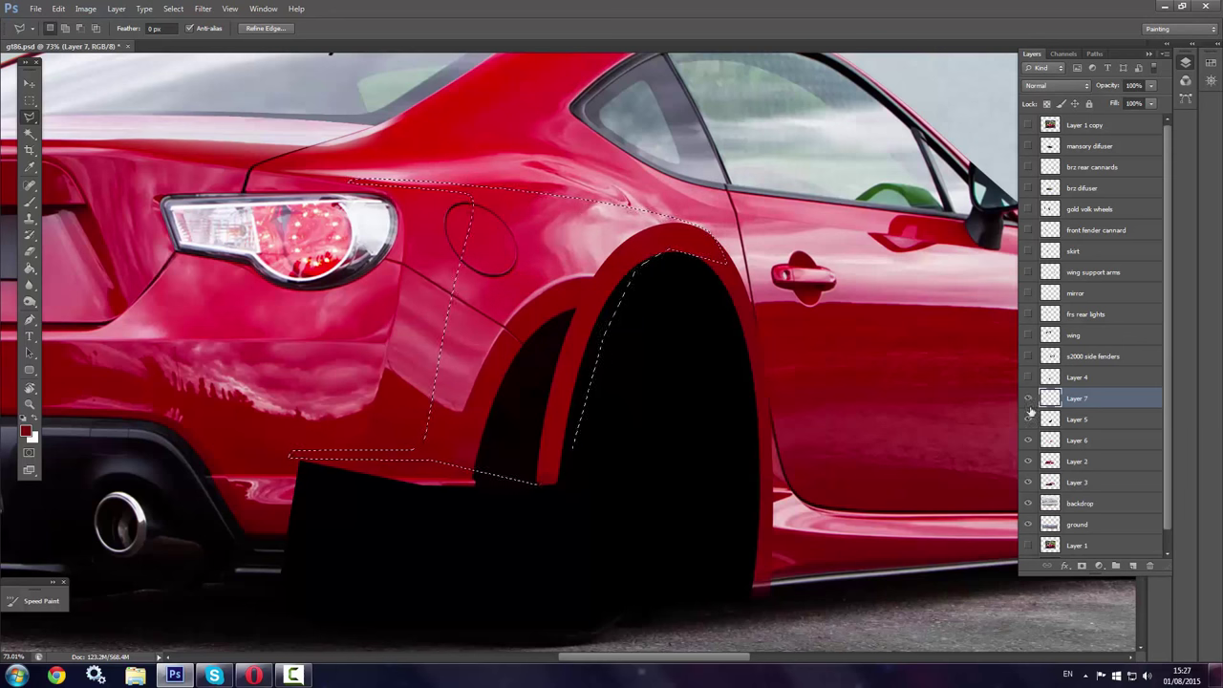
key("r")
mouse_move(497, 535)
left_mouse_down()
mouse_move(413, 556)
mouse_move(383, 535)
left_mouse_up()
key("b")
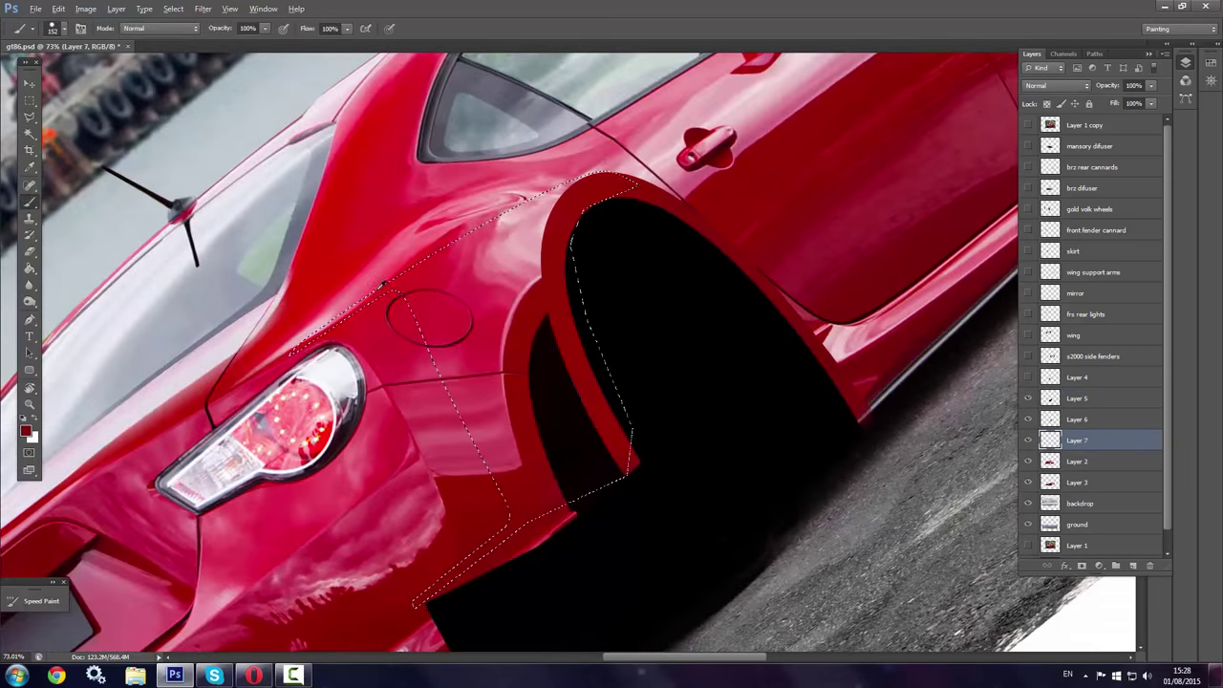
mouse_move(383, 306)
left_mouse_down()
mouse_move(536, 421)
mouse_move(478, 573)
mouse_move(626, 290)
left_mouse_up()
right_click(626, 290)
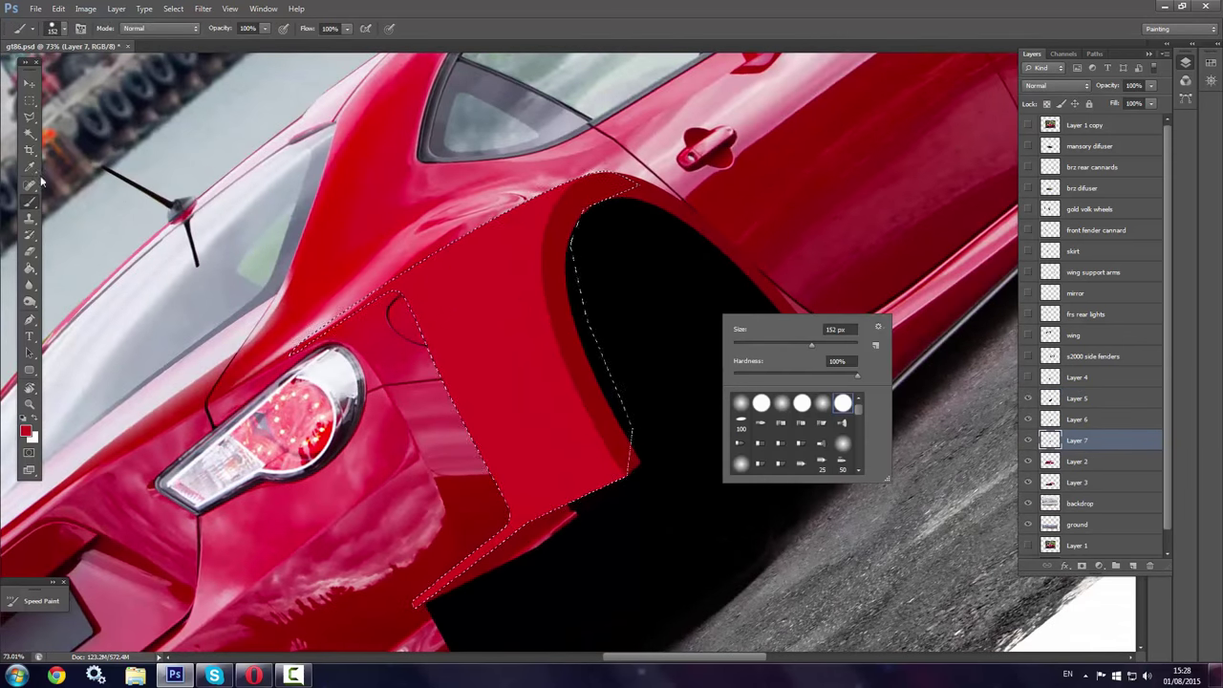
left_click(631, 292)
right_click(631, 292)
double_click(639, 352)
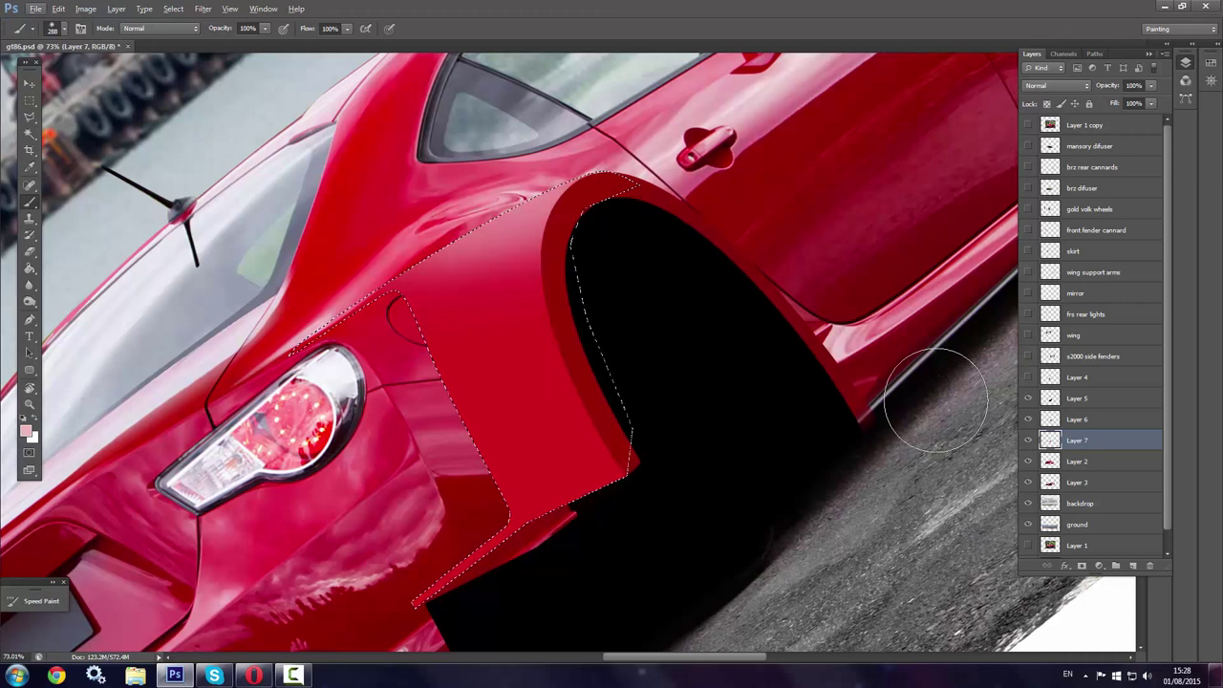
Shade the lower fender edge in deep red, shrinking the brush from 64 down to 17
left_click(460, 451, "alt")
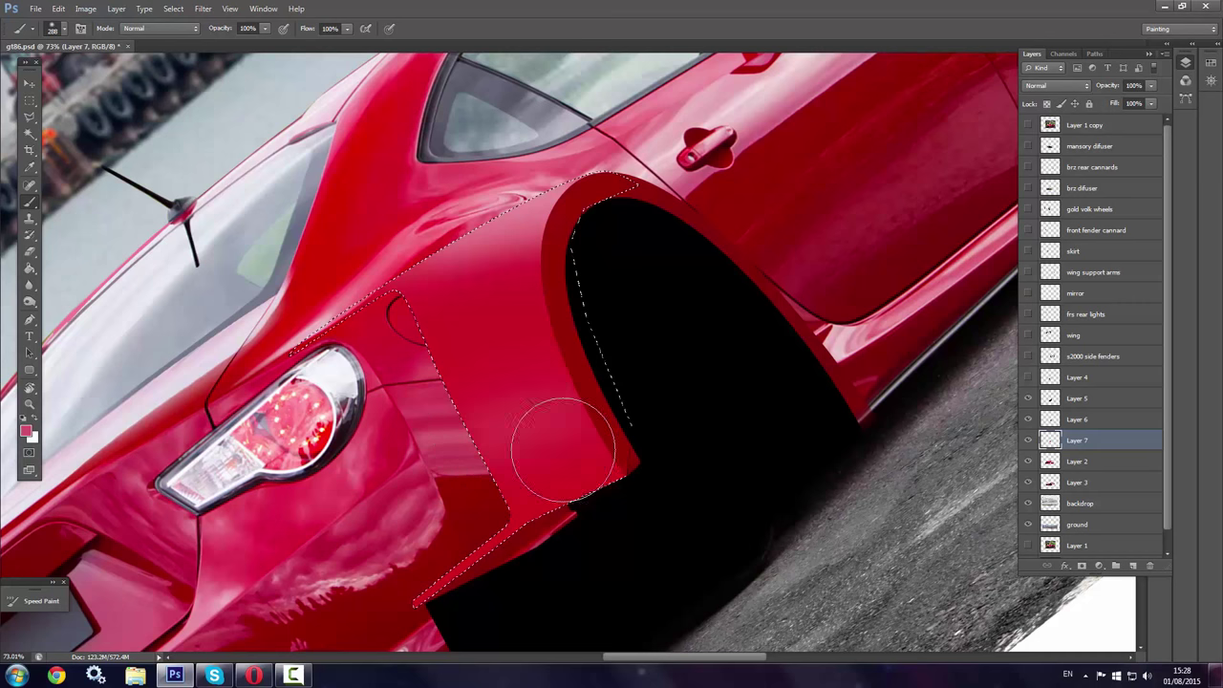
right_click(519, 483)
mouse_move(568, 521)
left_mouse_down()
mouse_move(526, 520)
mouse_move(603, 459)
mouse_move(219, 254)
left_mouse_up()
key("r")
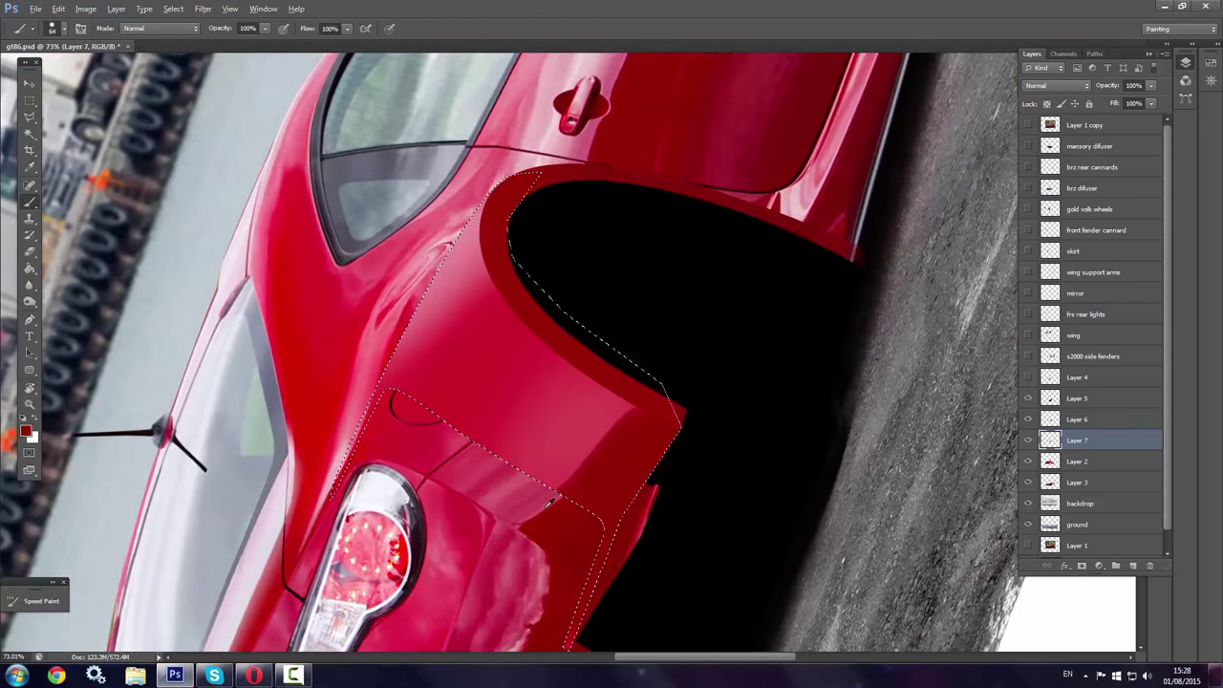
right_click(545, 464)
left_click_drag(592, 477, 555, 477)
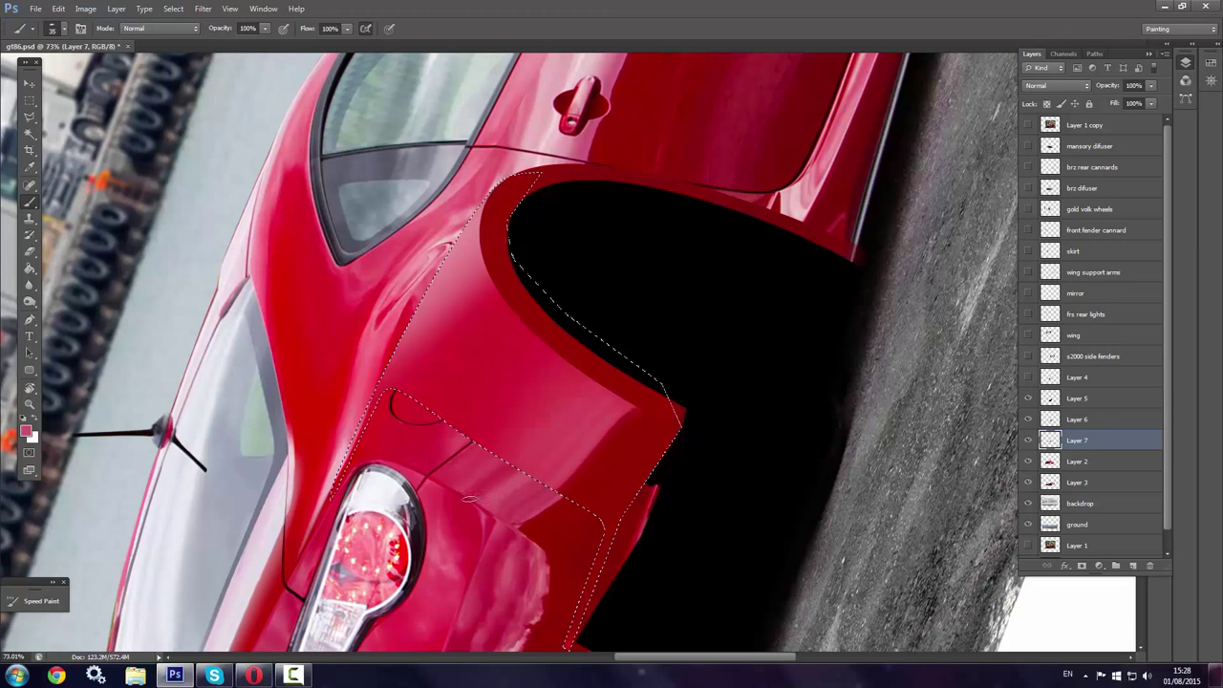
right_click(501, 487)
left_click_drag(573, 507, 549, 506)
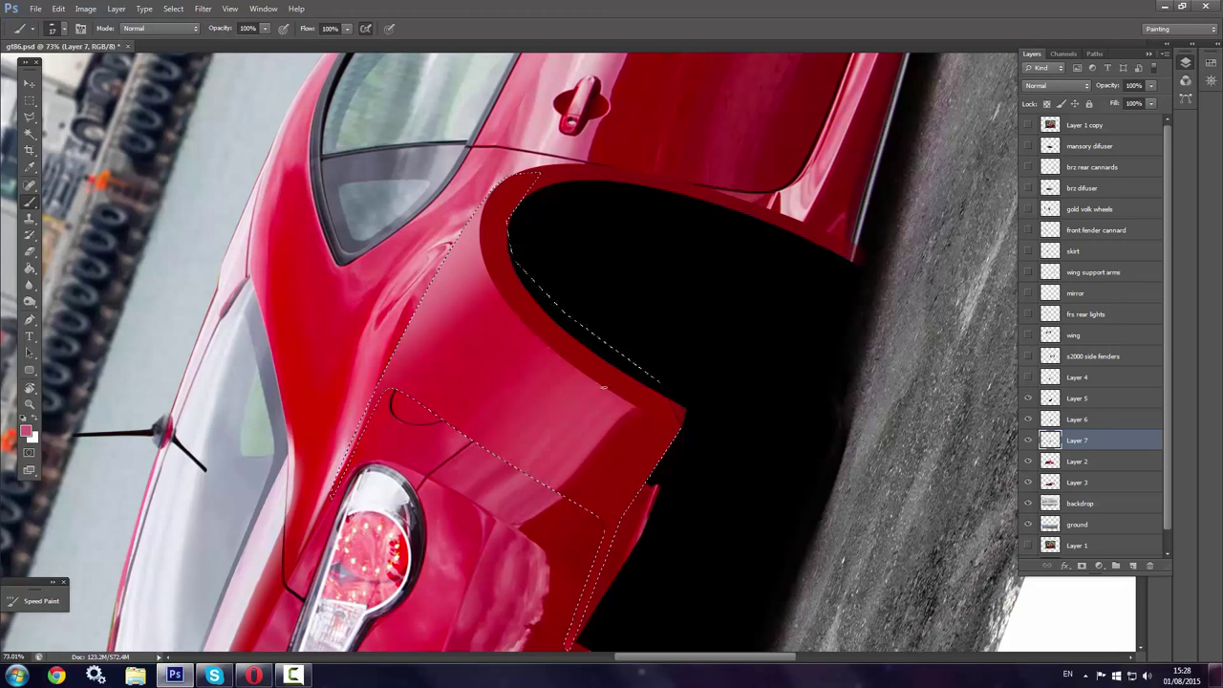
right_click(487, 305)
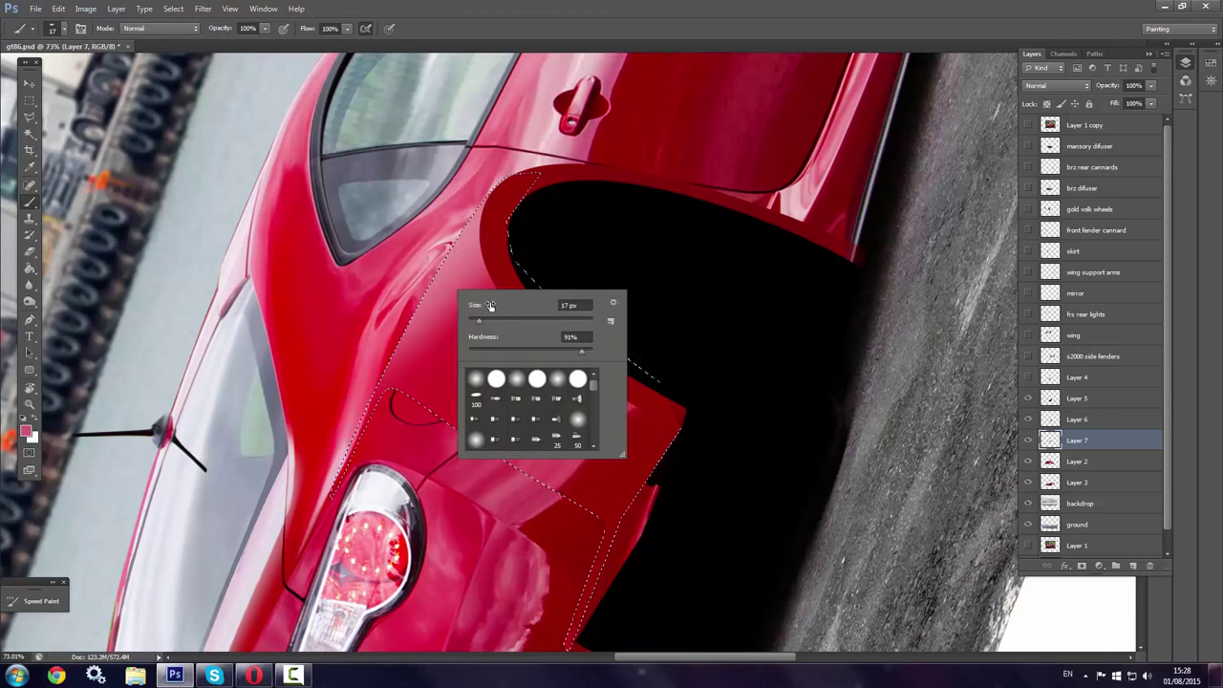
left_click_drag(545, 303, 564, 303)
Add light pink and near-white highlights, enlarging the brush to 116
left_click(389, 357, "alt")
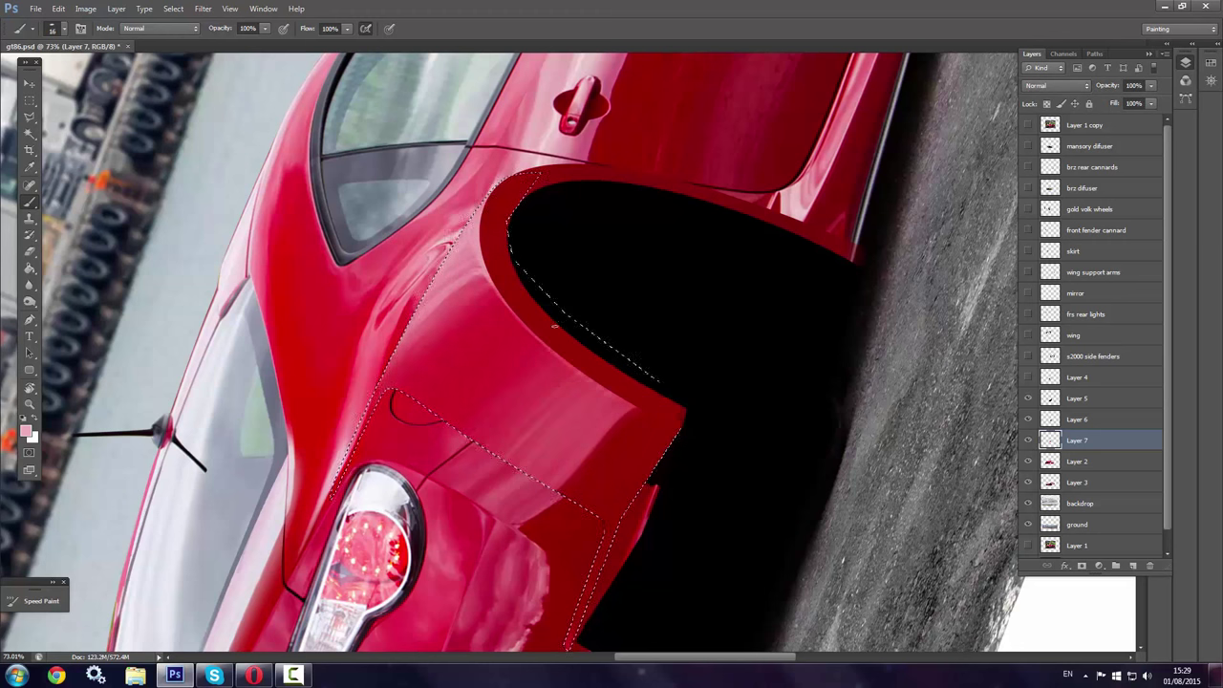
right_click(554, 327)
left_click(273, 480, "alt")
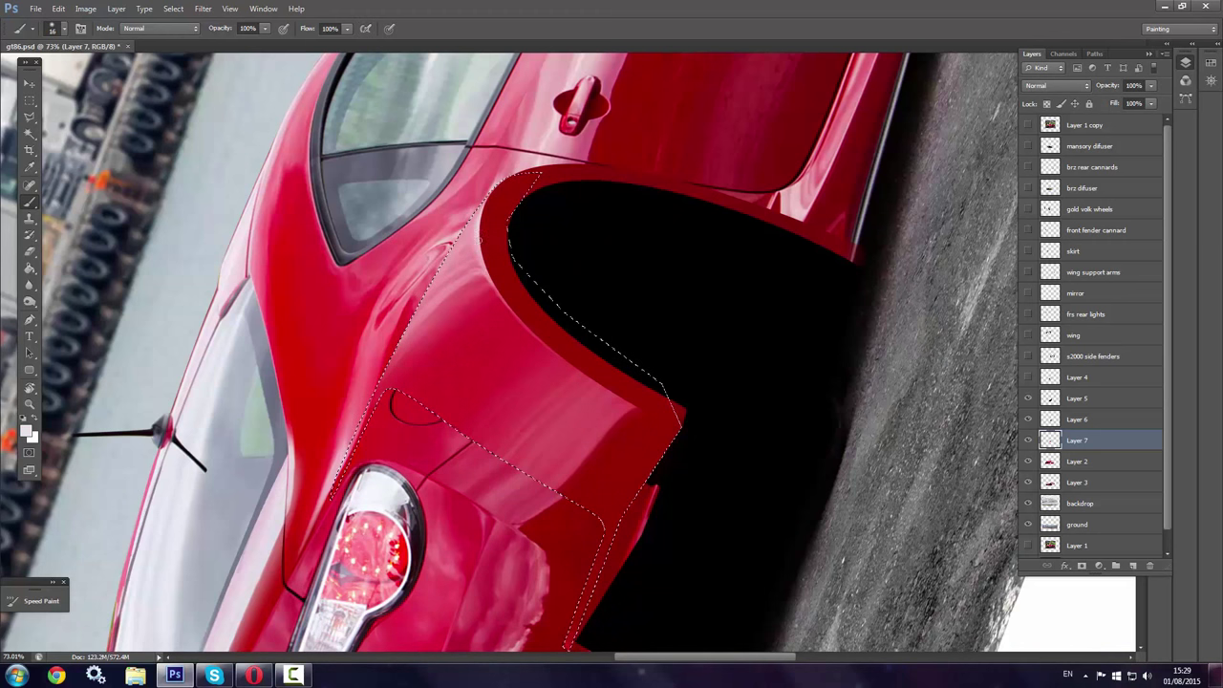
right_click(504, 266)
left_click_drag(535, 306, 611, 305)
Reset the canvas view rotation to 0°
key("Return")
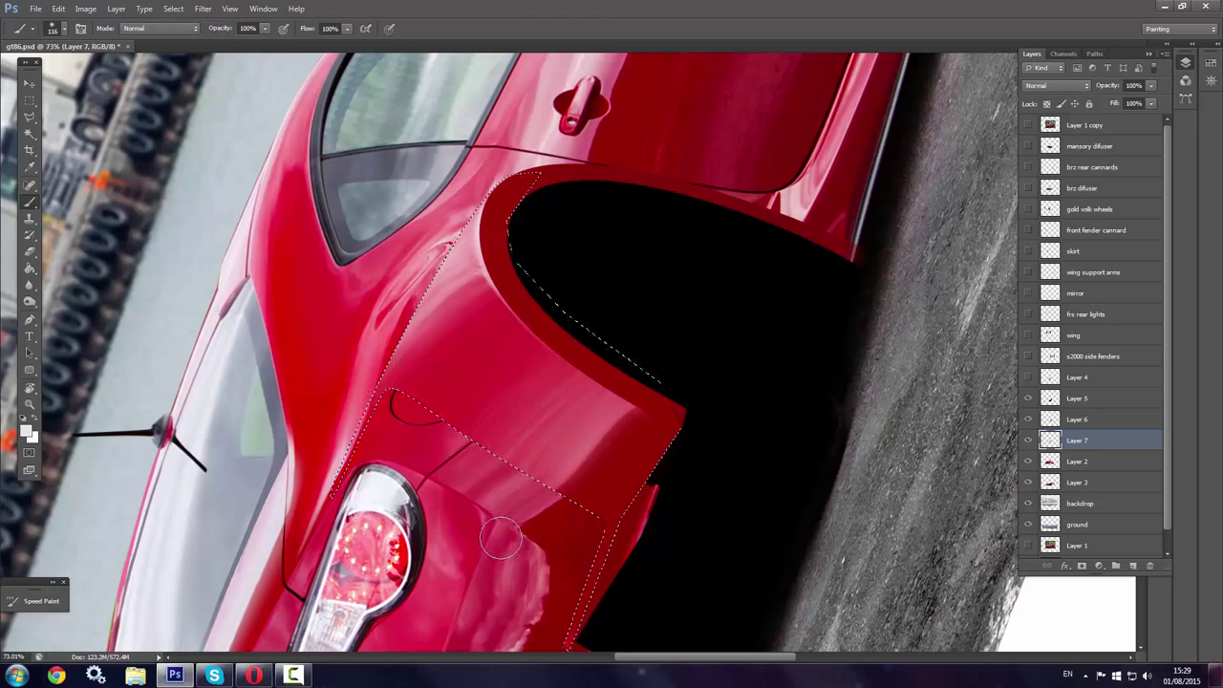
key("r")
left_click_drag(501, 541, 478, 167)
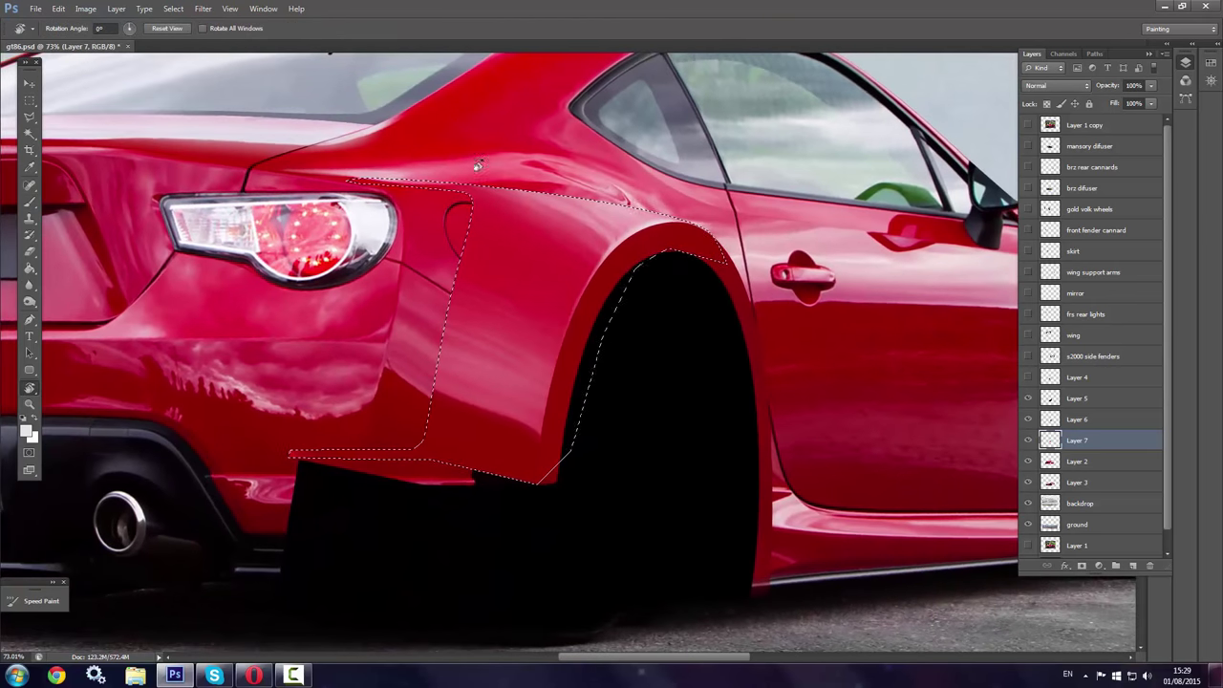
Return to the red brush and briefly toggle the white fender reference layer
key("b")
left_click(449, 201, "alt")
right_click(441, 194)
key("Return")
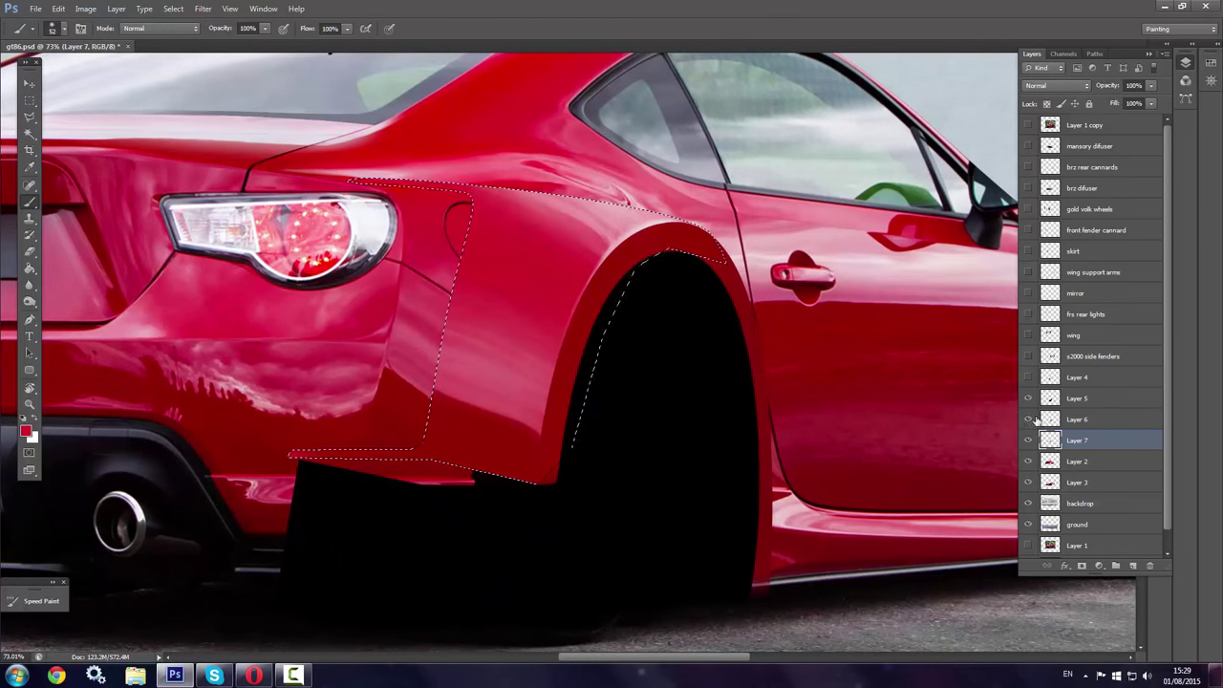
left_click(1029, 419)
left_click(1028, 377)
Tilt the view toward the fender edge and settle on a slightly smaller brush size
key("r")
left_click_drag(573, 239, 458, 315)
right_click(430, 351)
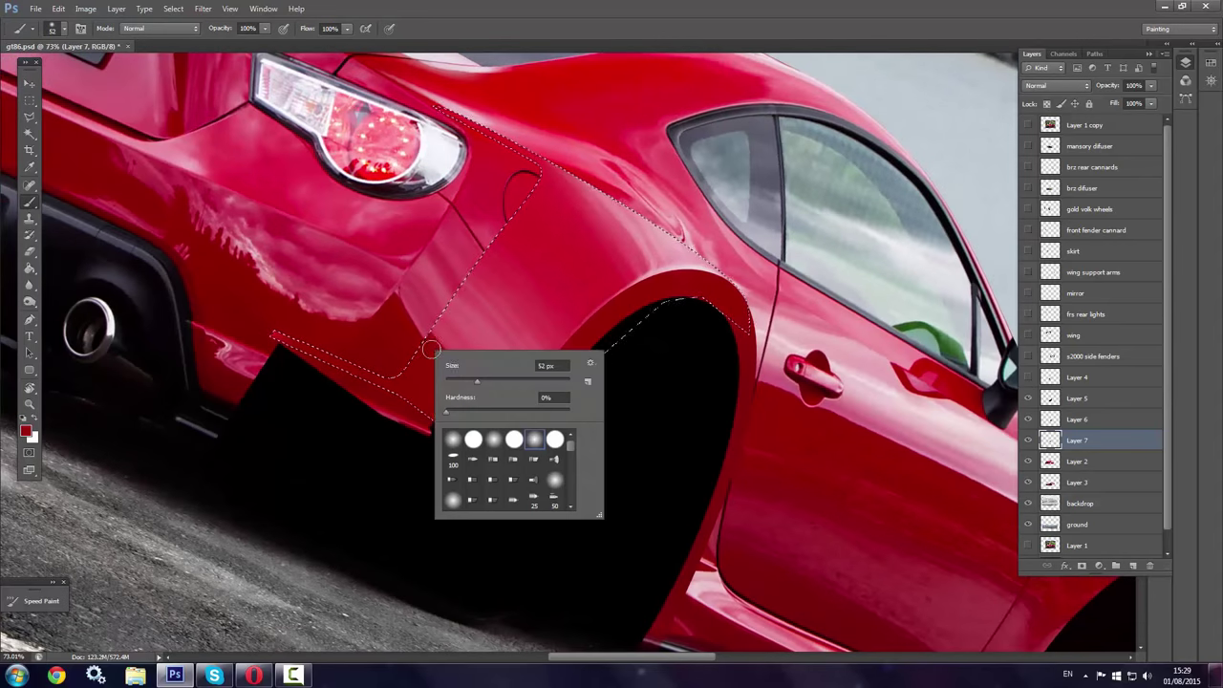
key("Return")
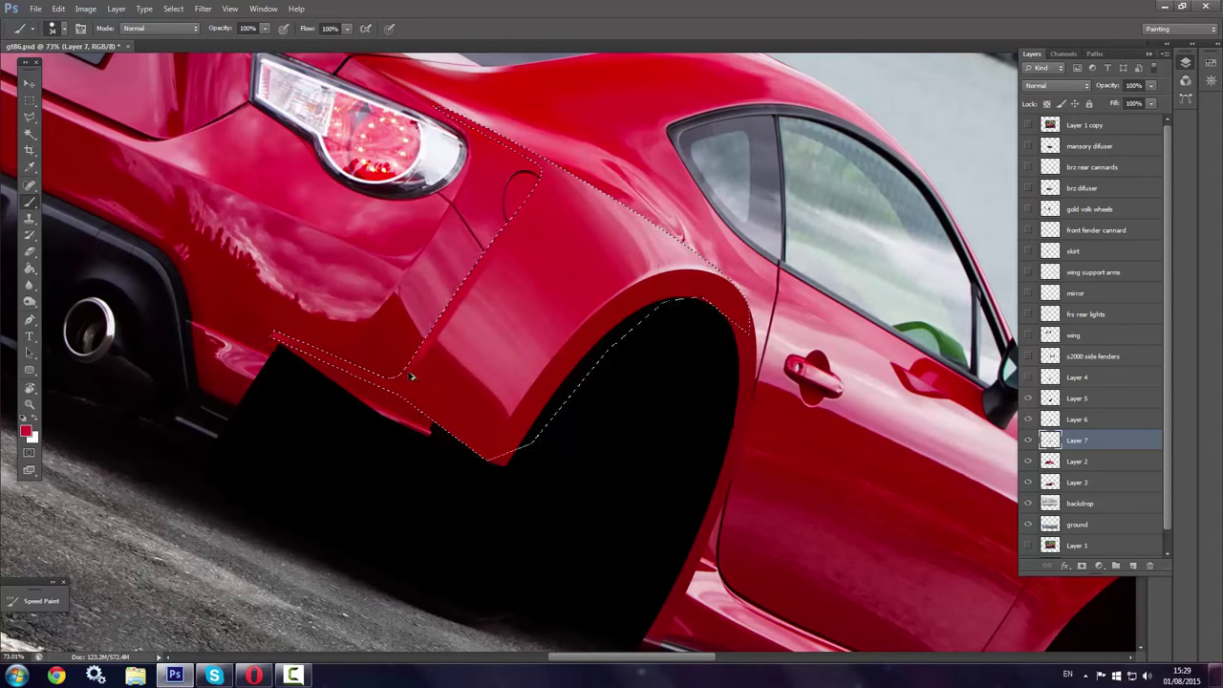
right_click(432, 383)
key("Return")
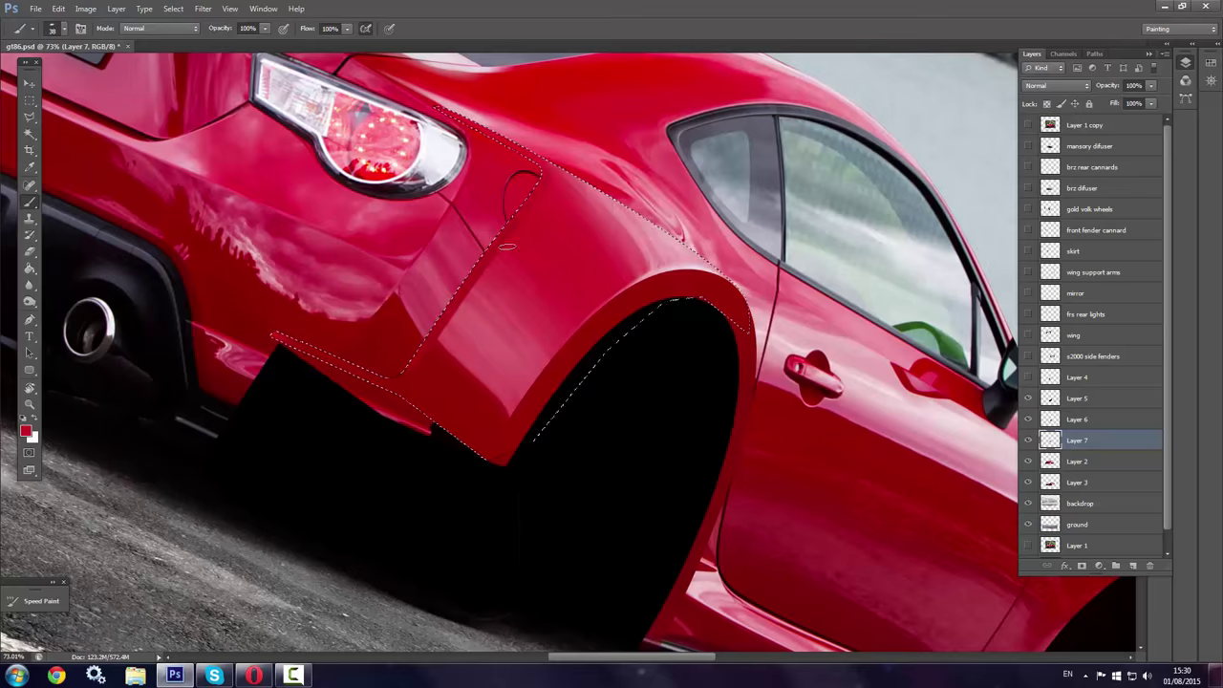
right_click(494, 301)
key("Return")
Paint a white highlight line along the fender edge and level the view for outlining
key("x")
left_click_drag(478, 285, 552, 170)
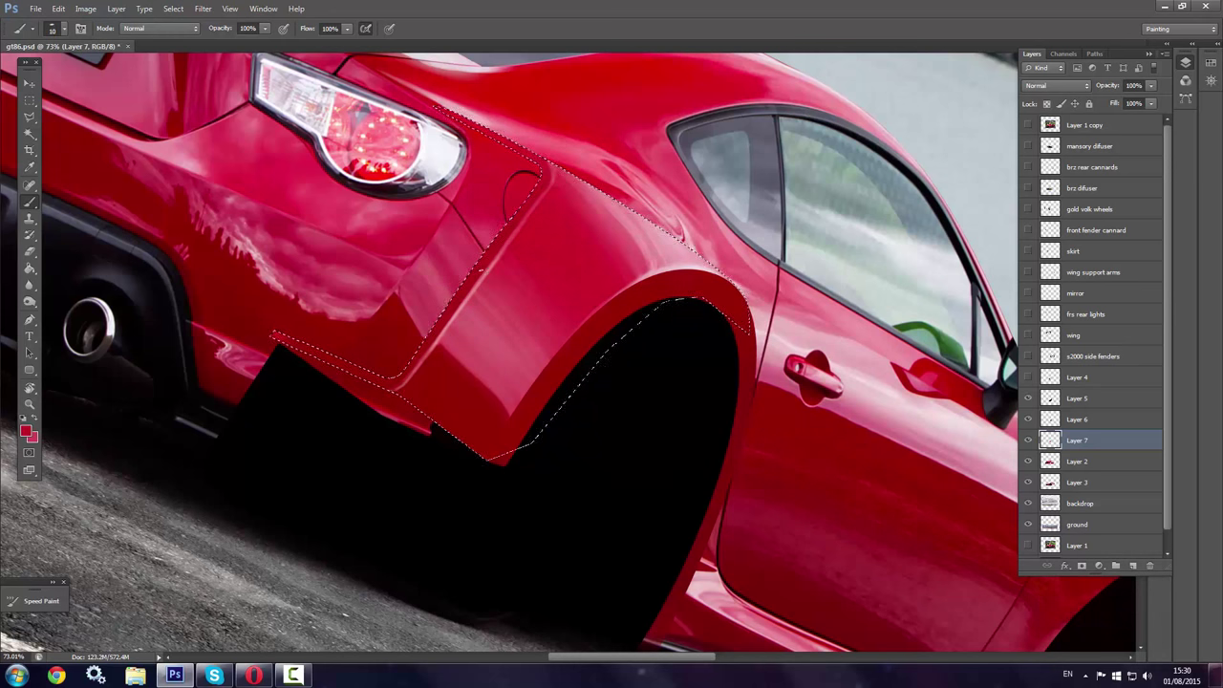
key("r")
left_click_drag(529, 152, 662, 189)
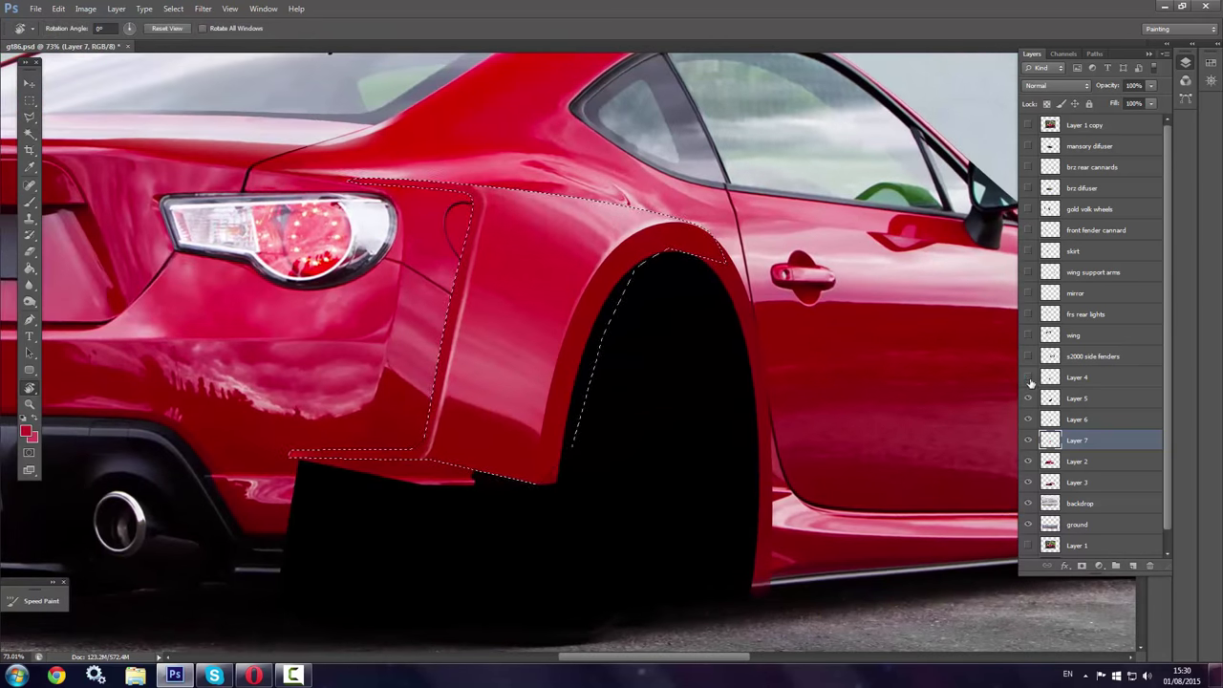
key("l")
left_click(29, 320)
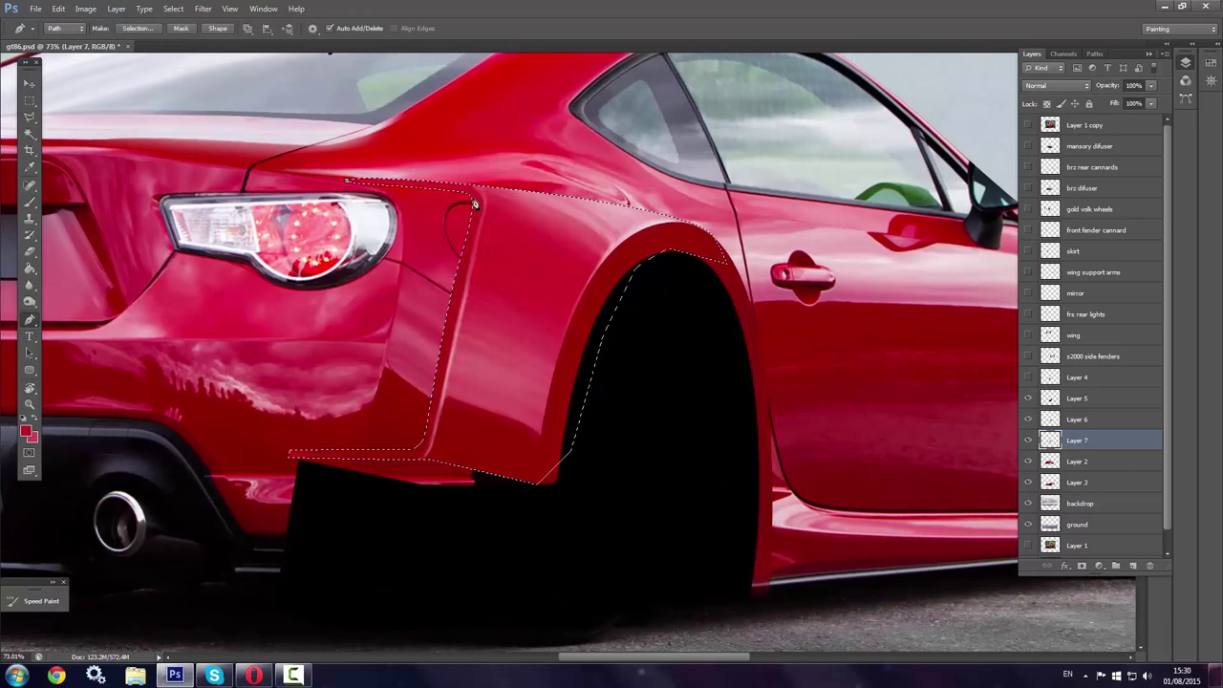
Close the pen path around the fender's rear face, make it a selection, and shade its inner edge
left_click(311, 456)
left_click(137, 28)
key("Return")
key("i")
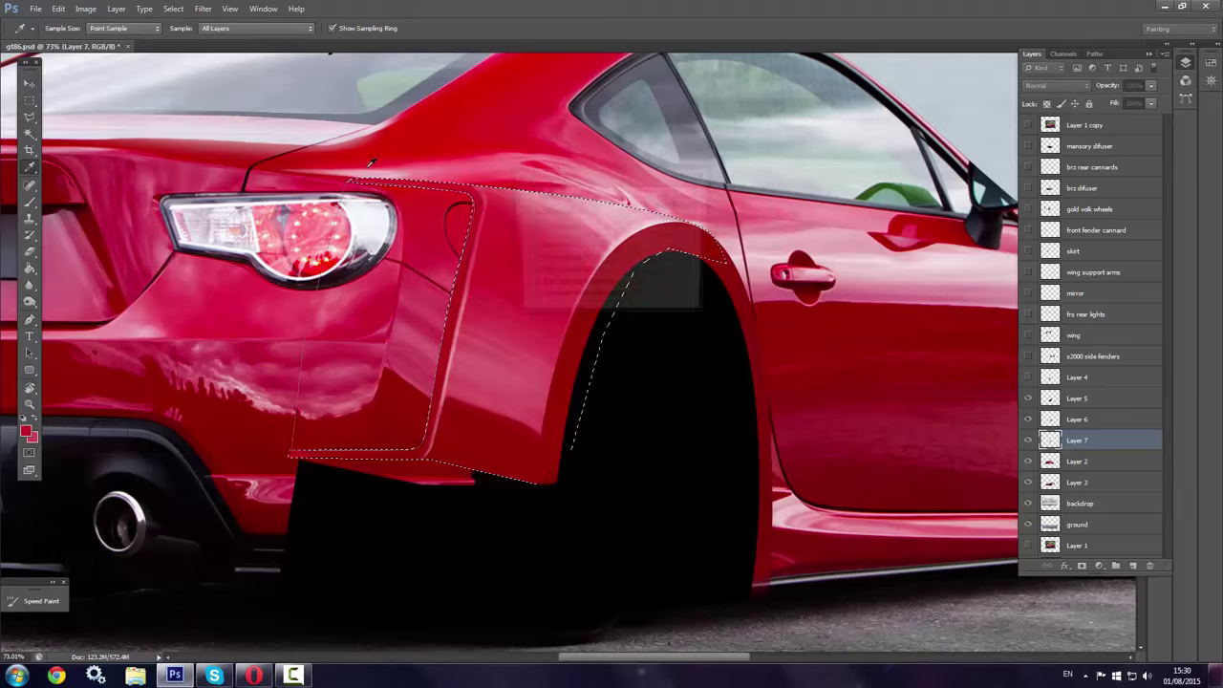
key("b")
right_click(455, 289)
right_click(473, 250)
key("Escape")
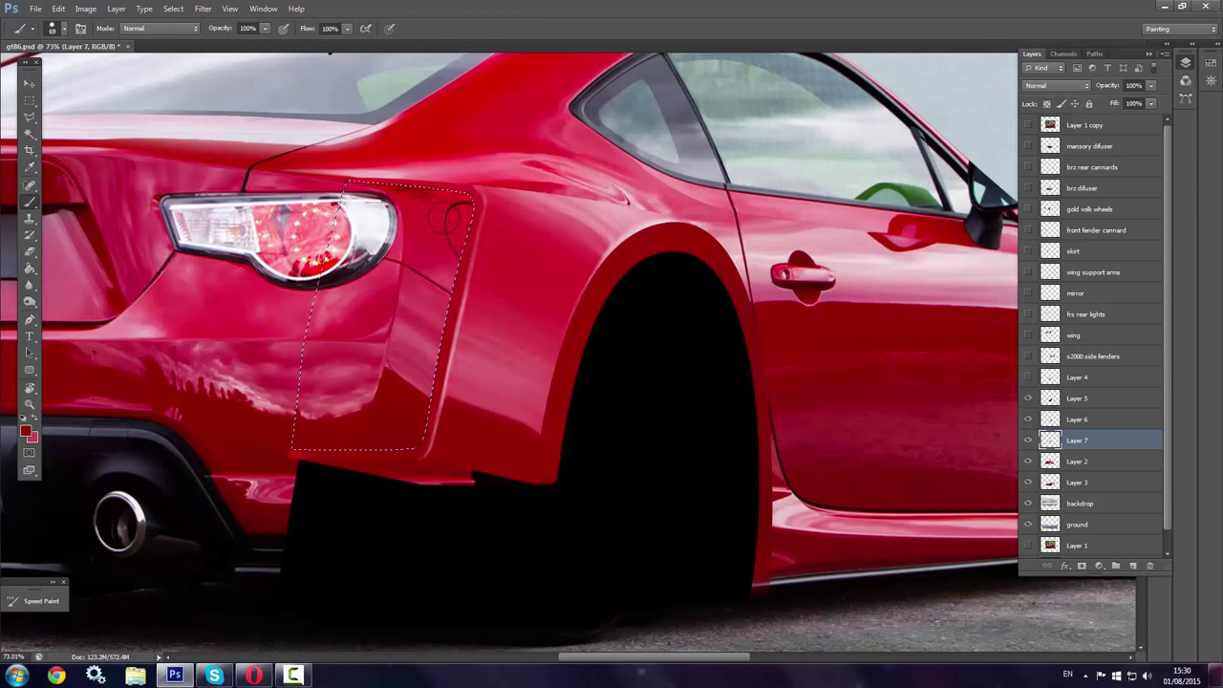
left_click_drag(419, 411, 435, 303)
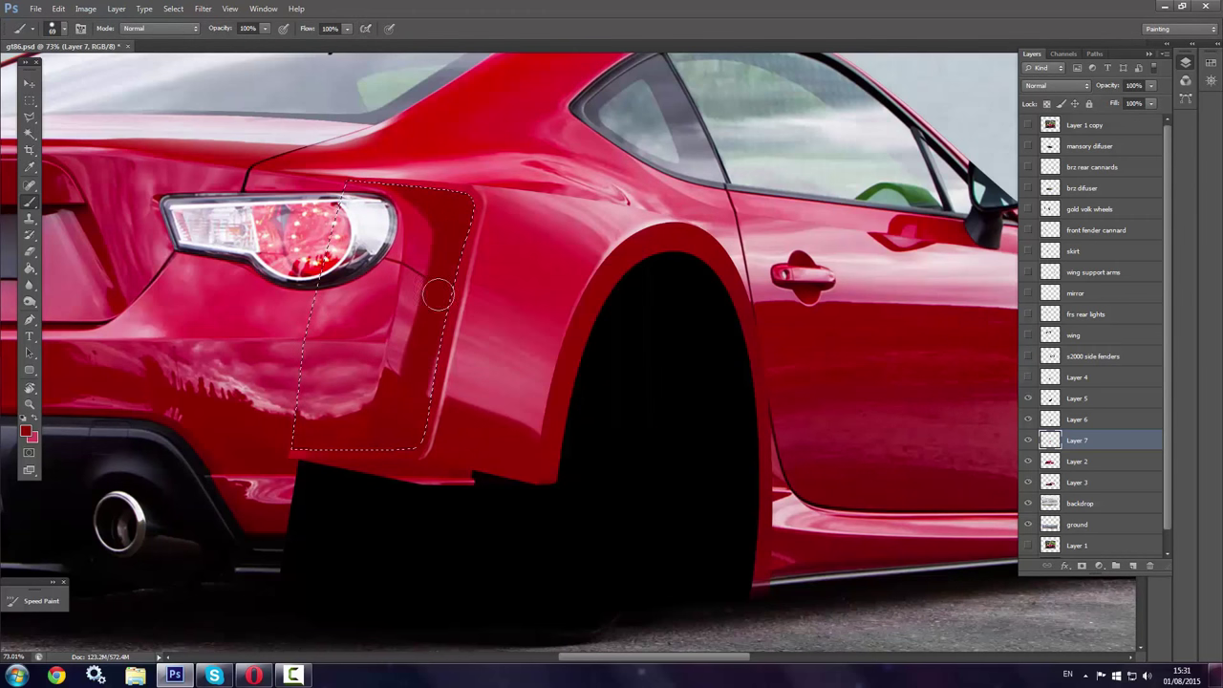
Paint black shading near the selection's upper edge with a larger brush, then deselect
right_click(459, 216)
right_click(520, 327)
key("x")
key("Escape")
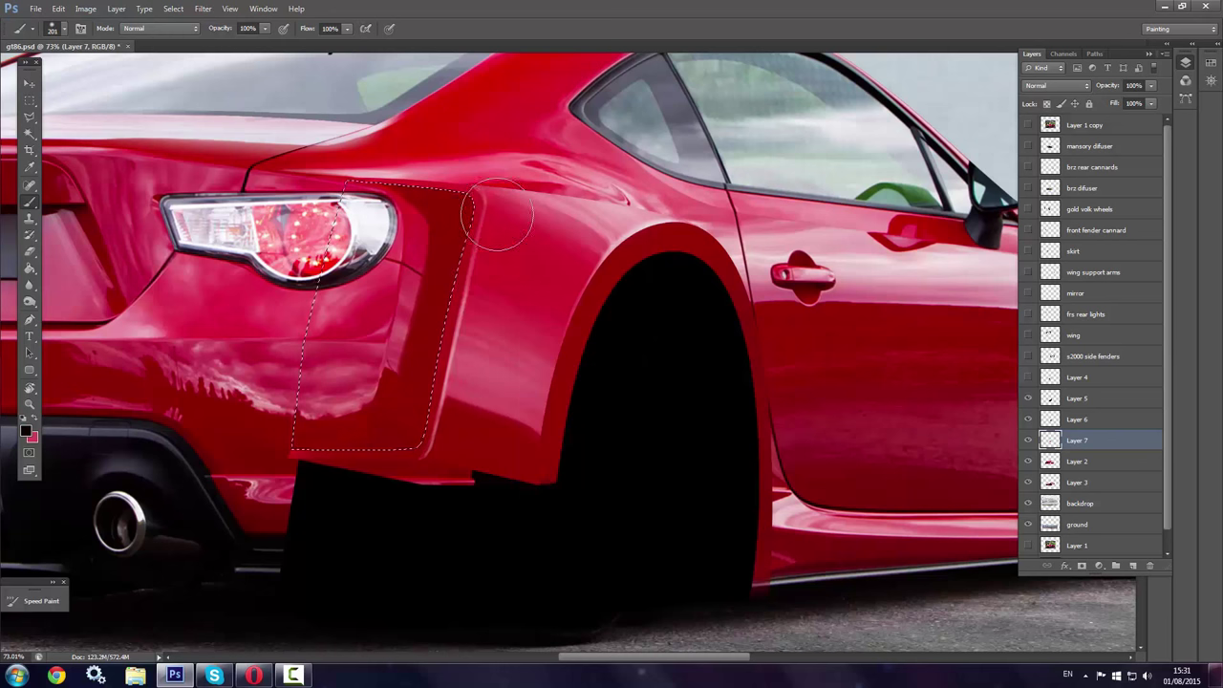
left_click(488, 208)
right_click(445, 157)
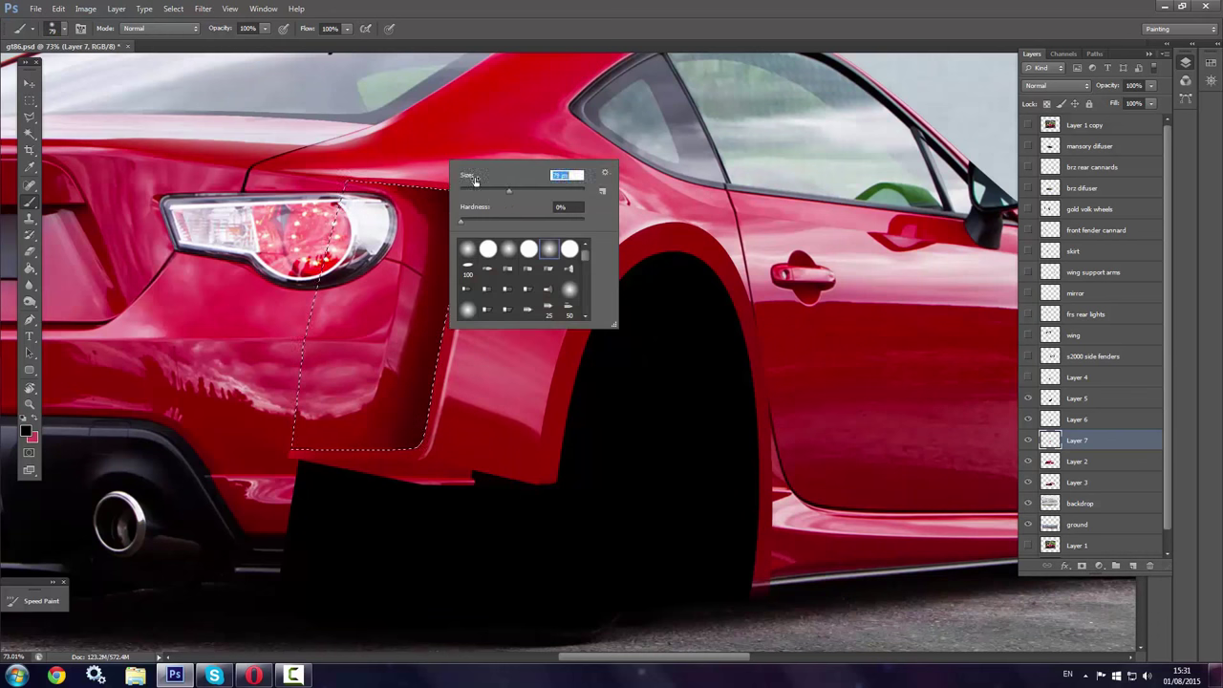
left_click_drag(535, 182, 478, 182)
key("Escape")
key("ctrl+d")
Zoom in, pen-select the inner vent edge, and prepare the Smudge brush to blend it
key("z")
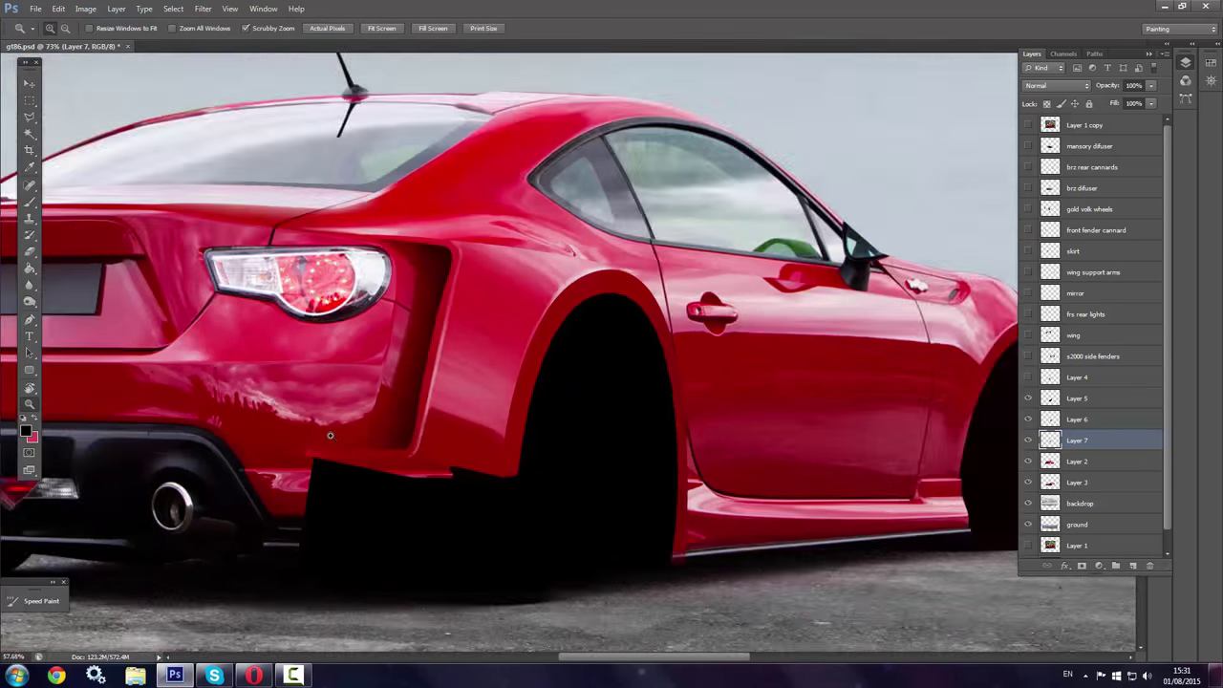
left_click_drag(535, 465, 574, 464)
key("p")
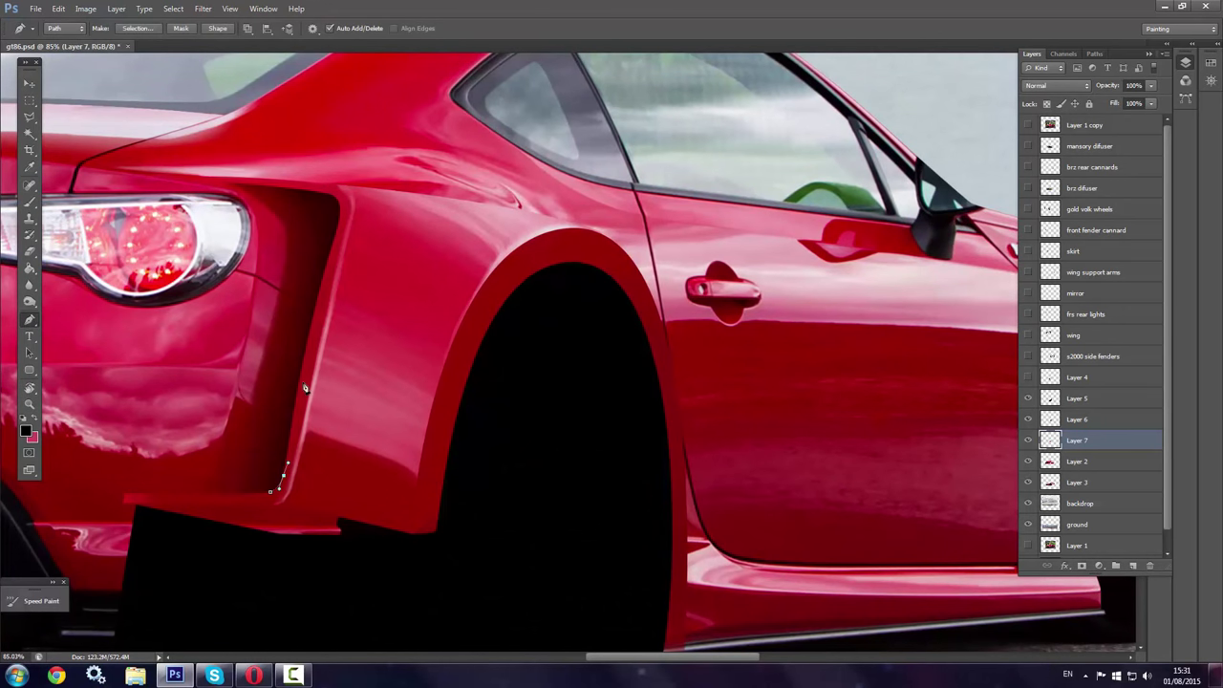
right_click(269, 283)
left_click(315, 339)
left_click(697, 200)
left_click(29, 284)
right_click(342, 254)
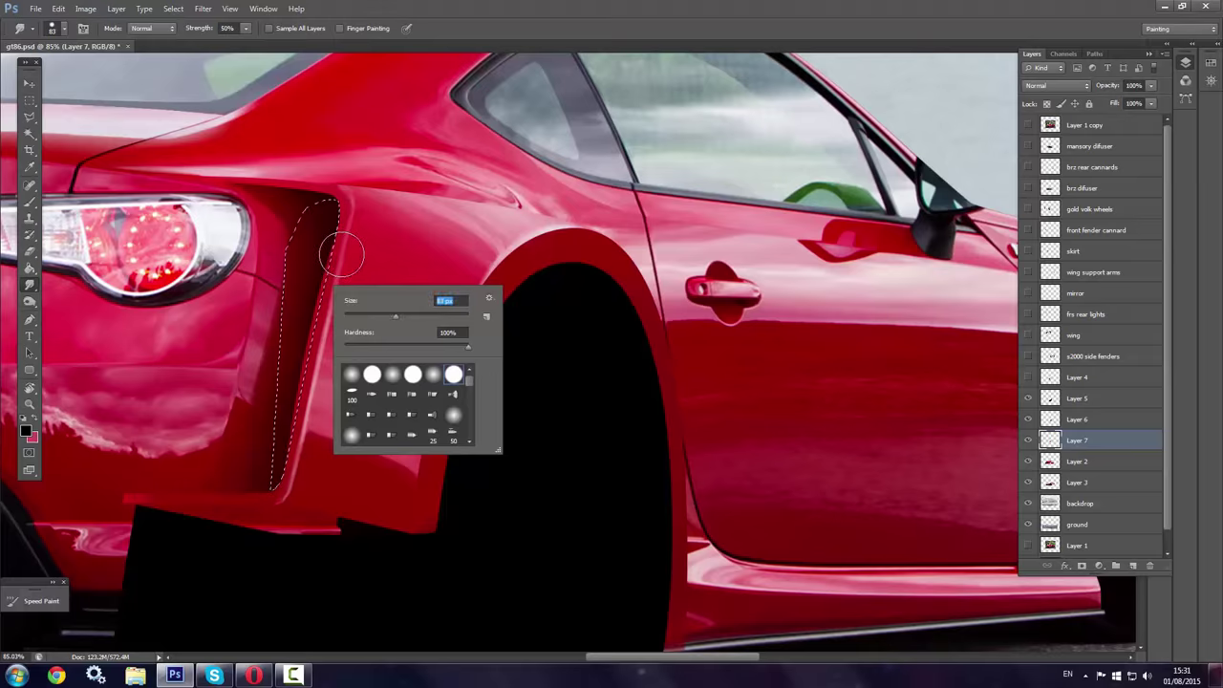
key("Escape")
Lasso the lower fender, checking the white fender reference, and rotate to follow its edge
key("l")
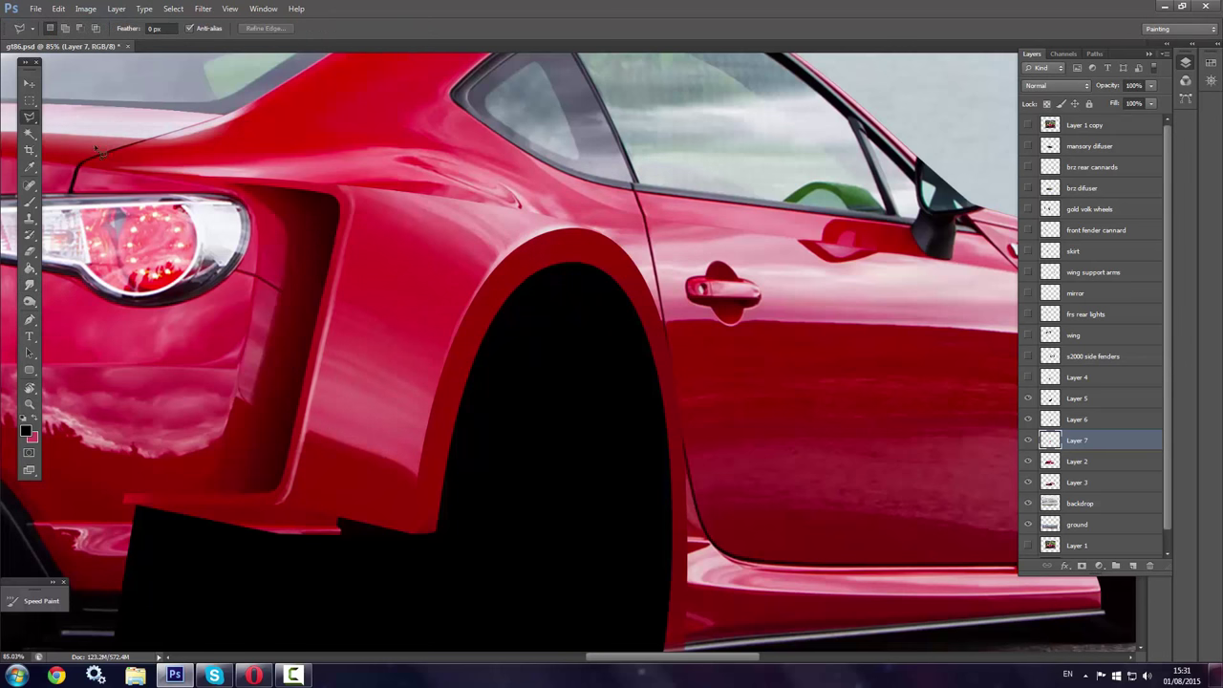
left_click_drag(239, 369, 478, 273)
left_click(1028, 377)
left_click(1029, 379)
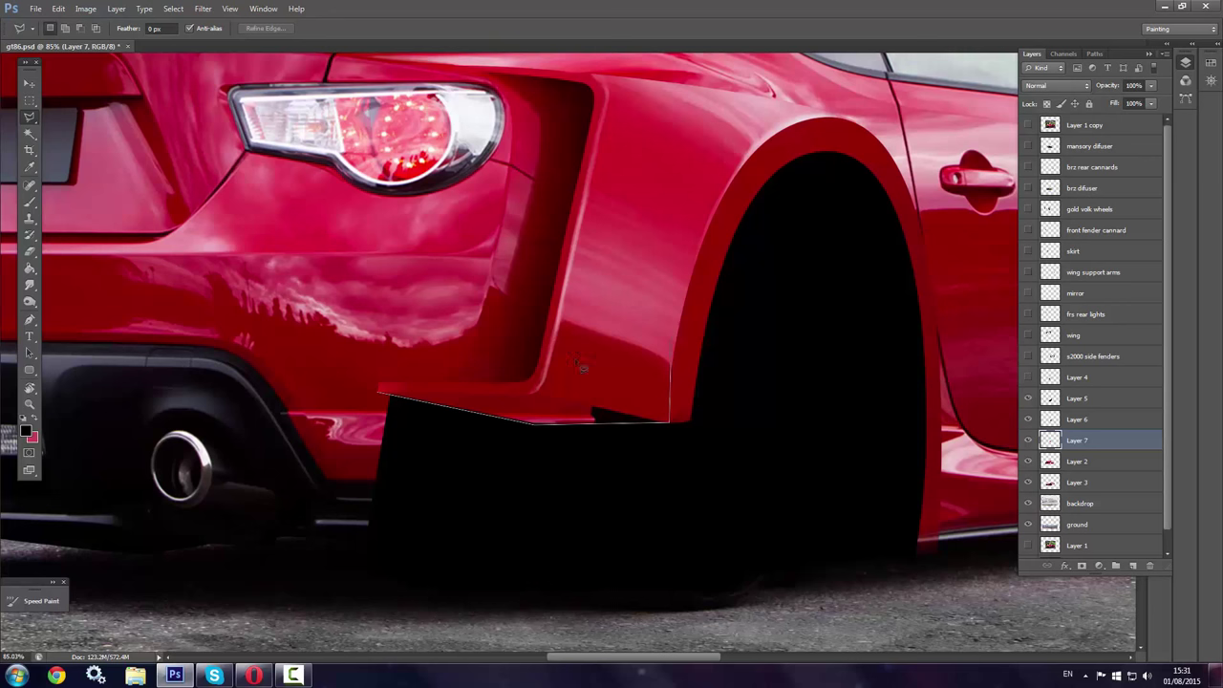
left_click(384, 396)
key("r")
left_click_drag(560, 341, 611, 315)
Darken the red inside the lower fender selection, then shrink the brush to 21
key("b")
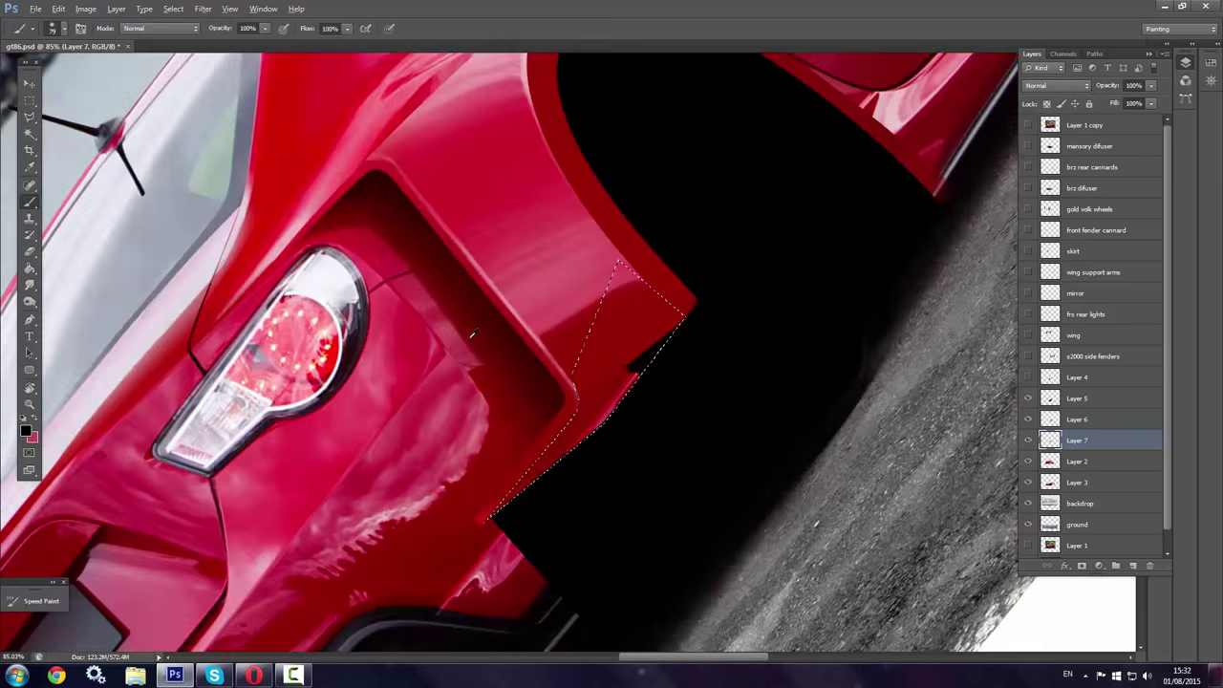
left_click_drag(626, 393, 542, 425)
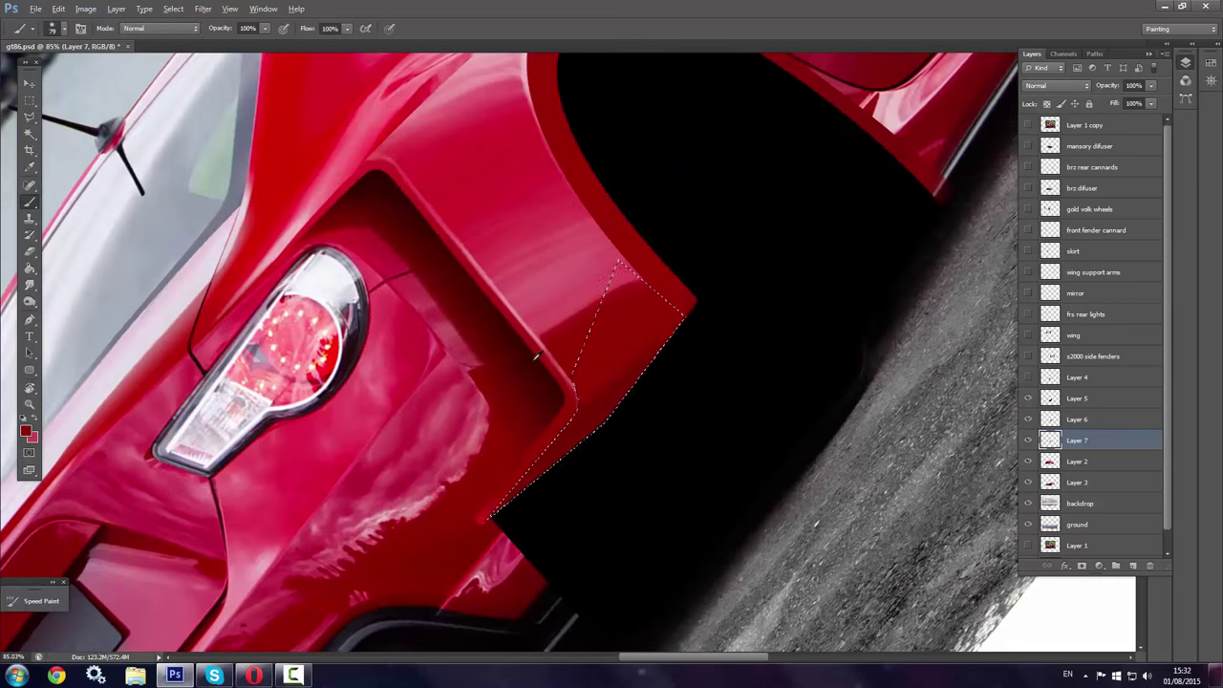
left_click_drag(536, 357, 523, 528)
right_click(642, 330)
left_click_drag(688, 347, 642, 349)
key("Return")
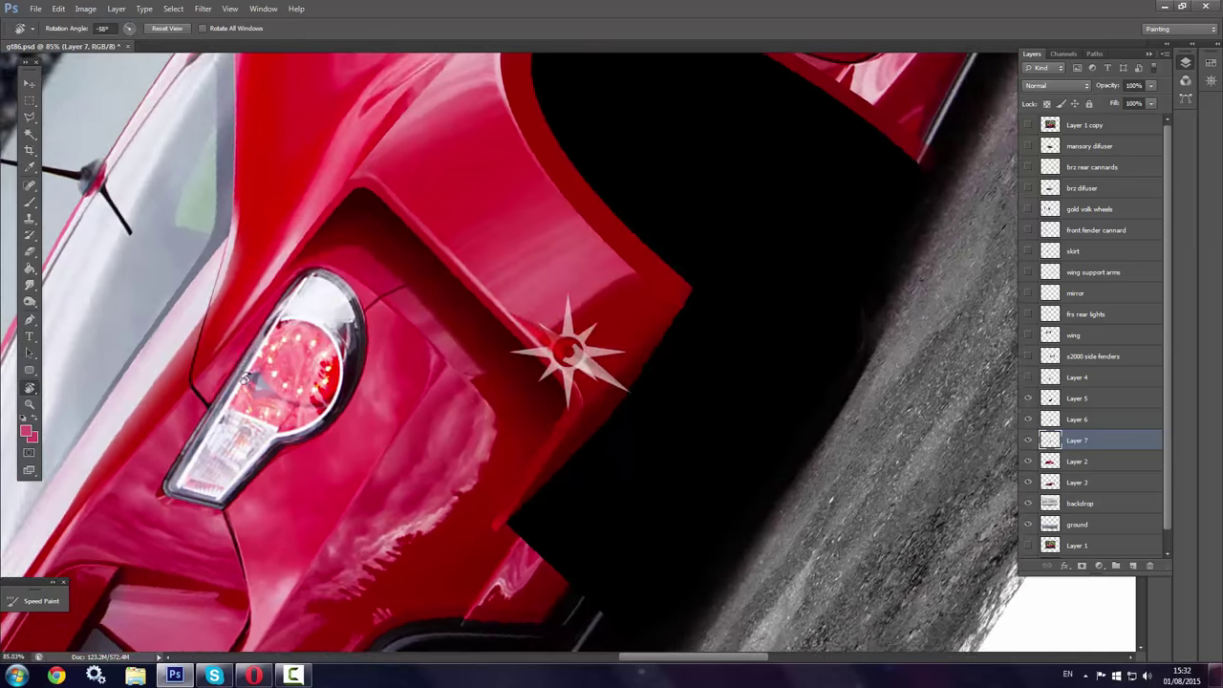
Touch up near the exhaust with 14–19 px brushes and sample the body's pink red
left_click_drag(565, 341, 484, 164)
right_click(504, 377)
left_click_drag(454, 360, 448, 360)
key("Return")
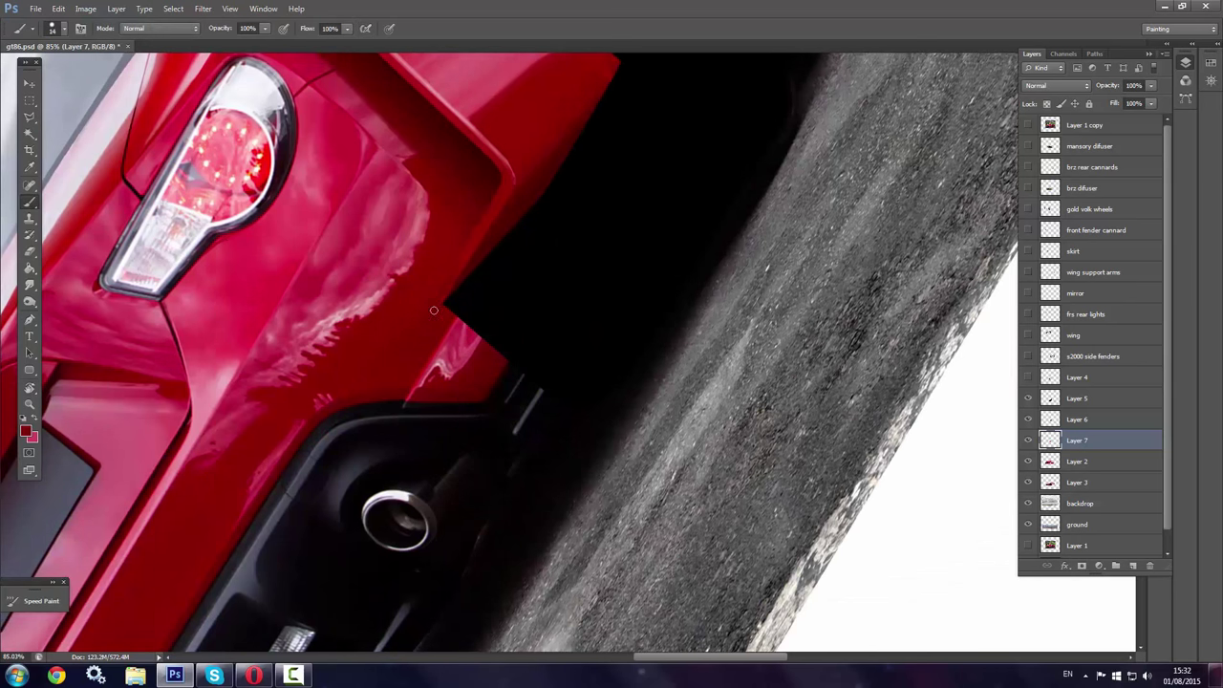
right_click(490, 216)
key("Return")
left_click(473, 113, "alt")
Rotate the view back to level, zoom to 100%, and open Layer 7's context menu
key("r")
left_click_drag(441, 298, 678, 251)
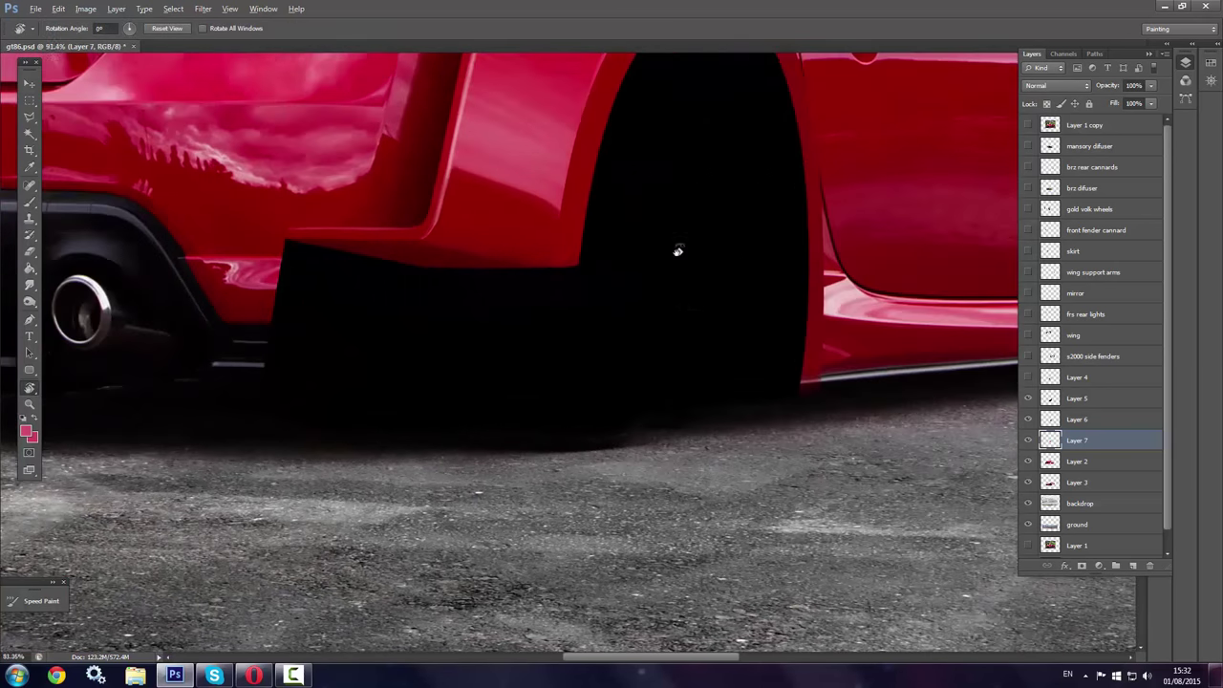
key("ctrl+1")
right_click(1090, 439)
right_click(1090, 439)
Merge Layer 7 down into Layer 6 and brush dark shading inside the vent path selection
left_click(941, 505)
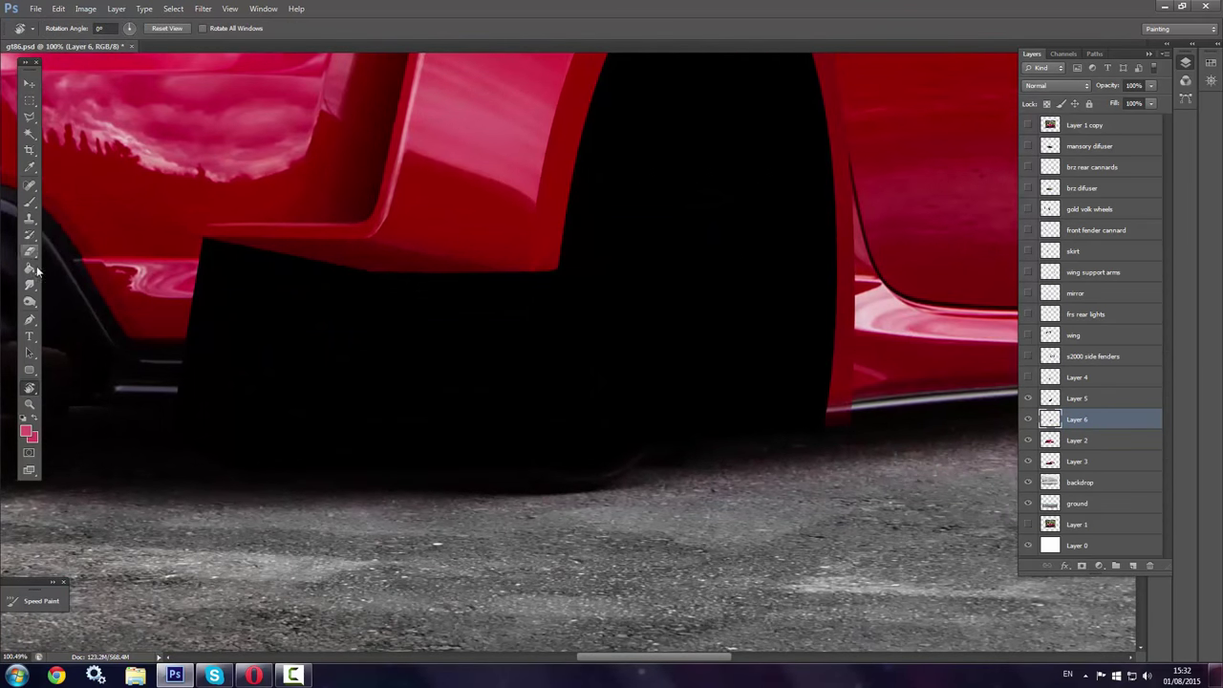
key("p")
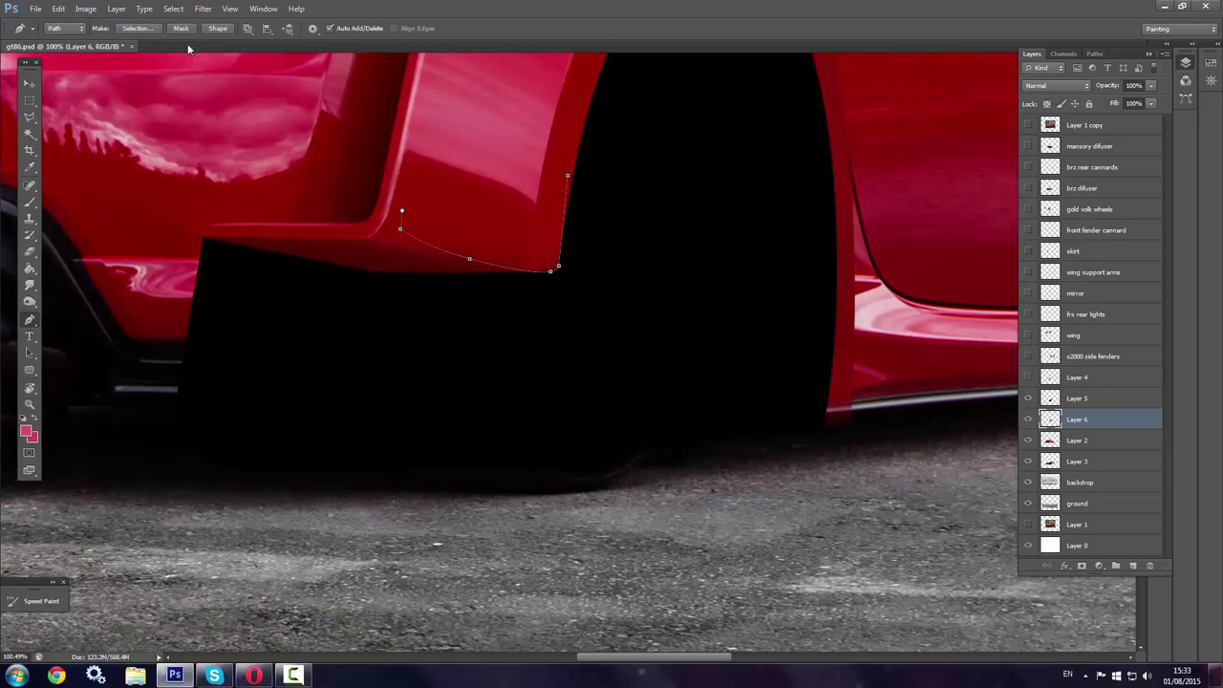
key("ctrl+Return")
key("b")
left_click(535, 234, "alt")
right_click(545, 239)
key("Escape")
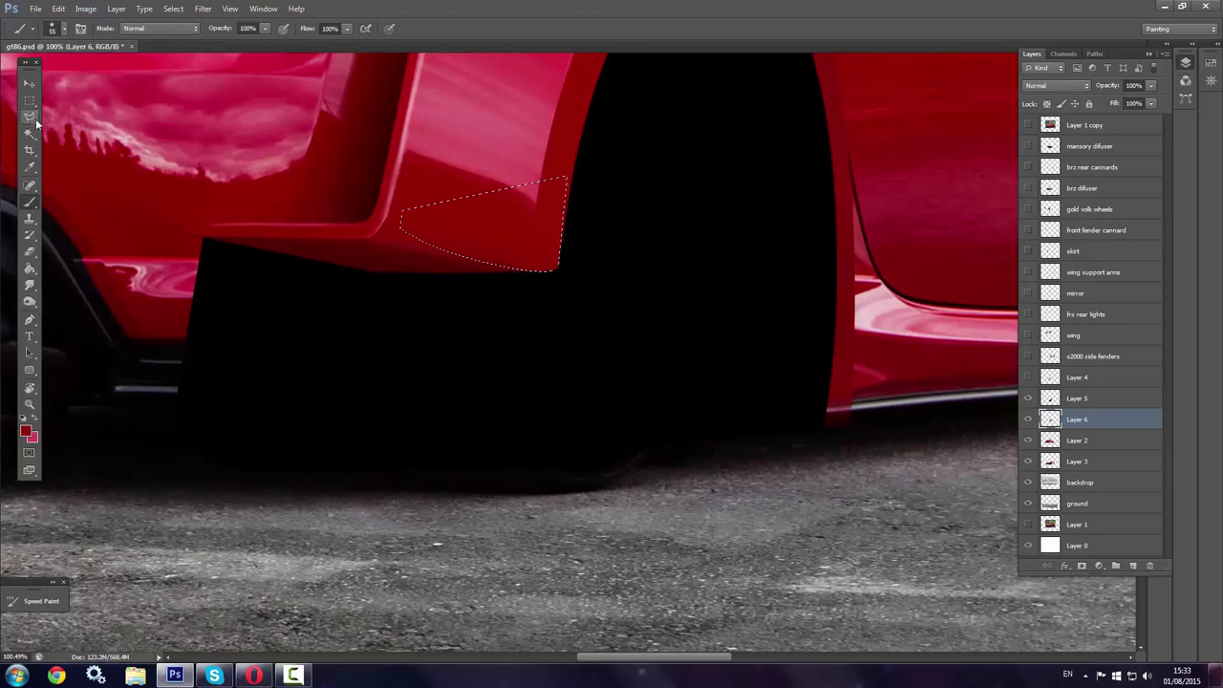
key("ctrl+d")
Shade the vent's right edge darker red with a 6 px brush, comparing against Layer 6
left_click(532, 186, "alt")
right_click(535, 191)
type("6")
key("Return")
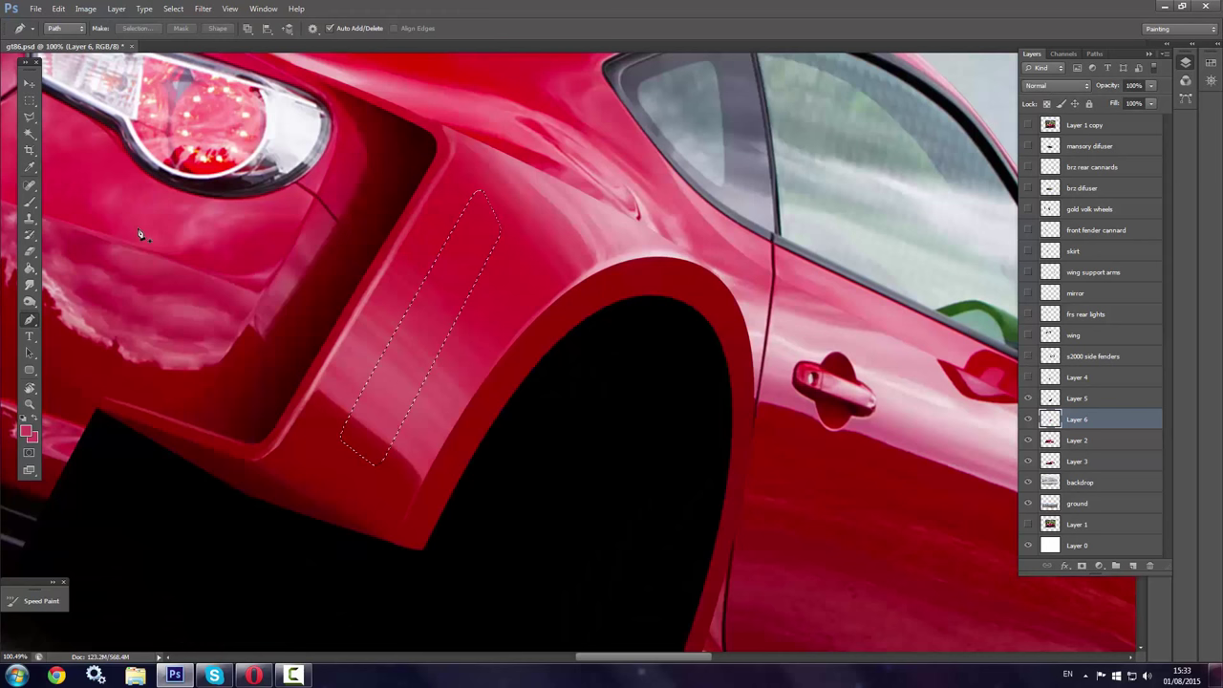
key("b")
right_click(387, 435)
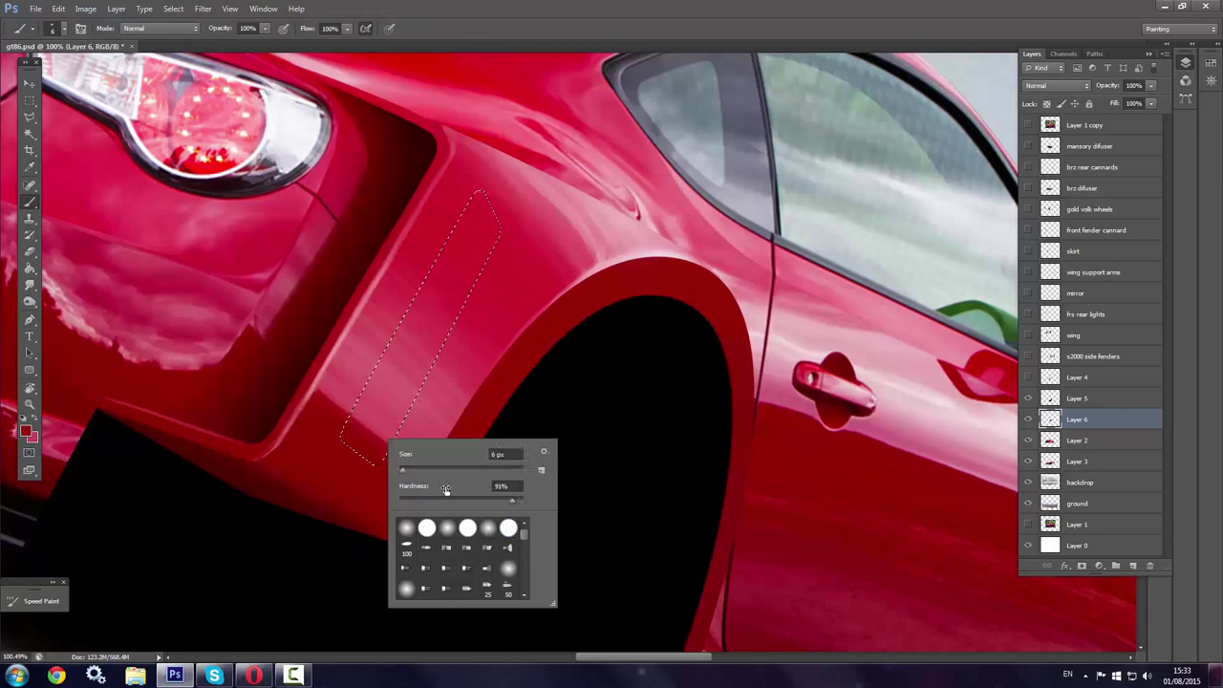
mouse_move(404, 460)
left_mouse_down()
mouse_move(464, 300)
mouse_move(392, 448)
left_mouse_up()
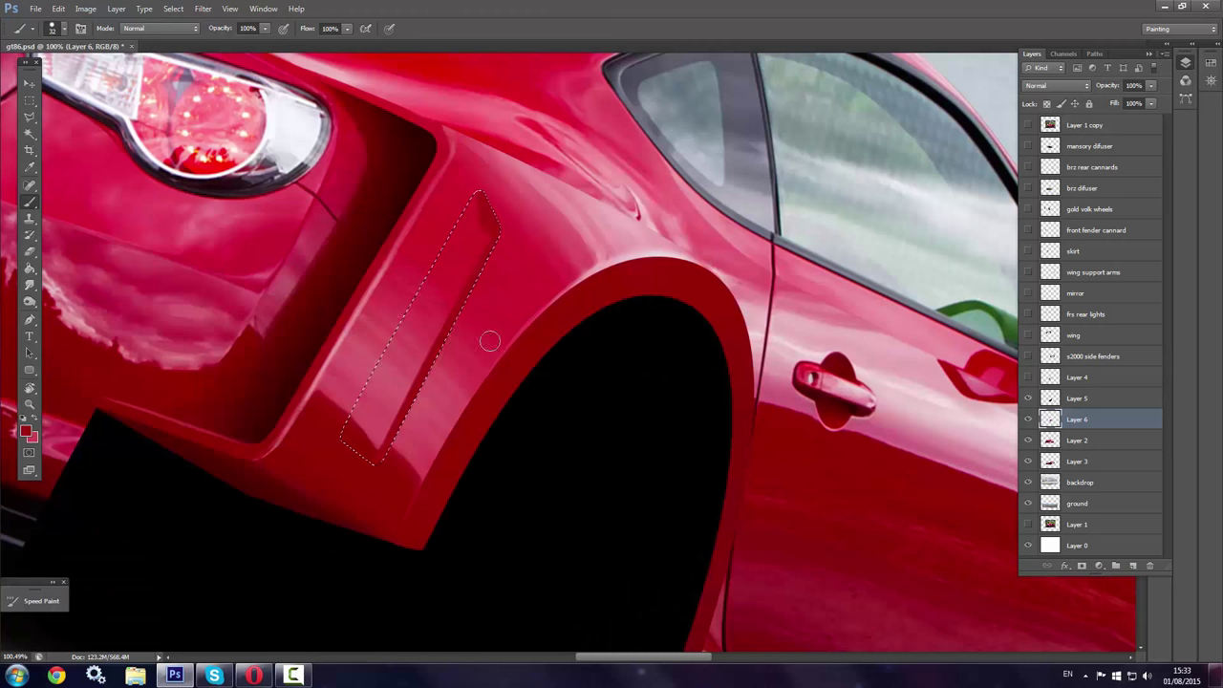
right_click(411, 396)
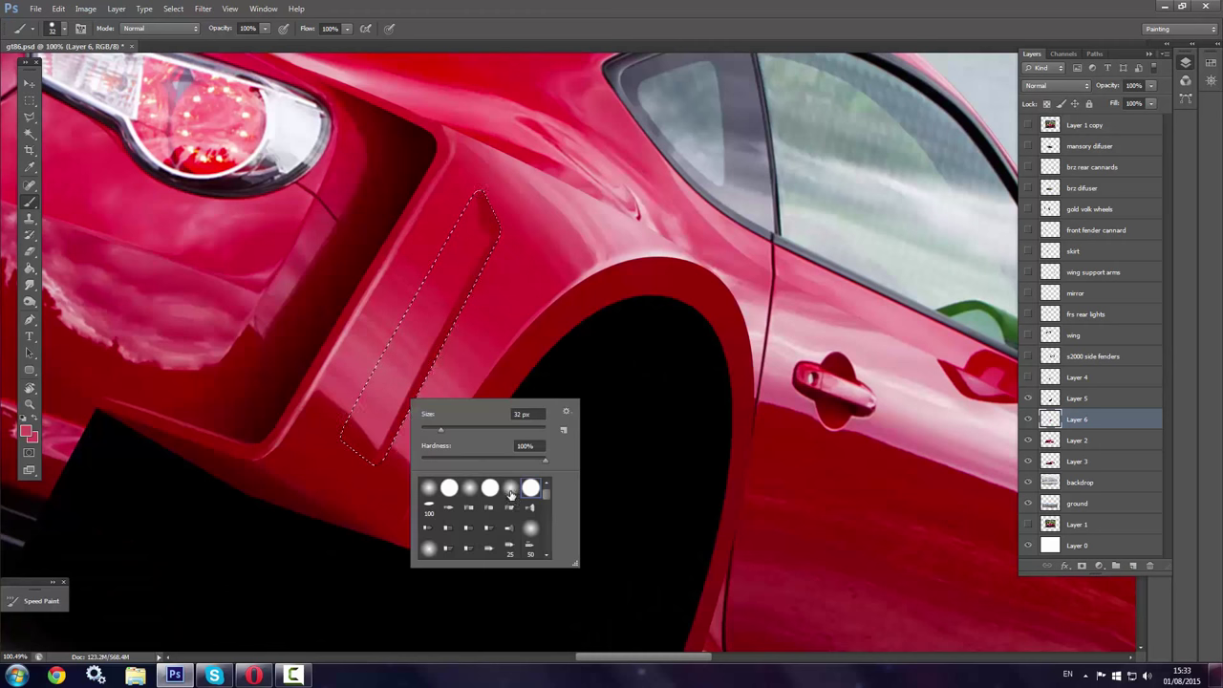
key("Escape")
left_click(1029, 420)
left_click(1028, 419)
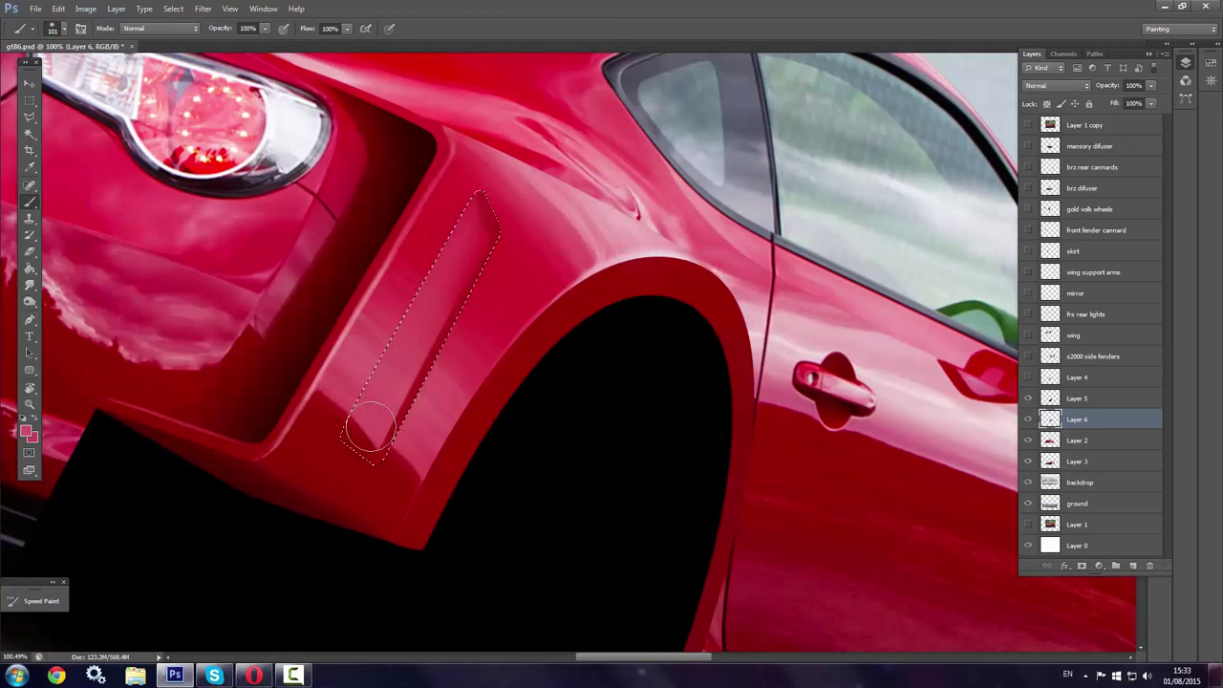
Deselect the vent and set the brush to 15 then 13 px for the light highlight stroke
right_click(366, 456)
type("15")
key("Return")
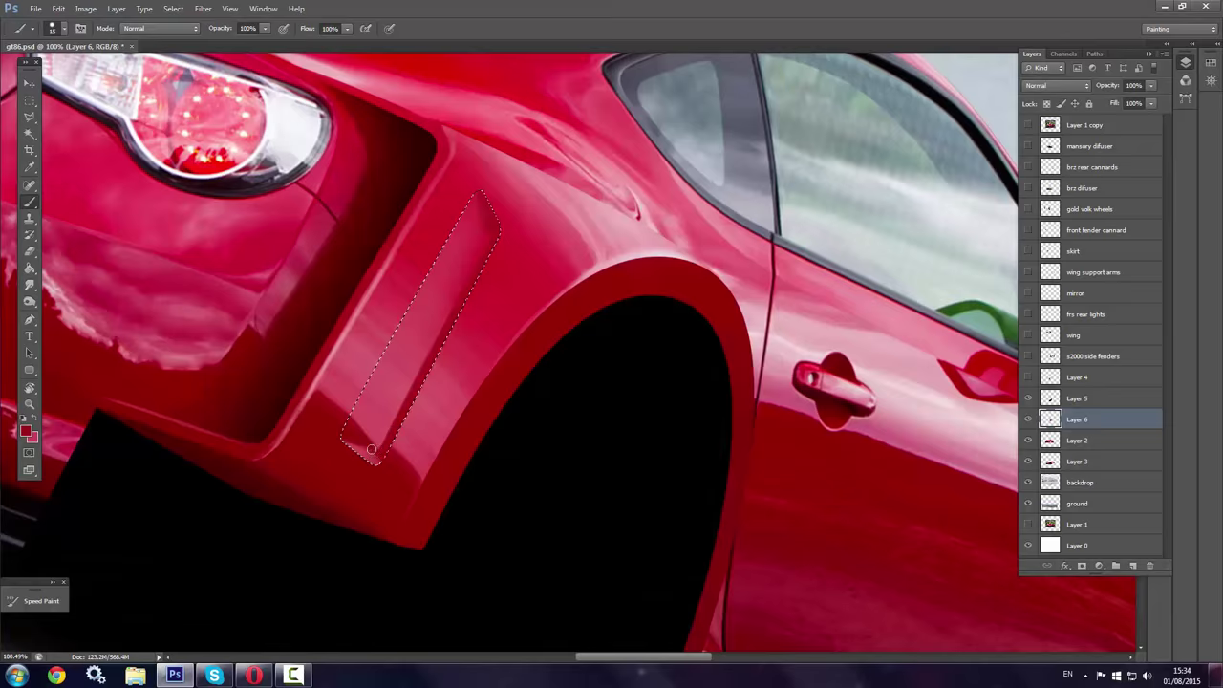
key("ctrl+d")
right_click(258, 264, "alt+shift")
right_click(492, 249)
type("13")
key("Return")
Hide the white fender overlay layers and select the red fender Layer 5
left_click(30, 320)
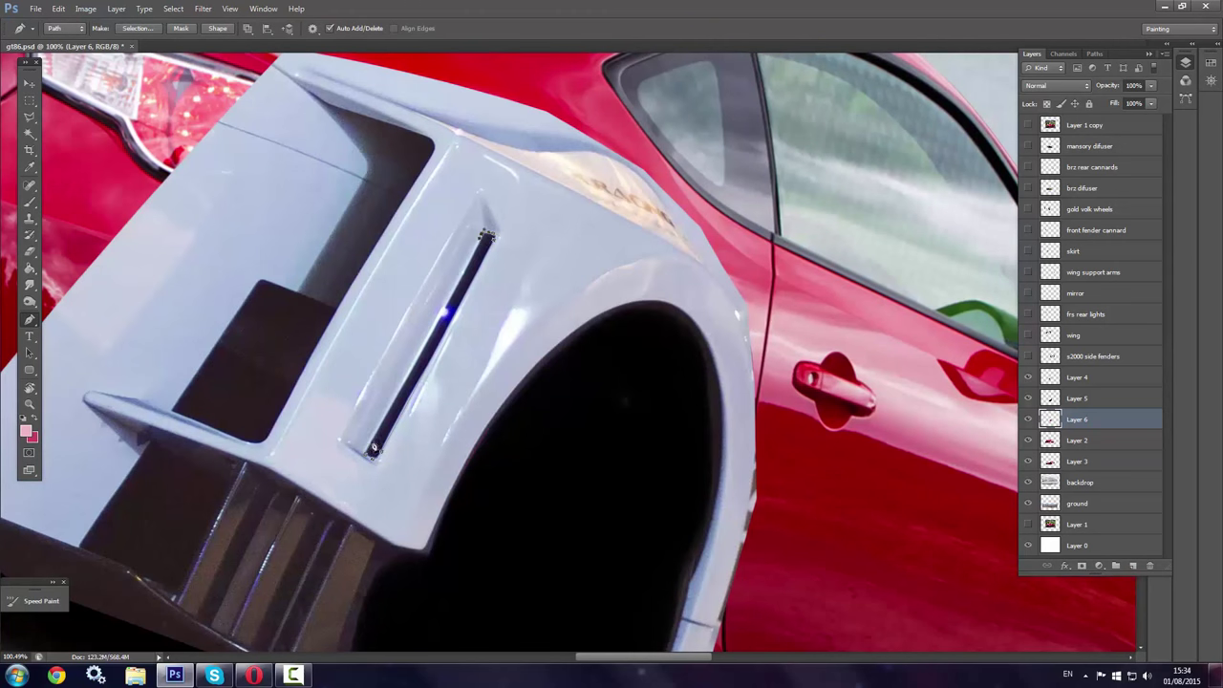
left_click(1029, 378)
left_click(1028, 419)
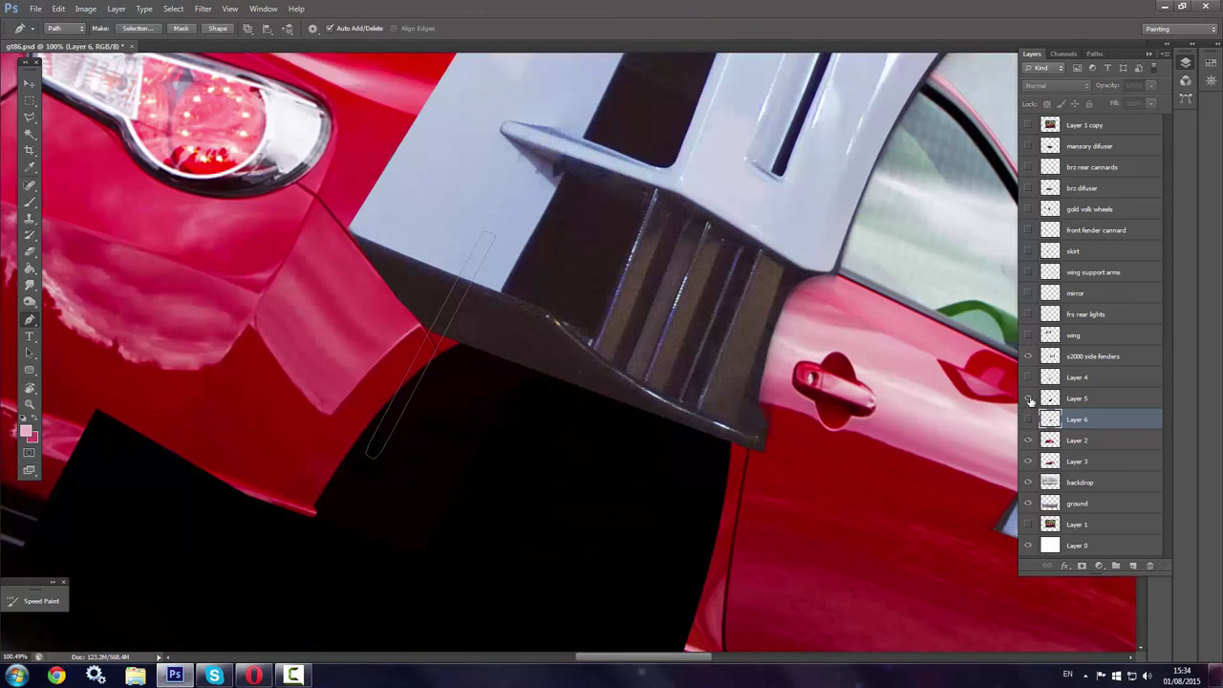
left_click(1028, 378)
left_click(1029, 419)
left_click(1028, 419)
left_click(1077, 397)
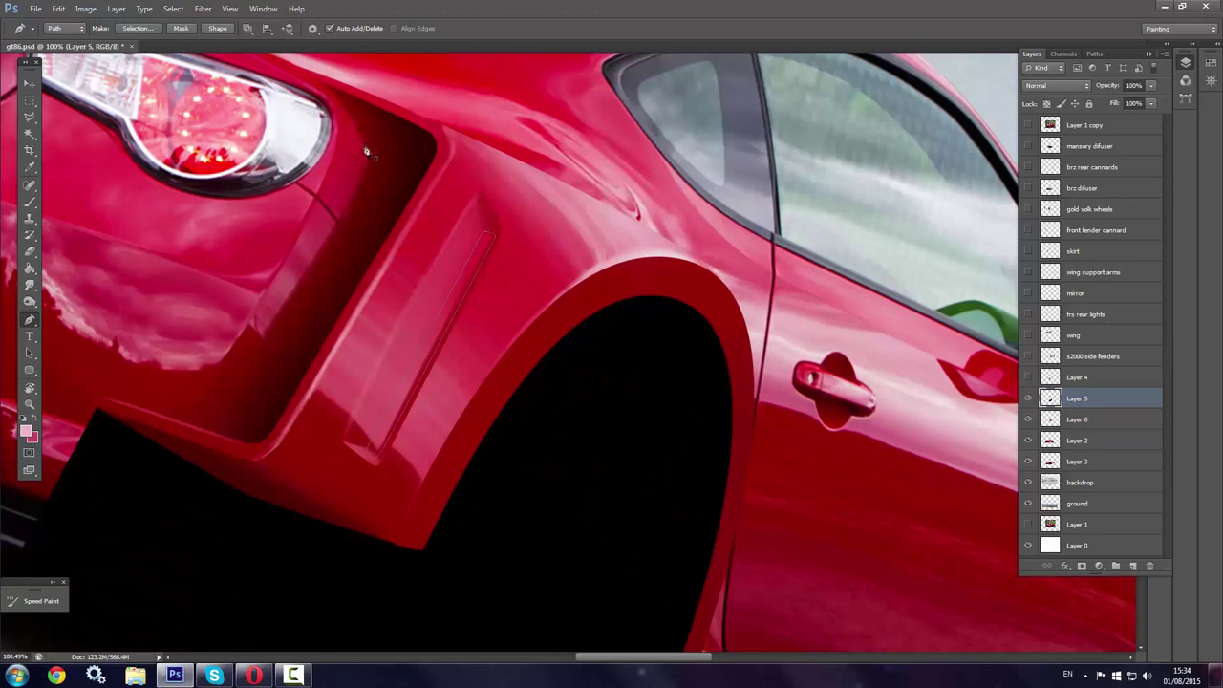
Turn the vent path into a selection and paint it black with a 12 px brush
left_click(136, 27)
left_click(677, 202)
right_click(374, 382)
key("alt+BackSpace")
right_click(55, 123)
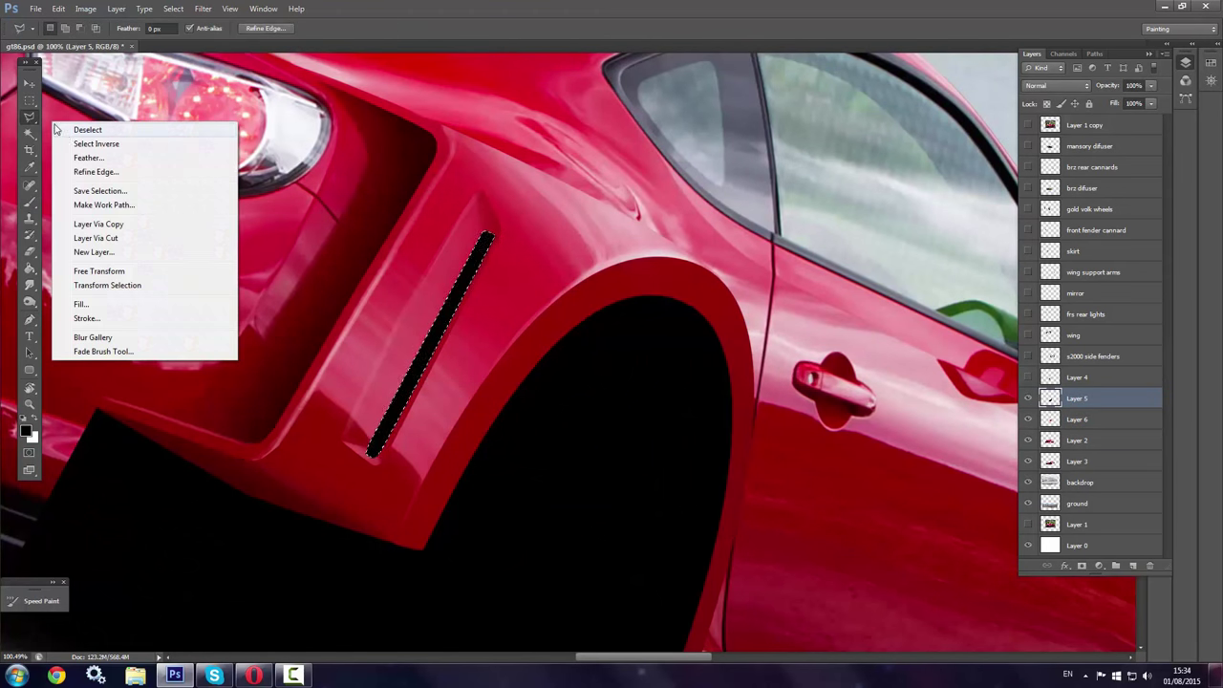
left_click(86, 129)
right_click(496, 236)
left_click(441, 334)
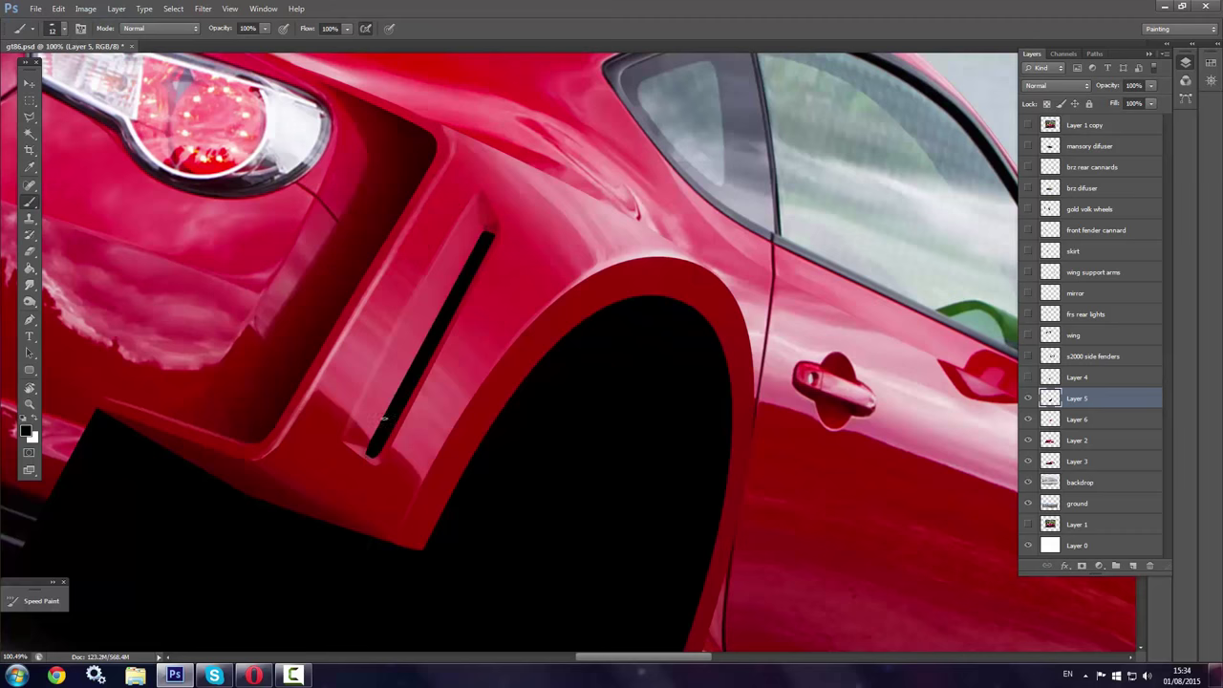
Zoom out to see the whole car side, then zoom in on the door and wheel arch
key("z")
left_click_drag(344, 342, 34, 412)
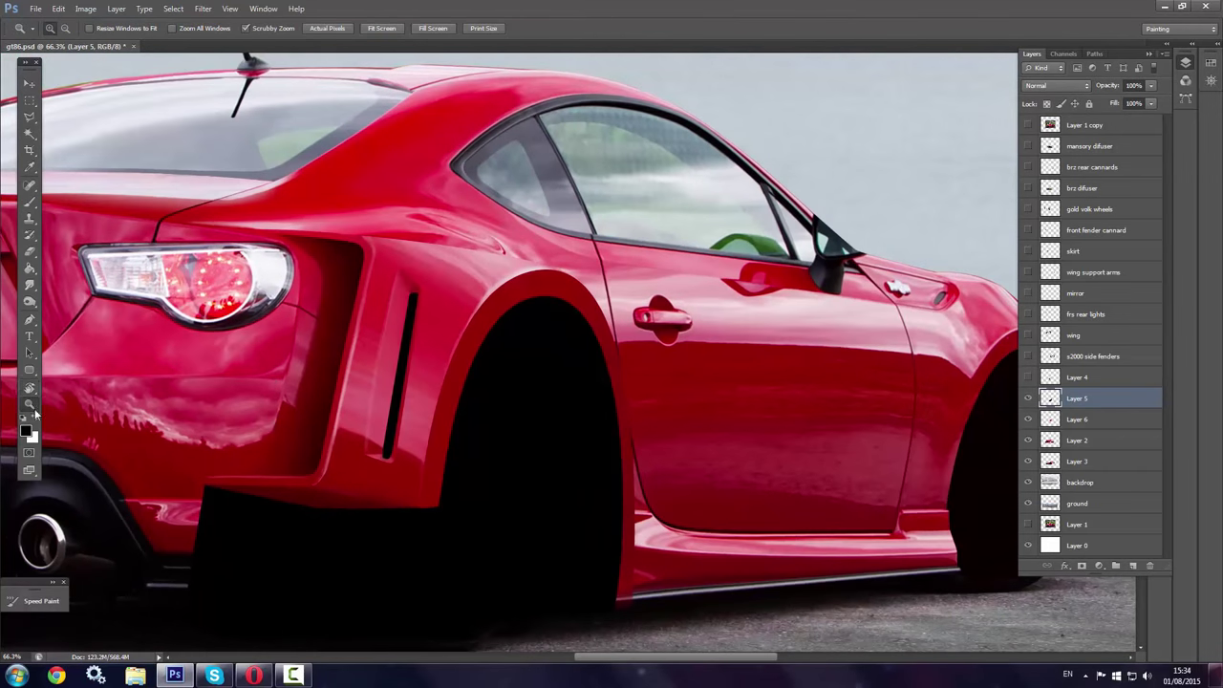
left_click_drag(615, 321, 669, 321)
key("p")
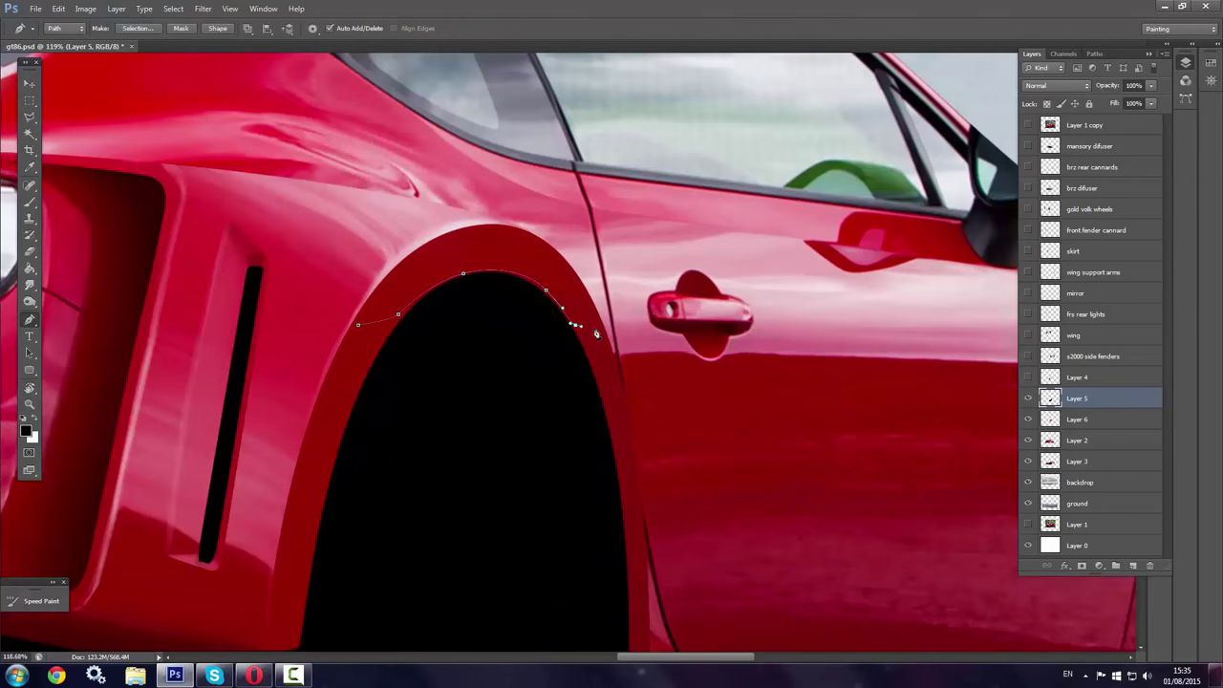
Paint the arch lip path selection red, then tilt the view
left_click(135, 28)
key("Return")
key("b")
right_click(426, 302)
key("Escape")
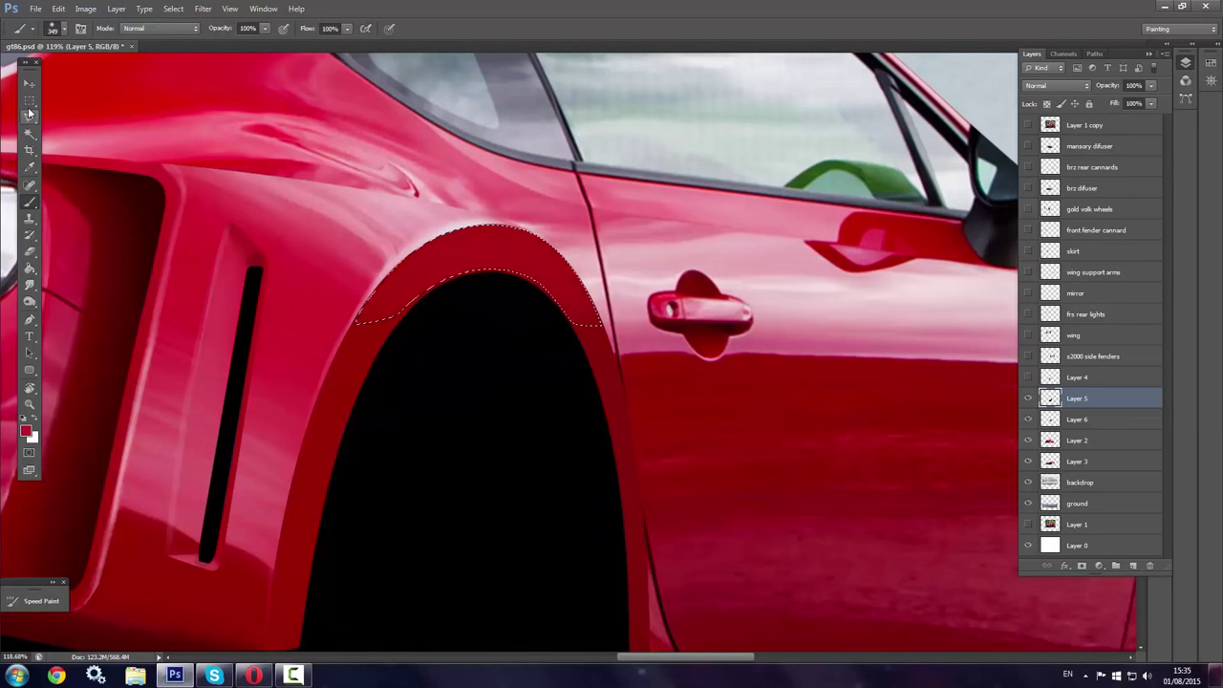
left_click(29, 100)
scroll(478, 478, "down", 5)
scroll(477, 487, "up", 3)
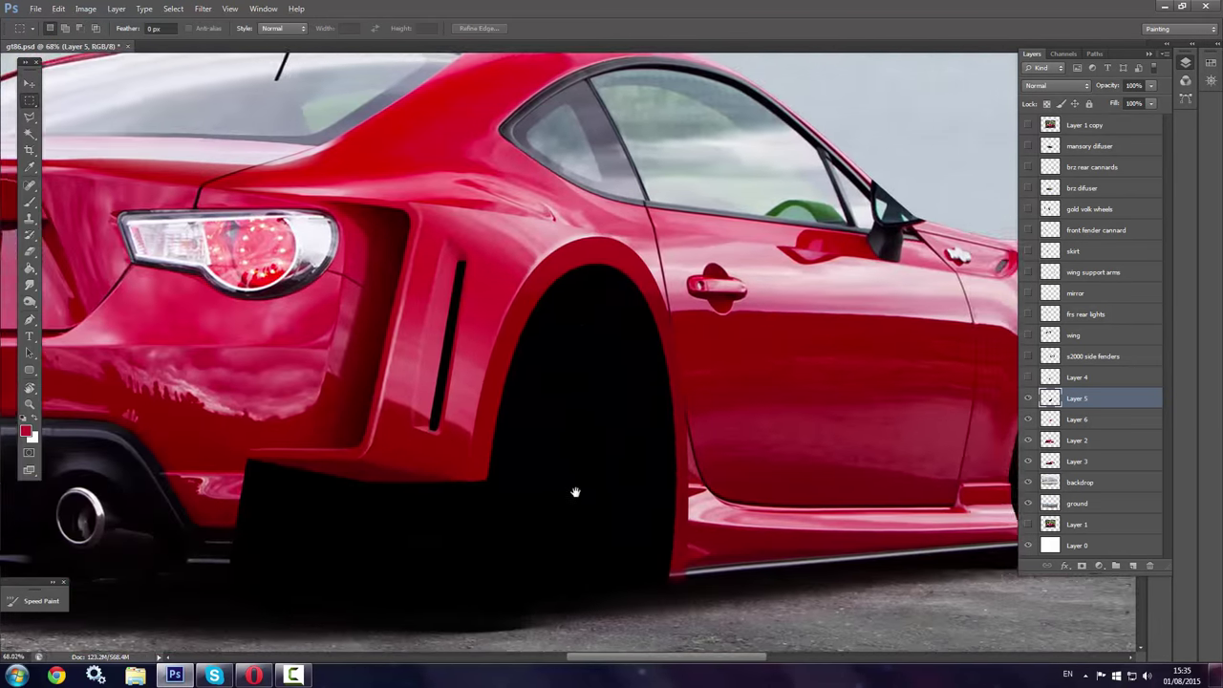
scroll(576, 493, "up", 2)
key("r")
left_click_drag(575, 430, 383, 401)
key("p")
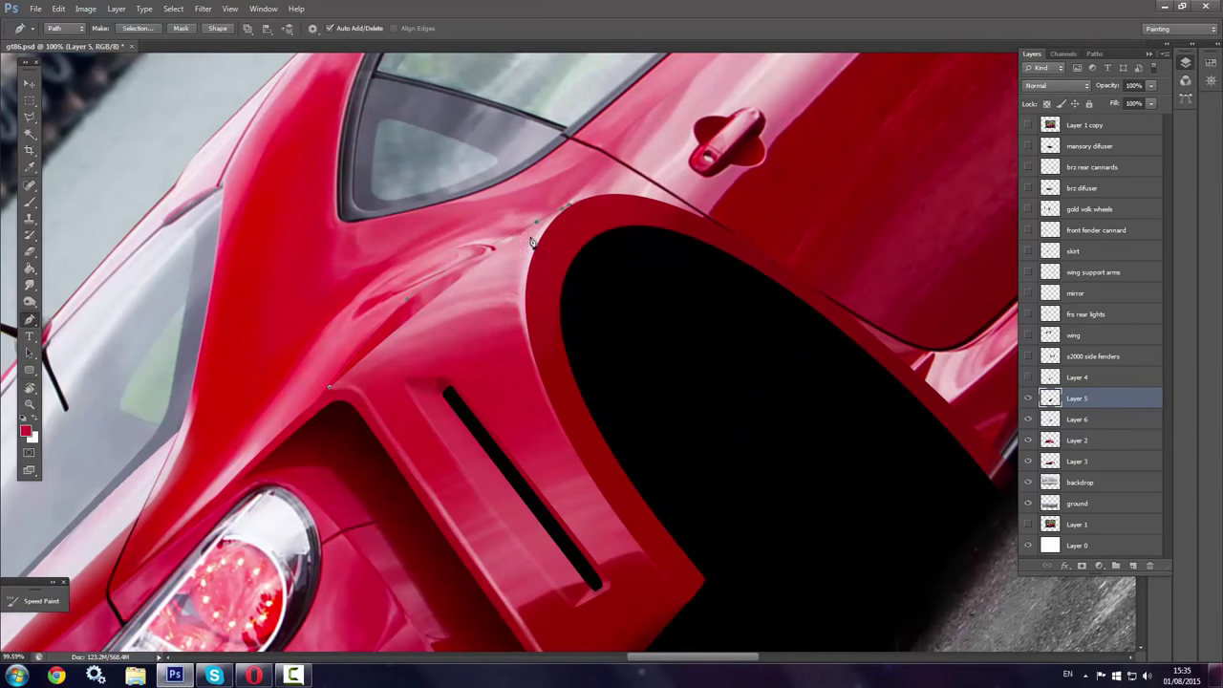
Smudge the panel path selection on Layer 6 to blend the fender into the body
left_click(134, 28)
key("Return")
right_click(457, 285)
key("Escape")
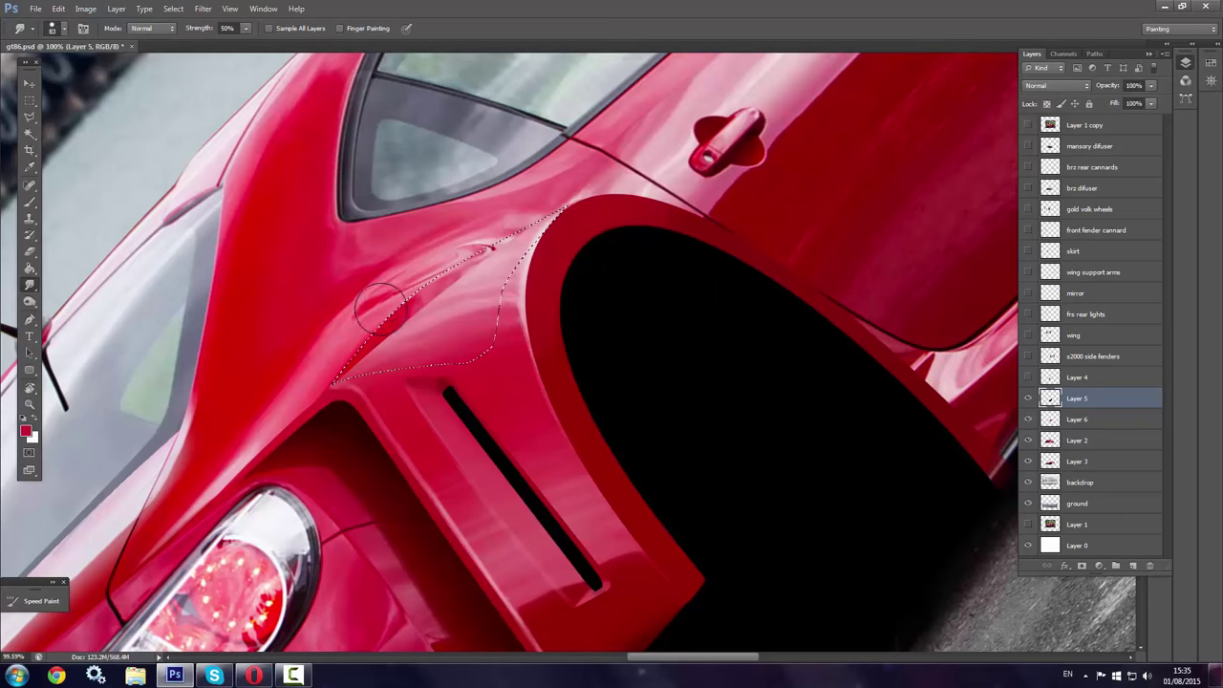
key("alt+bracketleft")
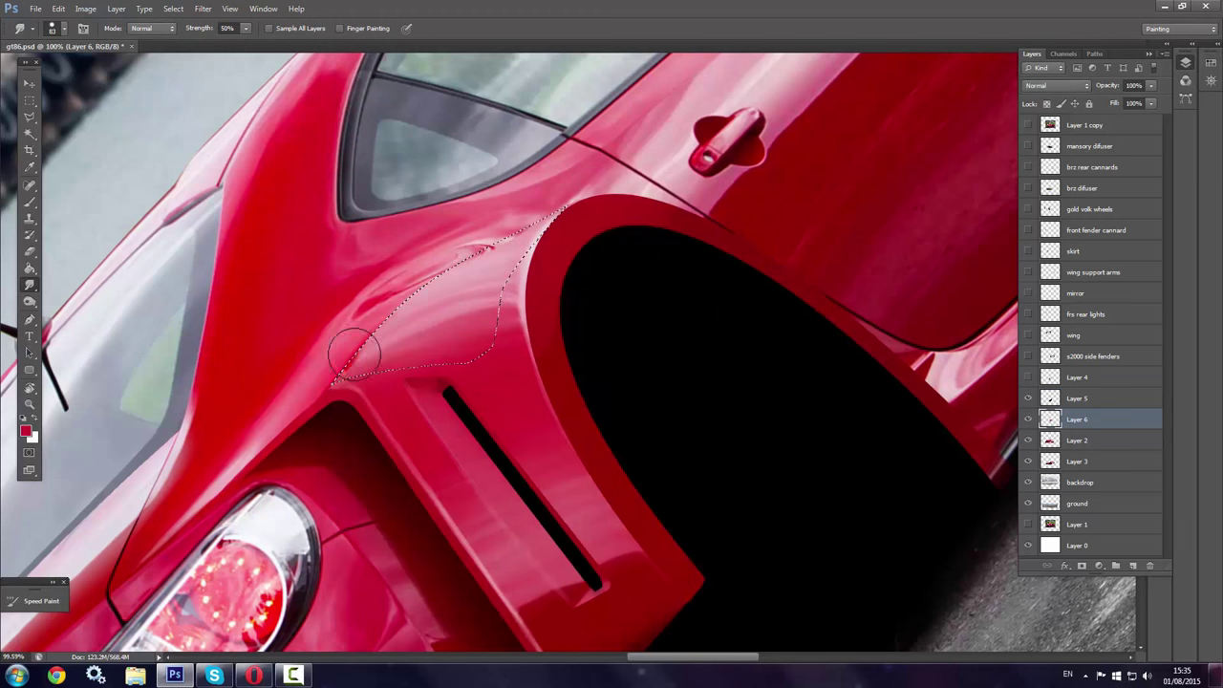
right_click(62, 121)
left_click(72, 128)
key("p")
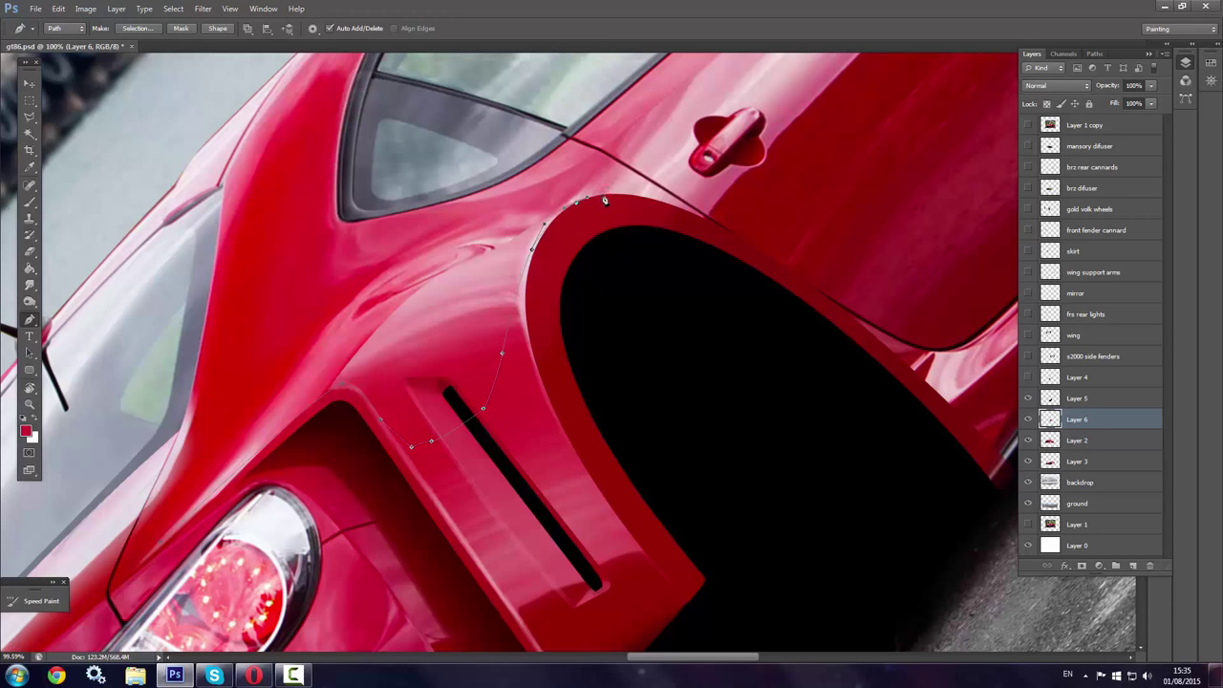
Paint smooth red shading in the upper panel selection above the side vent
left_click(138, 27)
key("Return")
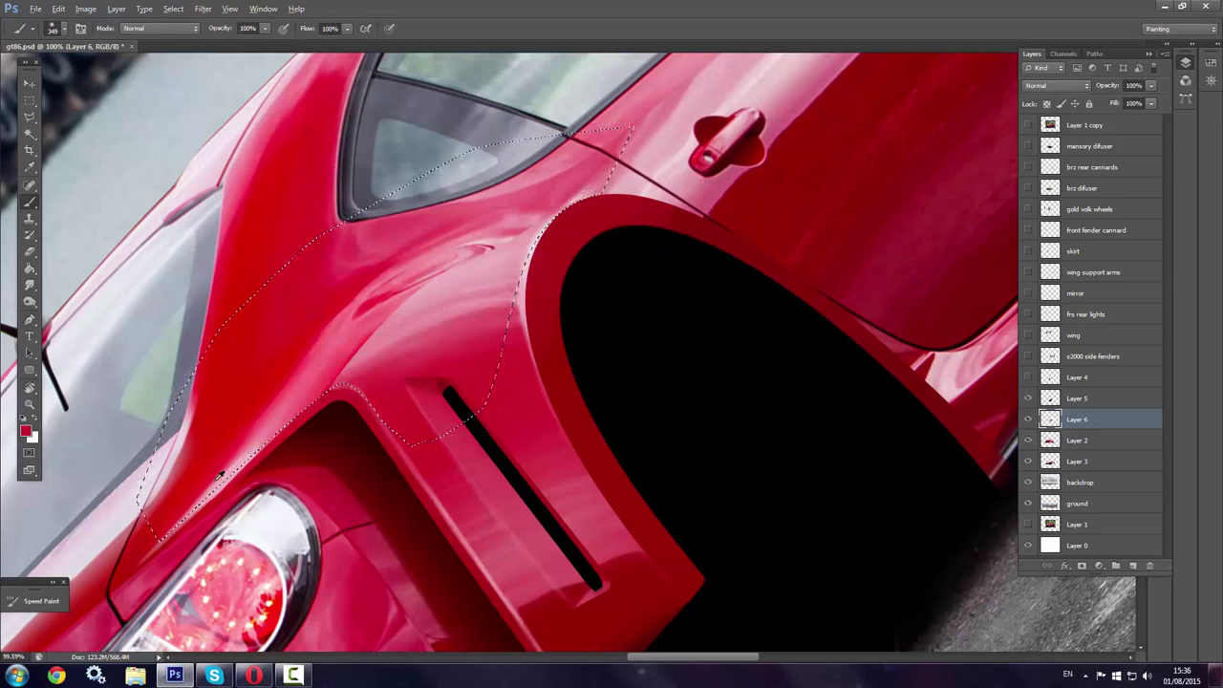
key("b")
right_click(242, 461)
key("Return")
mouse_move(368, 330)
left_mouse_down()
mouse_move(491, 251)
mouse_move(411, 287)
mouse_move(395, 300)
mouse_move(578, 203)
left_mouse_up()
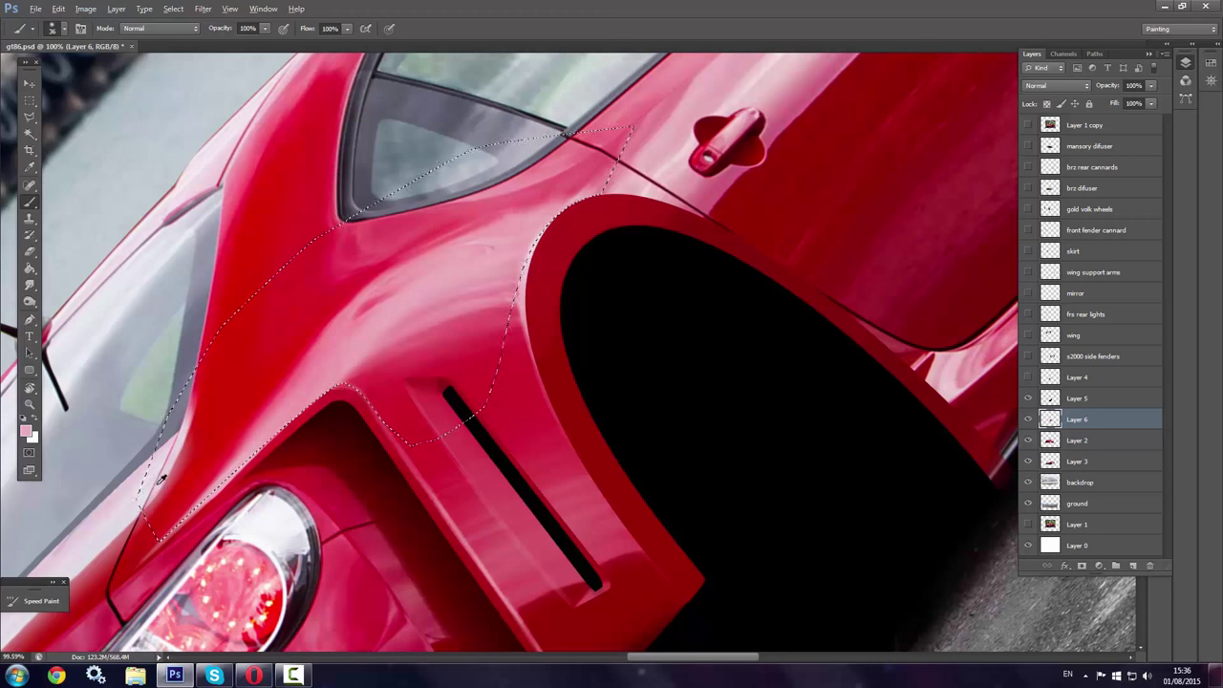
Add white highlights with a 16 px, then 11 px brush
key("x")
right_click(191, 471)
key("Return")
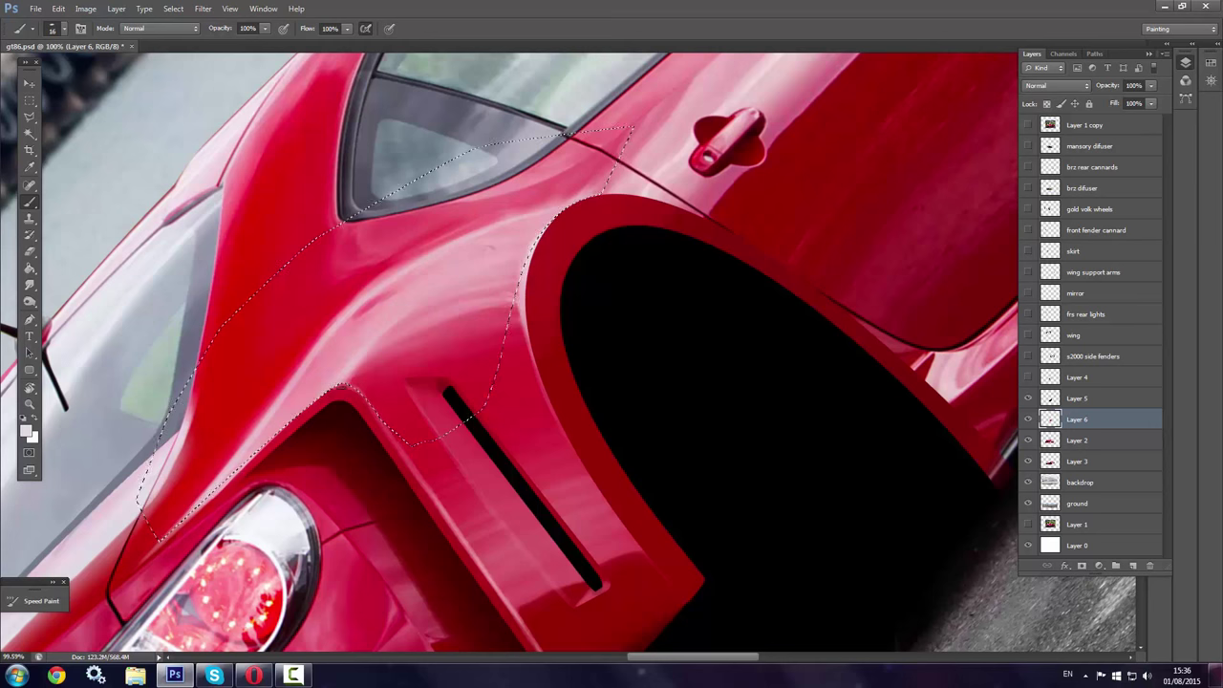
right_click(346, 328)
left_click(449, 417)
key("Return")
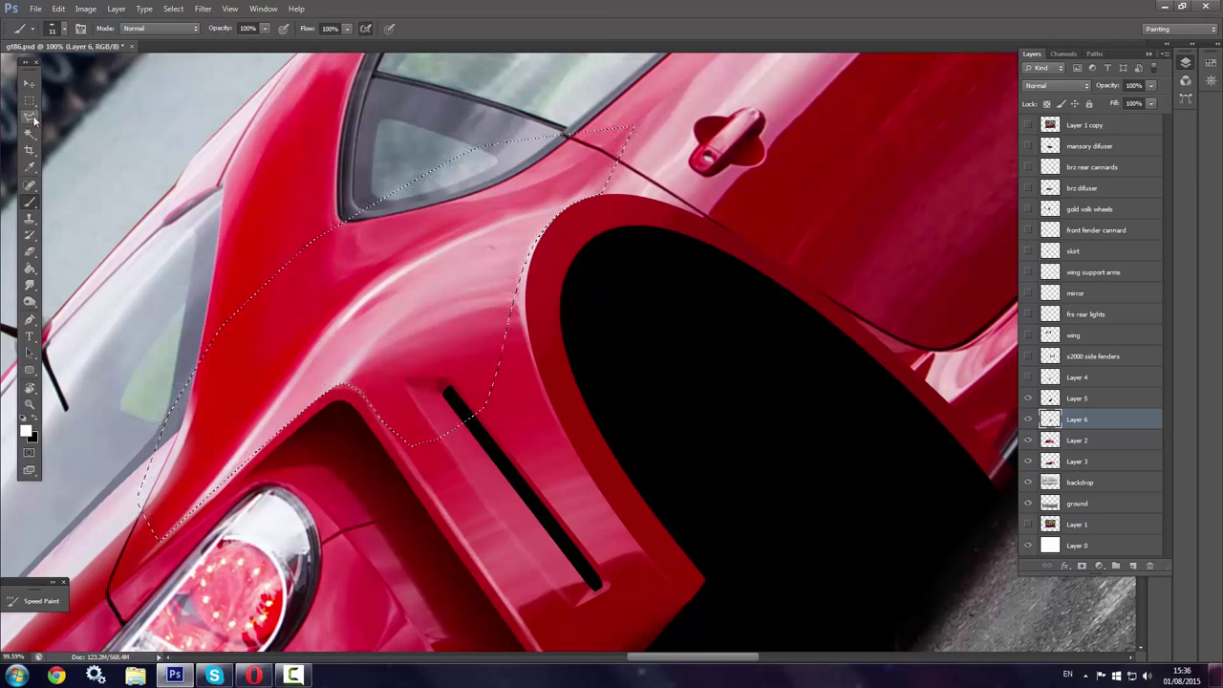
Rotate the view so the car sits level and fit the whole image on screen
key("r")
left_click_drag(357, 205, 481, 110)
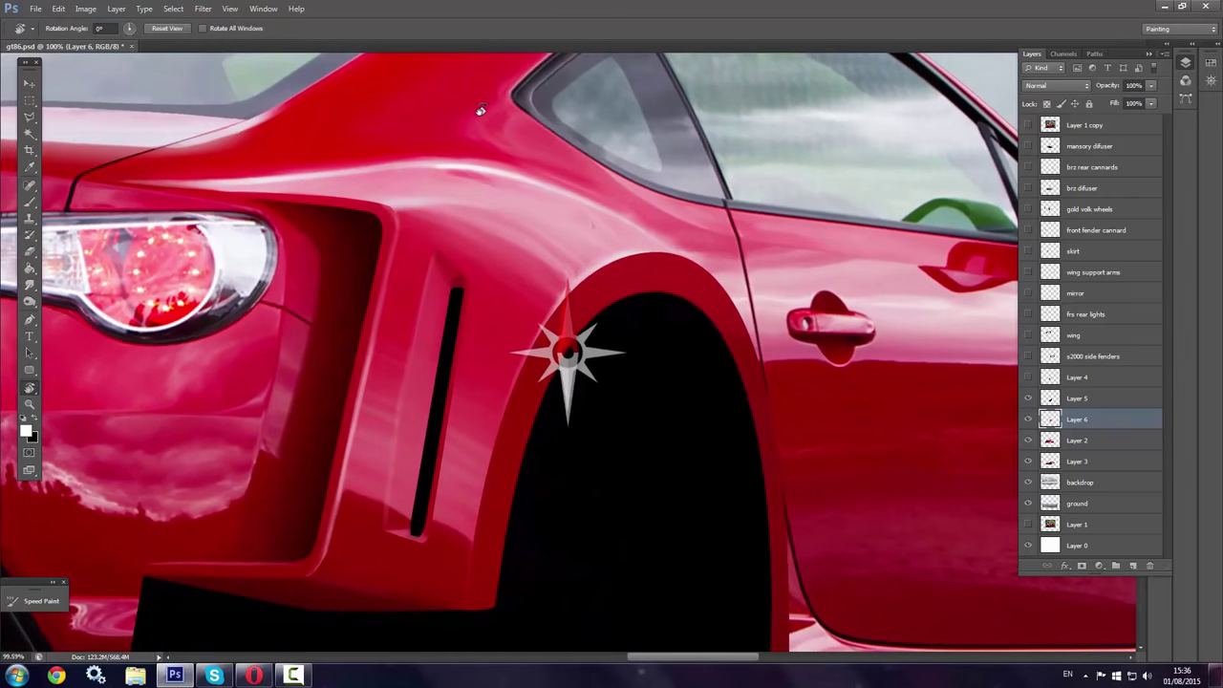
key("ctrl+0")
Compare with Layer 4 hidden, then show and select the s2000 side fenders layer
left_click(1029, 399)
left_click(1029, 399)
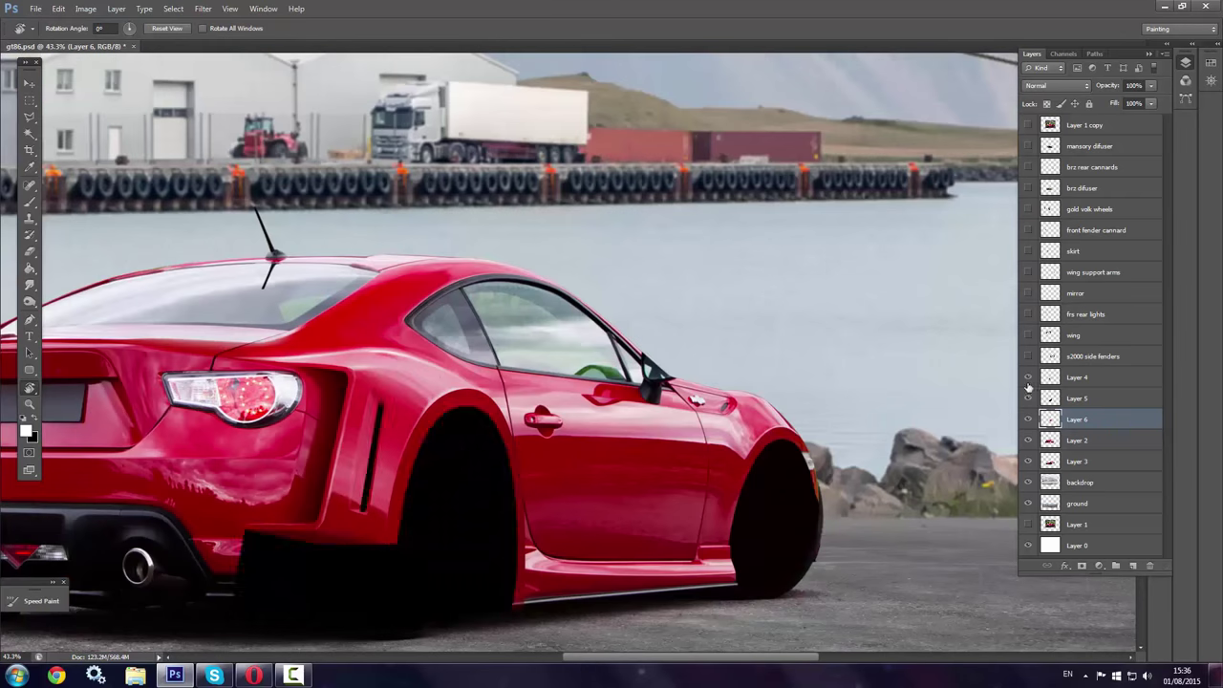
left_click(1030, 378)
left_click(1084, 378)
left_click(1031, 380)
left_click(1028, 357)
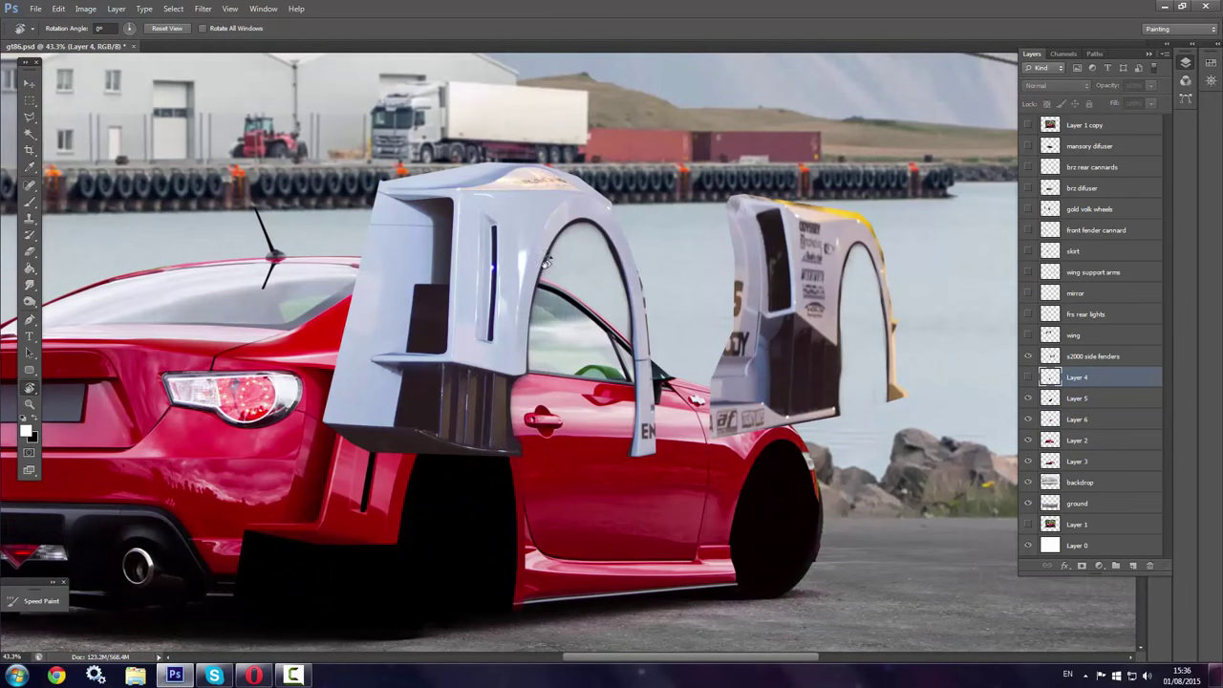
left_click(1090, 356)
Free-transform the s2000 fender, rotating and widening it at 47% opacity
key("v")
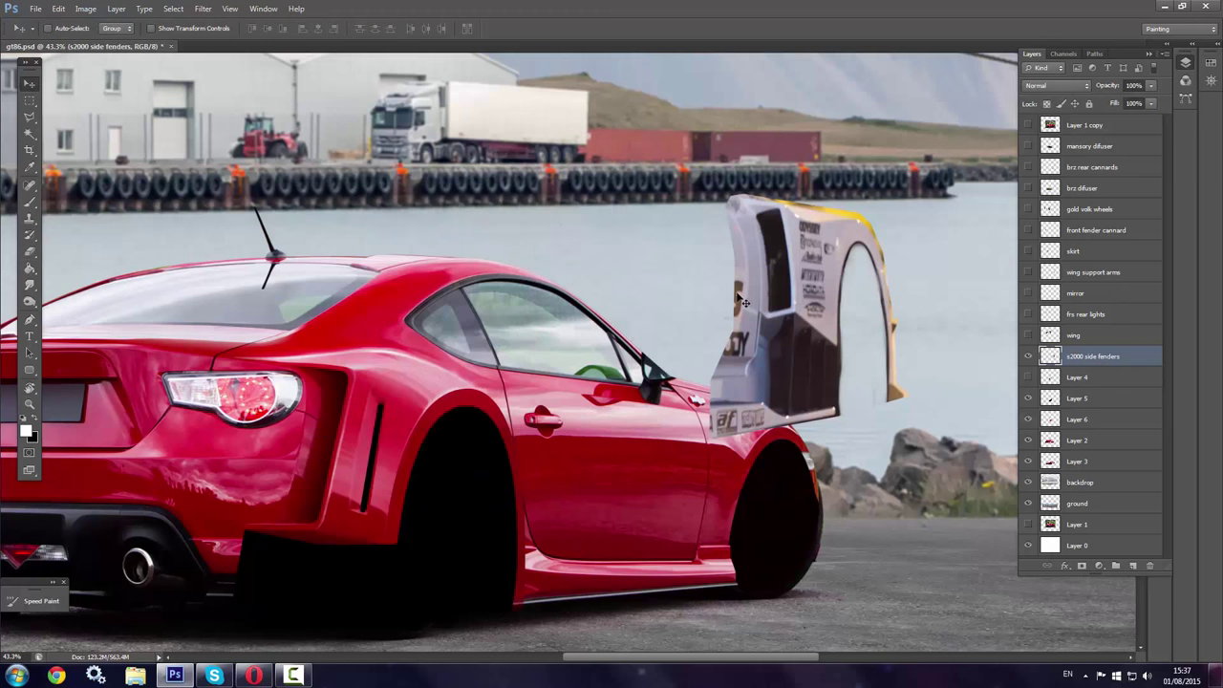
key("e")
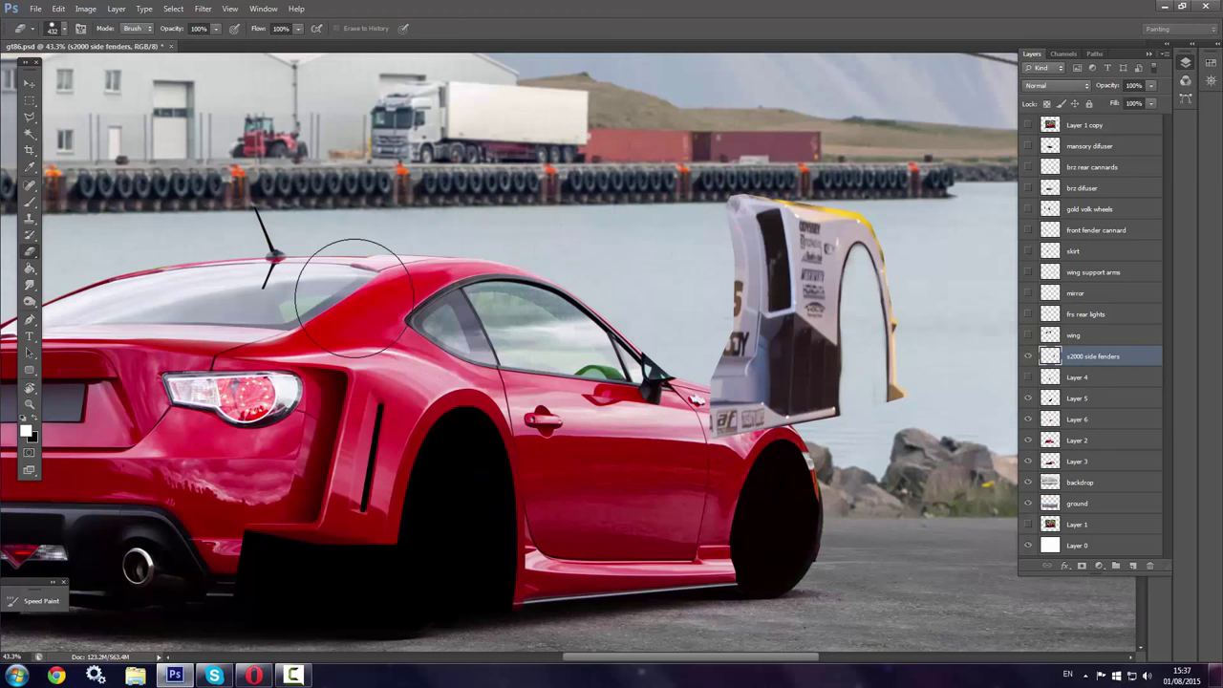
key("ctrl+t")
left_click_drag(955, 402, 977, 314)
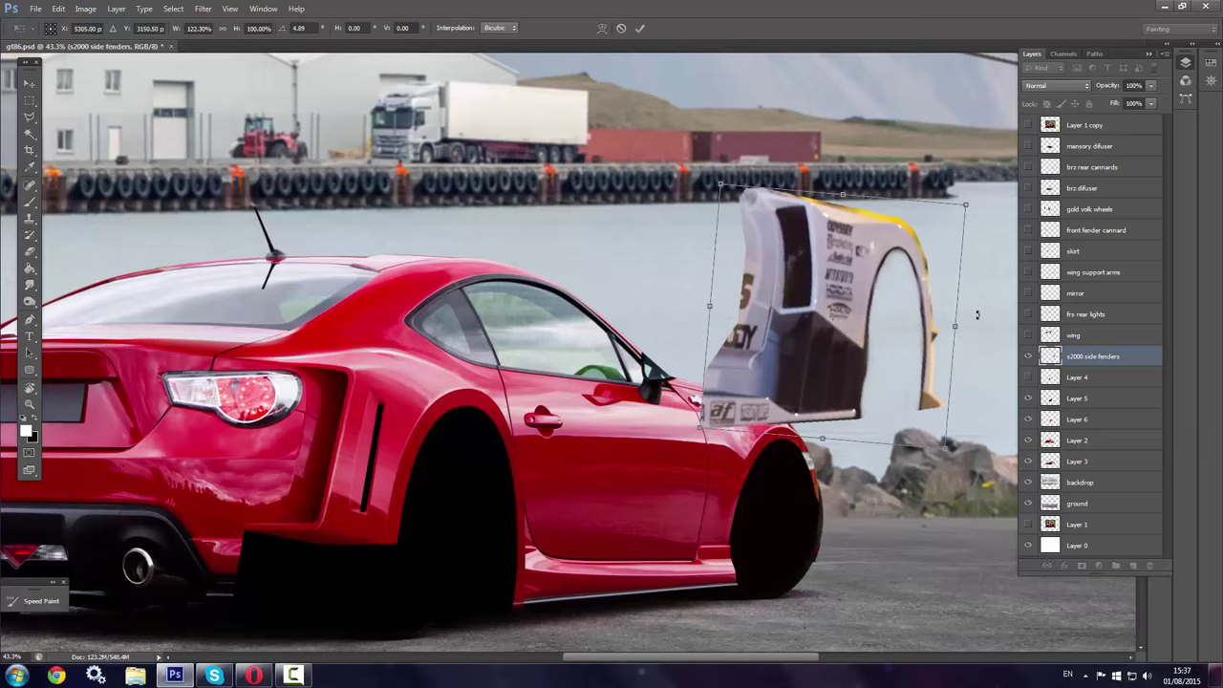
key("4")
key("7")
Move the fender onto the front wheel, shortening, skewing and lifting its bottom to the sill
scroll(888, 341, "up", 3)
left_click_drag(446, 296, 491, 435)
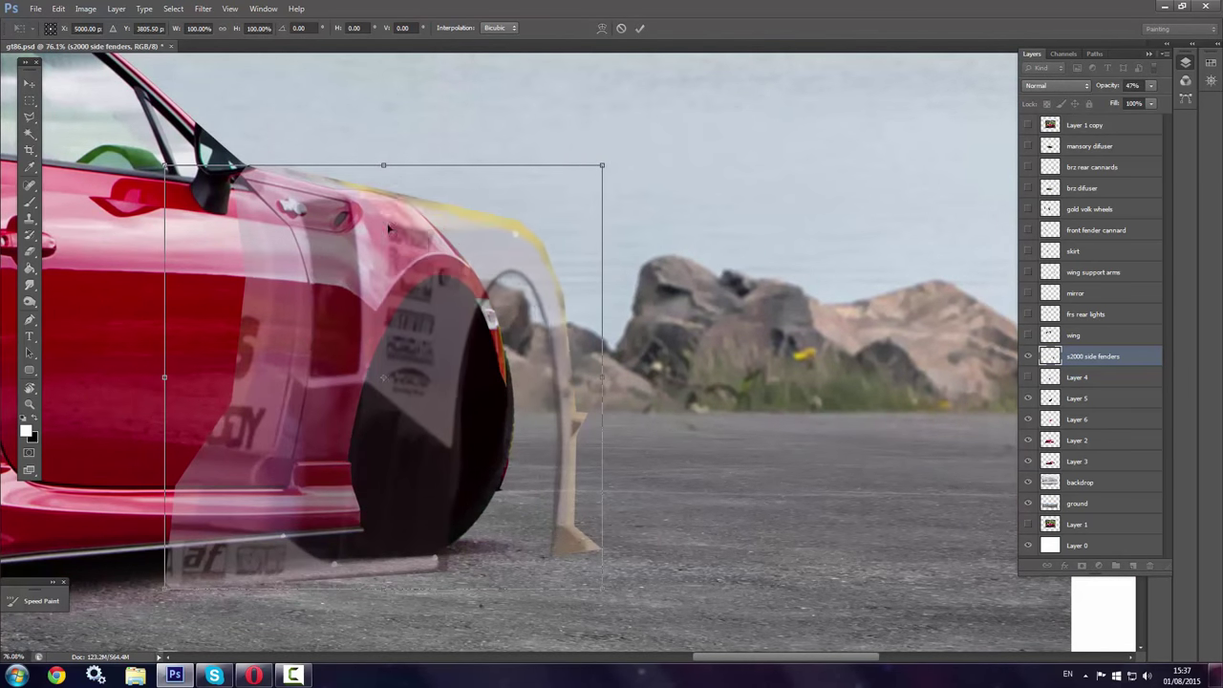
left_click_drag(379, 166, 372, 179)
left_click_drag(358, 226, 335, 221)
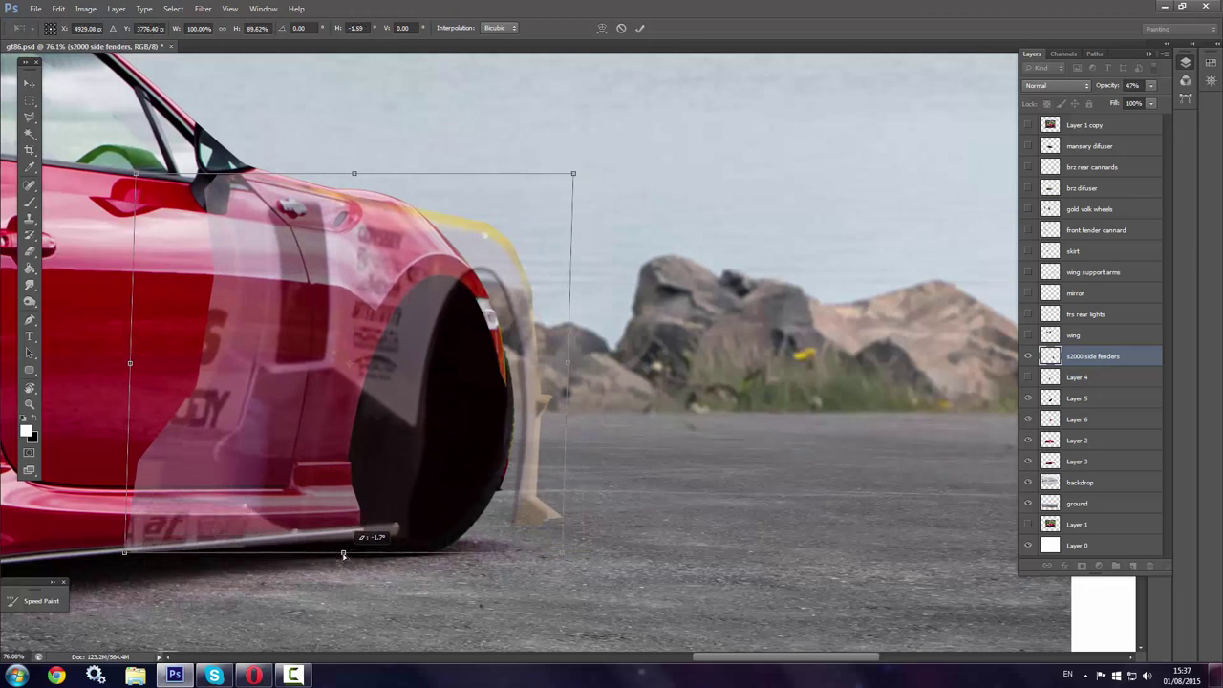
left_click_drag(354, 585, 347, 551)
key("Return")
Make and then clear a selection over the fender's rear part
key("ctrl+t")
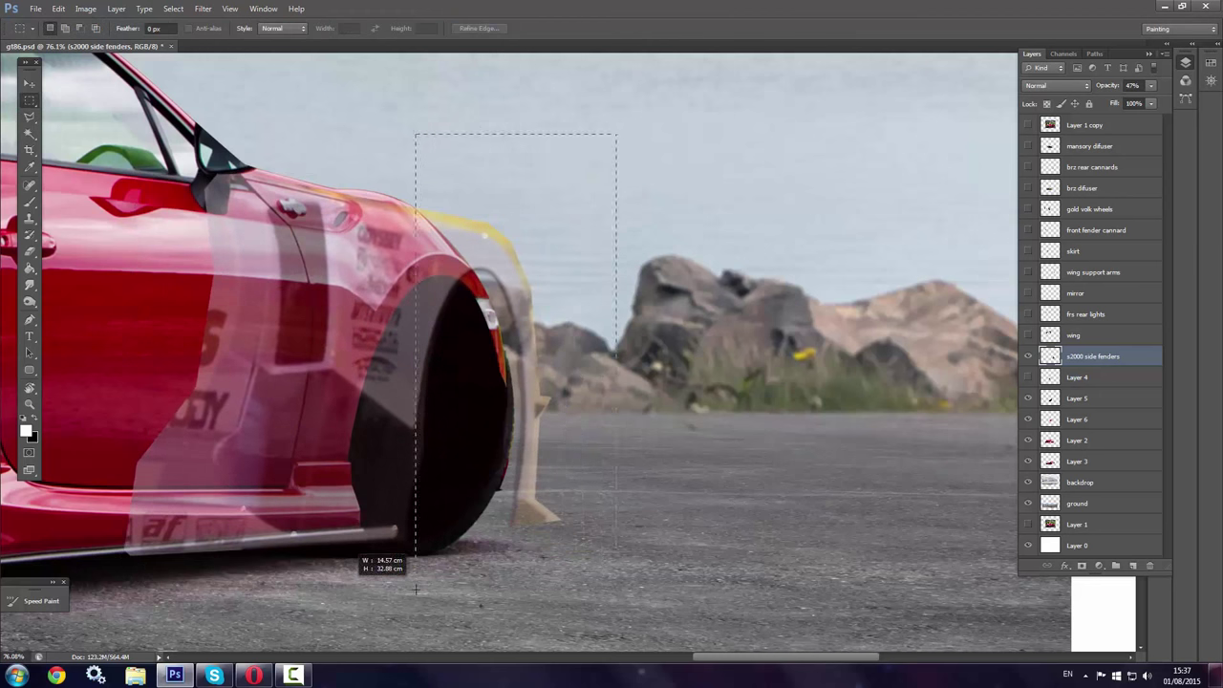
left_click_drag(617, 363, 659, 365)
key("Return")
right_click(521, 269)
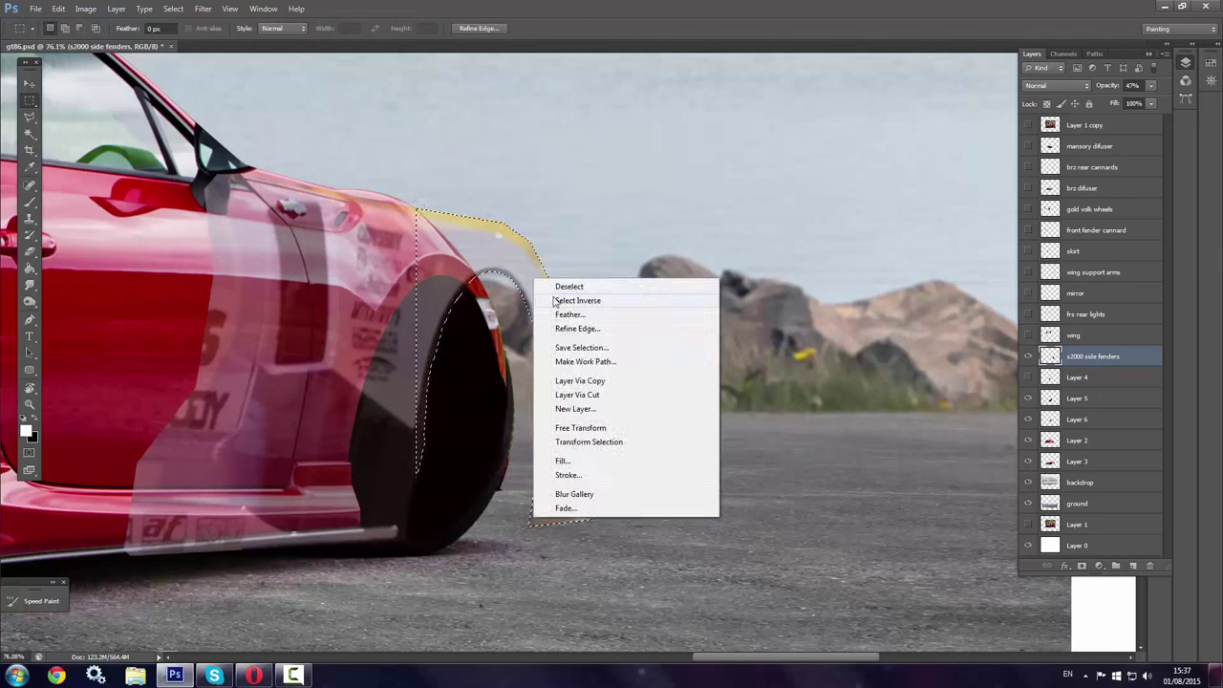
left_click(549, 278)
left_click(30, 116)
left_click(29, 321)
Toggle the s2000 side fenders reference and zoom in on the front fender
key("0")
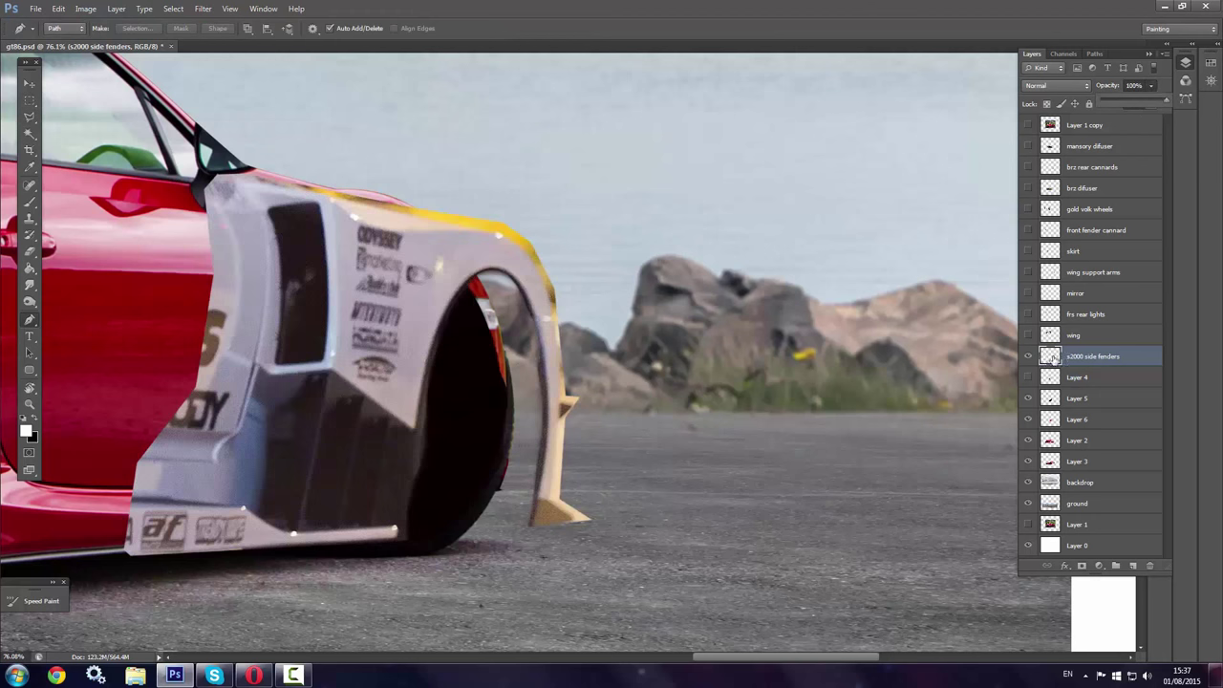
left_click(1028, 355)
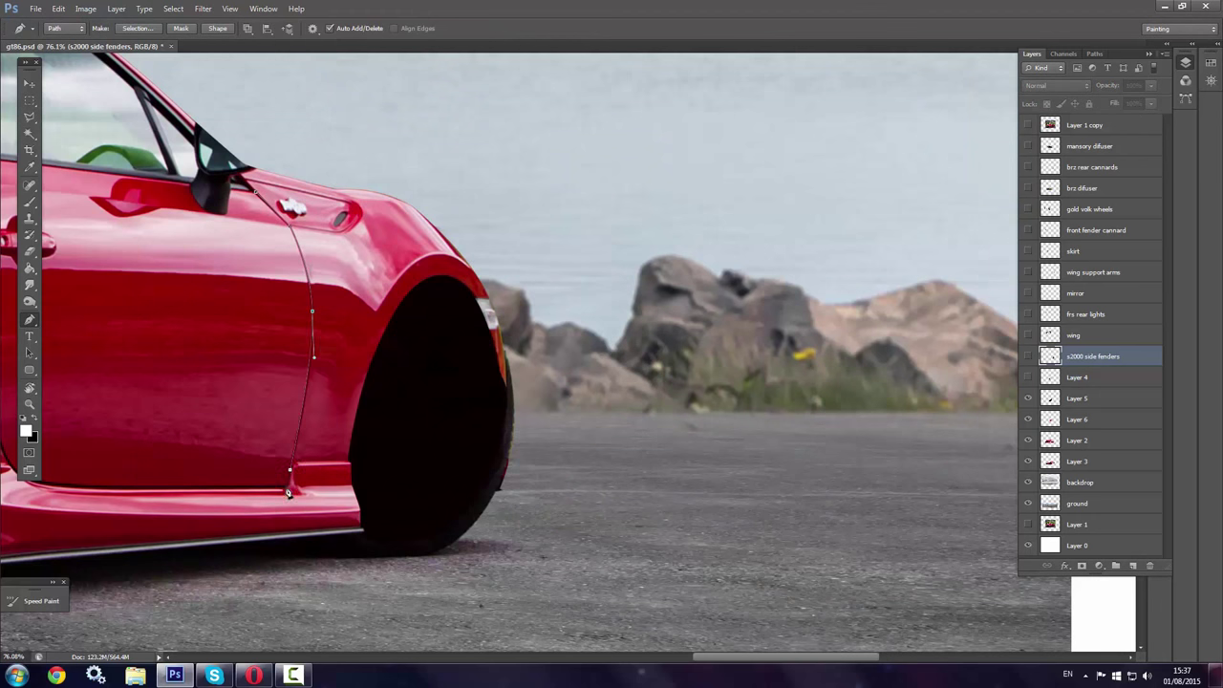
left_click(1029, 356)
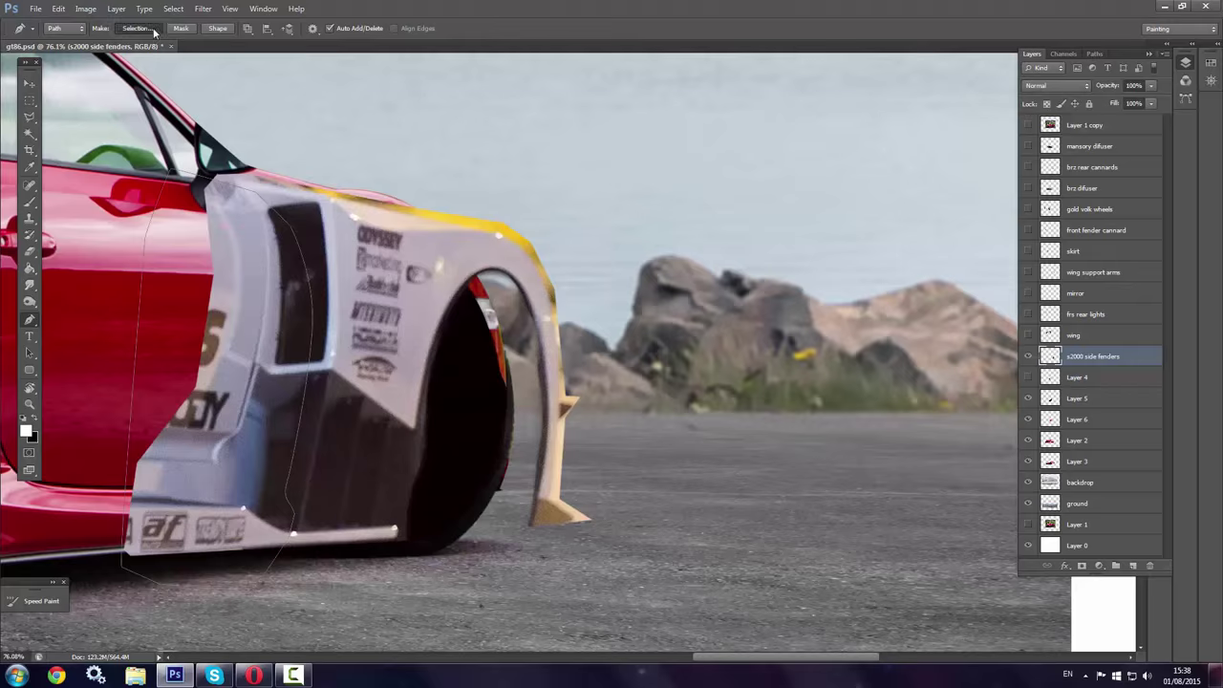
key("z")
left_click(393, 351)
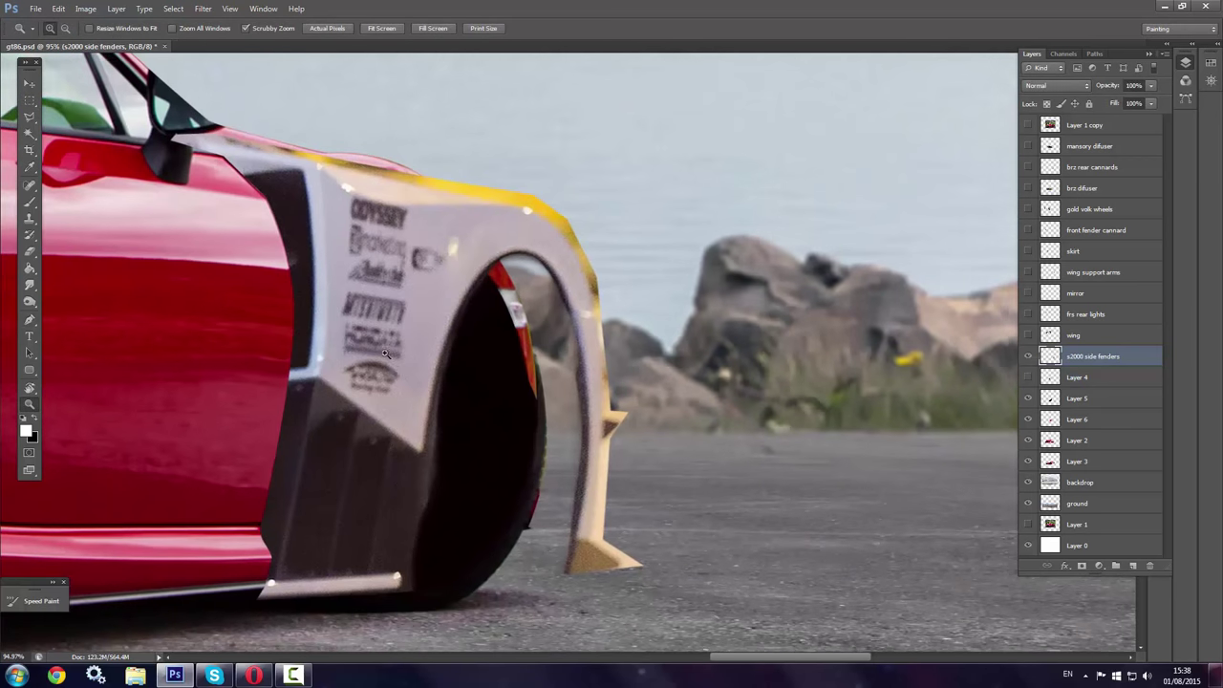
Trace a path from the sill over the wheel arch and paint it solid black
key("p")
left_click_drag(508, 223, 583, 218)
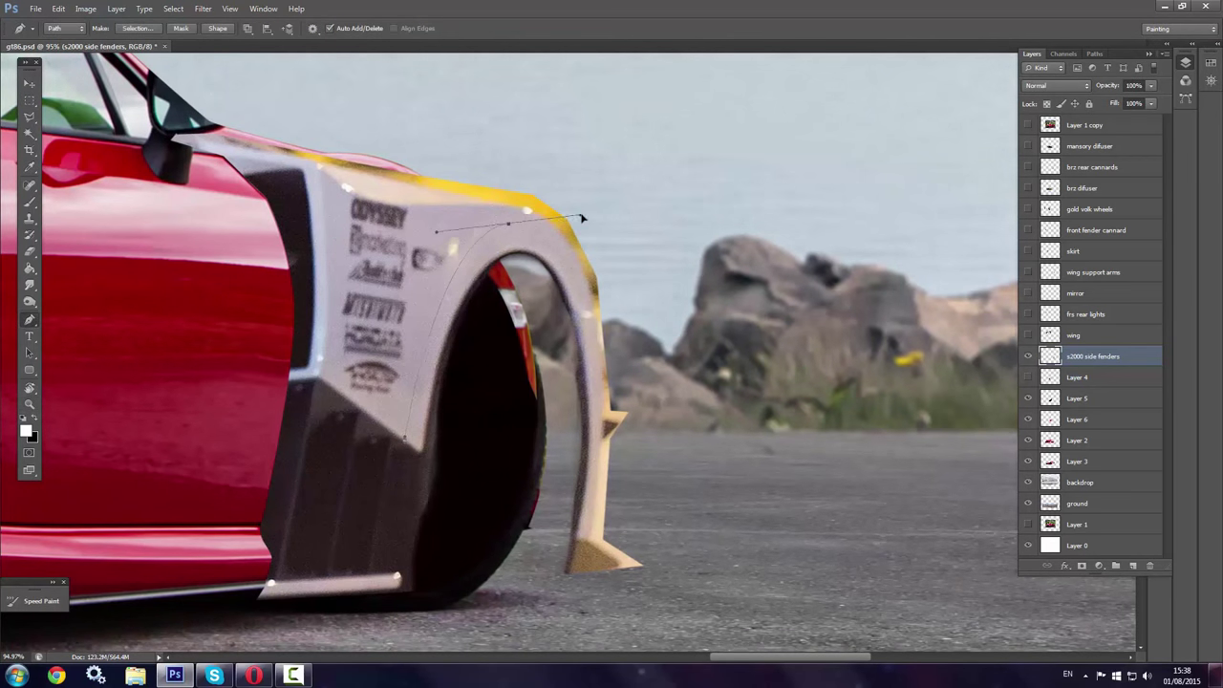
key("Return")
left_click(313, 454)
left_click_drag(516, 254, 593, 244)
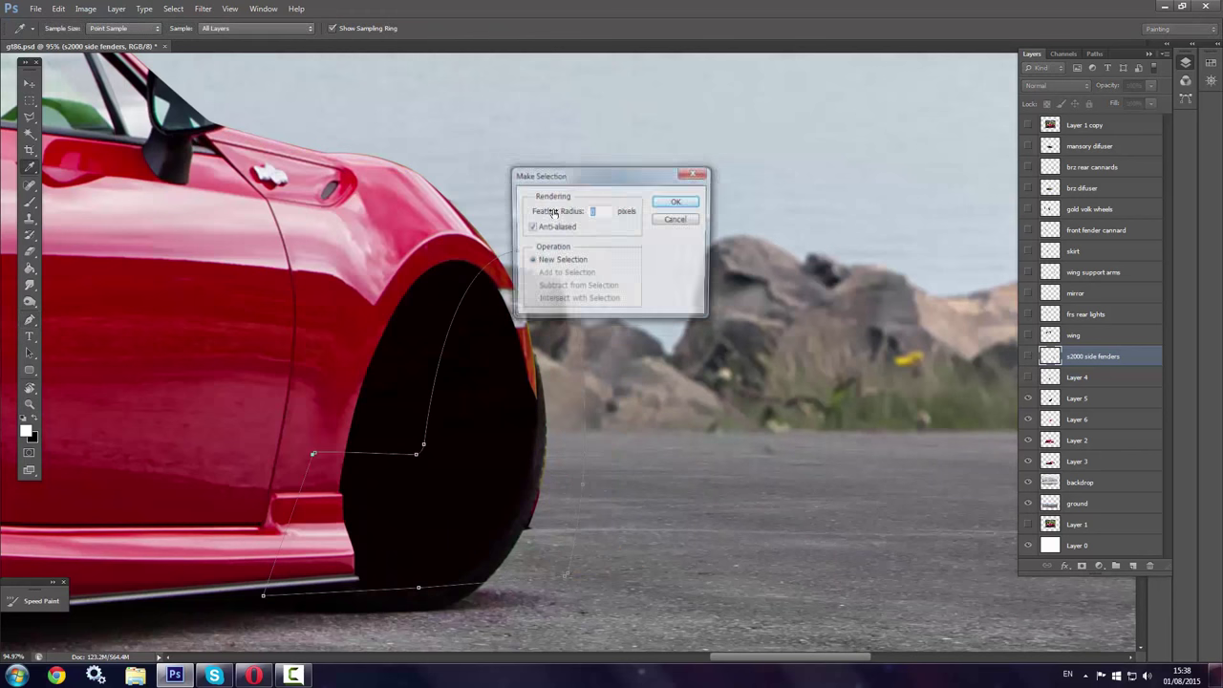
key("Return")
scroll(684, 426, "up", 3)
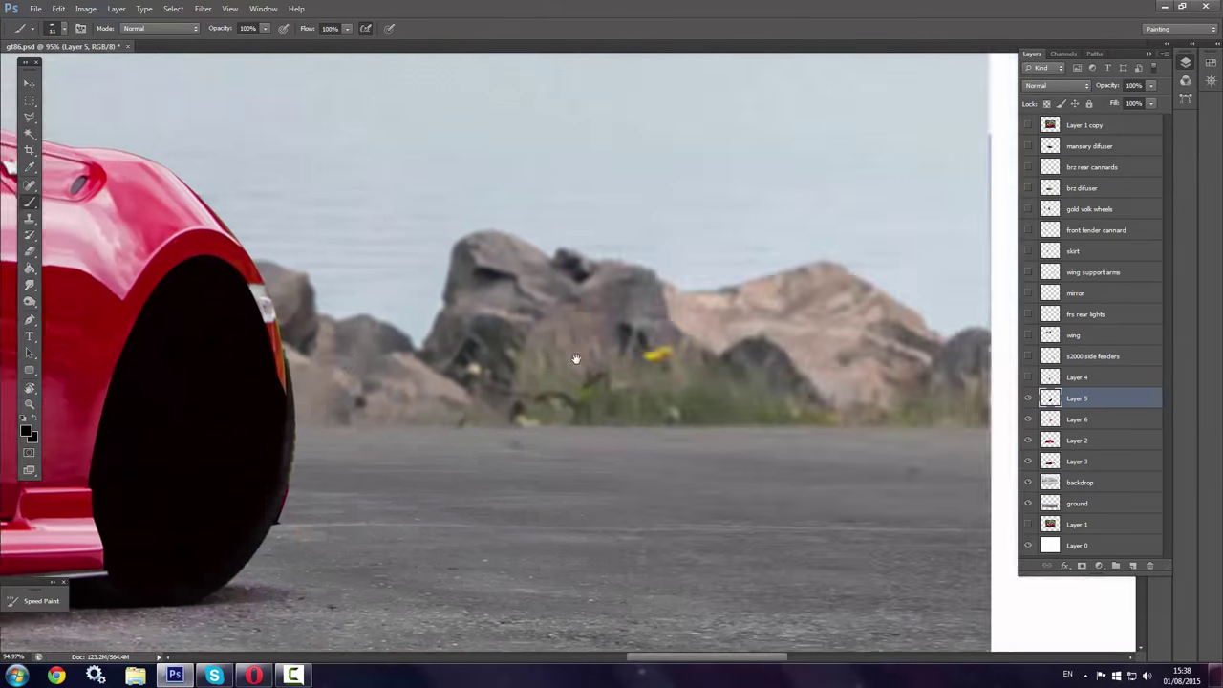
mouse_move(685, 426)
left_mouse_down()
mouse_move(612, 291)
mouse_move(464, 506)
left_mouse_up()
right_click(611, 292)
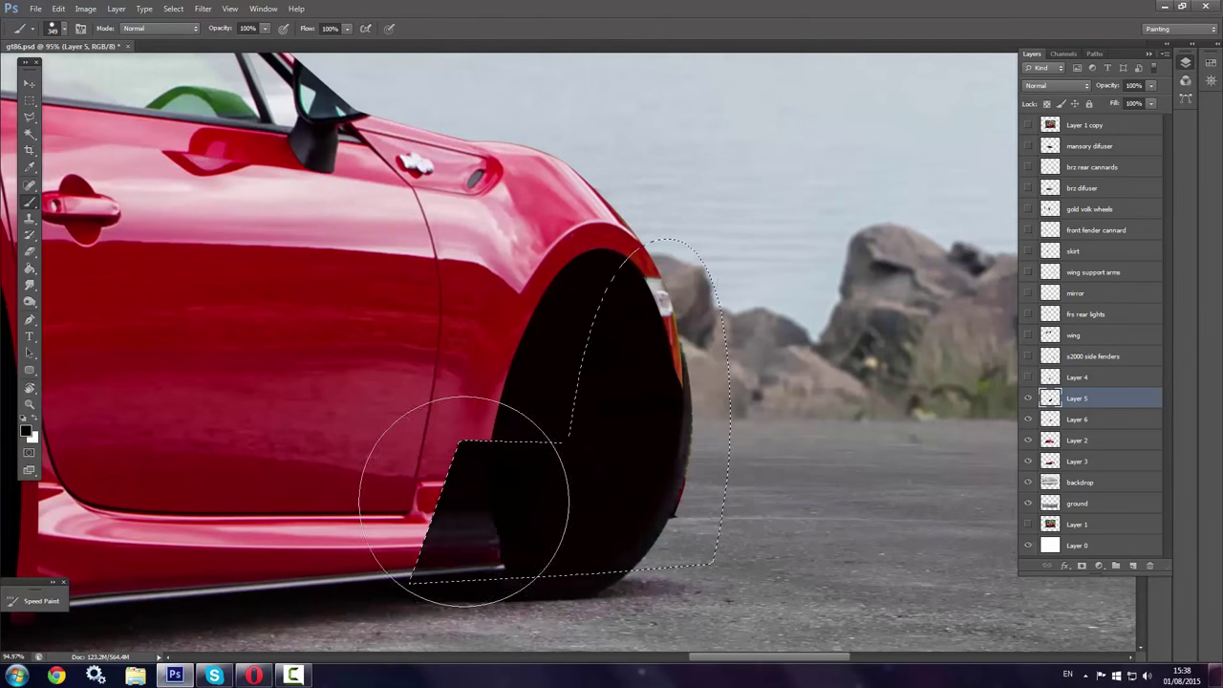
key("ctrl+d")
left_click_drag(602, 293, 458, 293)
Lasso a stepped block below the door sill and fill it black
key("l")
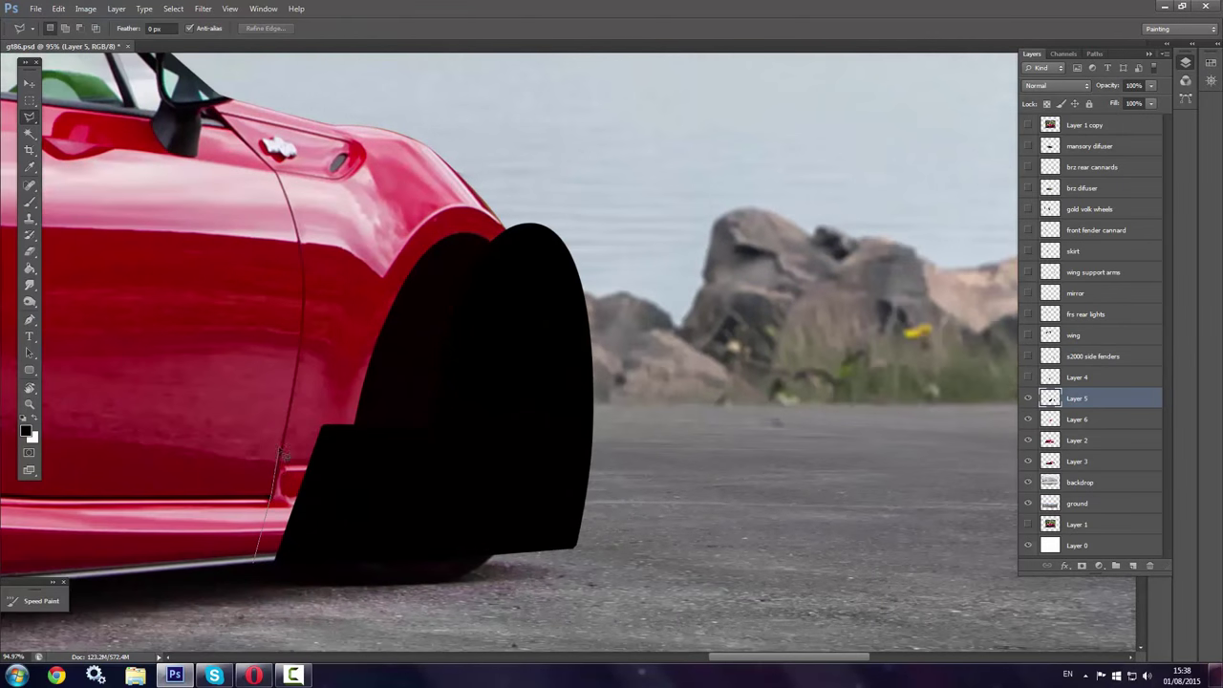
left_click(285, 577)
key("alt+BackSpace")
key("ctrl+d")
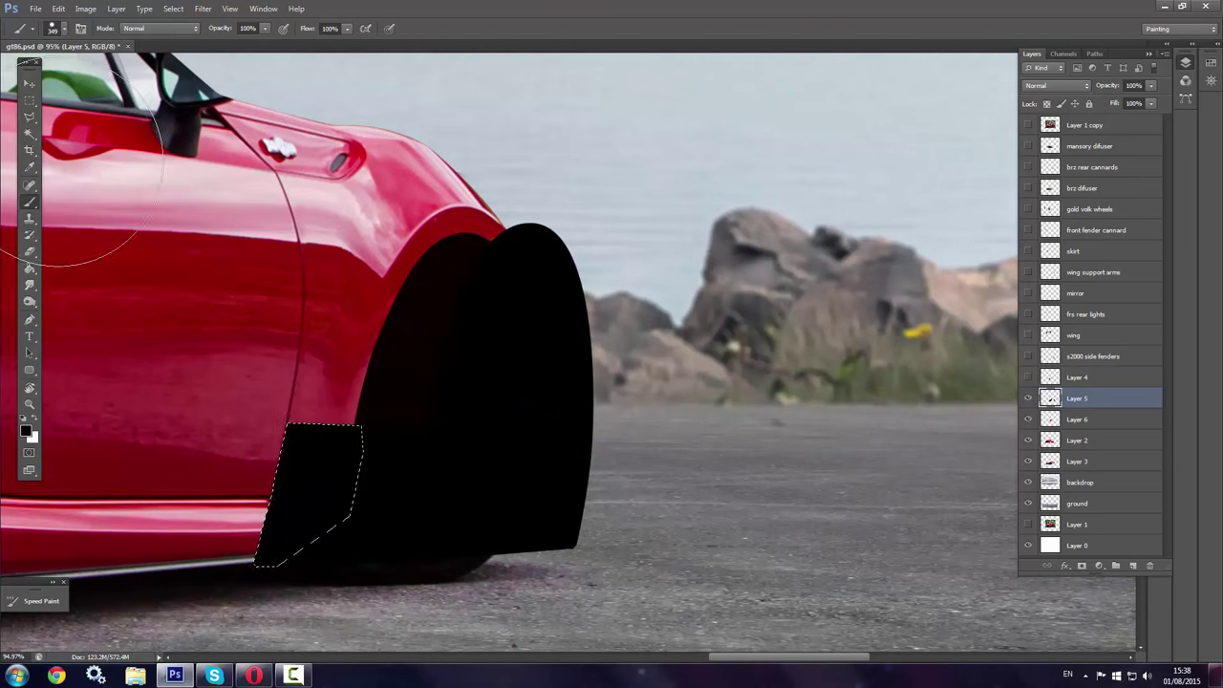
Move the s2000 side fenders reference beneath Layer 4, trace the arch curve, then hide it
key("p")
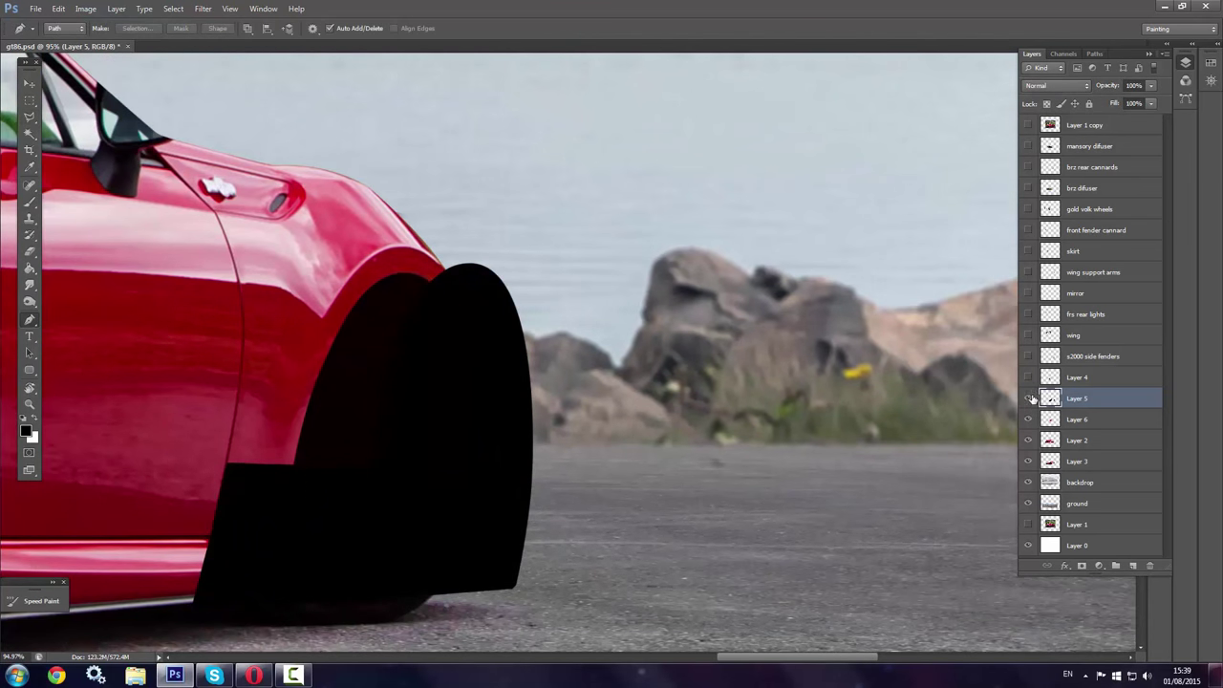
left_click(1029, 355)
left_click_drag(1089, 355, 1090, 388)
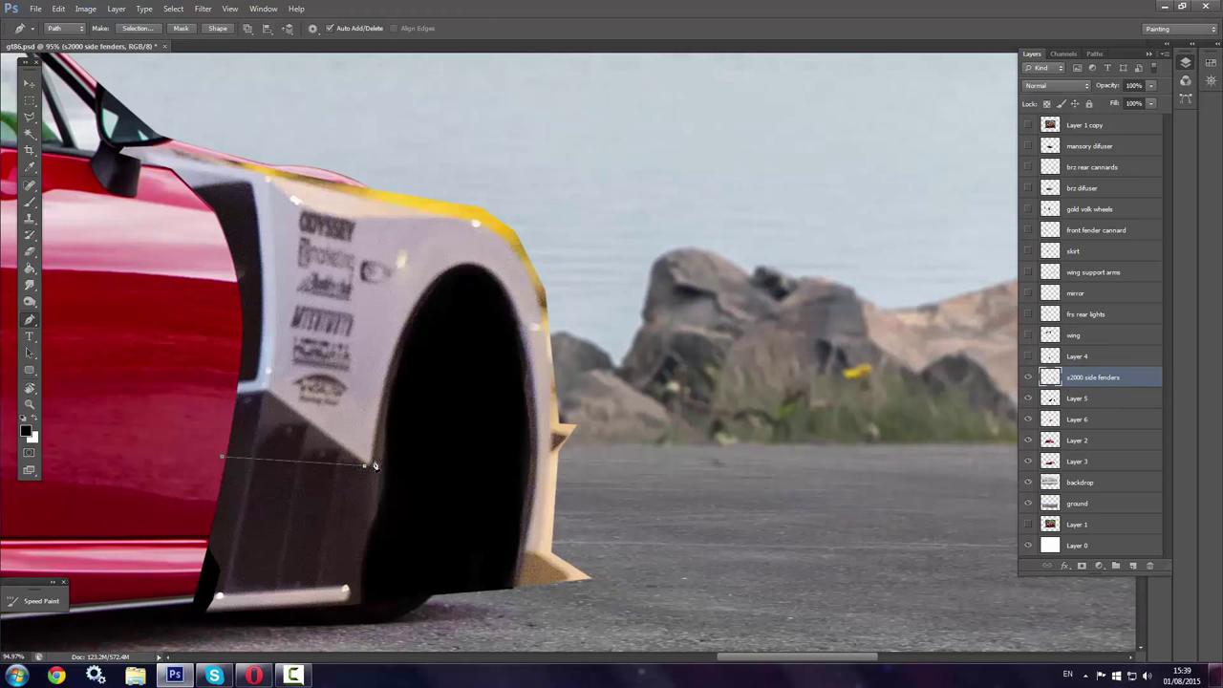
left_click_drag(466, 266, 539, 269)
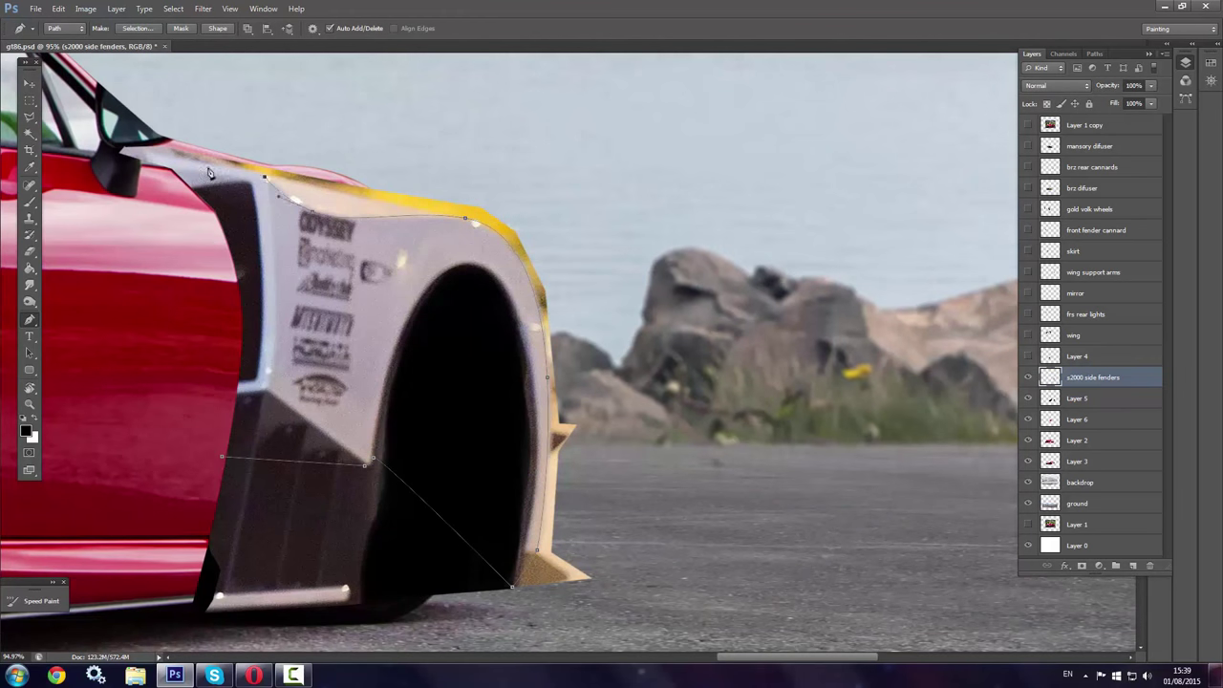
left_click(1028, 377)
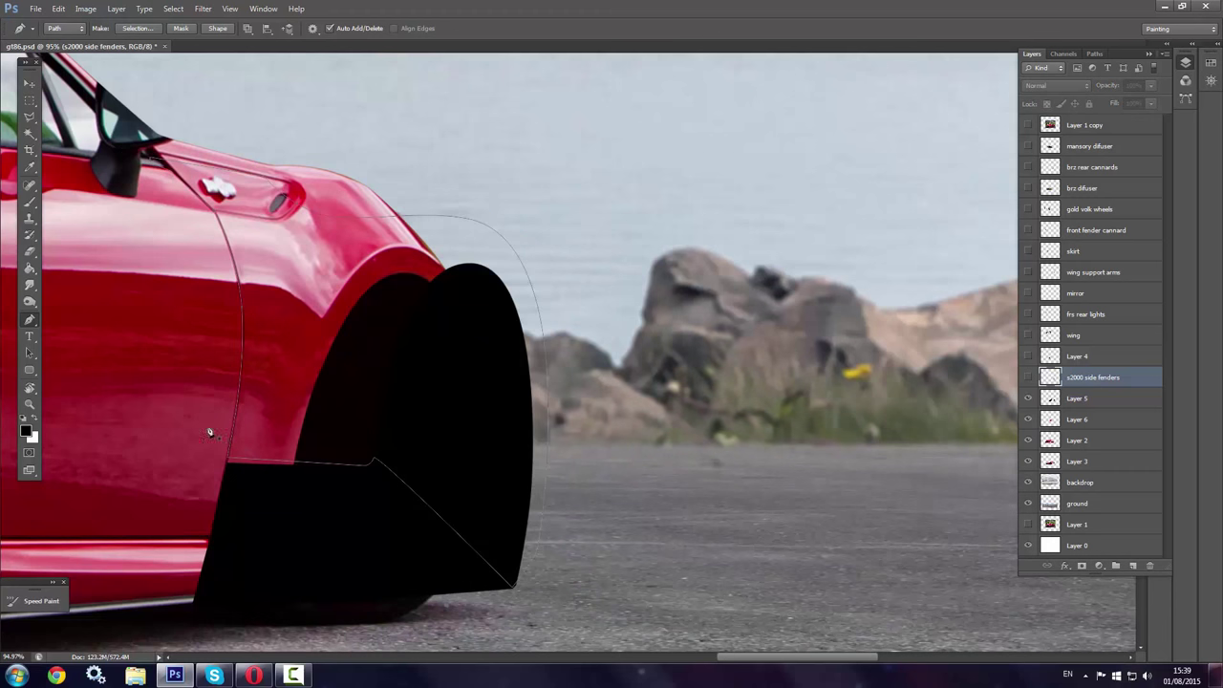
Convert the traced path to a selection and paint red along the flare edge on Layer 6
right_click(210, 433)
key("Return")
key("b")
right_click(344, 330)
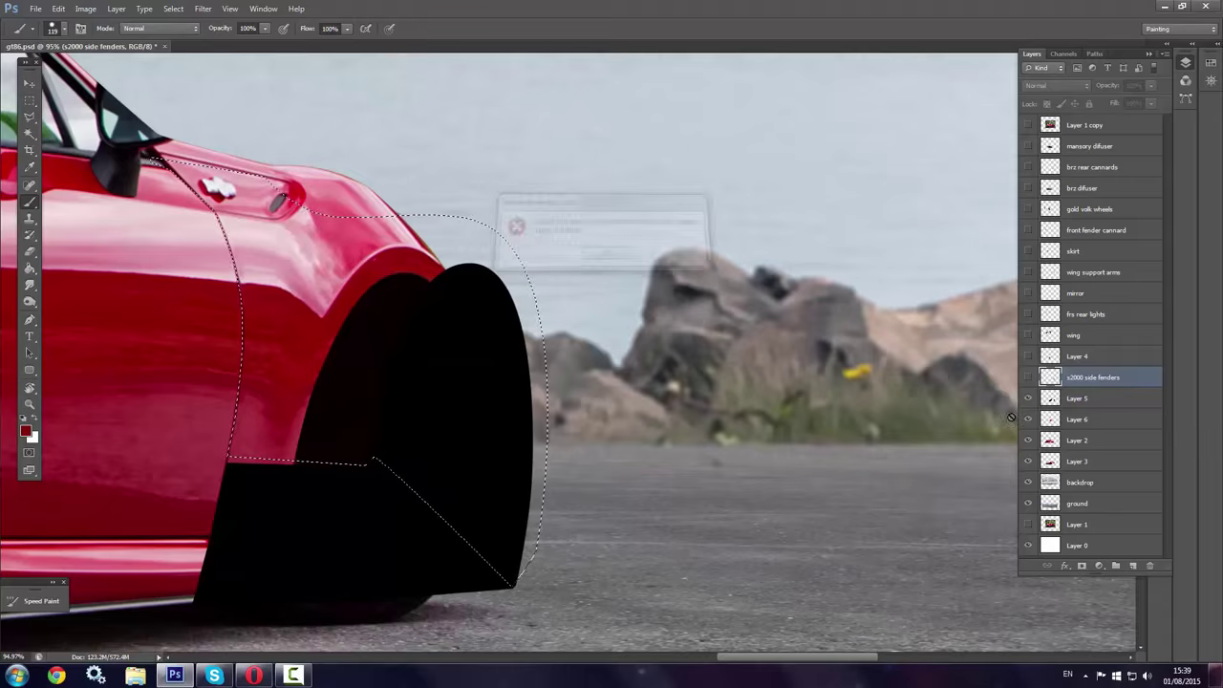
left_click(1077, 418)
mouse_move(364, 459)
left_mouse_down()
mouse_move(437, 294)
mouse_move(521, 334)
mouse_move(420, 224)
left_mouse_up()
Shrink the brush to about 26 px and trace a new path along the fender top and outer edge
right_click(359, 356)
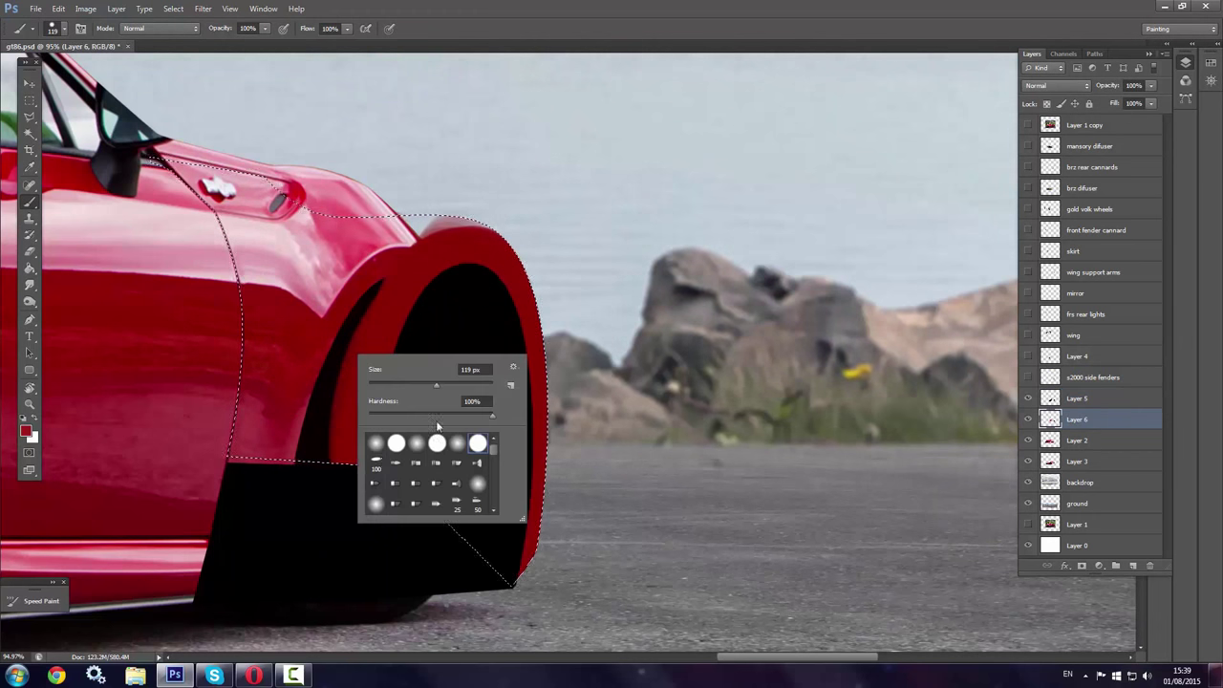
left_click_drag(437, 384, 400, 384)
key("Return")
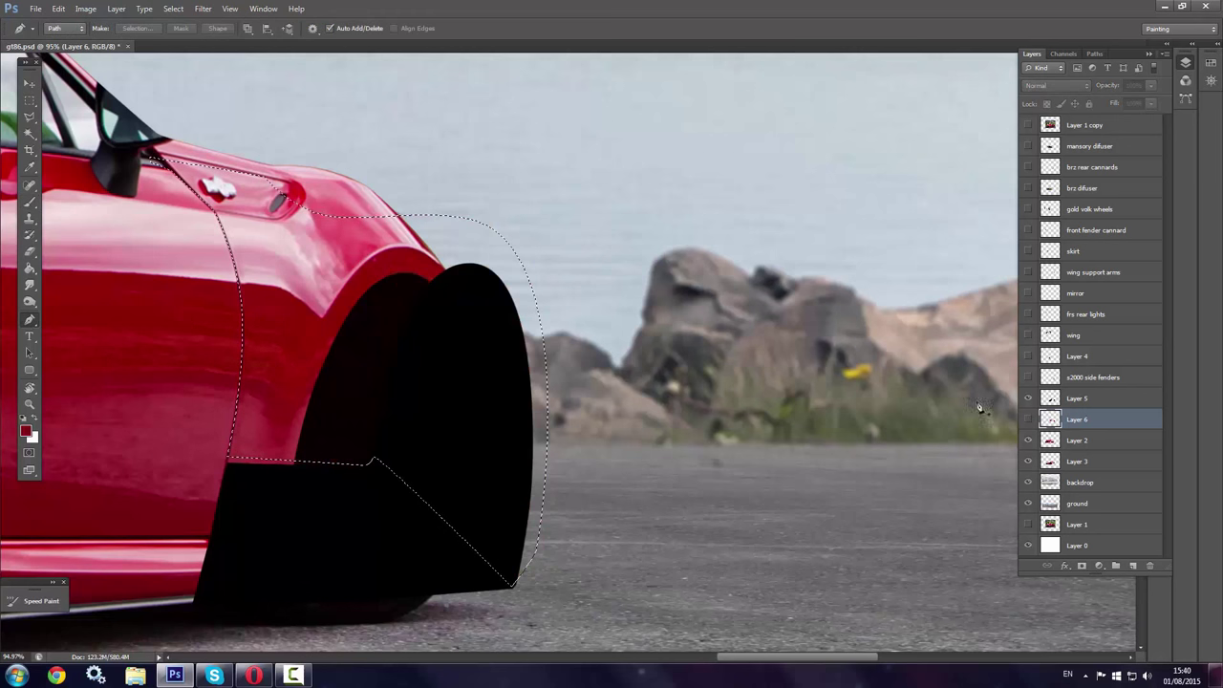
left_click_drag(469, 243, 526, 244)
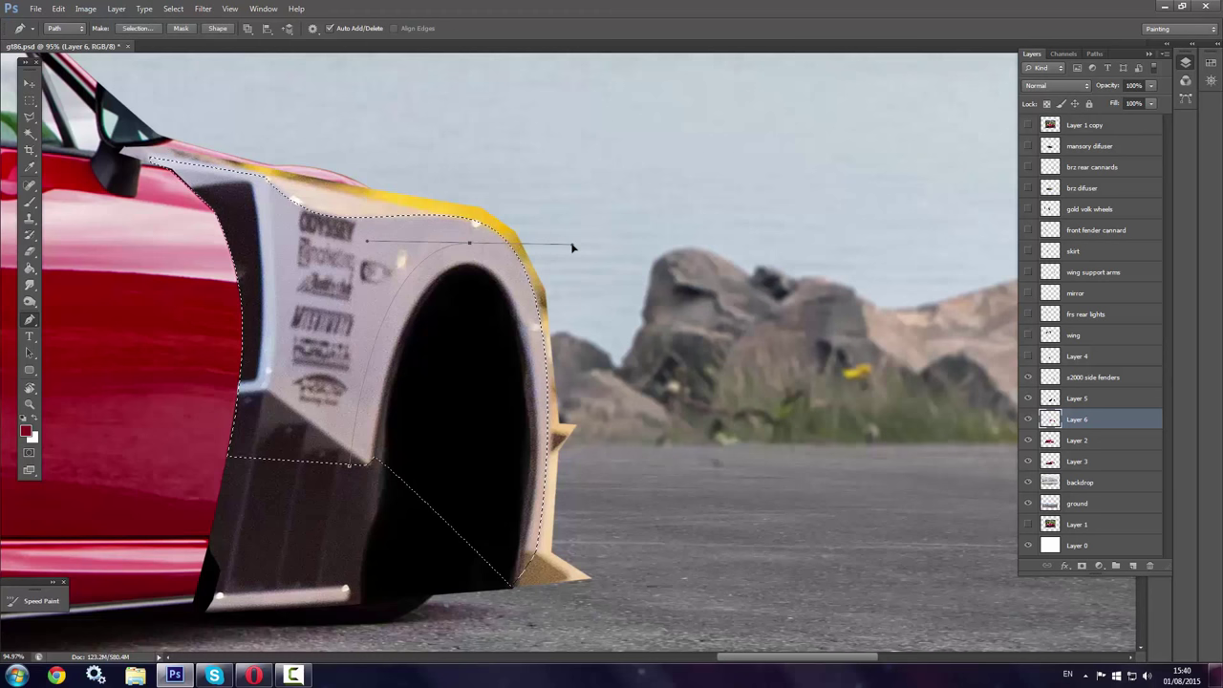
left_click_drag(550, 527, 549, 562)
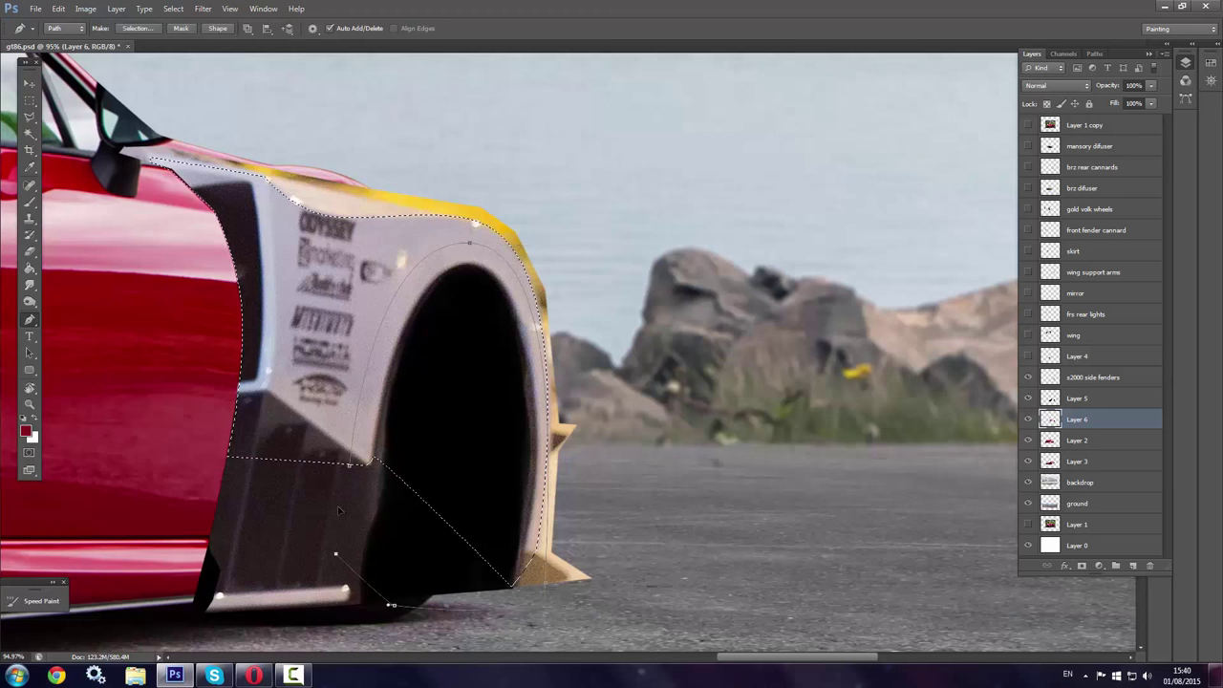
key("b")
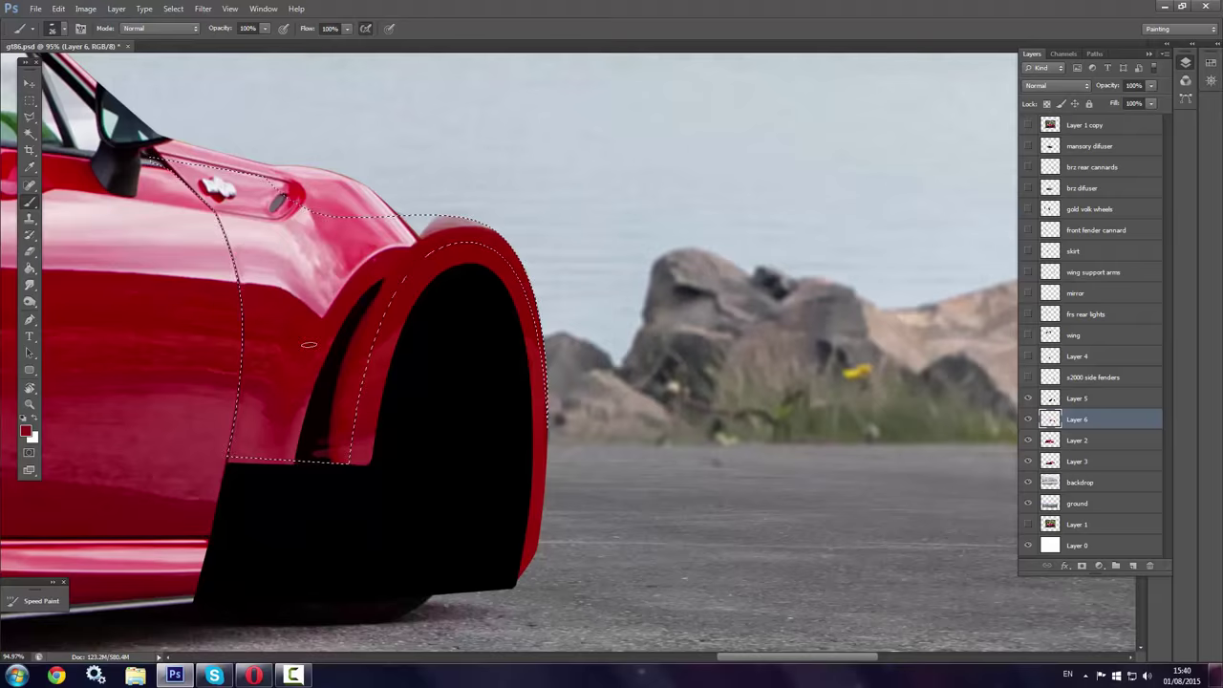
key("r")
left_click_drag(573, 287, 612, 439)
right_click(475, 387)
key("Escape")
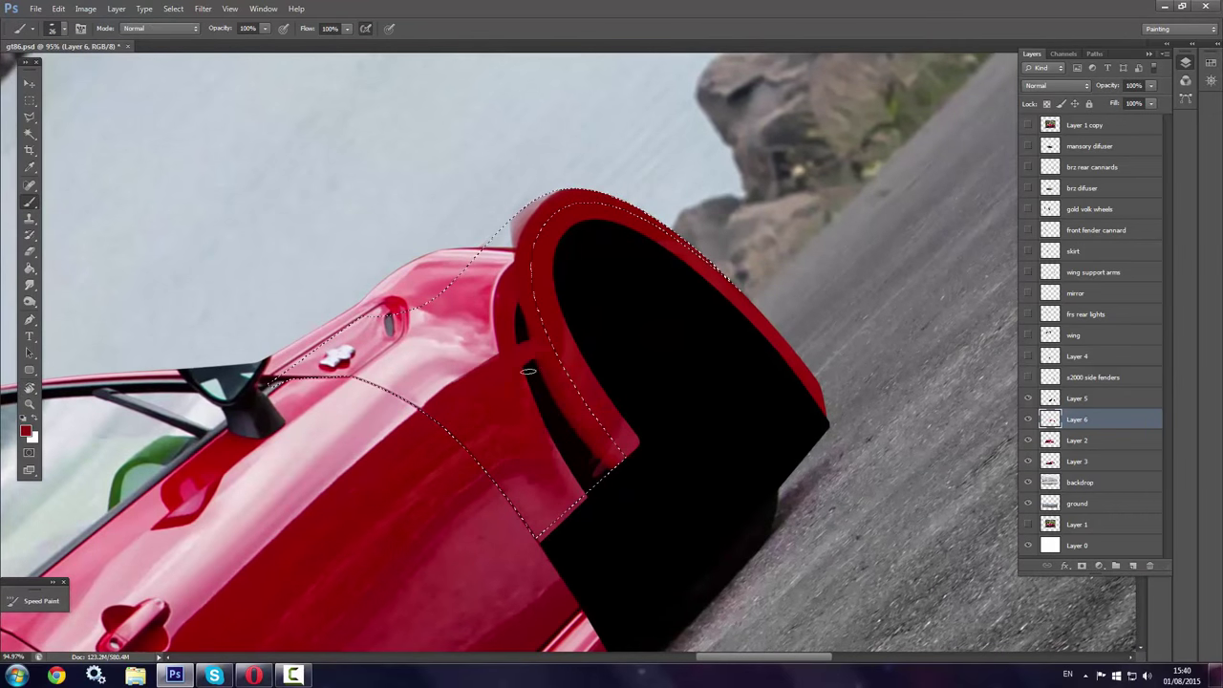
Paint body red over the black below the fender edge, returning to Layer 6
mouse_move(540, 387)
left_mouse_down()
mouse_move(577, 465)
mouse_move(554, 516)
left_mouse_up()
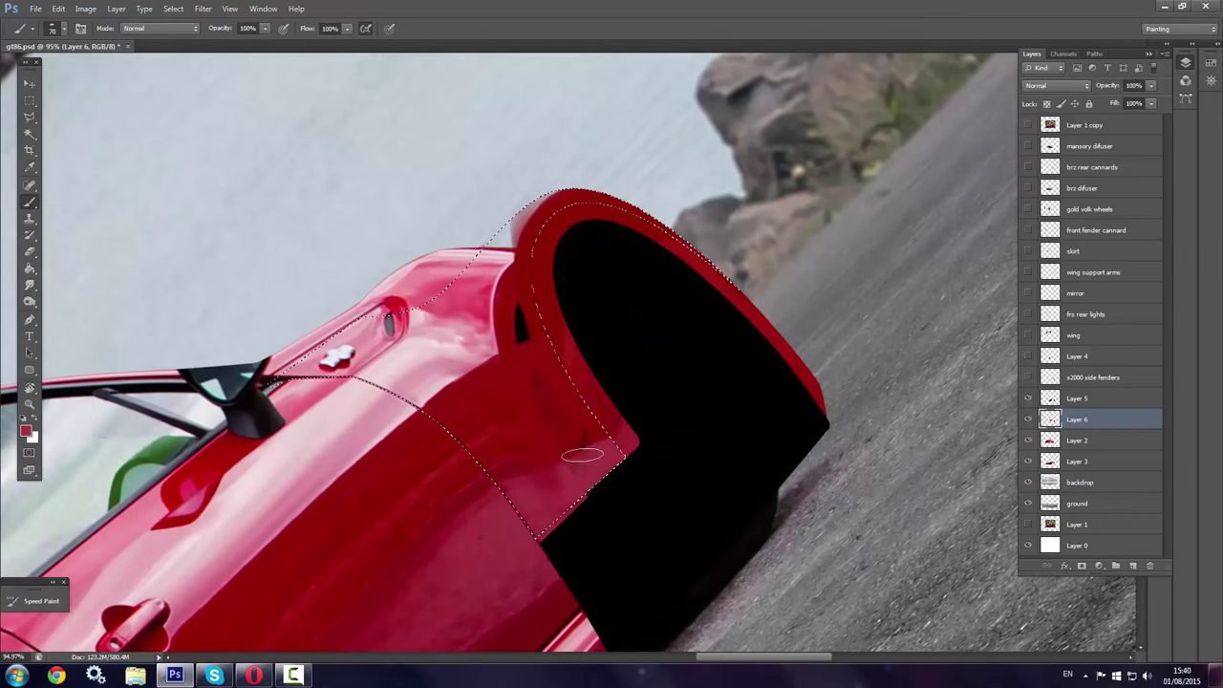
right_click(553, 516)
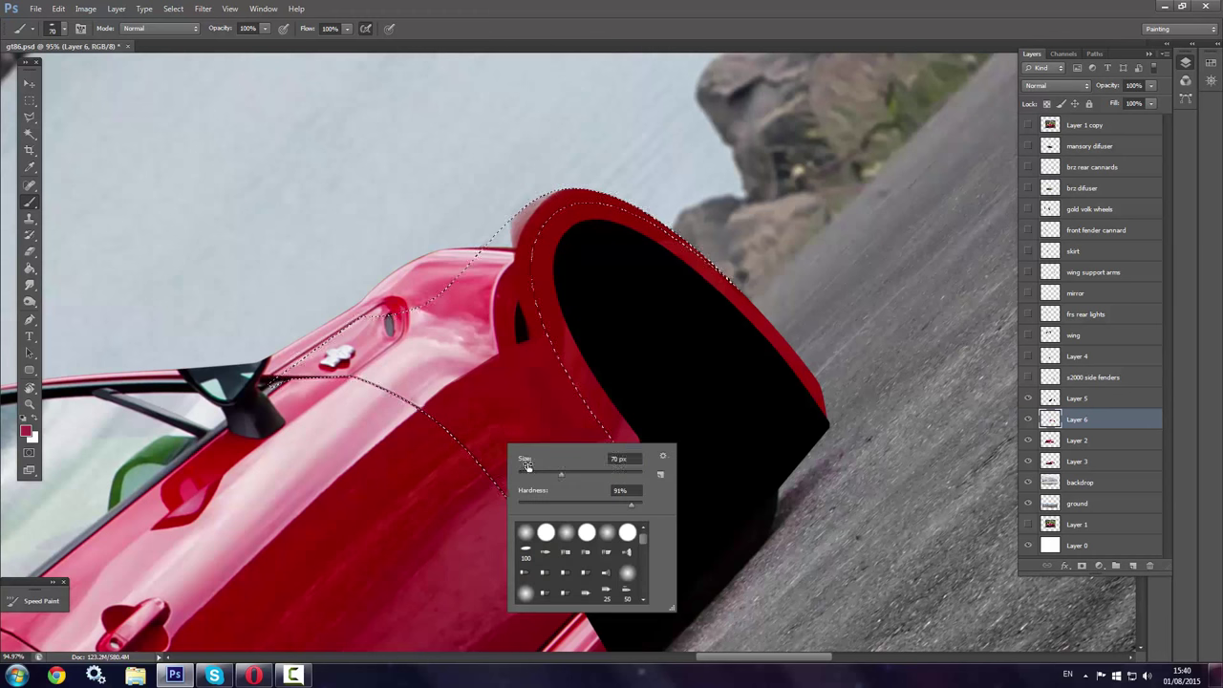
key("Return")
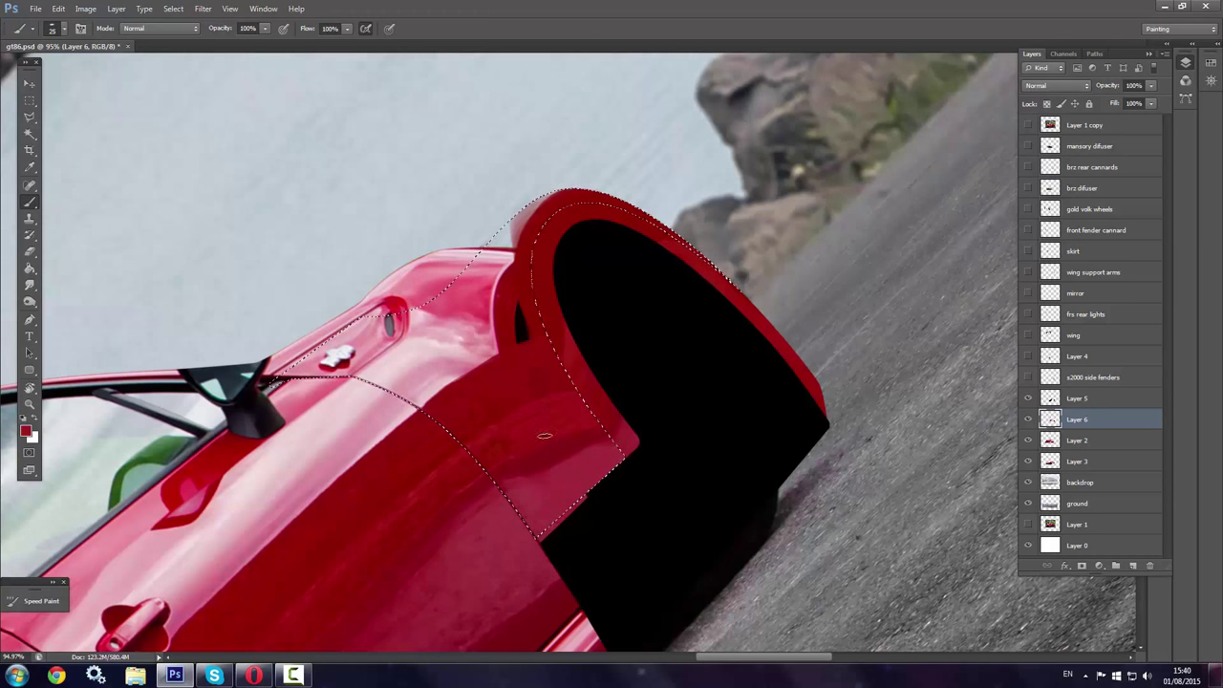
key("s")
key("alt+bracketleft")
key("alt+bracketright")
key("alt+bracketright")
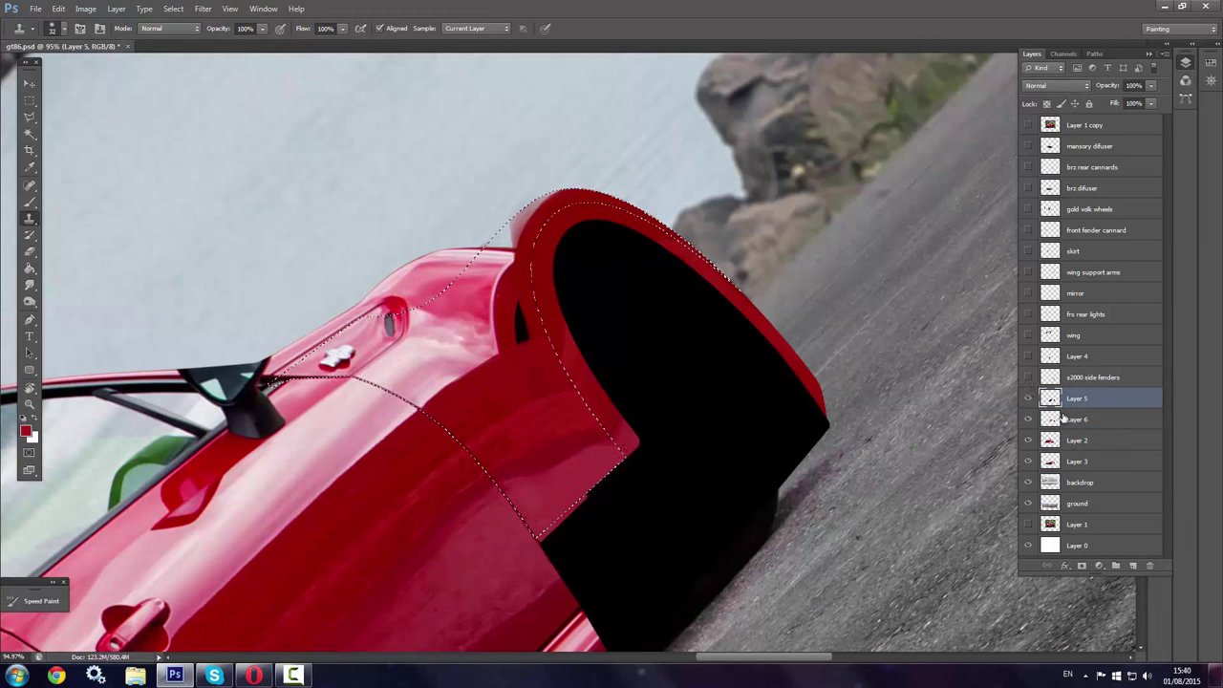
left_click(1064, 416)
Set the Brush tool to a tiny brush size
left_click(29, 202)
right_click(586, 510)
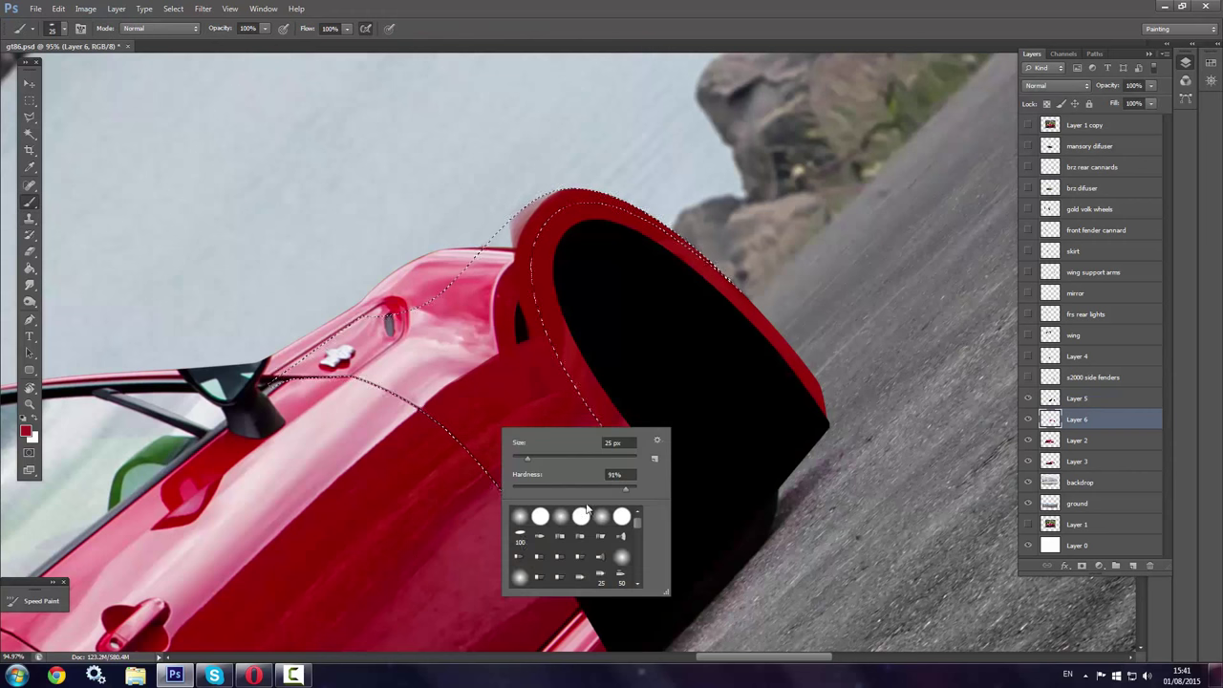
left_click(525, 449)
right_click(588, 414)
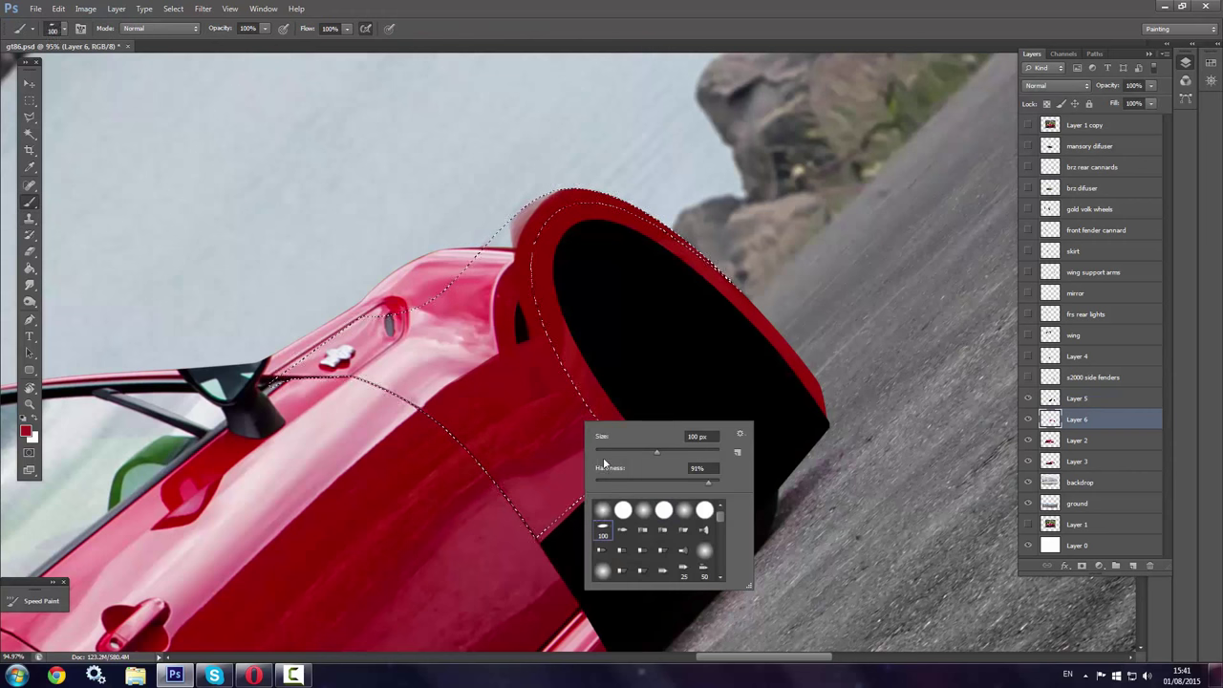
left_click(571, 425)
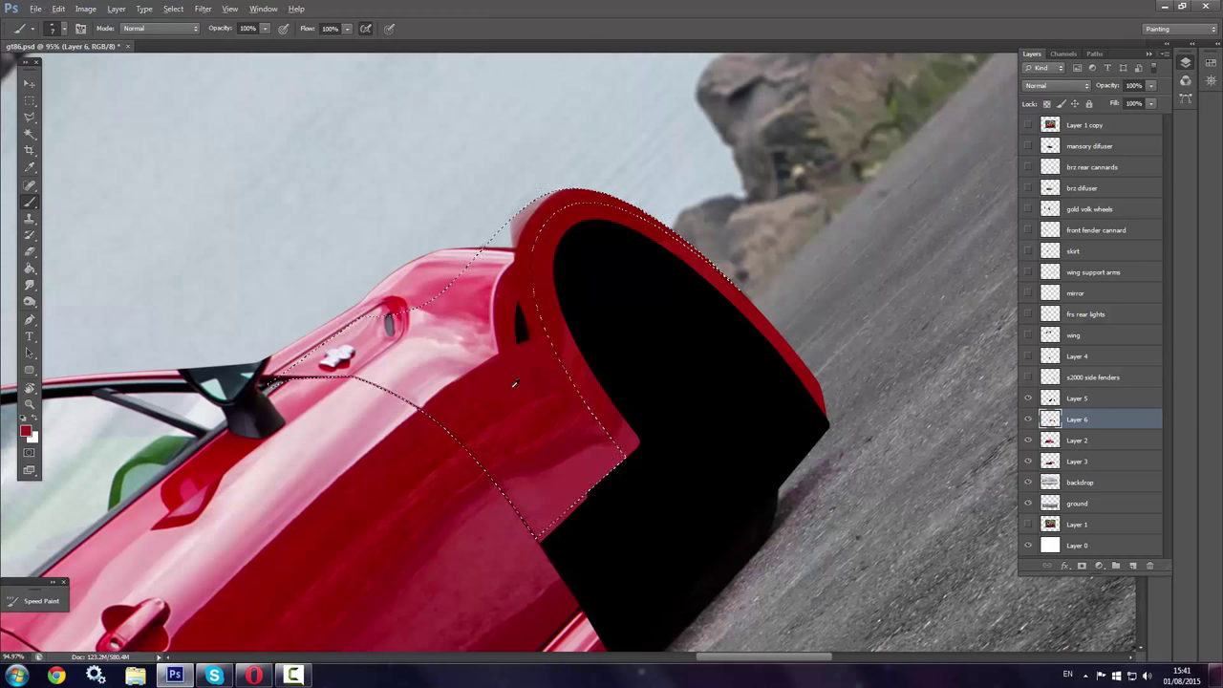
right_click(568, 388)
left_click(542, 386)
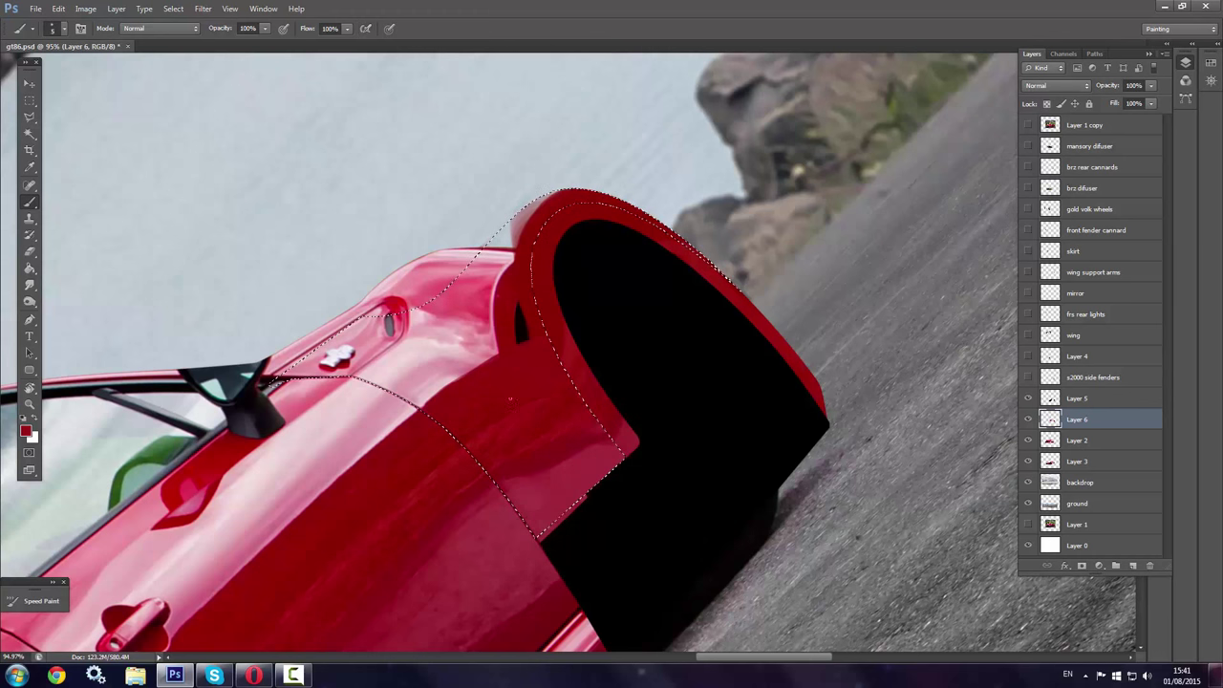
Paint light pink highlights across the fender with a soft brush
left_click(437, 355, "alt")
right_click(459, 378)
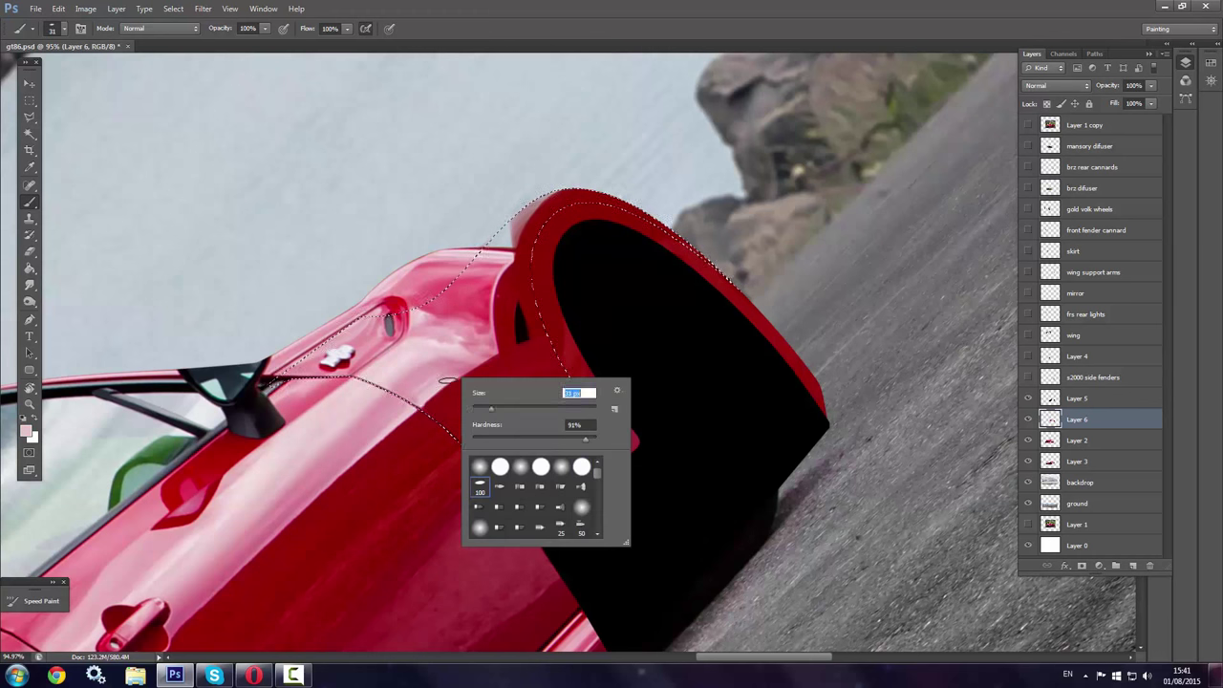
left_click(538, 334)
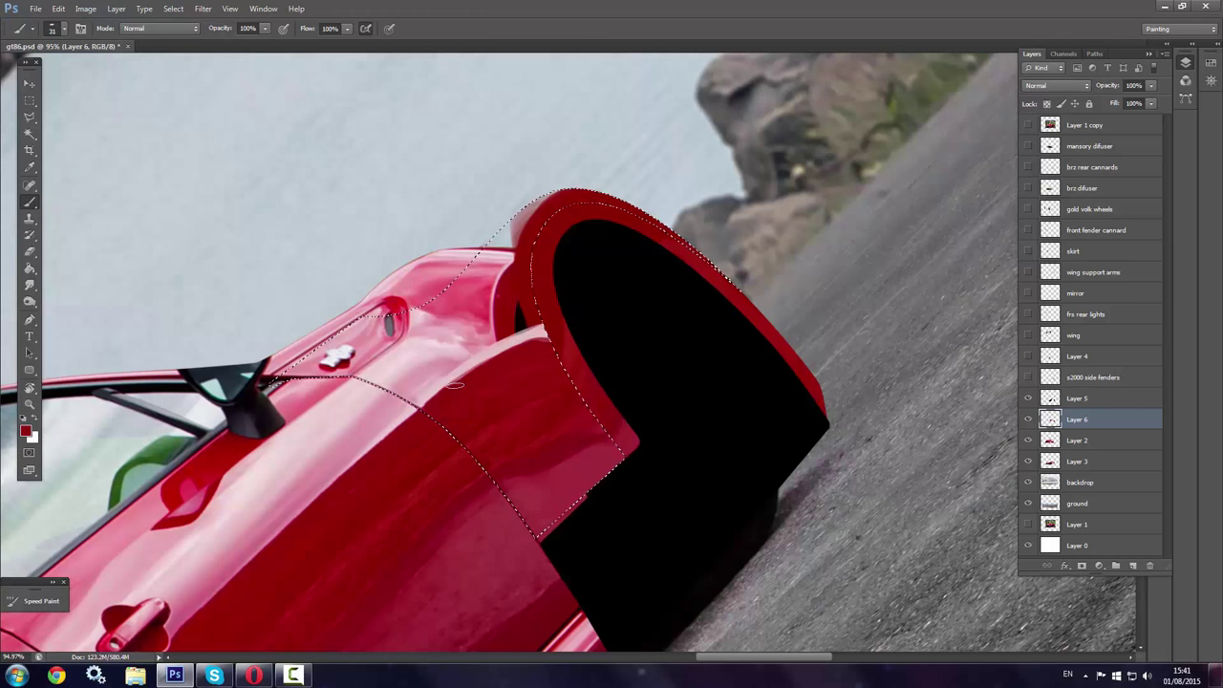
right_click(444, 359)
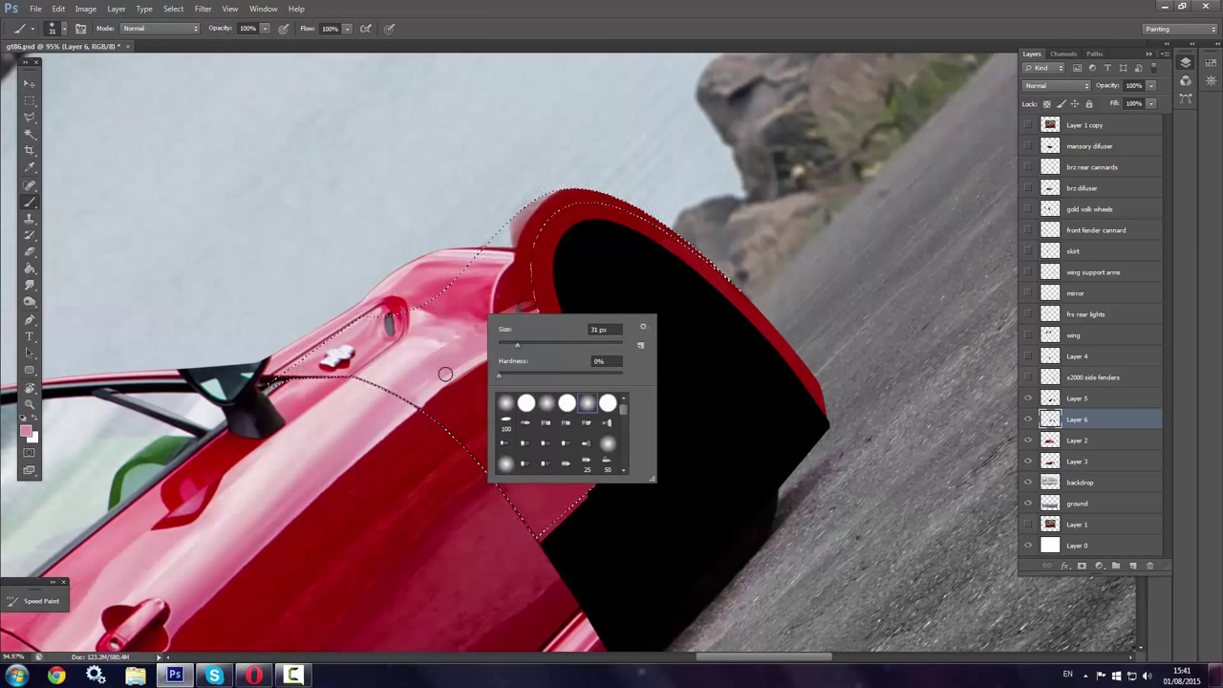
left_click(468, 339)
left_click(410, 341, "alt")
left_click_drag(430, 325, 512, 282)
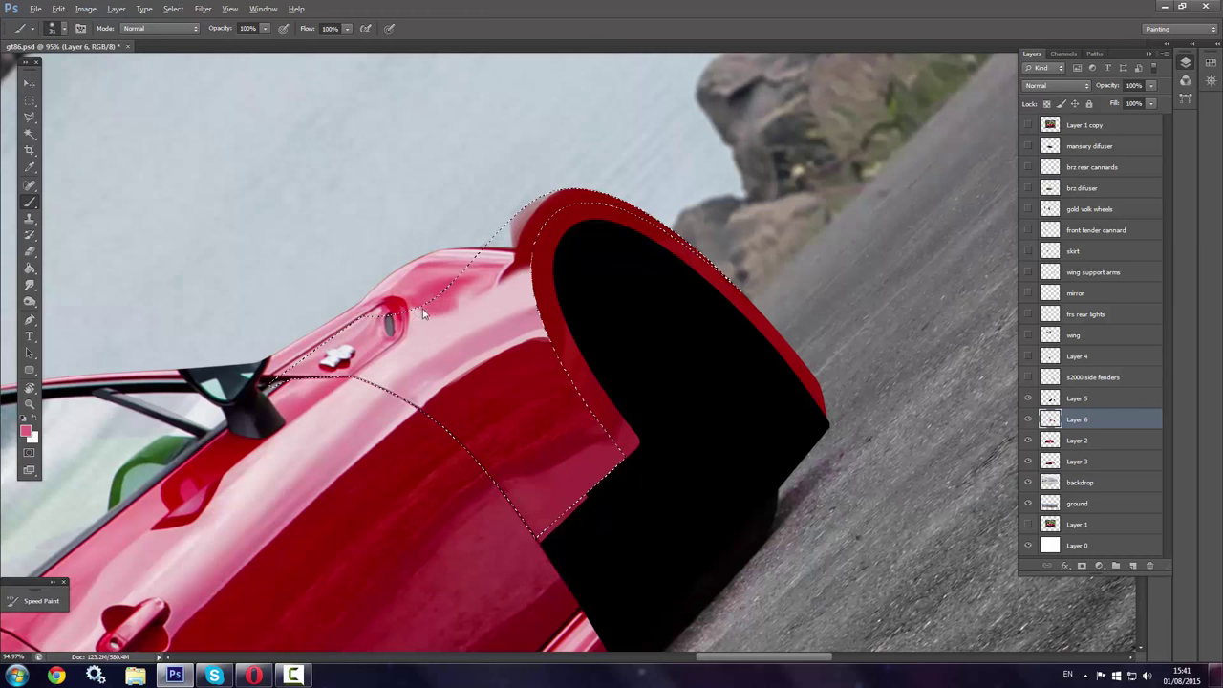
Toggle Layer 6 visibility to compare the fender before and after
right_click(442, 336)
left_click(528, 297)
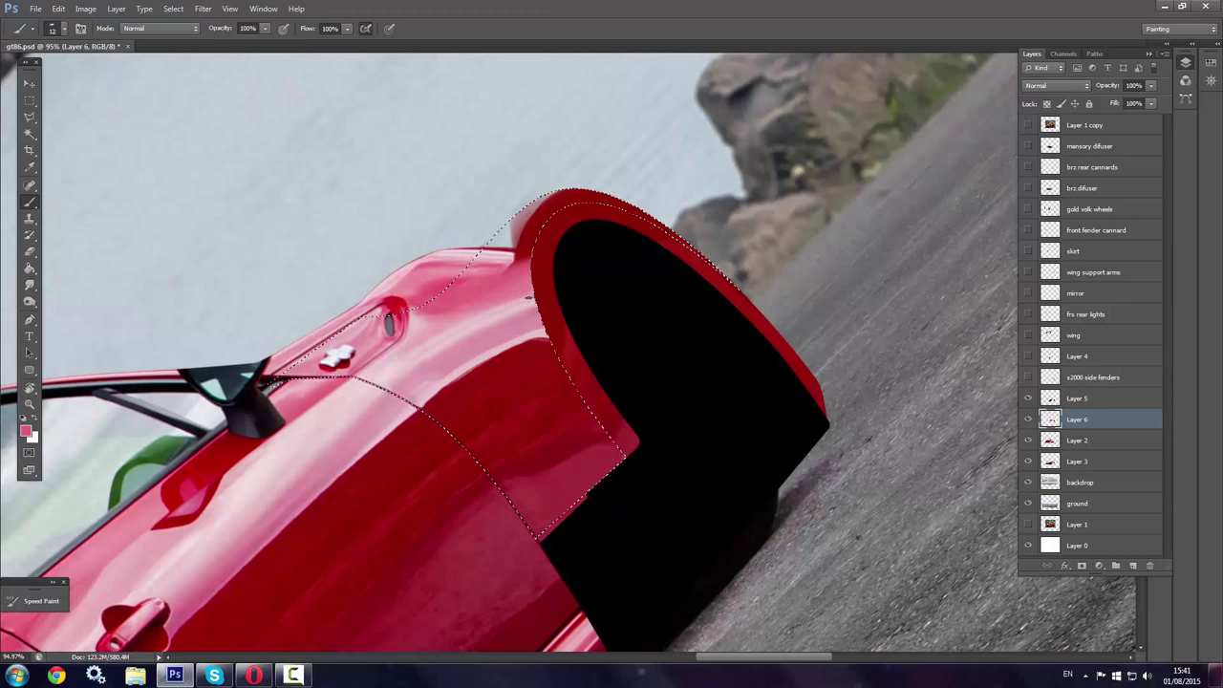
right_click(528, 298)
left_click(490, 291)
left_click(1028, 419)
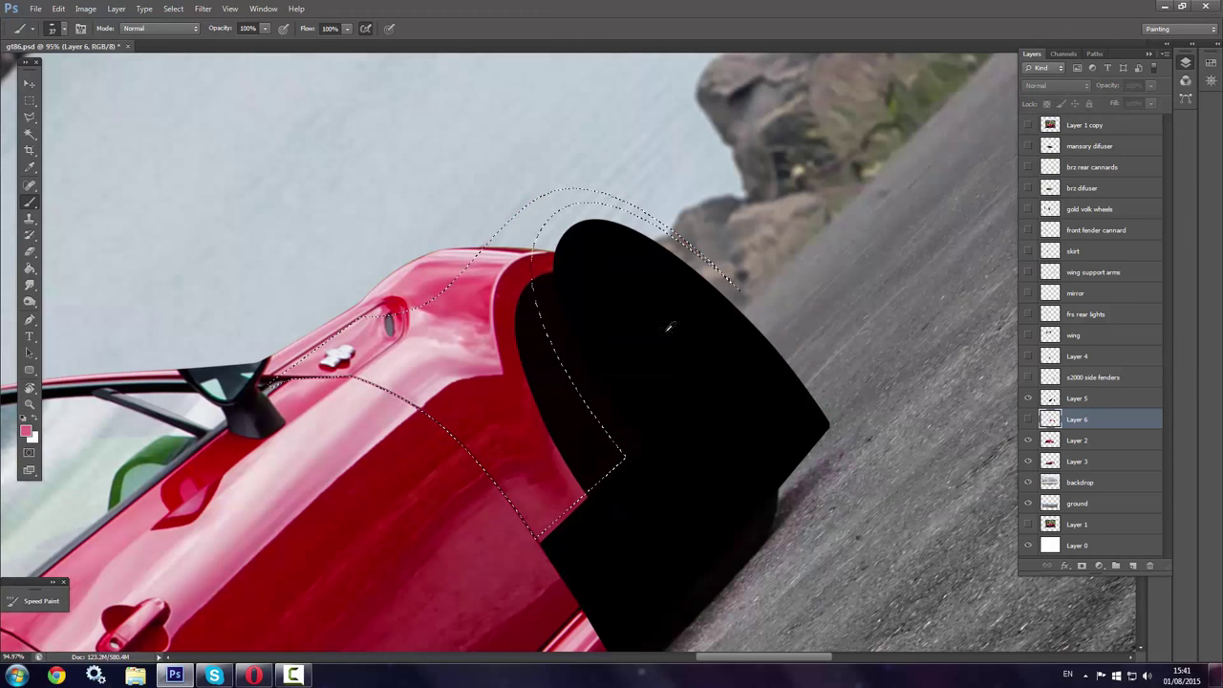
left_click(1029, 419)
right_click(491, 274)
left_click(538, 256)
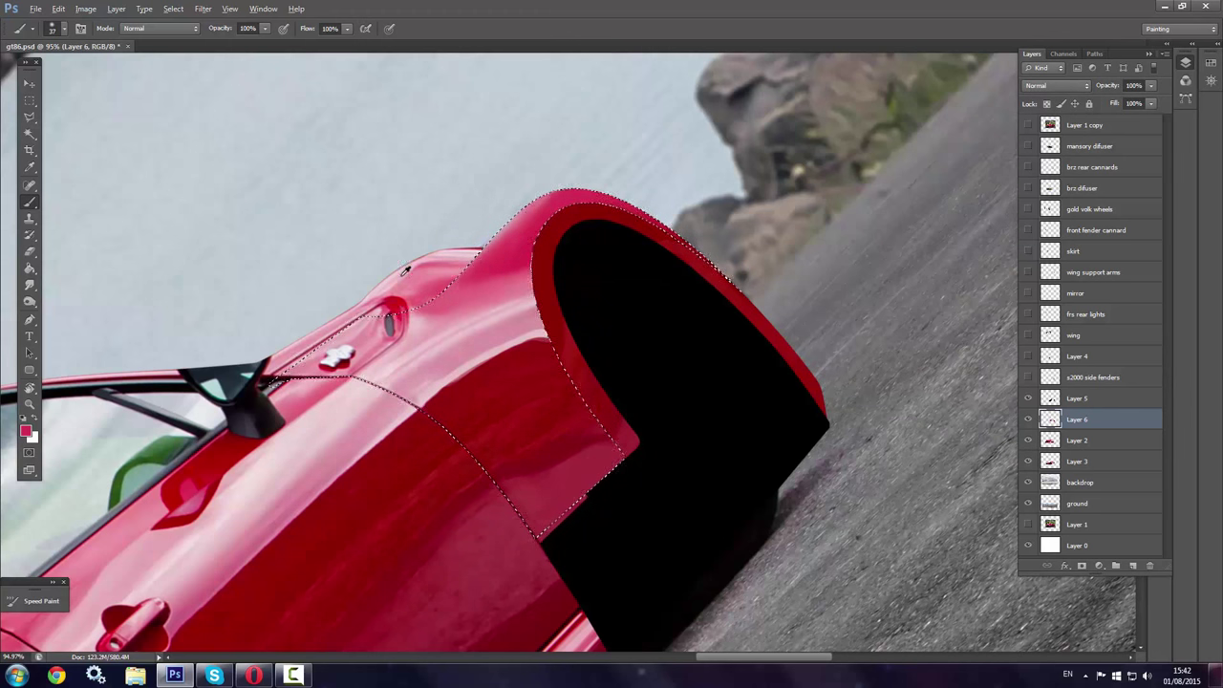
With a 19 px brush and no selection, paint a pale pink upper fender highlight
right_click(563, 213)
left_click_drag(595, 224, 585, 223)
left_click(484, 256)
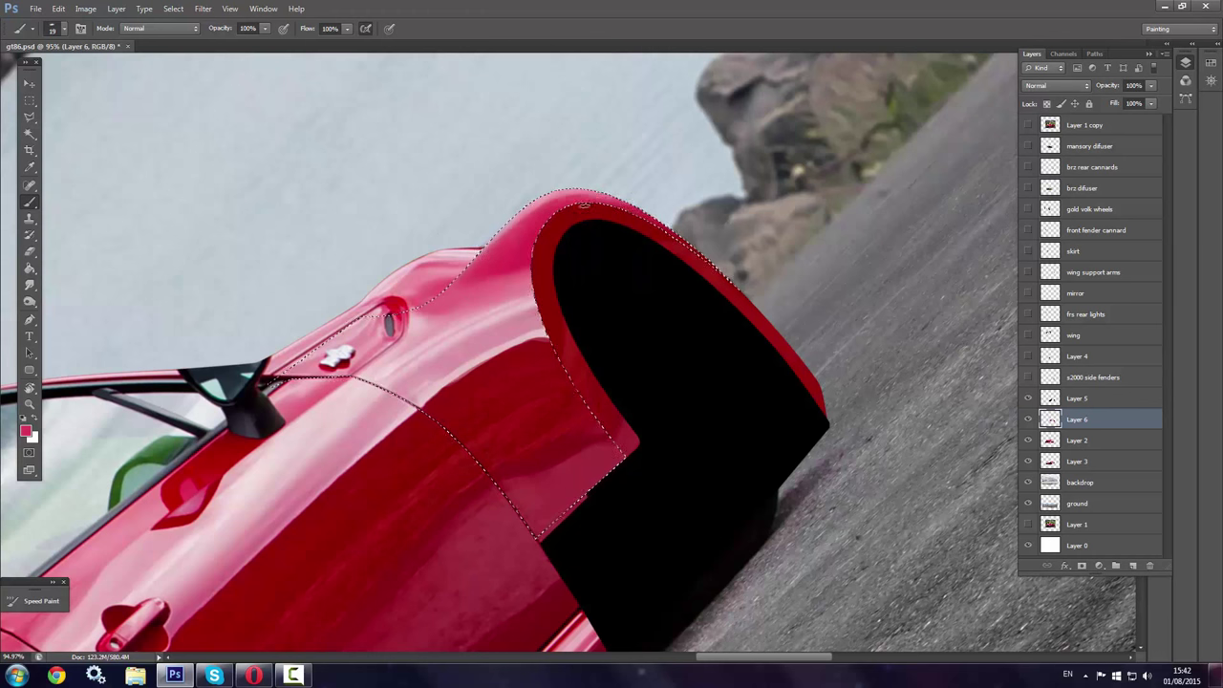
key("ctrl+d")
left_click(440, 283, "alt")
left_click_drag(464, 283, 406, 334)
left_click(30, 321)
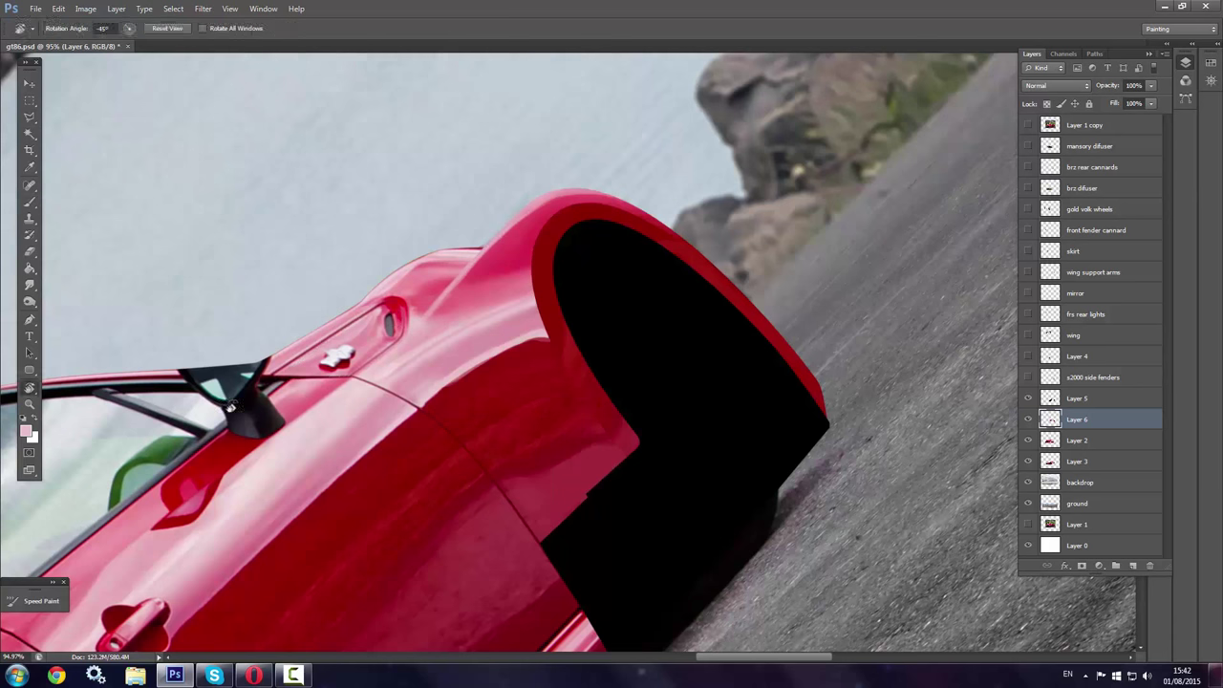
Trace the fender's top edge as a selection and use a soft 25 px brush
left_click(390, 330)
left_click(413, 302)
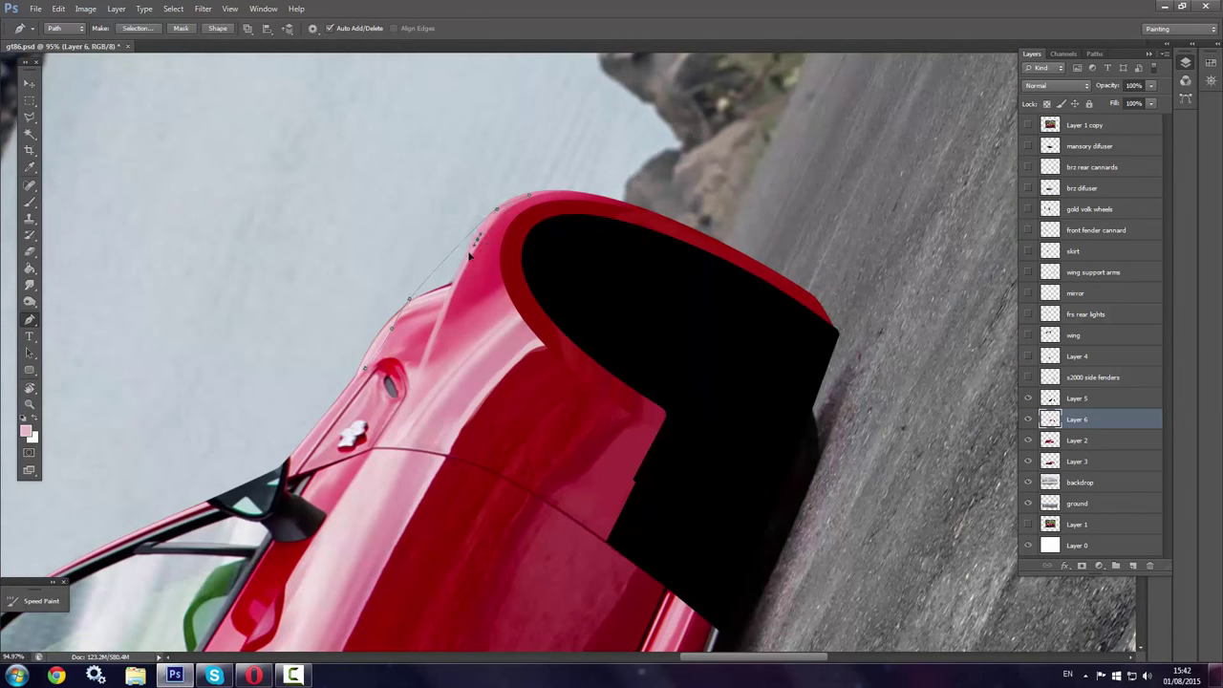
left_click(137, 28)
key("Return")
key("b")
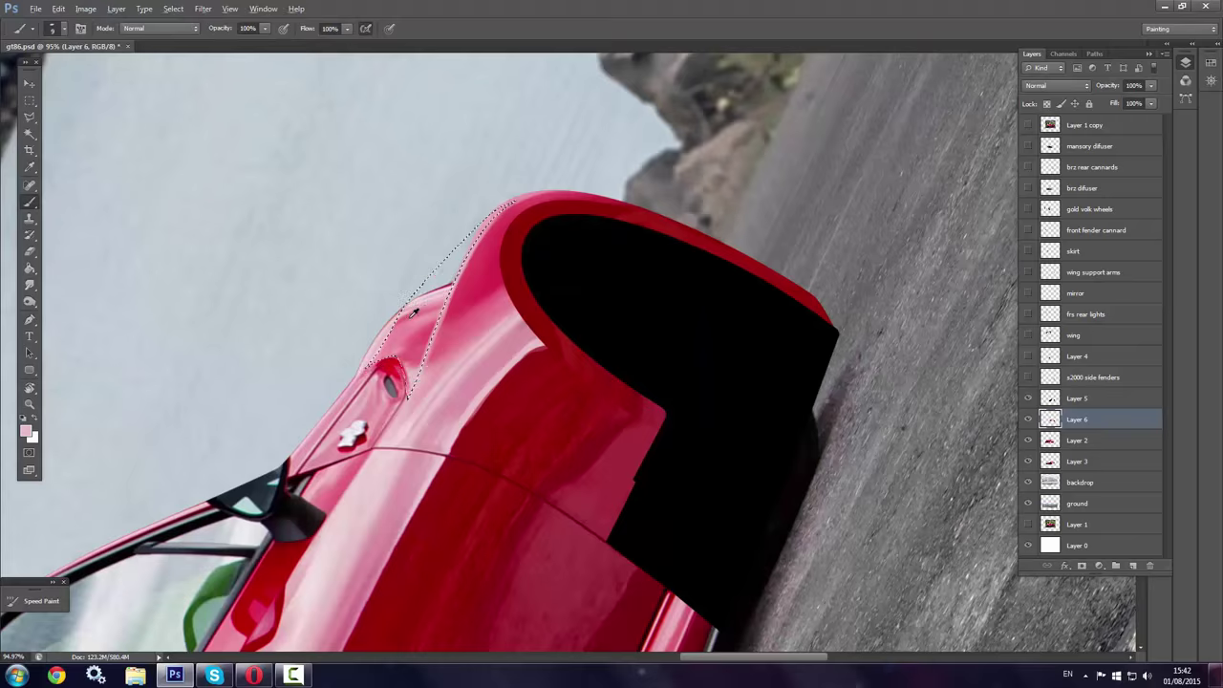
right_click(403, 304)
key("Escape")
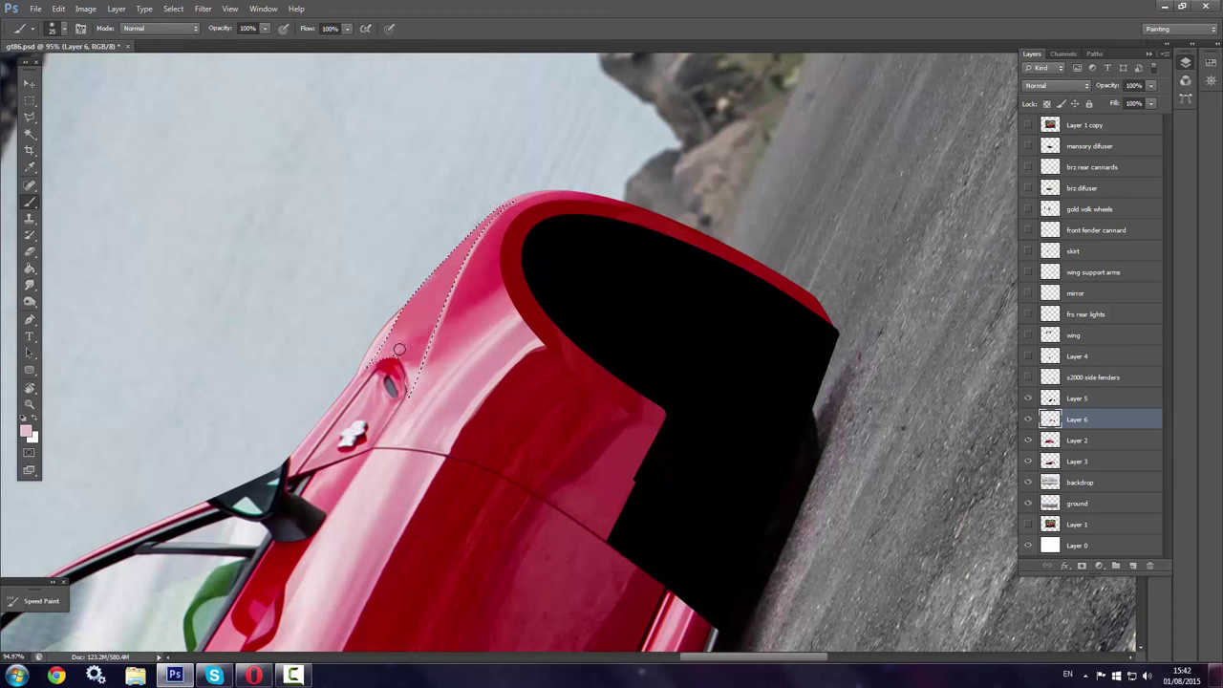
right_click(468, 323)
key("Escape")
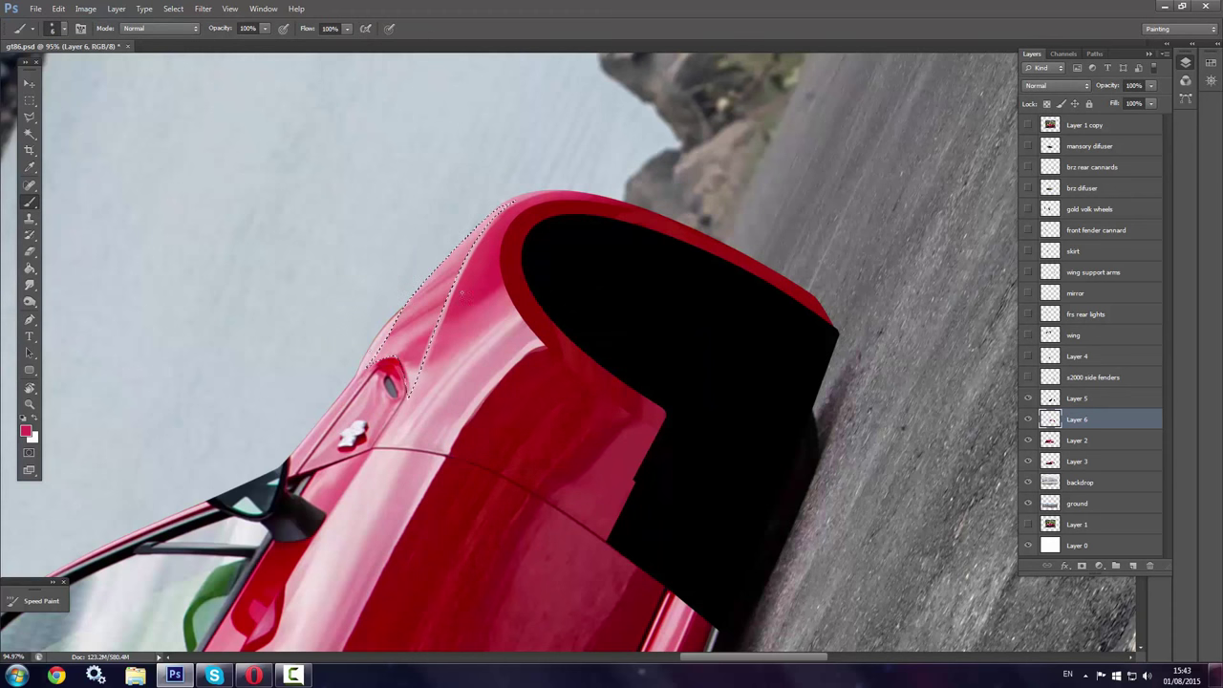
key("ctrl+d")
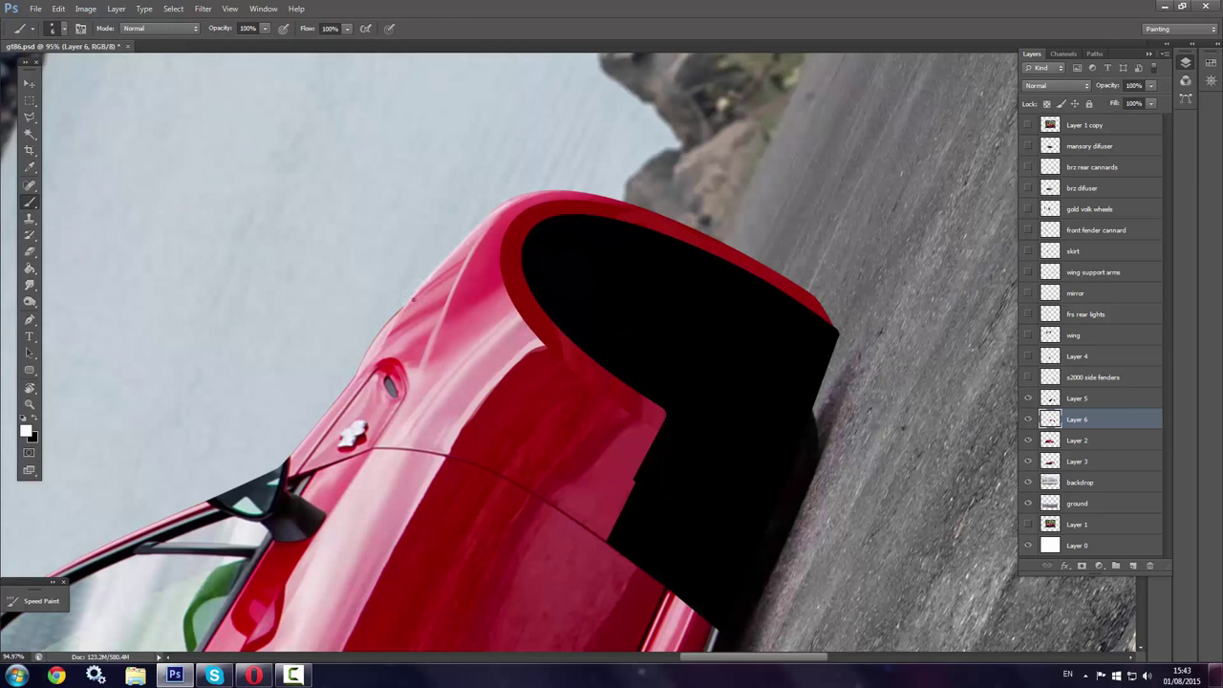
Tilt the canvas view, pick a pale pink colour, then rotate the view back level
key("r")
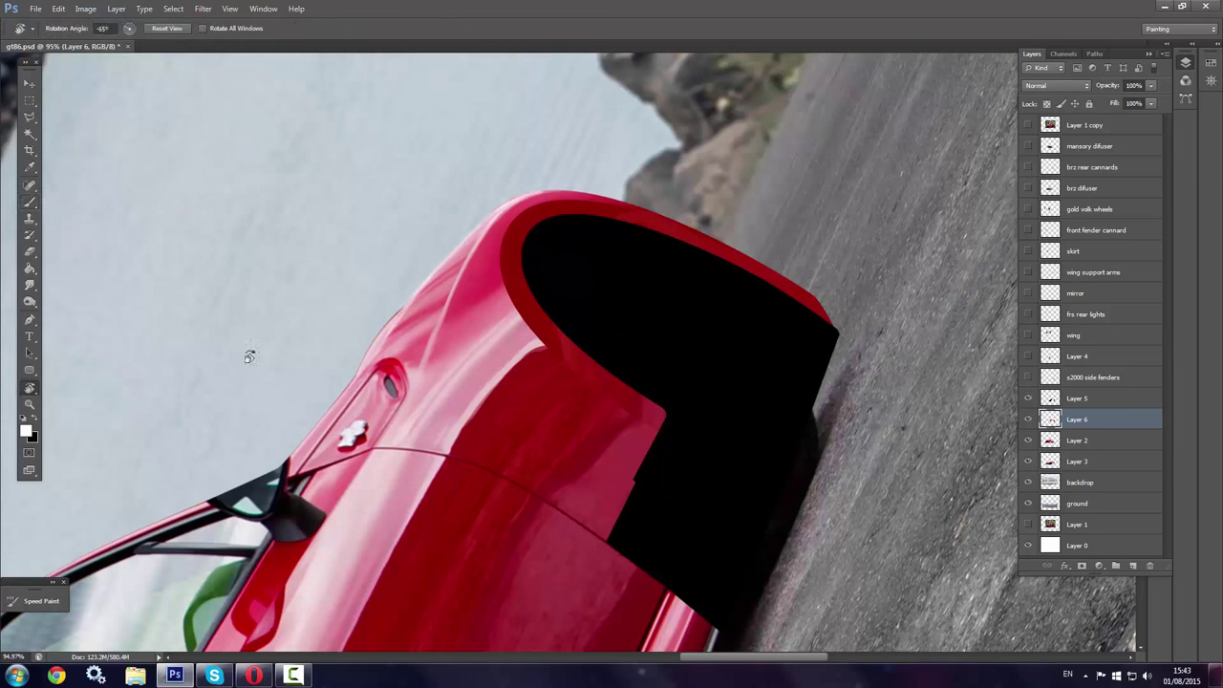
left_click_drag(251, 349, 404, 256)
right_click(435, 262)
left_click(440, 382, "alt")
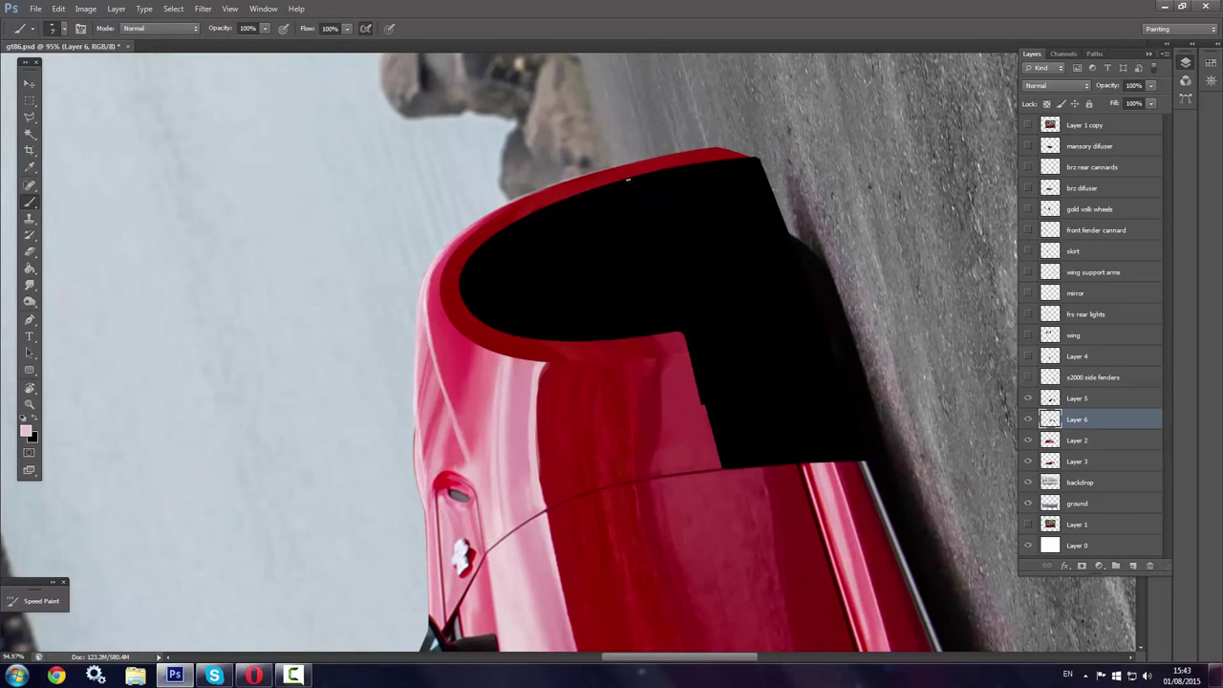
key("r")
left_click_drag(628, 179, 702, 168)
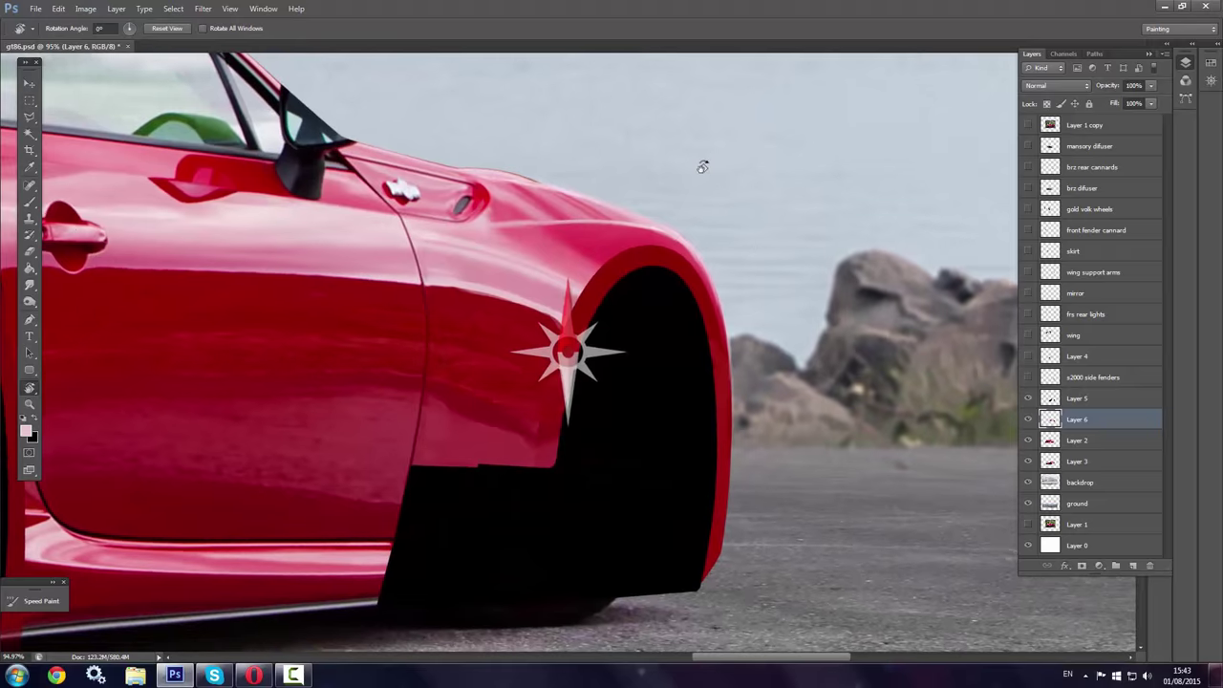
Set a 26 px brush and preview the s2000 side fenders layer
key("b")
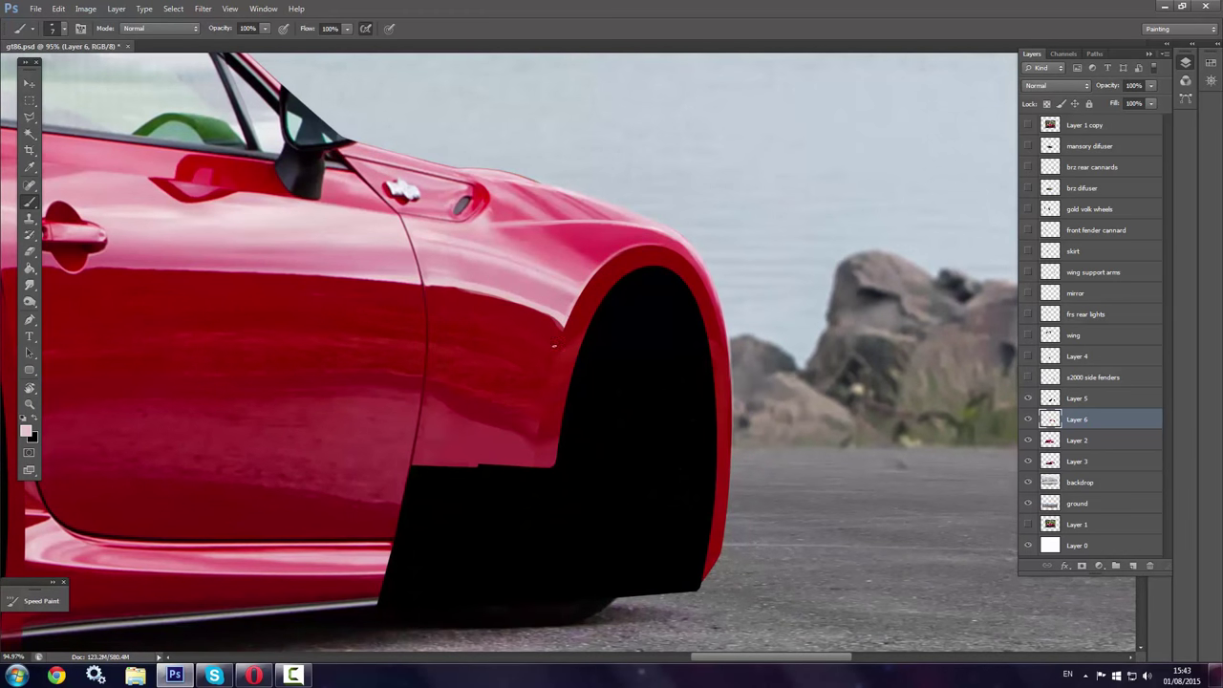
right_click(542, 390)
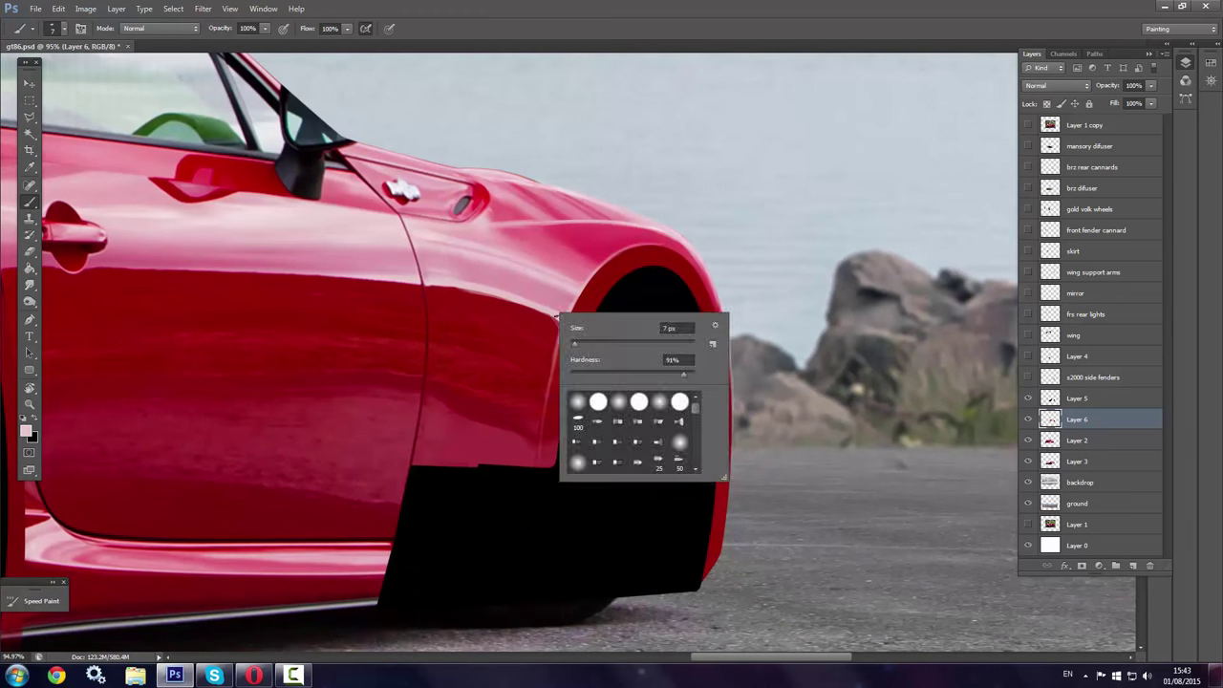
key("Return")
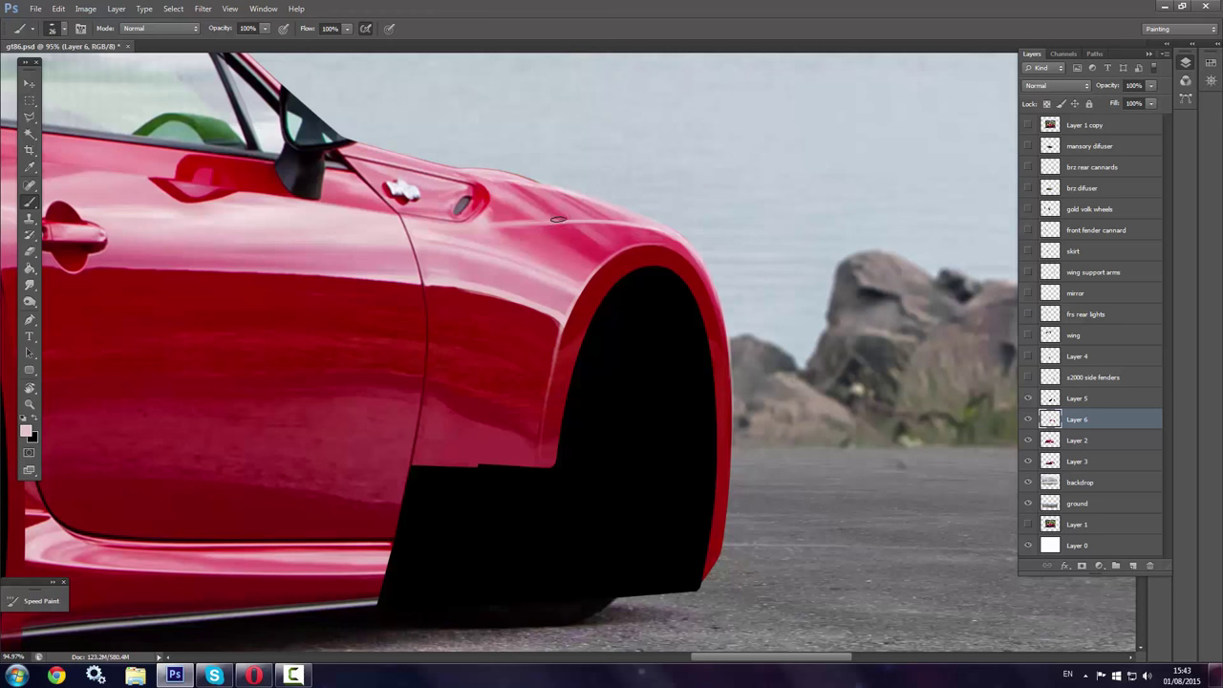
left_click(1028, 377)
left_click(1029, 376)
Outline the front side vent path, checking against the s2000 side fenders reference
key("p")
left_click(1028, 376)
left_click(1029, 377)
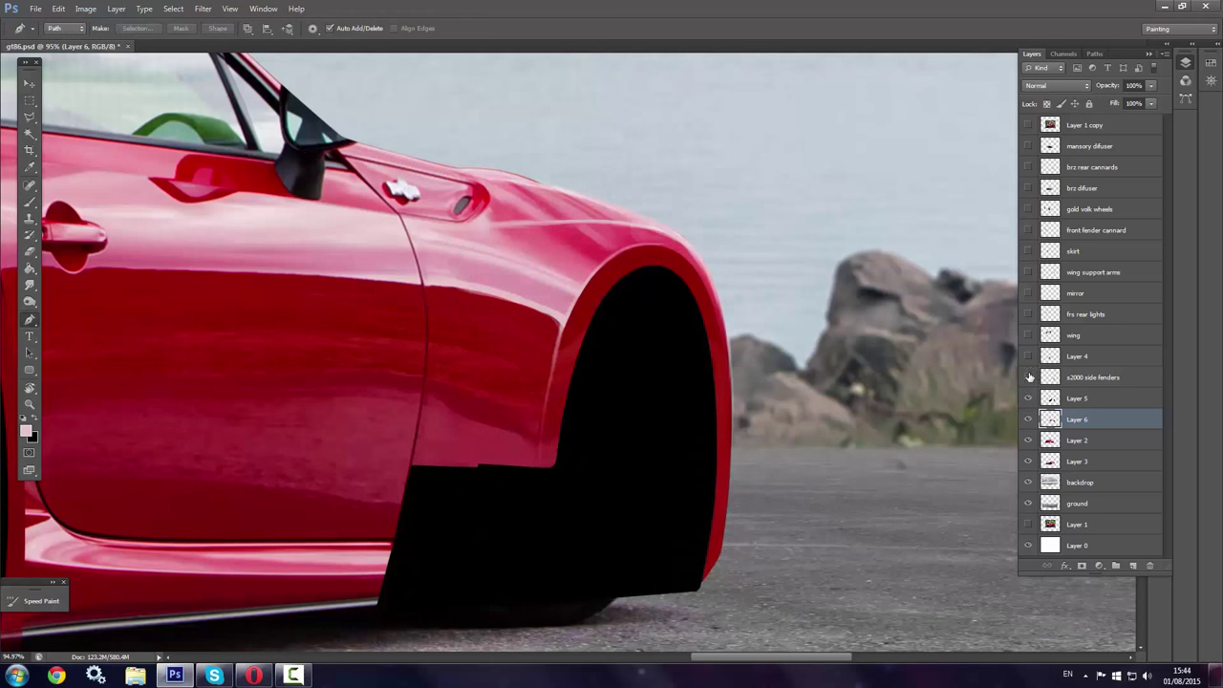
left_click(1028, 376)
left_click(1028, 376)
left_click(456, 223)
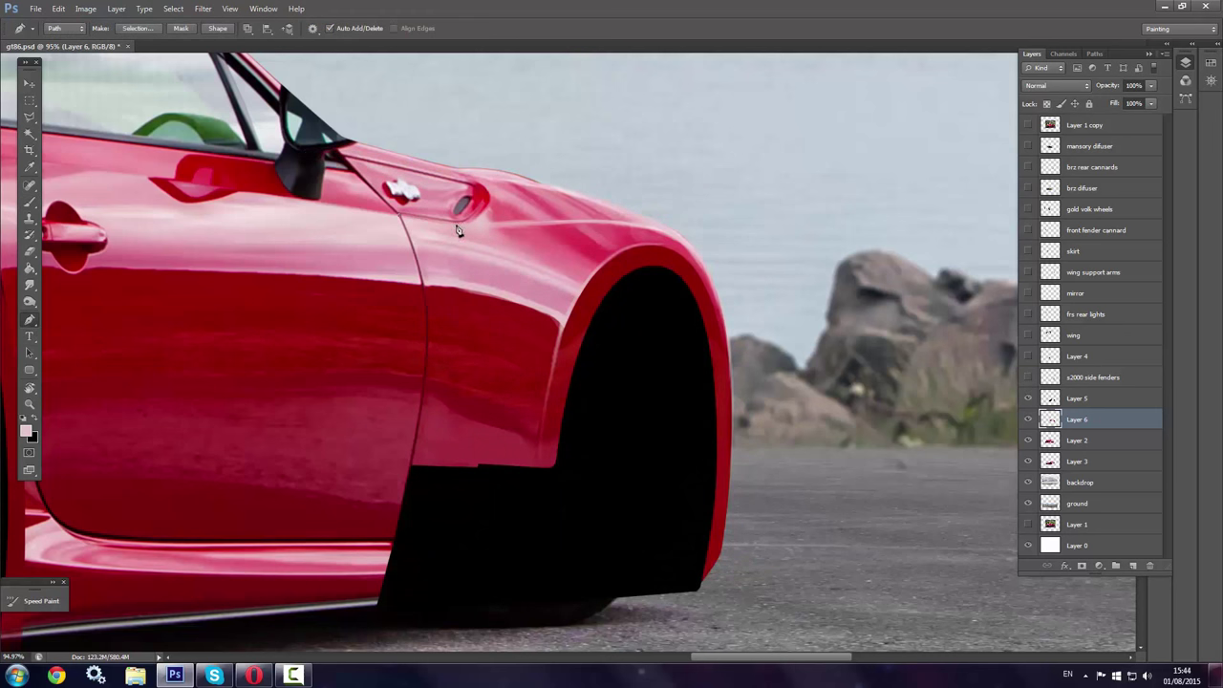
left_click(1029, 376)
left_click(1050, 419)
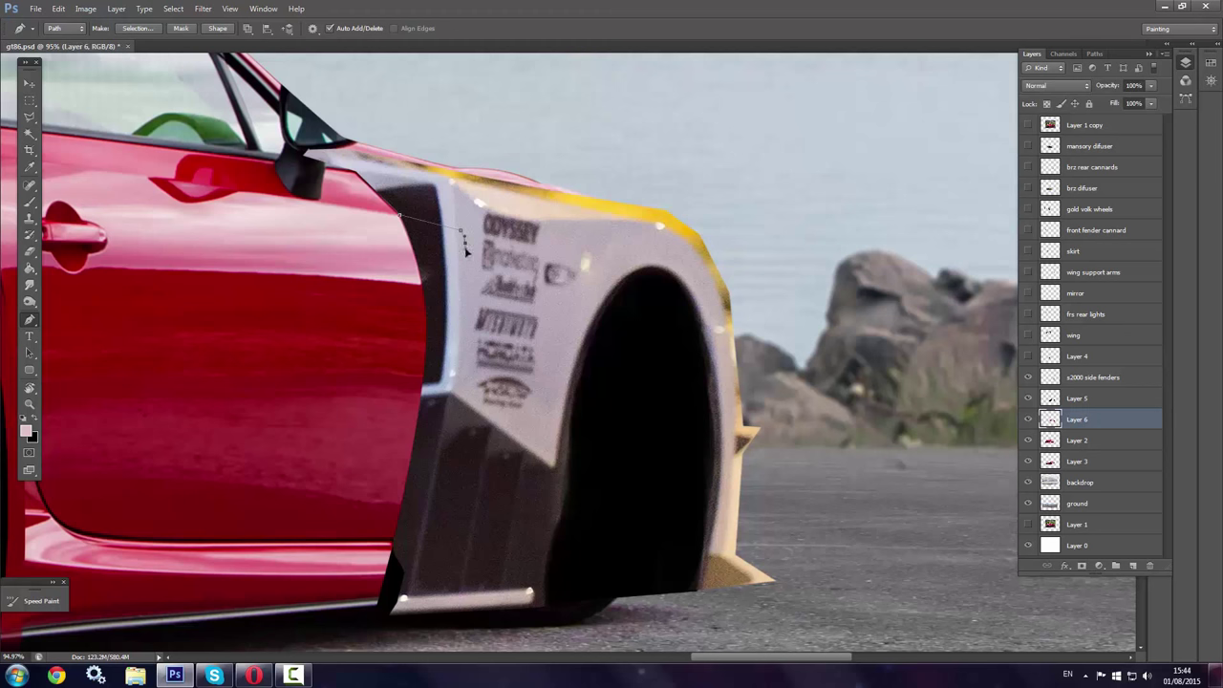
left_click(1028, 379)
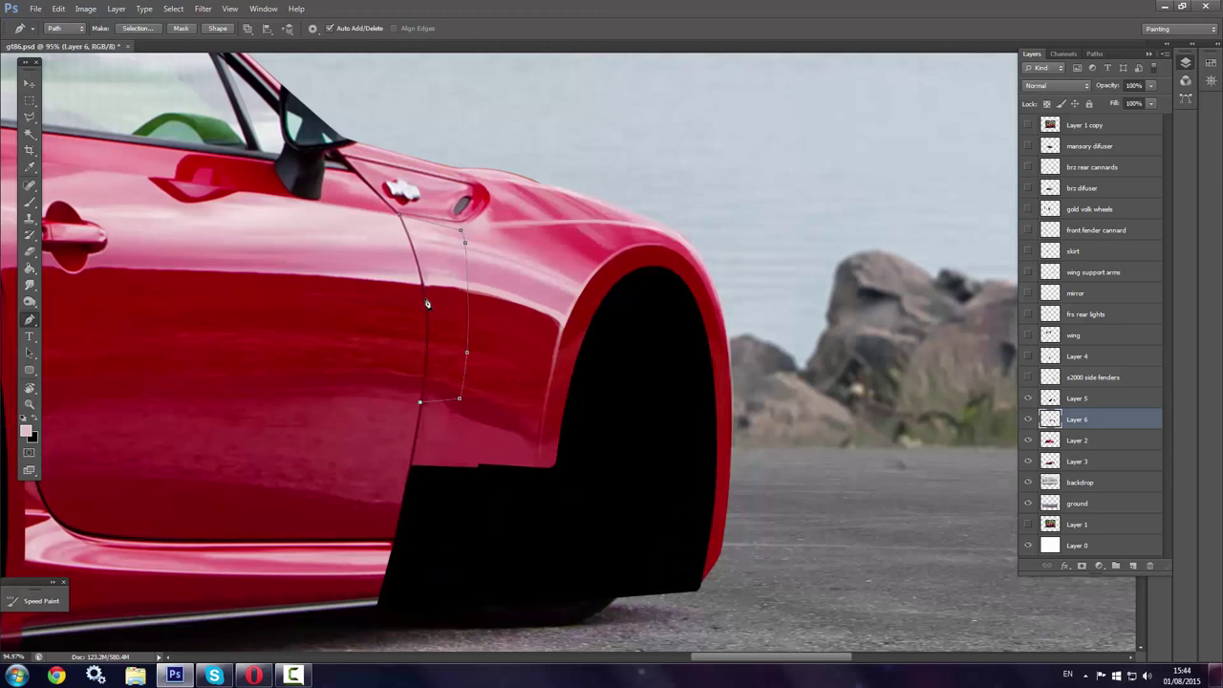
Load the vent outline as a selection and fill the vent strip with dark red
left_click(138, 28)
key("Return")
key("b")
right_click(451, 374)
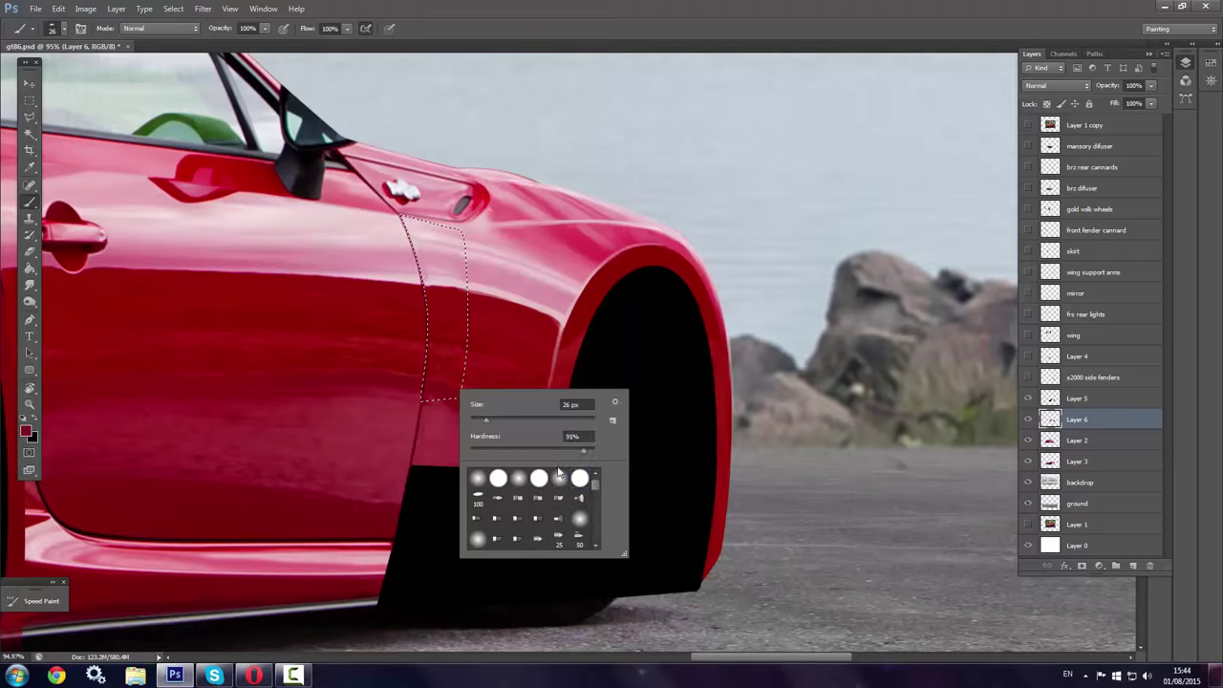
left_click_drag(439, 229, 454, 383)
left_click(30, 319)
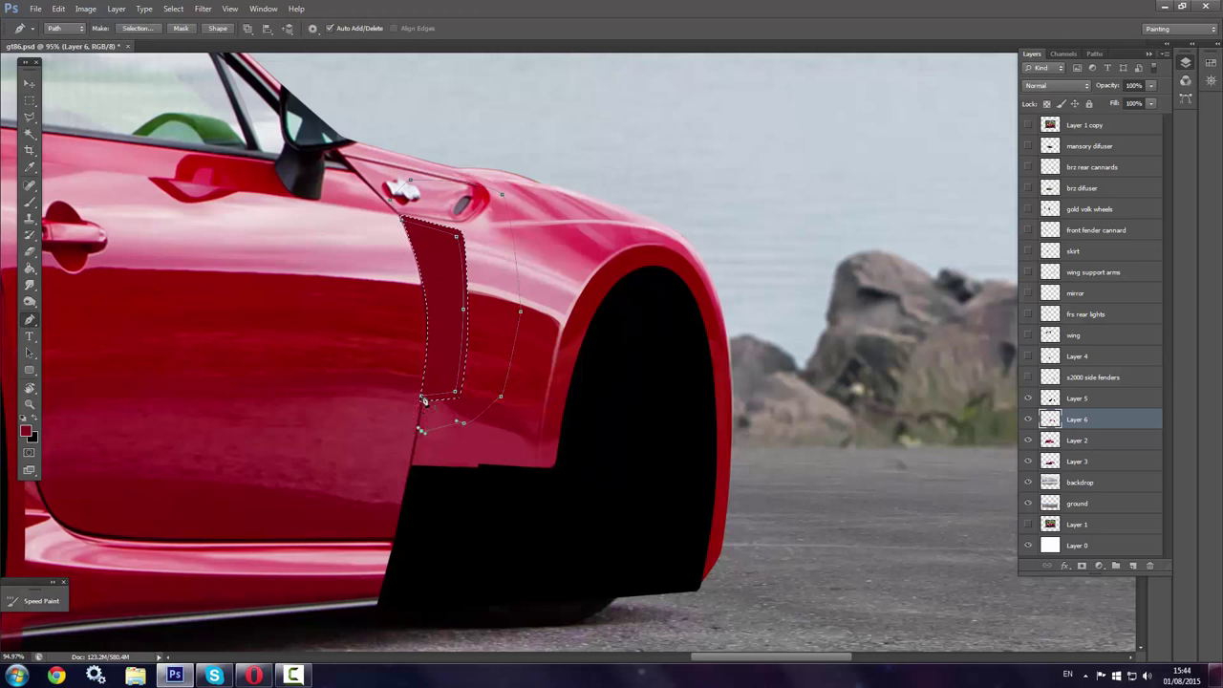
Reselect the vent strip and shade it darker with a 166 px brush
left_click(138, 29)
key("Return")
key("b")
right_click(531, 359)
left_click_drag(604, 386, 622, 386)
left_click_drag(445, 248, 482, 320)
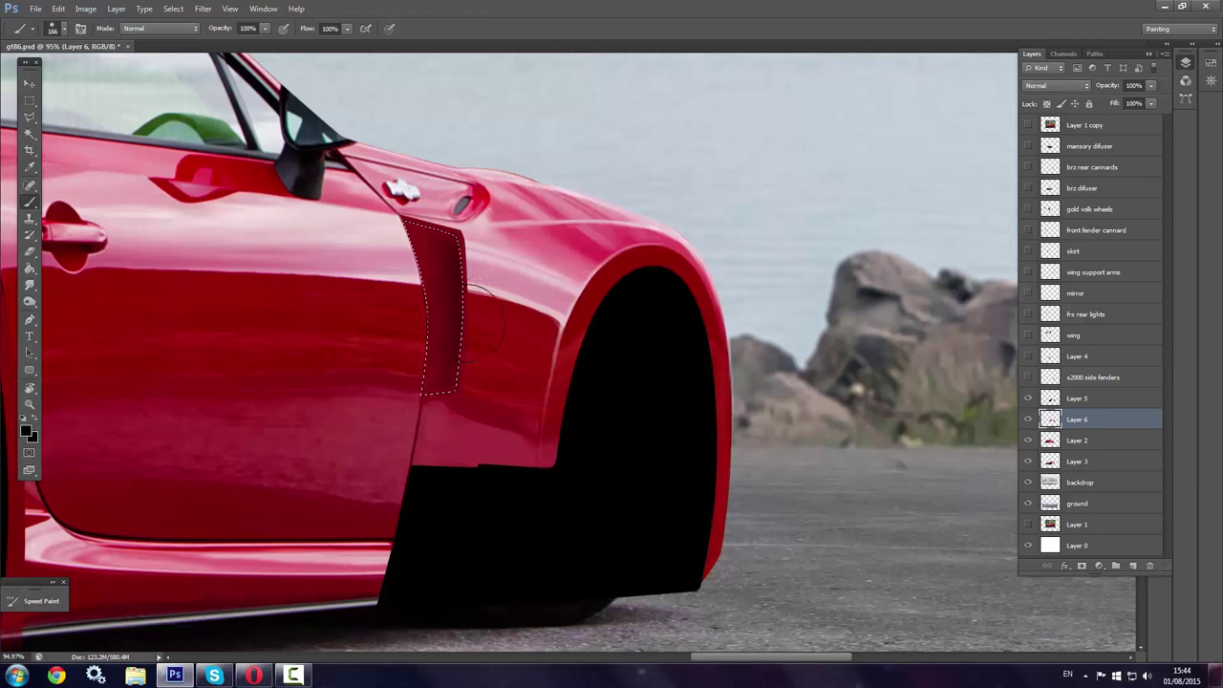
key("bracketleft")
key("bracketleft")
key("bracketleft")
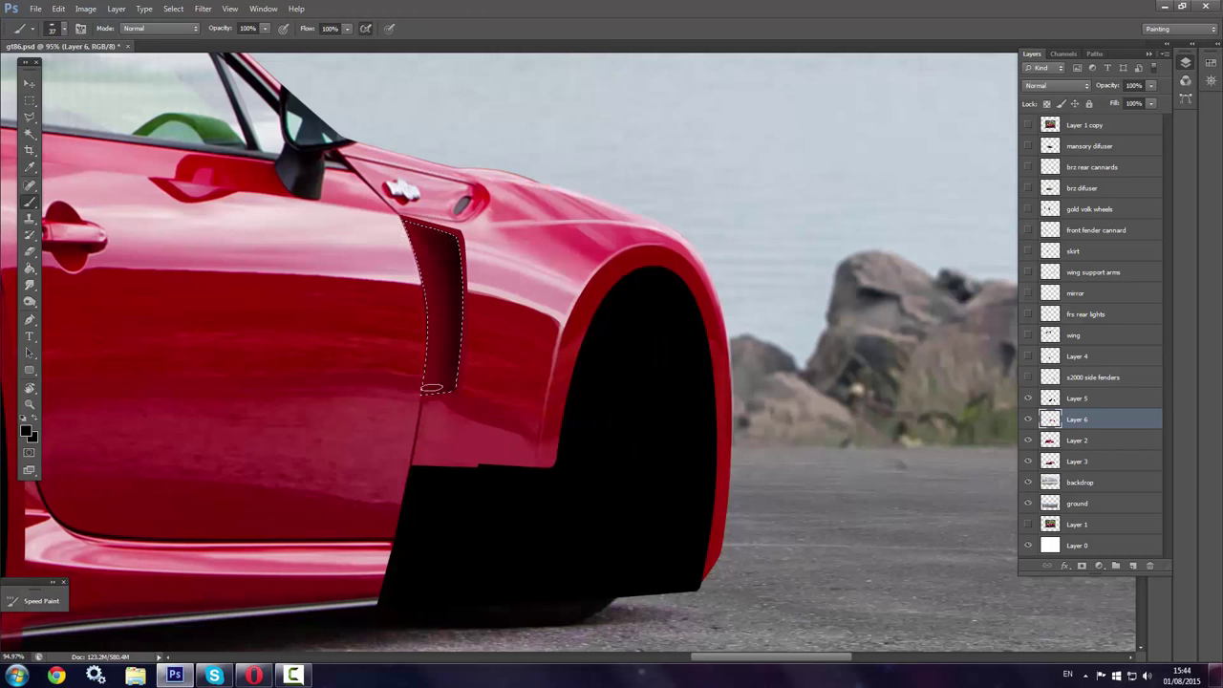
key("ctrl+d")
key("p")
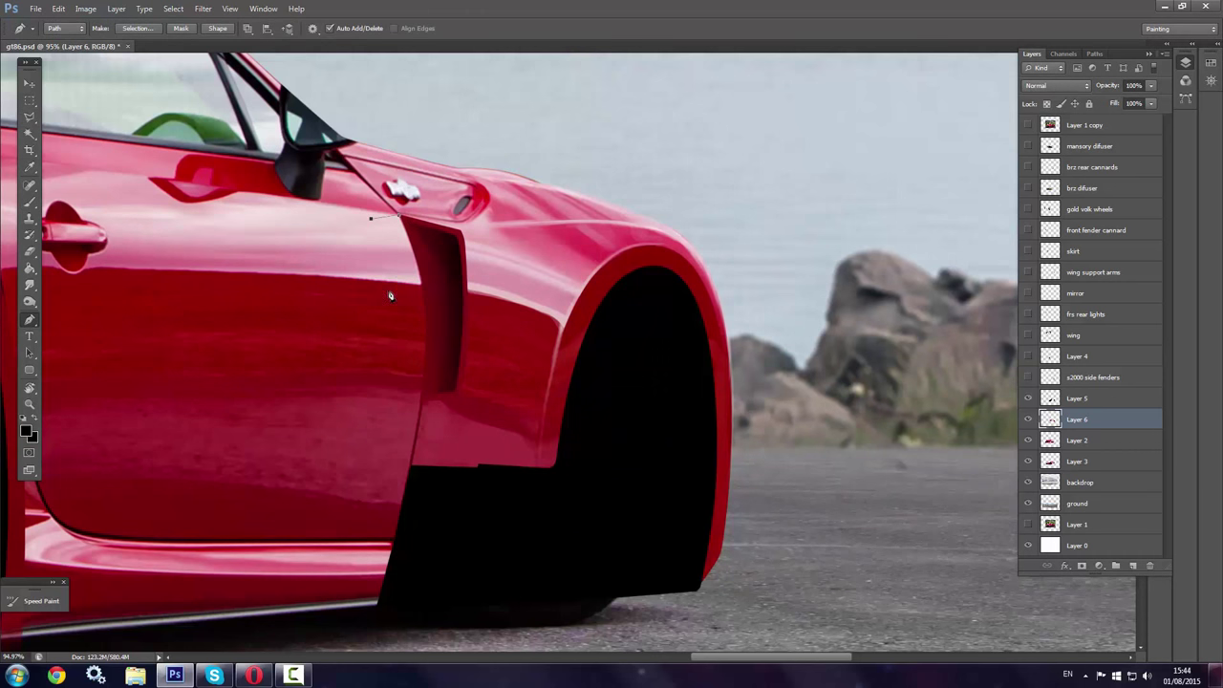
Sample the car's red and subtract a path beside the vent from the selection
left_click(136, 28)
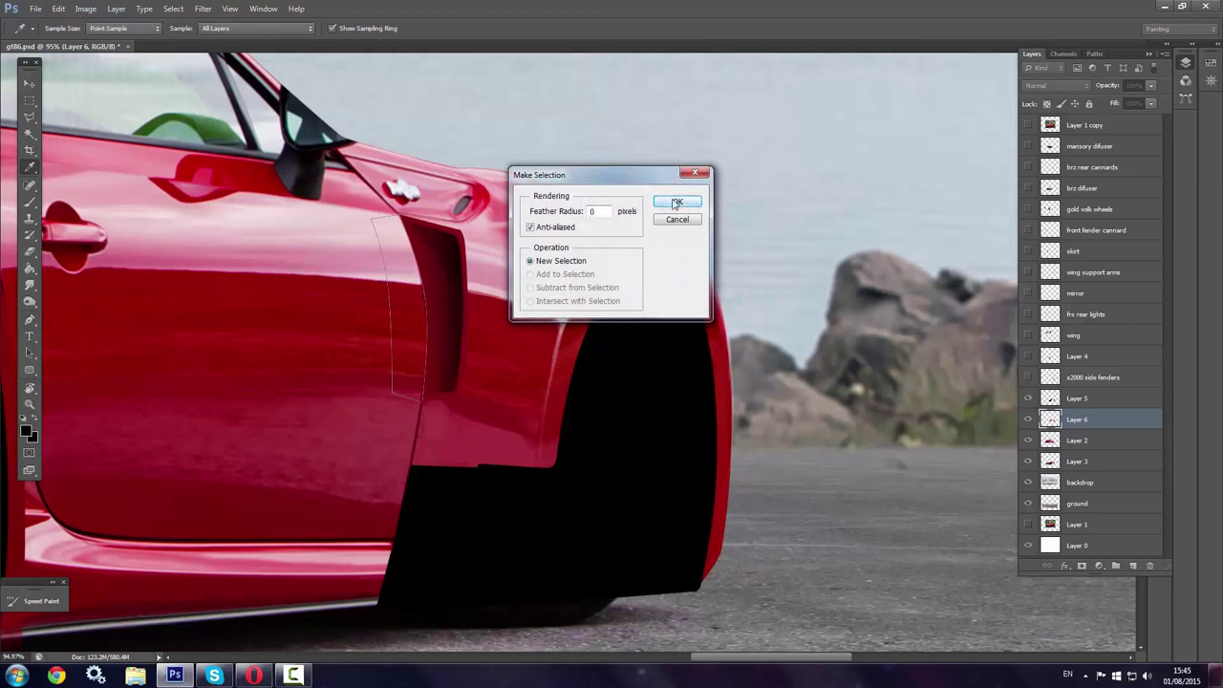
key("Return")
key("i")
left_click(410, 286)
key("p")
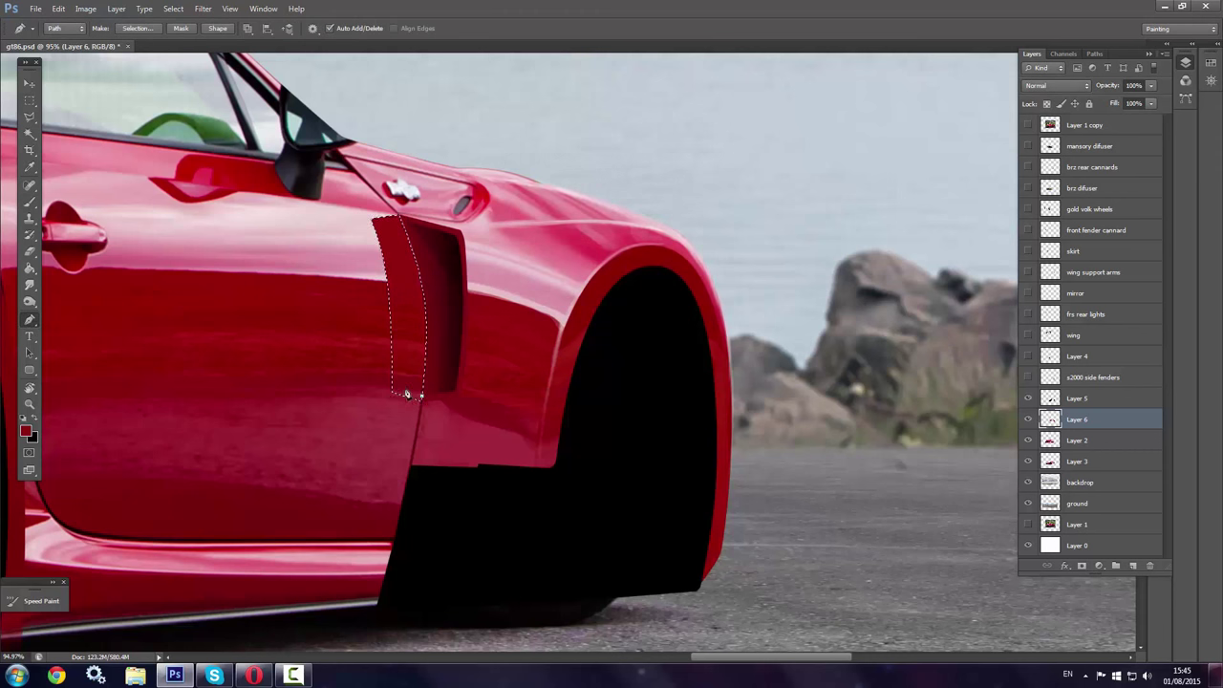
left_click(421, 396)
left_click(346, 212)
left_click(347, 369)
left_click(422, 396)
key("i")
key("Return")
Paint a darker shadow along the vent edge, then deselect
key("b")
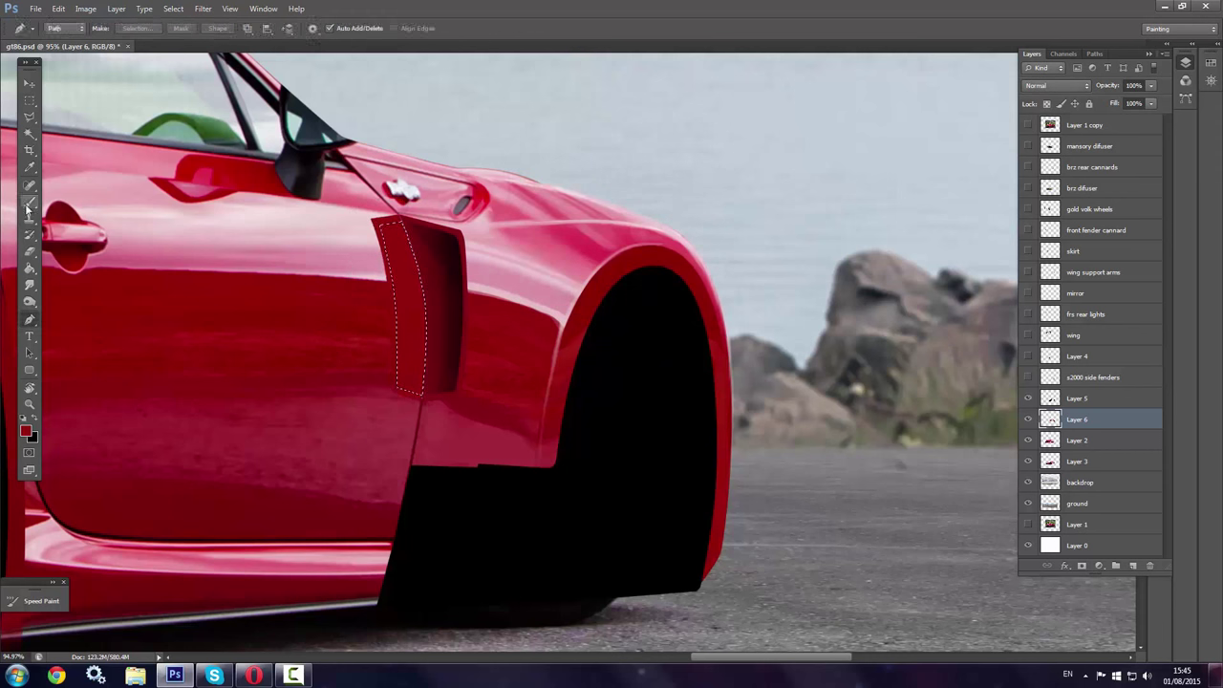
right_click(398, 287)
key("Return")
left_click_drag(408, 405, 392, 230)
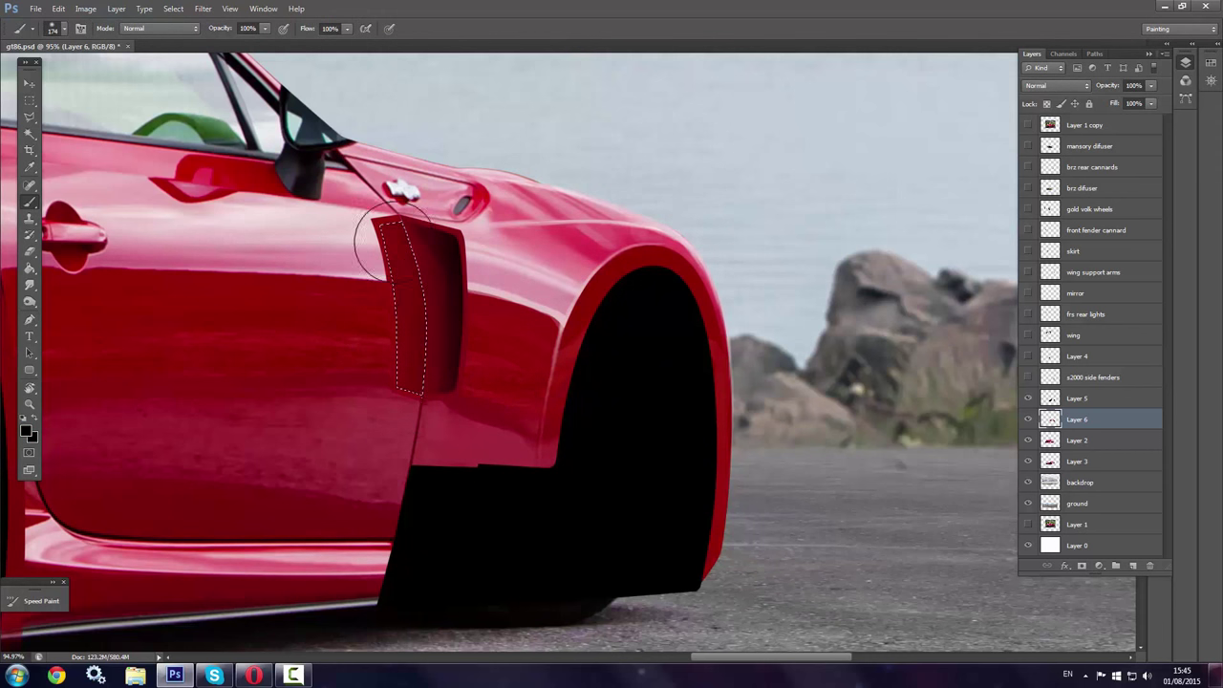
key("ctrl+d")
Set up a smudge brush and rotate the view toward the front wheel arch
key("r")
right_click(399, 351)
key("Return")
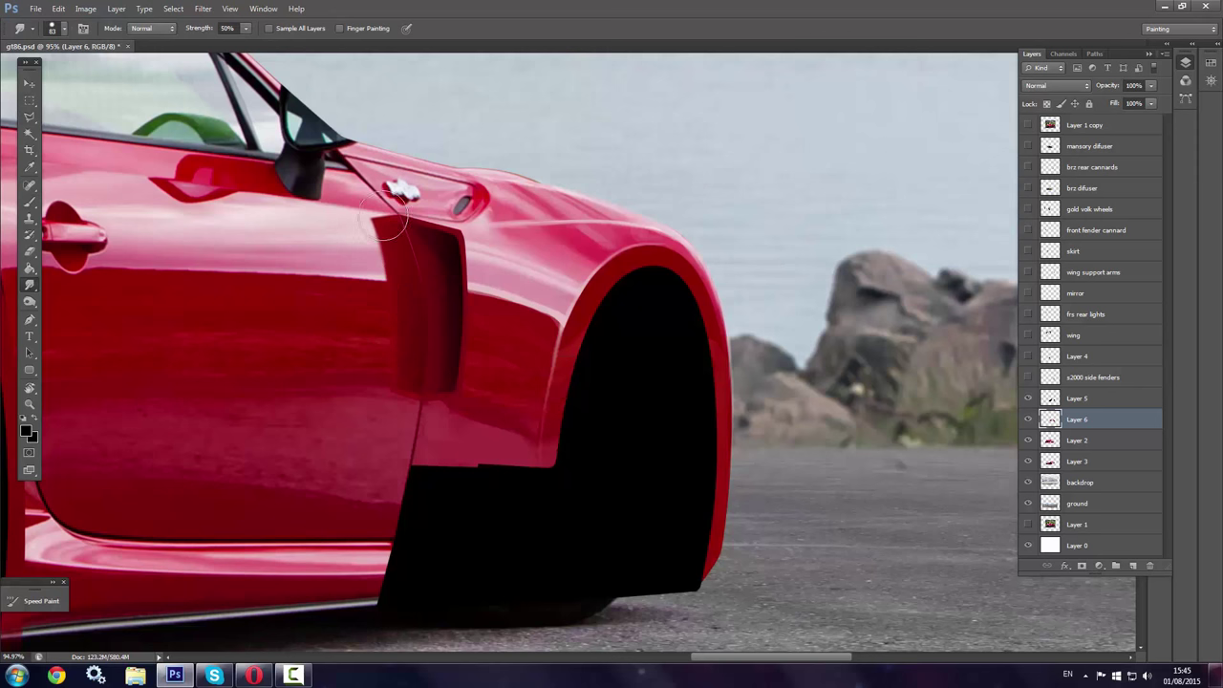
key("r")
left_click_drag(417, 390, 535, 449)
key("b")
right_click(394, 323)
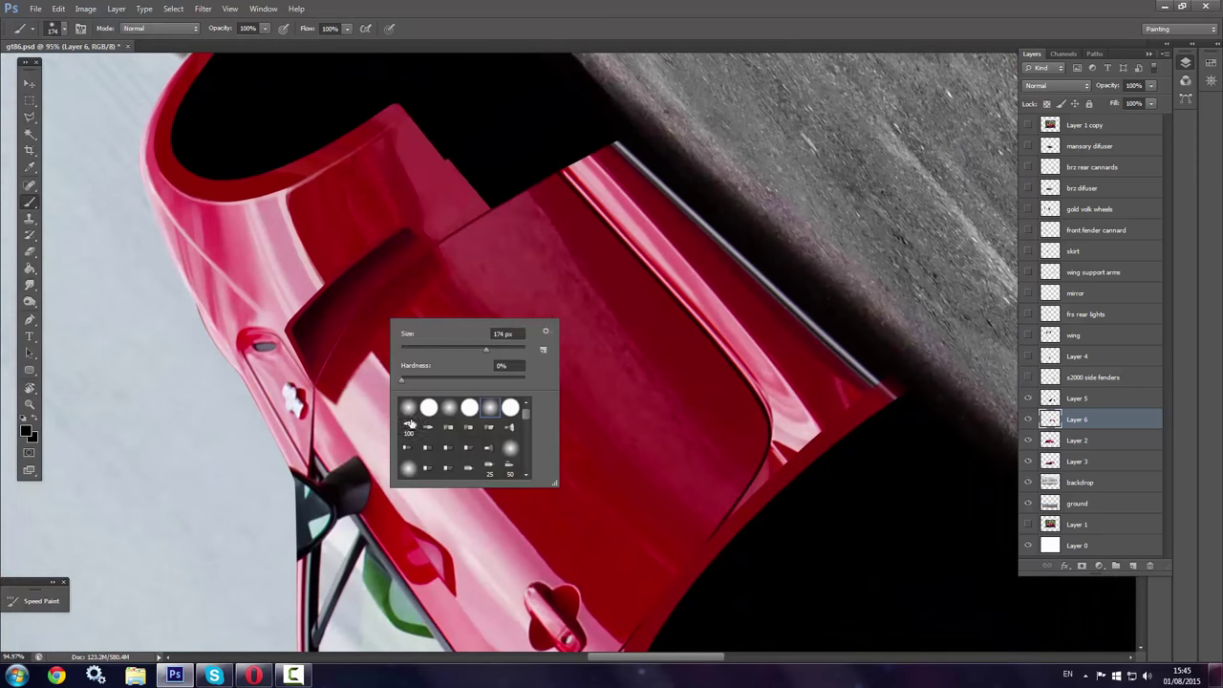
key("Return")
key("r")
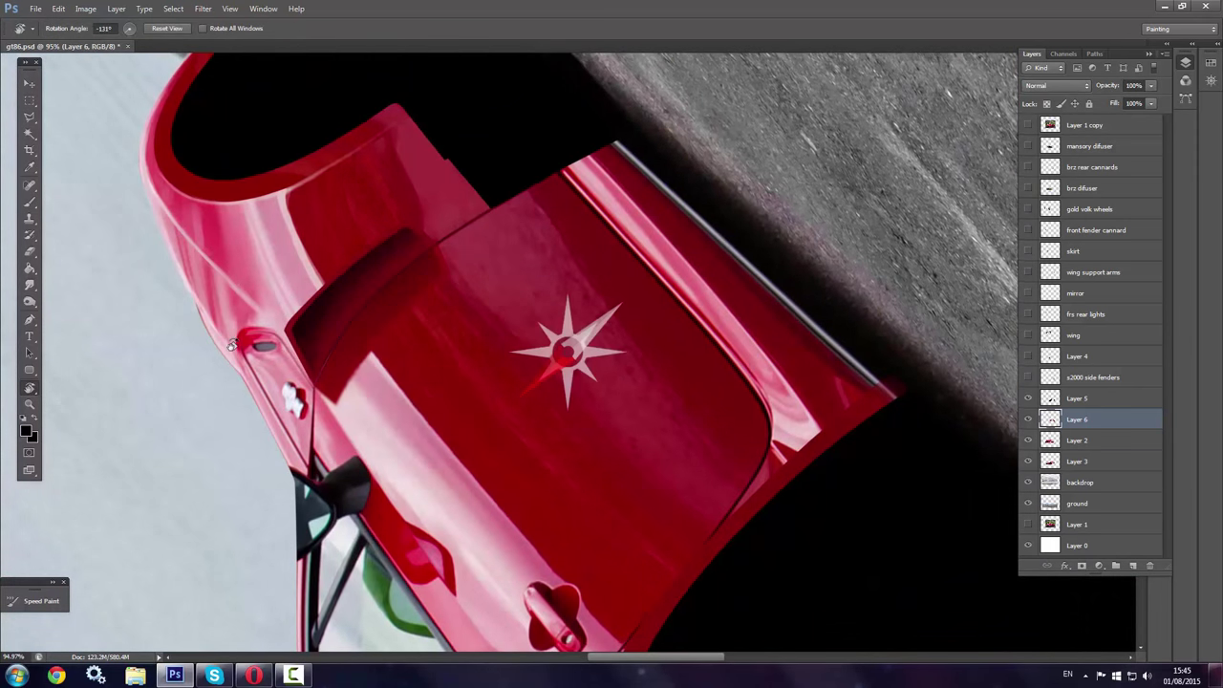
left_click_drag(568, 349, 497, 287)
Polygon-select the lower body area and sample dark red from the car body
left_click(1029, 377)
left_click(1028, 377)
key("l")
key("b")
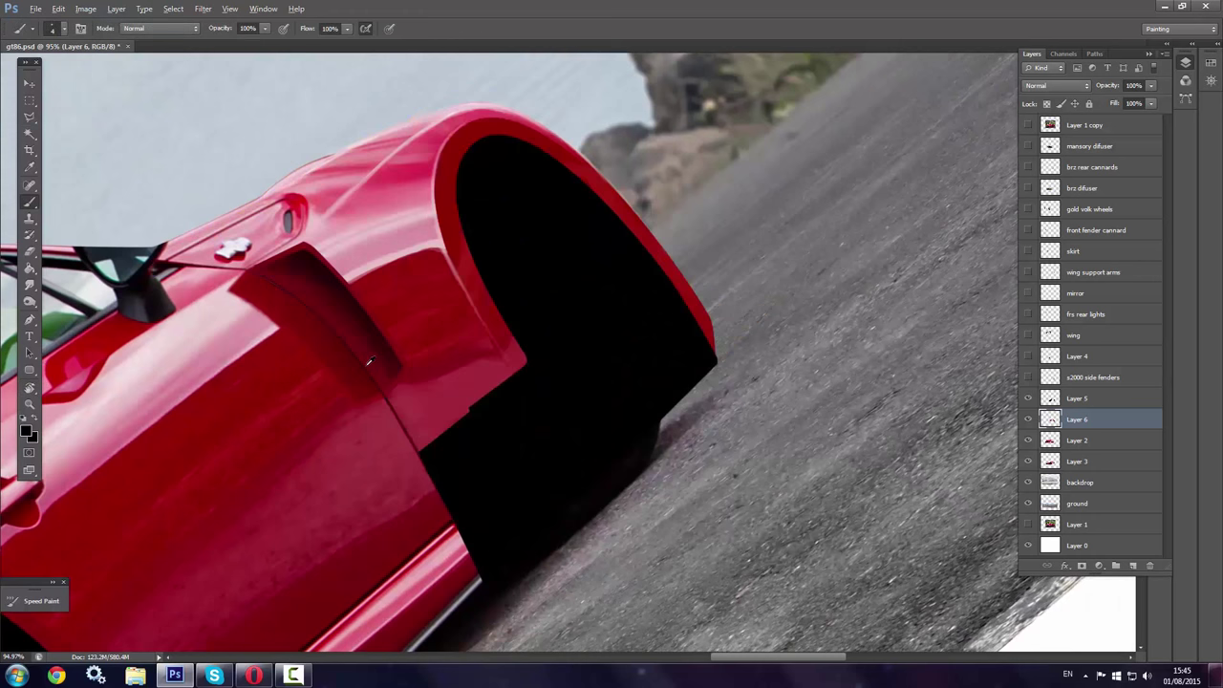
right_click(490, 422)
key("Return")
key("l")
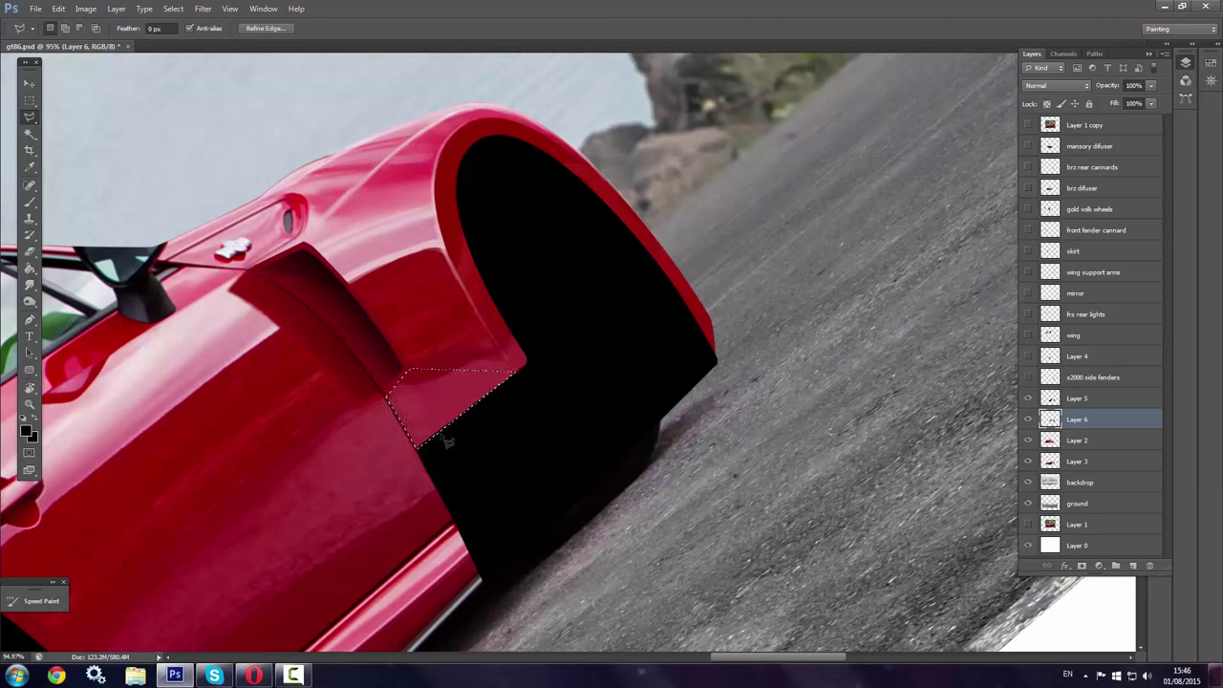
key("b")
left_click(382, 377, "alt")
Darken the lower area with dark red then black, deselect, and level the view
right_click(459, 390)
key("Escape")
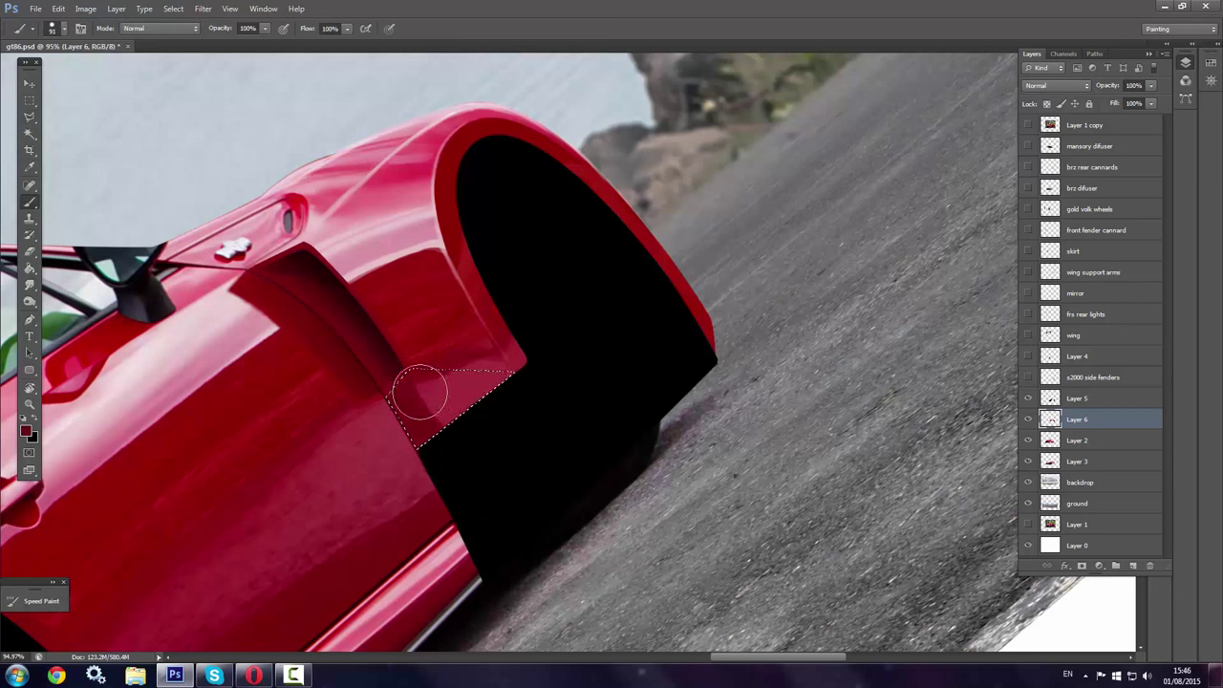
left_click_drag(419, 392, 477, 402)
right_click(505, 409)
key("Escape")
key("x")
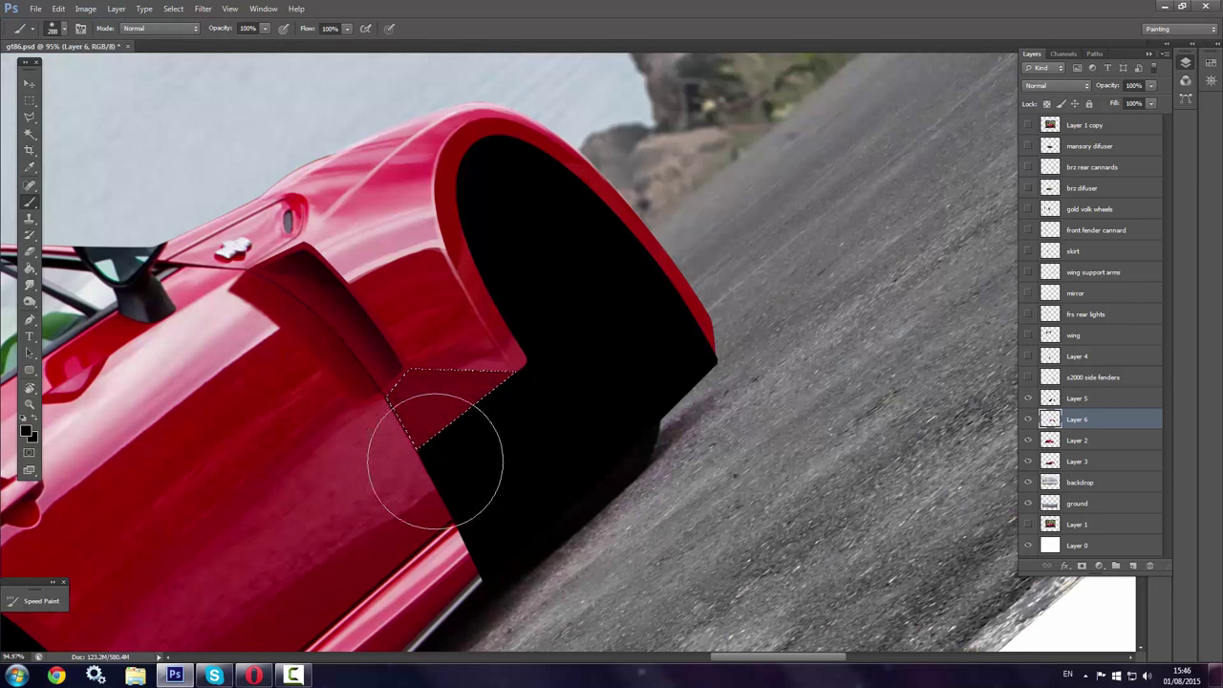
right_click(530, 304)
left_click_drag(659, 323, 588, 324)
key("Escape")
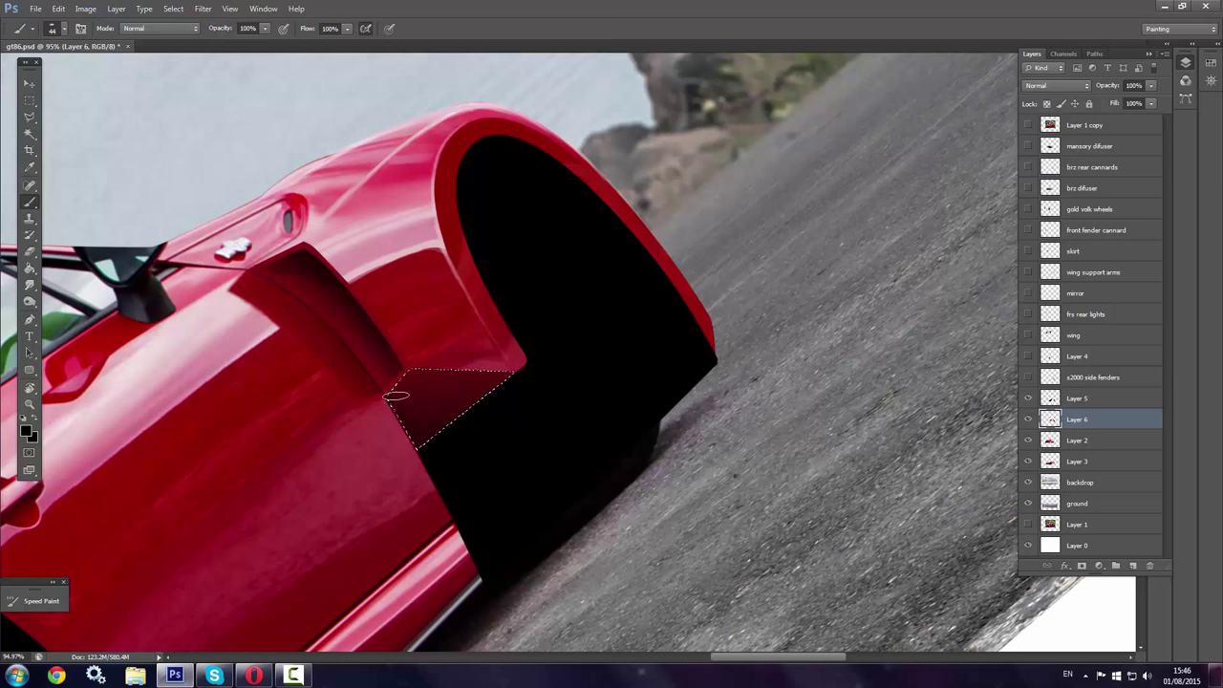
key("ctrl+d")
key("r")
left_click_drag(406, 435, 402, 140)
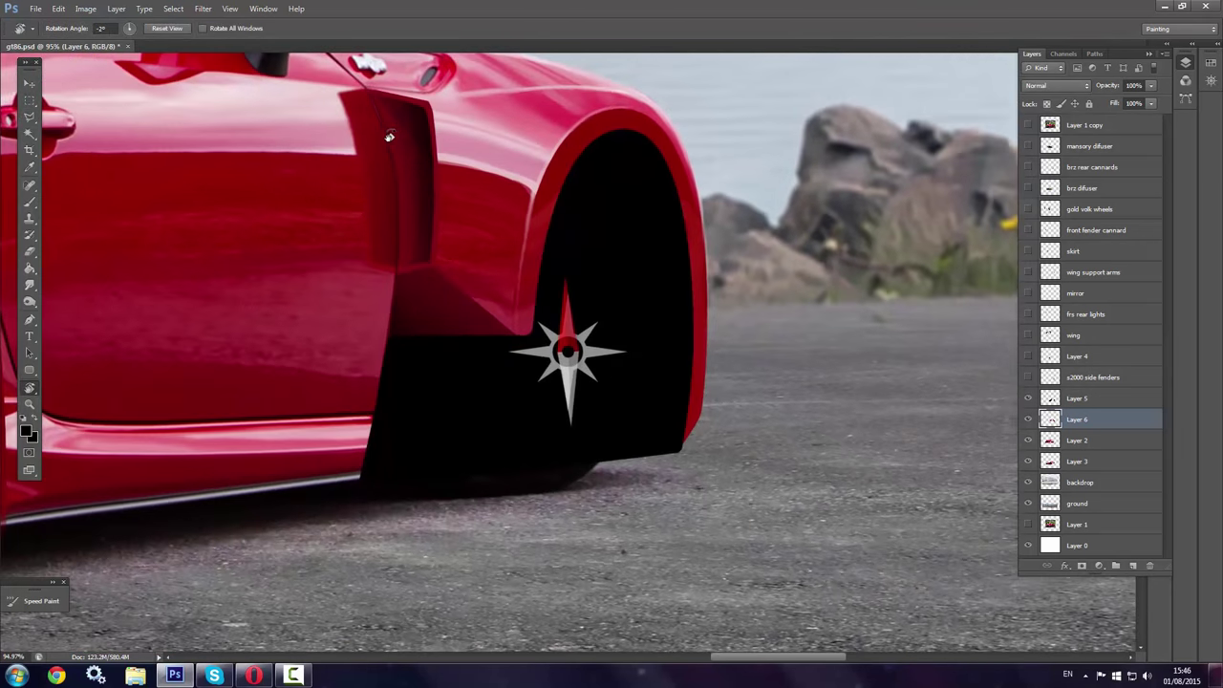
Trace the stepped lower panel outline over the s2000 side fenders reference, then hide the reference
left_click(1028, 377)
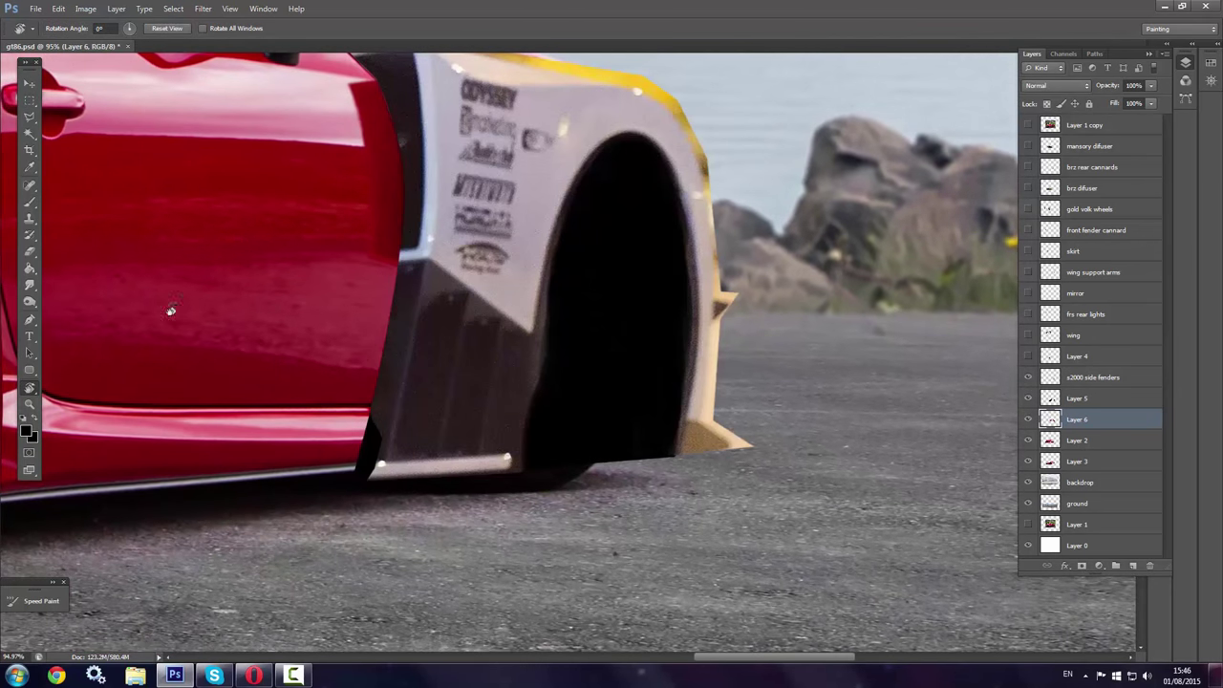
key("l")
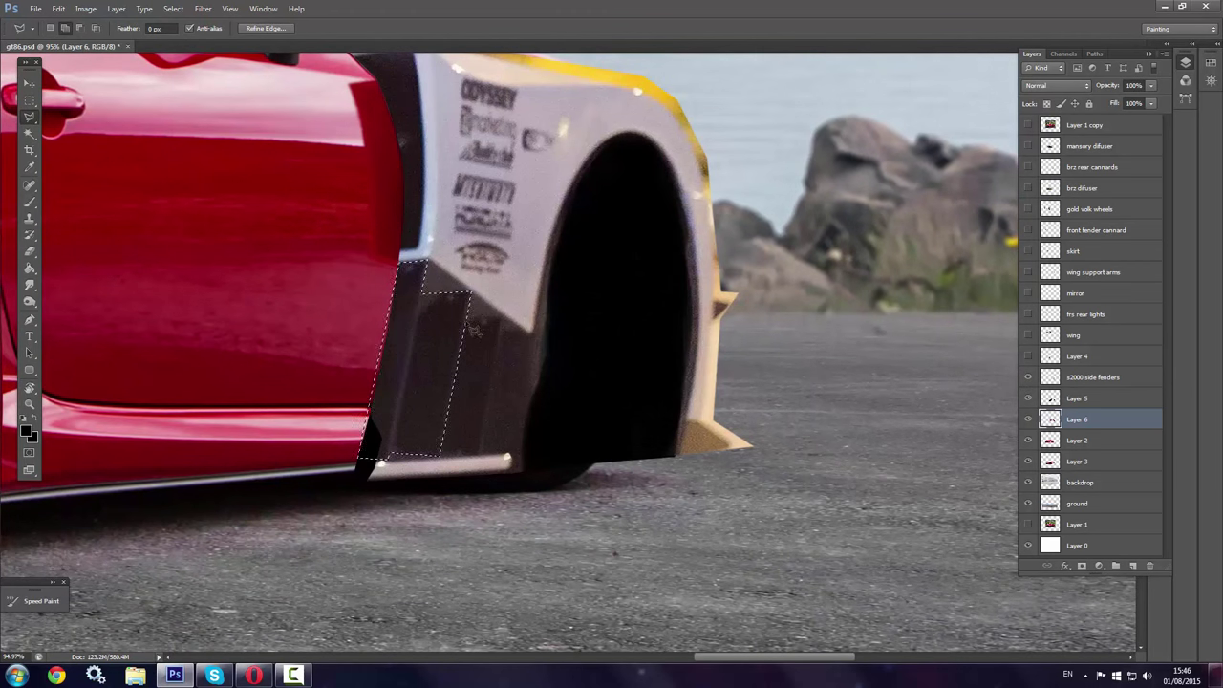
left_click(467, 319)
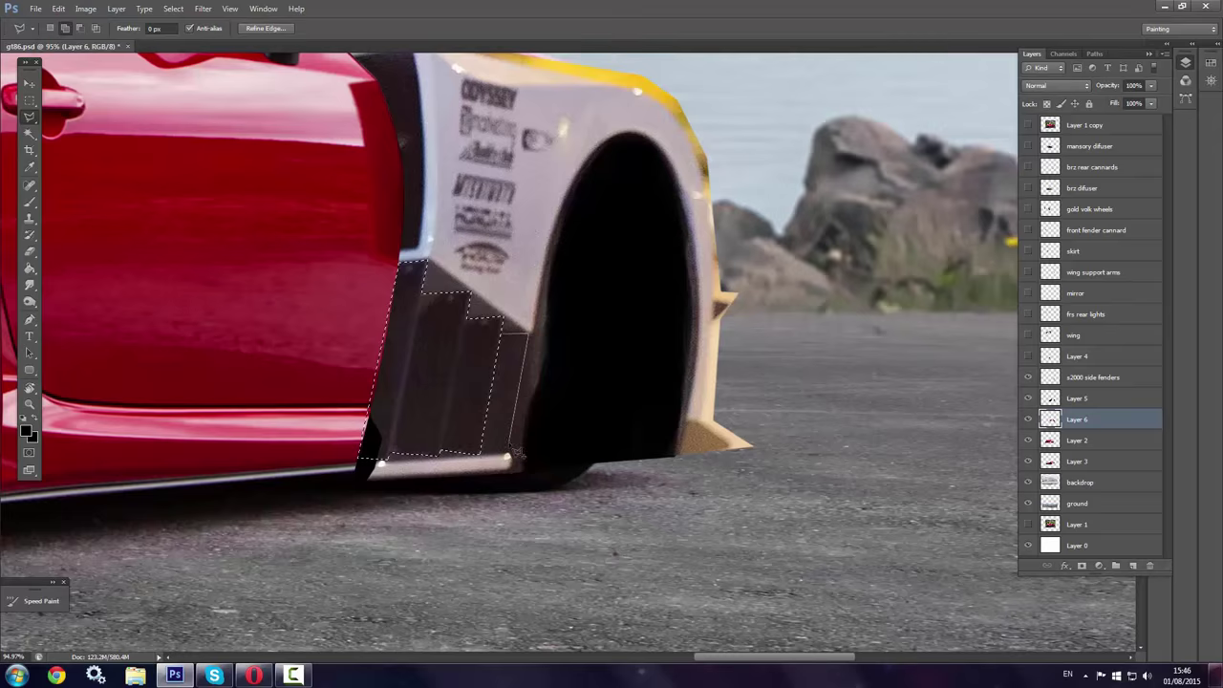
left_click(1028, 378)
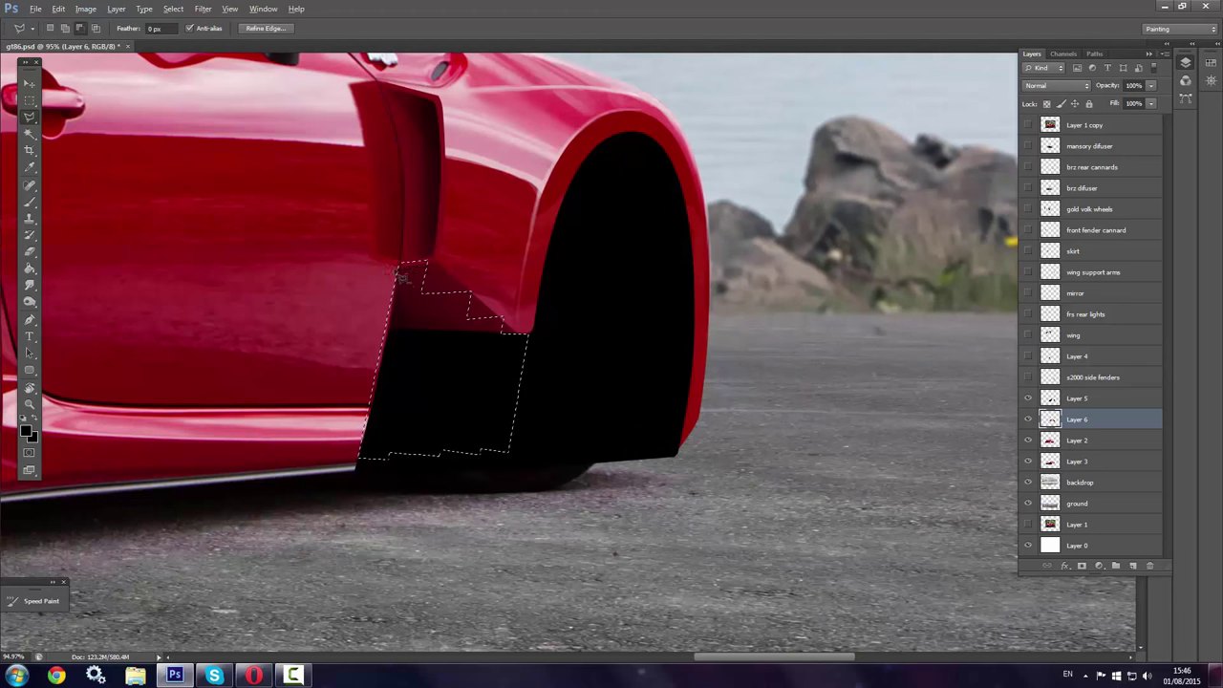
Fill the panel selection with dark grey on a new layer
right_click(306, 265)
left_click(344, 400)
left_click(715, 207)
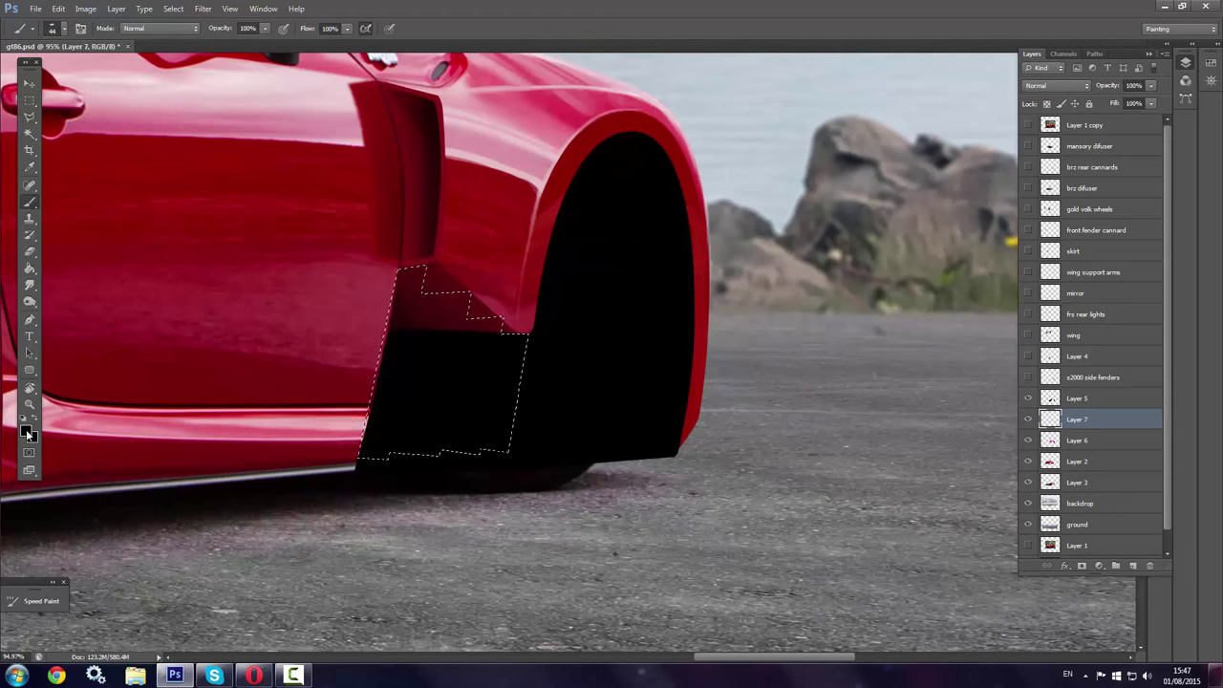
left_click(27, 432)
left_click(743, 173)
key("alt+BackSpace")
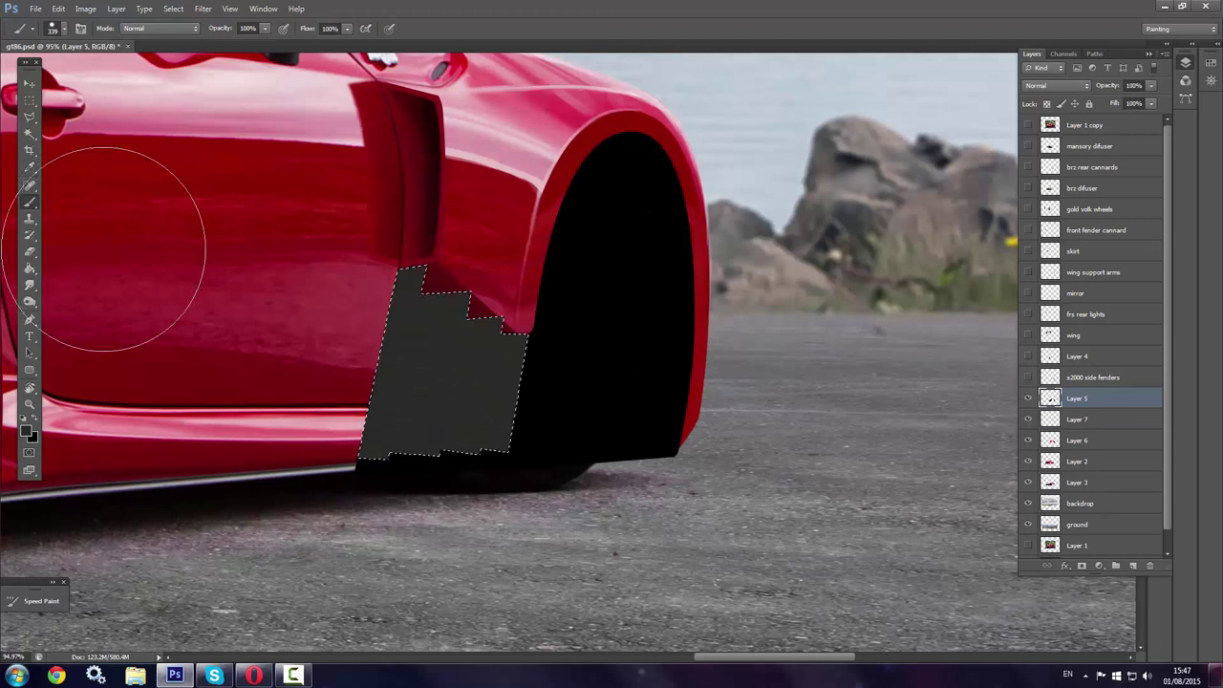
Select the left panel strip and brush it a darker shade
key("l")
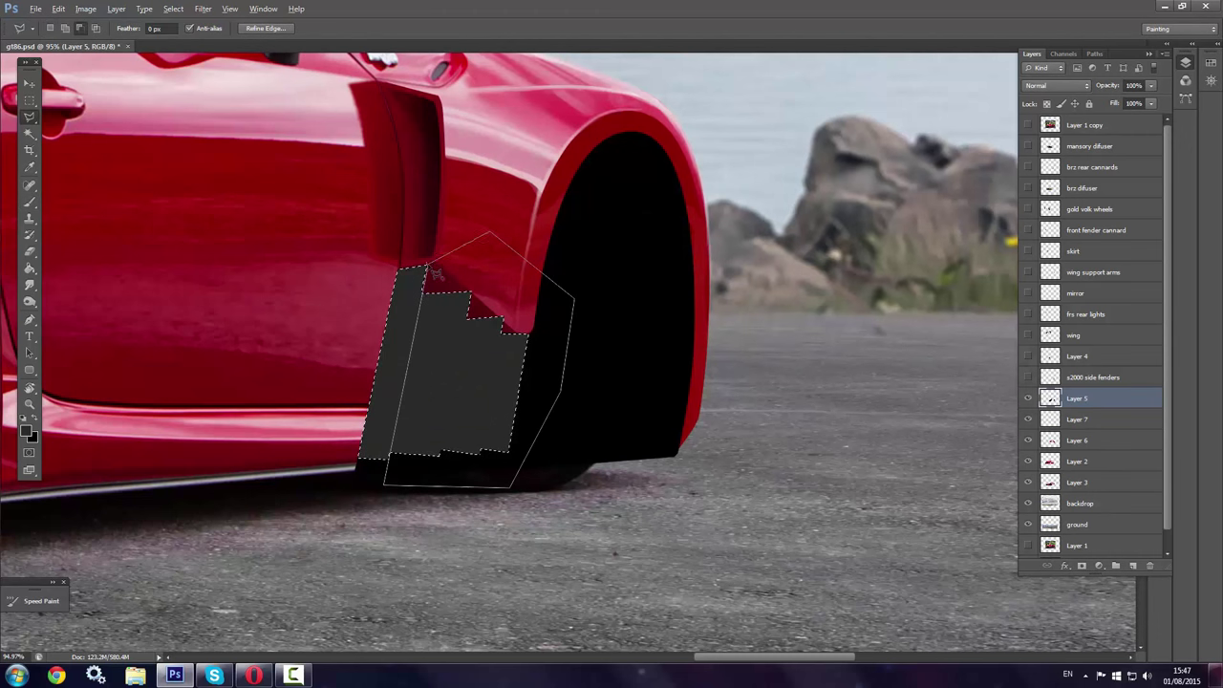
left_click(432, 274)
key("b")
right_click(492, 350)
key("Escape")
key("l")
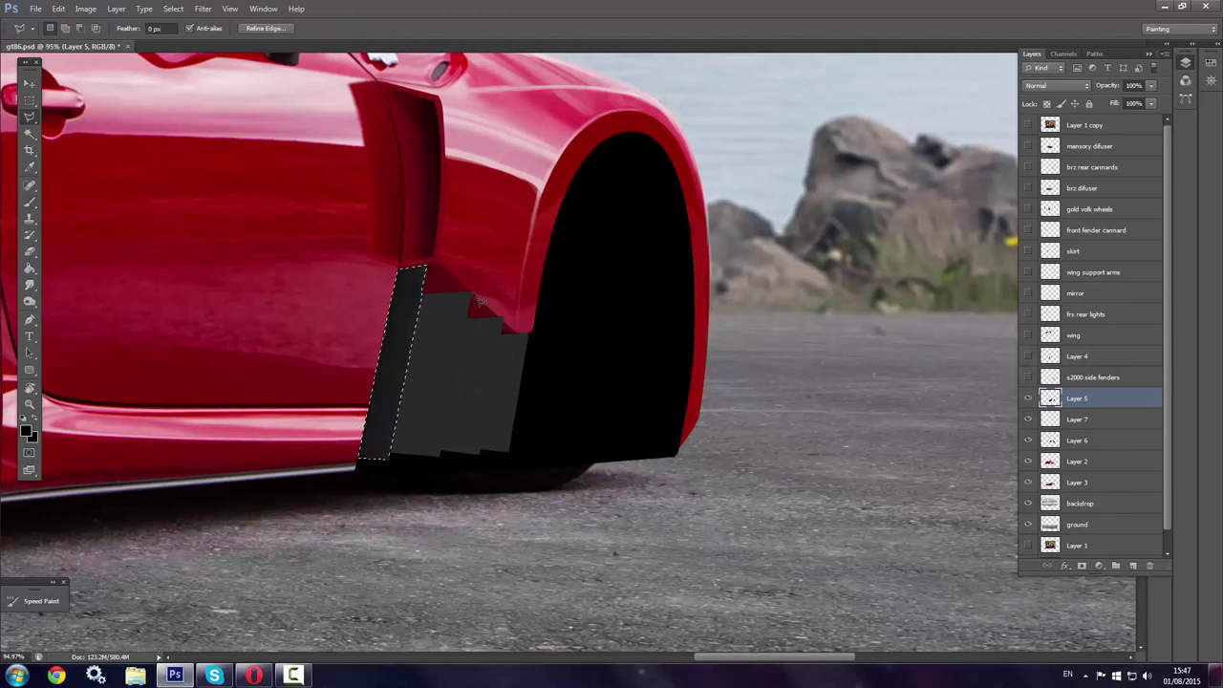
key("b")
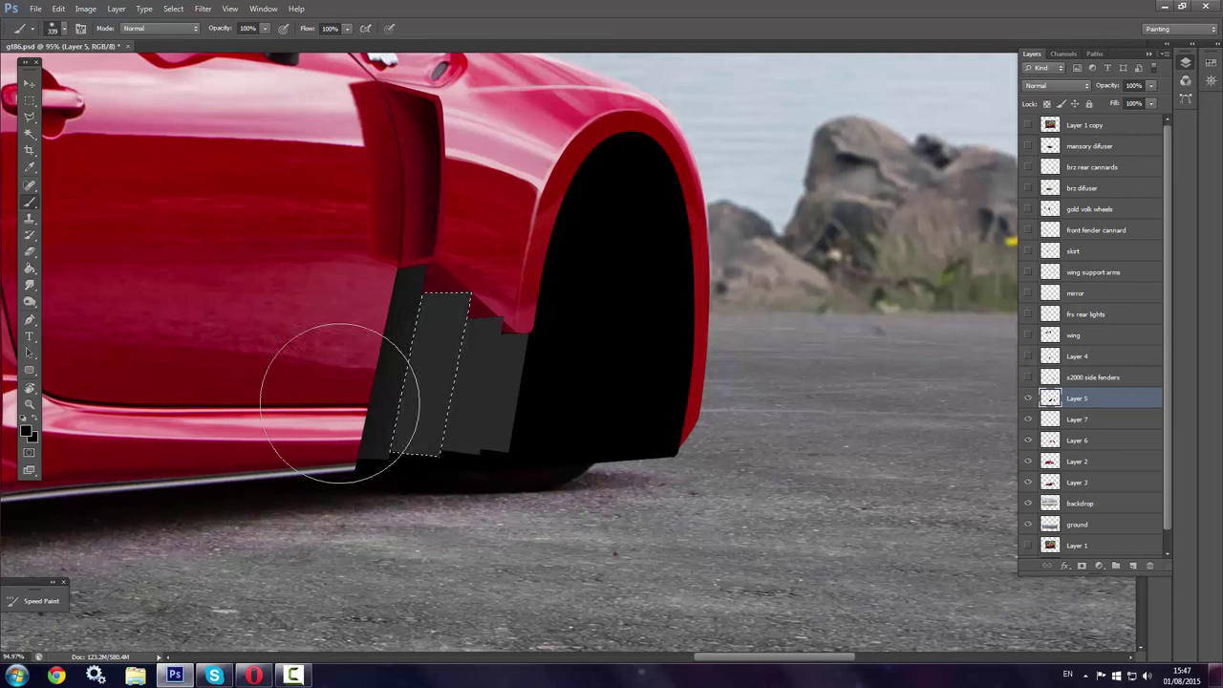
left_click_drag(341, 396, 287, 478)
key("ctrl+d")
Select the right panel strip and shade it darker
key("l")
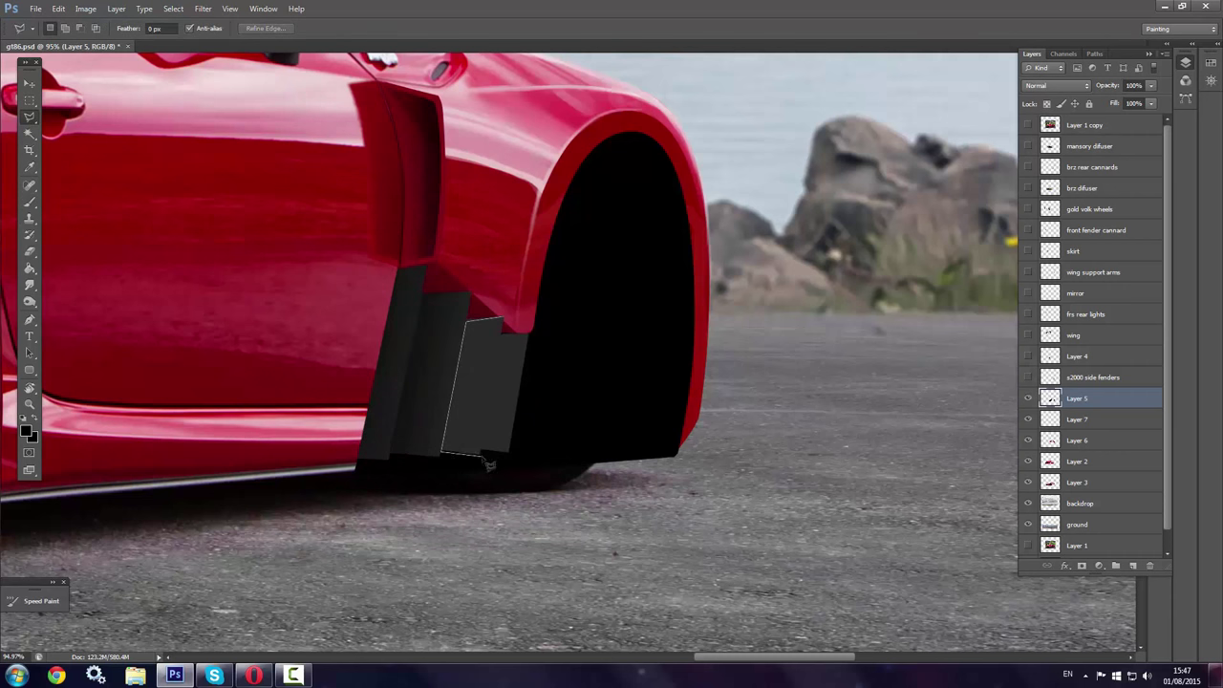
key("b")
key("l")
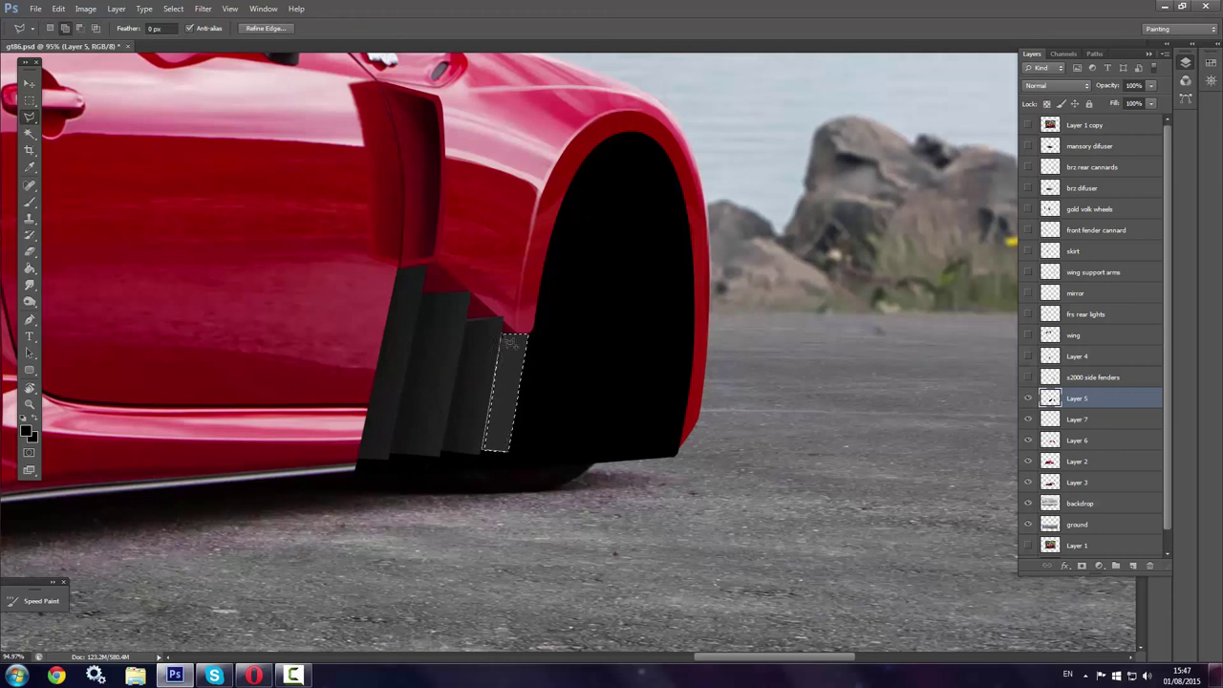
key("b")
left_click_drag(436, 233, 340, 546)
key("ctrl+d")
Set up a small hard brush with light grey as the painting colour
key("l")
key("b")
right_click(492, 432)
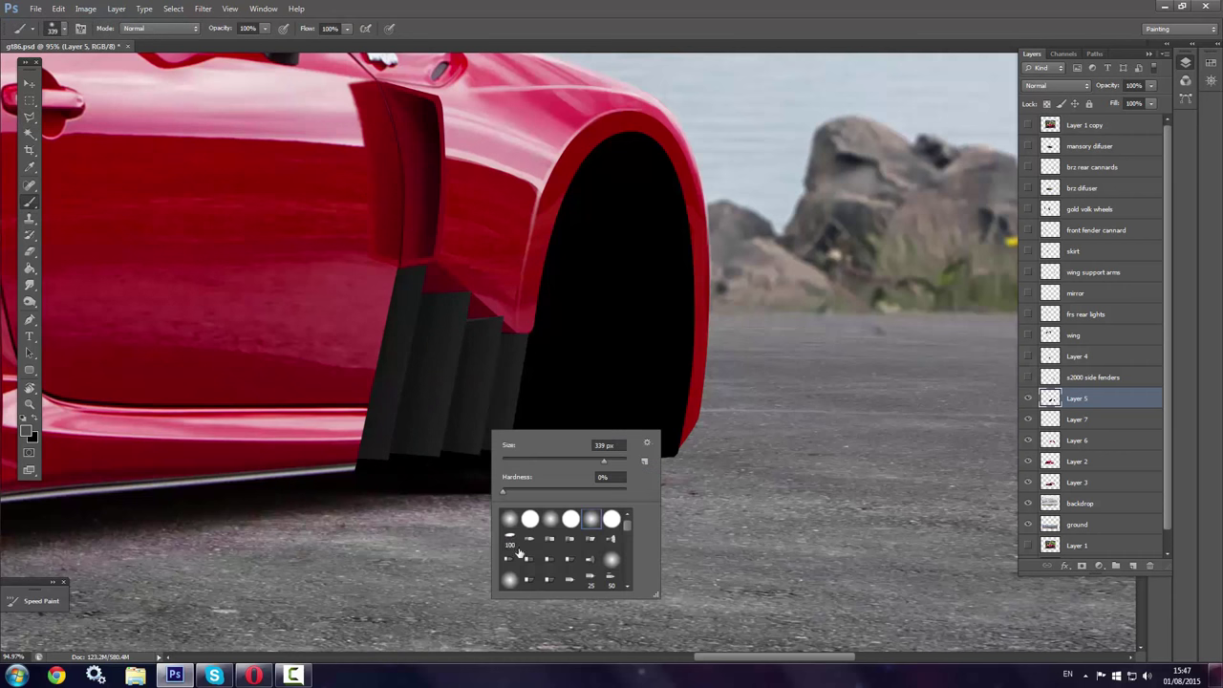
key("Return")
key("x")
right_click(425, 296)
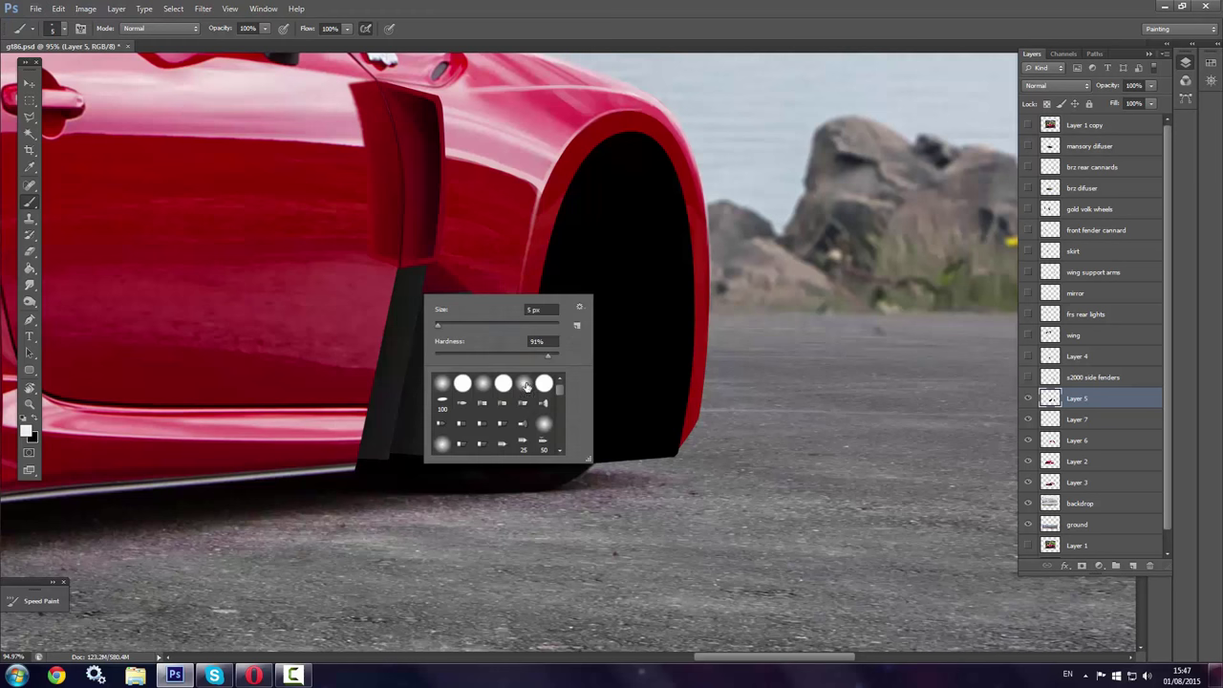
key("Return")
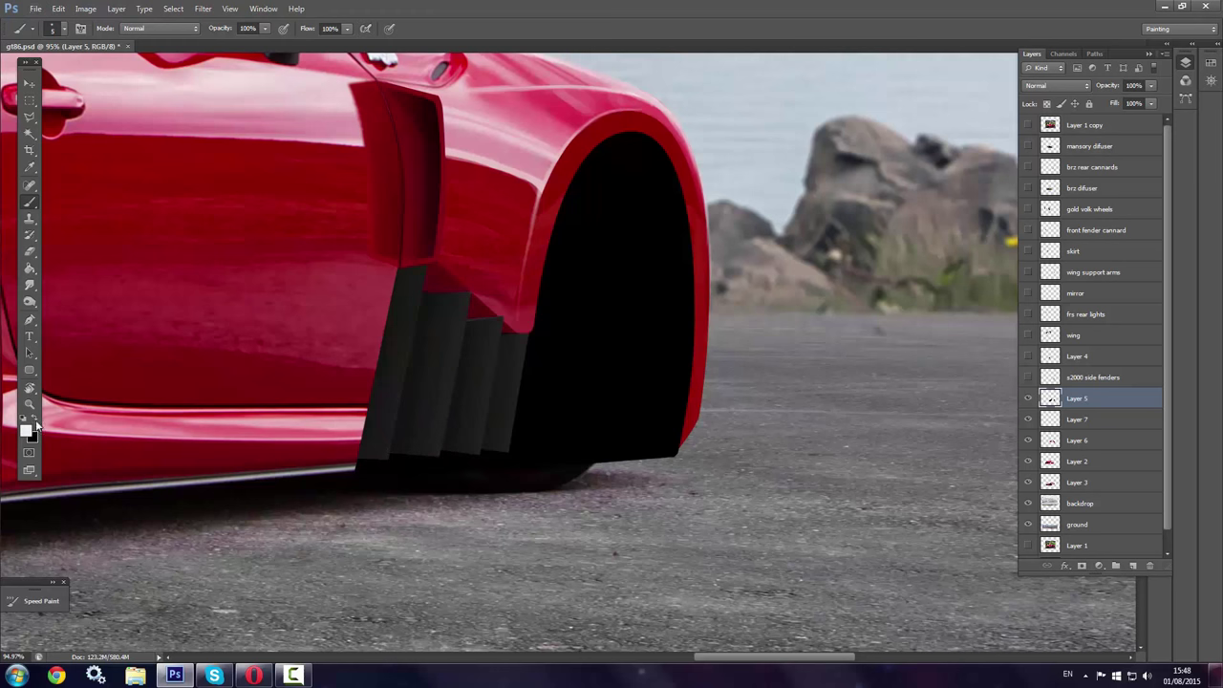
left_click(32, 428)
left_click(448, 220)
key("Return")
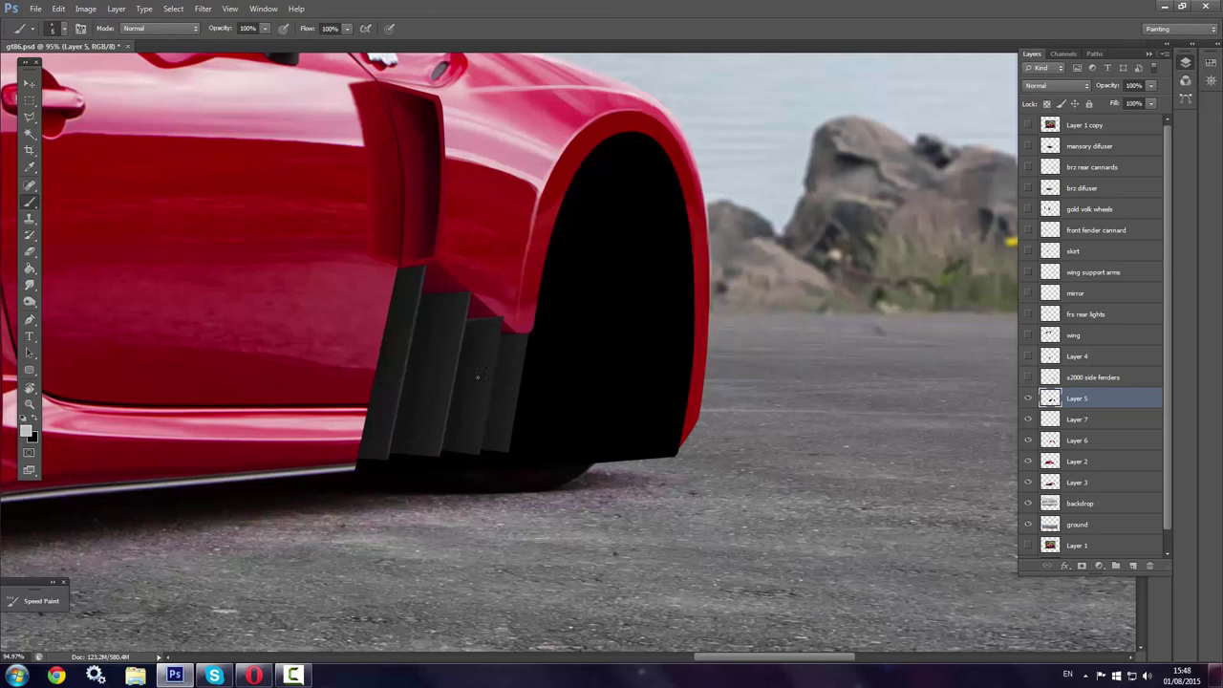
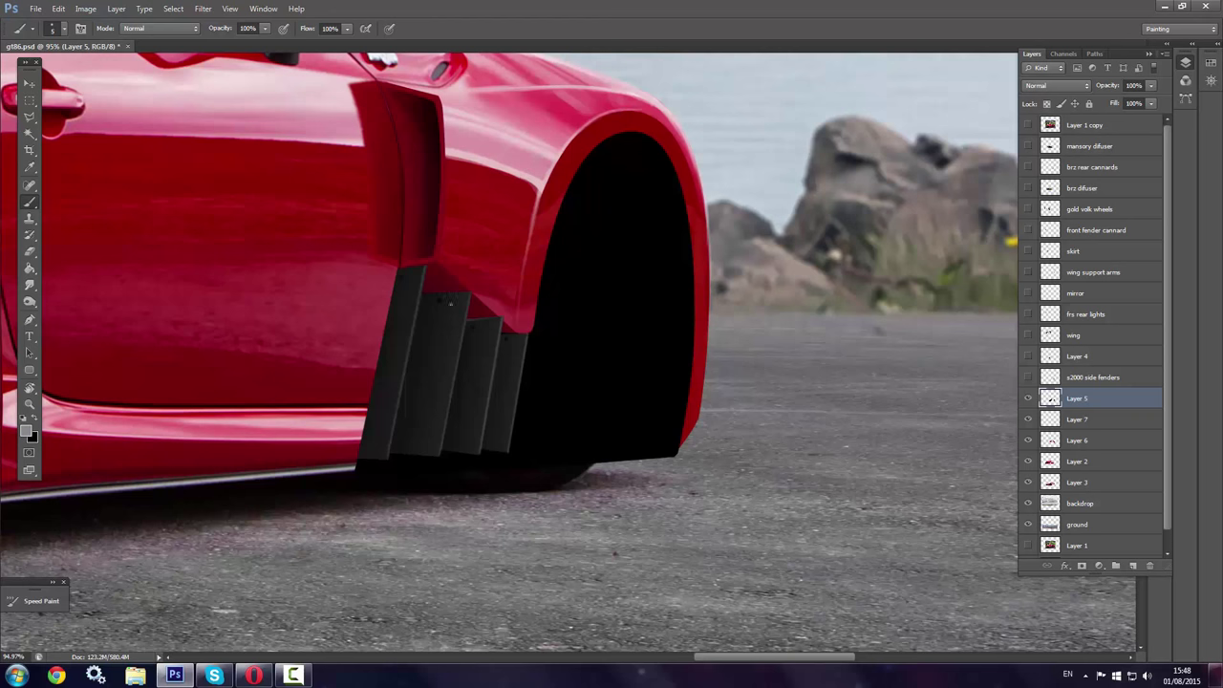
Show the gold volk wheels layer and copy one wheel onto its own new layer
key("z")
scroll(699, 476, "down", 5)
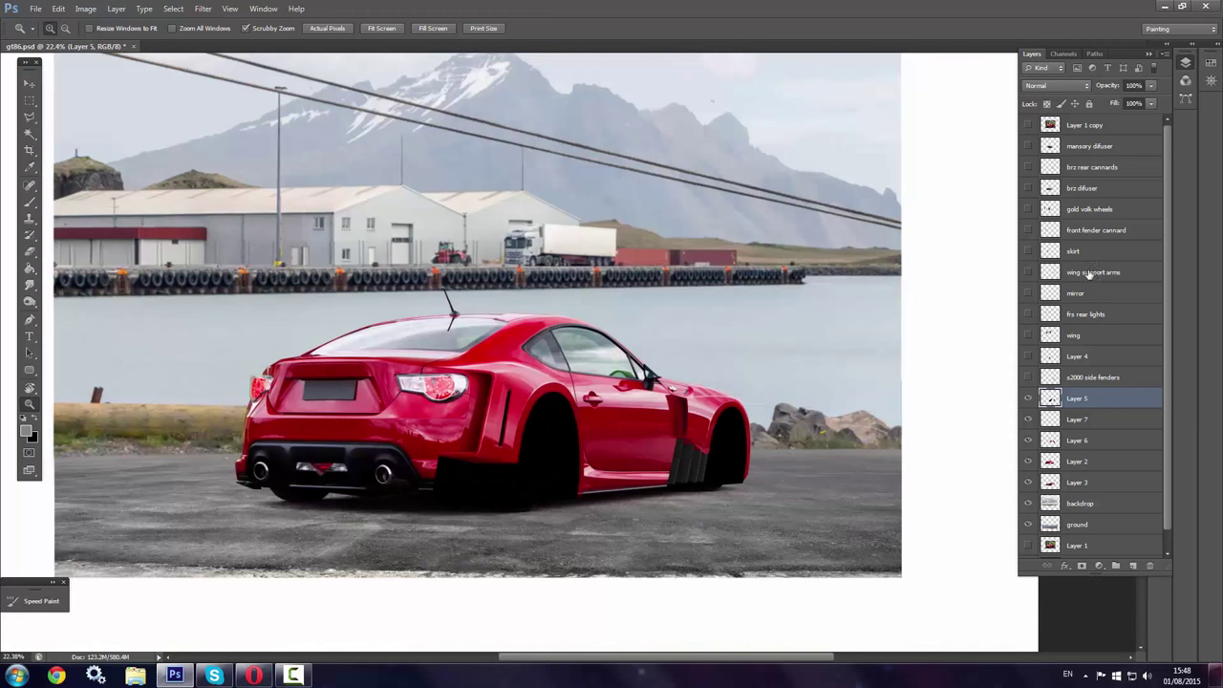
left_click(1090, 209)
left_click(1029, 209)
left_click(29, 104)
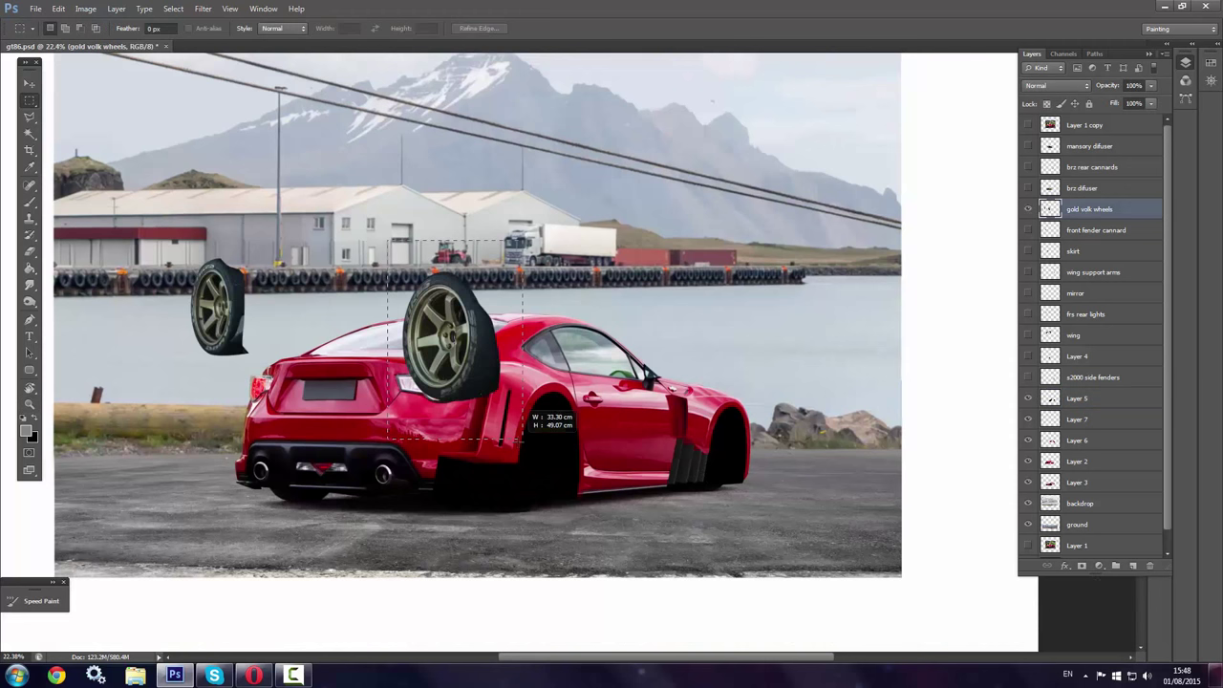
right_click(461, 312)
left_click(506, 424)
left_click_drag(1085, 209, 1059, 387)
Flip the copied wheel horizontally and scale it into the rear wheel arch
key("ctrl+t")
right_click(485, 325)
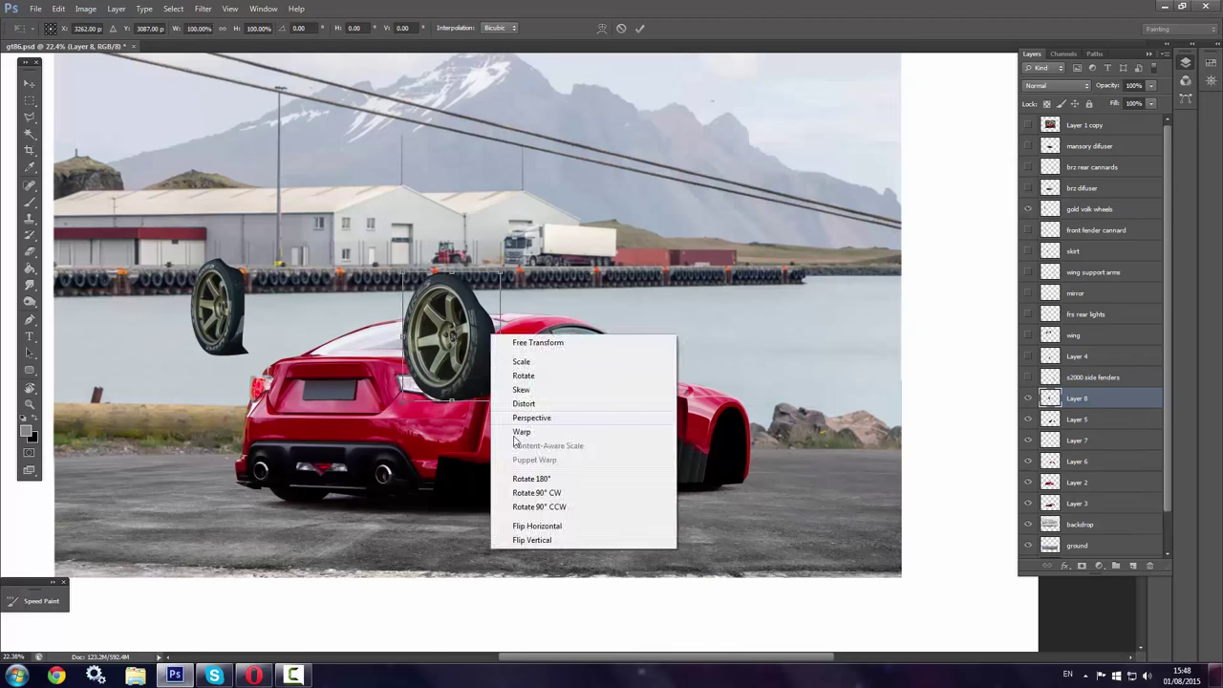
left_click(521, 524)
left_click_drag(449, 344, 555, 449)
scroll(555, 449, "up", 3)
mouse_move(395, 456)
left_mouse_down()
mouse_move(441, 454)
mouse_move(432, 459)
left_mouse_up()
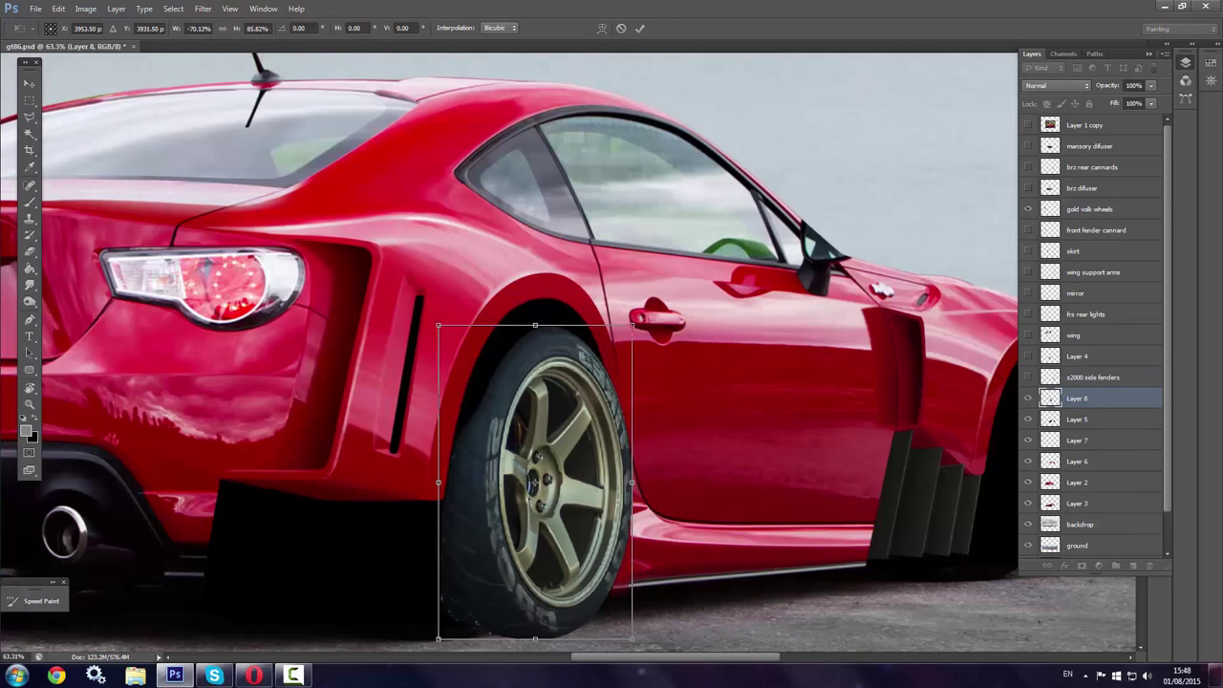
left_click_drag(664, 456, 626, 469)
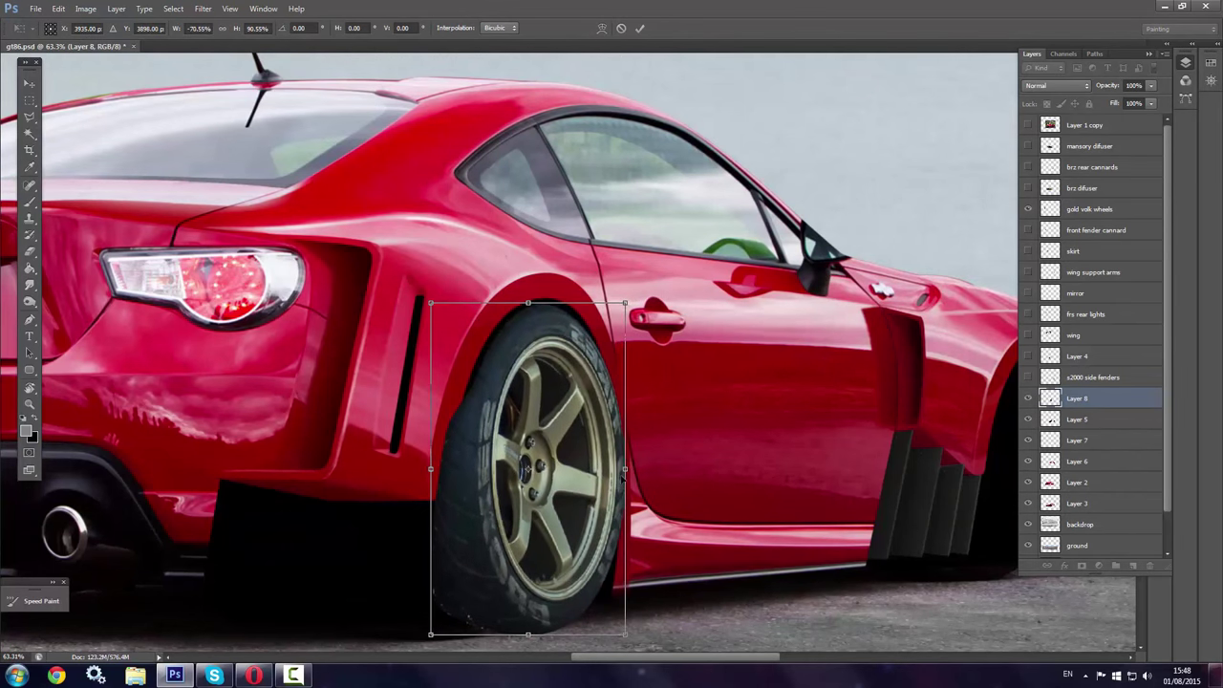
key("Return")
Colour-match the rear wheel with saturation +42 and Levels midtones 0.77
scroll(627, 384, "up", 3)
left_click(85, 9)
key("Escape")
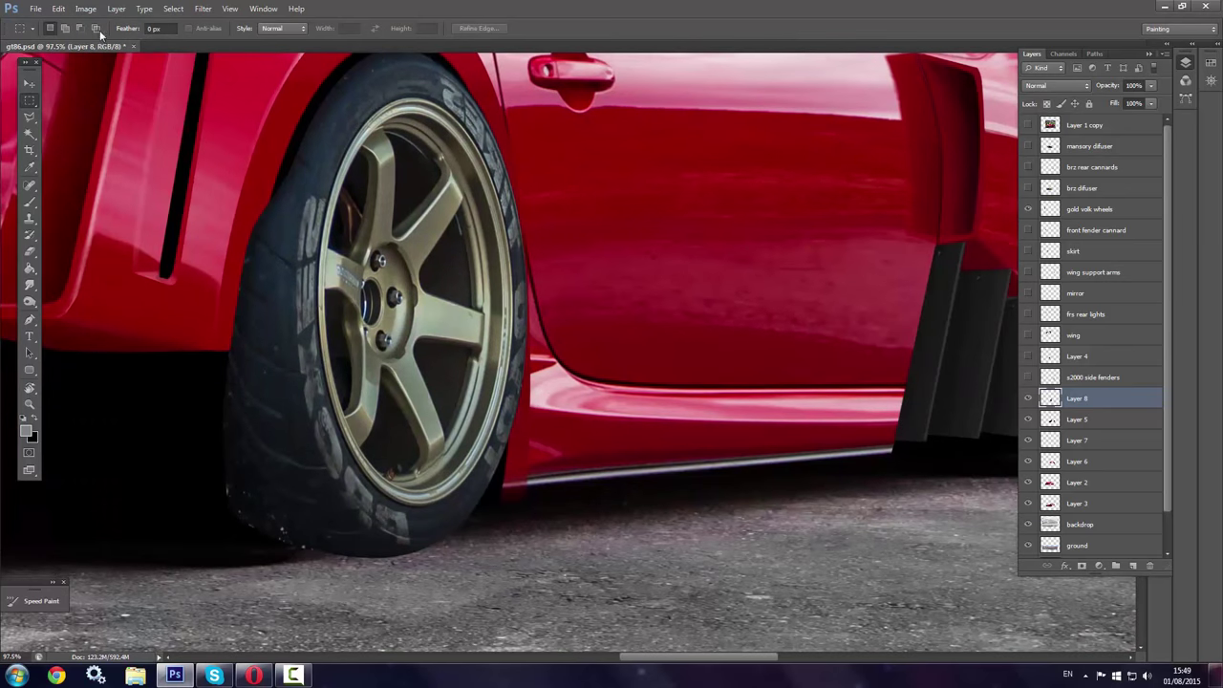
key("ctrl+u")
left_click_drag(878, 165, 908, 170)
key("Return")
left_click(85, 8)
left_click(287, 48)
left_click_drag(816, 187, 829, 187)
left_click(940, 76)
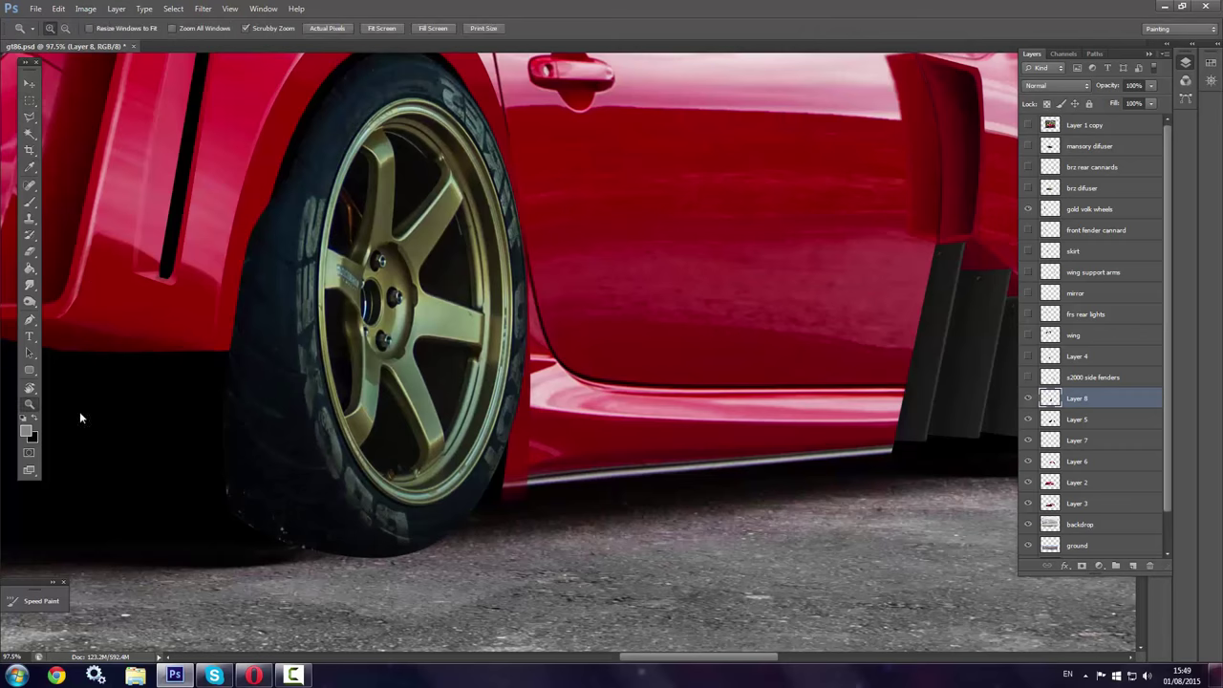
Set a 141 px eraser on Layer 8, which holds the rear wheel
scroll(80, 415, "down", 2)
key("s")
left_click(1077, 502)
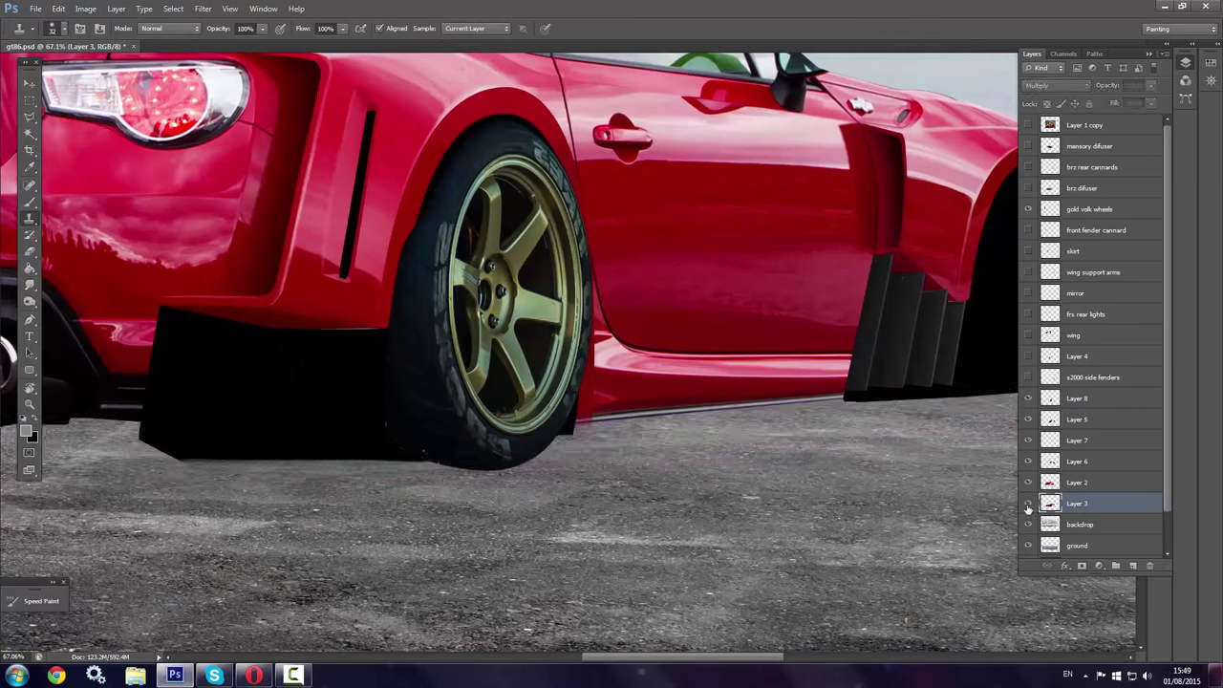
right_click(560, 473)
key("Escape")
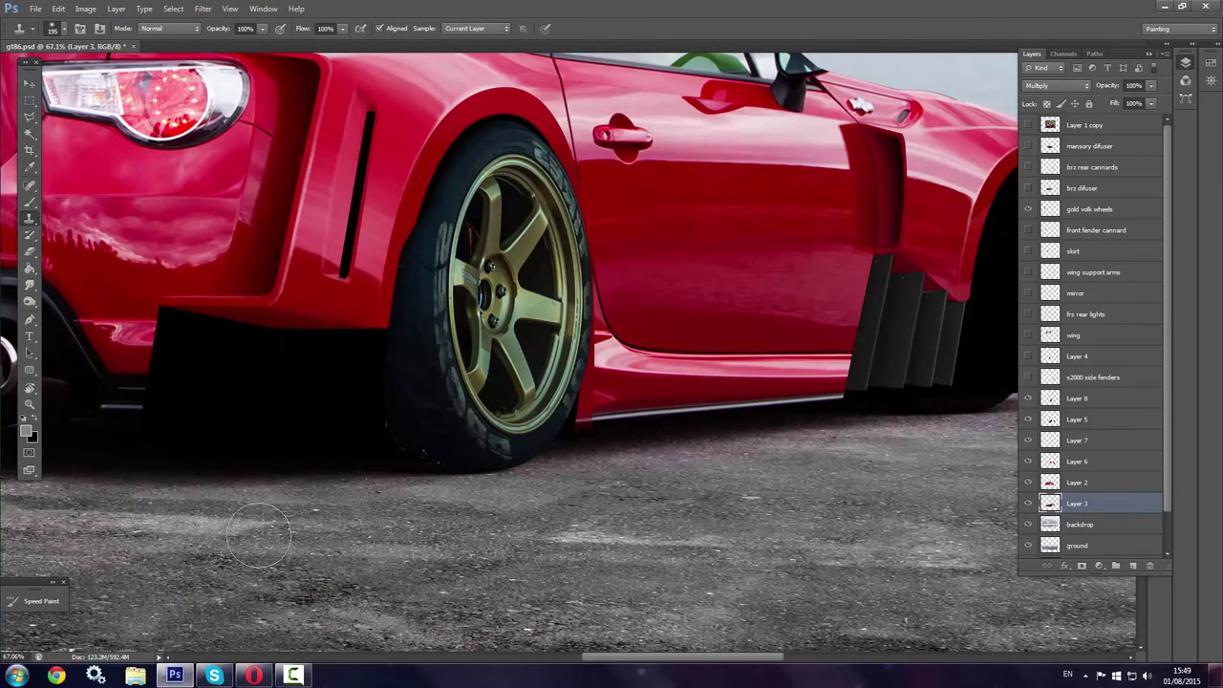
key("e")
left_click(1077, 398)
right_click(483, 420)
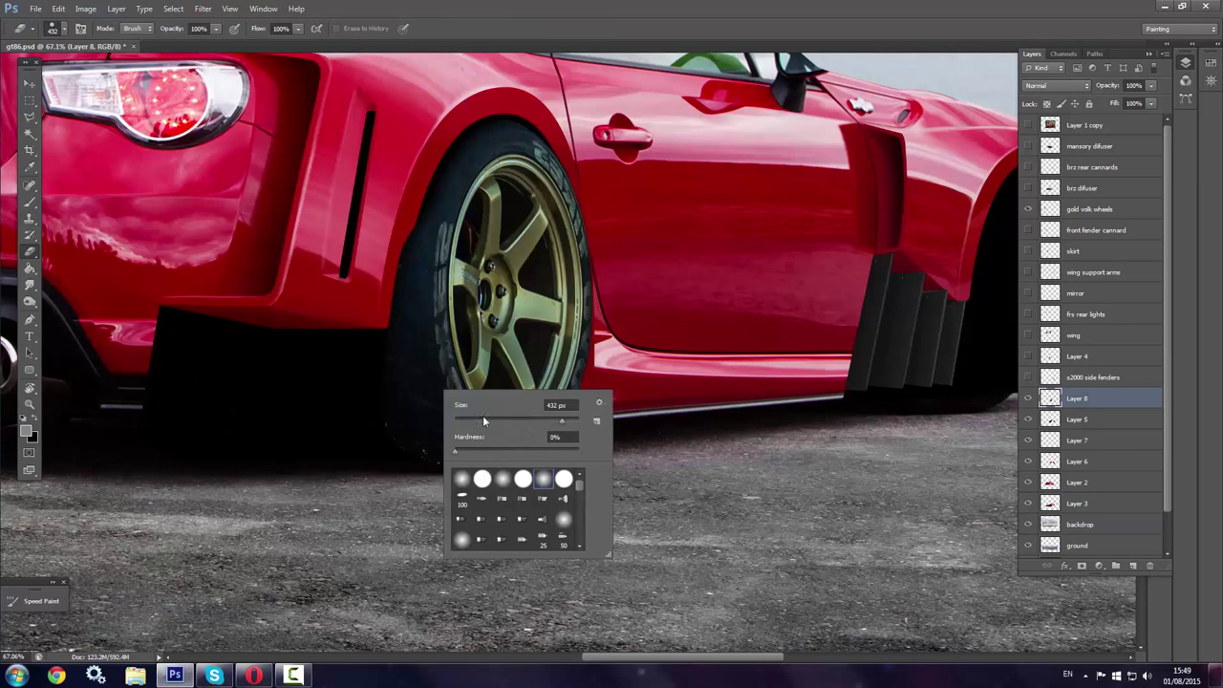
left_click(483, 420)
key("Return")
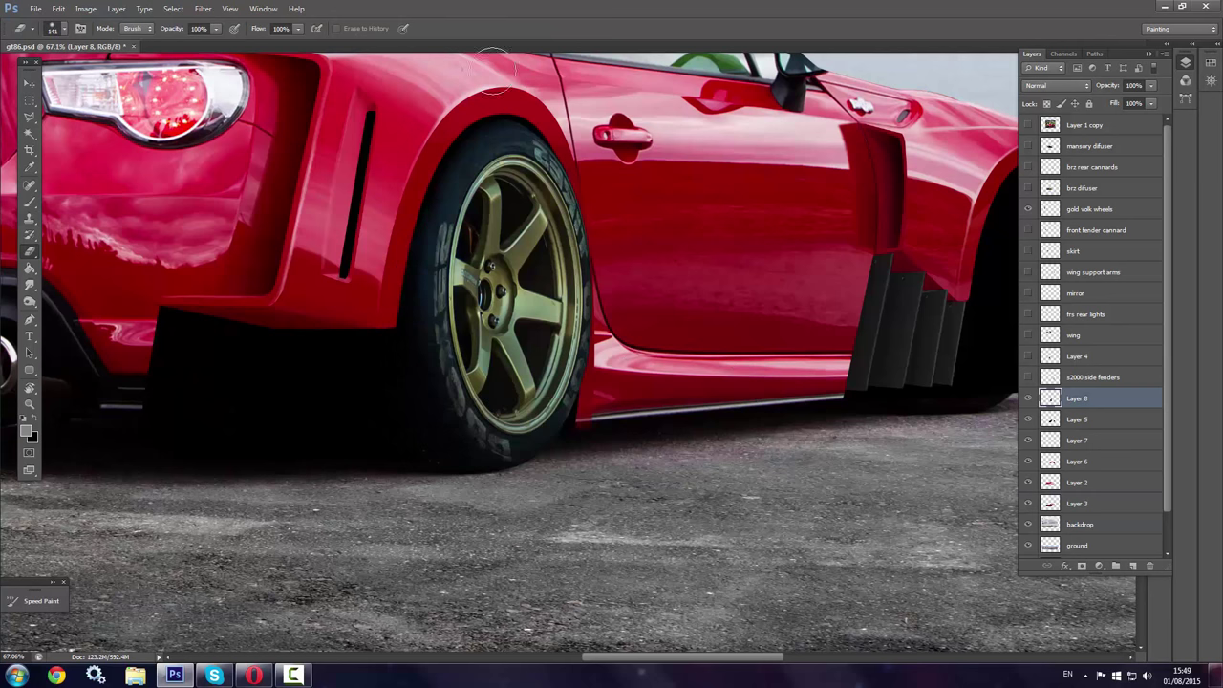
mouse_move(276, 394)
left_mouse_down()
mouse_move(191, 393)
mouse_move(249, 394)
left_mouse_up()
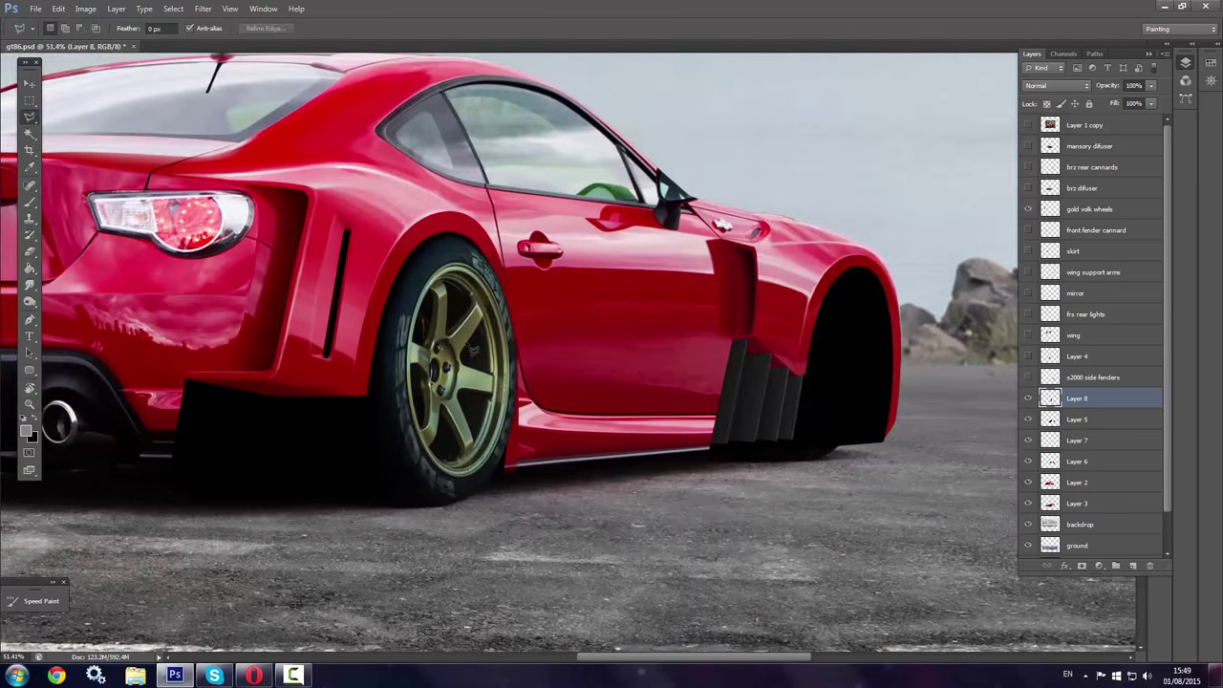
Nudge the rear wheel slightly right and zoom out to the whole scene
key("ctrl+t")
left_click_drag(411, 372, 436, 373)
key("Return")
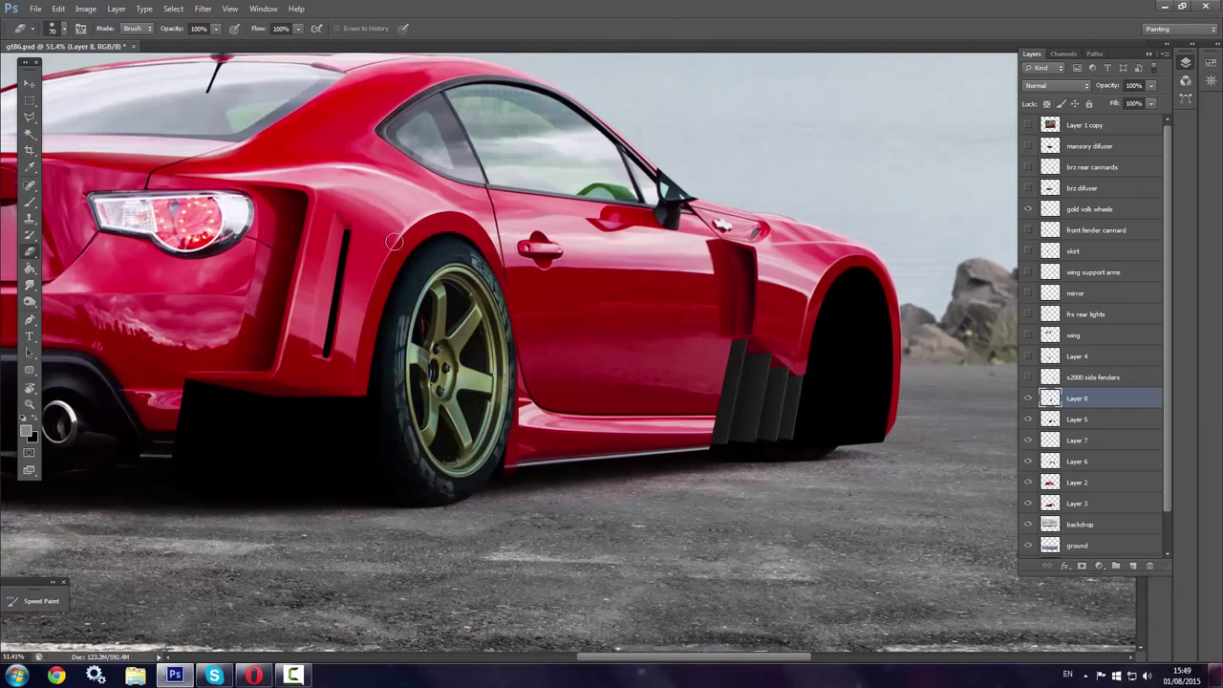
key("ctrl+minus")
Move the remaining gold wheel onto the front wheel arch
key("v")
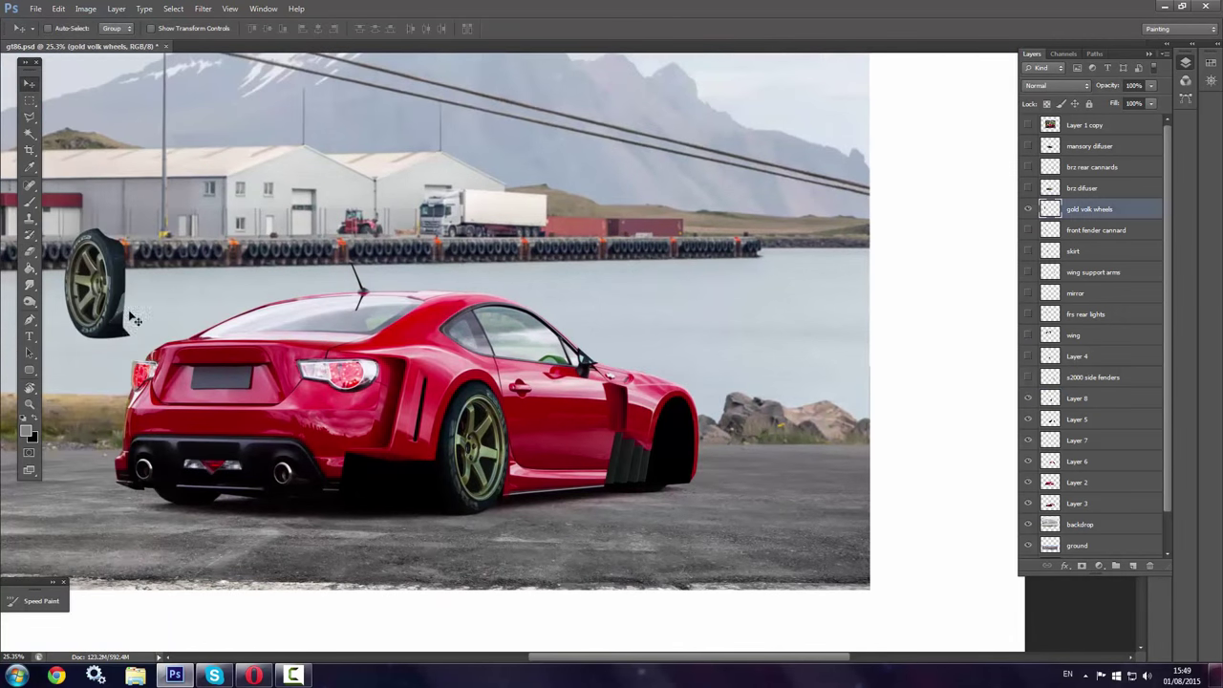
mouse_move(105, 289)
left_mouse_down()
mouse_move(609, 378)
mouse_move(672, 434)
left_mouse_up()
left_click_drag(1090, 208, 1090, 409)
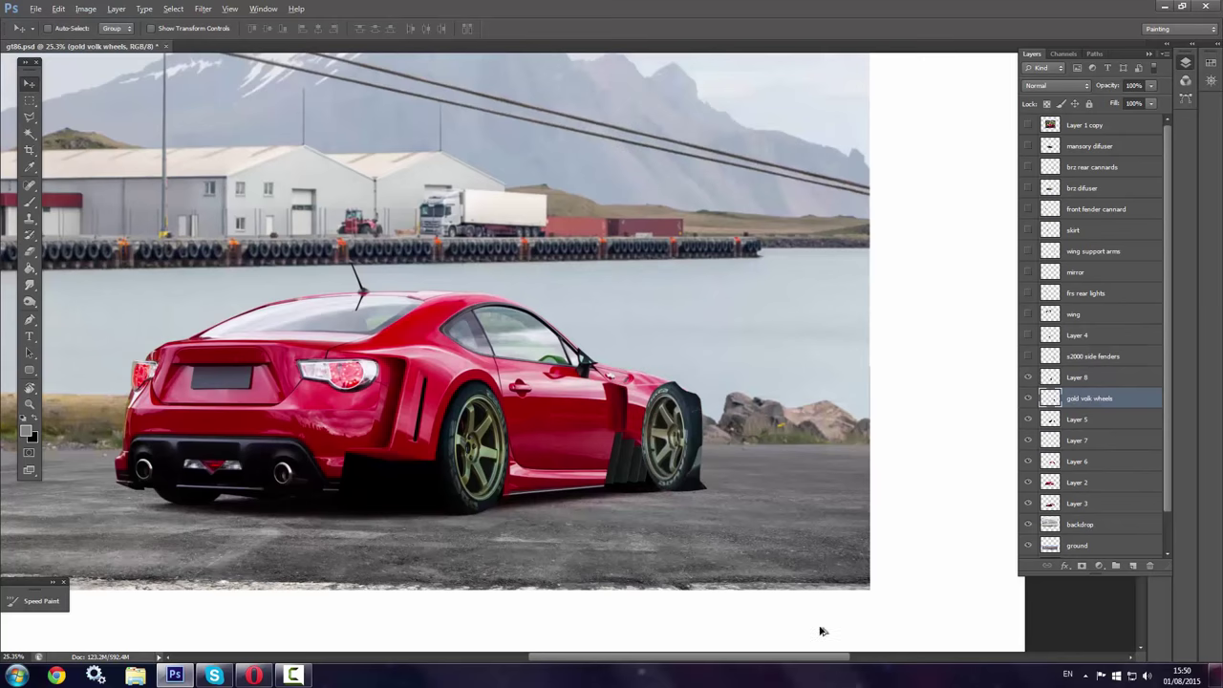
scroll(819, 622, "up", 5)
Colour-match the front wheel with saturation +10 and Levels midtones 0.83
left_click(85, 9)
key("ctrl+u")
left_click_drag(878, 165, 888, 171)
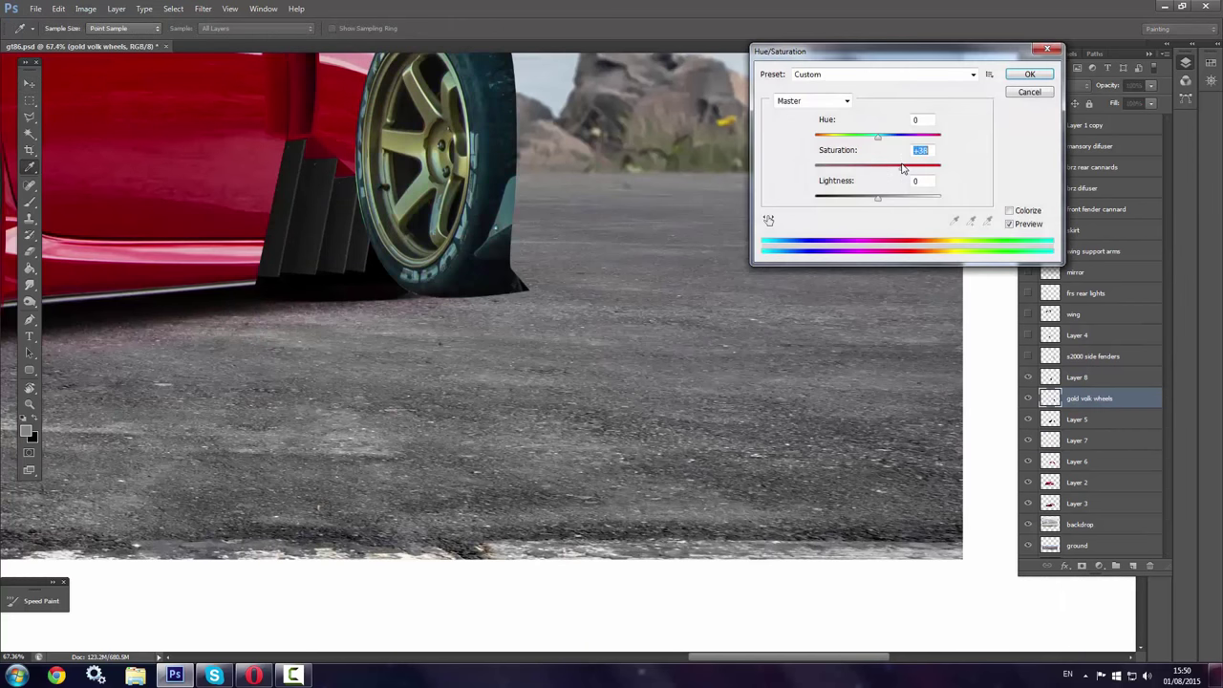
left_click(1030, 73)
left_click_drag(631, 278, 816, 379)
left_click(85, 9)
left_click(401, 58)
left_click_drag(815, 188, 826, 188)
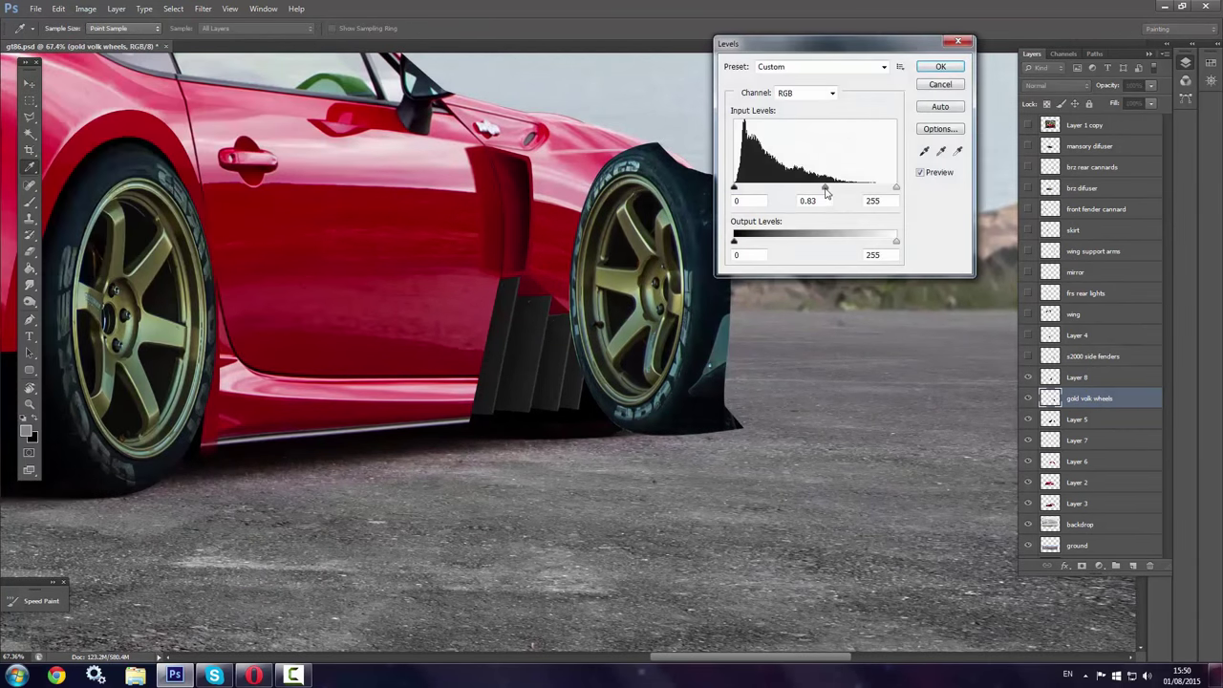
key("Return")
Flip the front wheel horizontally and narrow it to fit the arch
key("ctrl+t")
right_click(574, 301)
left_click(622, 497)
left_click_drag(745, 288, 712, 288)
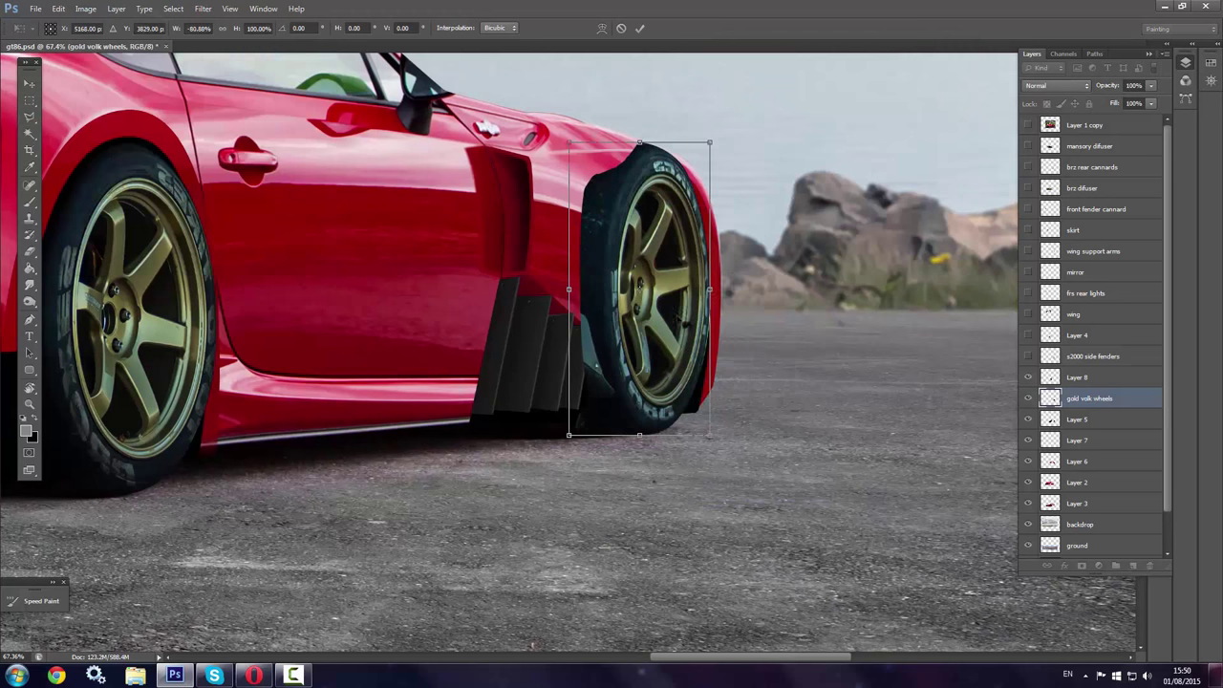
left_click_drag(710, 144, 715, 179)
left_click_drag(569, 308, 584, 308)
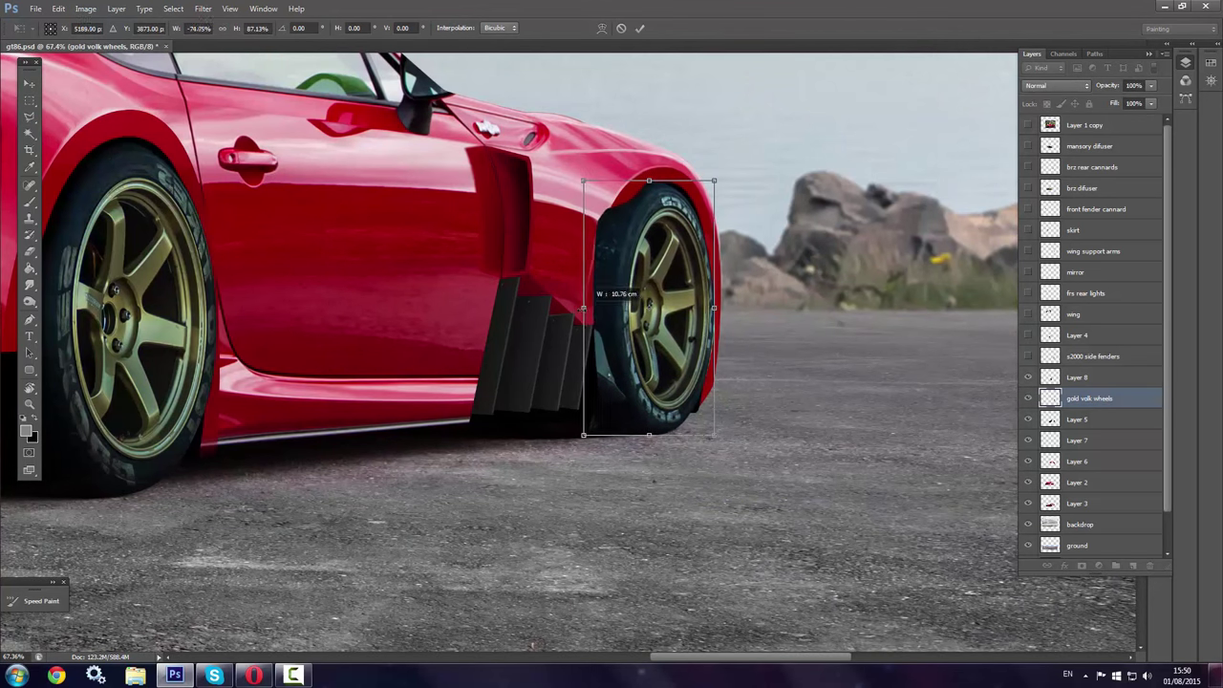
key("Return")
Switch to clone stamping on Layer 3 and zoom in on the car's rear
key("e")
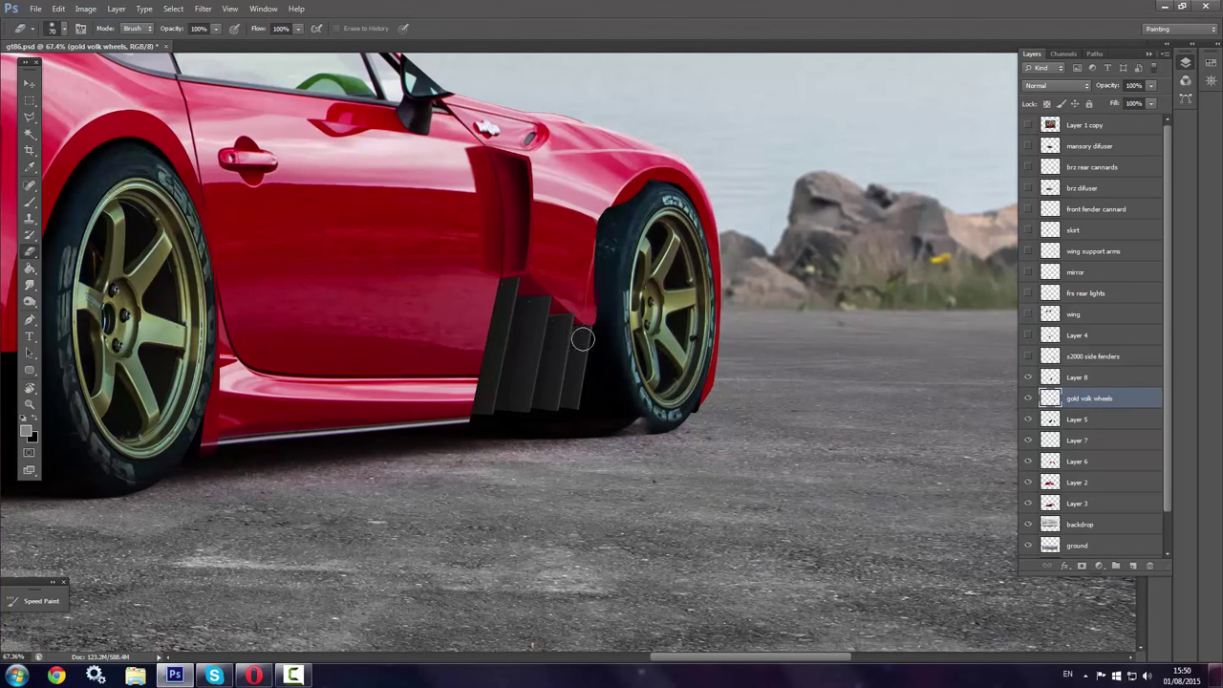
key("s")
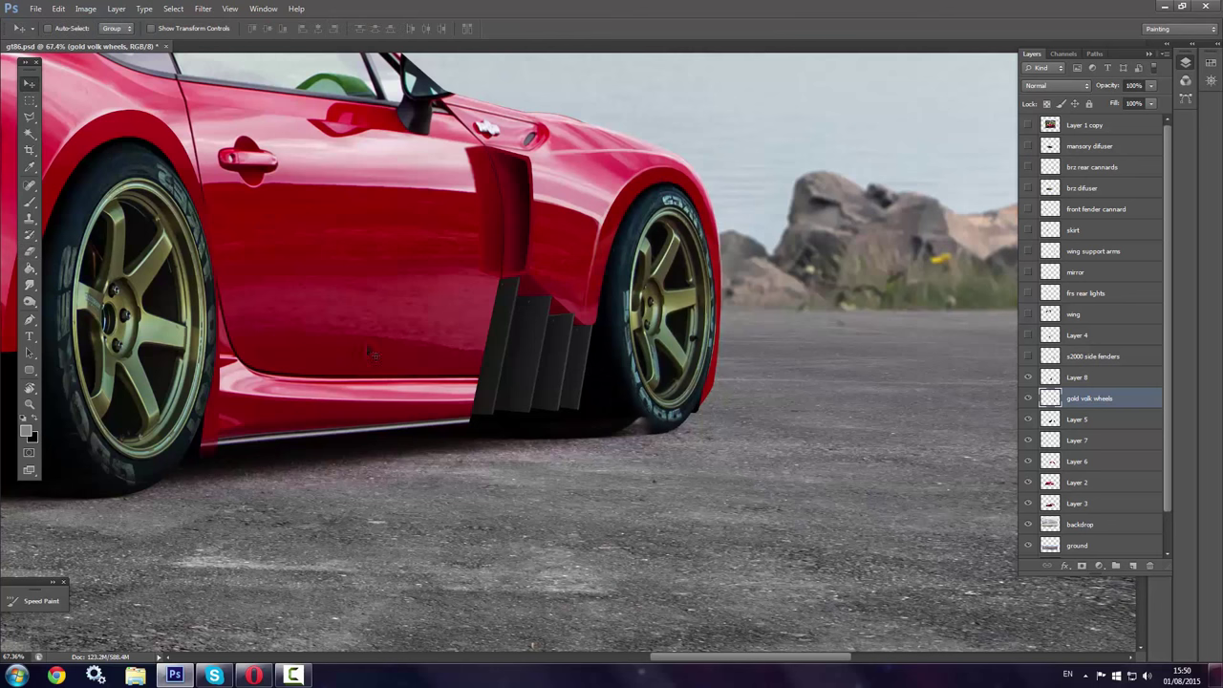
key("alt+[")
key("alt+[")
key("alt+[")
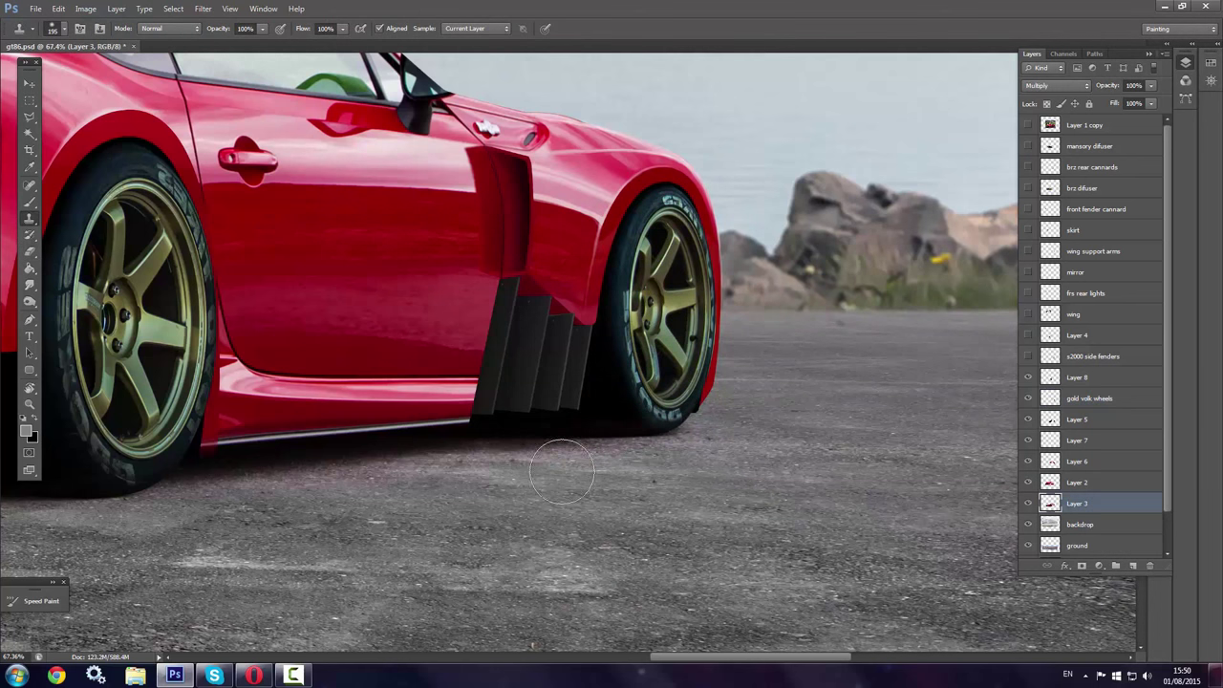
key("z")
mouse_move(783, 531)
left_mouse_down()
mouse_move(600, 493)
mouse_move(808, 381)
left_mouse_up()
left_click_drag(669, 378, 535, 377)
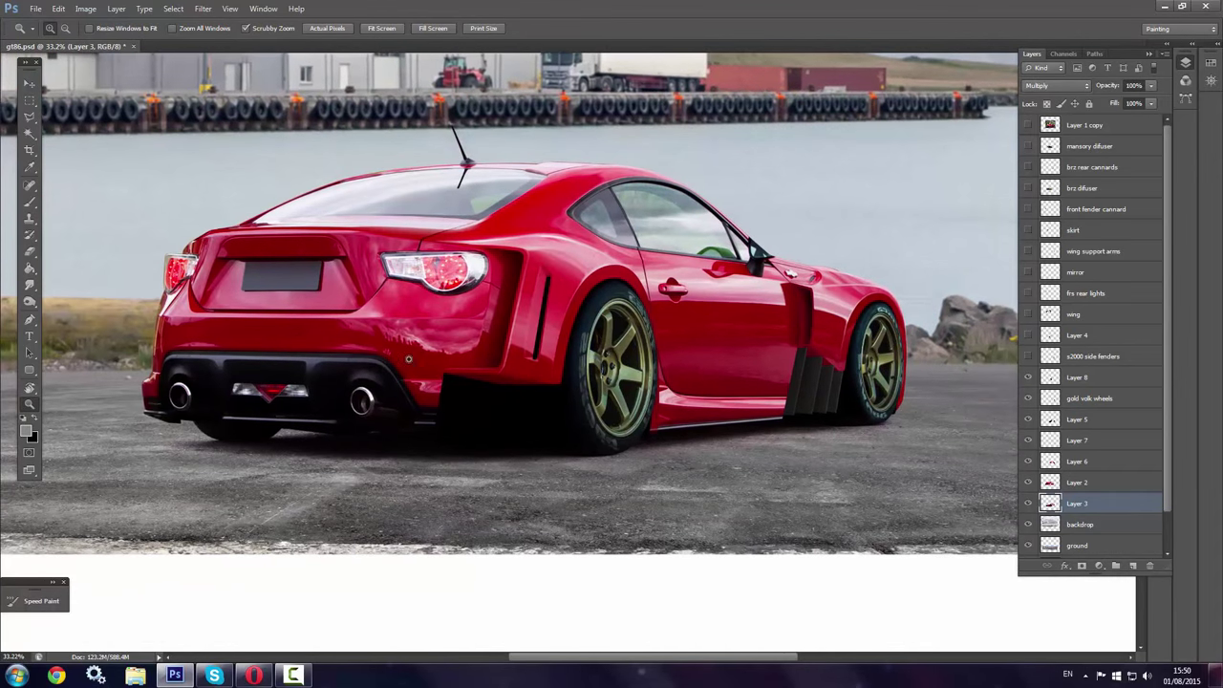
Zoom in on the car's rear and create a new empty Layer 9
left_click_drag(286, 363, 459, 364)
key("p")
key("v")
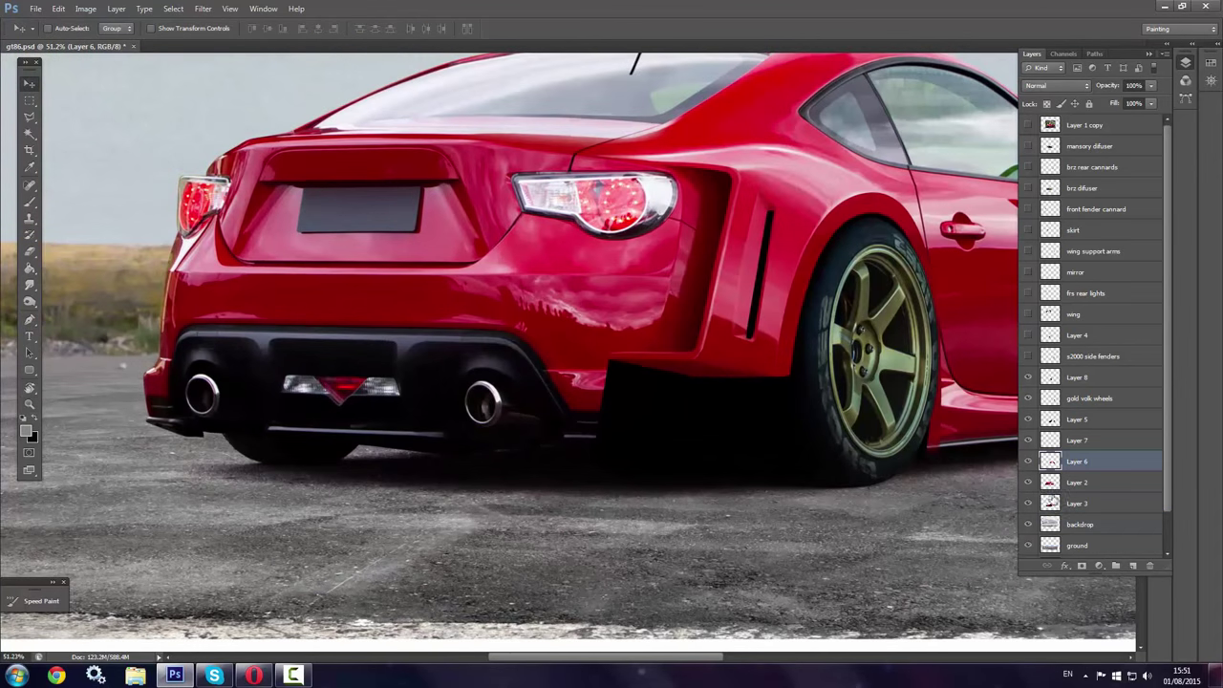
key("ctrl+t")
key("Return")
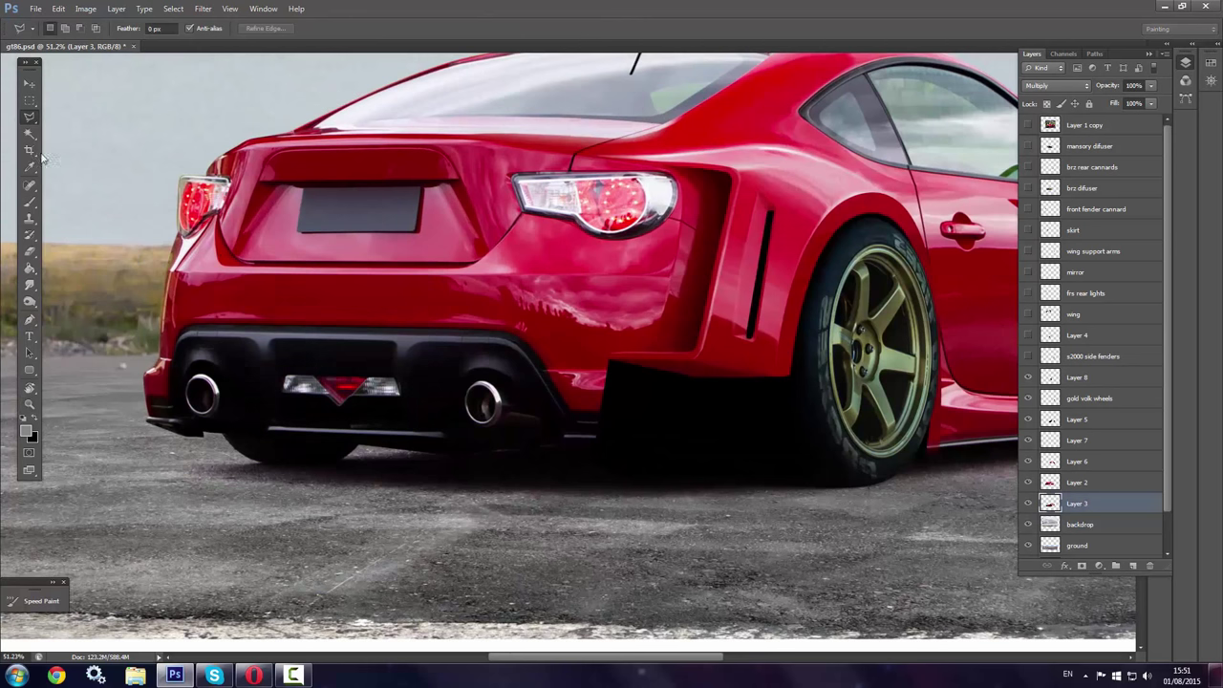
key("m")
left_click_drag(87, 125, 181, 222)
key("ctrl+shift+n")
key("Return")
key("ctrl+d")
Trace the fender outline as a selection and paint the extension beside the taillight red
key("p")
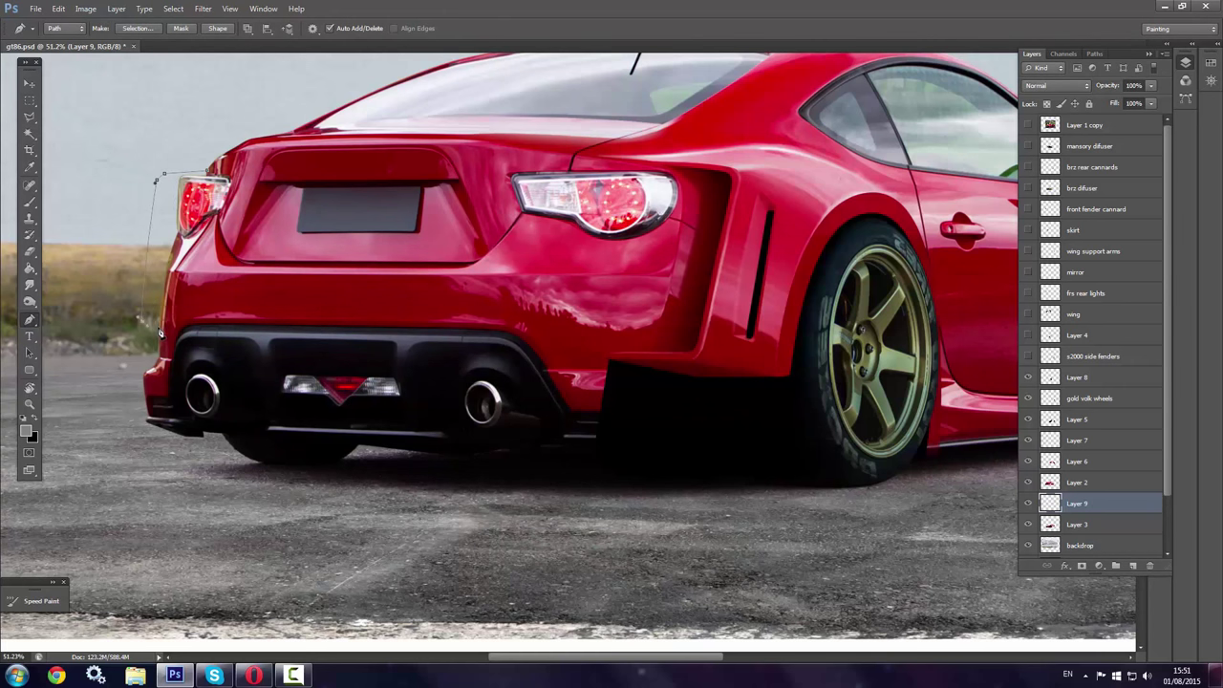
left_click(136, 28)
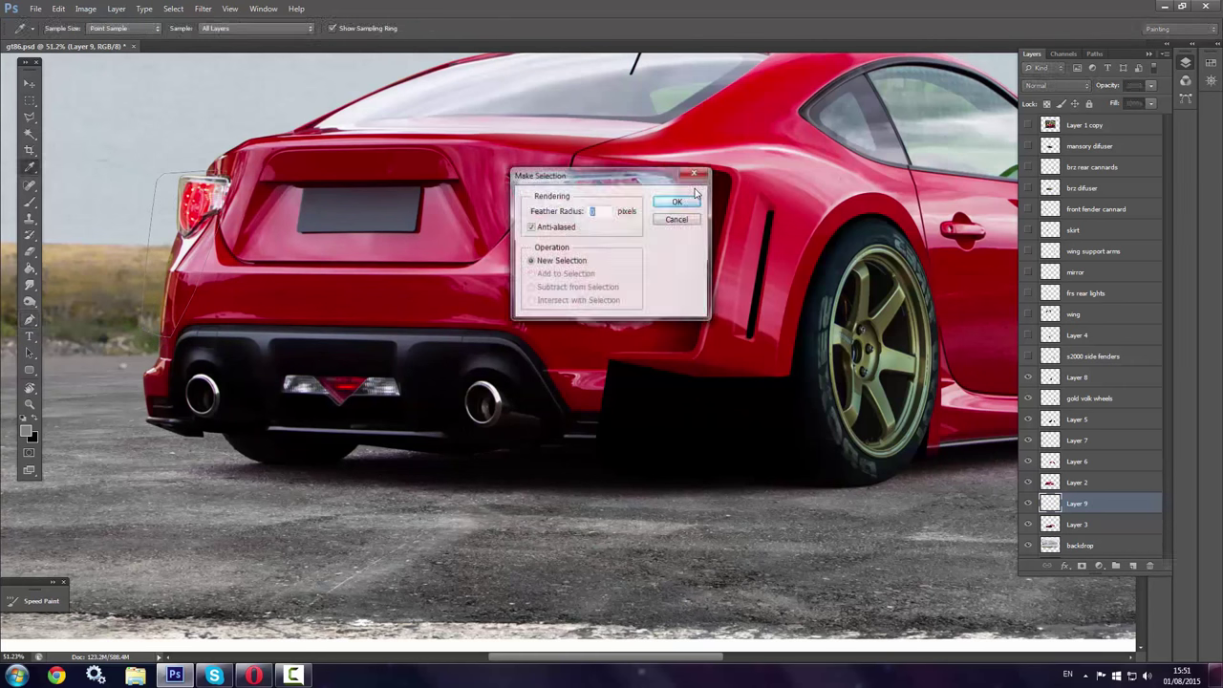
key("Return")
key("b")
right_click(389, 279)
left_click_drag(177, 286, 185, 150)
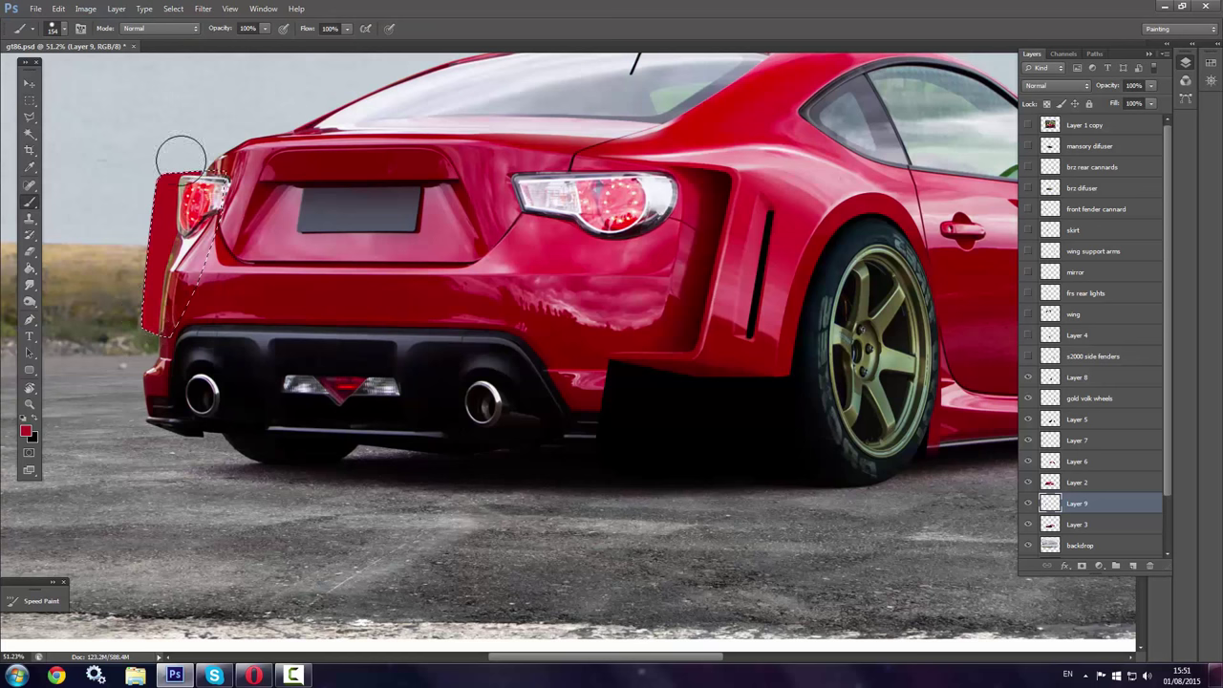
right_click(421, 298)
left_click_drag(172, 191, 167, 315)
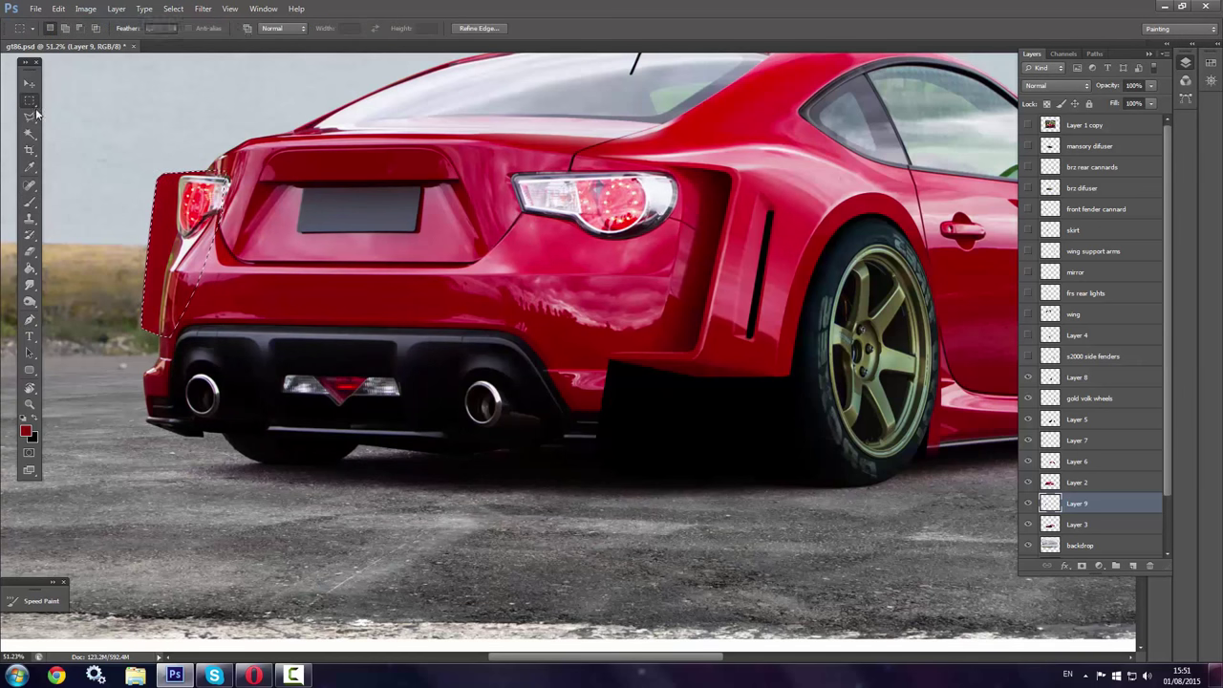
Free-transform the painted fender piece into shape
scroll(178, 115, "up", 3)
key("ctrl+t")
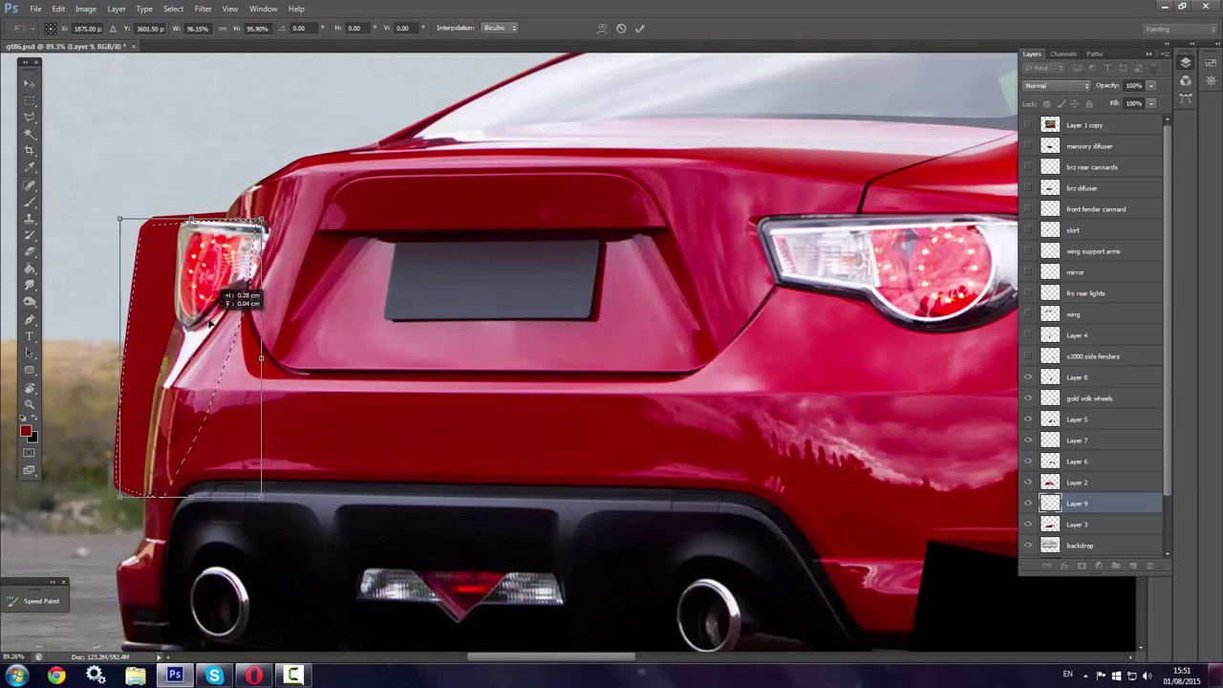
key("Return")
Switch the brush to a flat elliptical, then round tip, and zoom out to the whole car
right_click(245, 373)
left_click(278, 473)
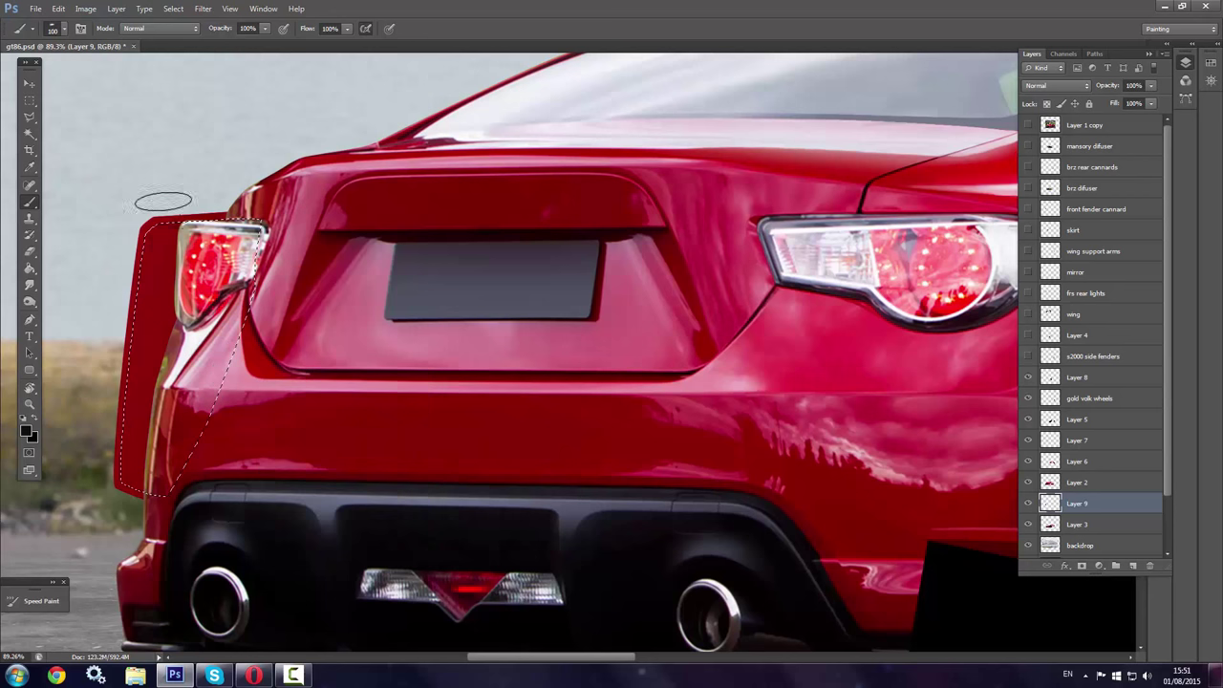
right_click(212, 383)
left_click(277, 364)
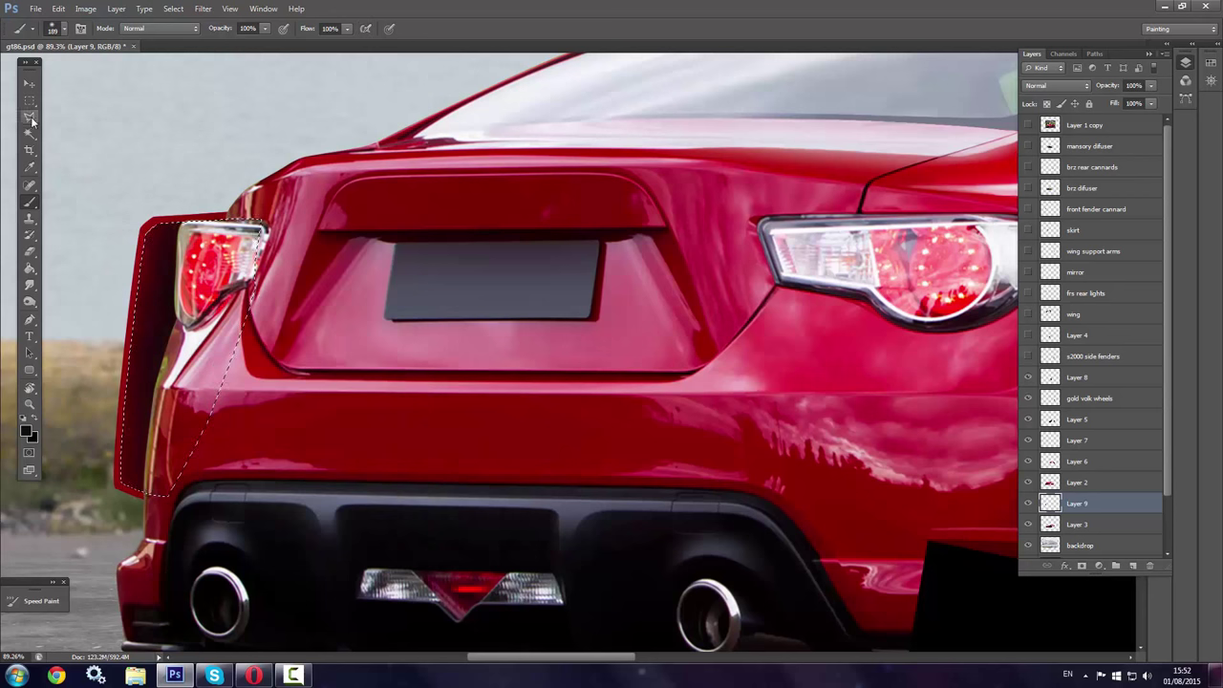
key("z")
left_click_drag(421, 334, 414, 336)
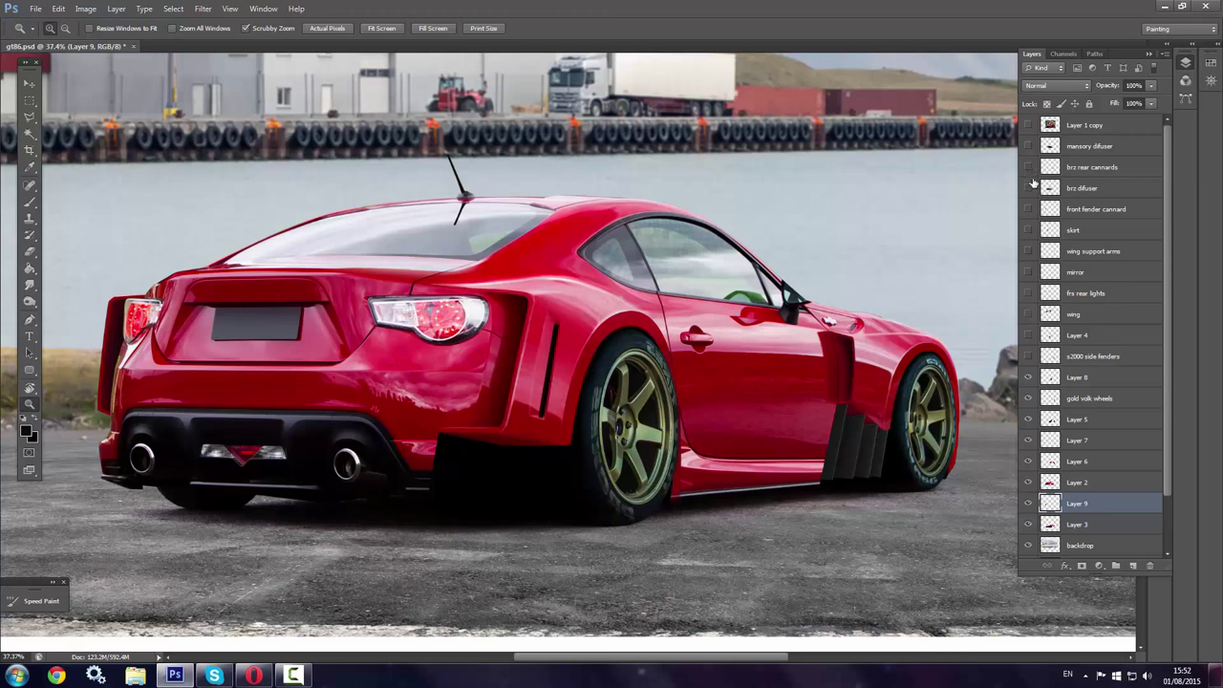
Show 'brz rear cannards' and fit the gold canard in front of the rear wheel
left_click(1027, 167)
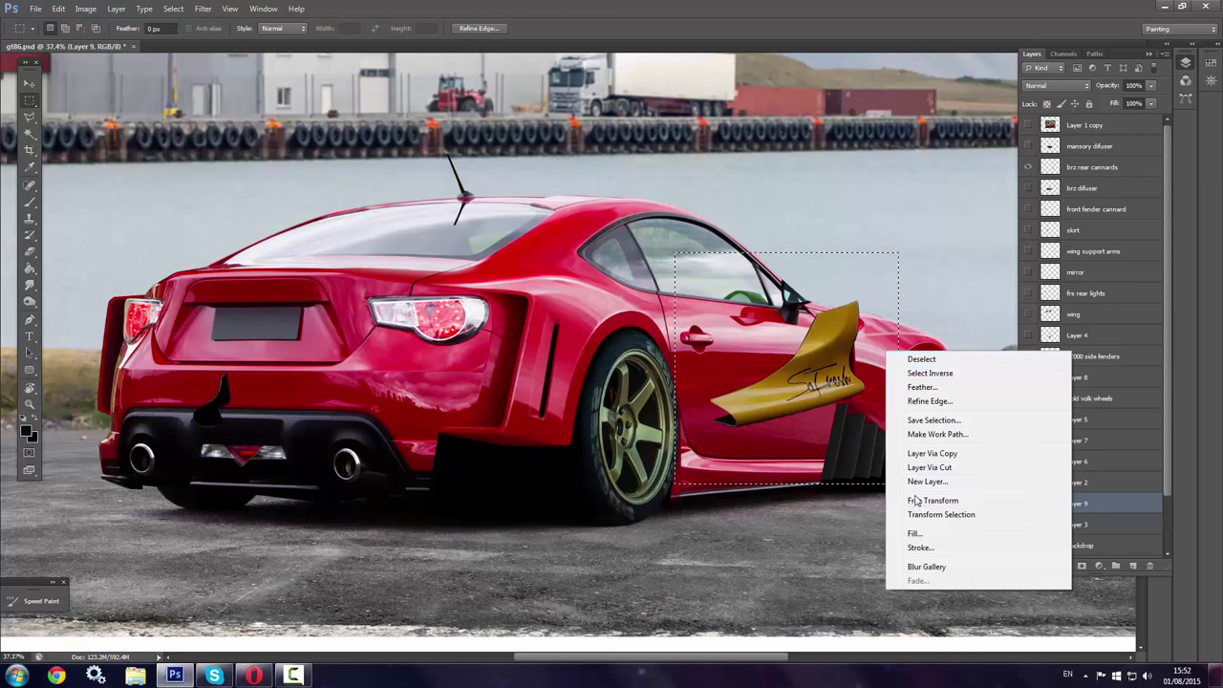
right_click(843, 413)
left_click(904, 523)
mouse_move(843, 414)
left_mouse_down()
mouse_move(574, 507)
mouse_move(573, 554)
left_mouse_up()
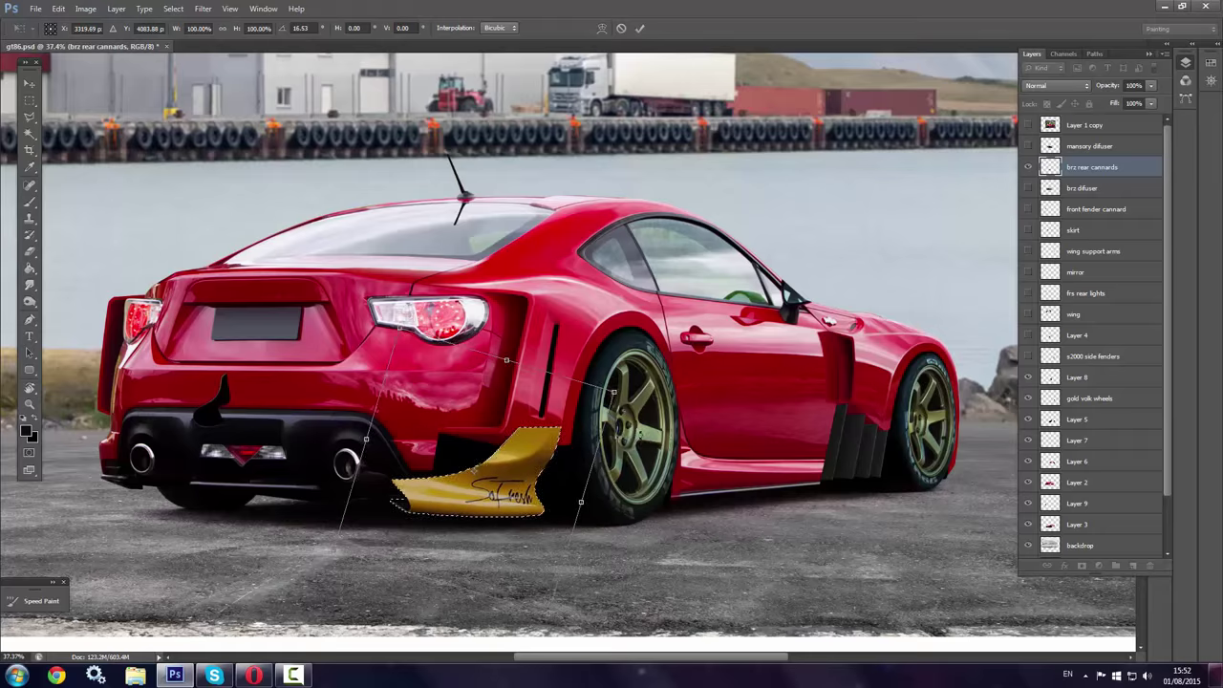
left_click_drag(401, 516, 361, 543)
key("Return")
Move, rotate and enlarge the black piece at the rear-left corner, then deselect
key("m")
mouse_move(162, 324)
left_mouse_down()
mouse_move(251, 451)
mouse_move(90, 504)
mouse_move(67, 478)
left_mouse_up()
right_click(208, 358)
left_click(249, 506)
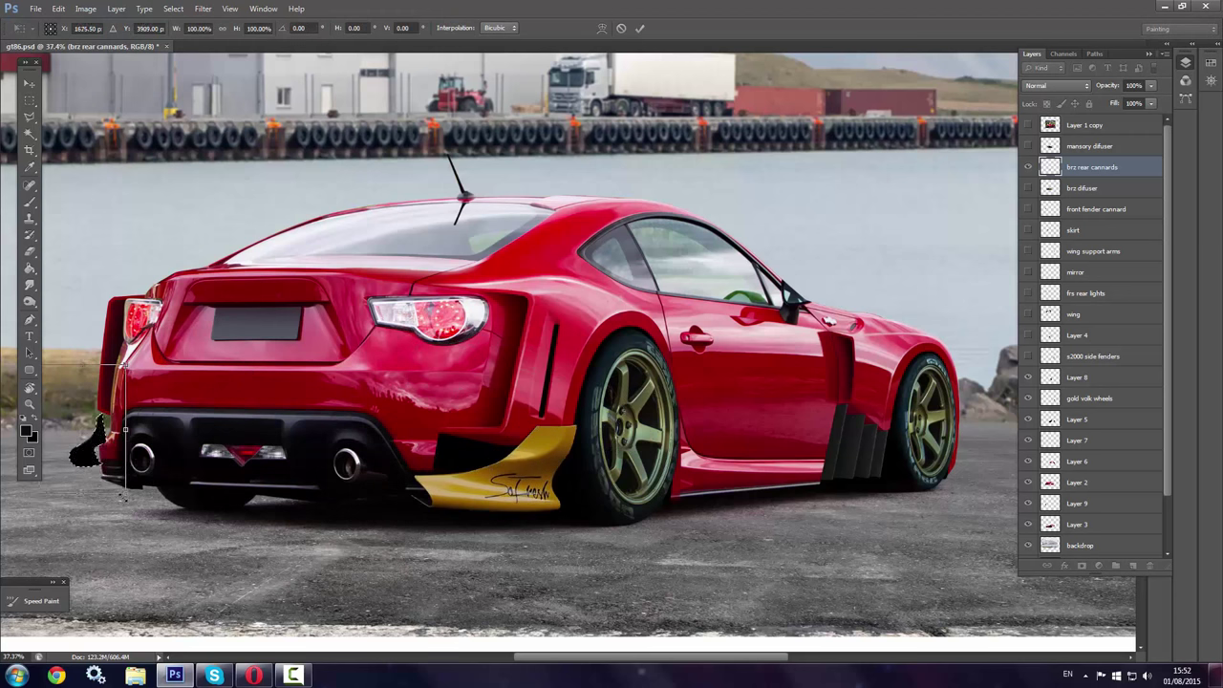
left_click_drag(60, 340, 53, 334)
mouse_move(115, 450)
left_mouse_down()
mouse_move(125, 436)
mouse_move(113, 445)
left_mouse_up()
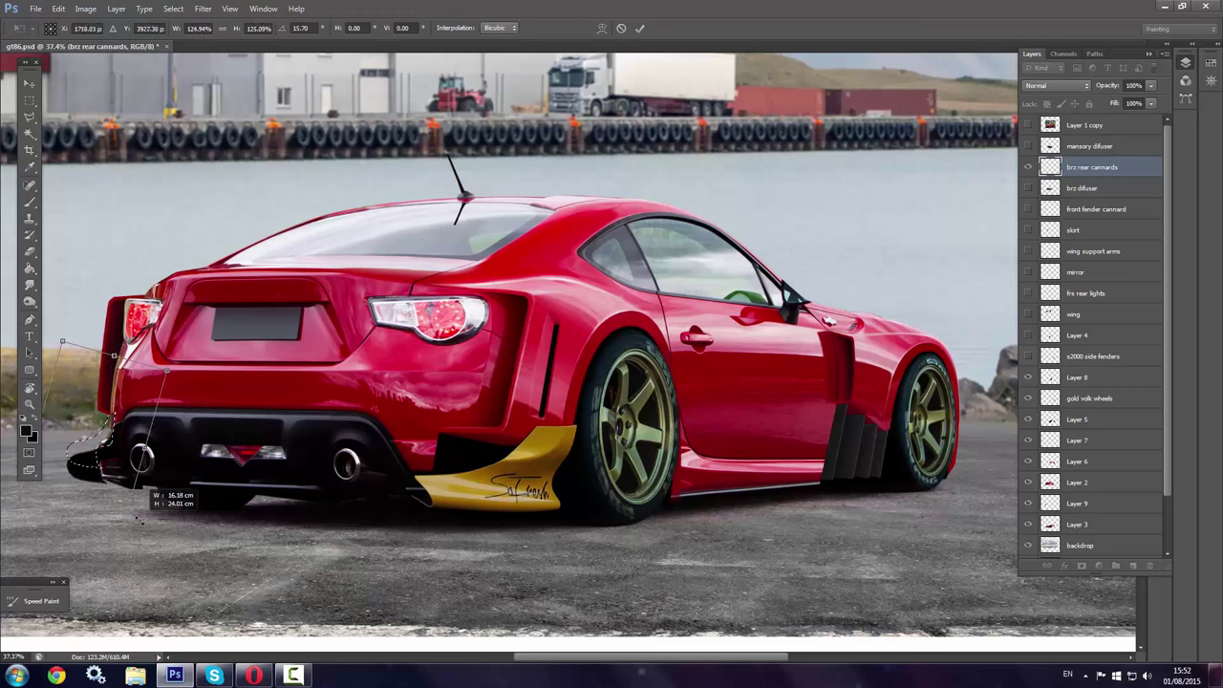
key("Return")
right_click(168, 325)
left_click(191, 330)
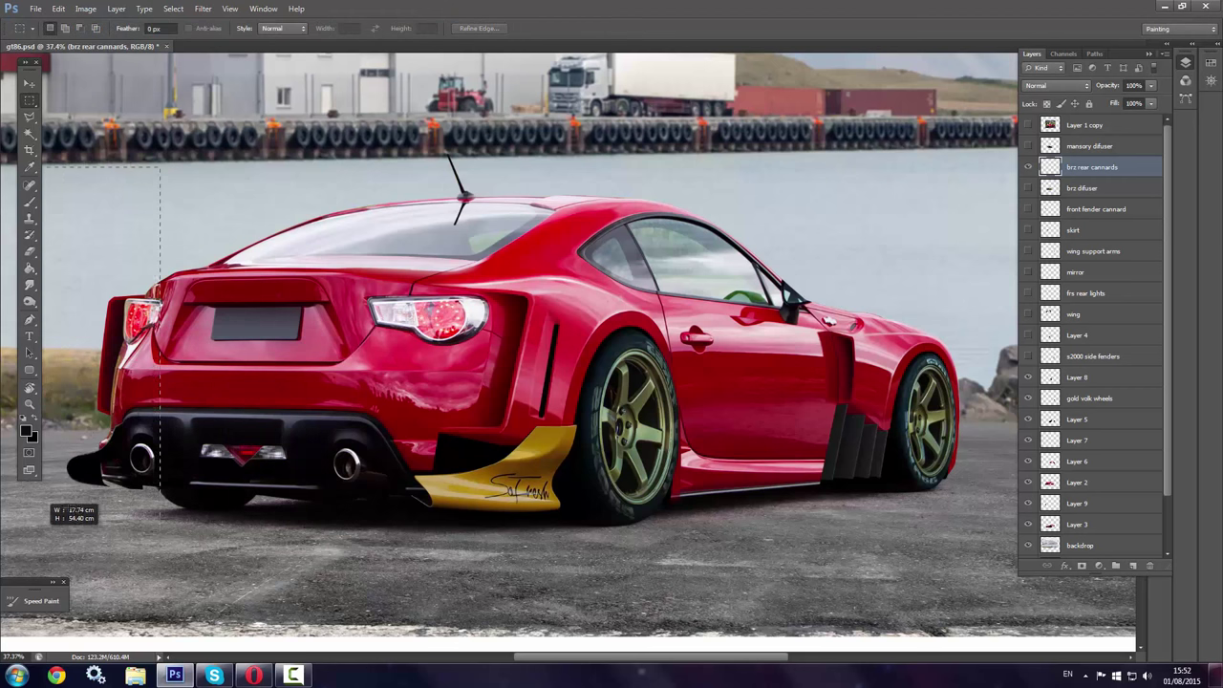
Shift the canard's hue to red and apply a Color Balance adjustment
left_click(85, 8)
left_click(277, 143)
mouse_move(878, 134)
left_mouse_down()
mouse_move(915, 134)
mouse_move(847, 134)
left_mouse_up()
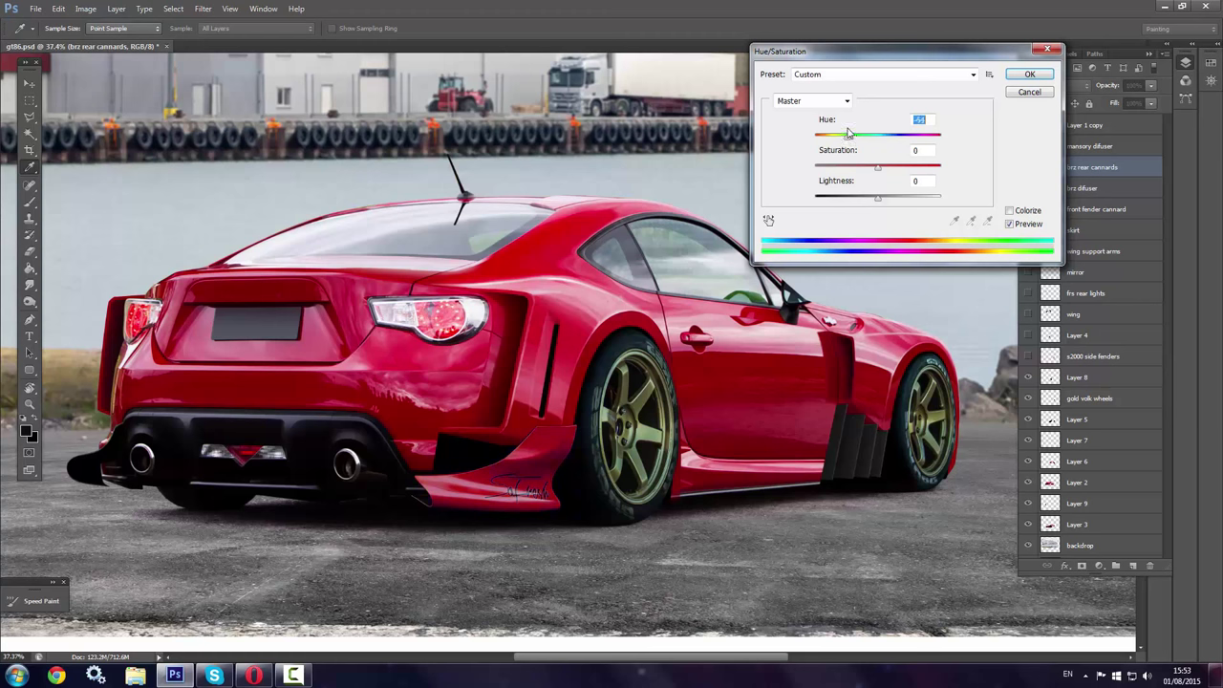
left_click(1031, 74)
left_click(85, 8)
left_click(263, 114)
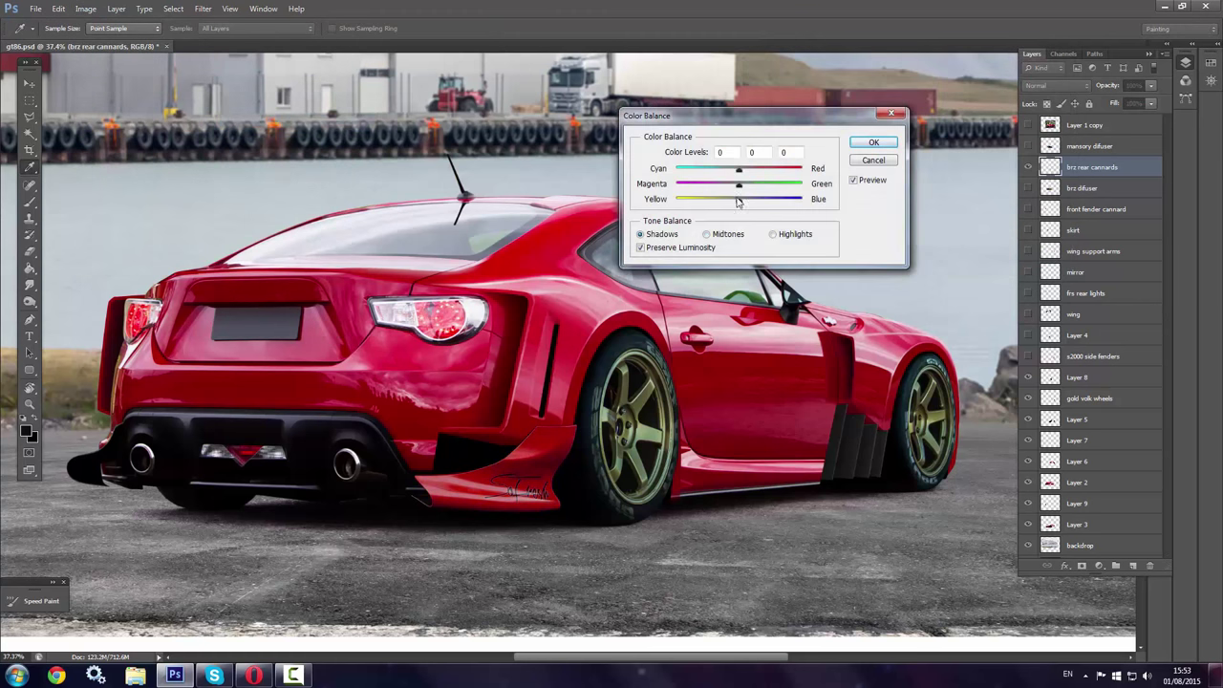
key("Return")
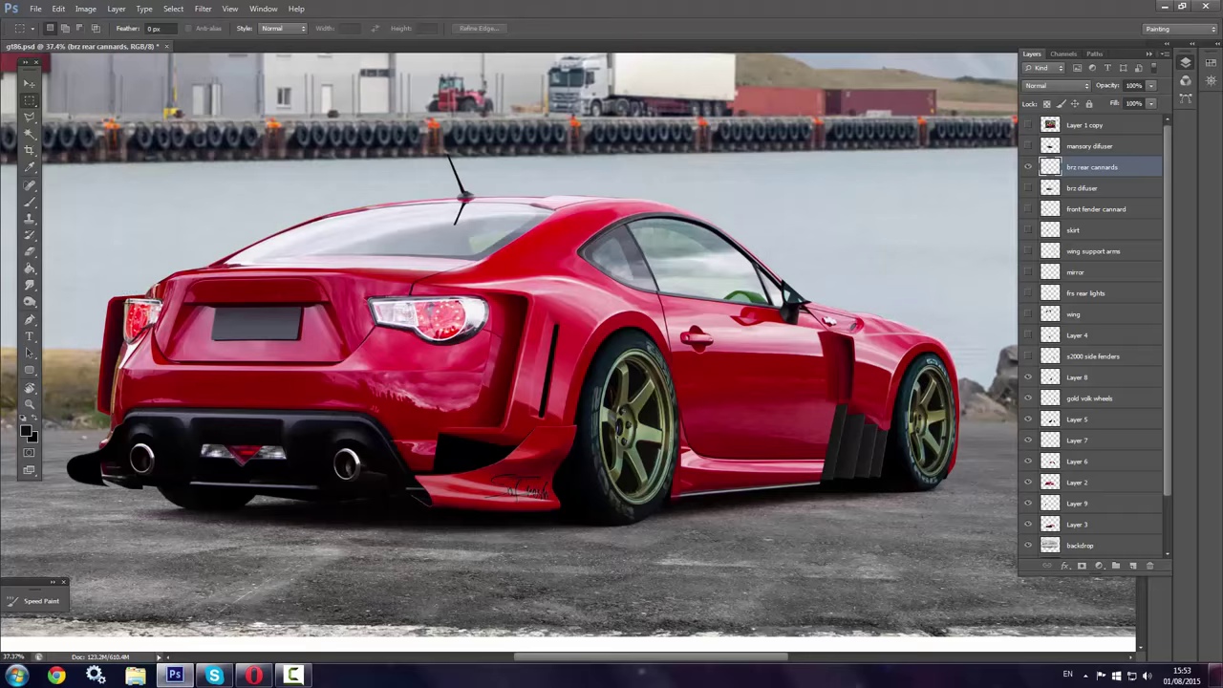
Warp the black rear fin into a curve that hugs the bumper
scroll(129, 304, "up", 5)
left_click_drag(208, 347, 255, 318)
key("ctrl+t")
right_click(223, 336)
left_click(259, 445)
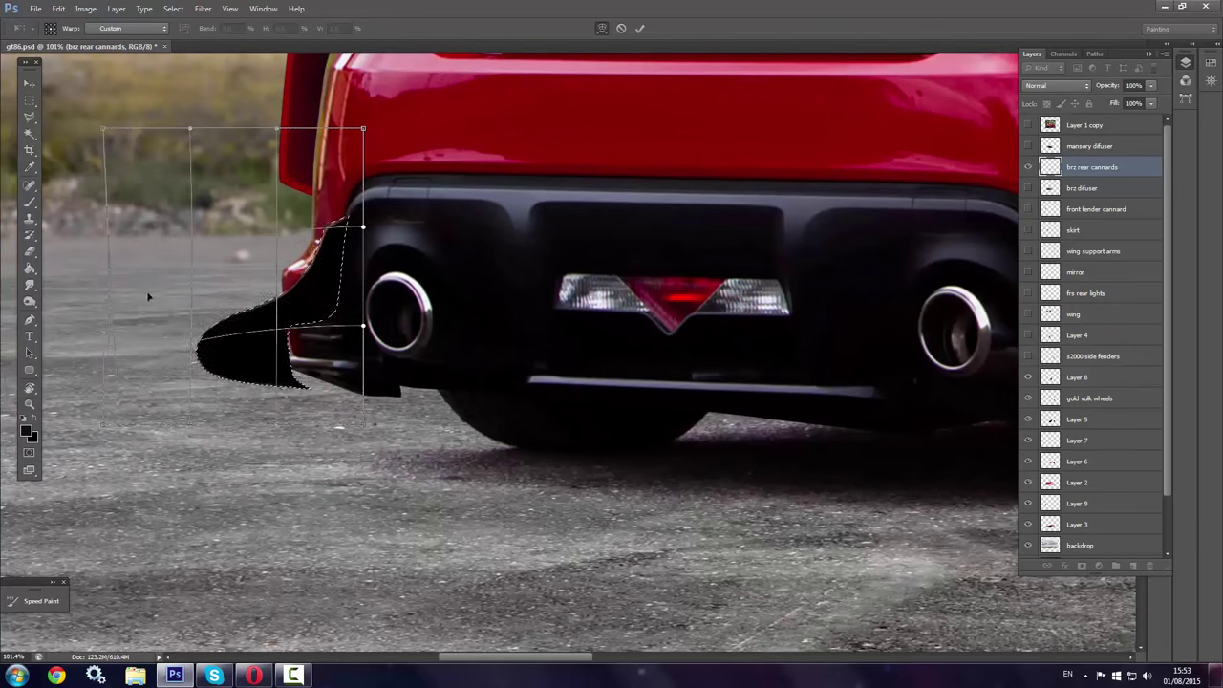
left_click_drag(148, 297, 143, 315)
key("Return")
scroll(208, 506, "down", 5)
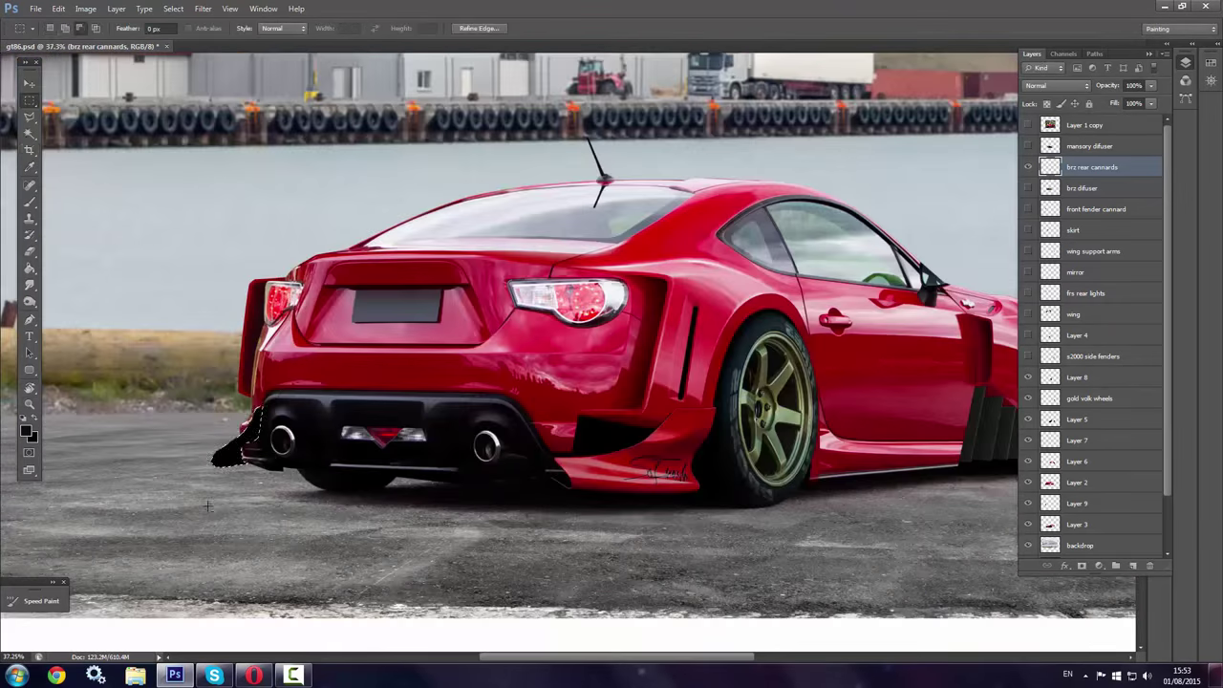
Cut the fin onto new Layer 10 via Layer via Cut and transform it into place
key("l")
key("m")
left_click_drag(131, 205, 347, 341)
right_click(405, 366)
left_click(438, 469)
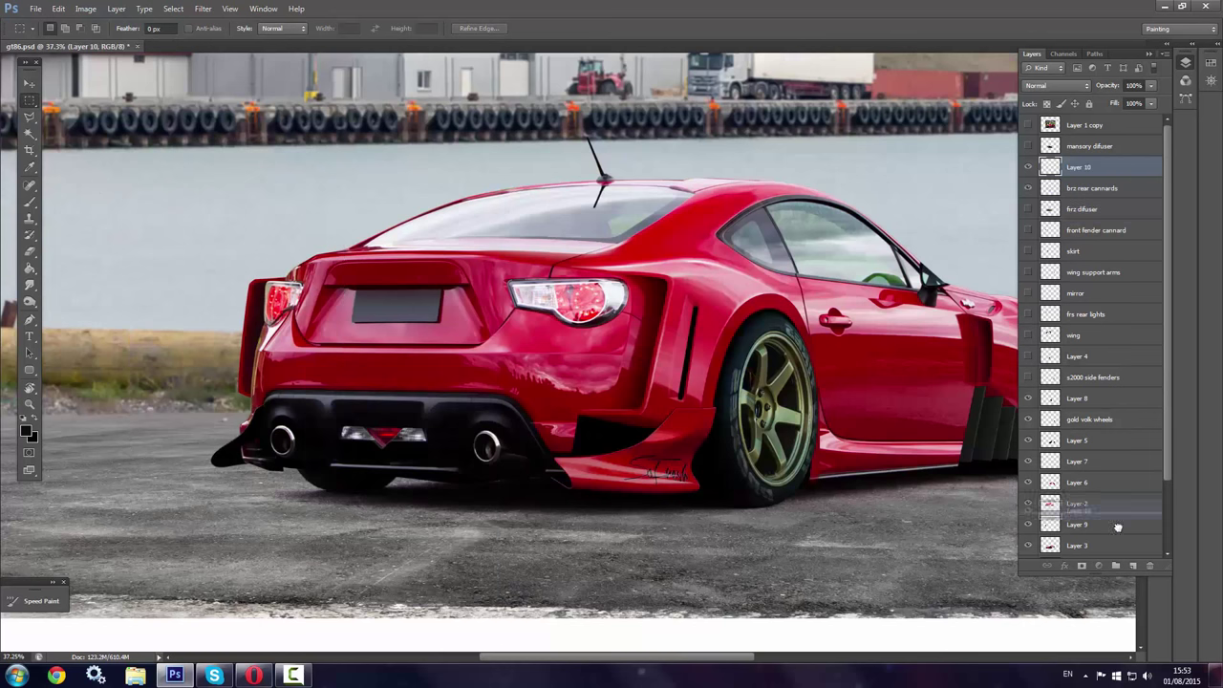
right_click(247, 340)
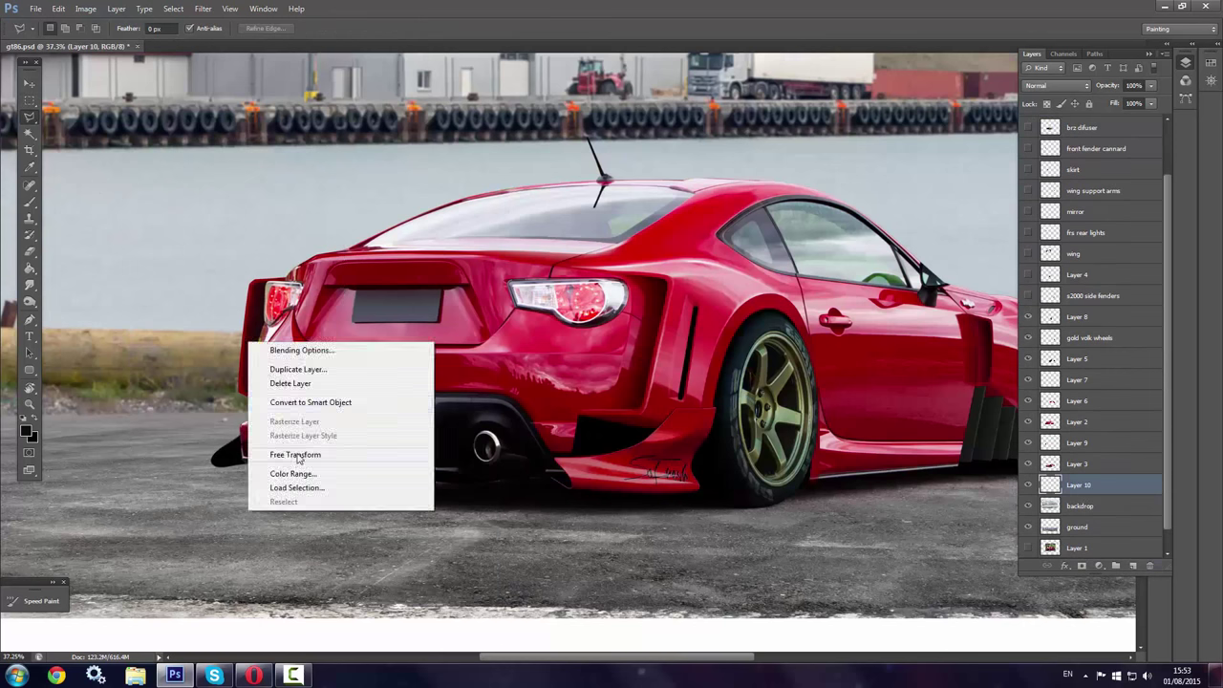
left_click(286, 453)
key("Return")
key("z")
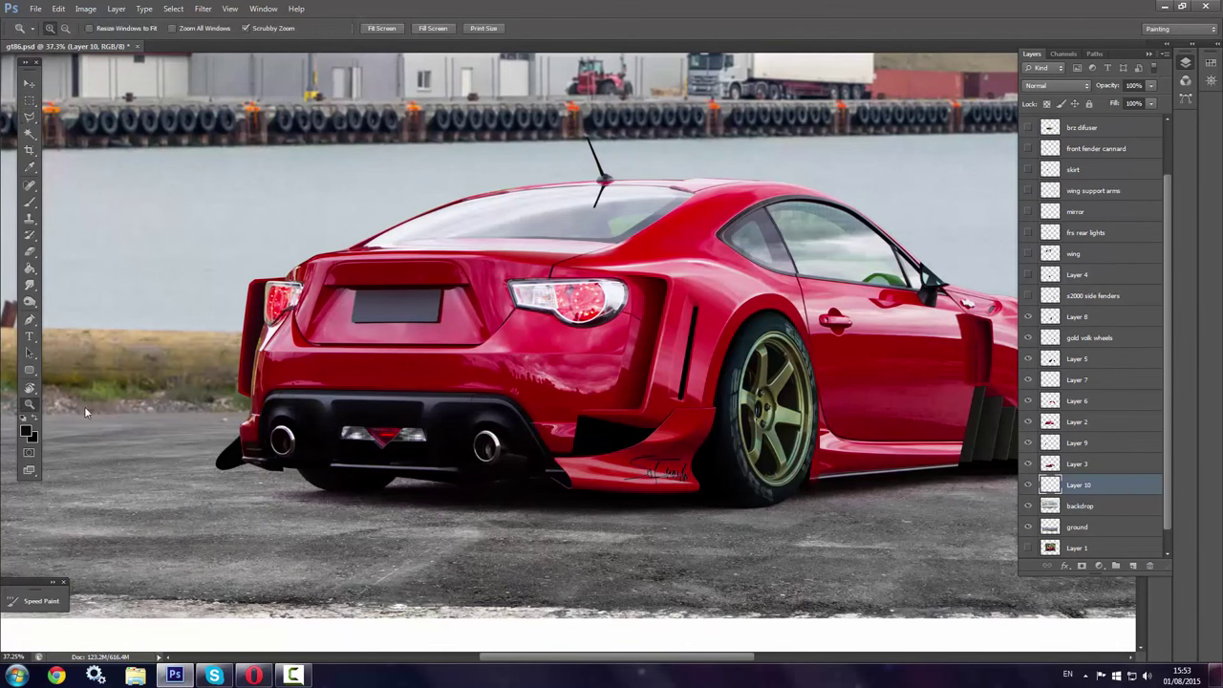
left_click(656, 462)
Paint a small white bolt on the brz rear canards layer with a small hard brush
key("e")
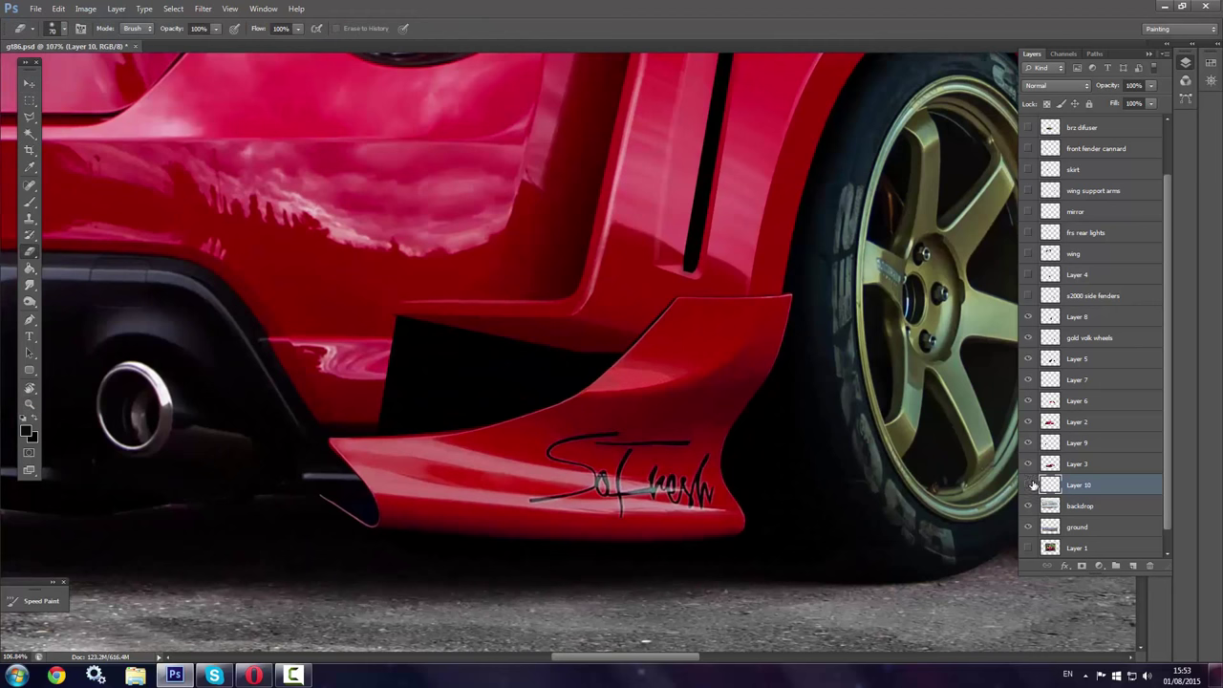
key("alt+period")
key("b")
right_click(776, 334)
left_click(764, 305)
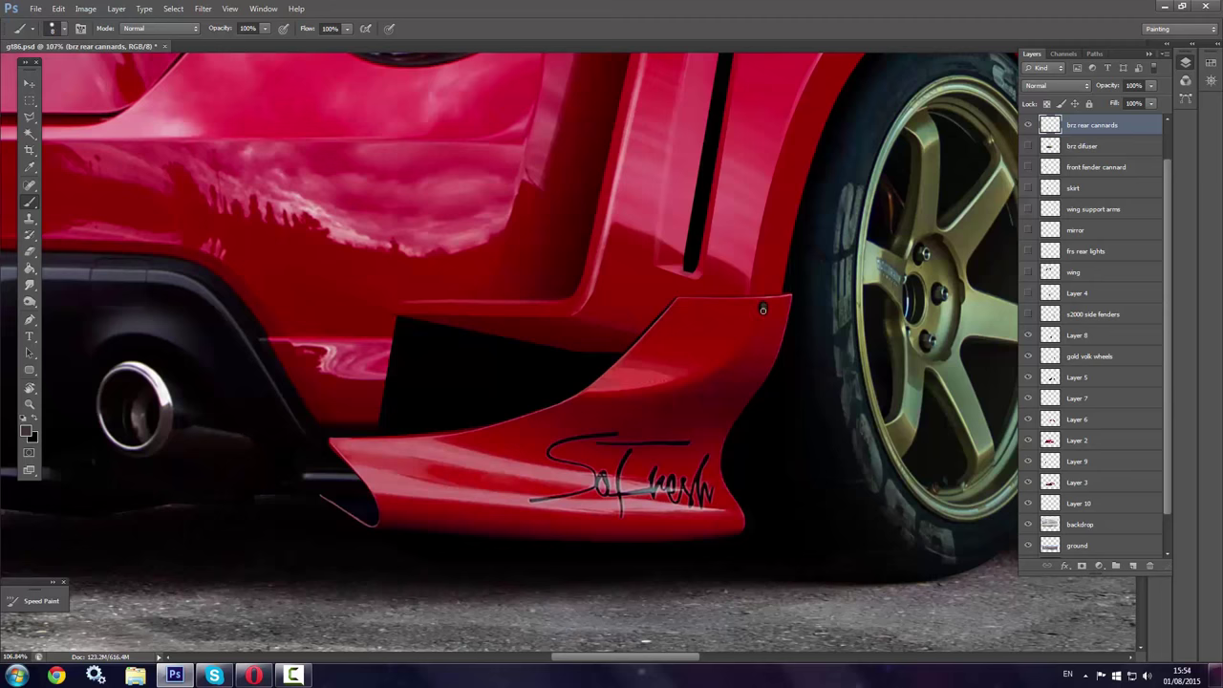
key("x")
right_click(779, 314)
left_click(765, 306)
Erase stray paint around the canard bolt
scroll(617, 347, "up", 2)
key("e")
right_click(614, 341)
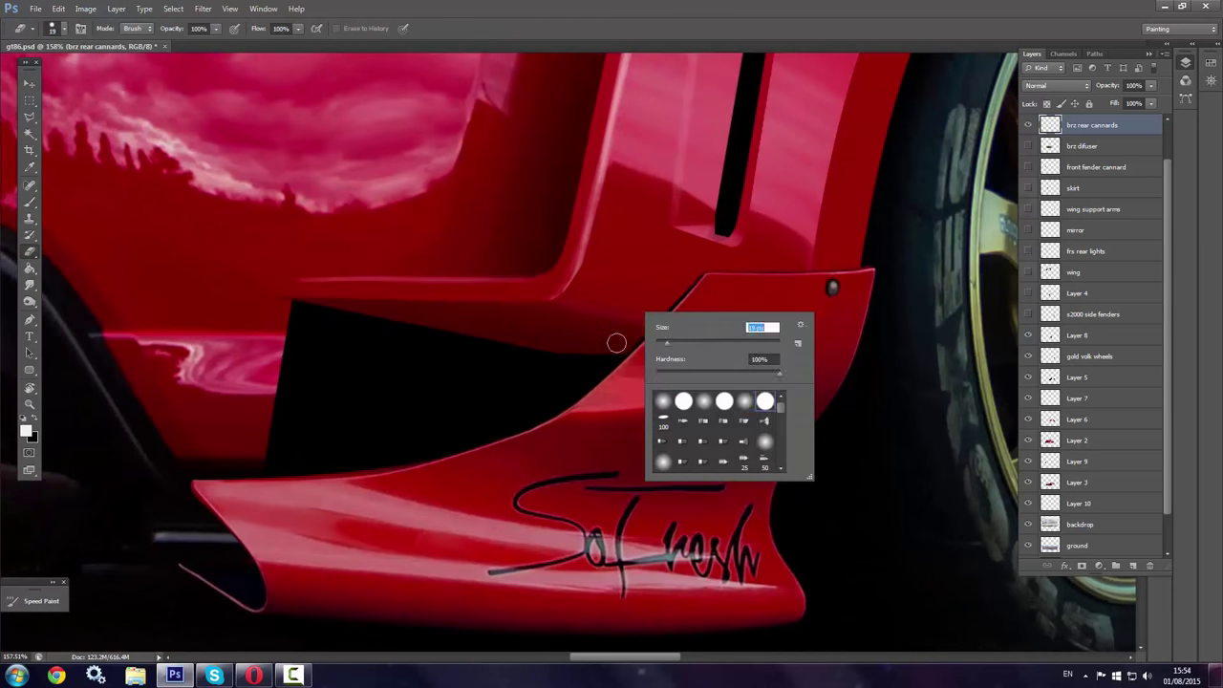
left_click(626, 334)
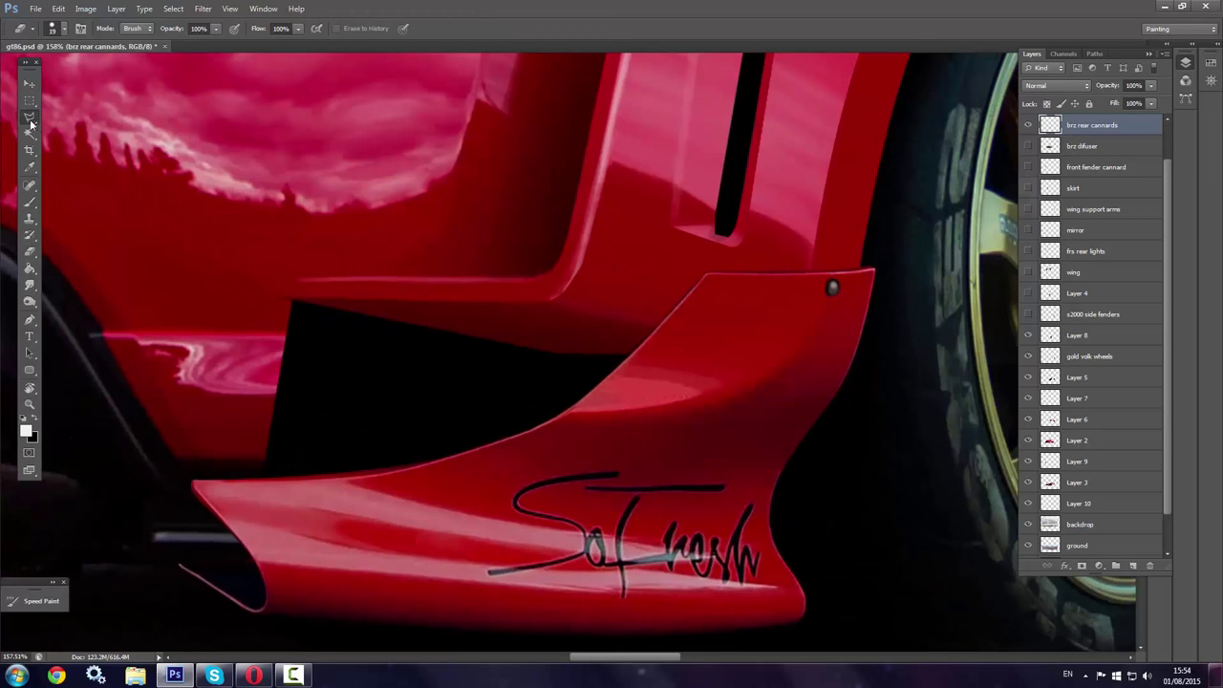
On Layer 5, trace a Pen path around the black gap and turn it into a selection
key("v")
right_click(634, 353)
left_click(669, 350)
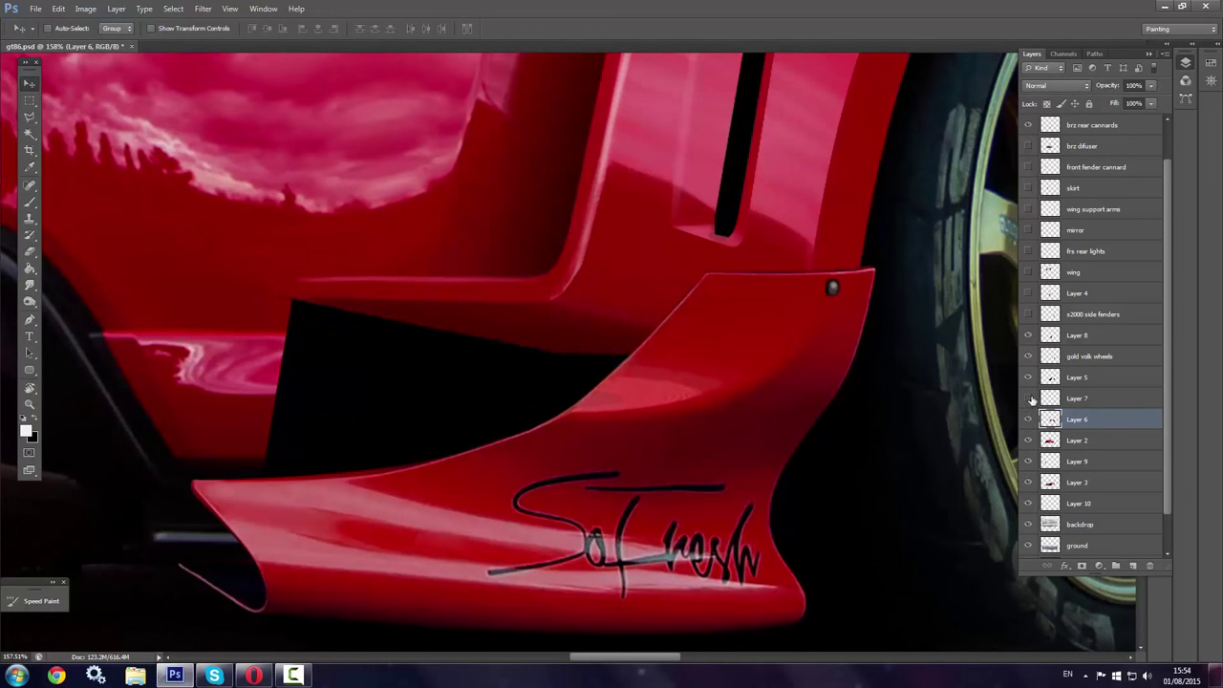
left_click(1062, 380)
key("p")
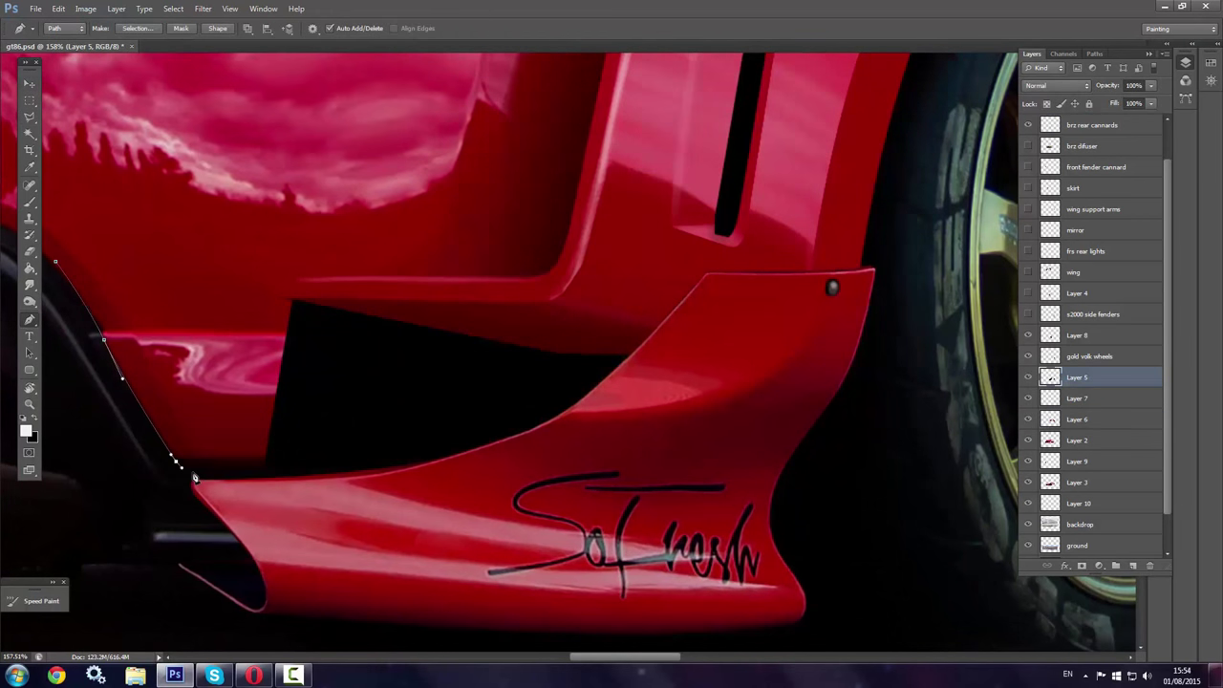
right_click(252, 294)
left_click(287, 315)
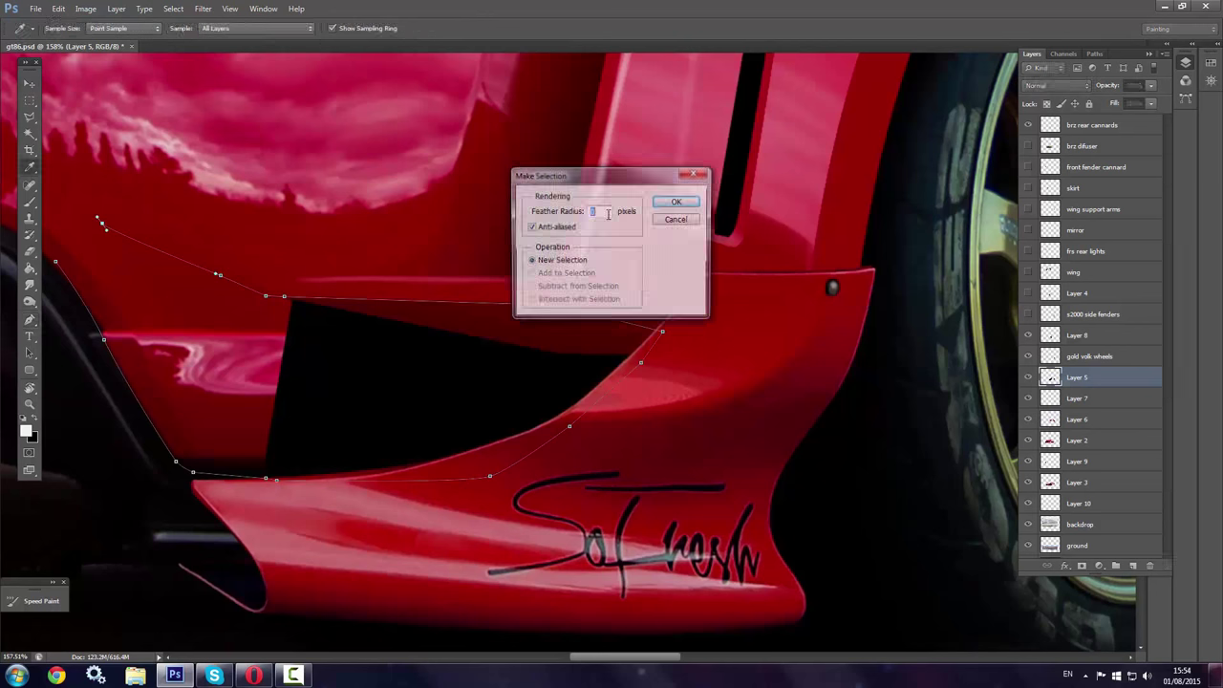
key("Return")
Paint dark red over the black gap and its reflection with a large brush
left_click_drag(568, 338, 478, 287)
key("b")
right_click(324, 406)
key("Return")
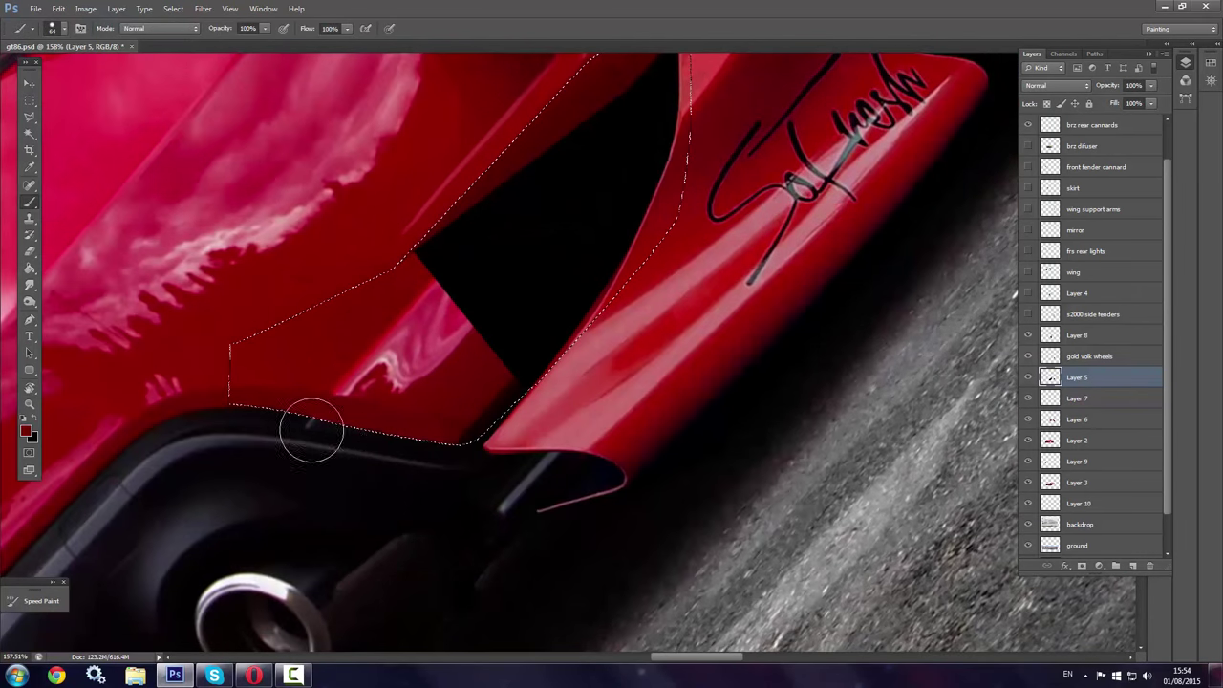
mouse_move(305, 429)
left_mouse_down()
mouse_move(334, 360)
mouse_move(459, 264)
mouse_move(526, 265)
left_mouse_up()
left_click_drag(674, 110, 569, 287)
left_click_drag(531, 425, 604, 316)
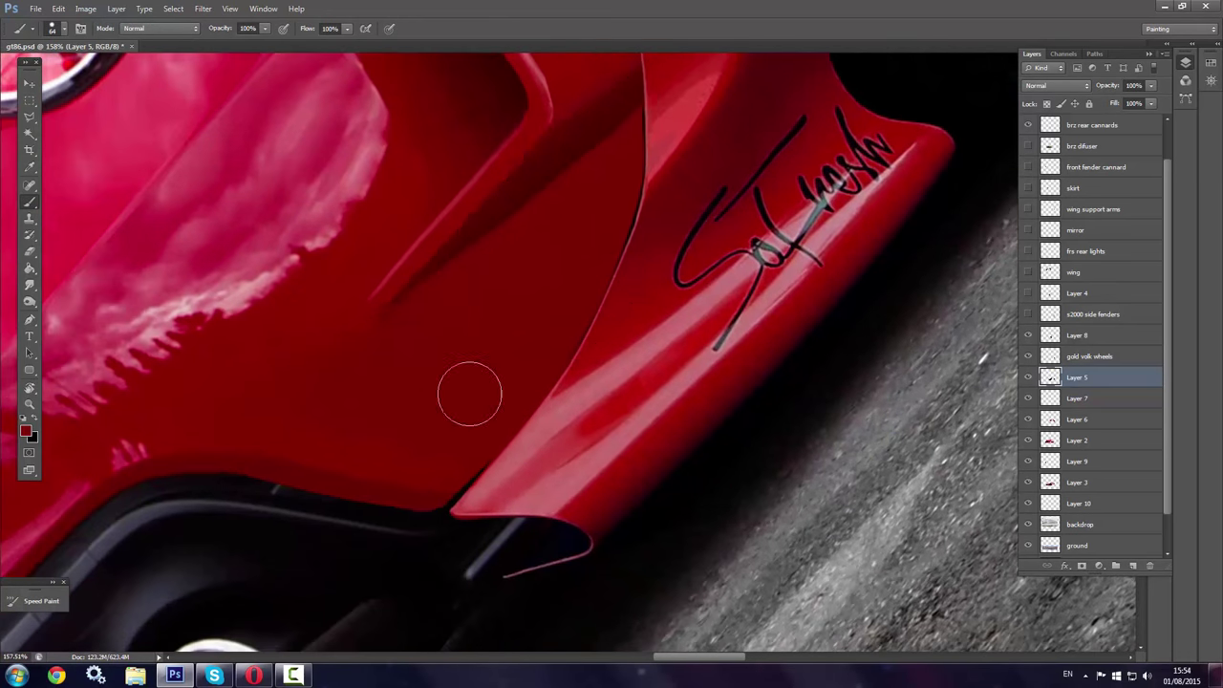
Enlarge the brush to 174 px and level the view rotation again
key("x")
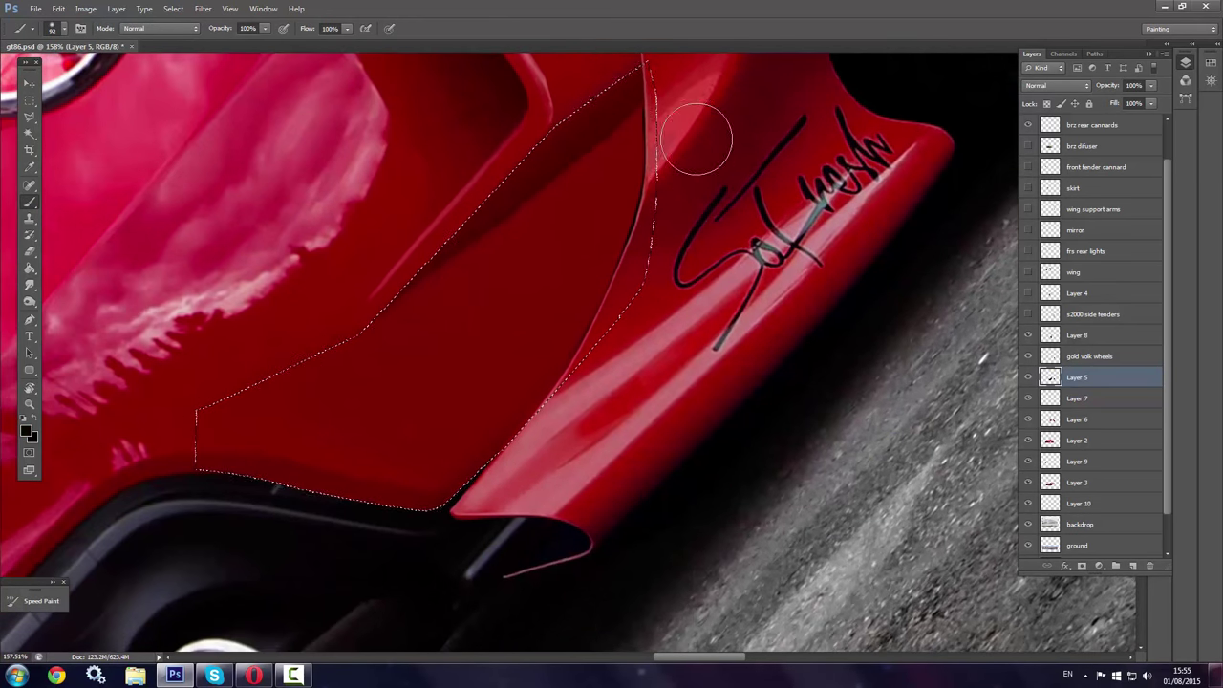
right_click(526, 281)
key("Return")
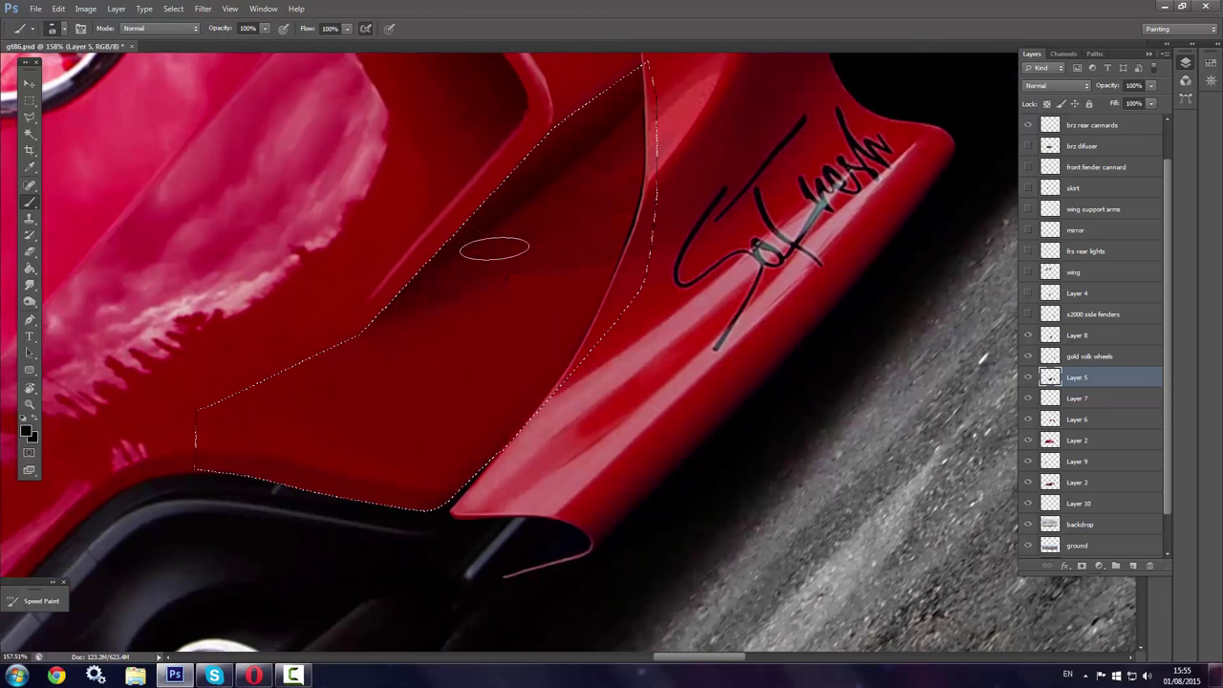
key("x")
right_click(525, 531)
type("174")
key("Return")
key("x")
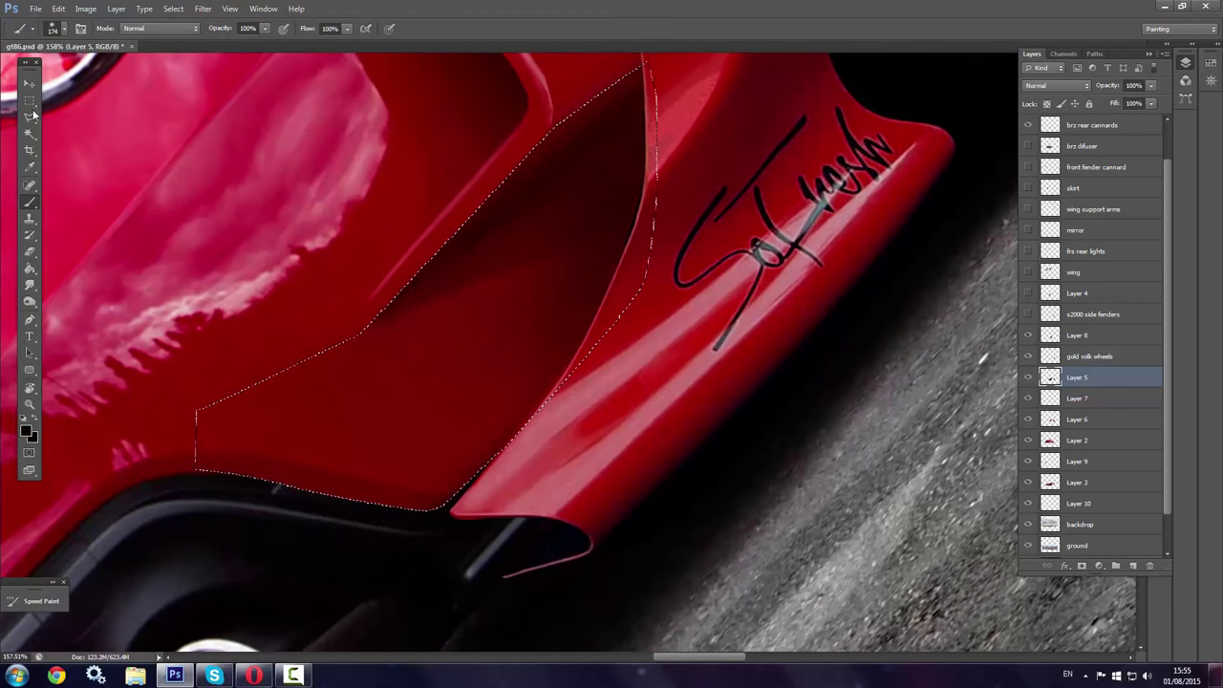
key("r")
key("Escape")
scroll(566, 361, "down", 5)
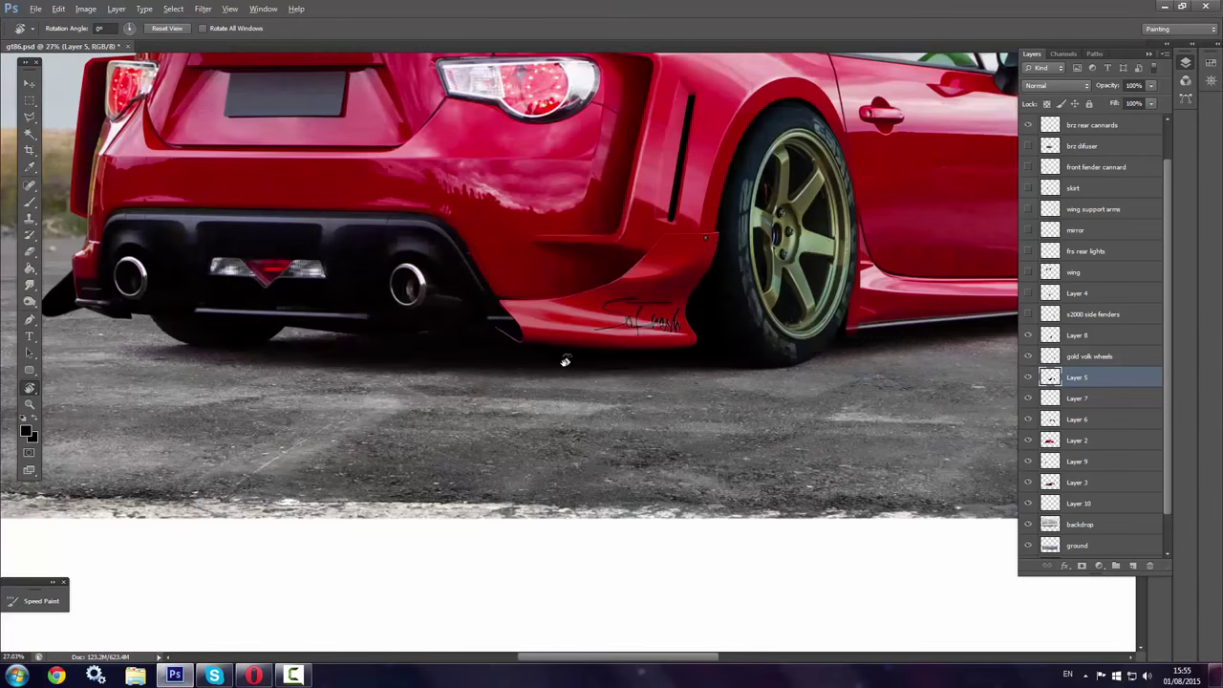
Free Transform the wing: level it, scale to about 73.7%, shift it over the trunk, tilt it down
scroll(593, 335, "up", 2)
scroll(623, 300, "up", 2)
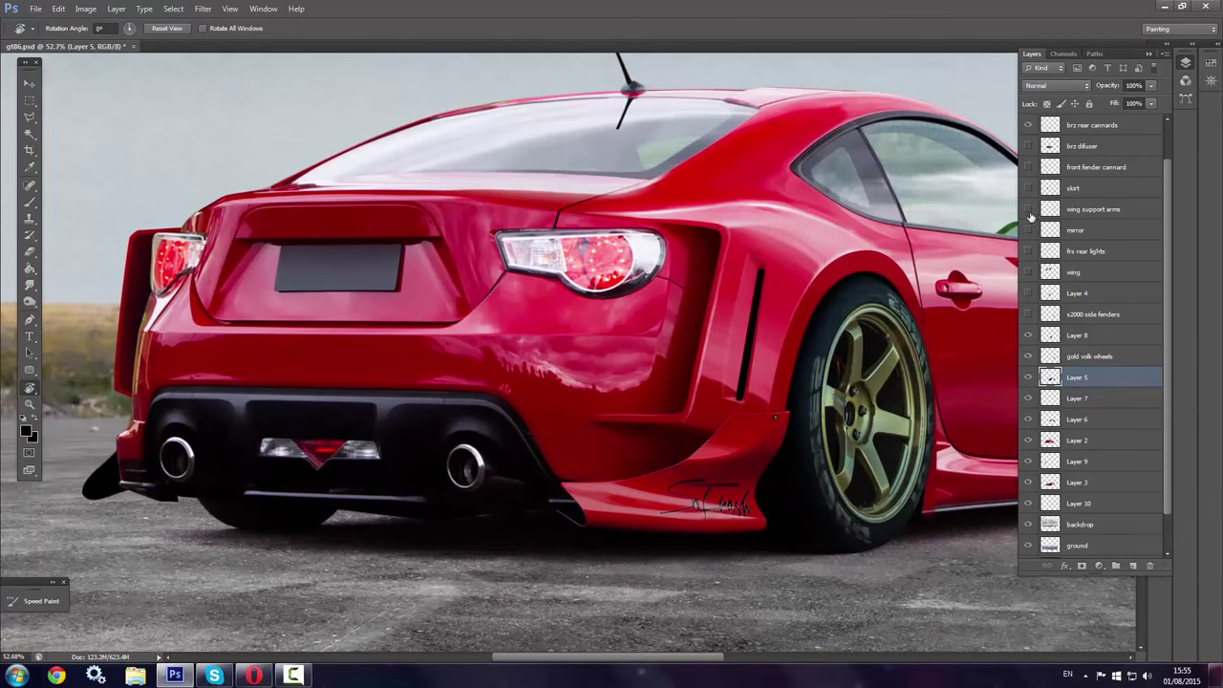
left_click(1093, 276)
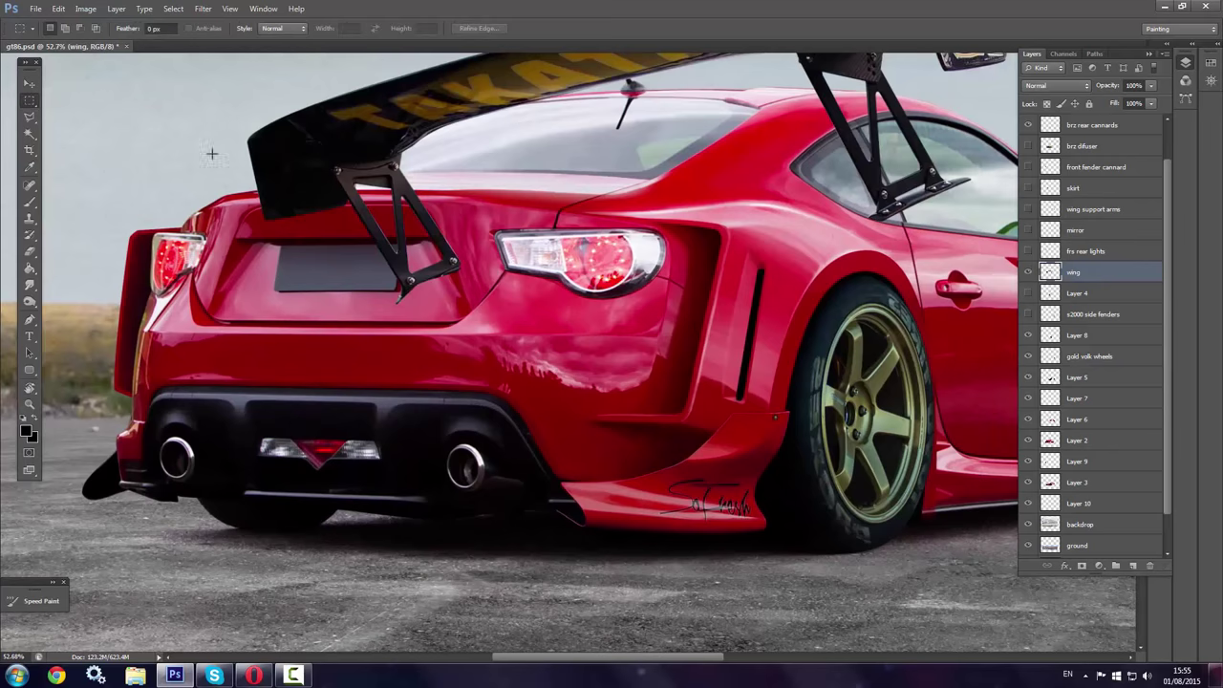
key("ctrl+t")
mouse_move(831, 148)
left_mouse_down()
mouse_move(833, 134)
mouse_move(621, 287)
left_mouse_up()
left_click_drag(616, 328, 908, 373)
left_click_drag(647, 301, 536, 315)
left_click_drag(274, 411, 244, 435)
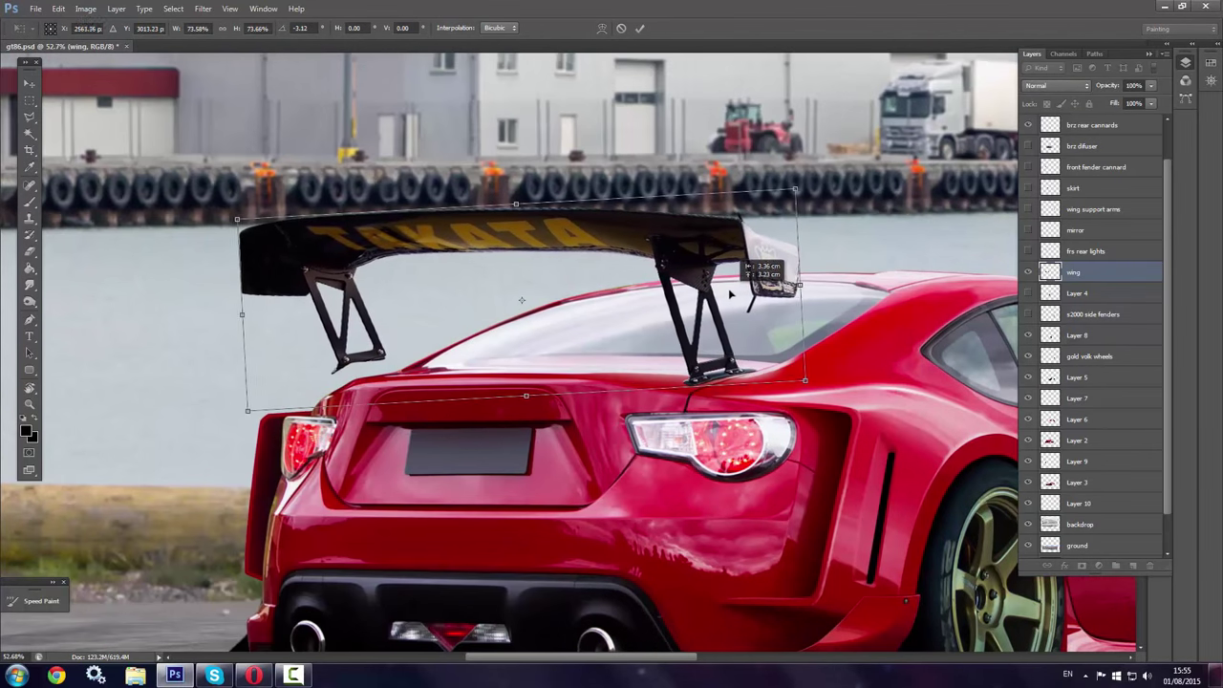
left_click_drag(822, 401, 666, 359)
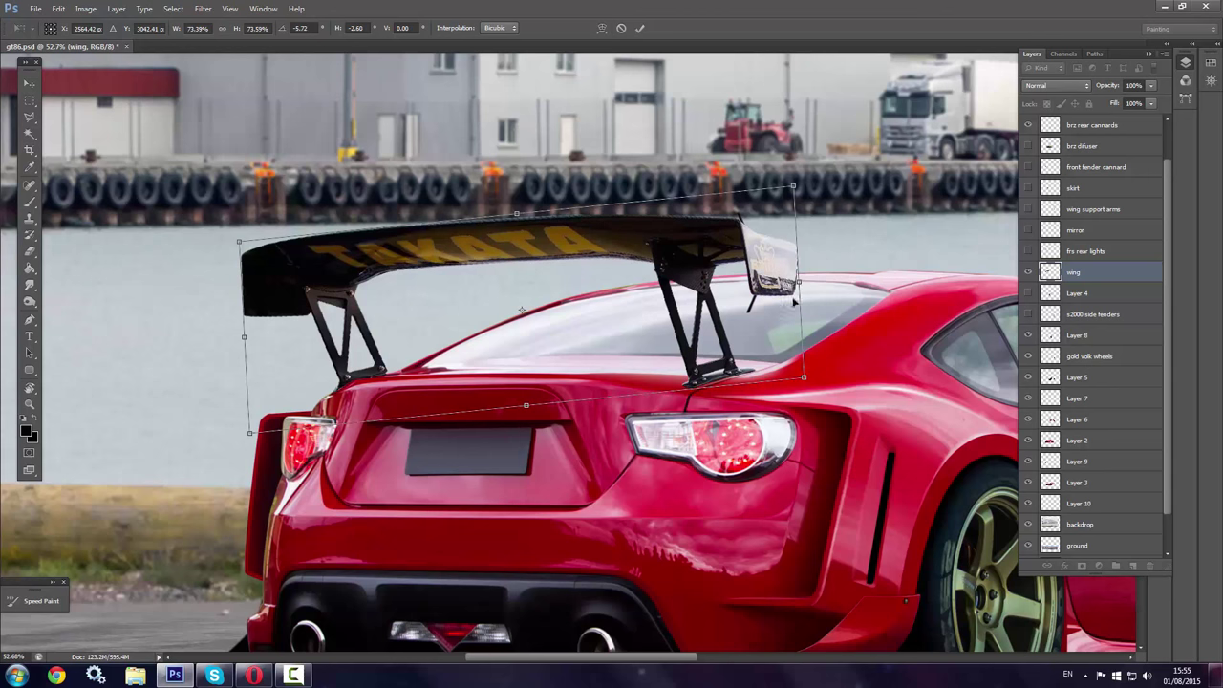
left_click_drag(801, 286, 799, 280)
key("Return")
Fit the image on screen and recheck the wing transform
key("l")
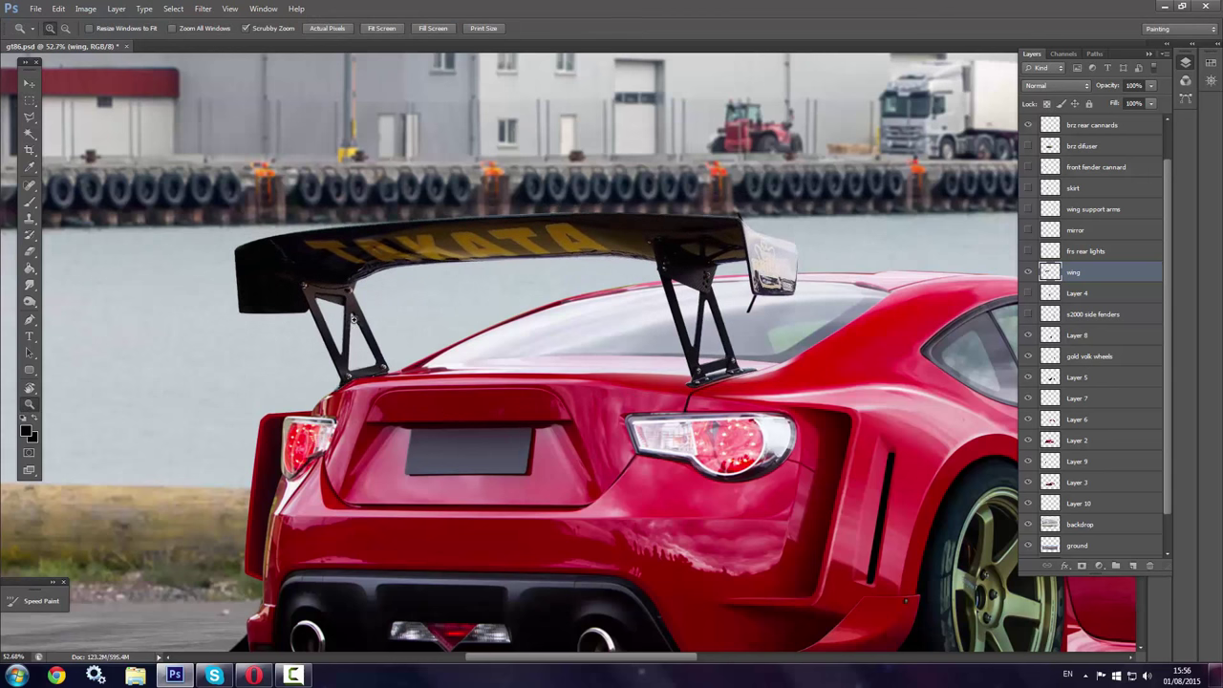
key("ctrl+0")
key("ctrl+t")
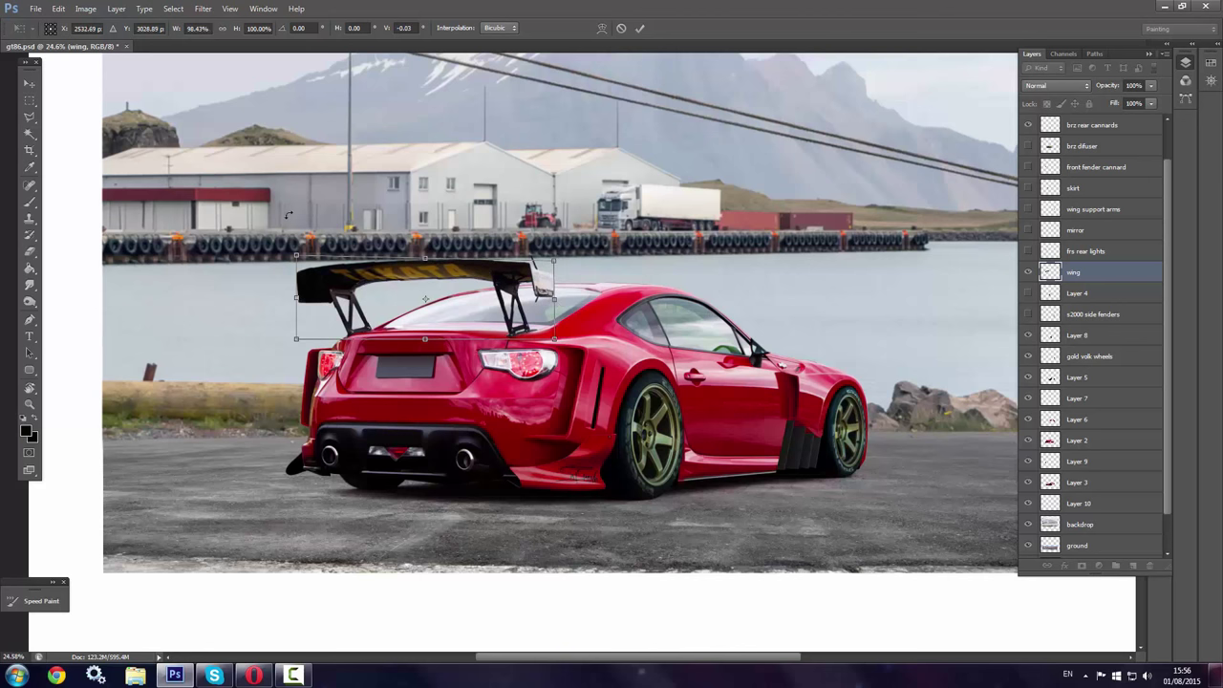
key("Return")
Zoom in on the wing's mounting foot and paint its shadow with a 10 px brush
key("z")
left_click_drag(501, 346, 593, 268)
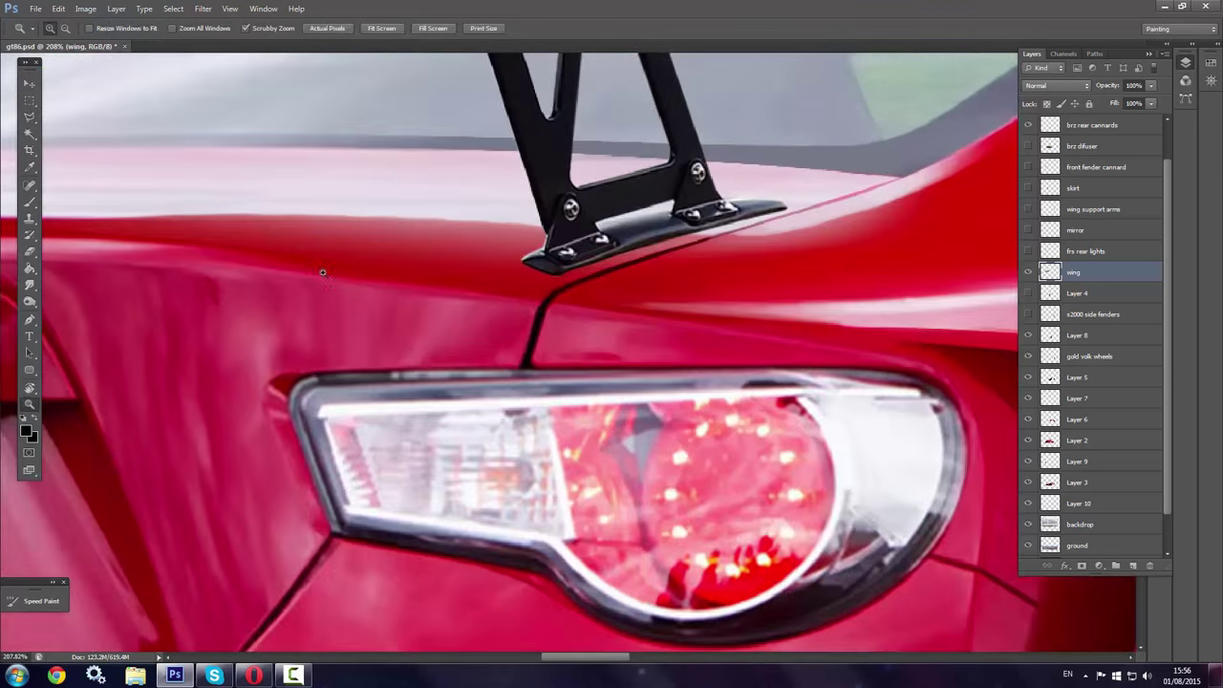
key("b")
right_click(586, 271)
type("100")
key("Return")
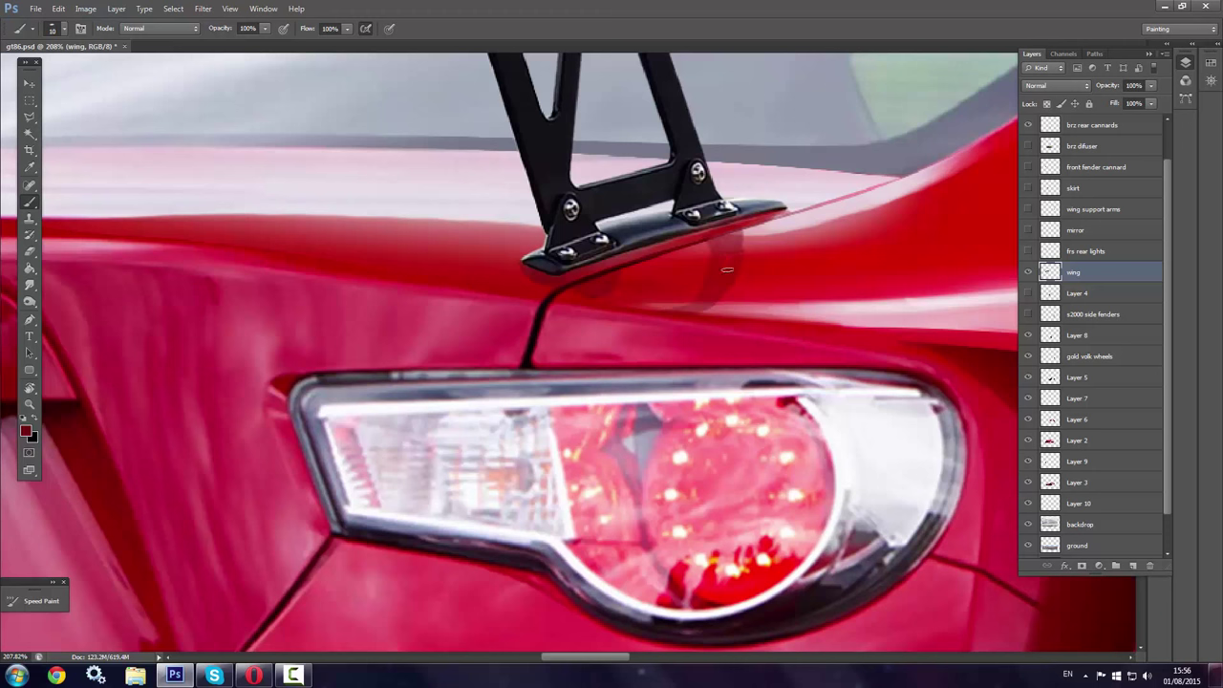
Smudge and erase the wing-foot shadow, then zoom out to the whole car
key("r")
right_click(607, 300)
key("Escape")
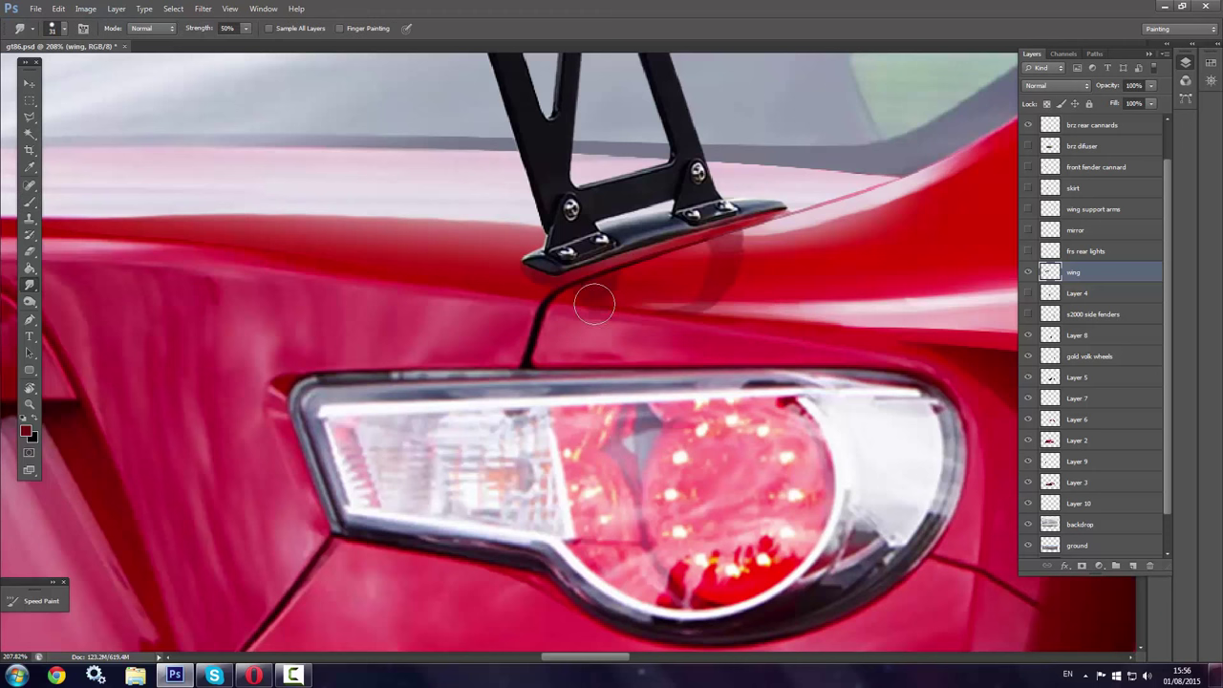
key("e")
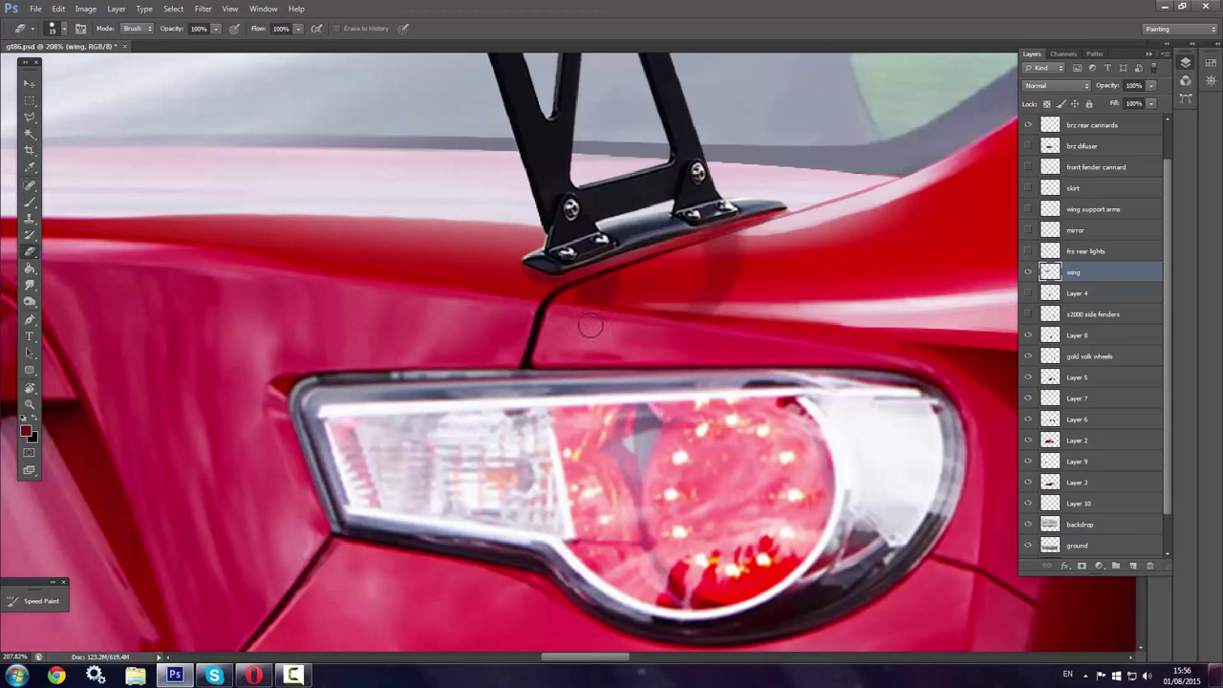
left_click(27, 405)
key("ctrl+0")
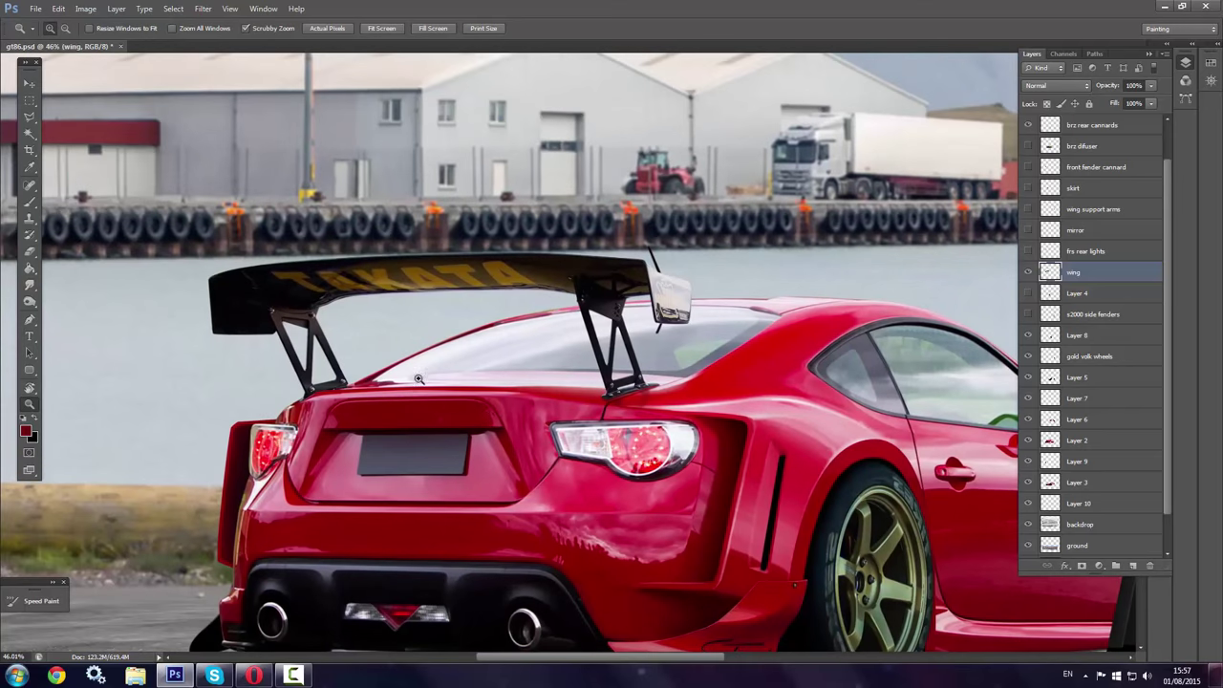
Show the frs rear lights layer and marquee the upper tail-light graphic
mouse_move(574, 382)
left_mouse_down()
mouse_move(634, 396)
mouse_move(830, 392)
left_mouse_up()
scroll(1174, 161, "up", 2)
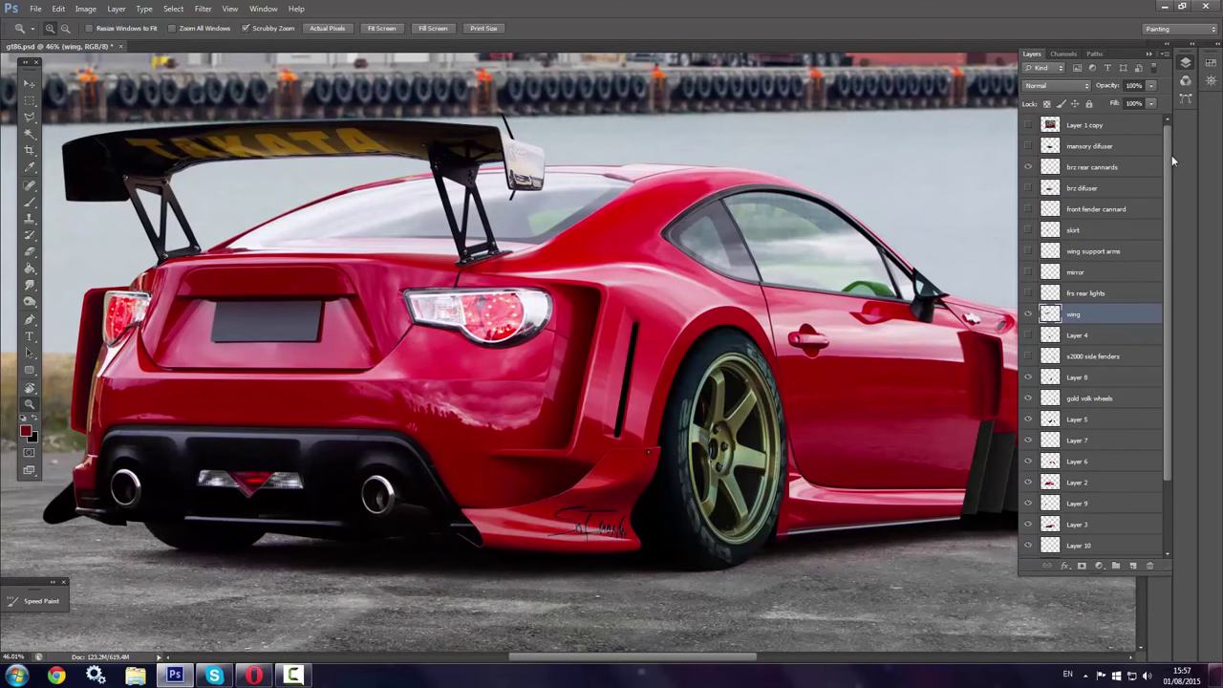
left_click(1096, 297)
left_click(1029, 292)
left_click_drag(574, 81, 519, 224)
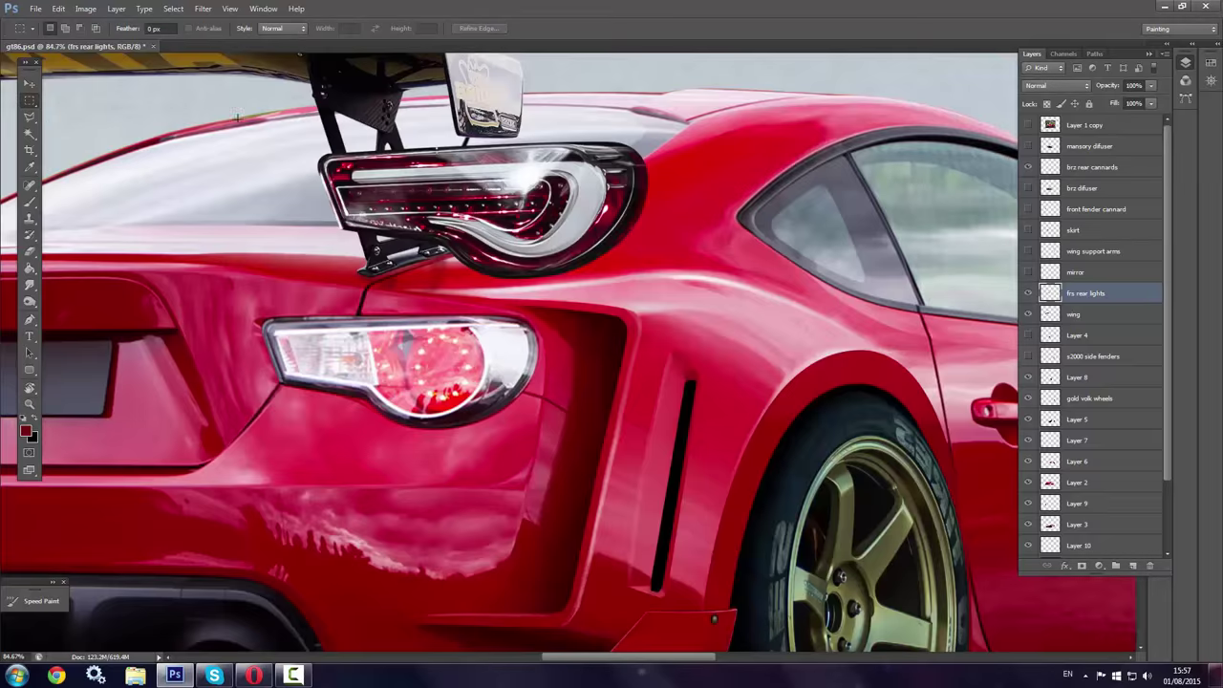
left_click_drag(316, 96, 702, 306)
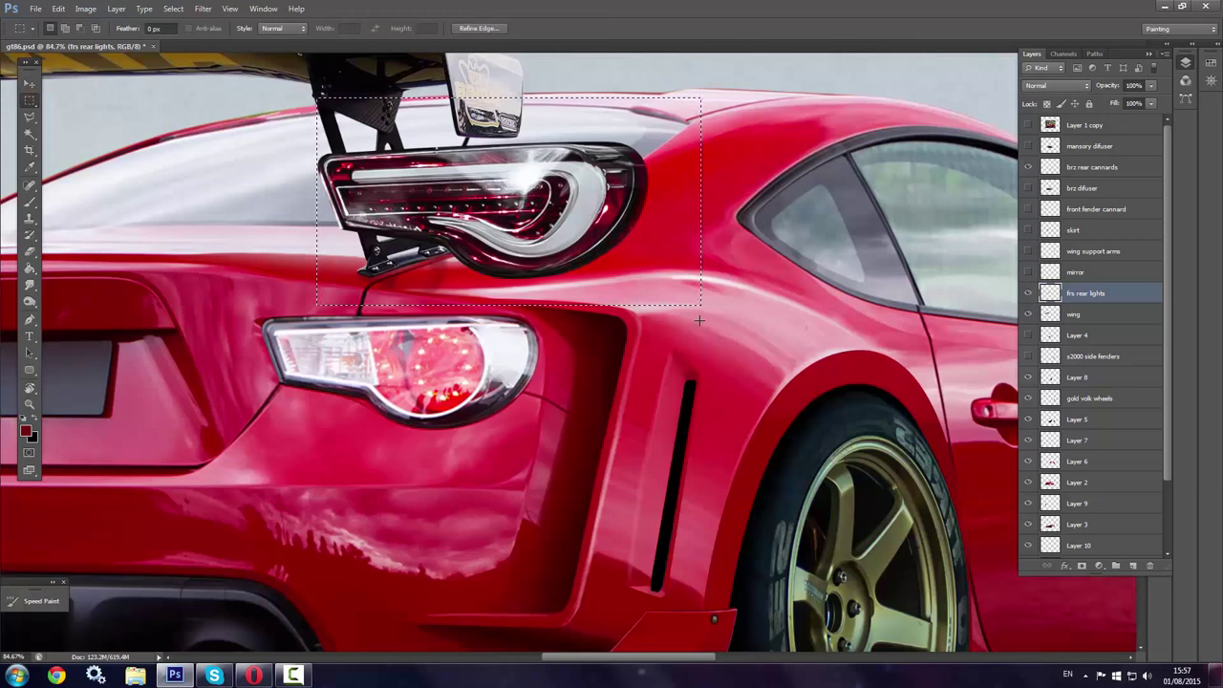
left_click_drag(482, 234, 458, 235)
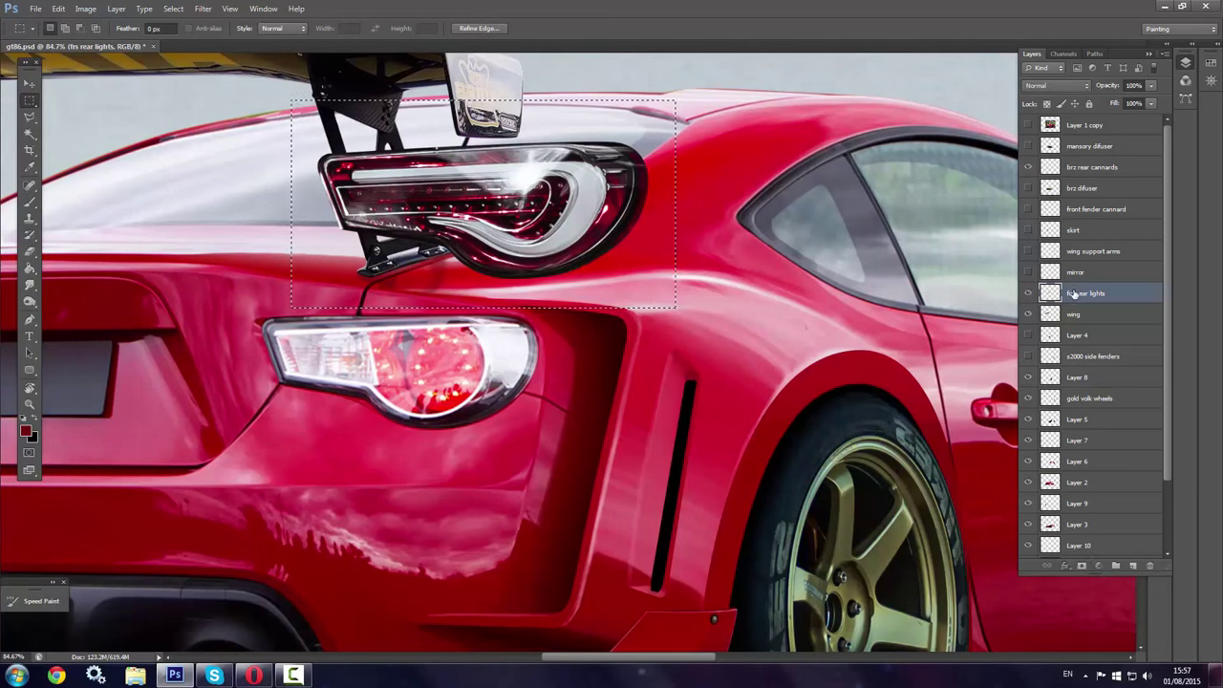
Move the tail light down over the original lamp and scale it to about 77%
key("ctrl+t")
left_click_drag(677, 98, 587, 150)
left_click_drag(516, 213, 475, 350)
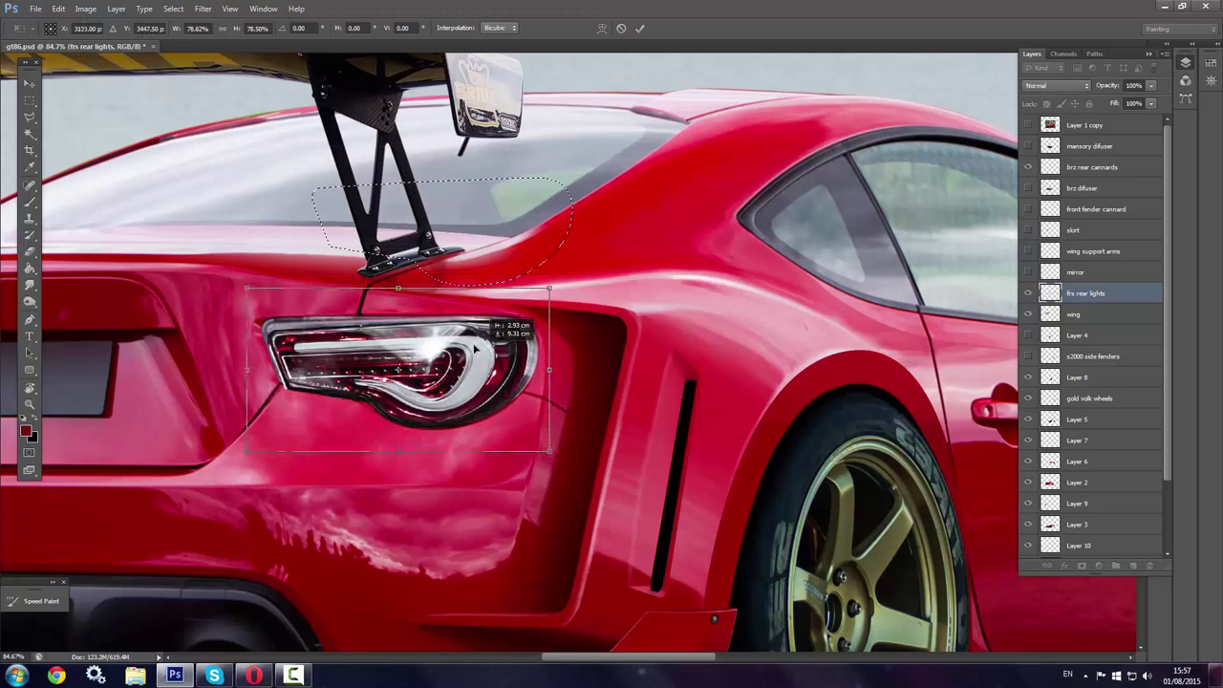
left_click_drag(550, 369, 564, 370)
left_click_drag(499, 398, 507, 415)
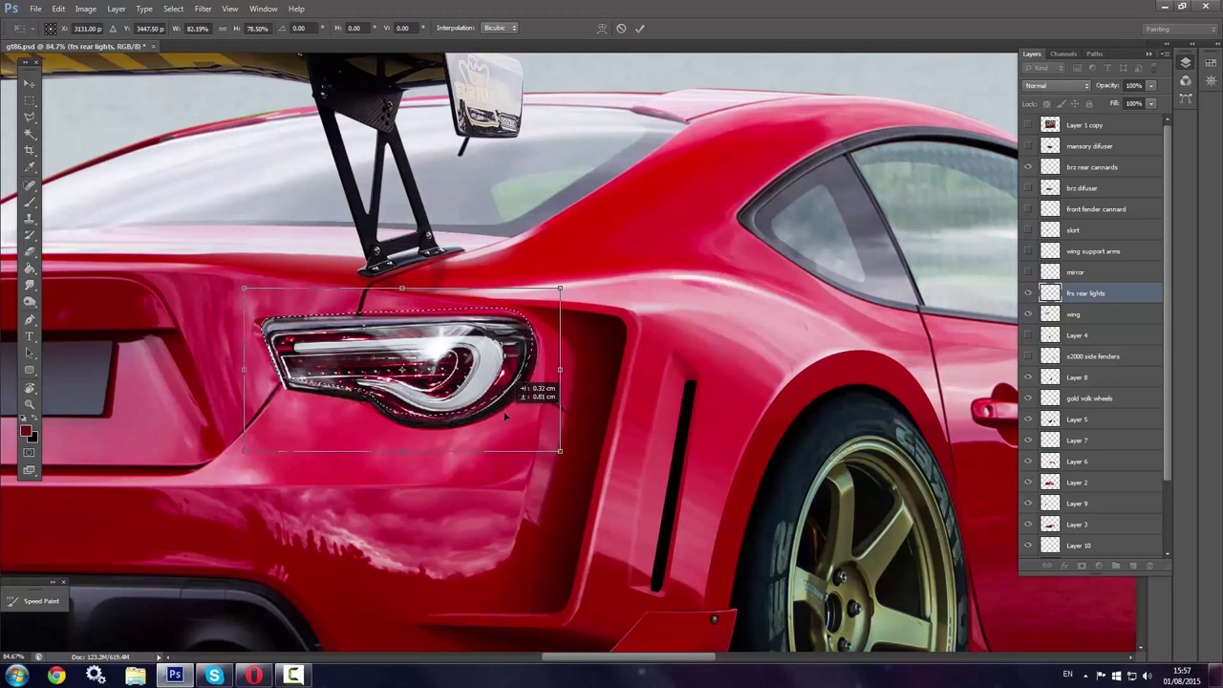
key("Return")
Refine the tail light over the housing, making it slightly taller and wider
right_click(322, 309)
left_click(355, 456)
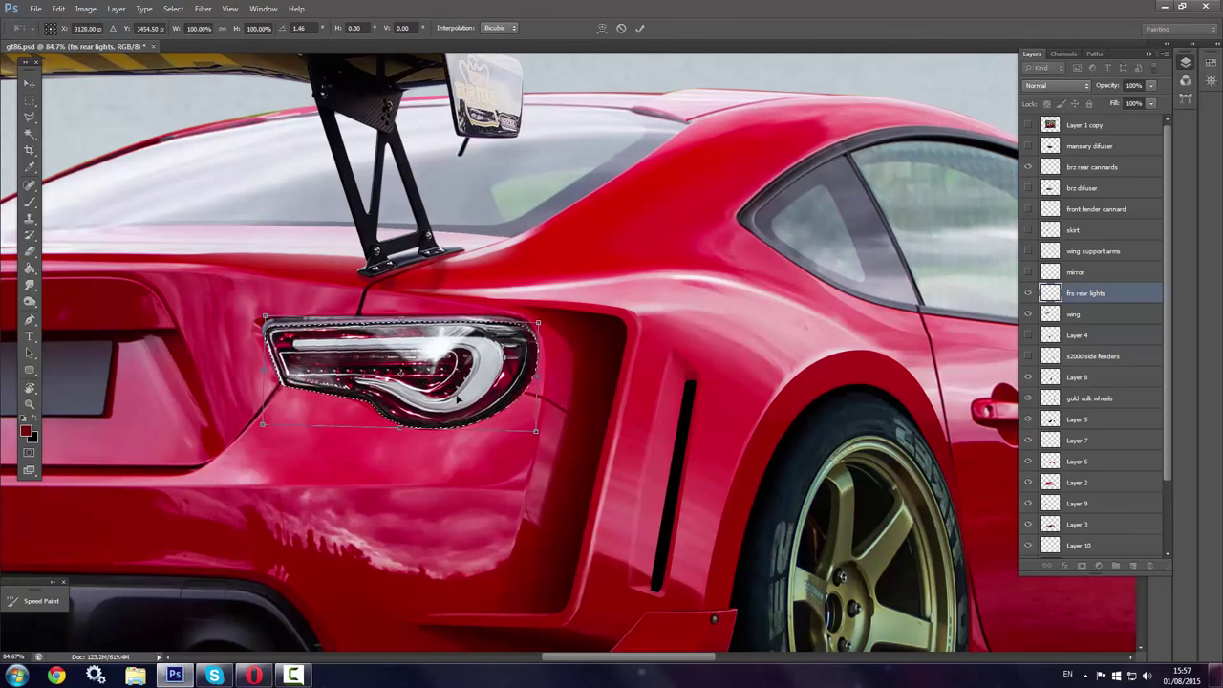
left_click_drag(455, 380, 456, 392)
left_click_drag(533, 422, 536, 431)
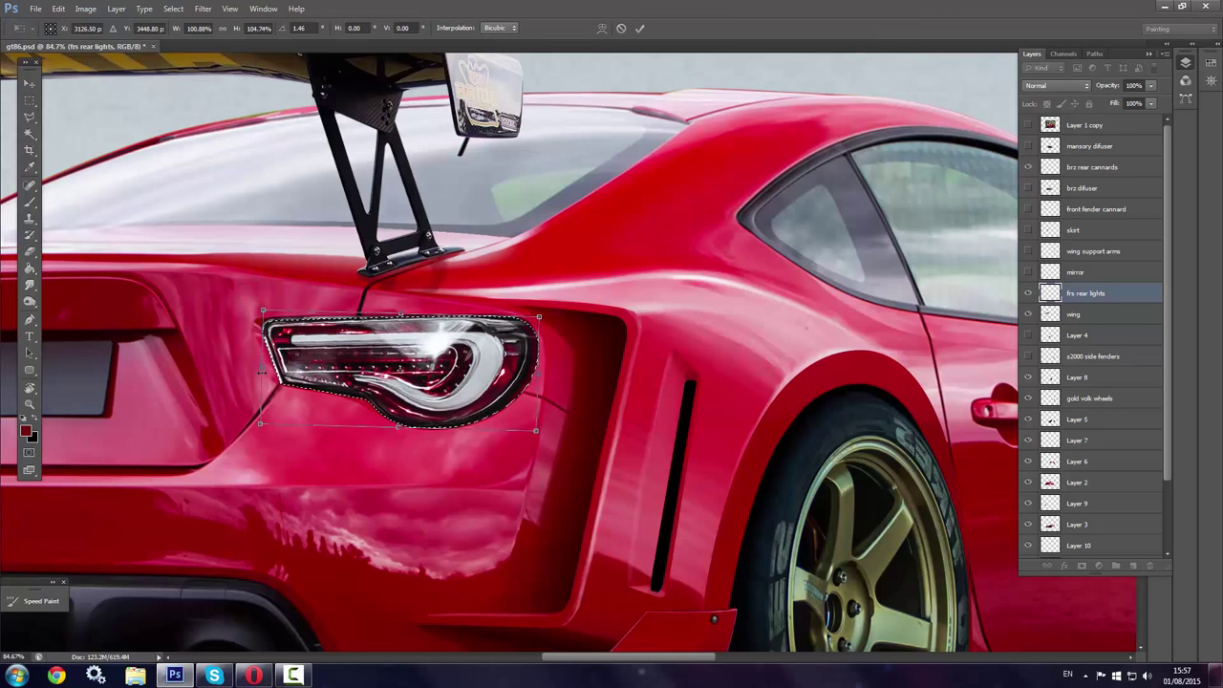
left_click_drag(262, 364, 260, 364)
key("Return")
key("ctrl+0")
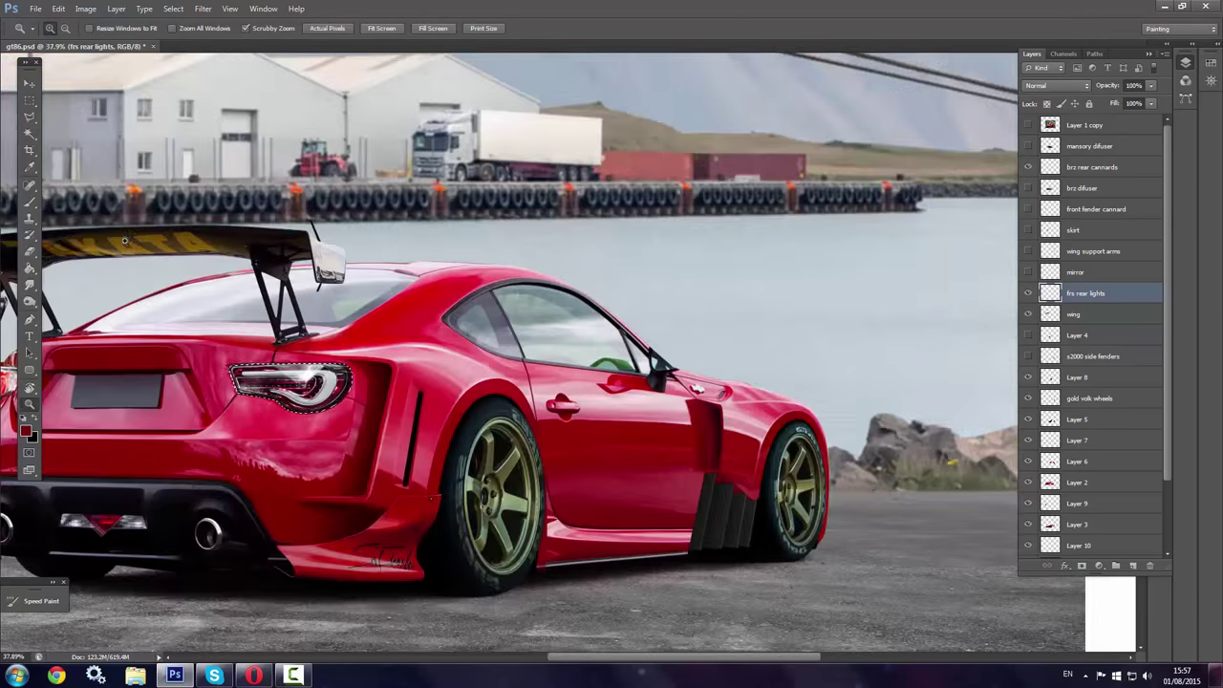
Add a new layer above frs rear lights and darken the lamp selection with soft black paint
left_click_drag(272, 395, 316, 395)
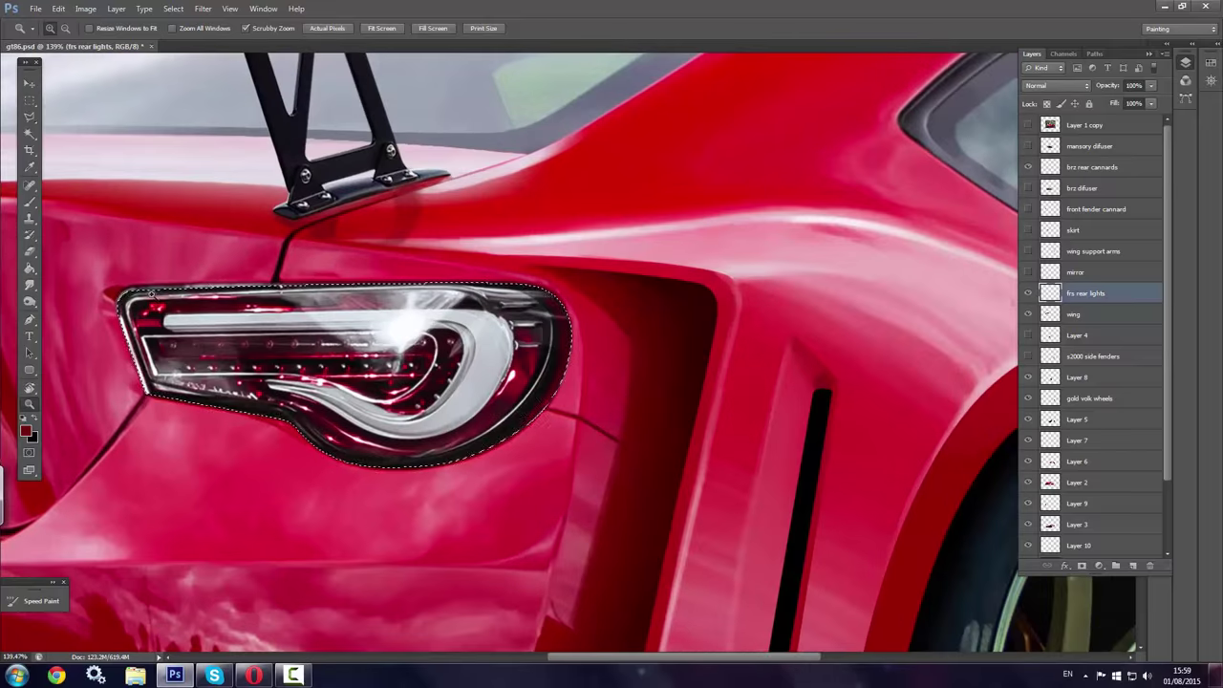
right_click(289, 270)
left_click(335, 418)
key("Return")
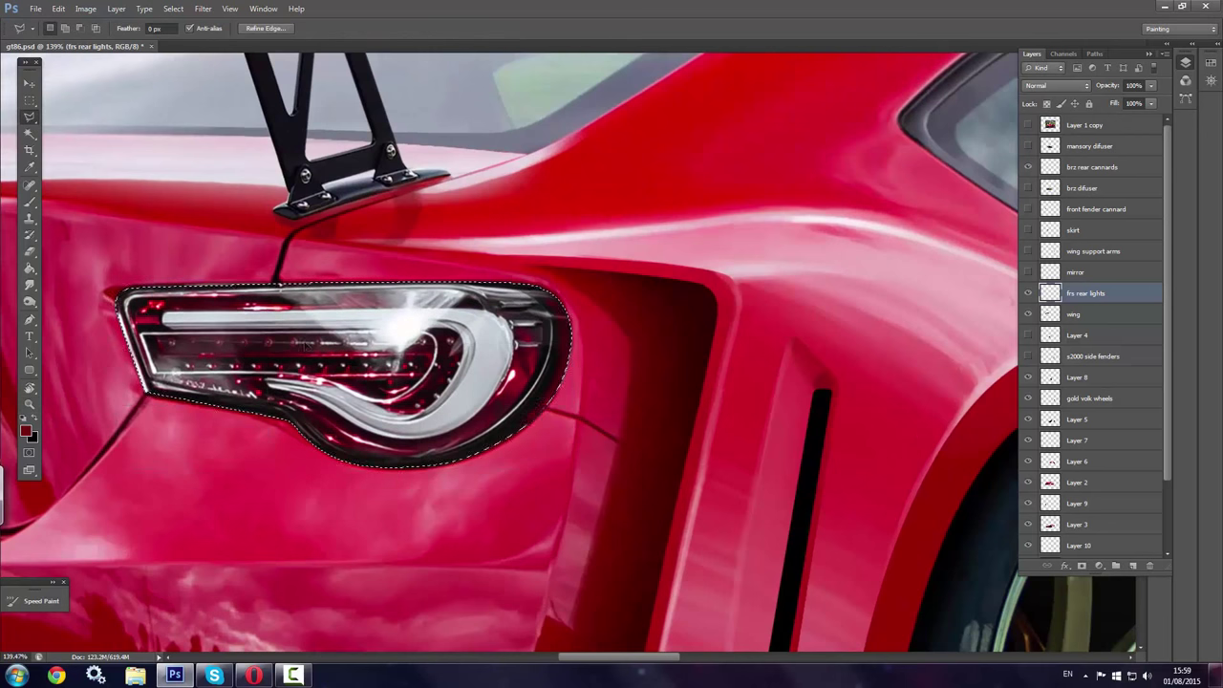
right_click(253, 366)
left_click(294, 495)
key("Return")
key("b")
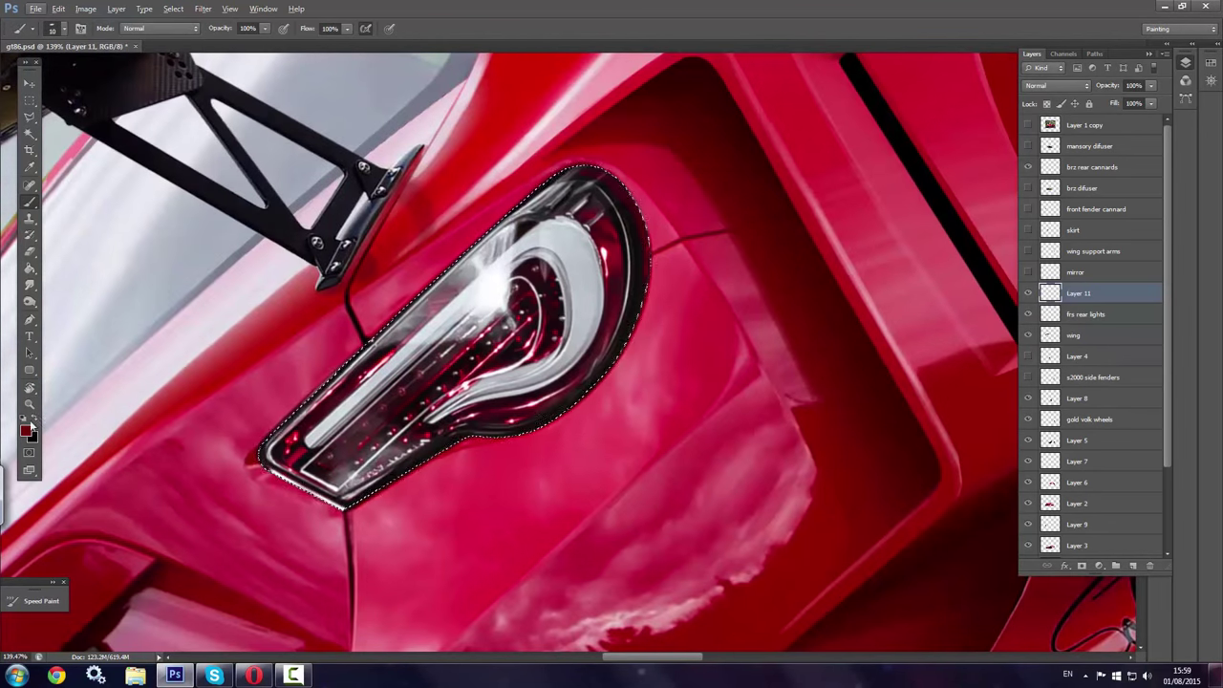
right_click(325, 459)
left_click_drag(395, 382, 383, 449)
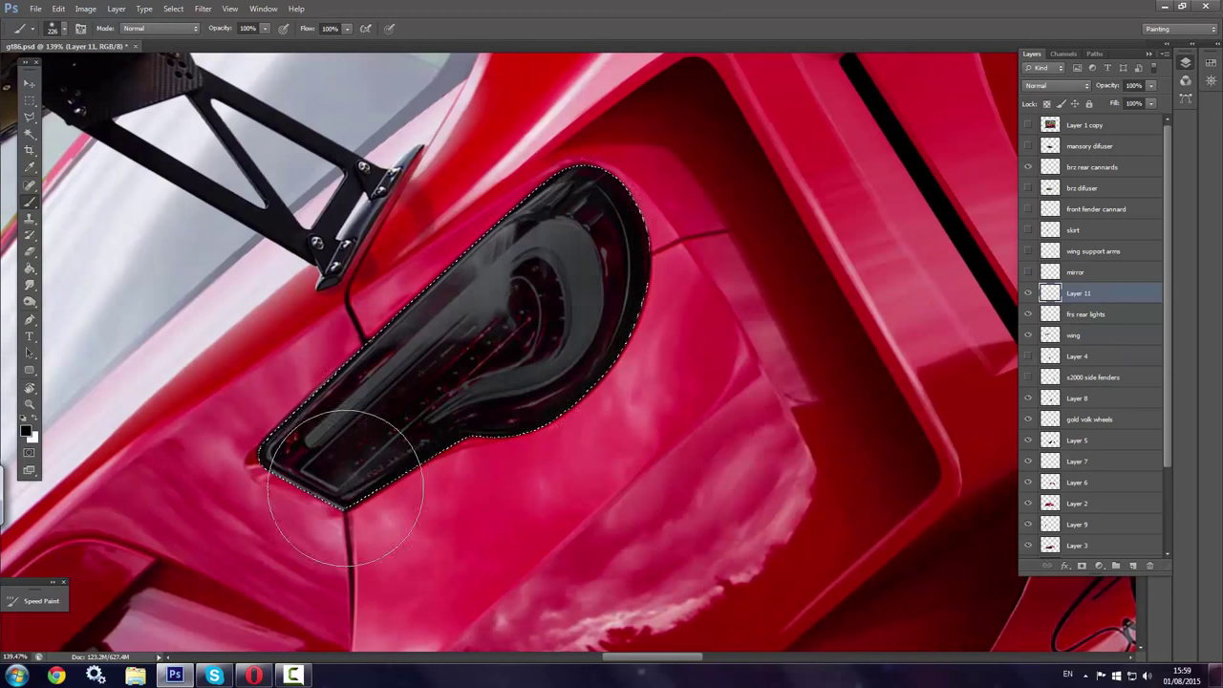
Paint a soft white glow on the tail light with a 71 px soft round brush
key("l")
key("b")
right_click(488, 317)
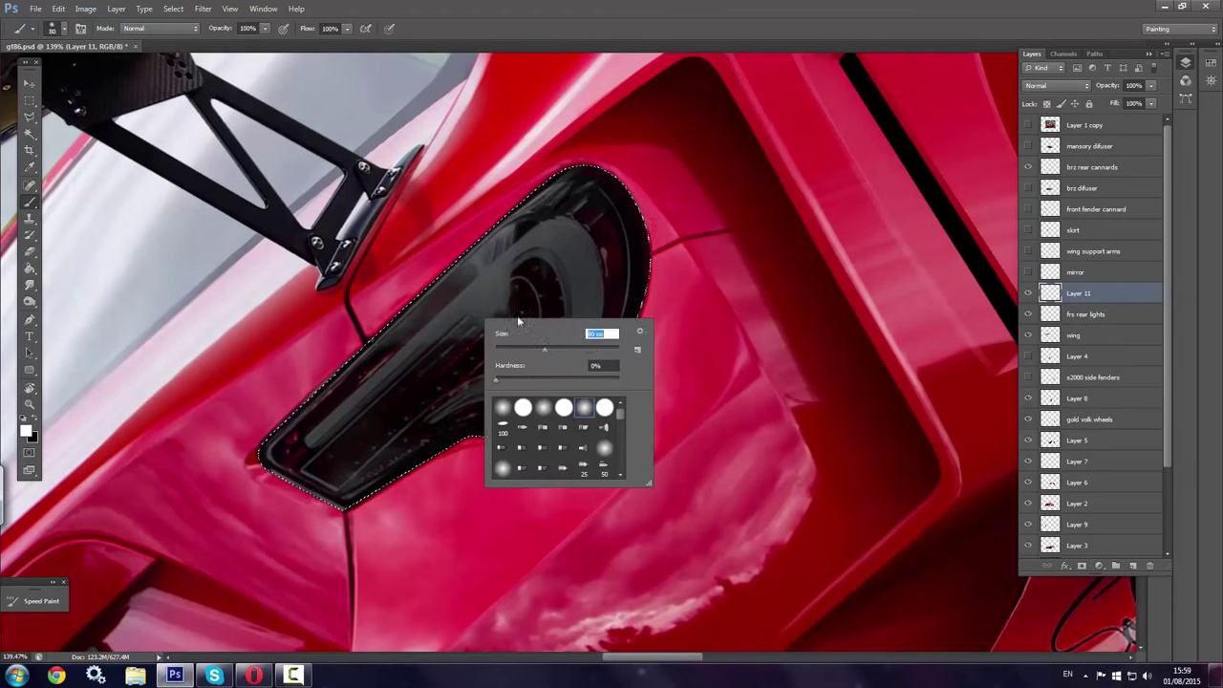
left_click(484, 277)
right_click(432, 365)
left_click_drag(490, 393, 485, 393)
key("Return")
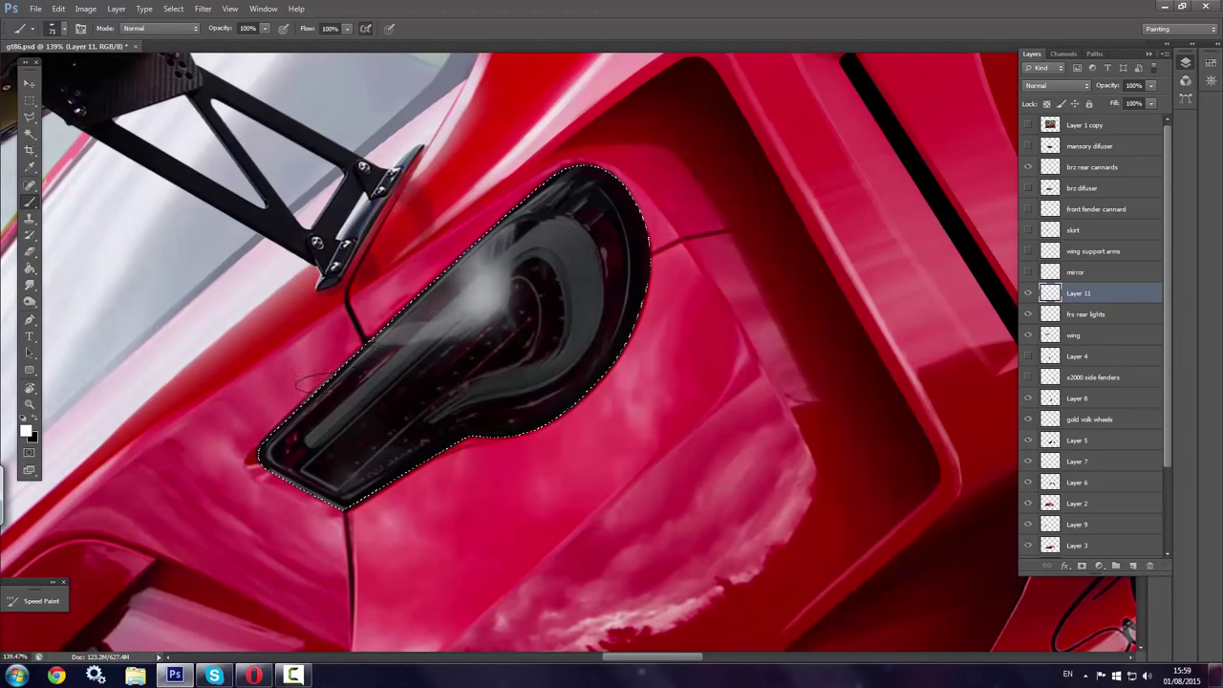
left_click_drag(416, 334, 488, 310)
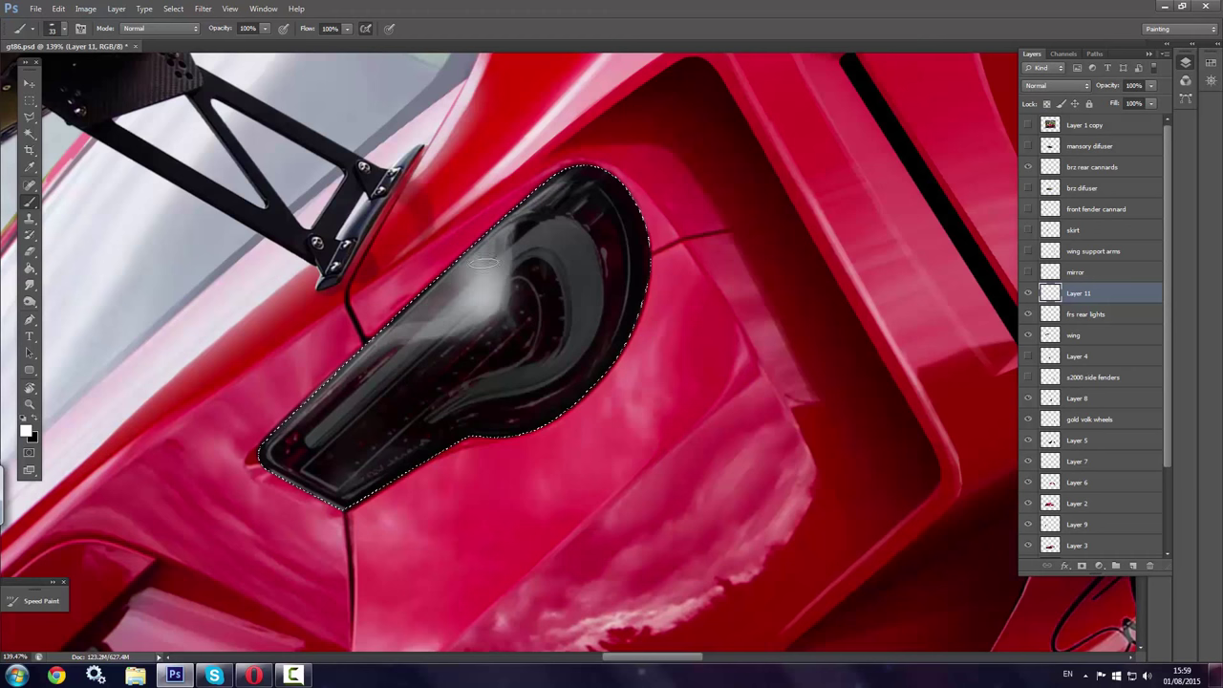
Reduce the brush to 14 px and clear the lamp selection
right_click(541, 207)
left_click_drag(603, 235, 587, 235)
key("Return")
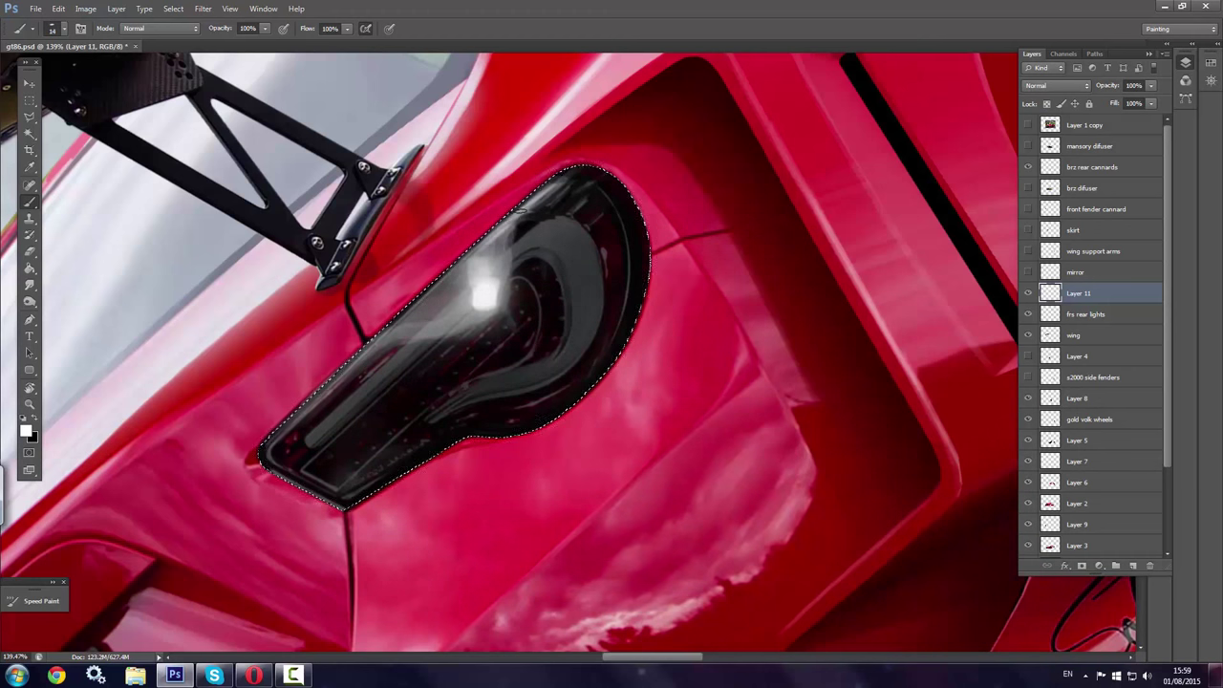
right_click(380, 486)
key("Escape")
key("l")
key("ctrl+d")
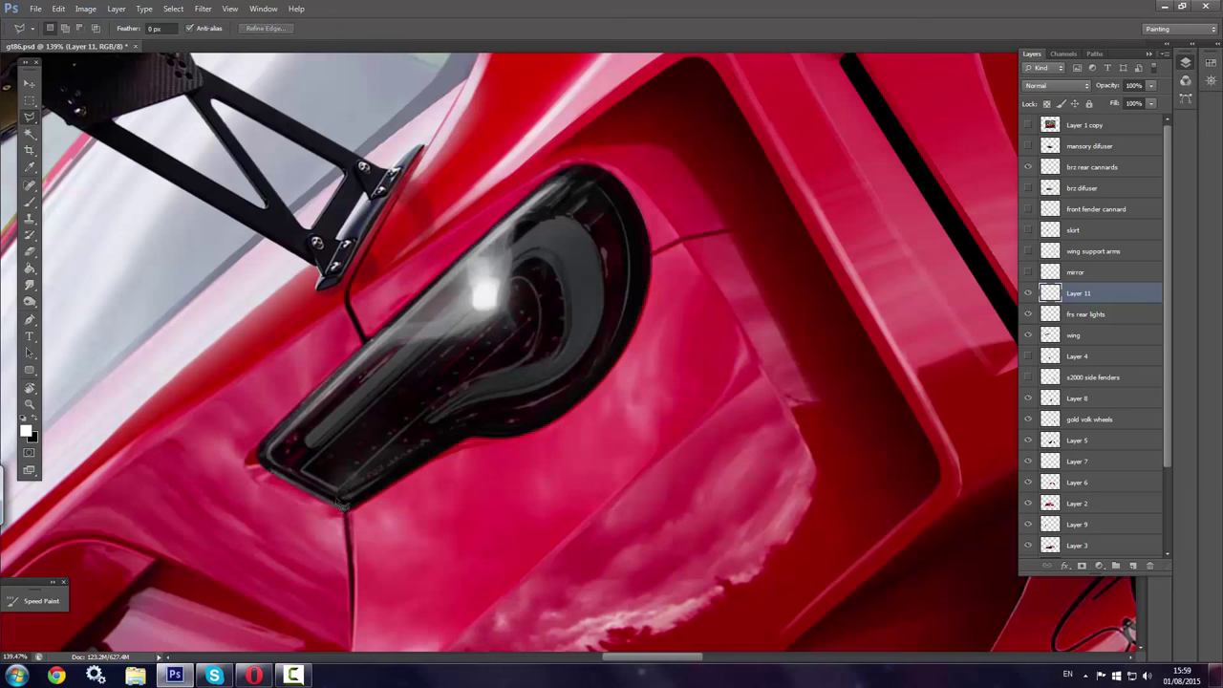
Revisit the brush settings and make sure nothing is selected
key("b")
right_click(438, 355)
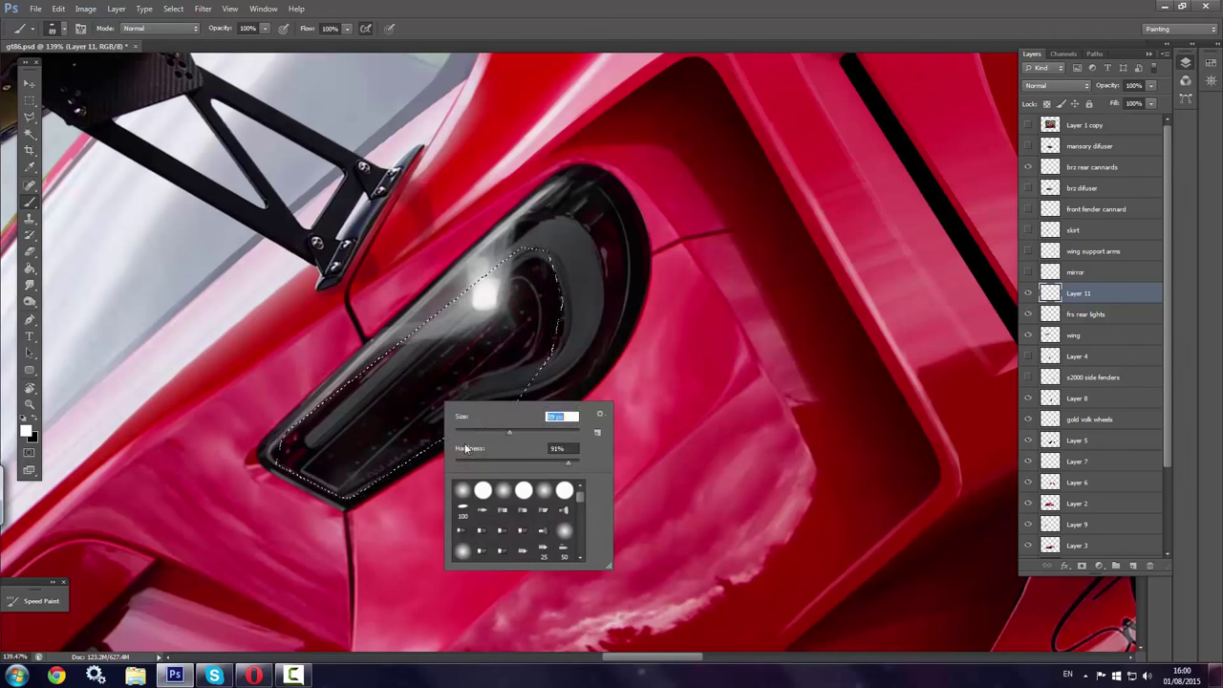
key("Return")
right_click(403, 461)
key("Return")
key("ctrl+d")
key("r")
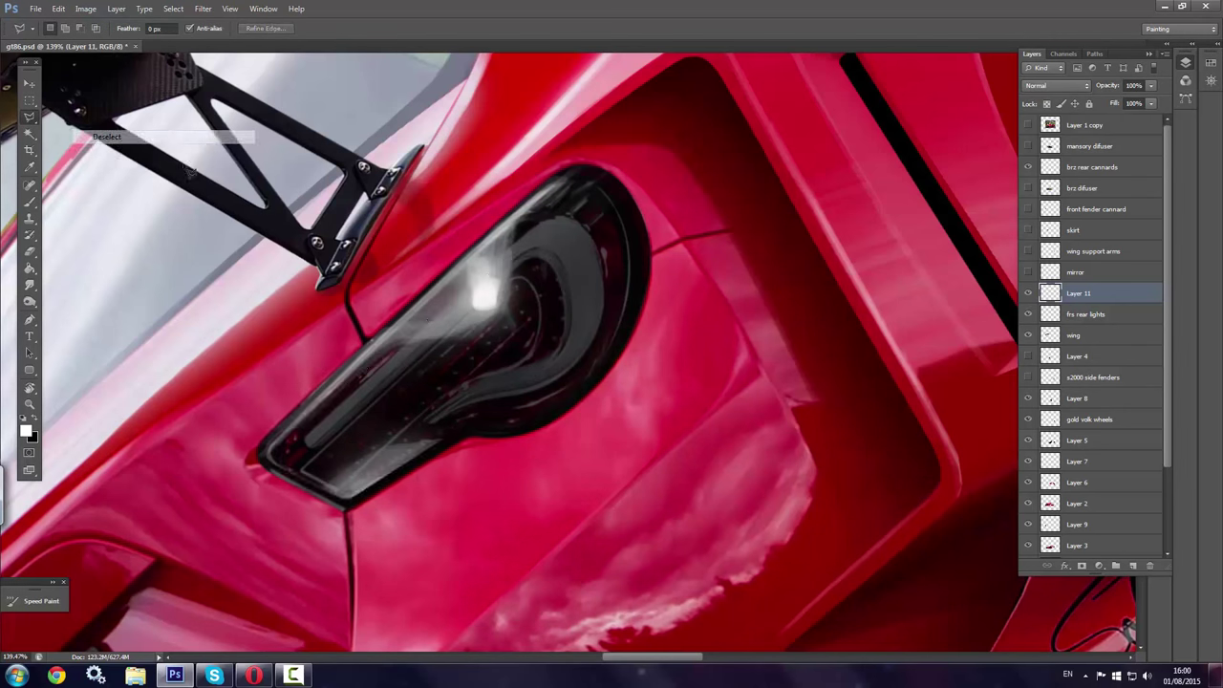
scroll(428, 261, "down", 2)
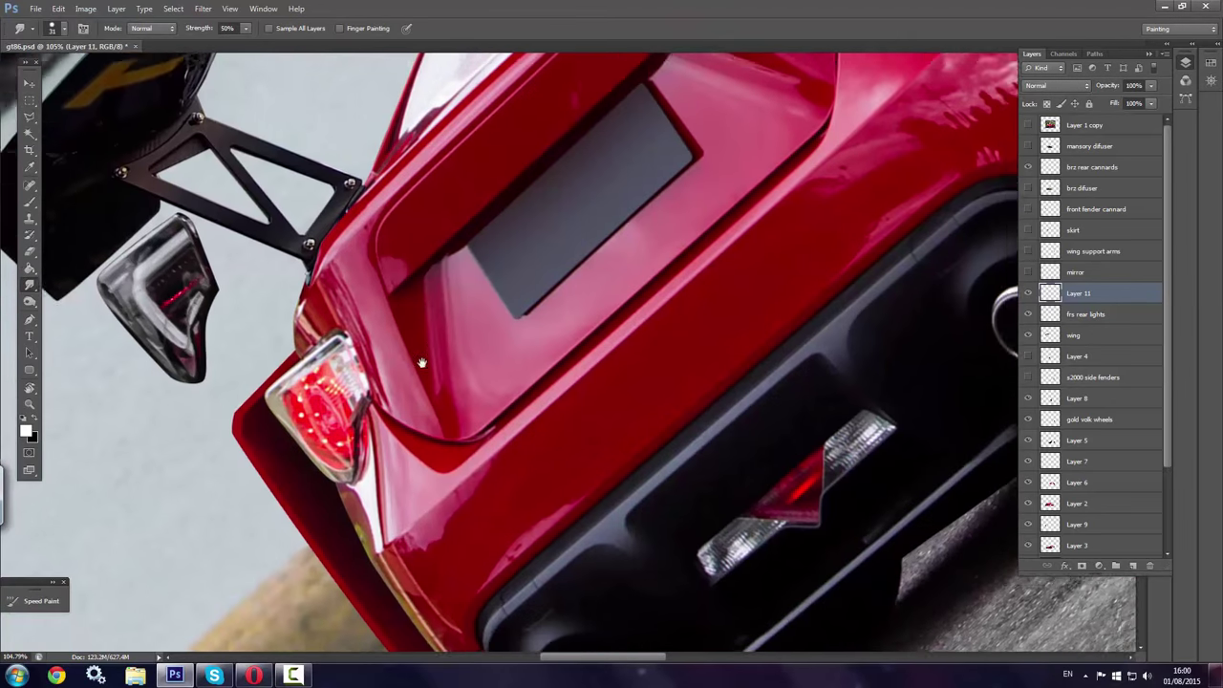
Move, scale and rotate a second frs rear lights piece onto the right lamp
key("ctrl+t")
key("Return")
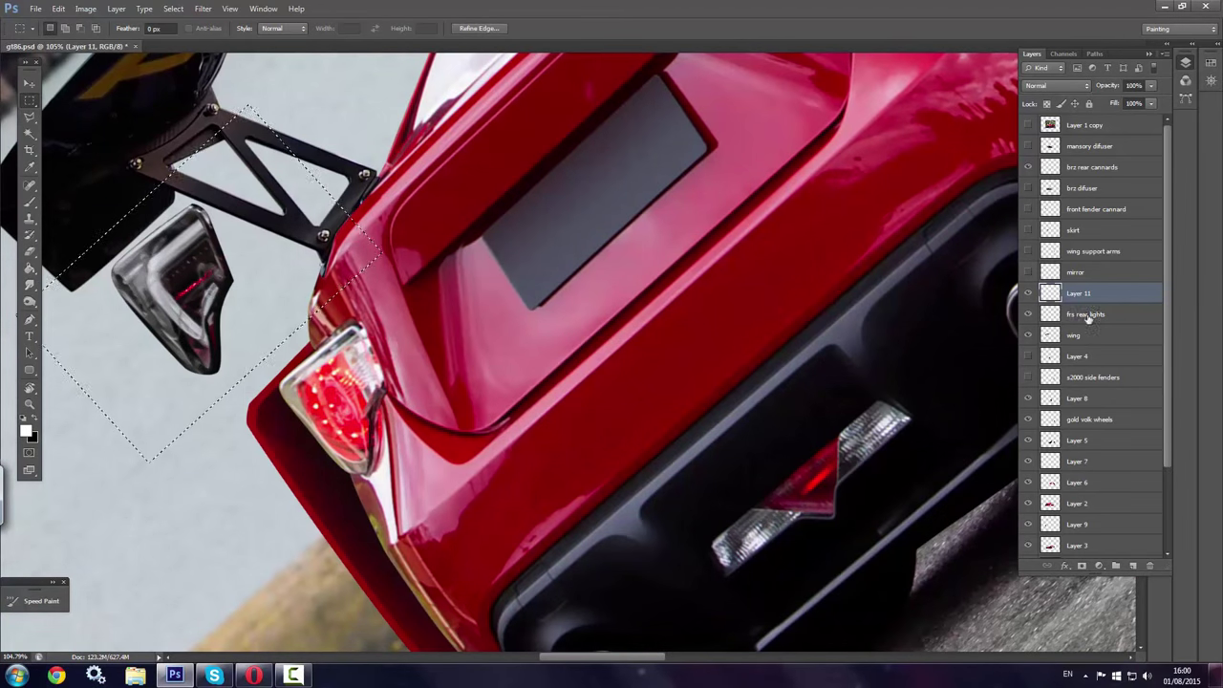
left_click(1085, 313)
right_click(245, 269)
left_click(277, 423)
left_click_drag(224, 337, 378, 430)
left_click_drag(153, 403, 183, 430)
left_click_drag(449, 282, 464, 296)
left_click_drag(244, 497, 246, 497)
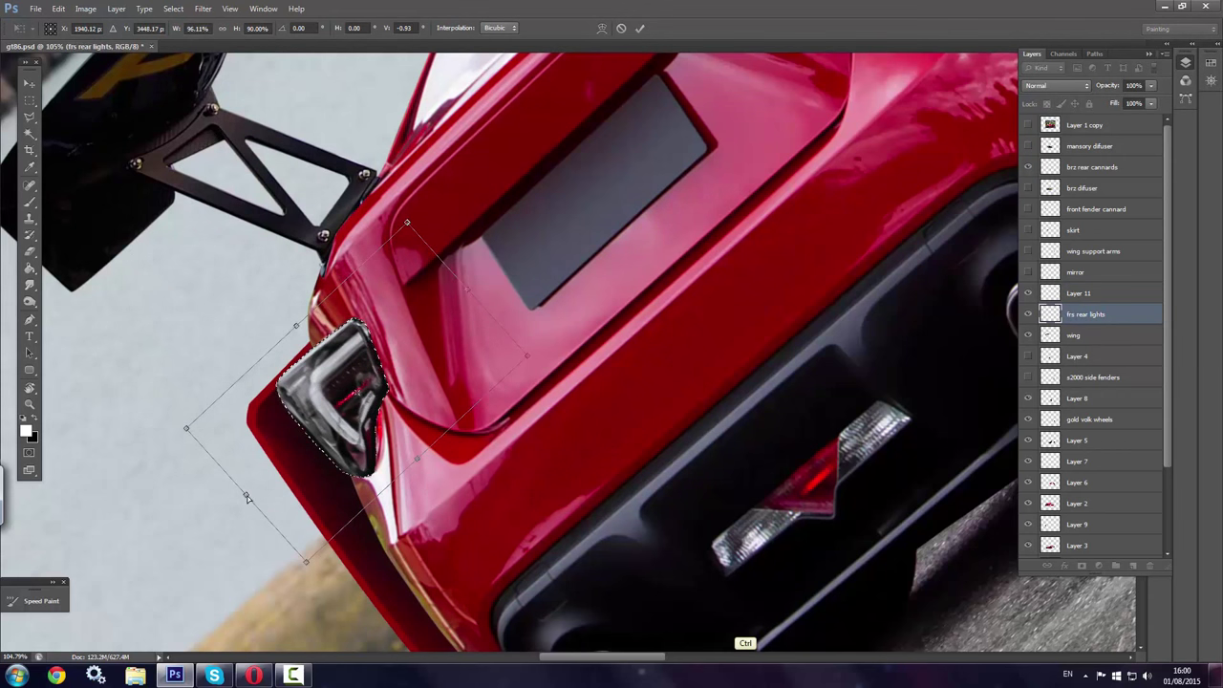
key("Return")
On Layer 11, paint the right tail light dark smoked black
key("b")
left_click(1078, 292)
left_click_drag(306, 383, 364, 431)
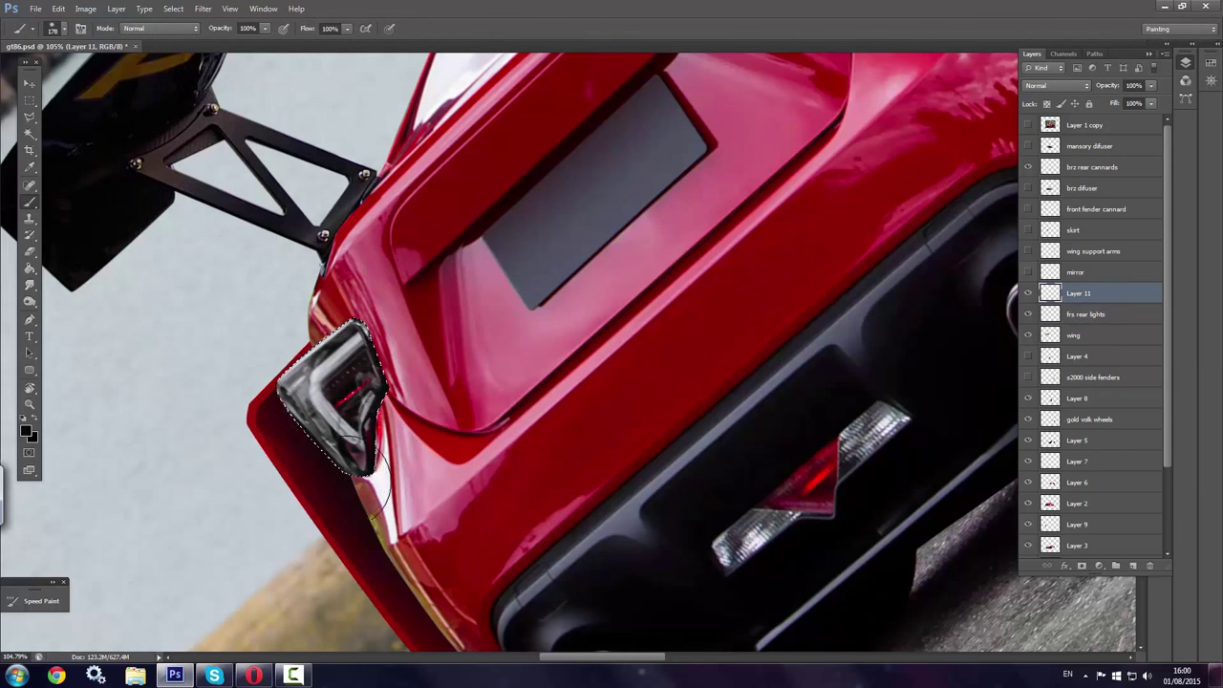
left_click_drag(325, 344, 361, 296)
Switch to white with a 100 px brush and reset the canvas rotation to level
key("x")
right_click(350, 399)
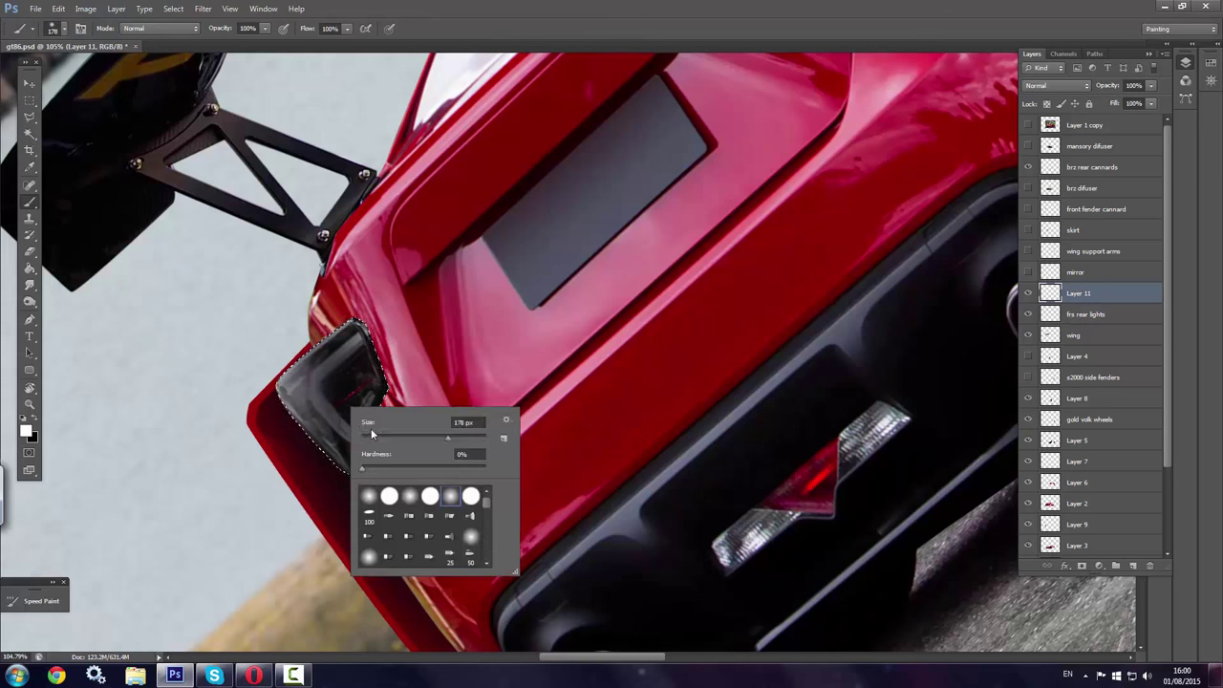
right_click(325, 373)
key("Return")
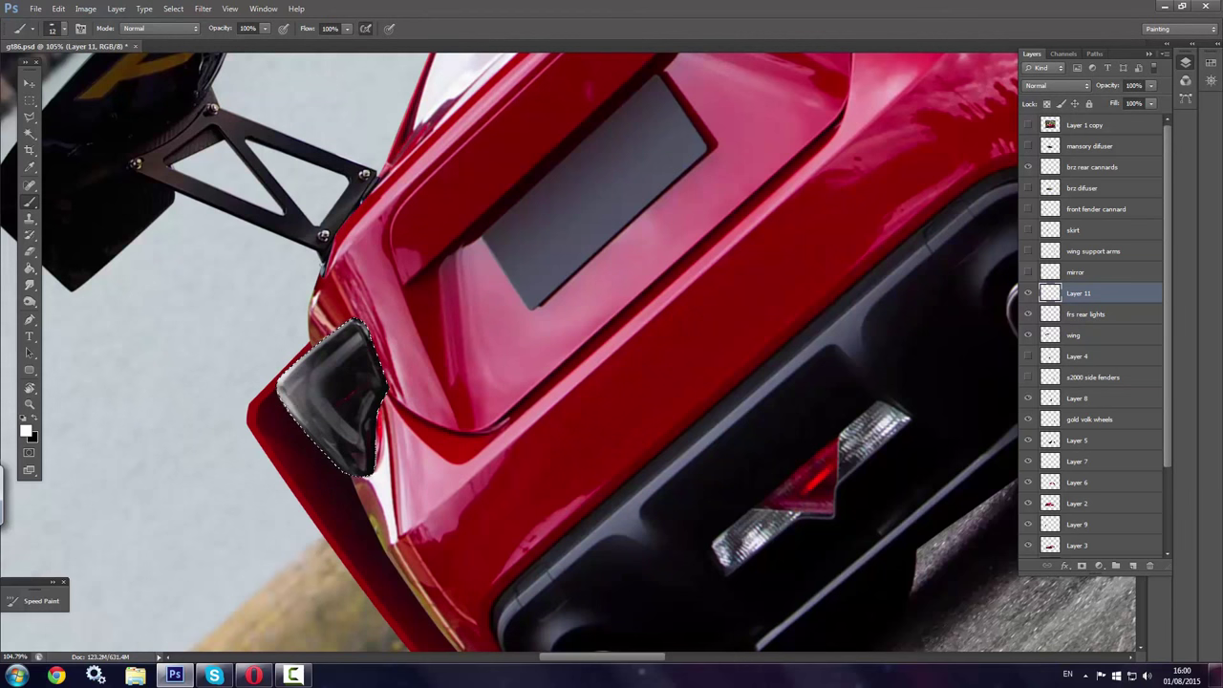
key("r")
key("Escape")
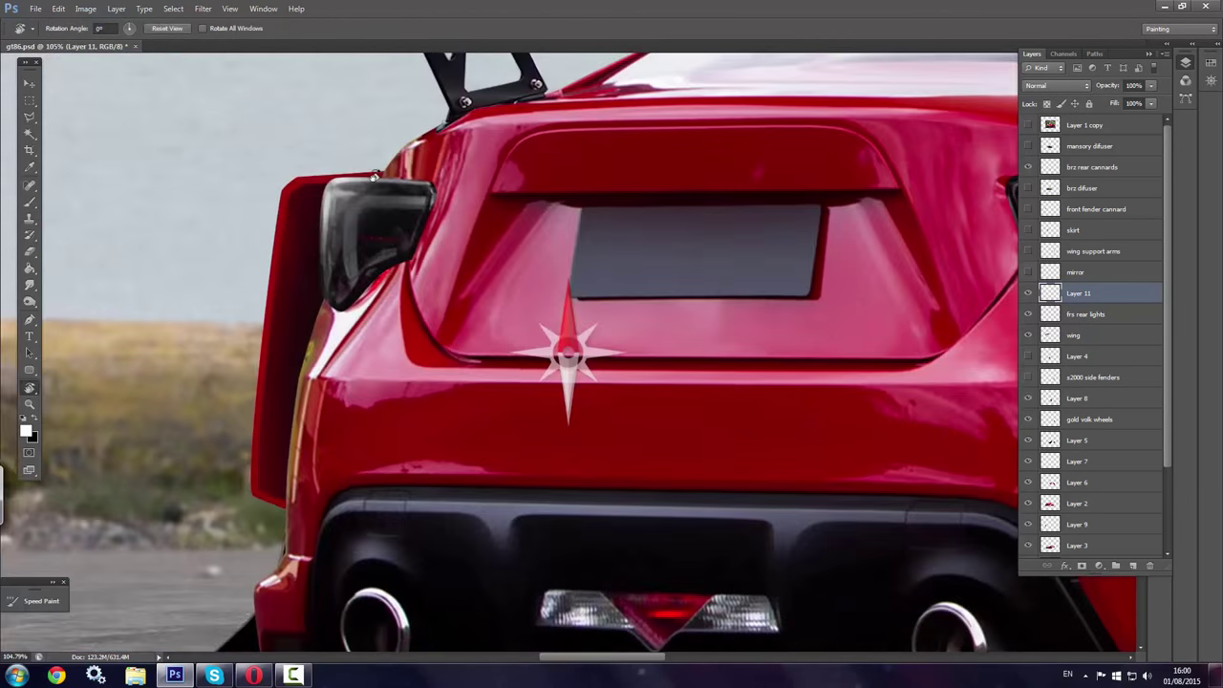
On Layer 2, clone glass texture over the green patch on the side window
scroll(834, 112, "down", 4)
scroll(697, 286, "up", 5)
left_click_drag(573, 143, 435, 162)
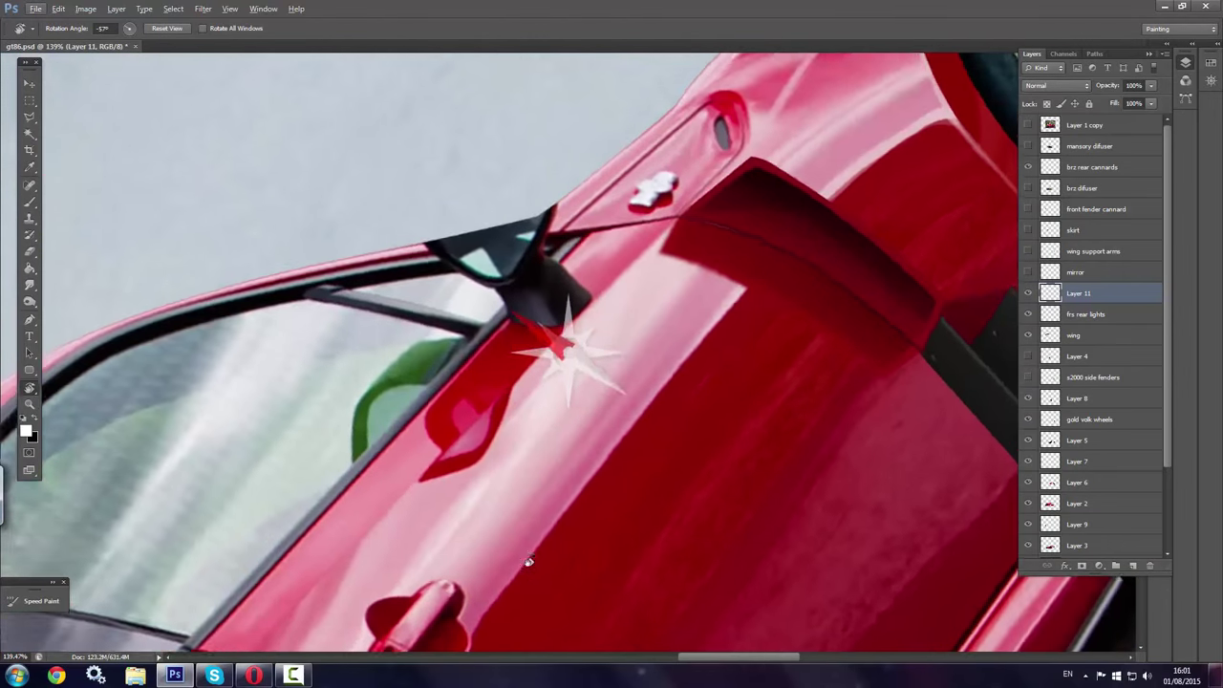
key("s")
left_click(1050, 505)
right_click(469, 426)
key("Return")
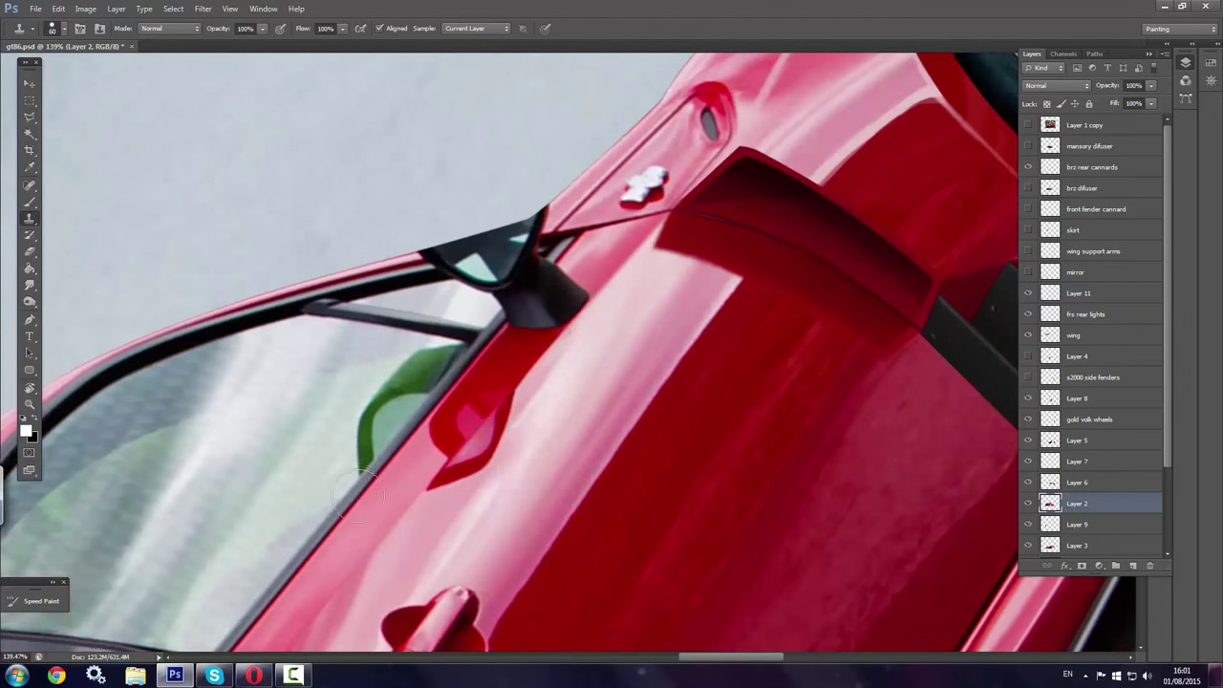
left_click_drag(399, 435, 325, 493)
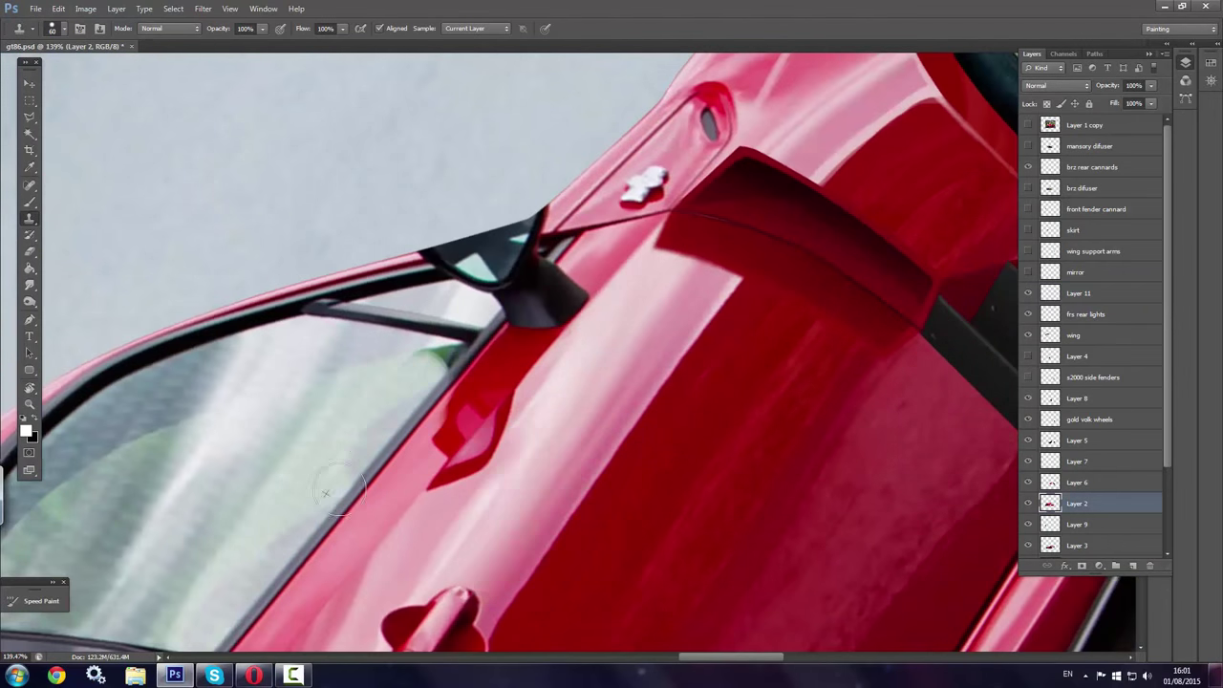
left_click_drag(456, 380, 430, 358)
Paint pink over the old mirror base and brighten the red edge with a 16 px brush
key("b")
right_click(464, 376)
key("Return")
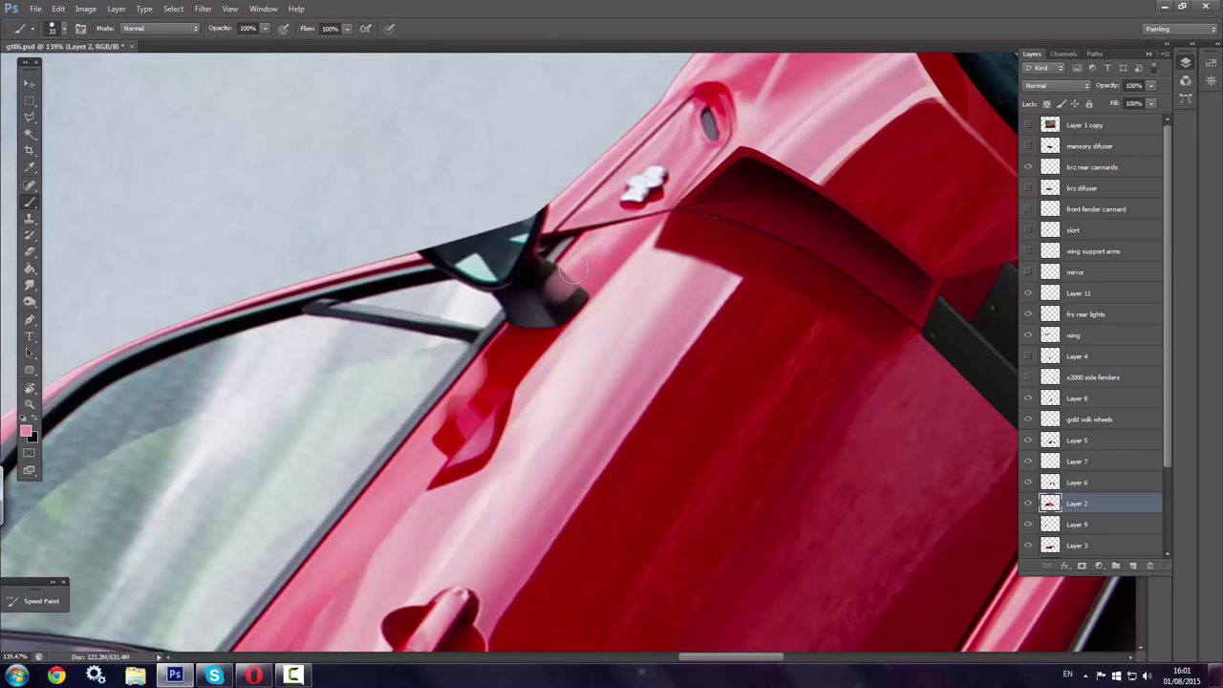
left_click_drag(572, 272, 431, 445)
right_click(645, 241)
key("Return")
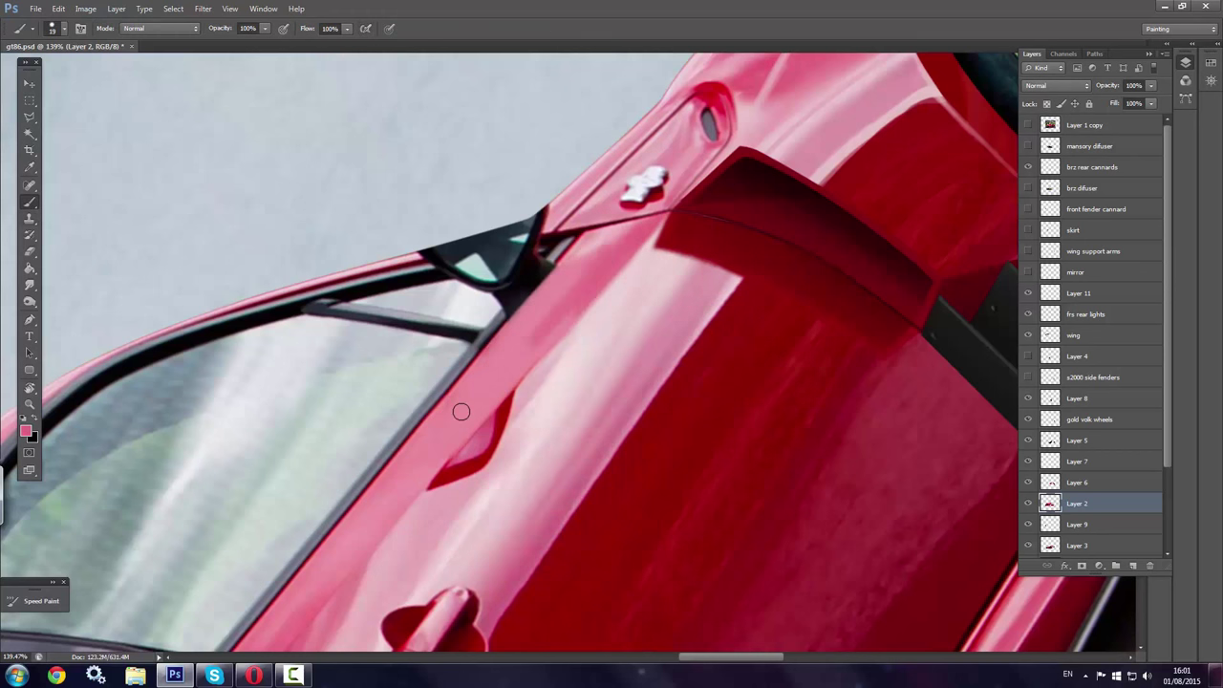
right_click(512, 379)
key("Return")
right_click(446, 493)
key("Return")
left_click_drag(502, 396, 446, 470)
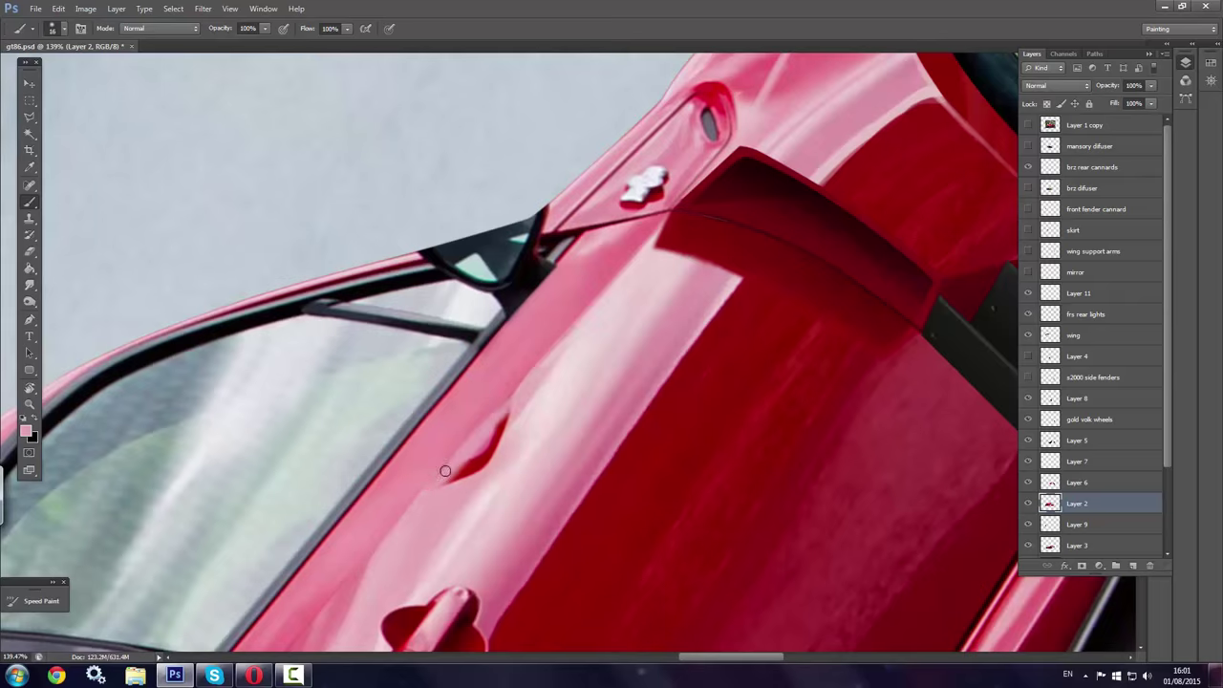
left_click_drag(544, 357, 404, 500)
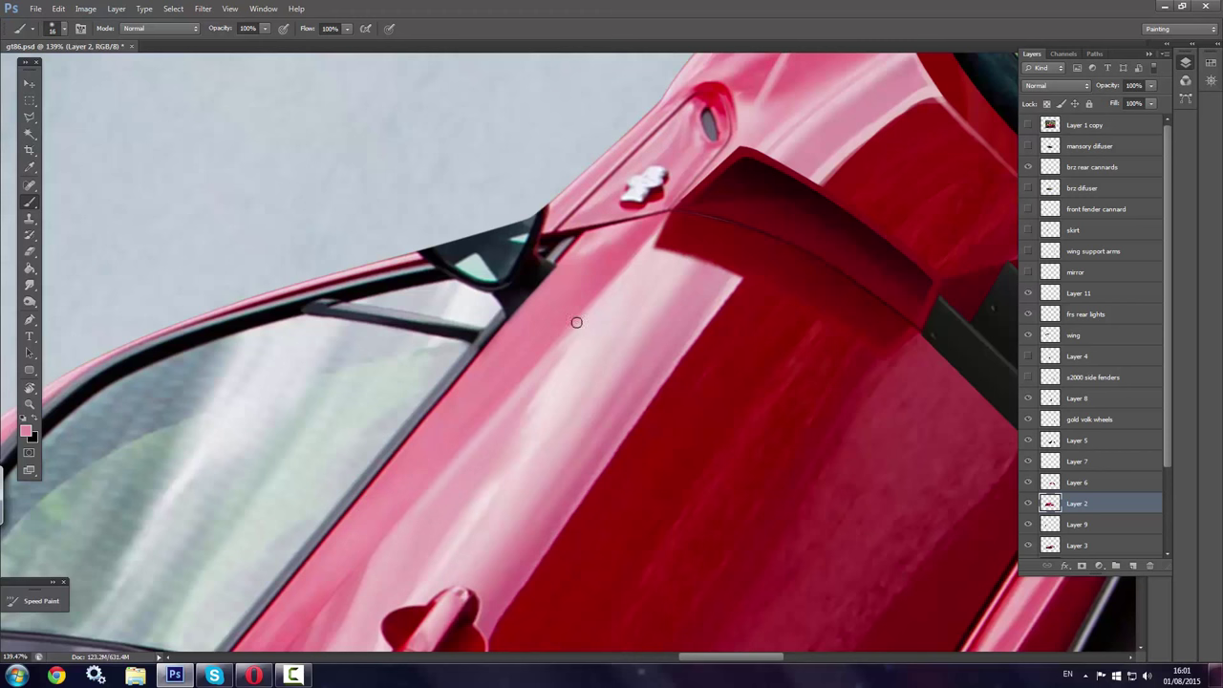
Rotate the view so the pillar is vertical and paint dark along its edge
right_click(599, 393)
key("Return")
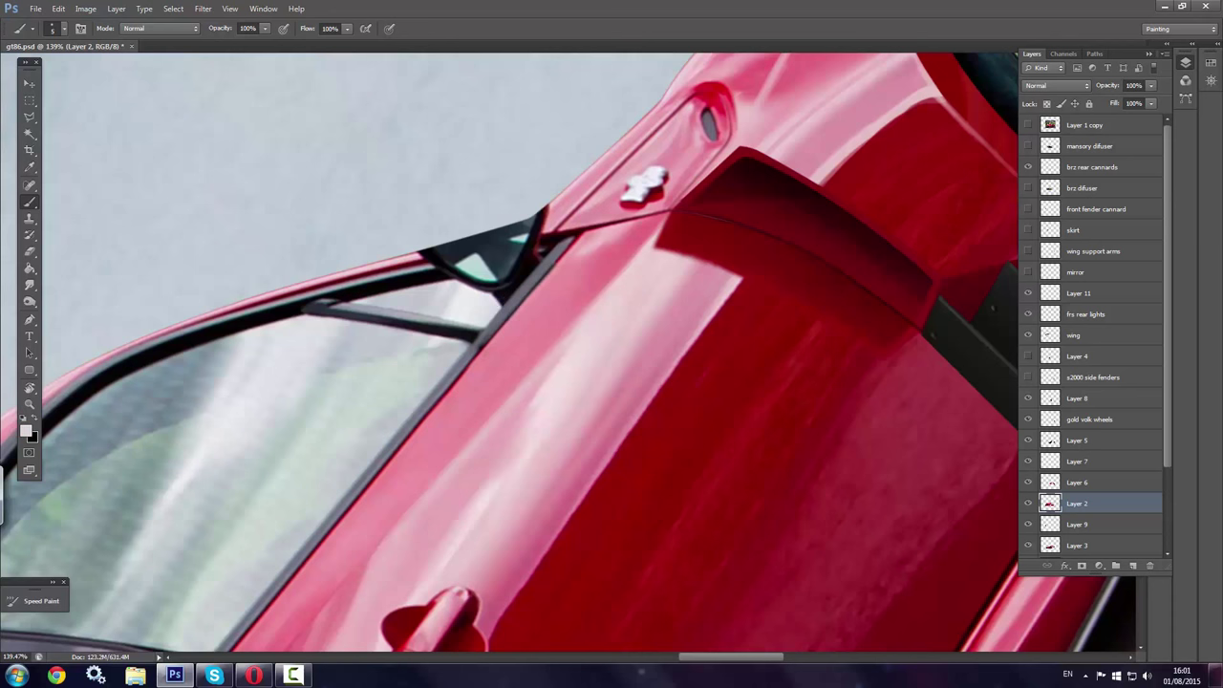
left_click_drag(495, 311, 96, 259)
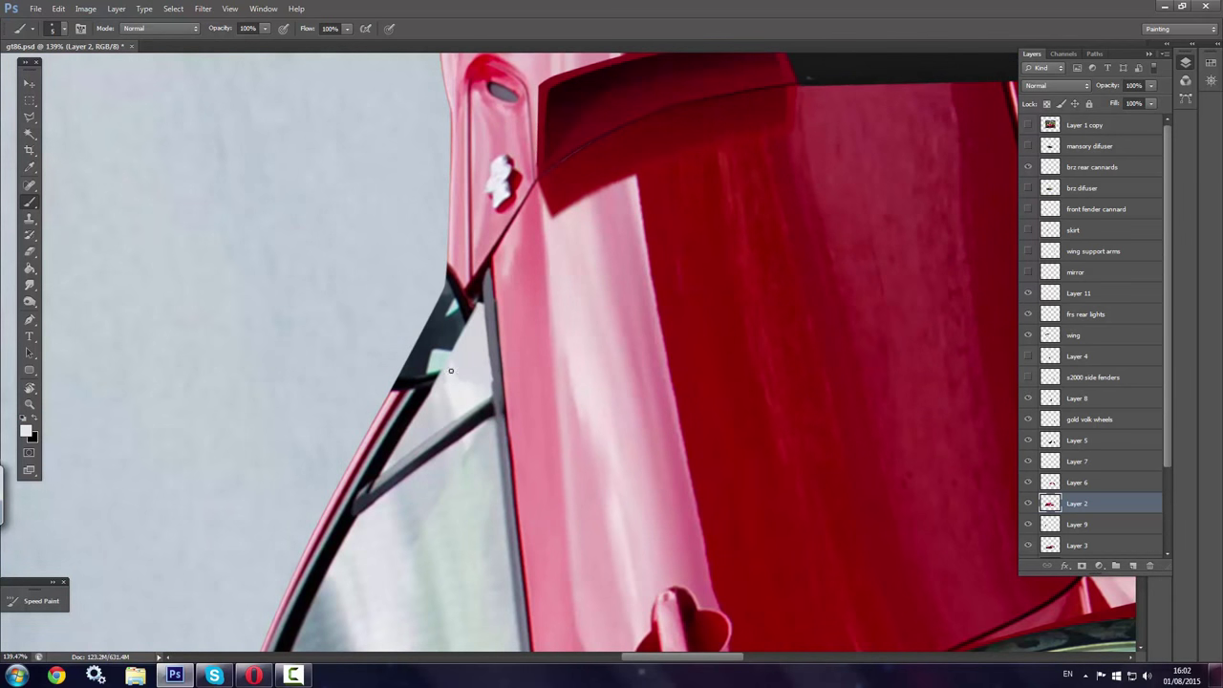
right_click(452, 412)
key("Return")
left_click_drag(457, 304, 428, 379)
Sample body colours and paint light pink over the pillar's dark outline
right_click(497, 308)
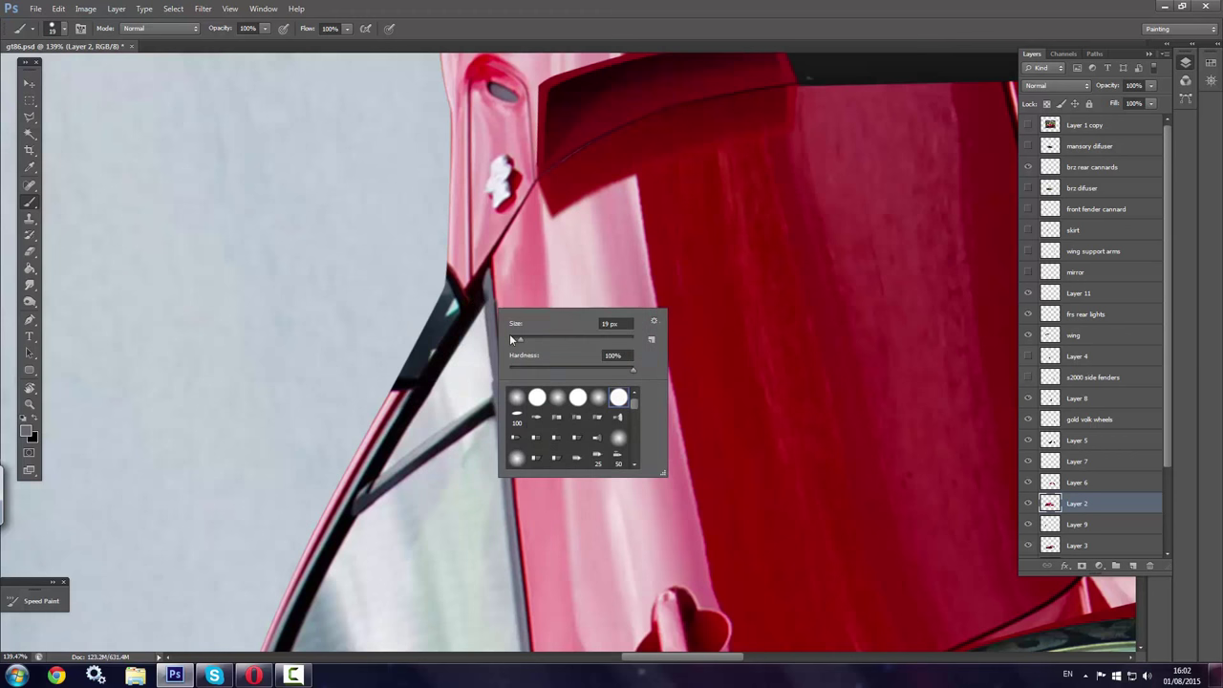
key("Return")
right_click(459, 348)
key("Return")
left_click(392, 417, "alt")
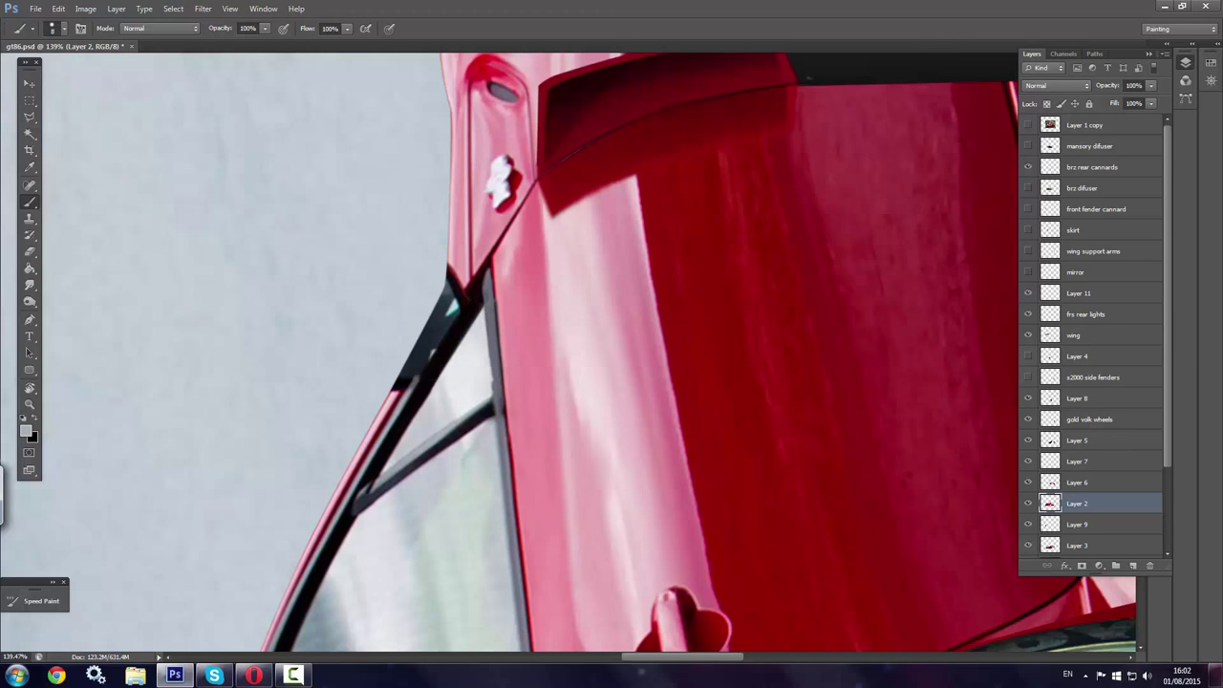
left_click(388, 396, "alt")
right_click(409, 397)
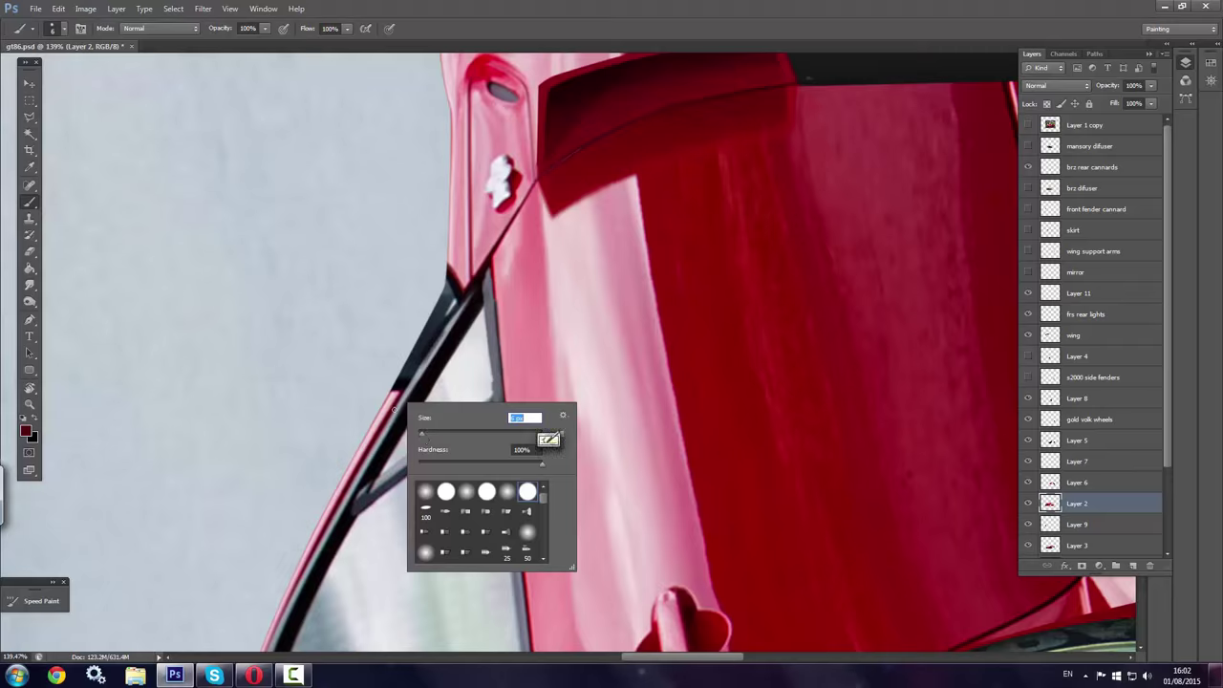
key("Return")
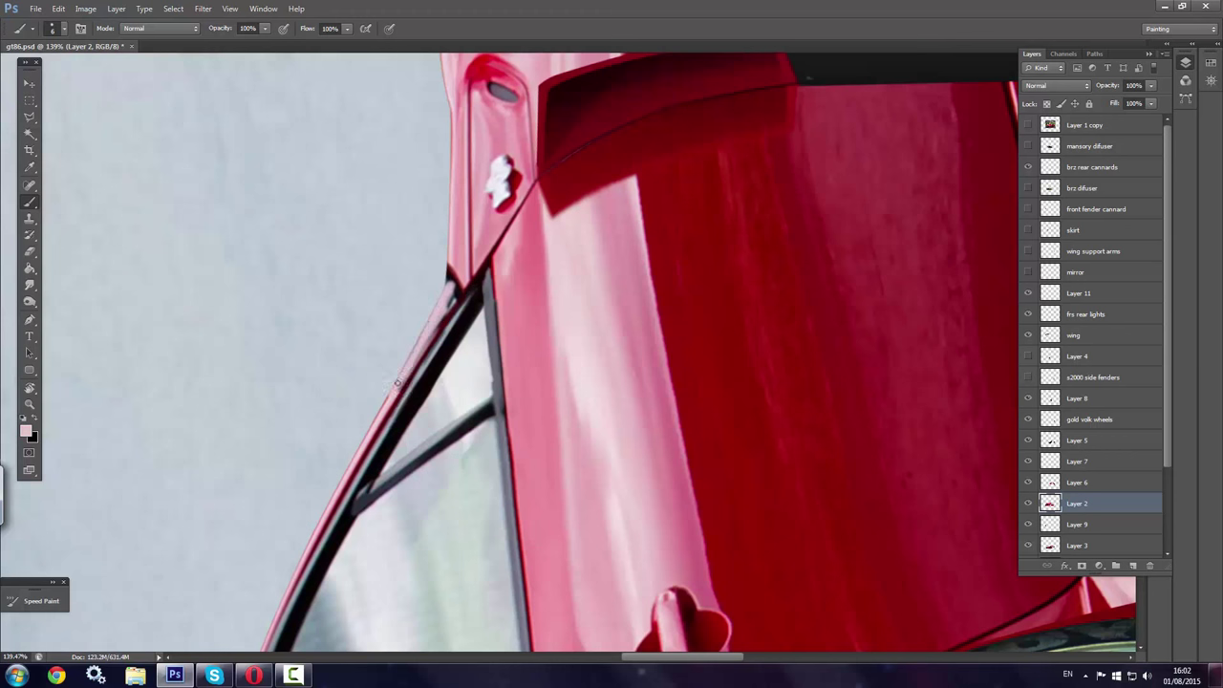
left_click_drag(447, 285, 451, 256)
Level the canvas view and make the mirror layer active
key("r")
left_click_drag(353, 385, 601, 240)
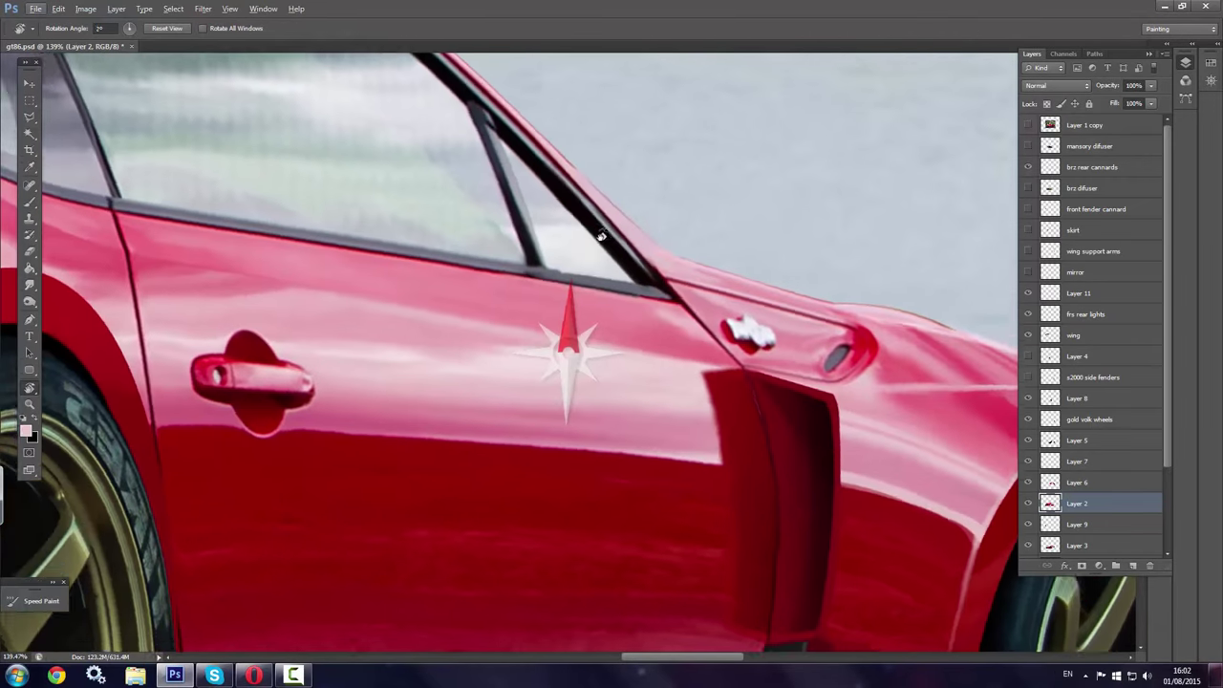
left_click(1076, 271)
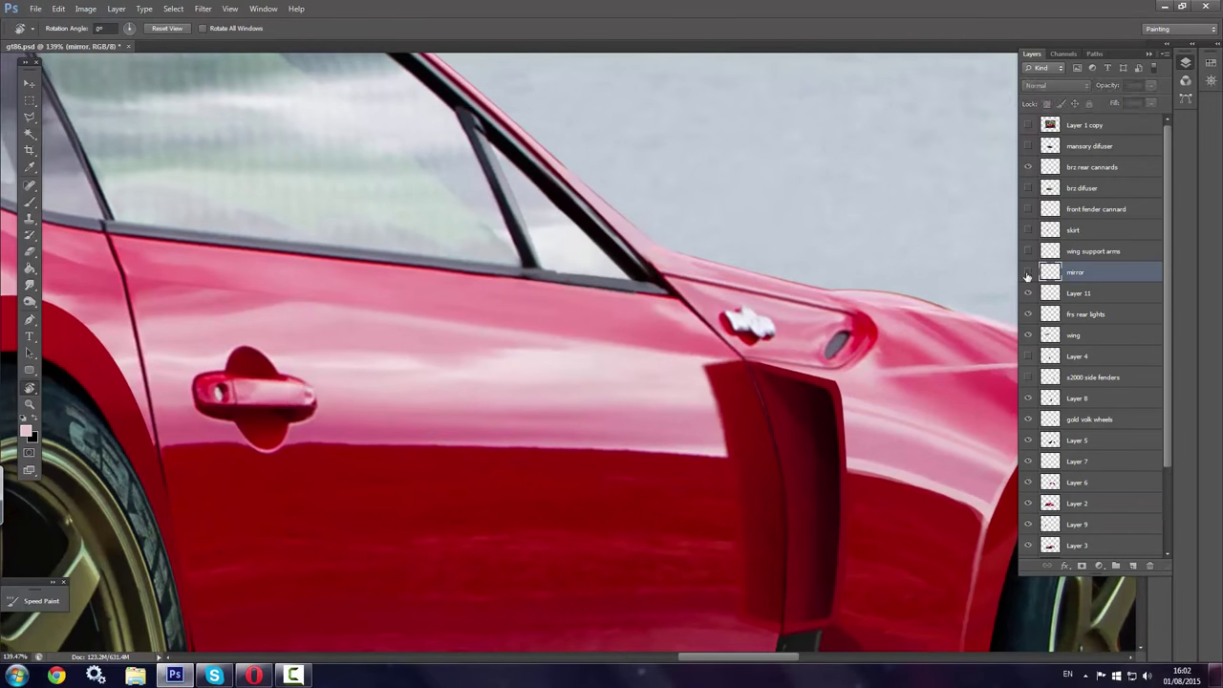
key("v")
scroll(62, 403, "down", 5)
scroll(588, 377, "up", 5)
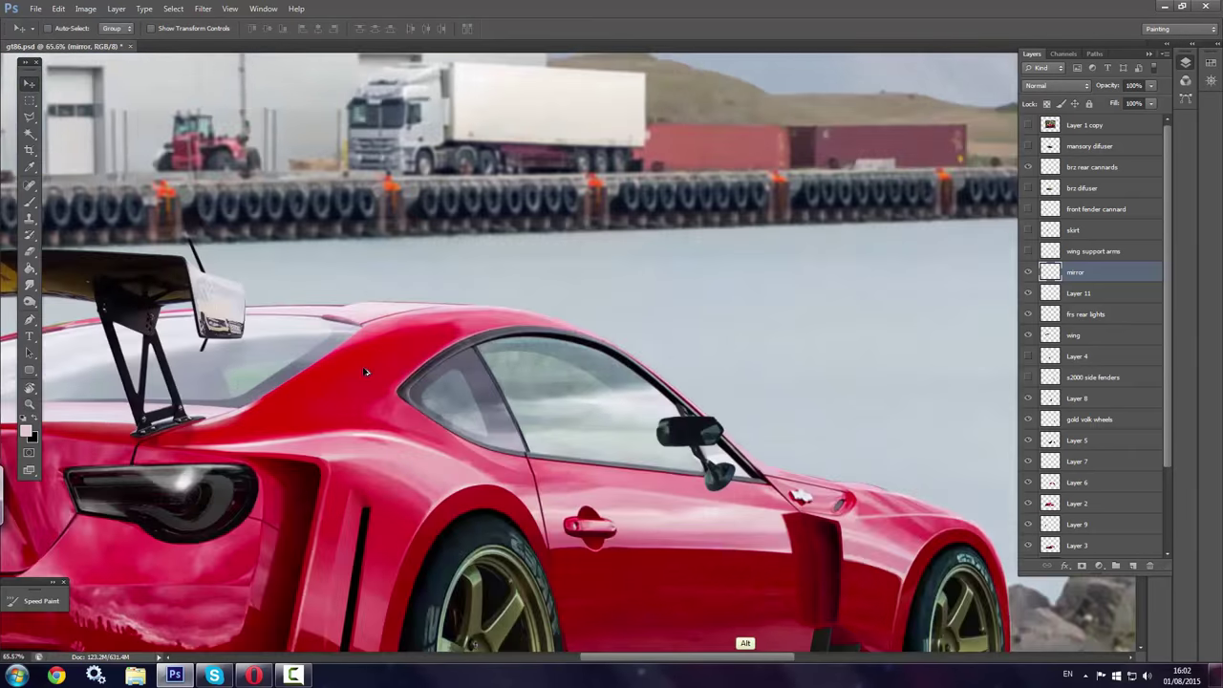
Flip the mirror horizontally, shrink it to door size and place it on the door front
key("ctrl+t")
right_click(489, 291)
left_click(535, 486)
left_click_drag(561, 220, 509, 275)
left_click_drag(458, 320, 577, 336)
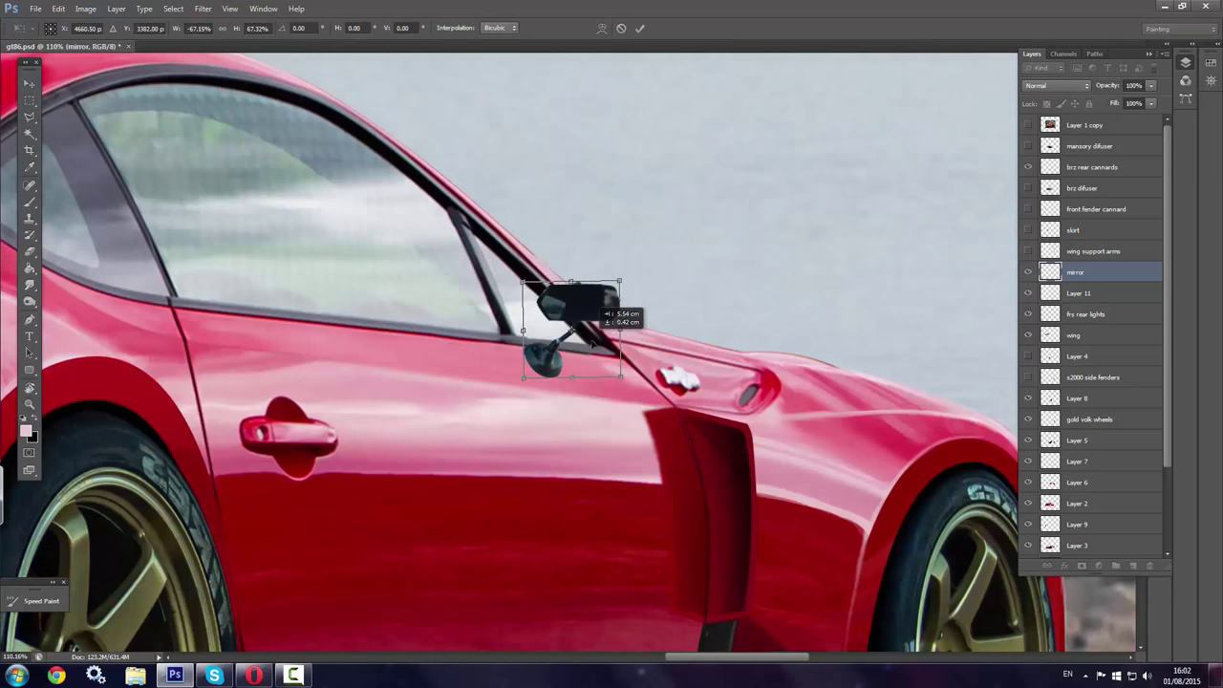
key("Return")
key("l")
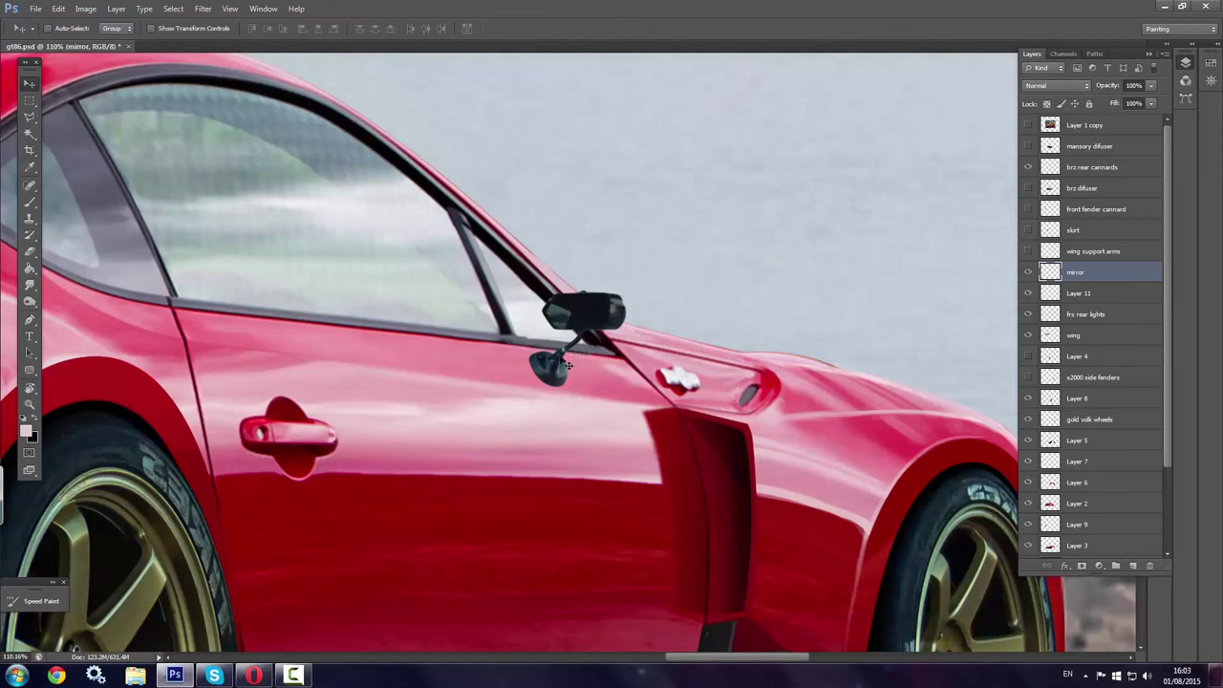
scroll(525, 375, "up", 3)
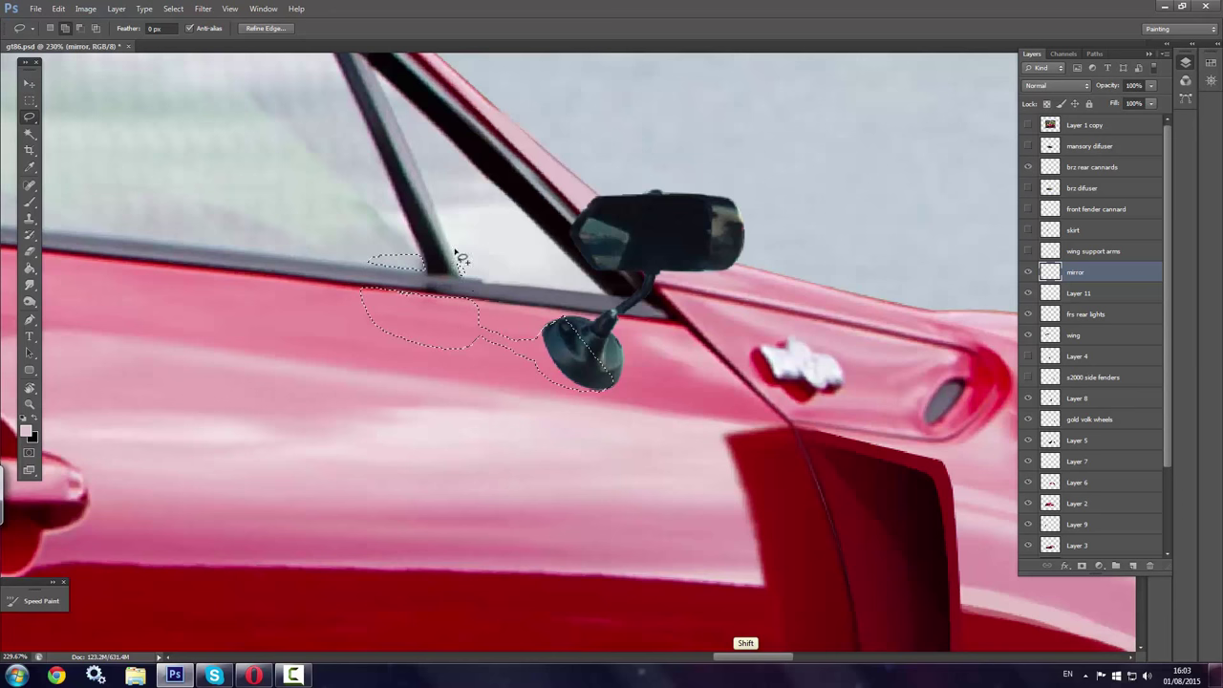
Paint a dark red shadow under the door mirror inside a lasso selection
key("r")
left_click_drag(268, 410, 357, 548)
left_click(30, 133)
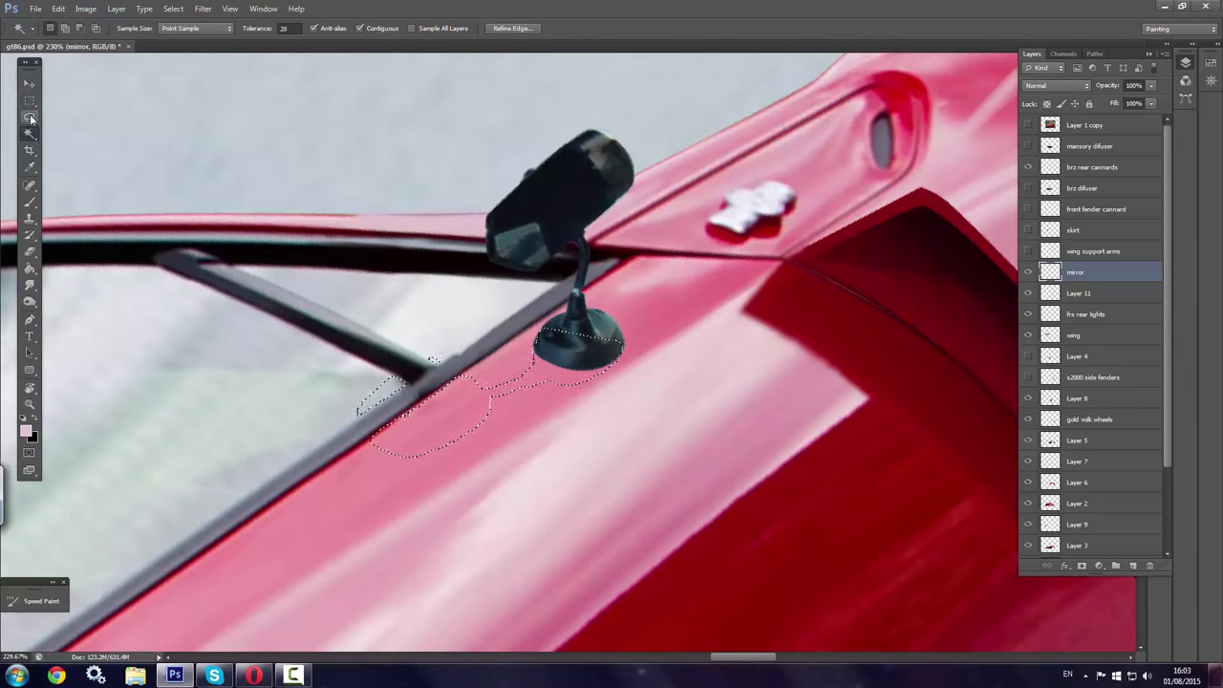
left_click(29, 117)
key("b")
left_click(825, 410, "alt")
right_click(595, 382)
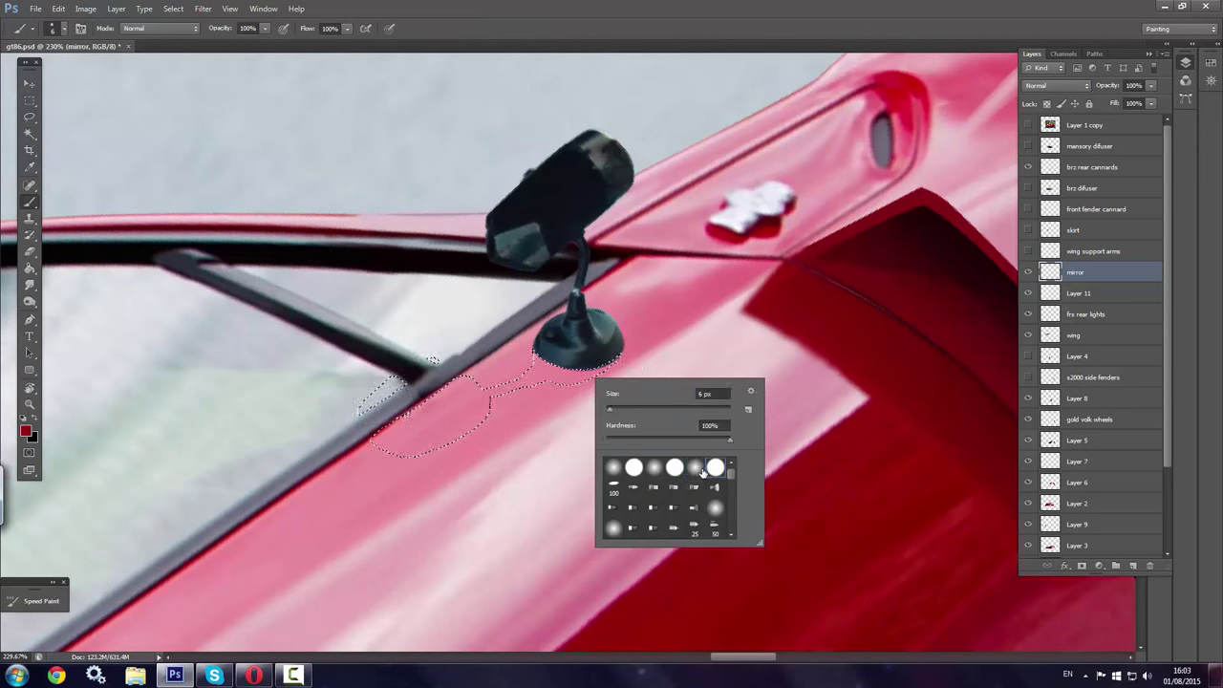
left_click_drag(411, 421, 574, 315)
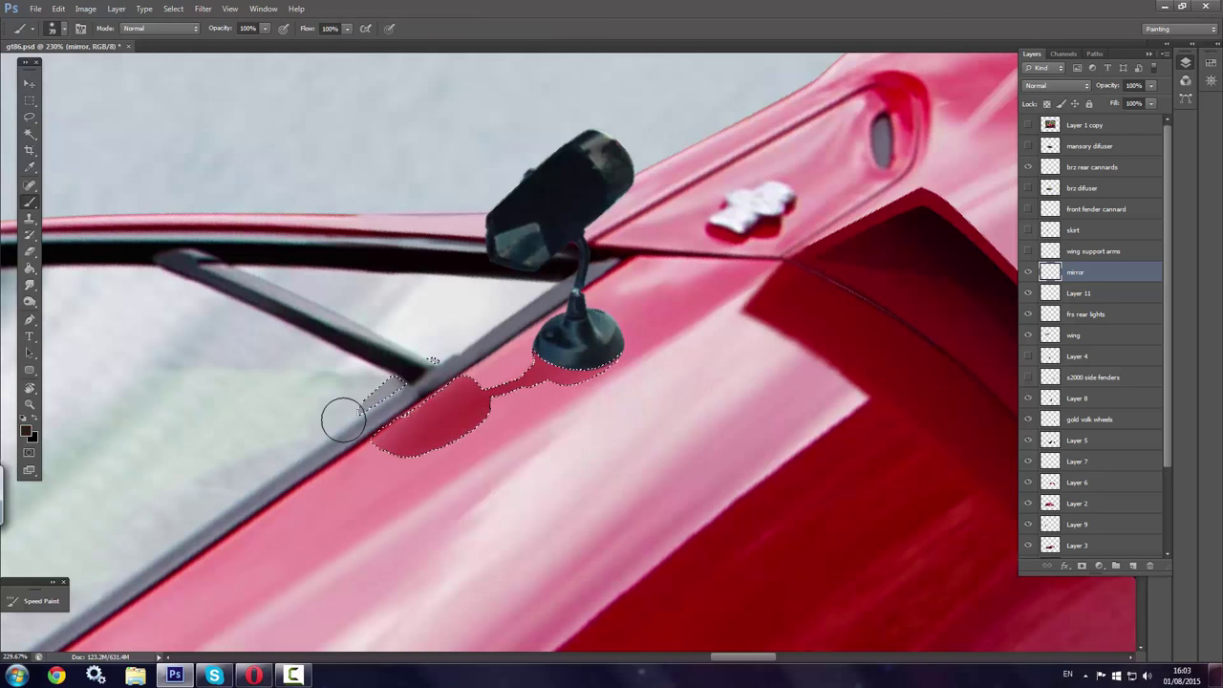
left_click_drag(341, 415, 406, 383)
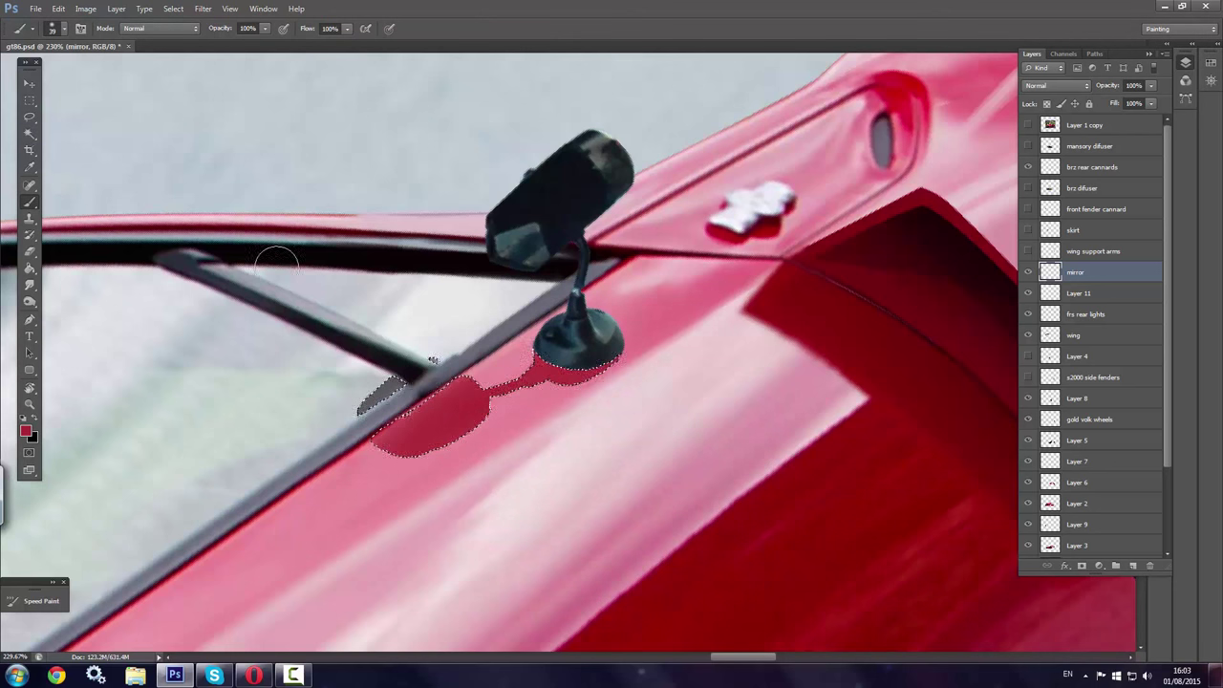
key("ctrl+d")
Lasso the mirror cap and paint it dark
key("l")
left_click_drag(567, 250, 428, 408)
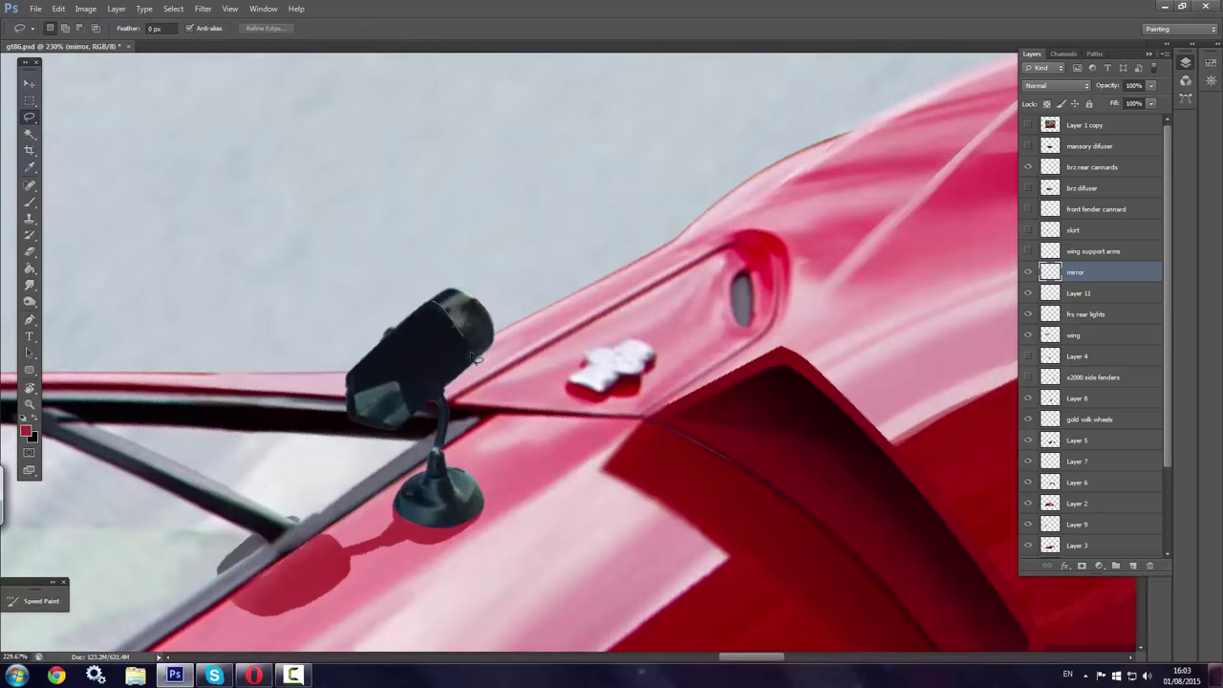
mouse_move(468, 288)
left_mouse_down()
mouse_move(436, 295)
mouse_move(478, 335)
left_mouse_up()
key("b")
right_click(497, 275)
left_click(427, 355, "alt")
key("ctrl+d")
key("l")
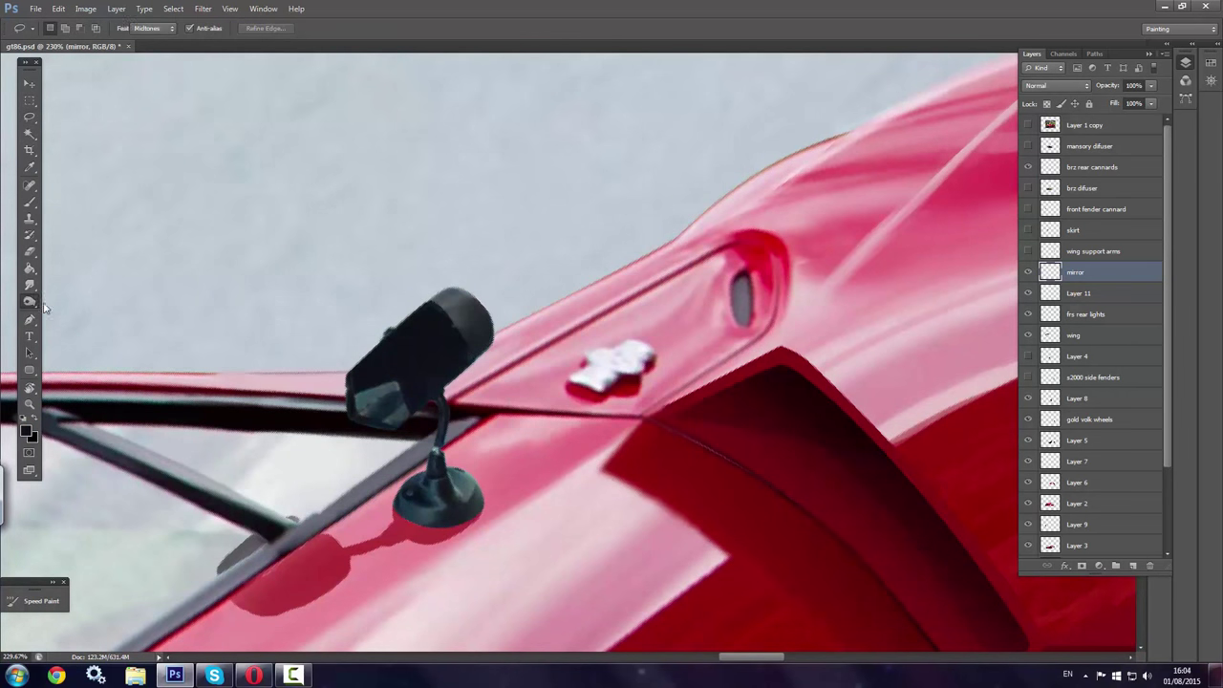
left_click(29, 284)
right_click(318, 416)
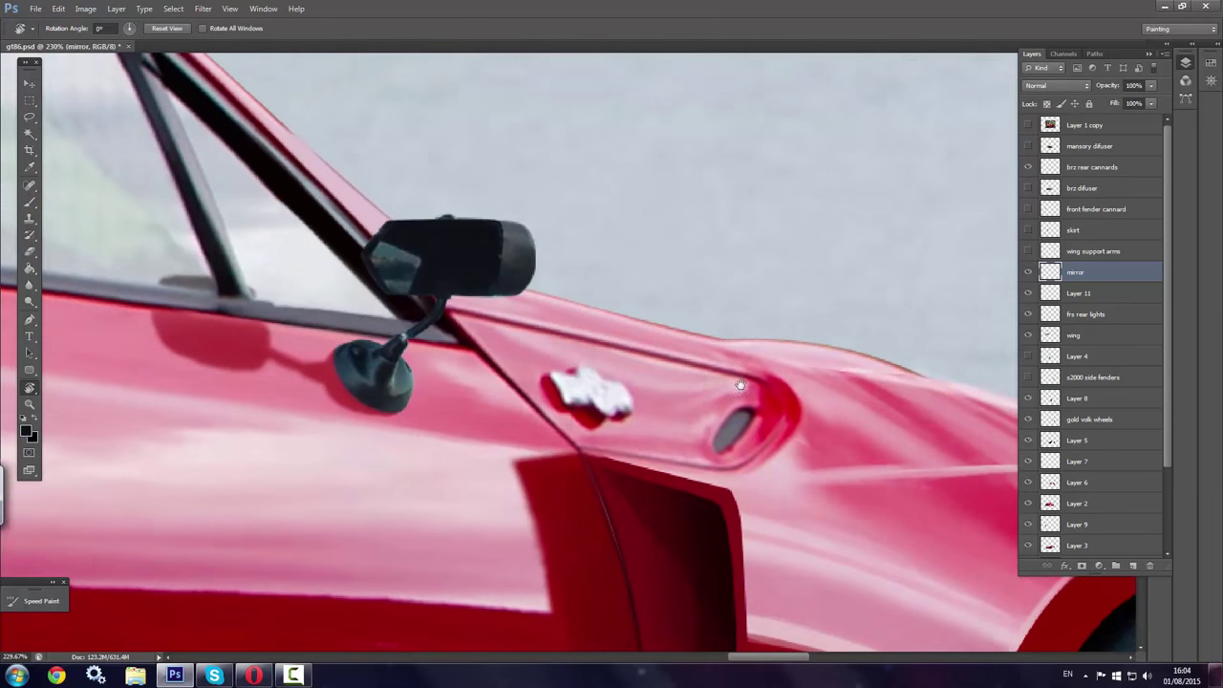
left_click_drag(742, 345, 299, 375)
On Layer 6, paint the fender recess darker red and size a small brush for highlights
left_click(300, 376, "ctrl")
key("p")
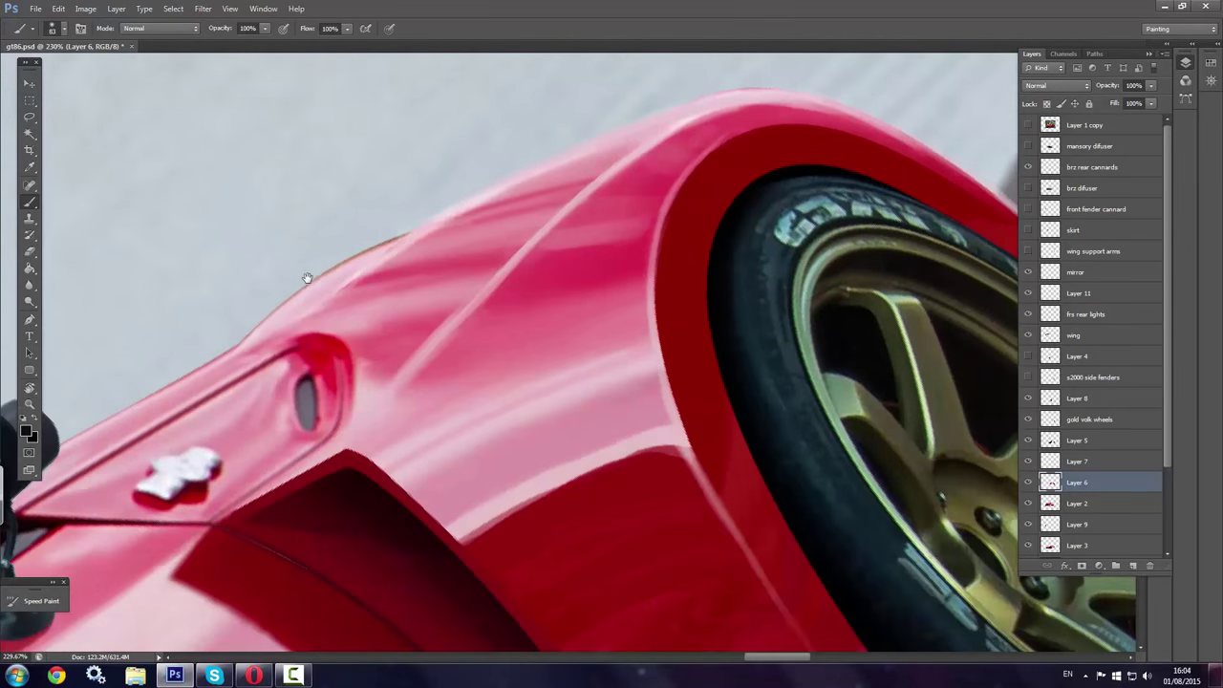
left_click_drag(318, 342, 382, 319)
key("ctrl+d")
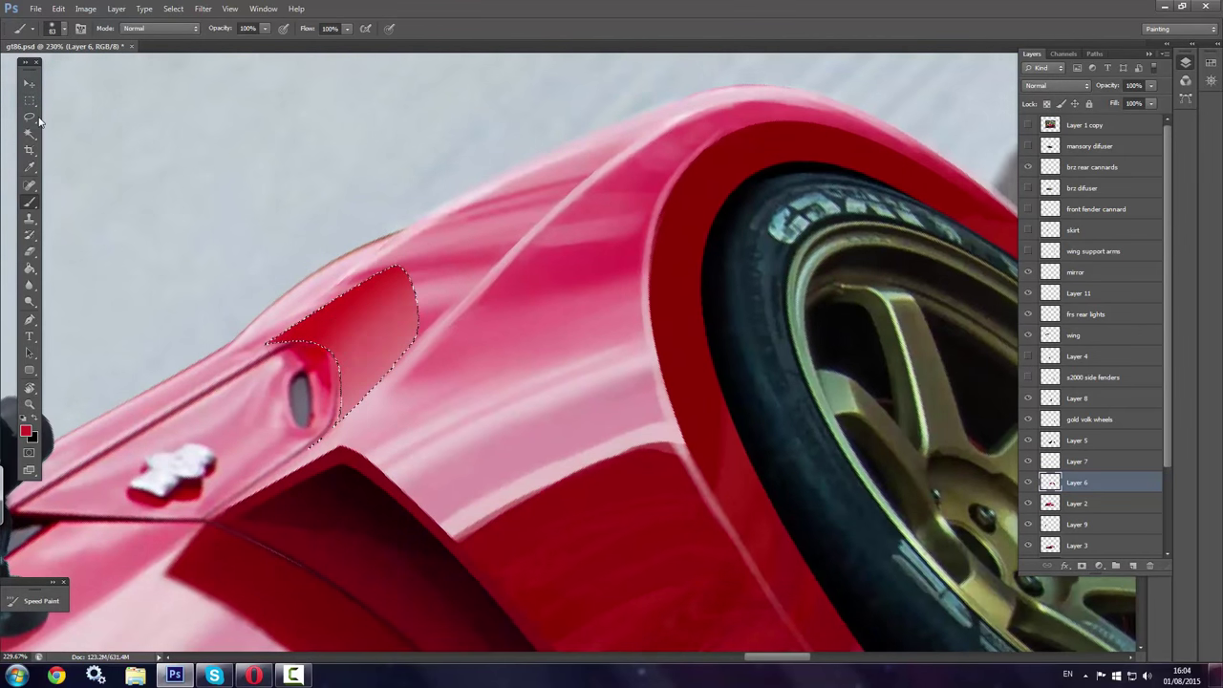
right_click(402, 374)
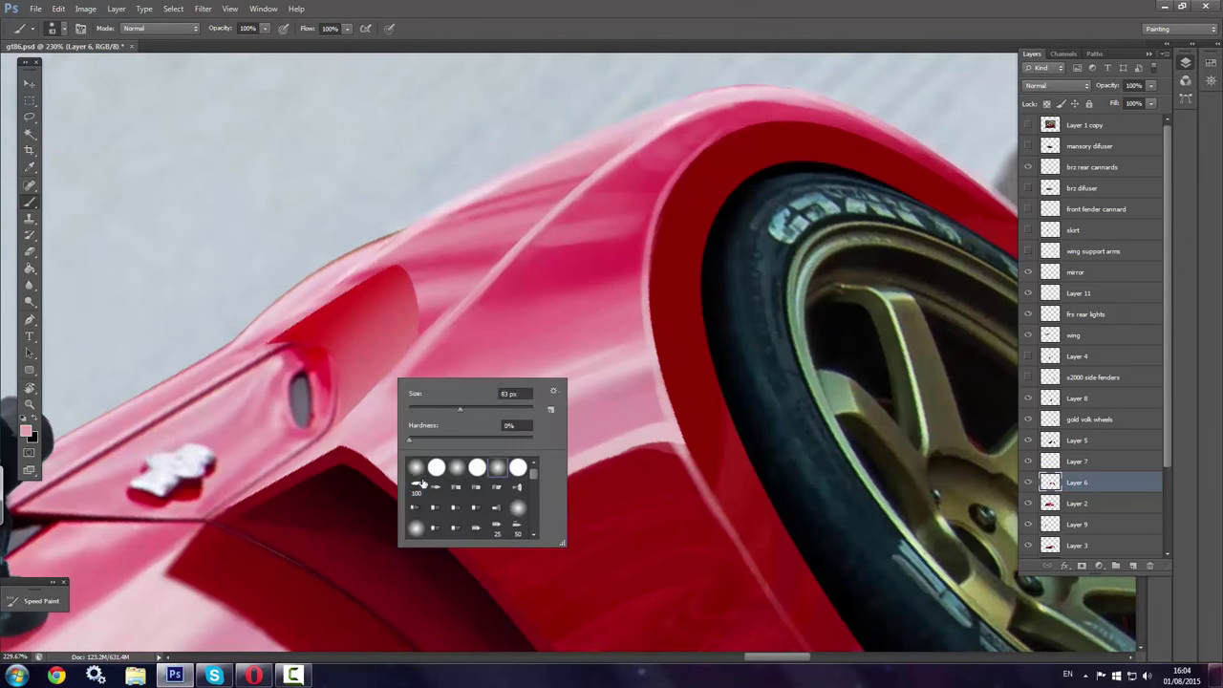
right_click(420, 302)
right_click(415, 334)
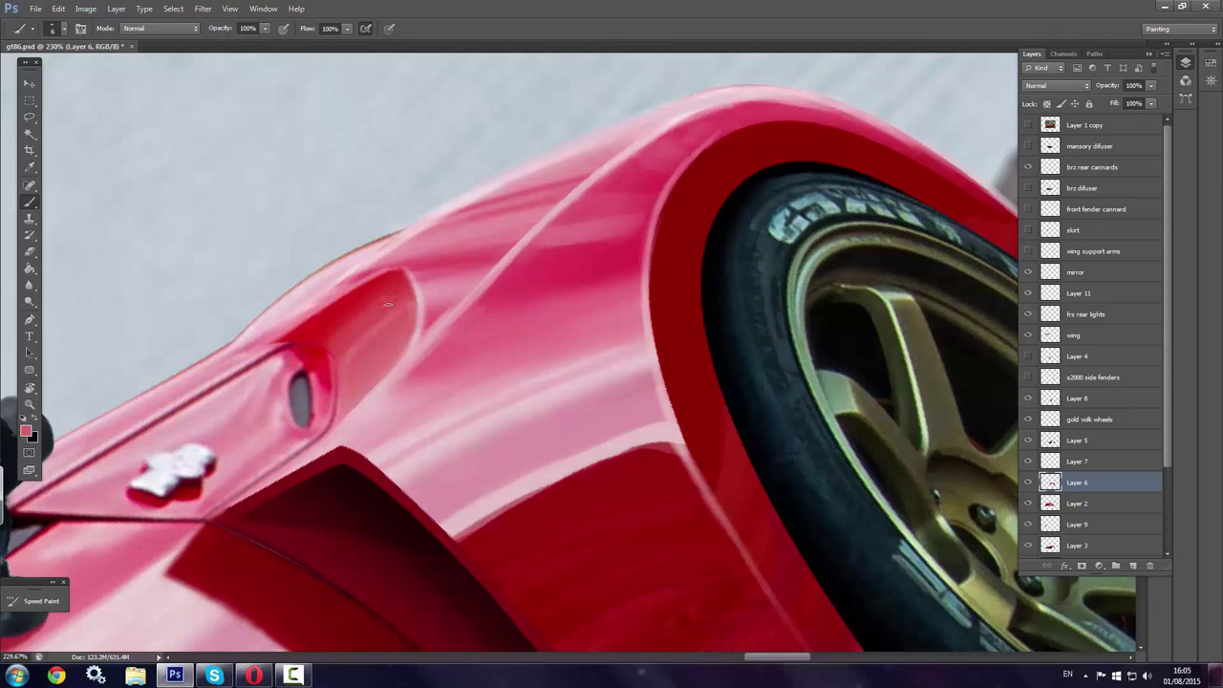
Zoom in ahead of the front wheel and fill a lassoed fin shape with black
key("z")
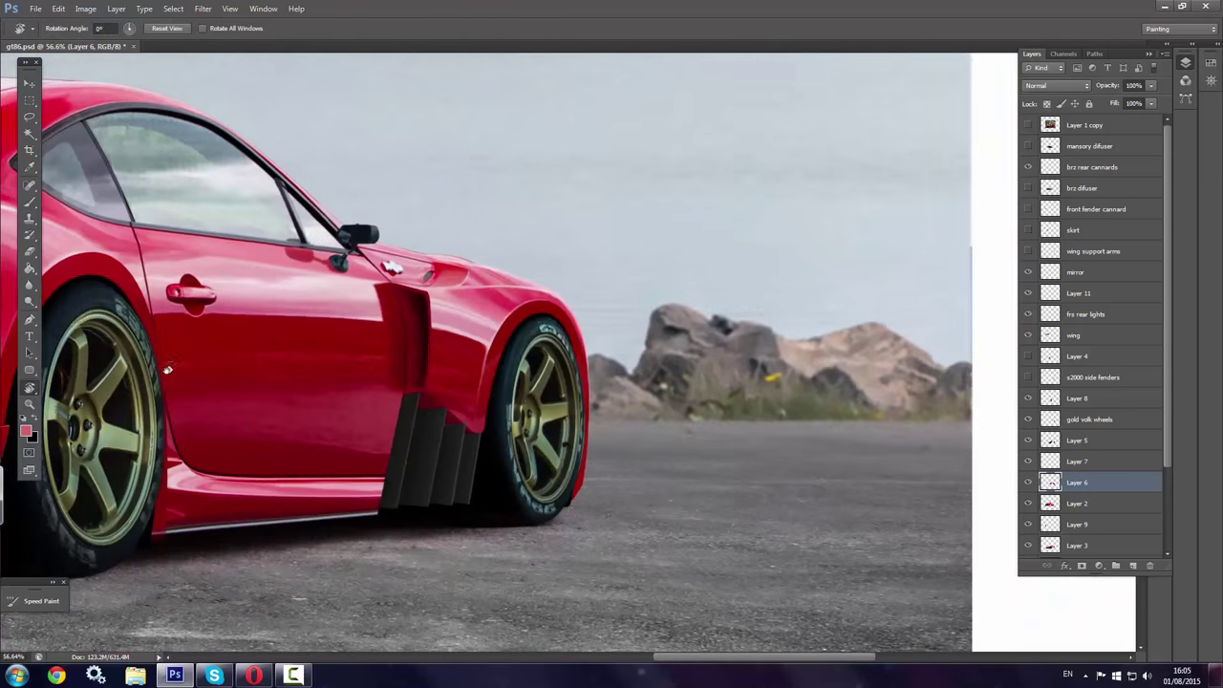
left_click(366, 374)
key("l")
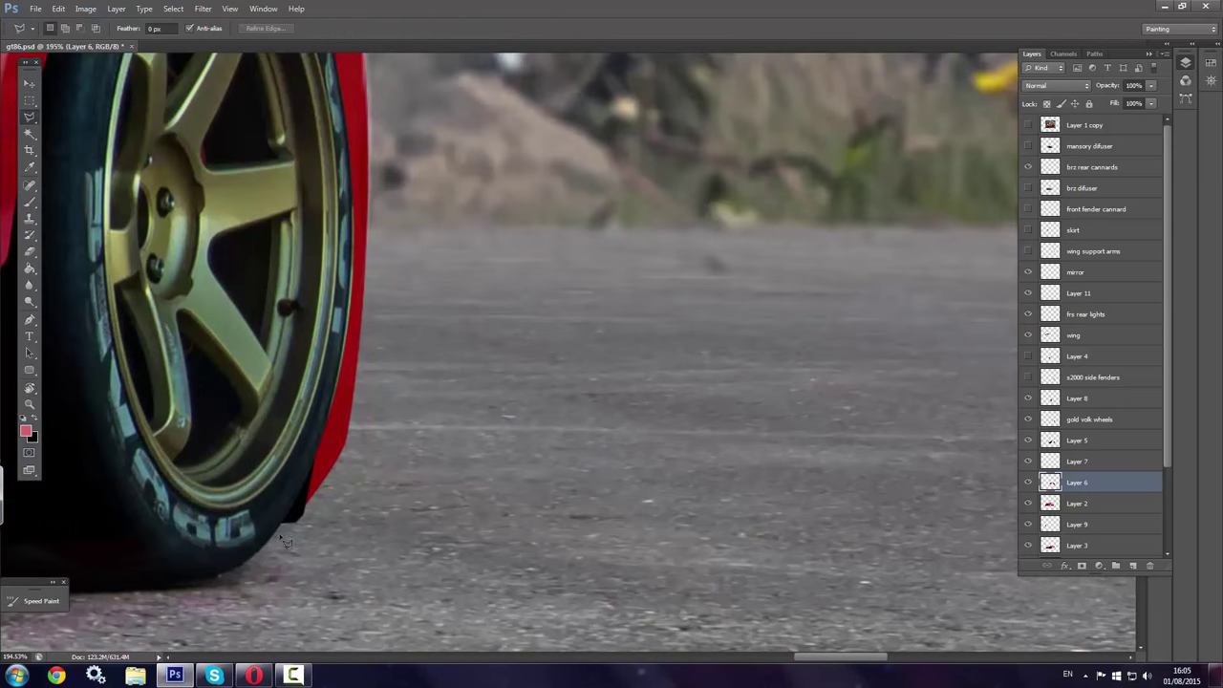
left_click_drag(416, 537, 664, 526)
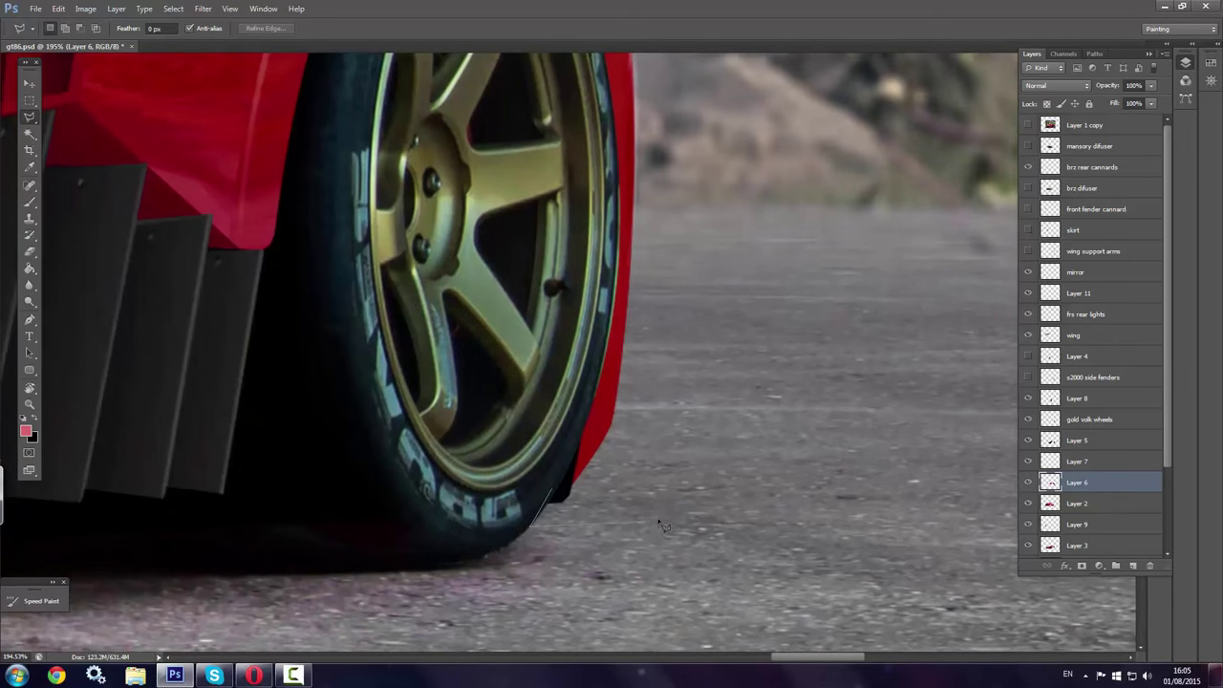
left_click(587, 418)
key("d")
key("alt+BackSpace")
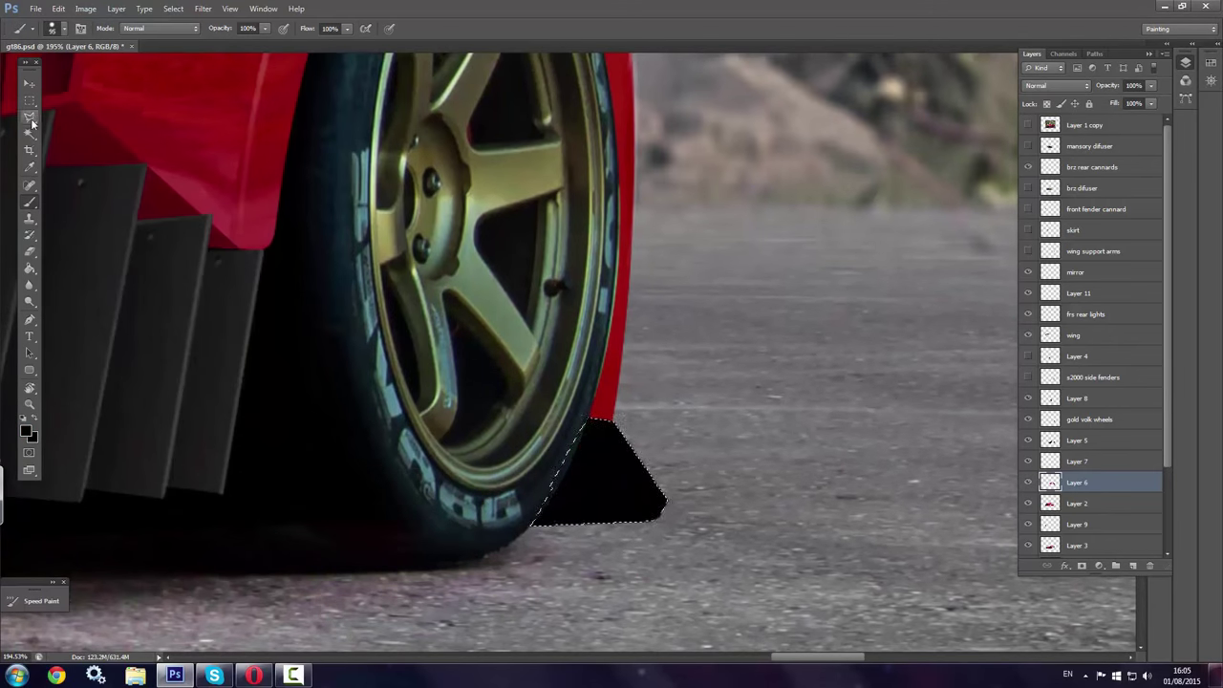
Deselect the fin and set an 8 px brush with black as the paint colour
key("b")
right_click(713, 442)
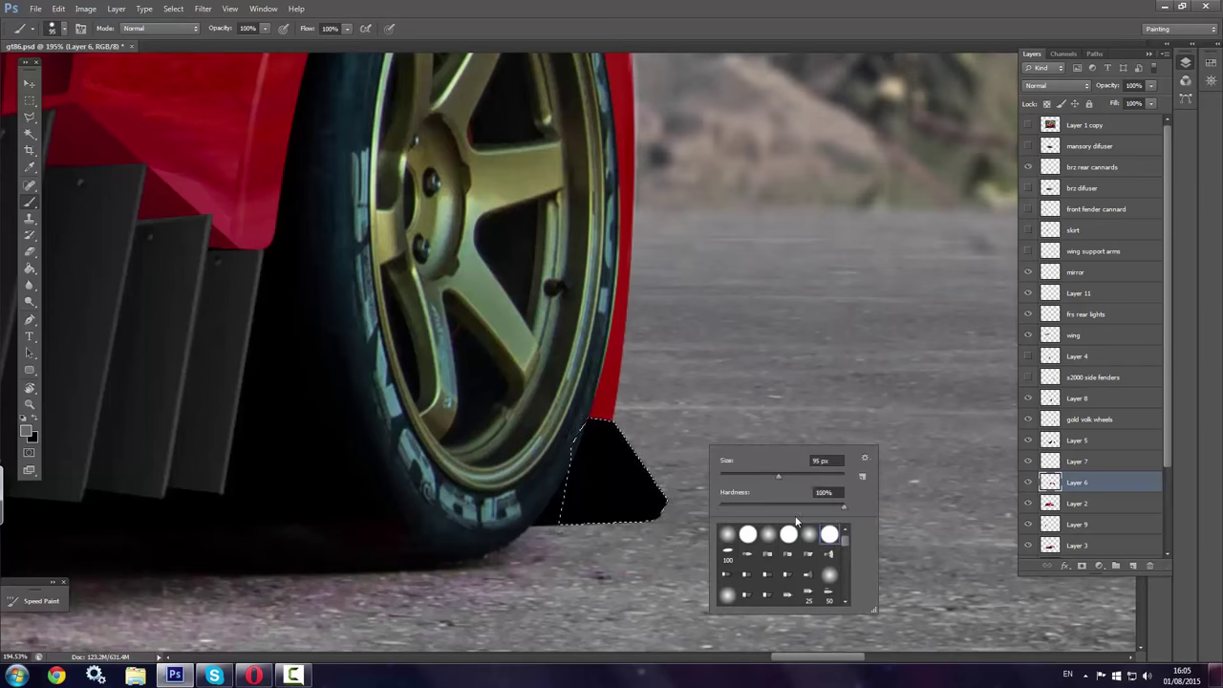
key("Return")
key("x")
right_click(698, 442)
right_click(73, 126)
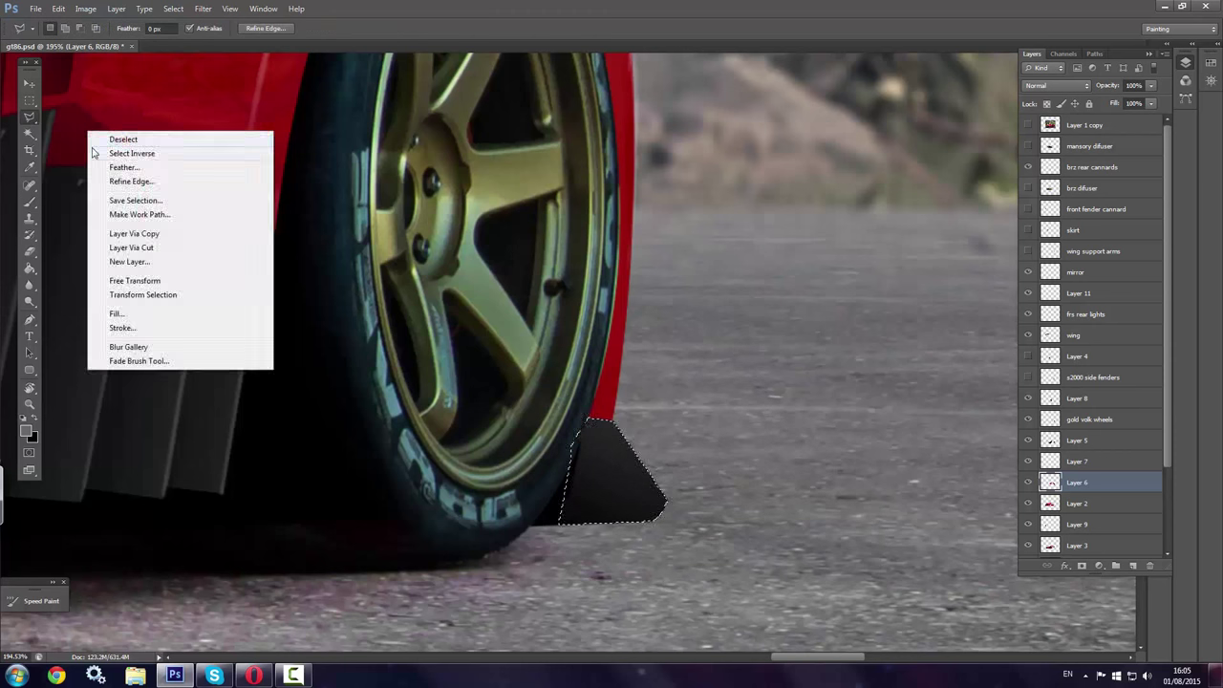
left_click(105, 131)
right_click(697, 442)
type("8")
key("Return")
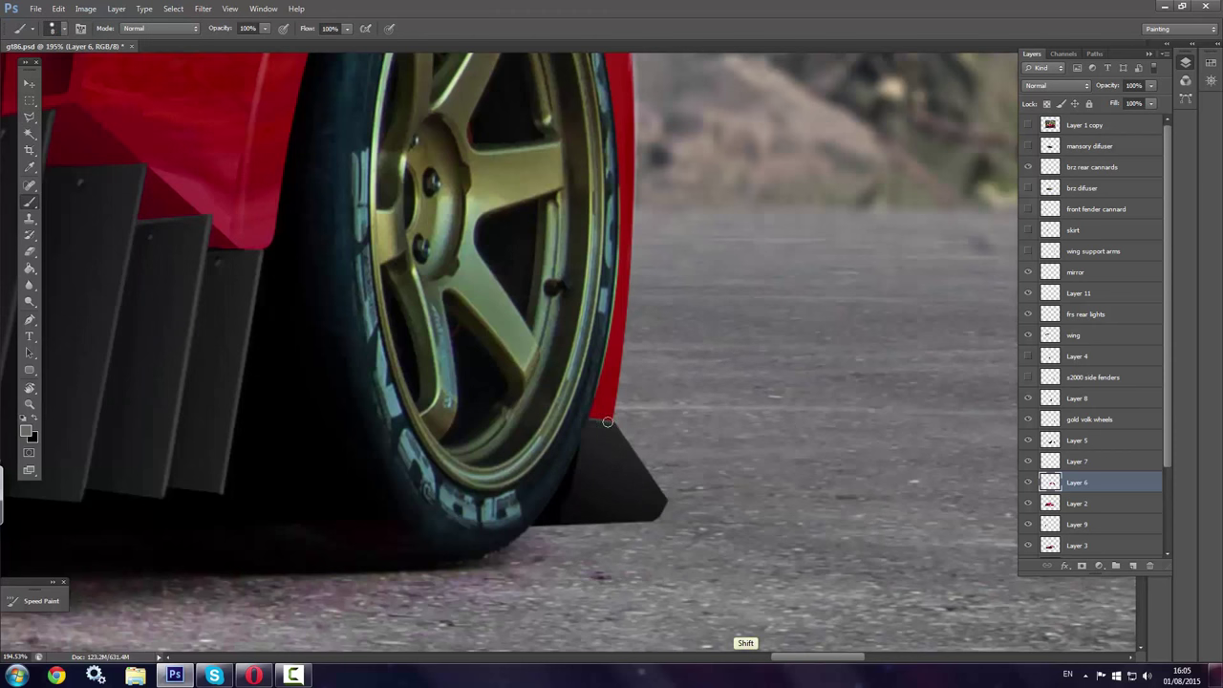
key("x")
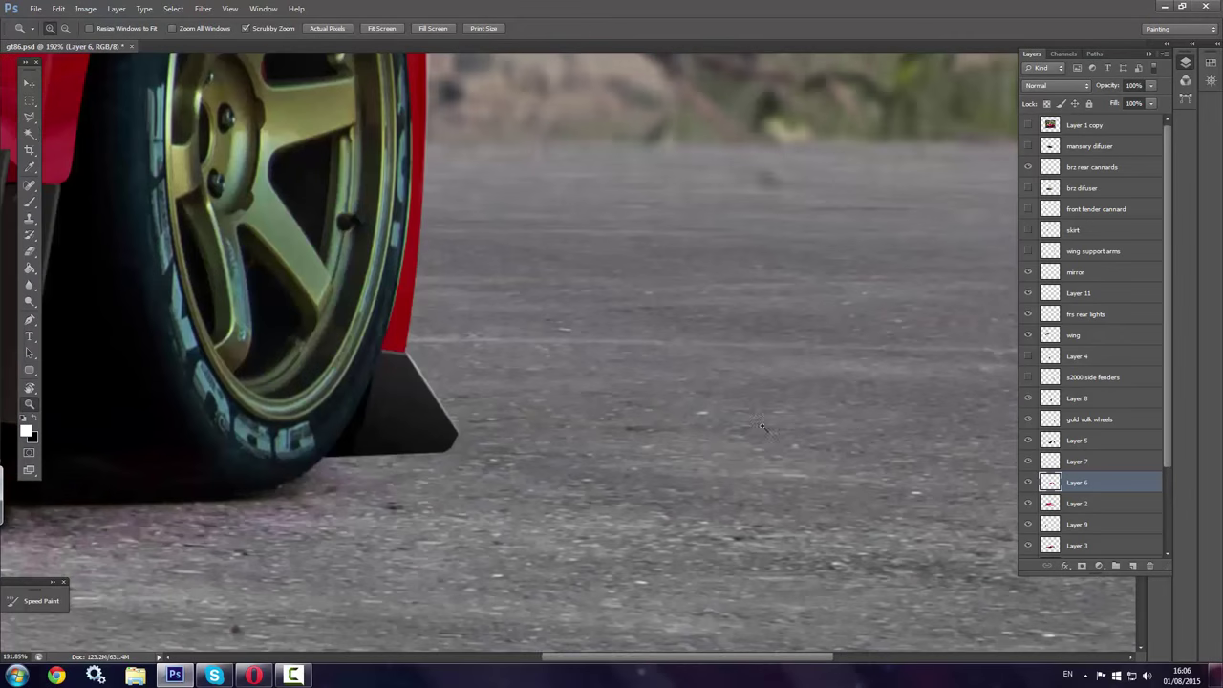
Select the black fin and adjust it with Free Transform
key("m")
left_click_drag(340, 349, 604, 456)
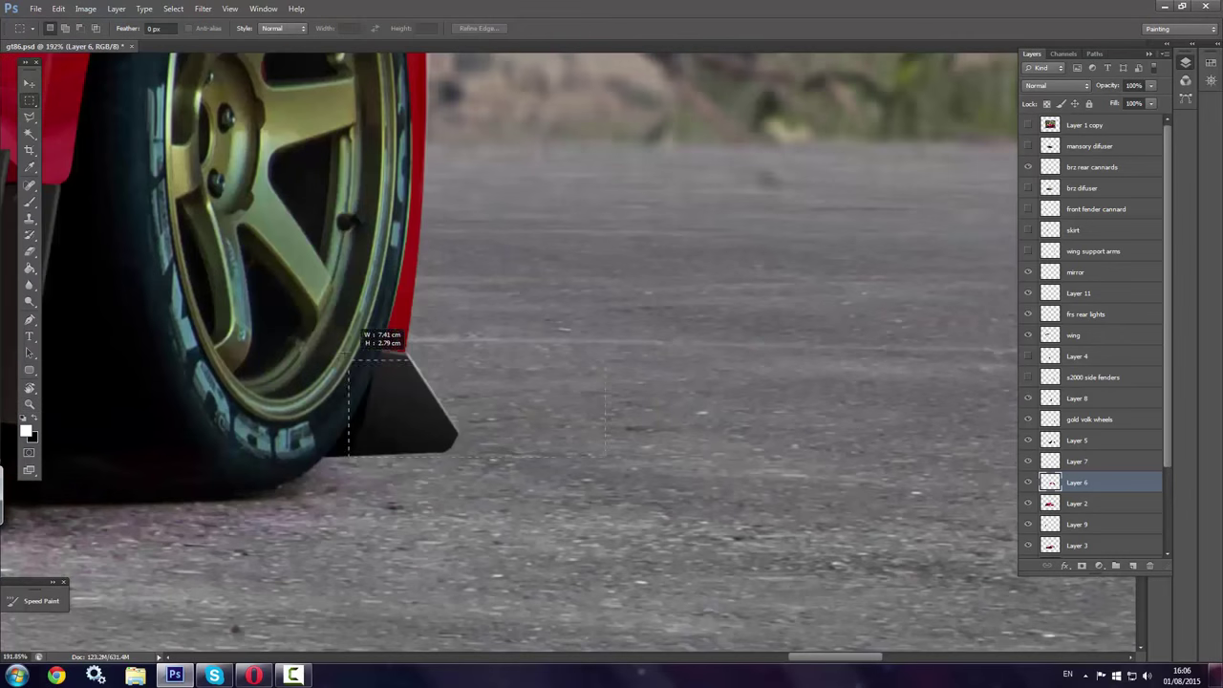
key("ctrl+t")
right_click(495, 424)
left_click(511, 426)
key("Return")
scroll(519, 350, "up", 5)
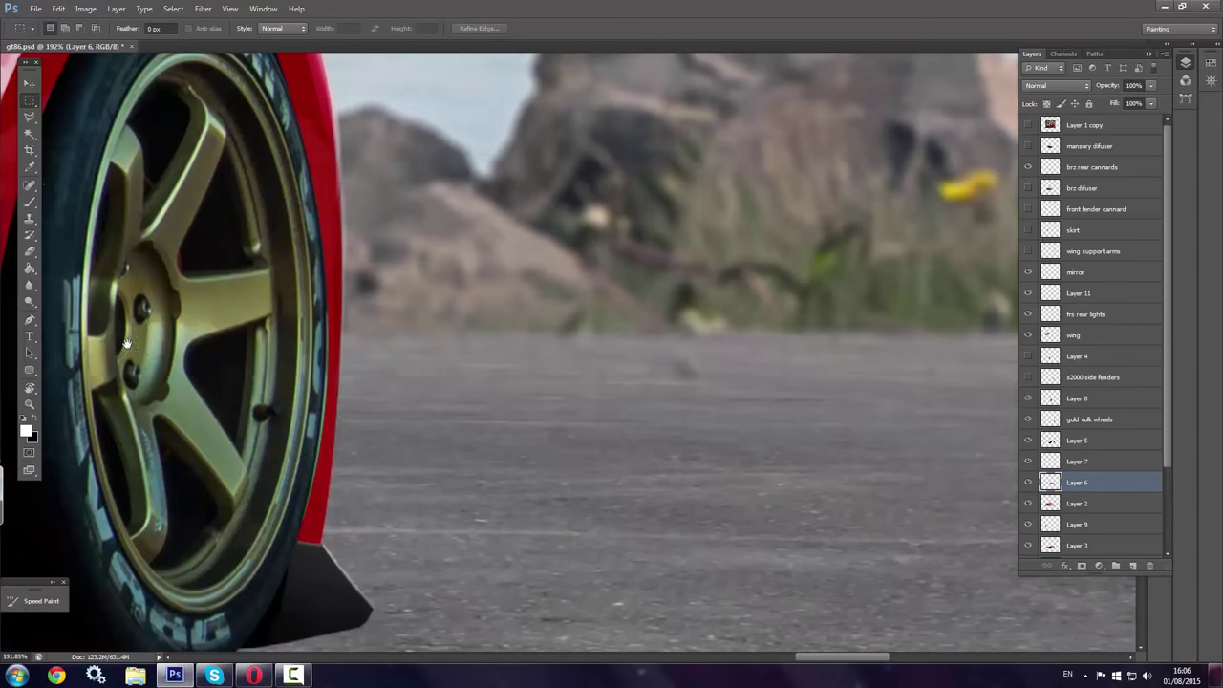
key("l")
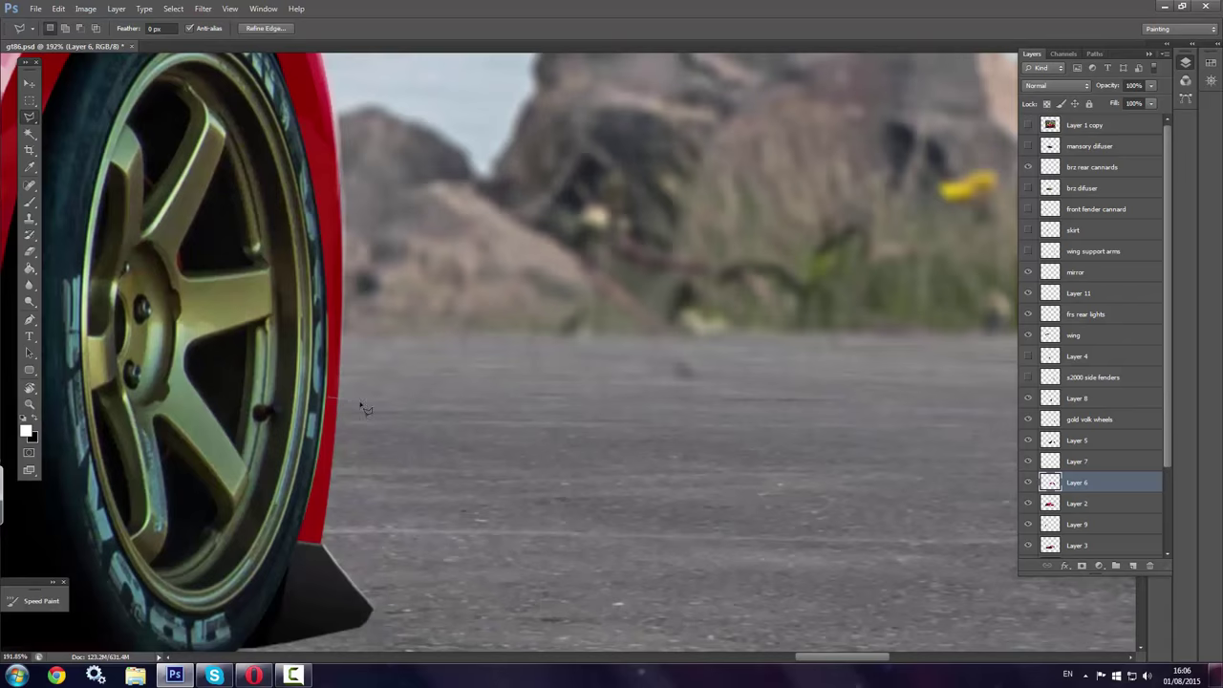
Paint a second fin shape black and deselect it
key("b")
key("x")
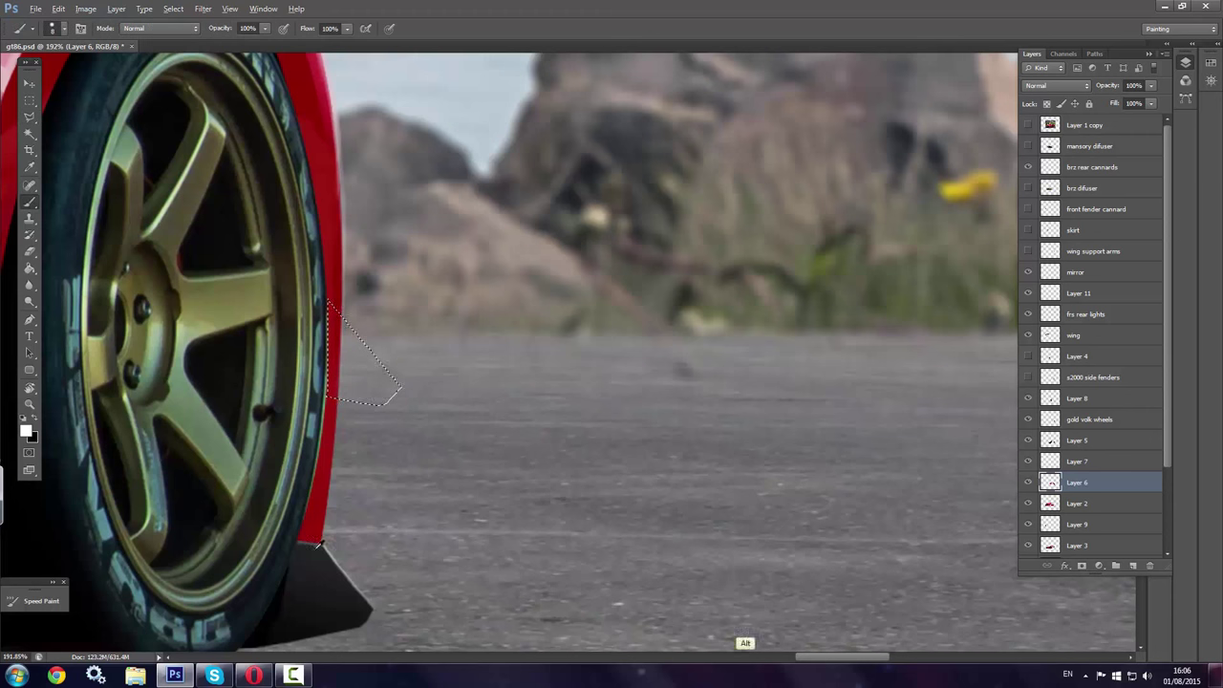
right_click(365, 367)
left_click_drag(344, 325, 382, 391)
right_click(417, 405)
key("Escape")
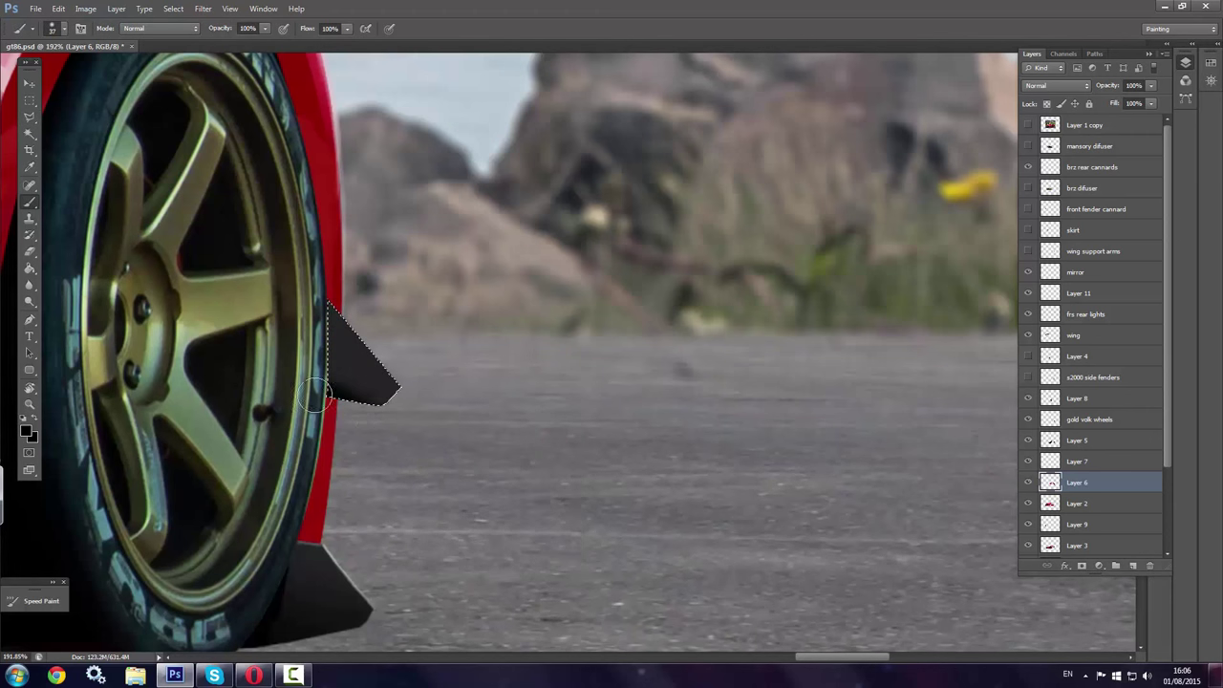
right_click(446, 445)
key("Escape")
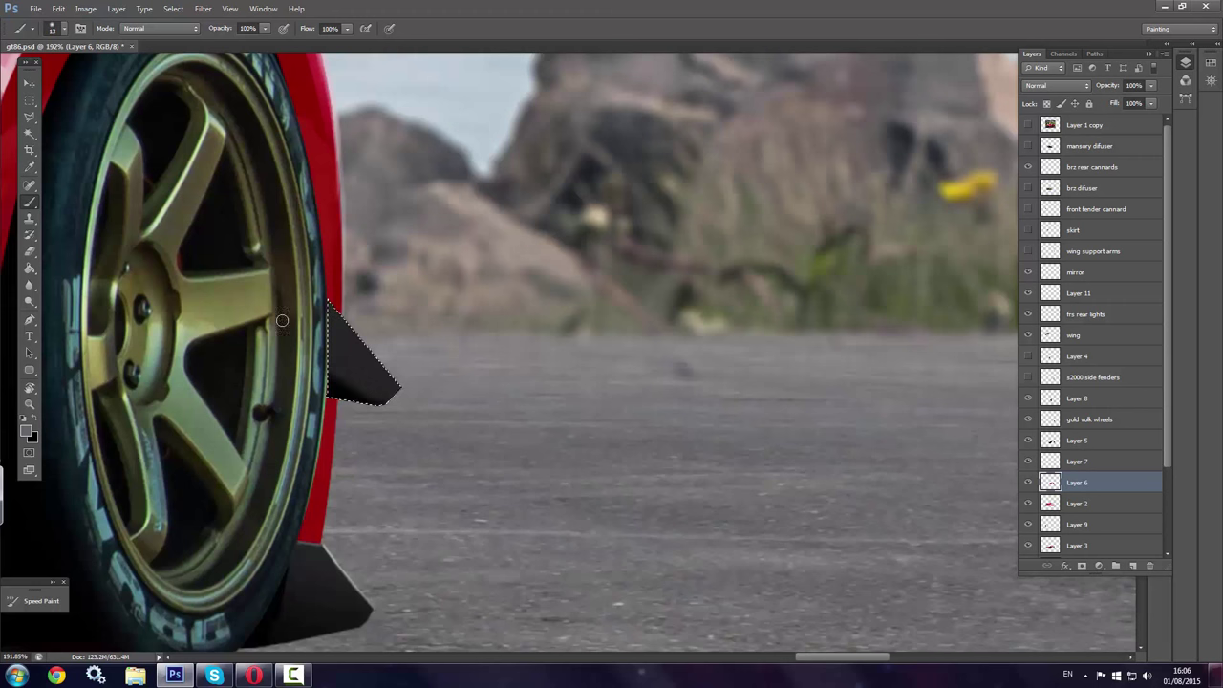
key("ctrl+d")
key("l")
Clone-stamp a copy of the lower fin above it as a second canard
left_click(29, 218)
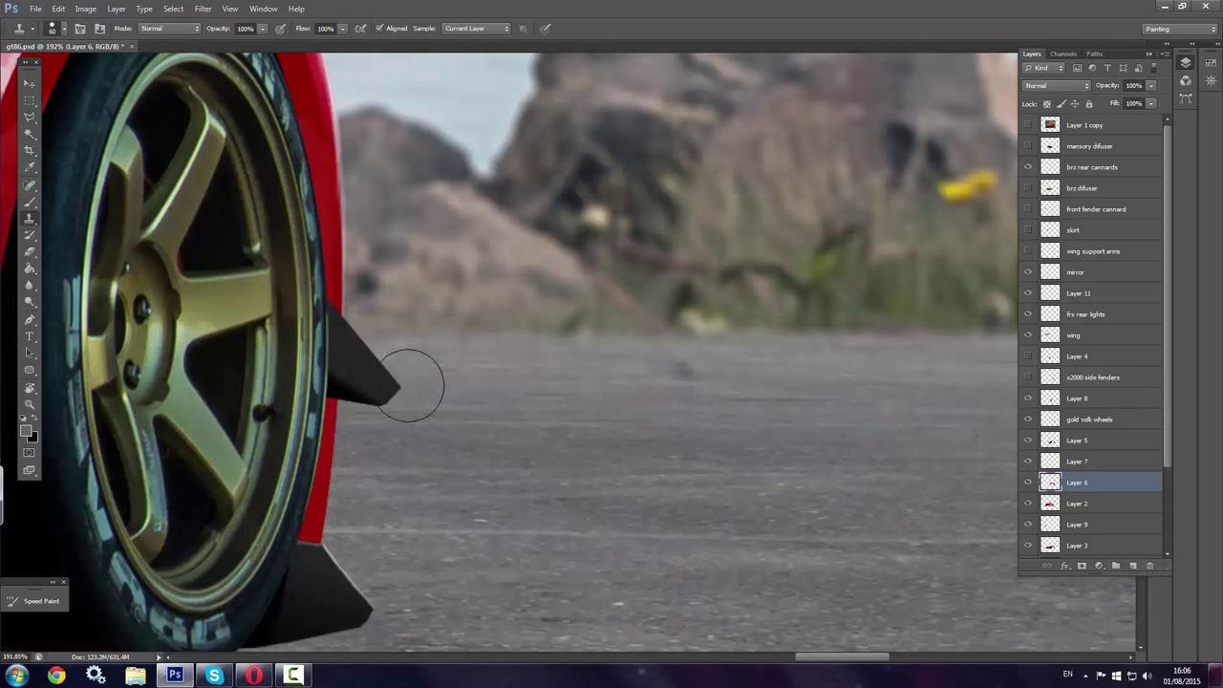
left_click(411, 402, "alt")
left_click_drag(391, 276, 320, 225)
key("b")
right_click(386, 172)
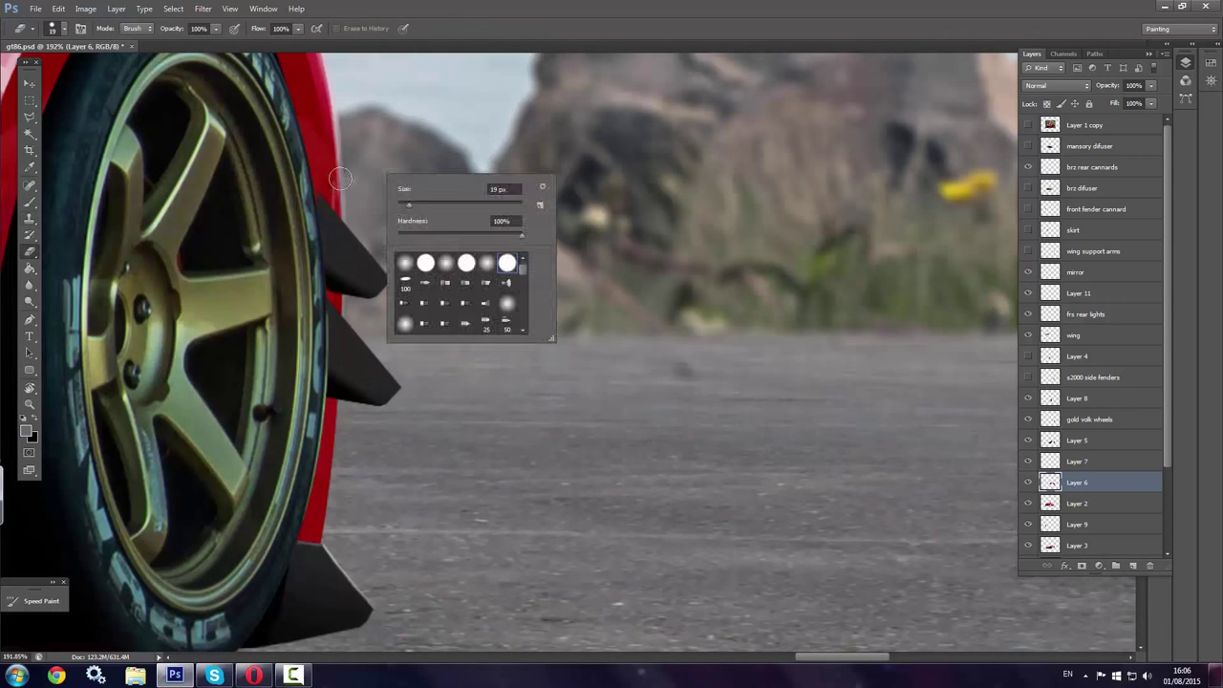
key("Escape")
left_click(325, 133, "alt")
right_click(343, 179)
key("Escape")
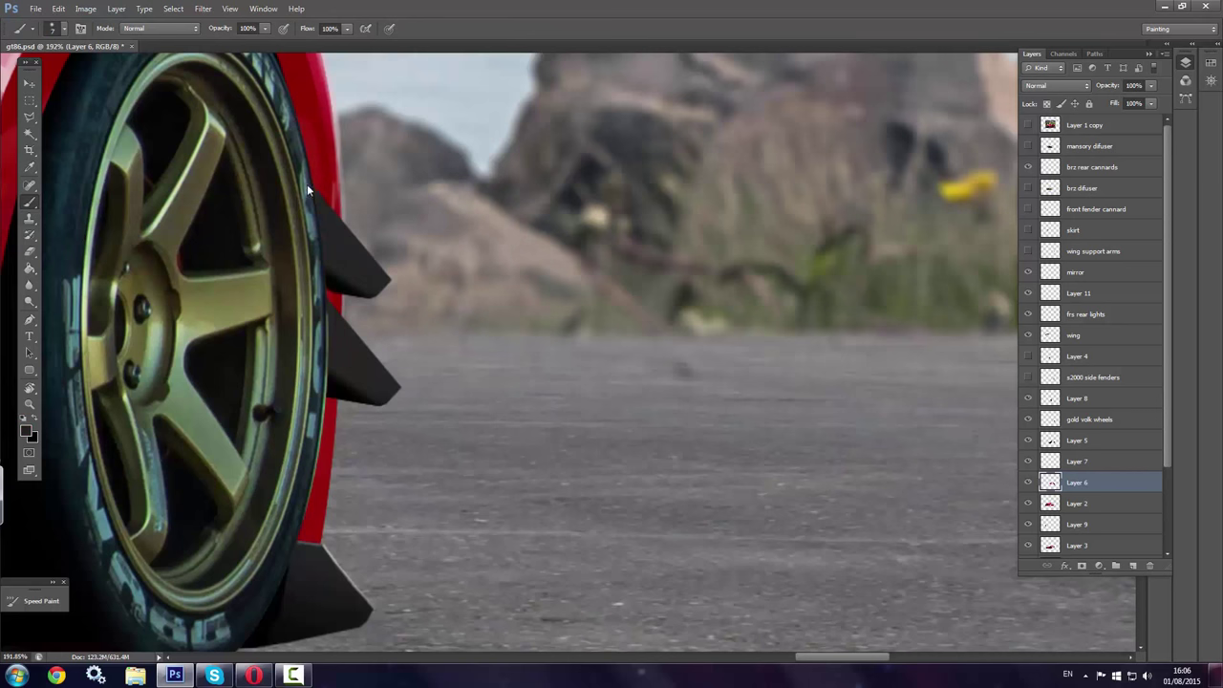
Zoom out to view the whole car
key("z")
scroll(409, 462, "down", 3)
scroll(387, 453, "down", 3)
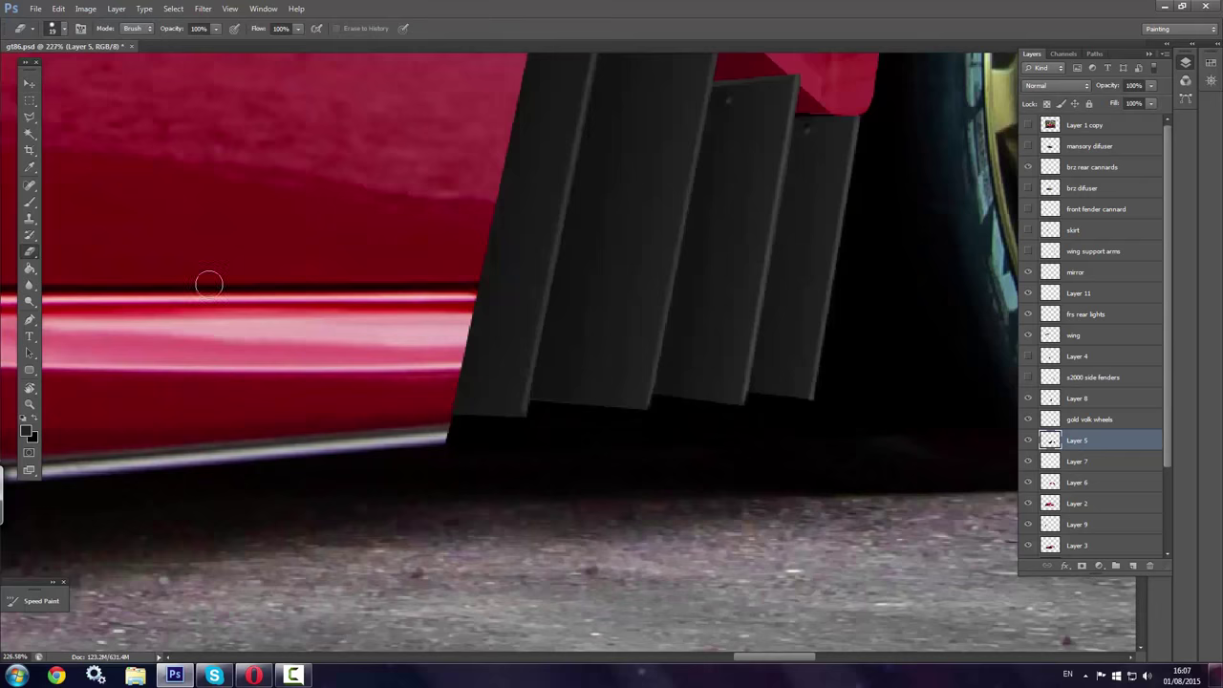
key("z")
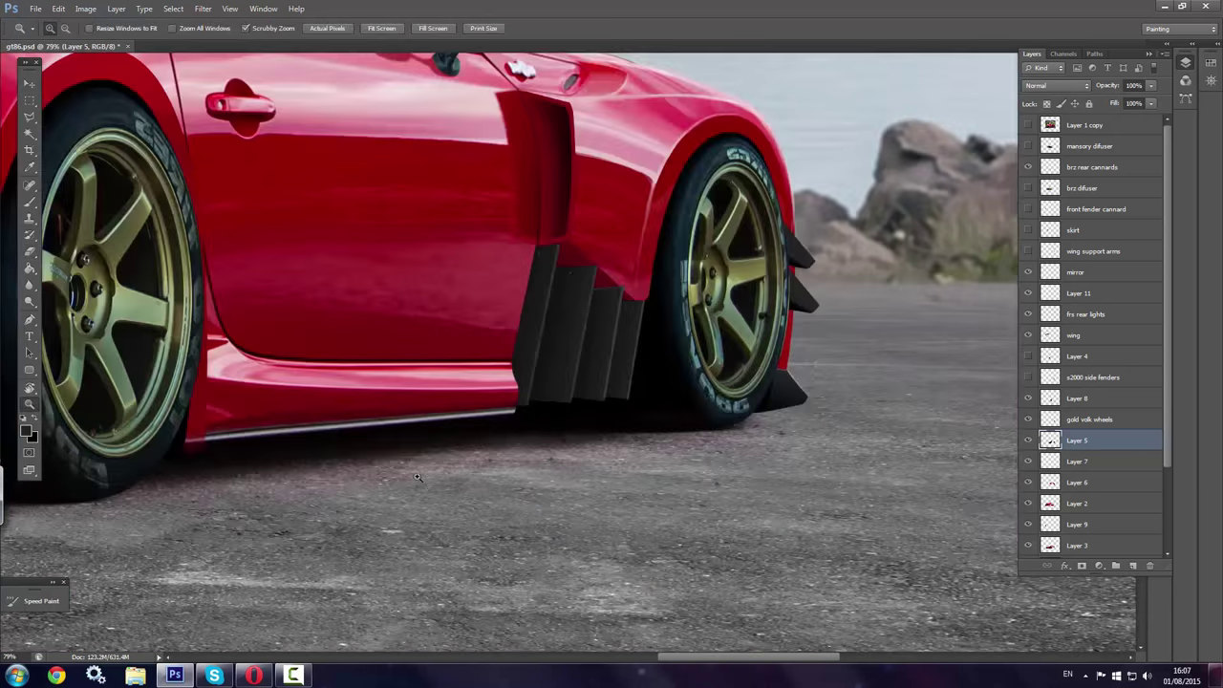
scroll(646, 409, "down", 10)
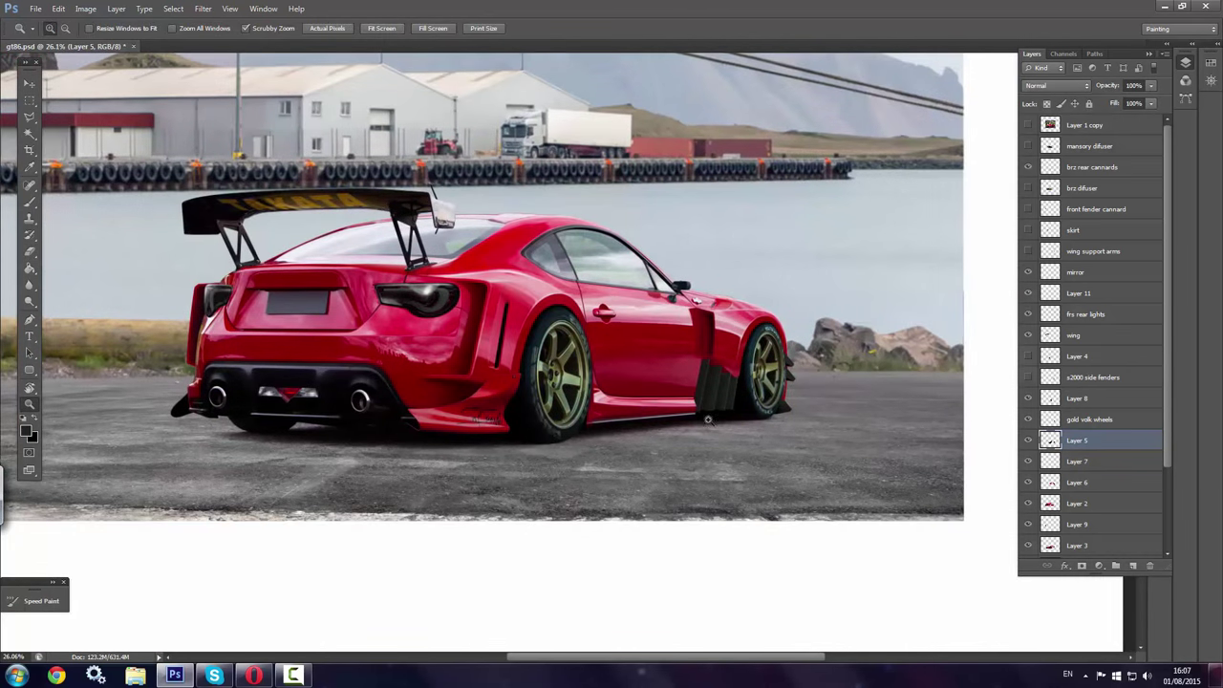
Move and skew the side skirt onto the sill so it follows the body line
left_click_drag(709, 418, 926, 362)
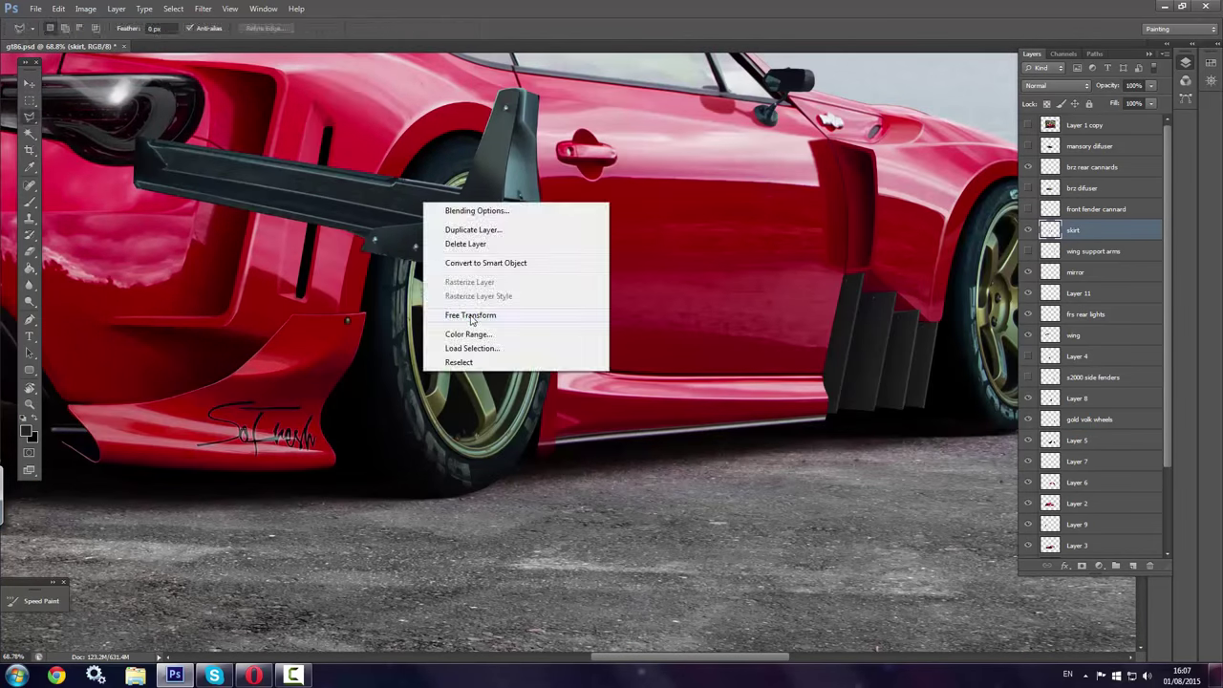
left_click(470, 315)
left_click_drag(330, 167, 708, 409)
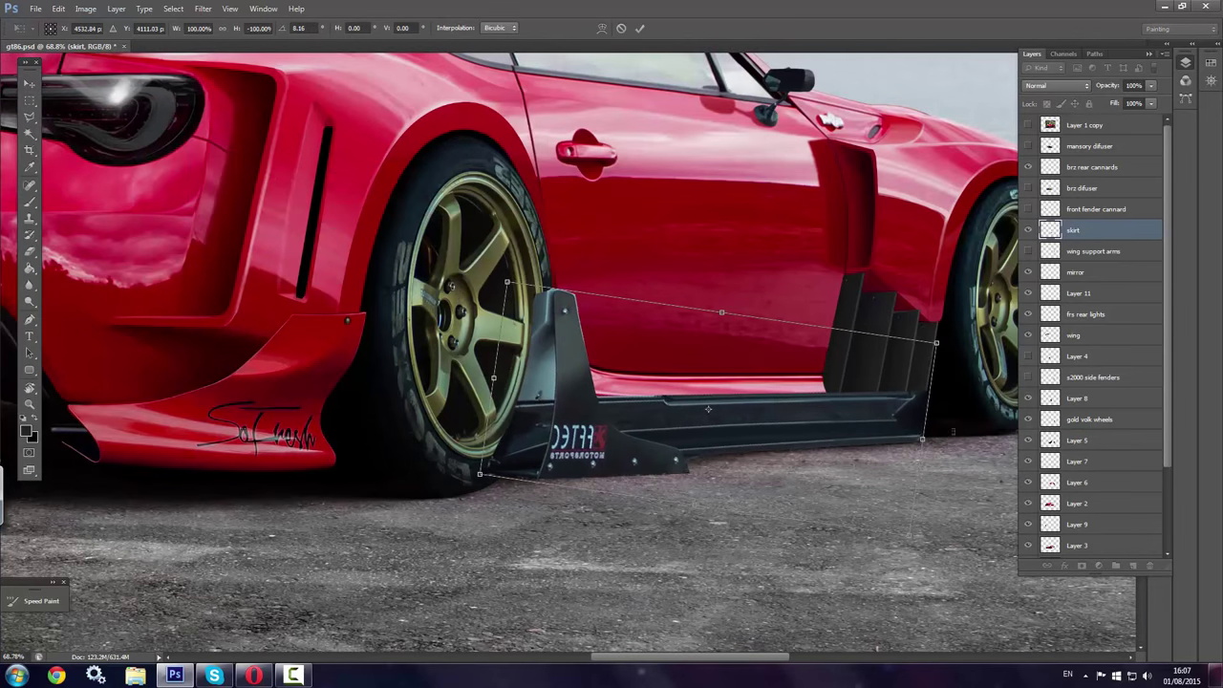
left_click_drag(879, 404, 880, 424)
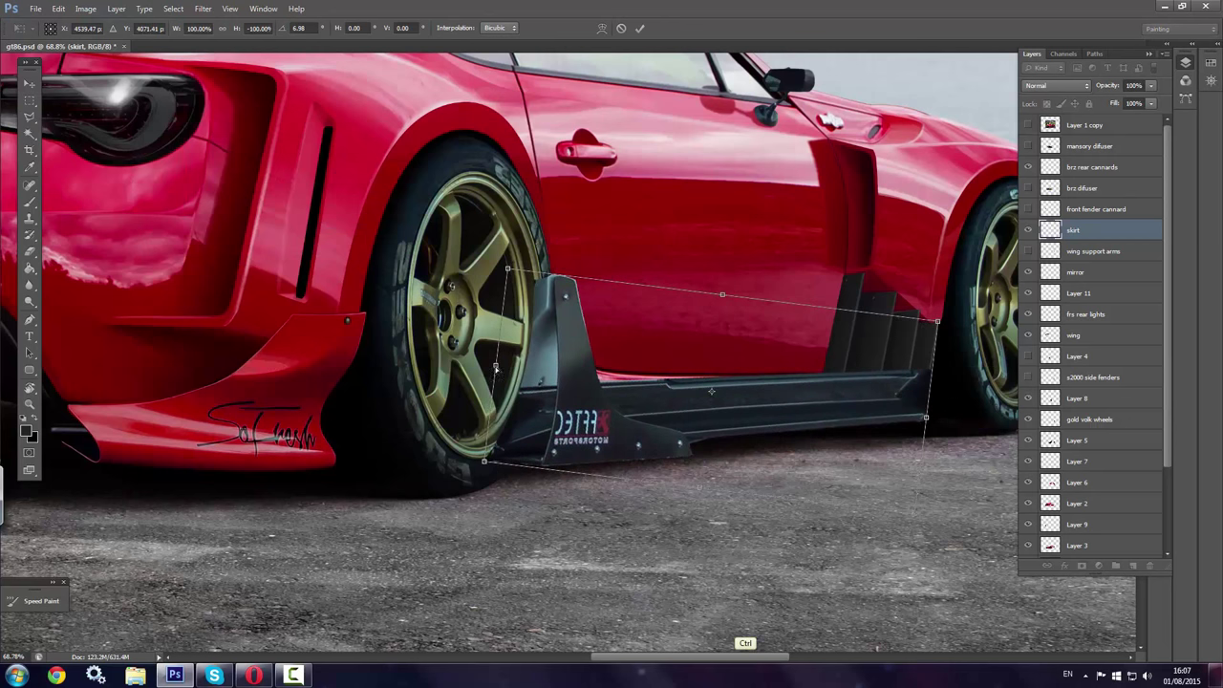
left_click_drag(496, 368, 497, 364)
left_click_drag(926, 418, 926, 427)
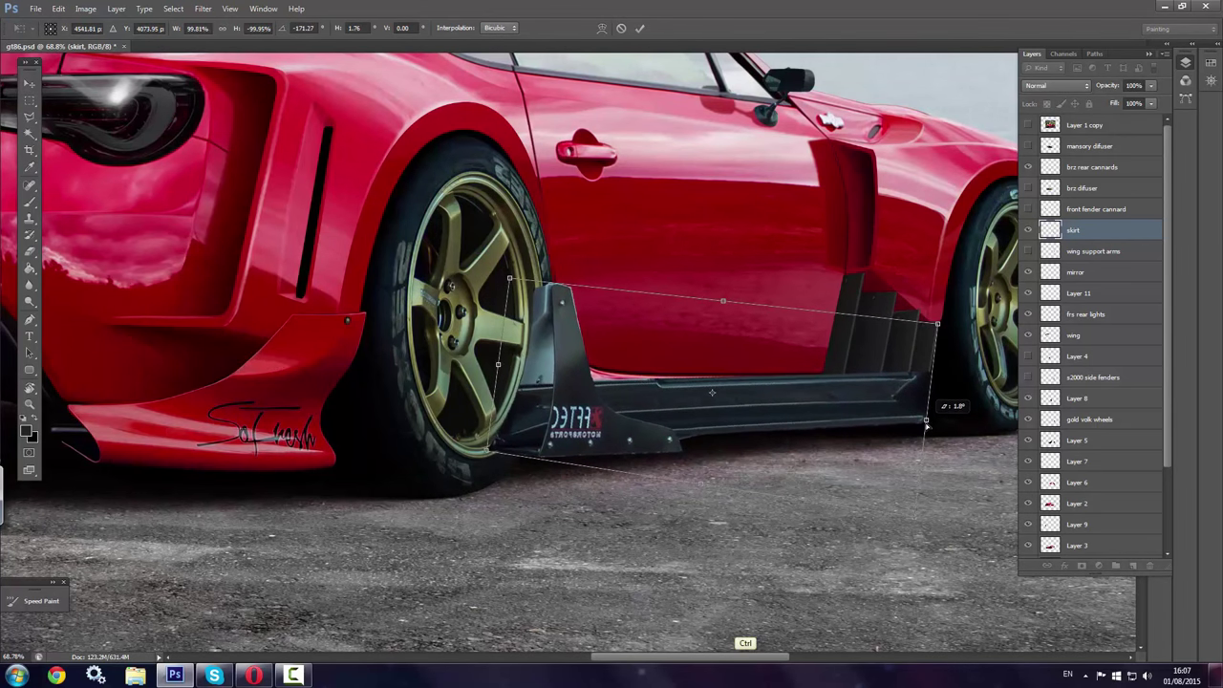
key("Return")
Move the skirt layer beneath the gold Volk wheels layer
scroll(873, 258, "up", 3)
mouse_move(1074, 230)
left_mouse_down()
mouse_move(1089, 459)
mouse_move(1089, 419)
left_mouse_up()
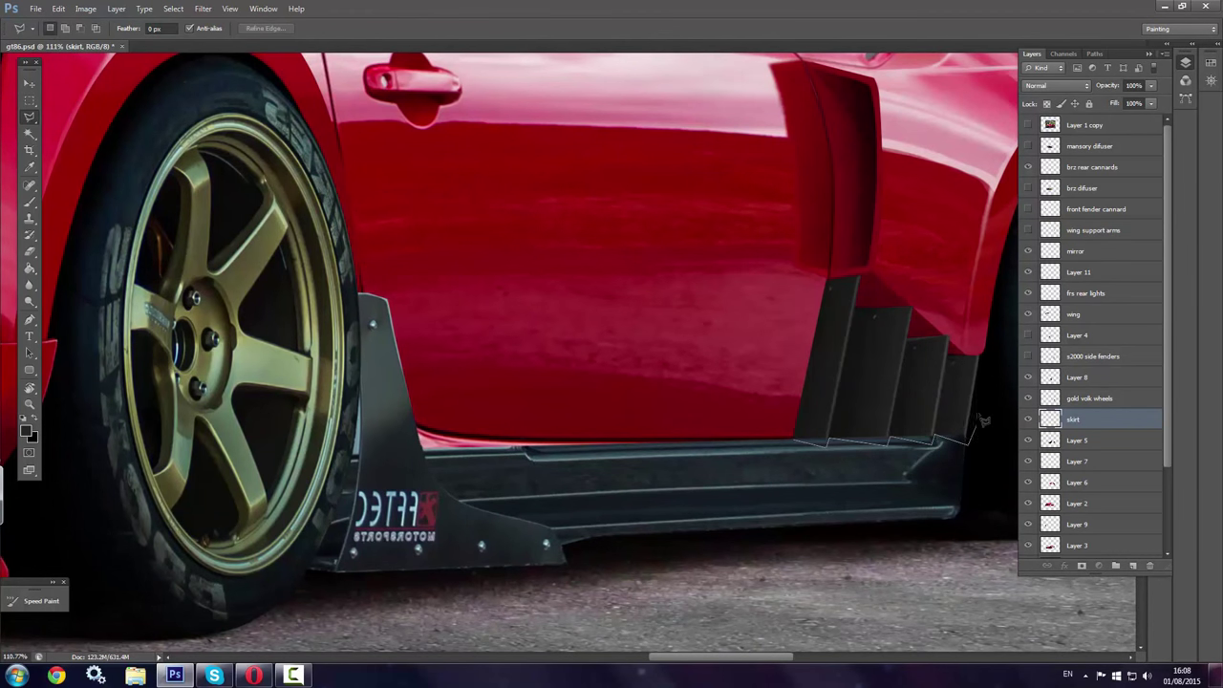
key("e")
right_click(382, 413)
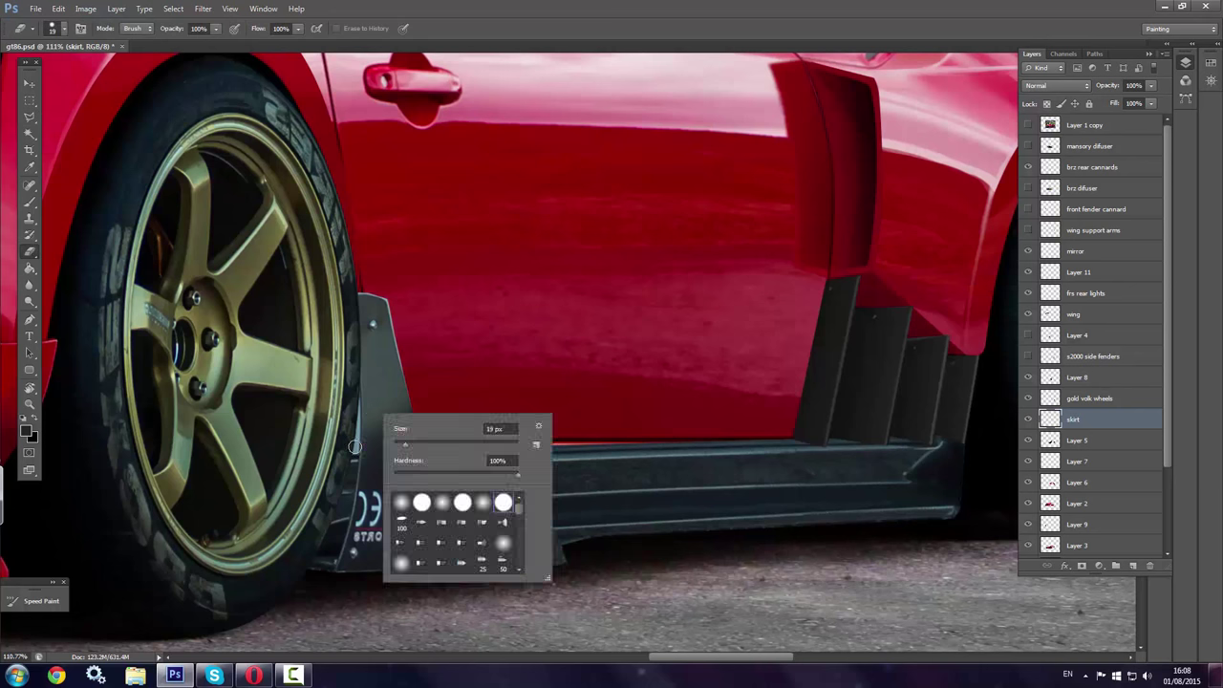
key("Escape")
Select the skirt and clone dark texture over the light reflection along its top
scroll(337, 450, "up", 4)
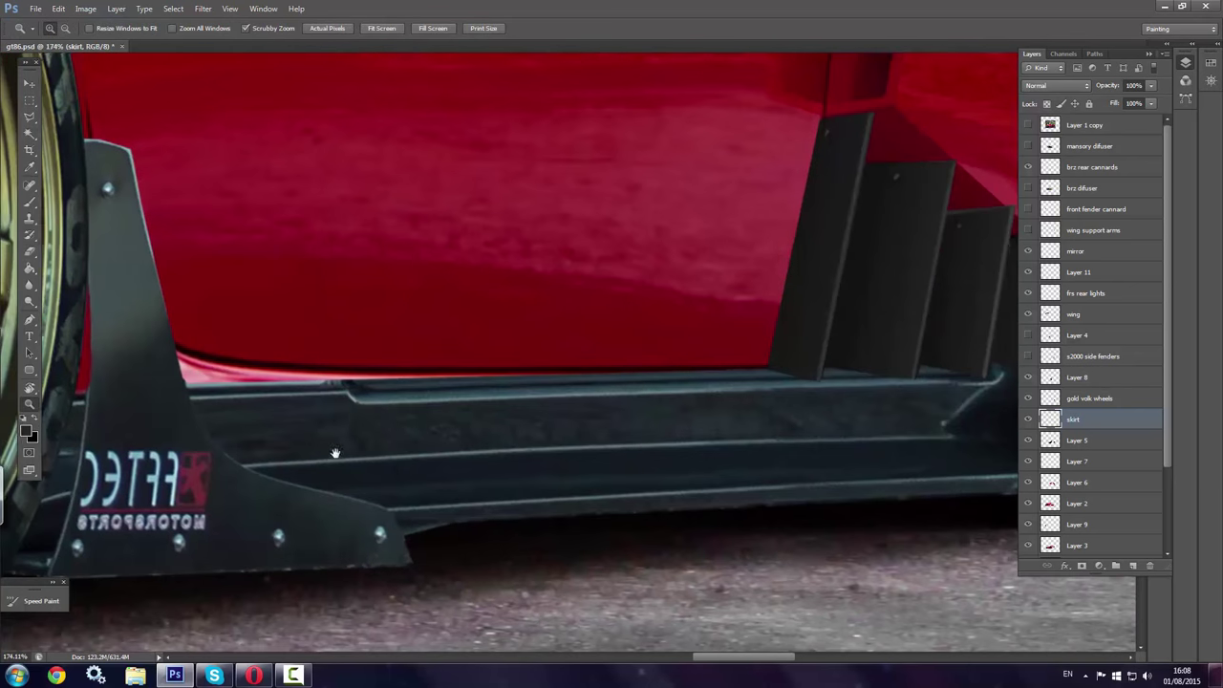
key("p")
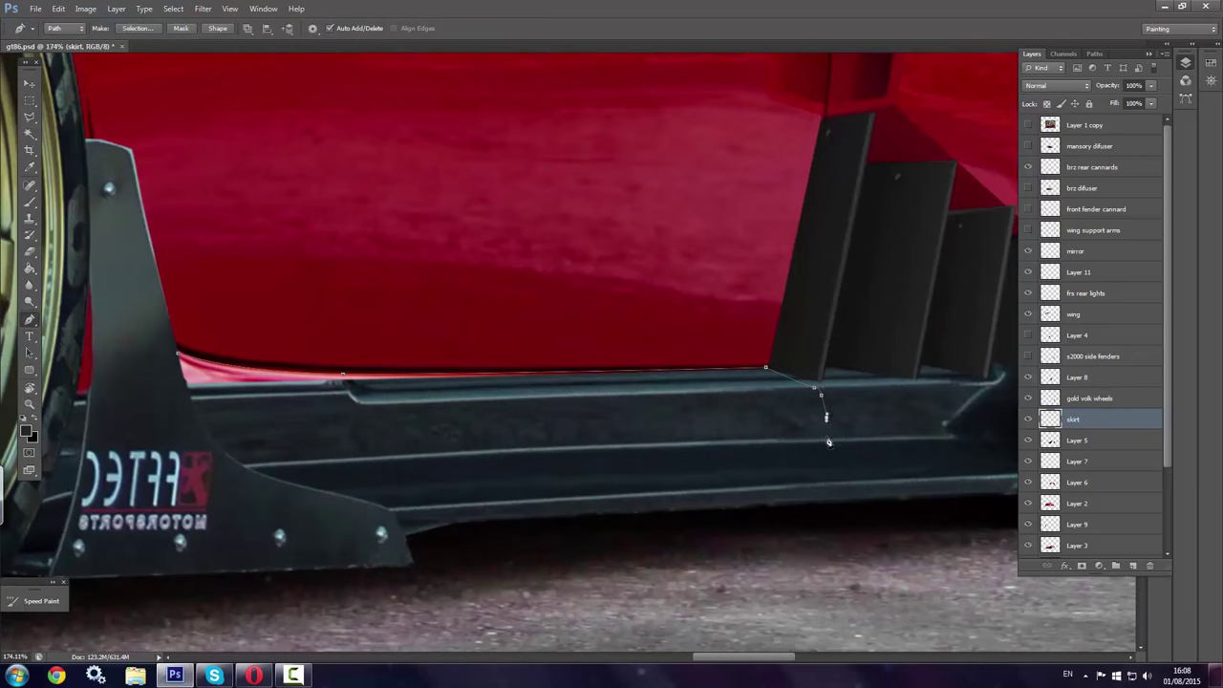
right_click(191, 402)
key("Return")
key("s")
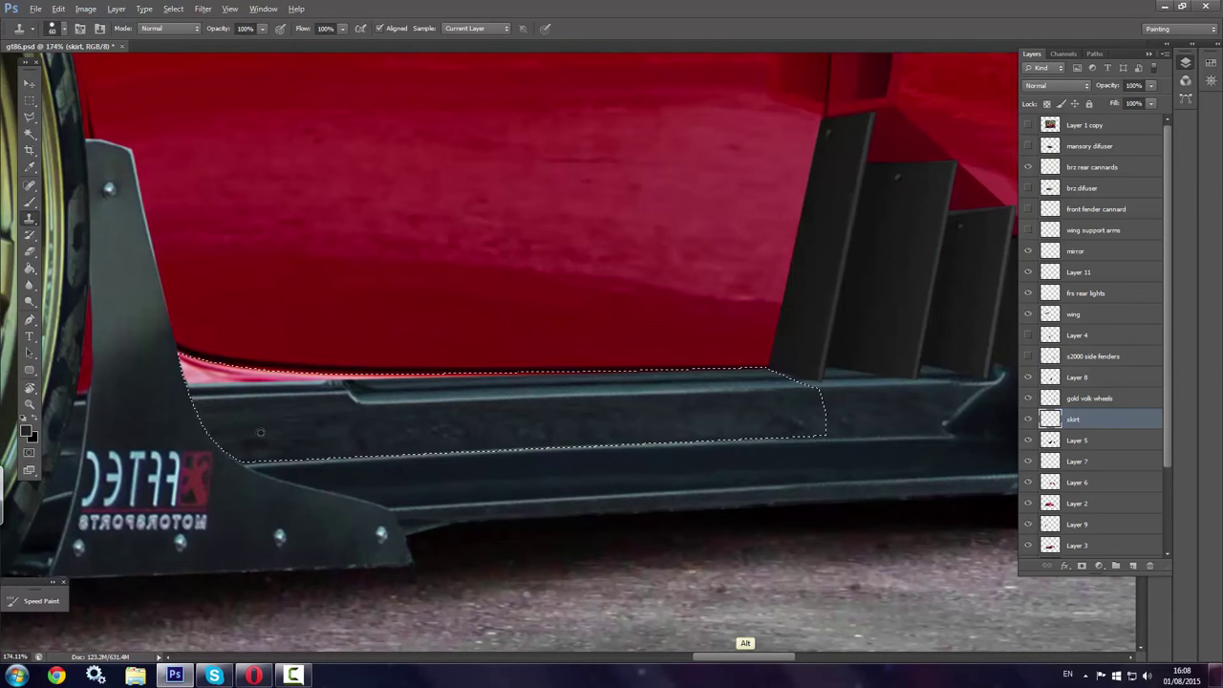
mouse_move(354, 364)
left_mouse_down()
mouse_move(201, 367)
mouse_move(289, 478)
left_mouse_up()
key("ctrl+d")
key("b")
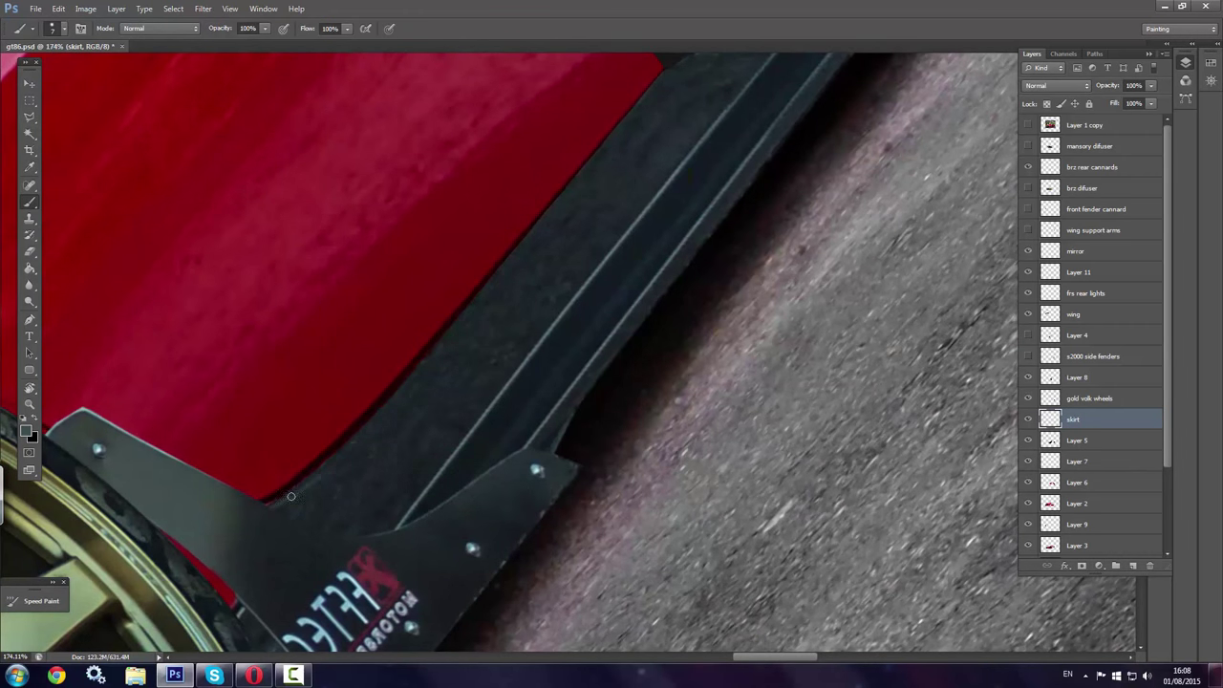
Level the rotated view and turn the skirt path into a selection
scroll(598, 155, "up", 3)
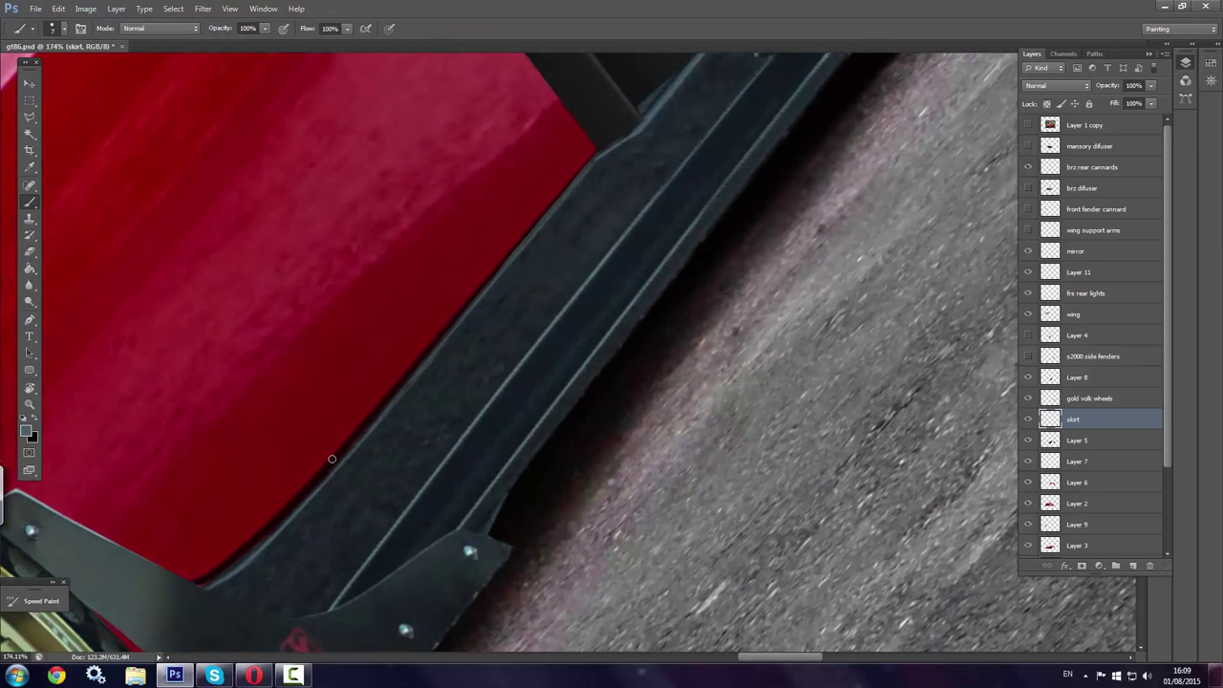
key("r")
key("Escape")
key("p")
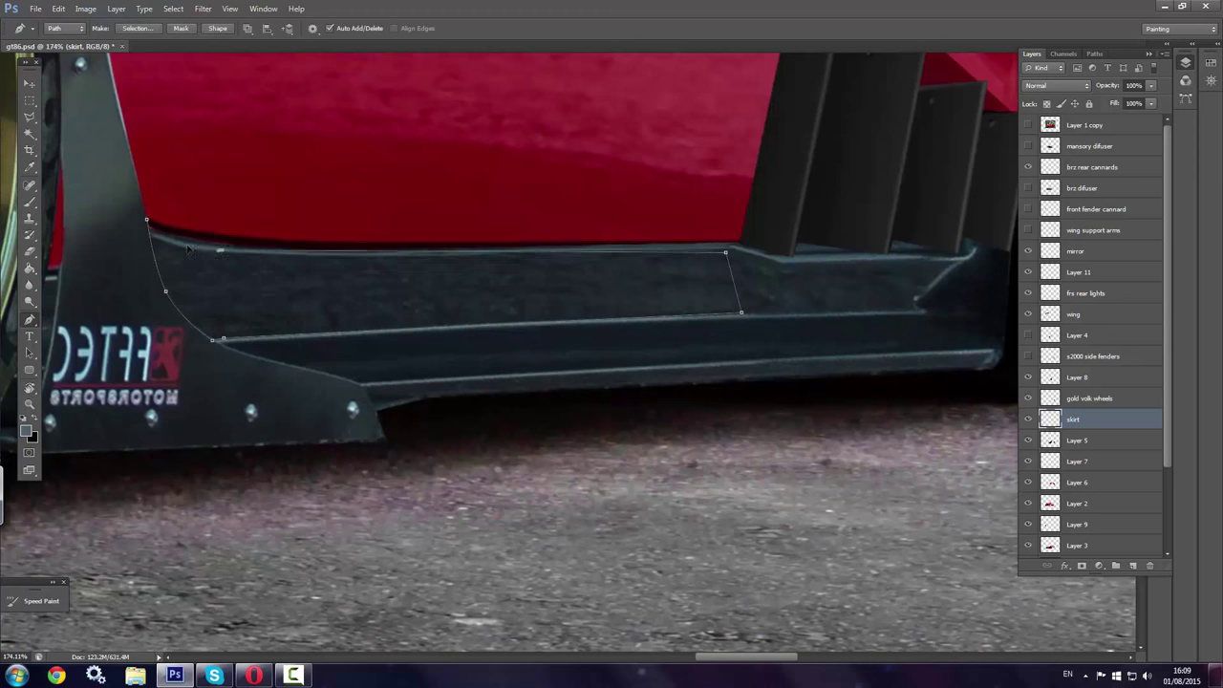
left_click(146, 221)
key("ctrl+Return")
key("b")
right_click(220, 337)
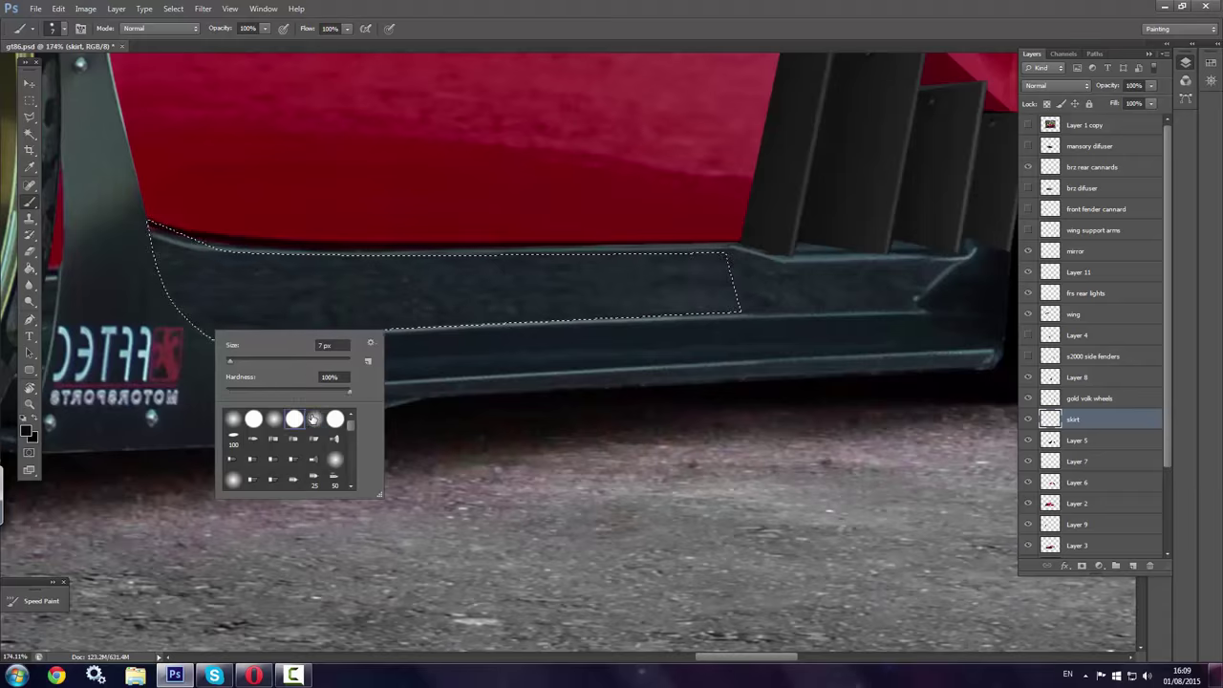
key("Escape")
Lasso the skirt patch behind the front wheel, clone skirt texture over it, and deselect
key("l")
scroll(413, 511, "down", 5)
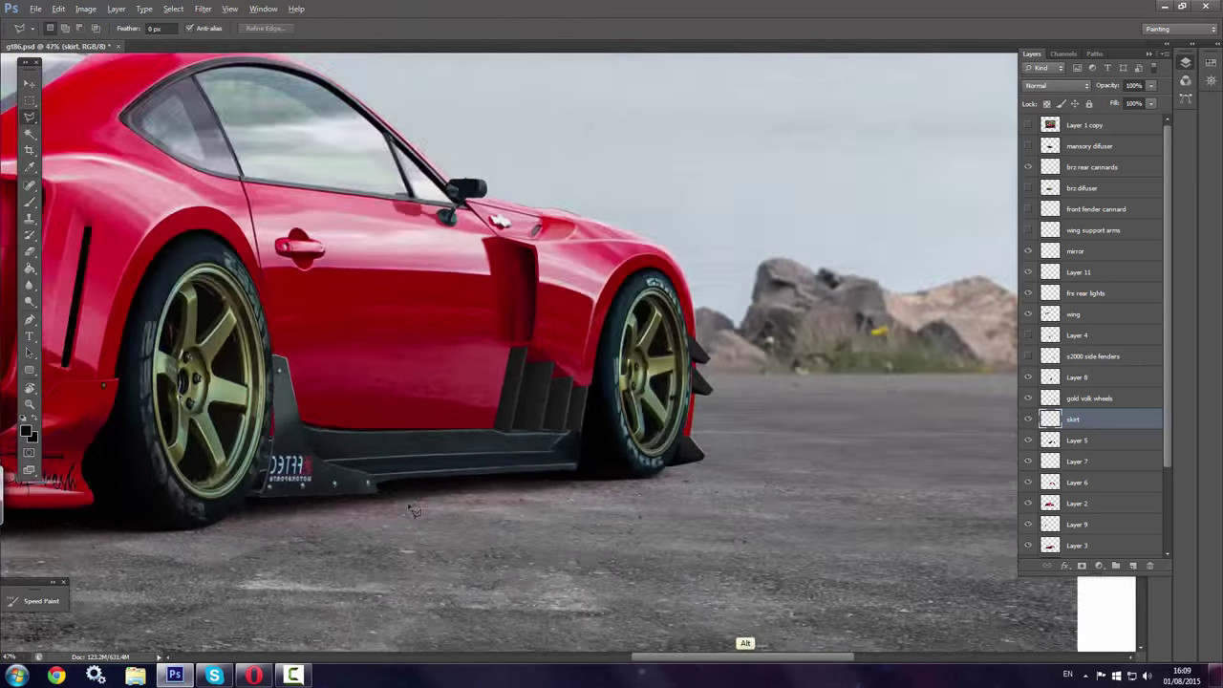
scroll(413, 511, "down", 2)
scroll(382, 459, "up", 2)
scroll(315, 363, "up", 3)
scroll(237, 244, "up", 3)
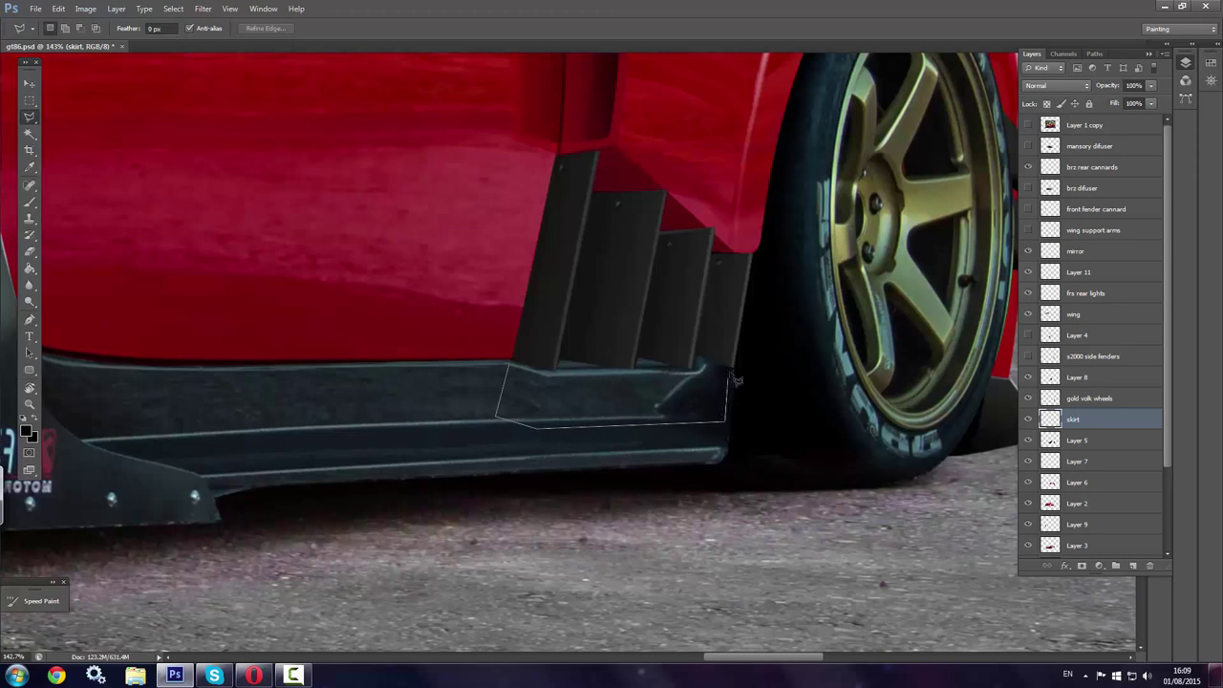
left_click(516, 371)
key("s")
left_click_drag(549, 426, 596, 390)
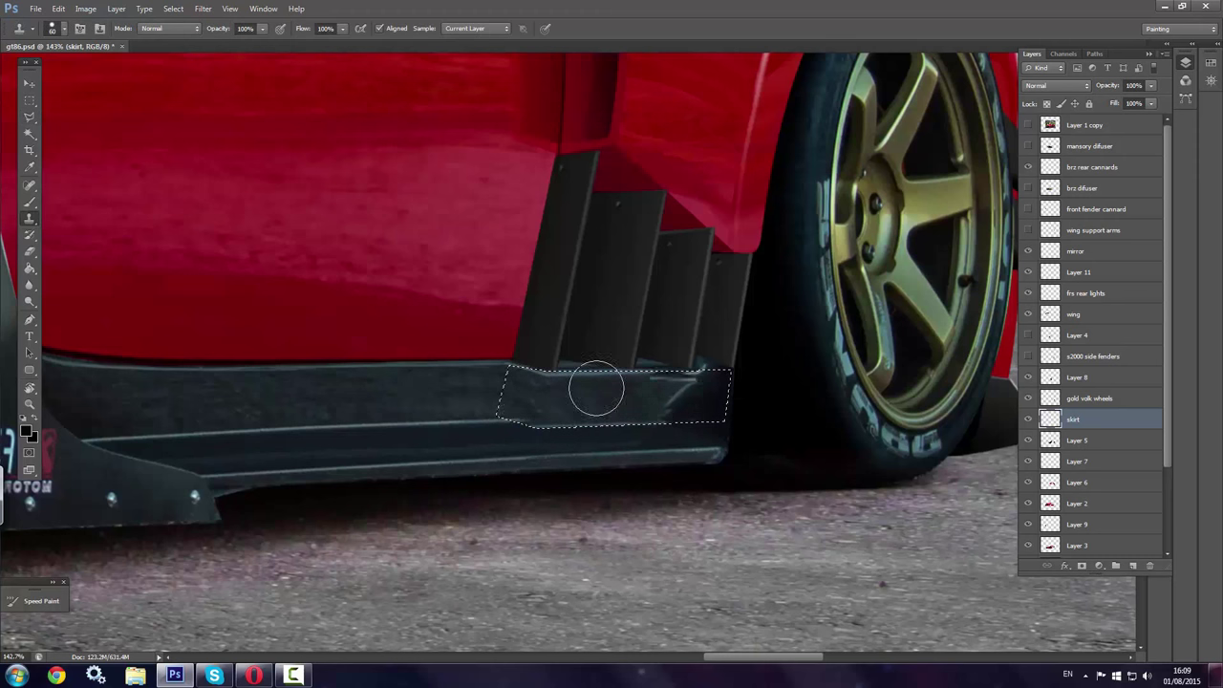
key("b")
key("ctrl+d")
Shrink the brush to 15 px
right_click(543, 394)
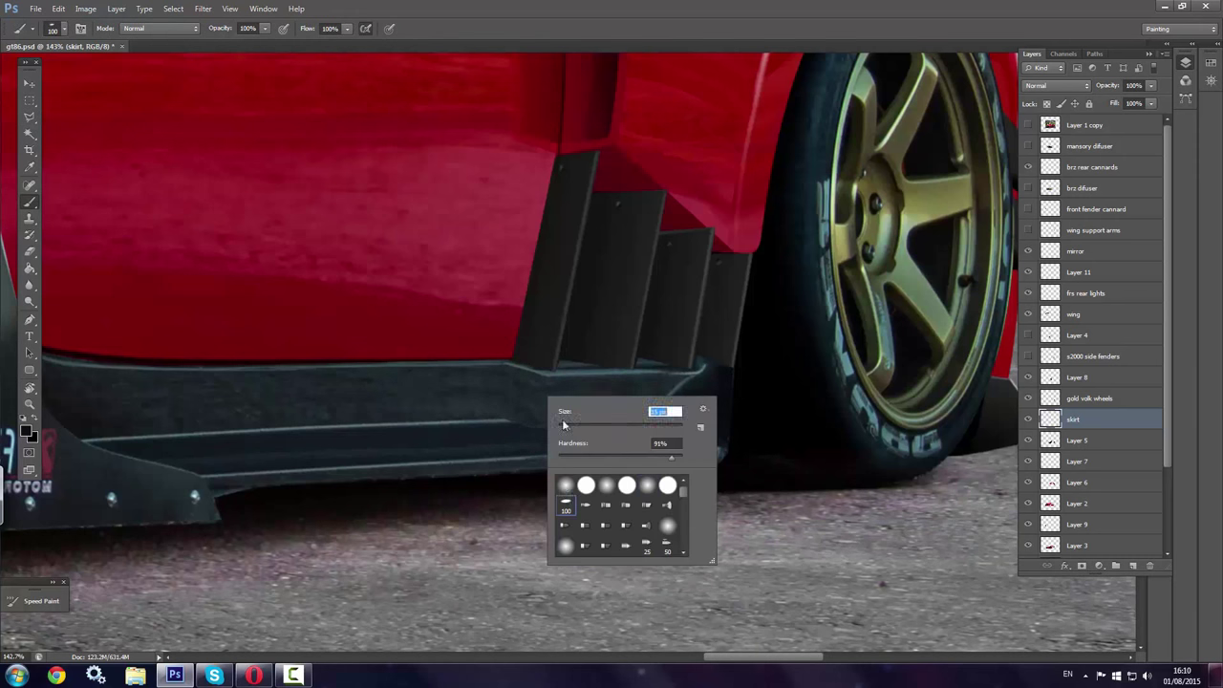
left_click_drag(631, 432, 579, 431)
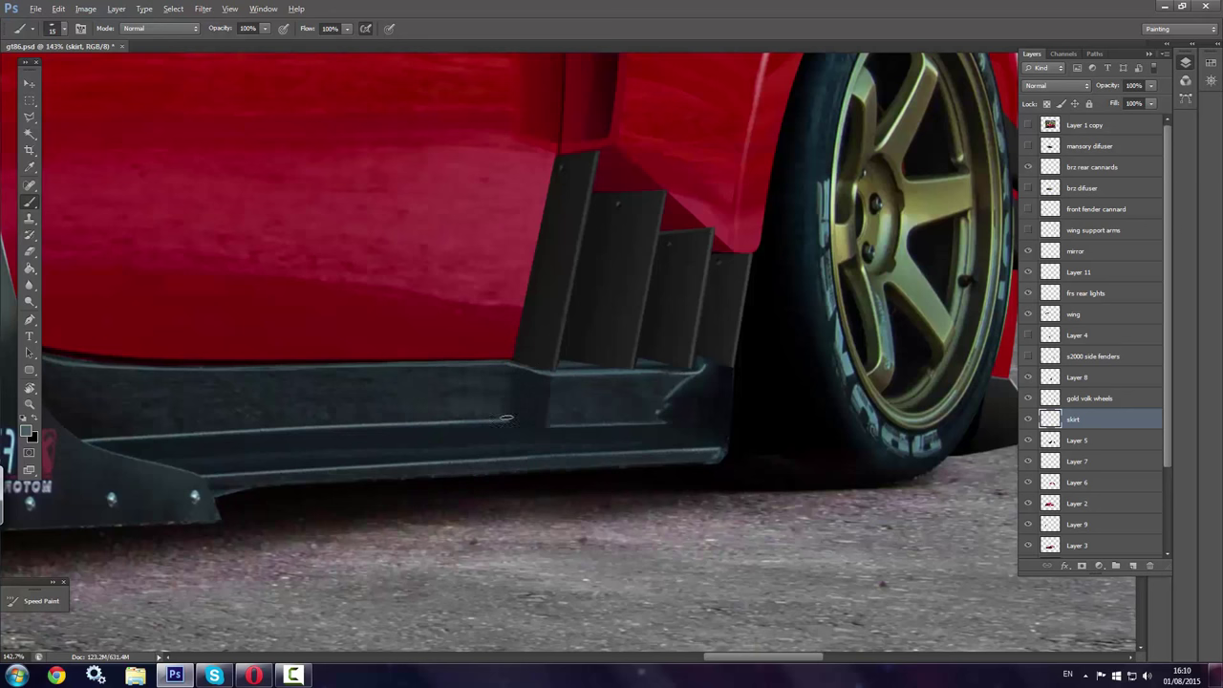
right_click(506, 417)
left_click(511, 427)
right_click(541, 424)
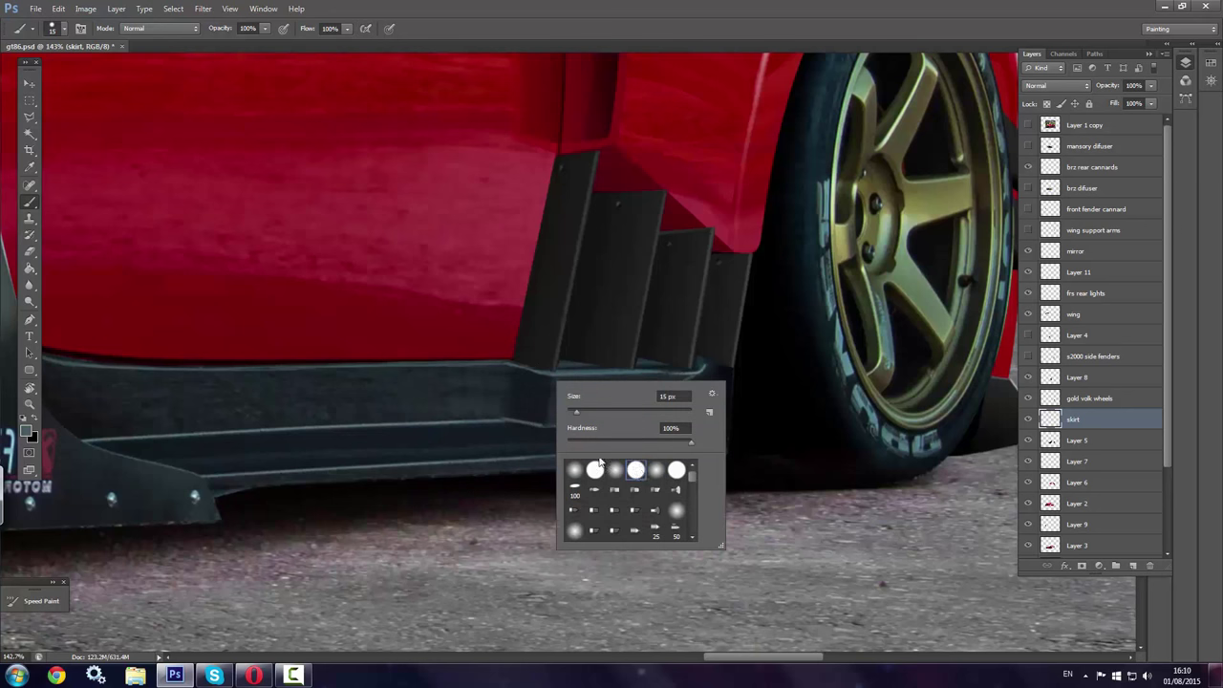
left_click(550, 417)
scroll(548, 423, "down", 5)
Briefly toggle the gold livery layer, then show the Mansory diffuser layer
scroll(516, 416, "down", 3)
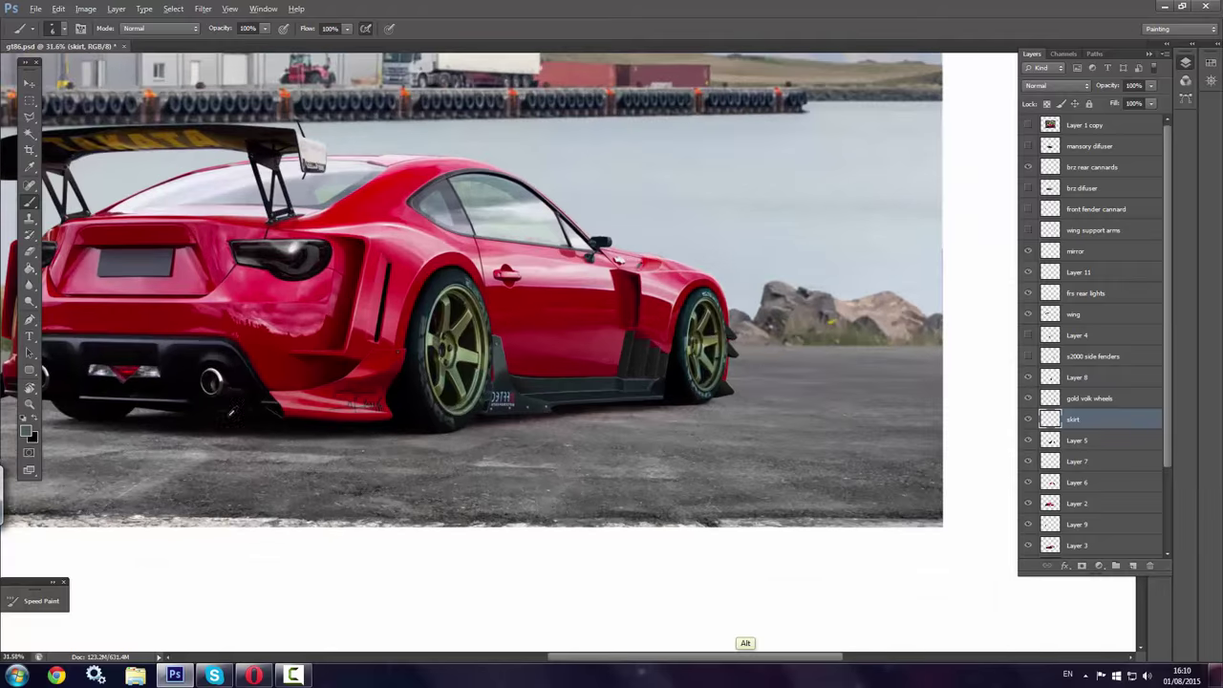
scroll(490, 409, "down", 1)
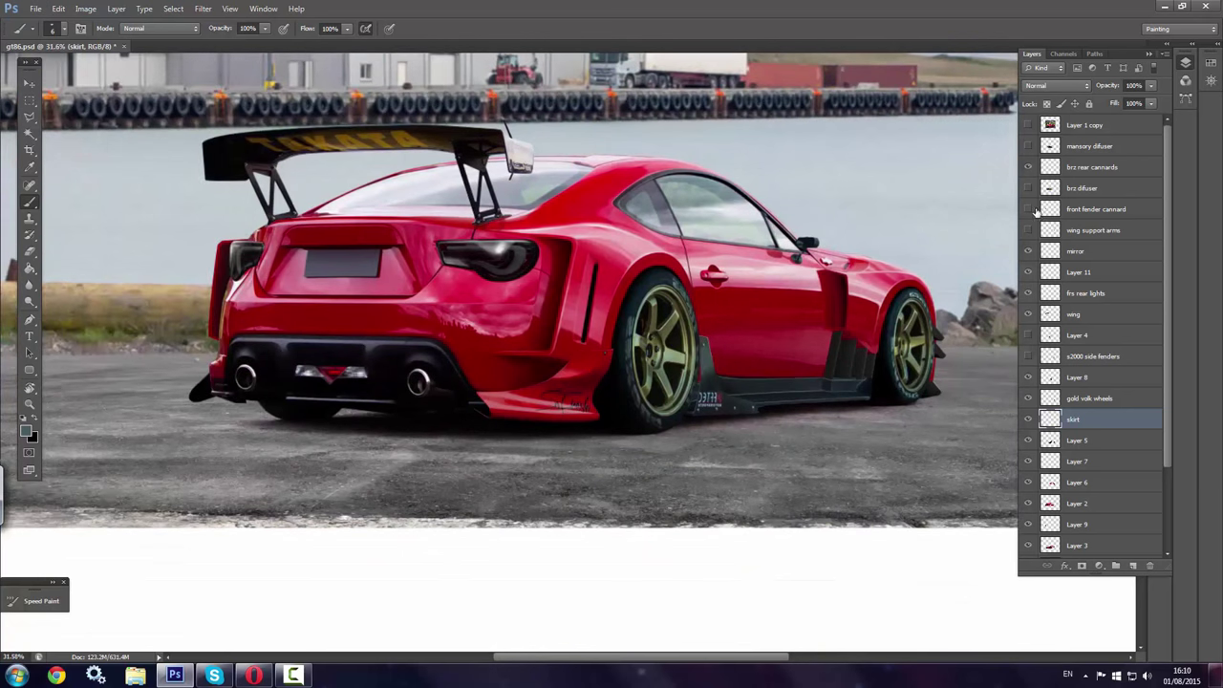
left_click(1028, 191)
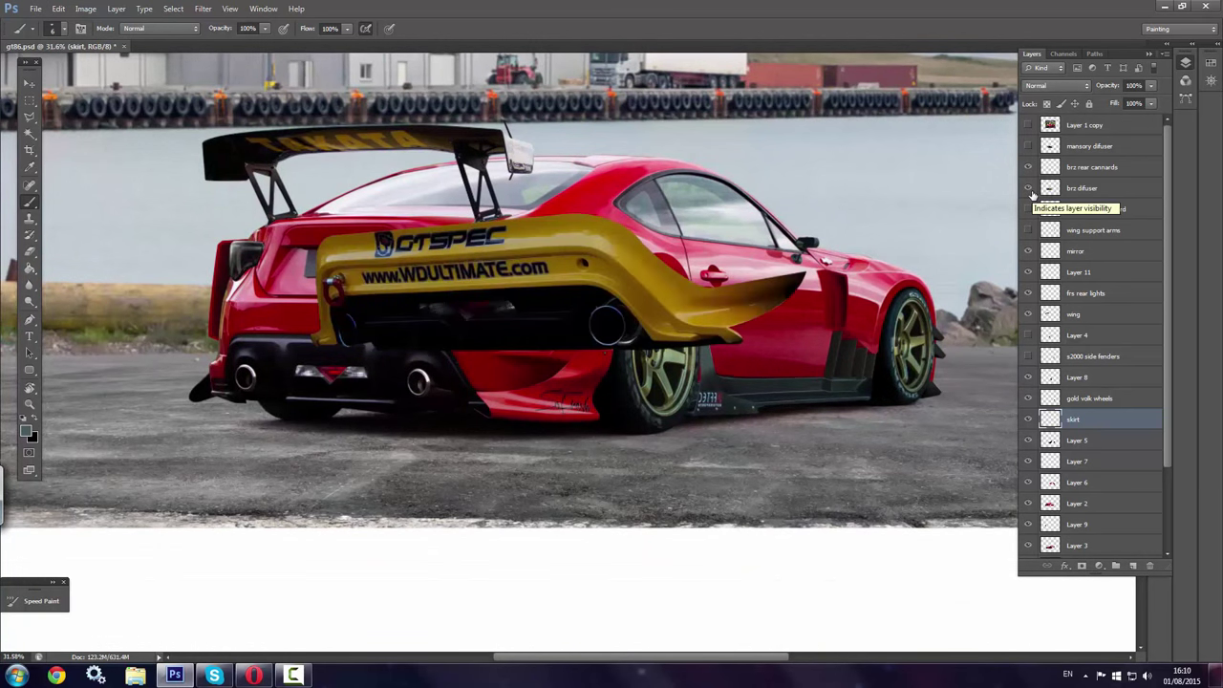
left_click(1029, 184)
left_click(1028, 145)
Lasso the diffuser's lower part, copy it to Layer 12, and hide the full diffuser
key("l")
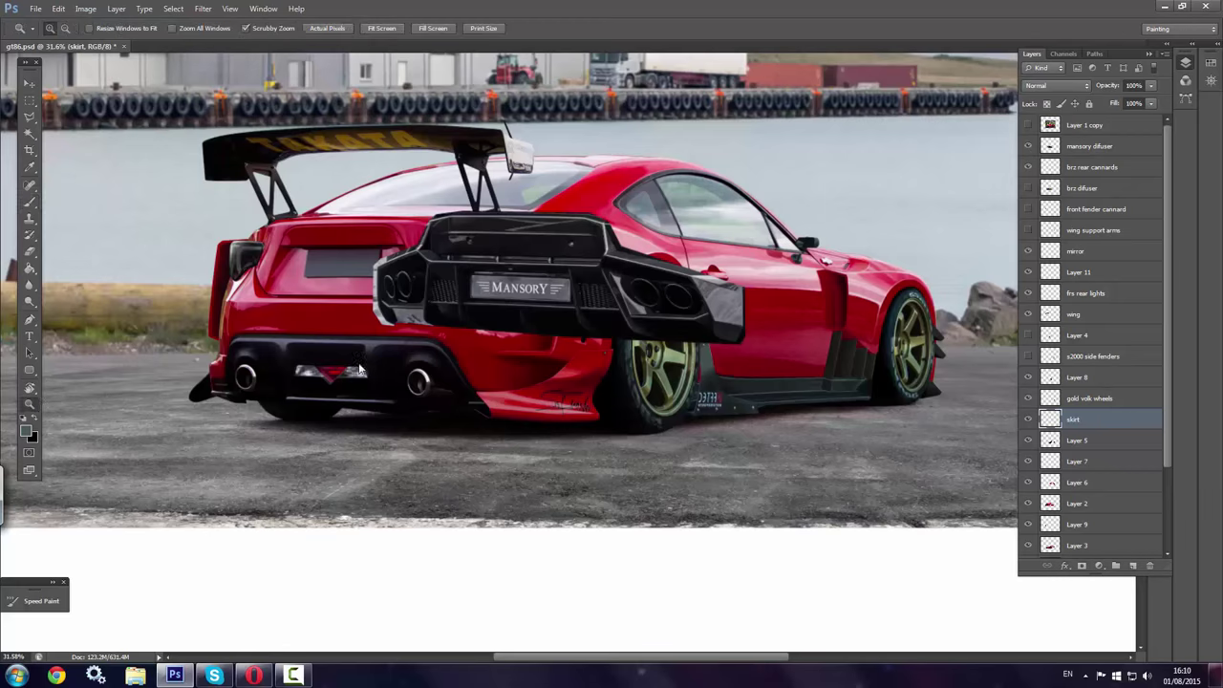
scroll(568, 331, "up", 5)
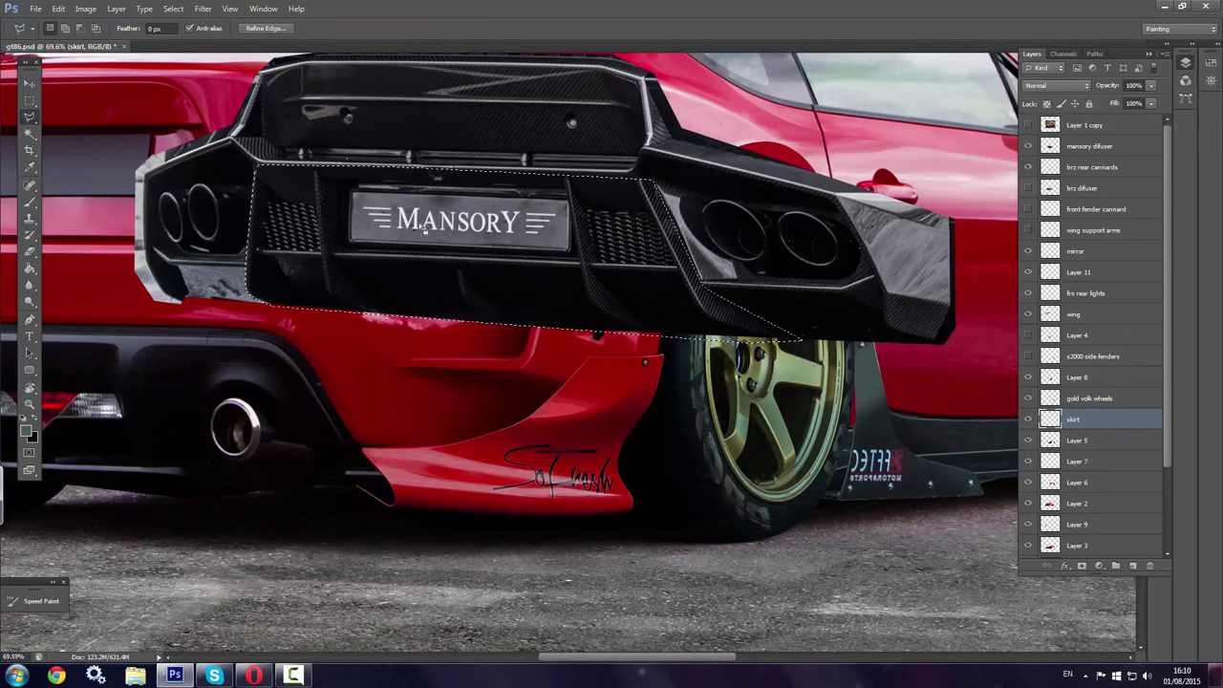
left_click(256, 172)
left_click(1090, 146)
right_click(760, 251)
left_click(819, 445)
left_click(1029, 187)
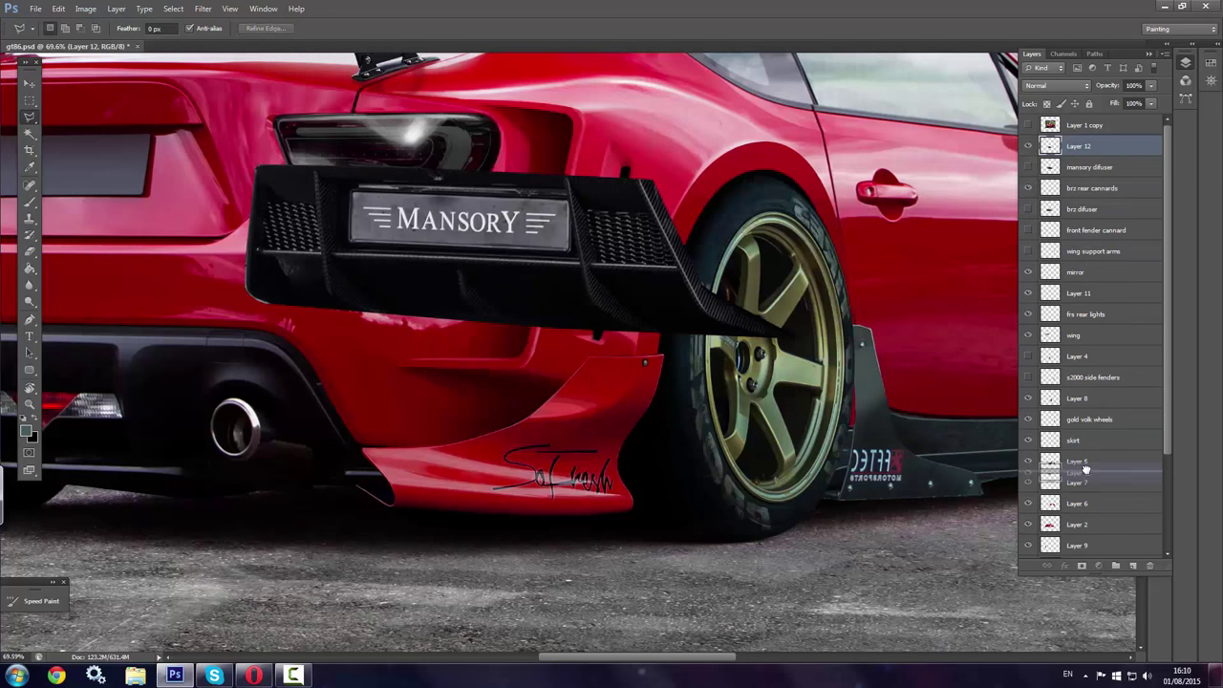
Move Layer 12 below gold volk wheels, enlarge it ~119% and distort it under the bumper
left_click_drag(1076, 191, 1075, 426)
right_click(527, 241)
left_click(546, 353)
left_click_drag(726, 377, 499, 368)
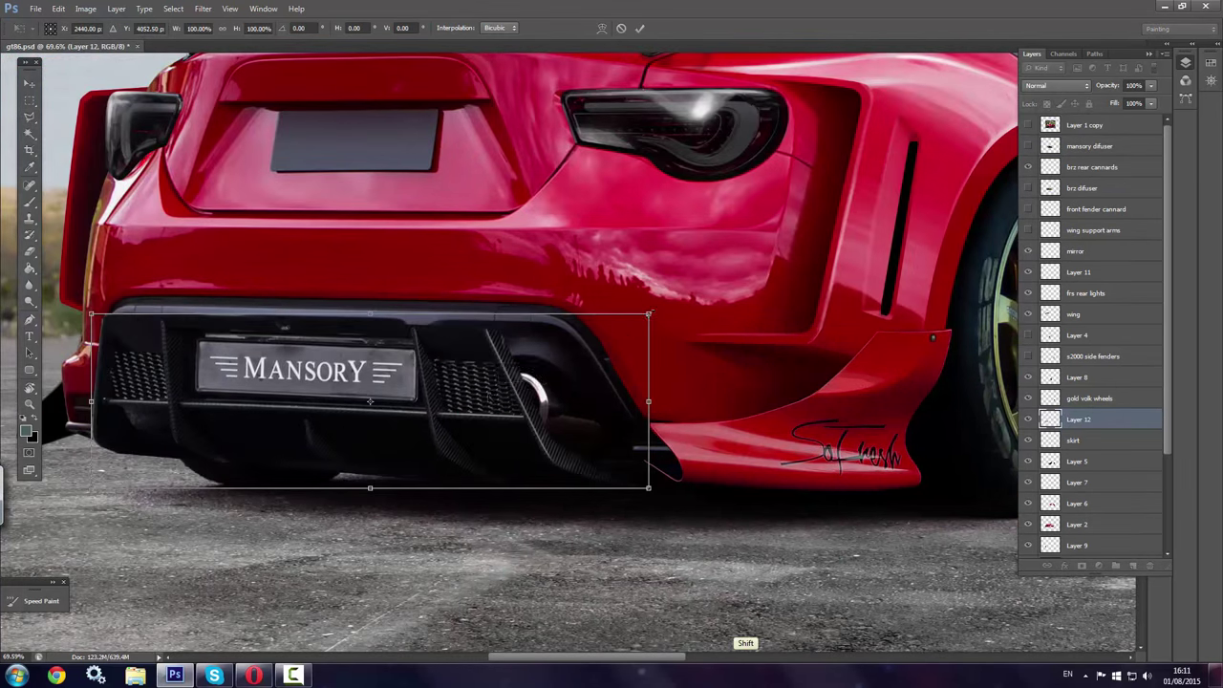
left_click_drag(642, 308, 760, 280)
left_click_drag(97, 281, 99, 295)
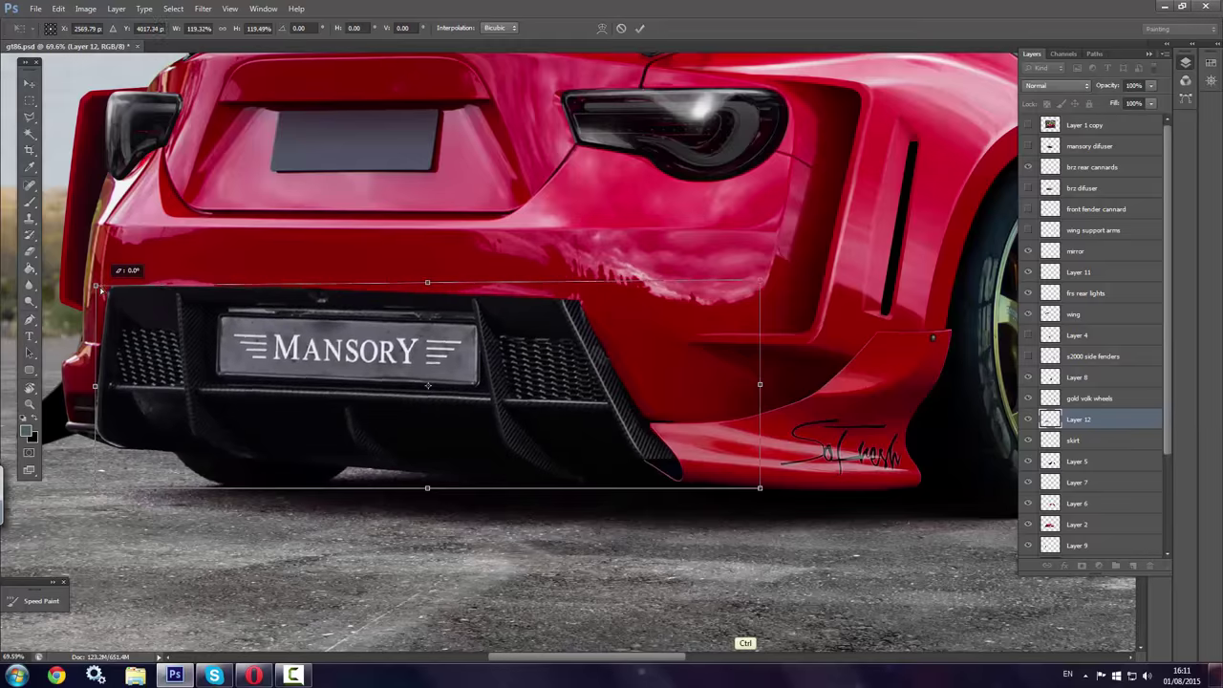
left_click_drag(199, 343, 204, 353)
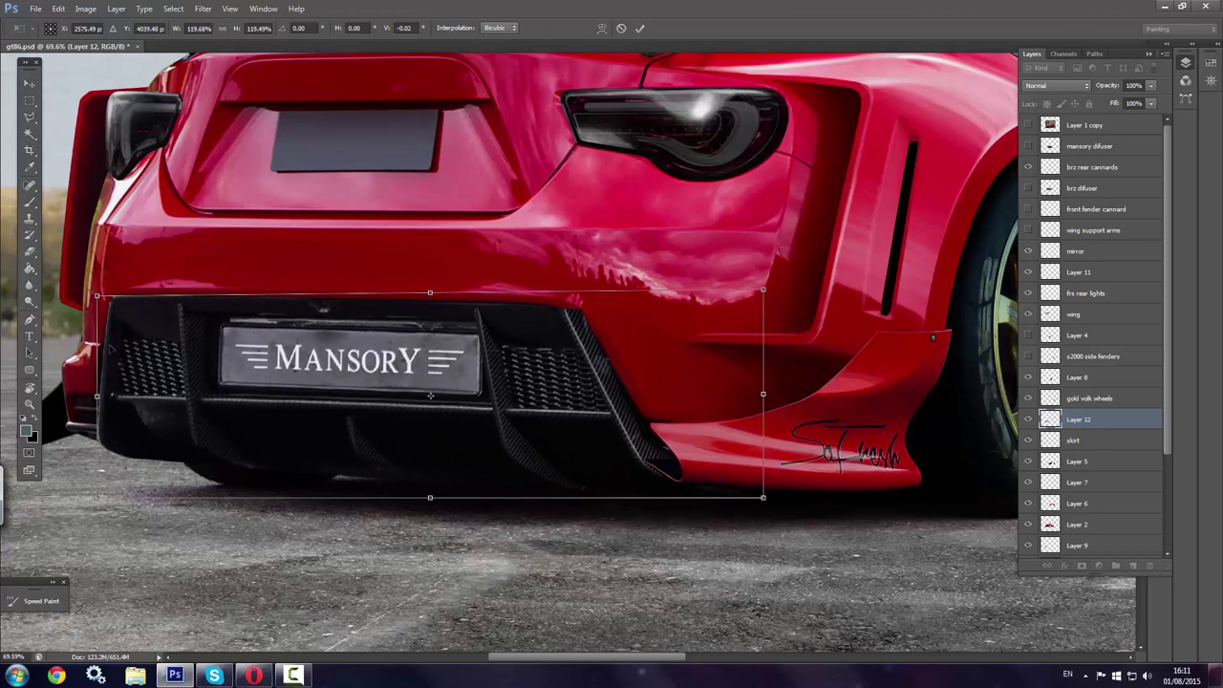
key("Return")
Set up the Eraser to clean the diffuser's edges
key("e")
right_click(628, 308)
key("Escape")
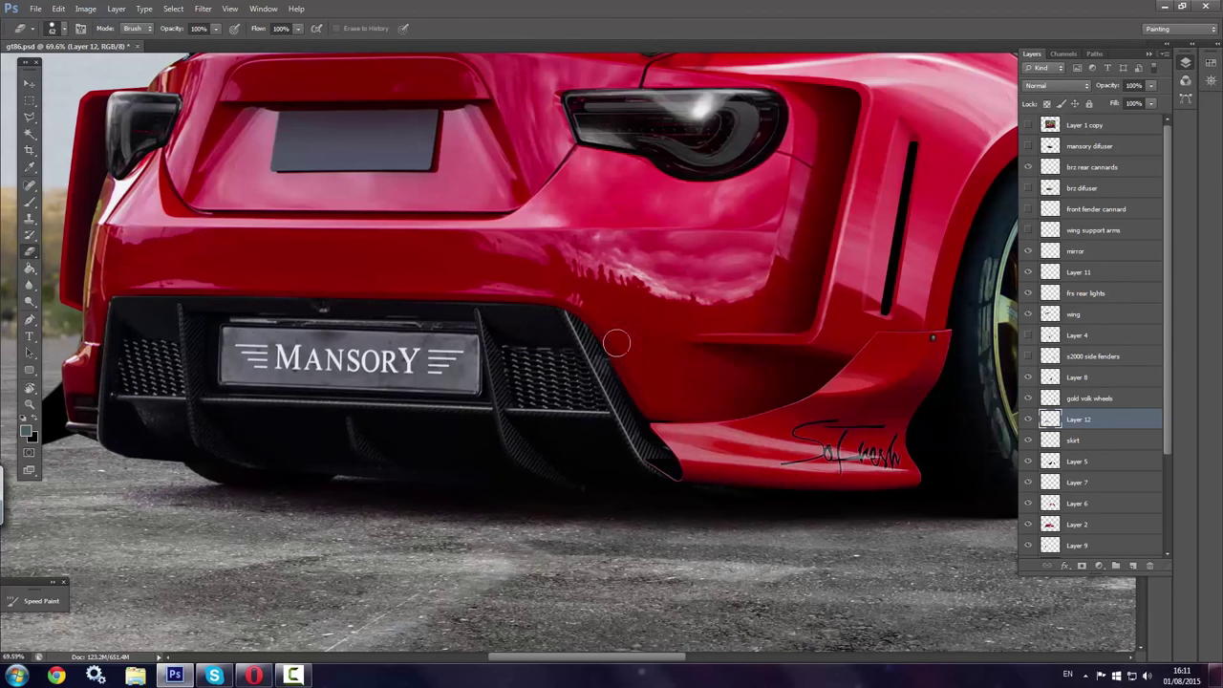
scroll(408, 424, "up", 3)
Select the MANSORY plate, clone grille mesh over it, and deselect
key("l")
left_click(119, 260)
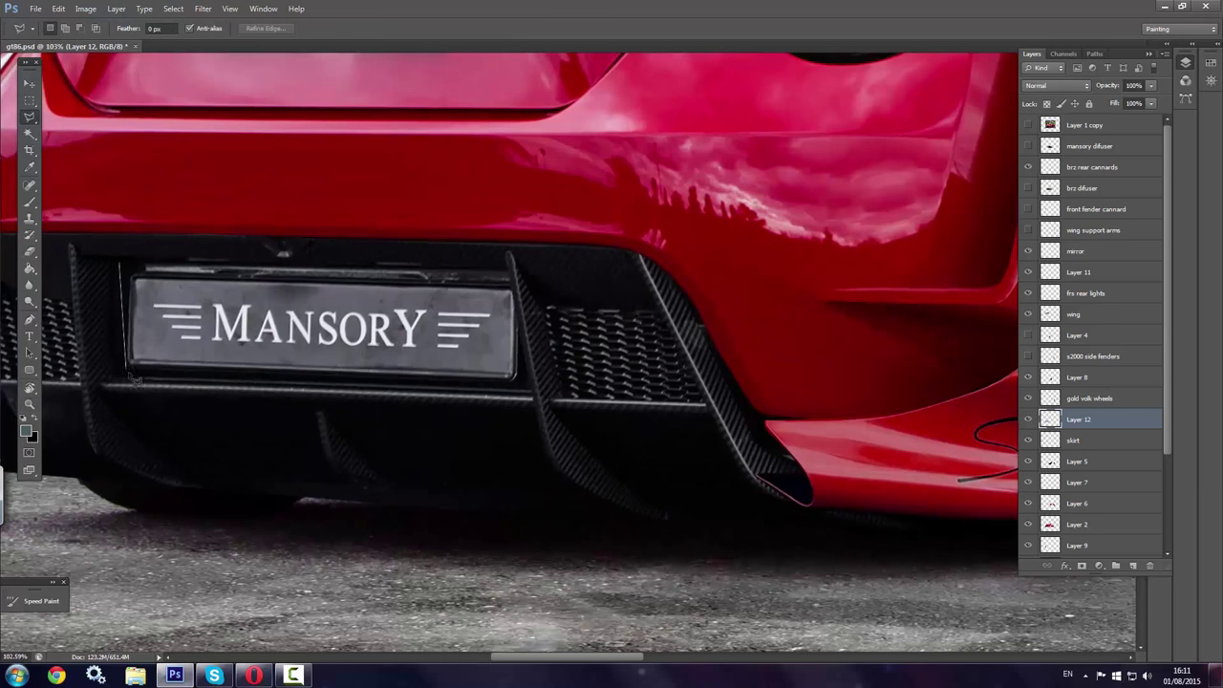
left_click(119, 260)
left_click_drag(190, 256, 376, 280)
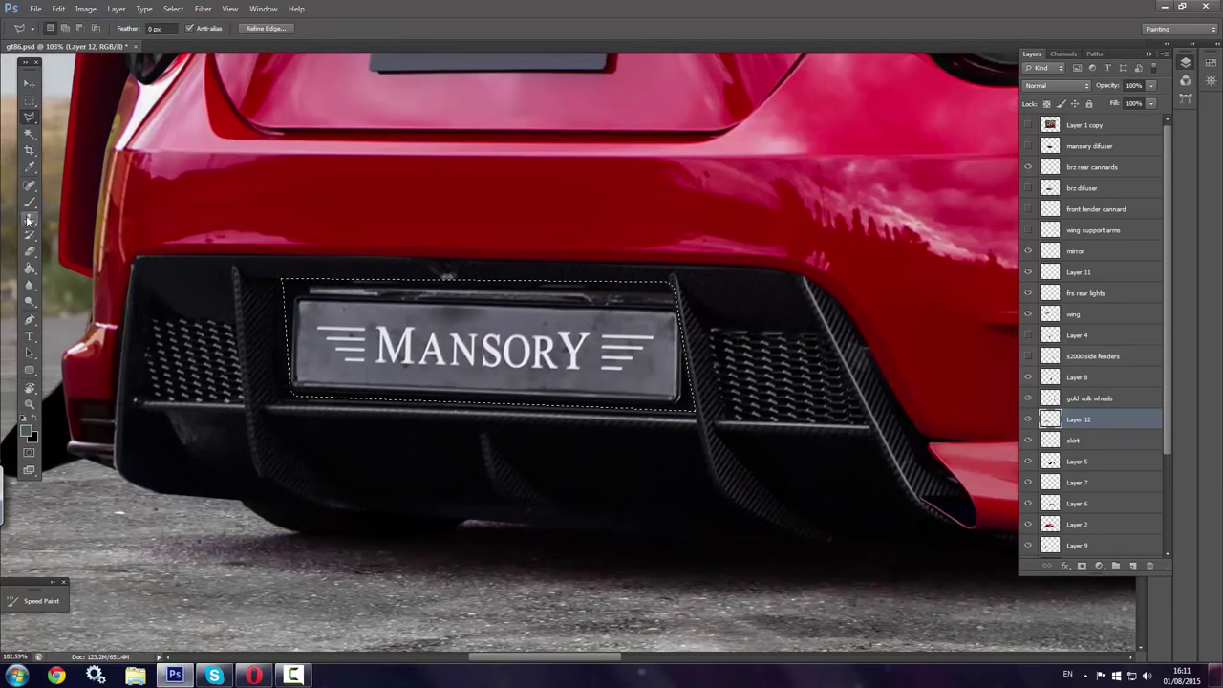
key("s")
mouse_move(295, 323)
left_mouse_down()
mouse_move(366, 315)
mouse_move(328, 334)
mouse_move(516, 353)
mouse_move(372, 328)
mouse_move(521, 359)
mouse_move(430, 358)
mouse_move(600, 326)
mouse_move(611, 363)
left_mouse_up()
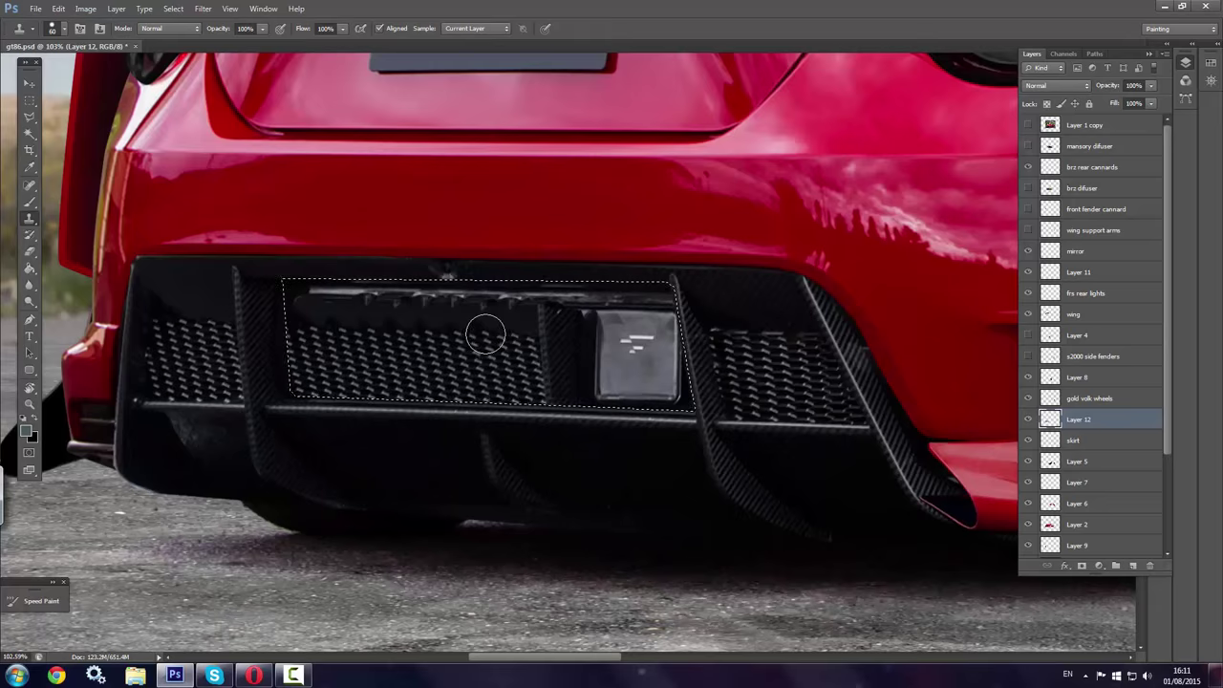
left_click_drag(485, 334, 655, 341)
key("ctrl+d")
key("t")
Darken the diffuser's bright top edge with a 6 px brush and level the view rotation
left_click_drag(273, 456, 437, 519)
key("l")
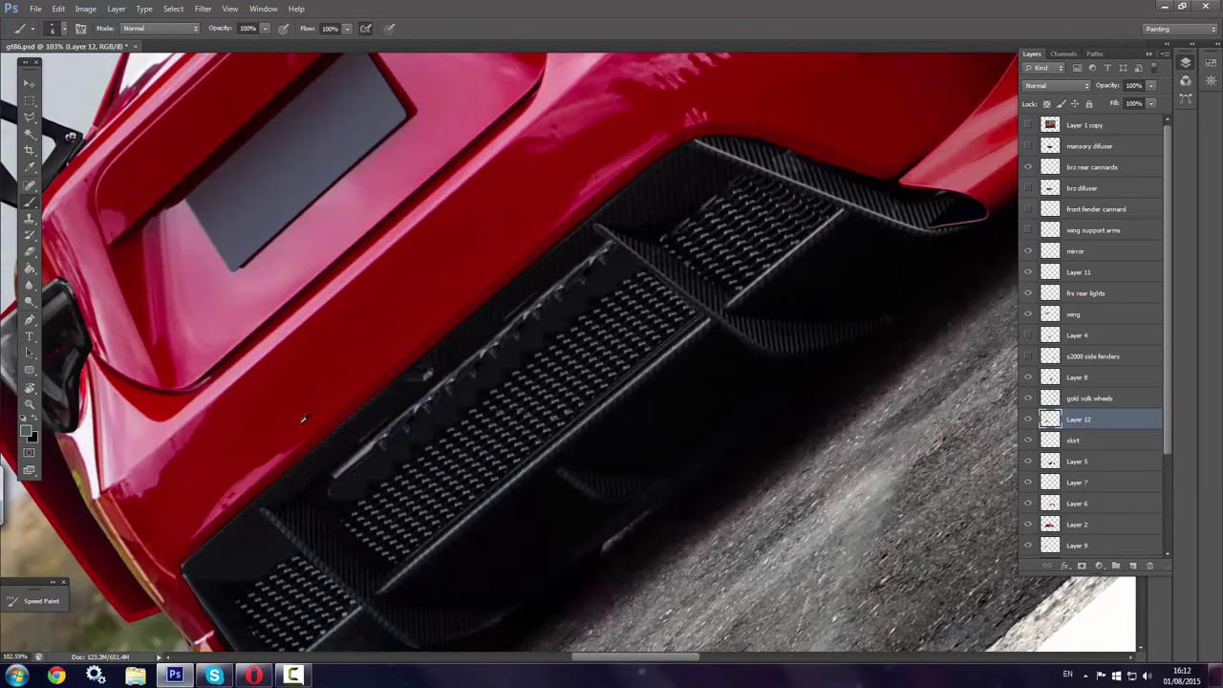
right_click(457, 580)
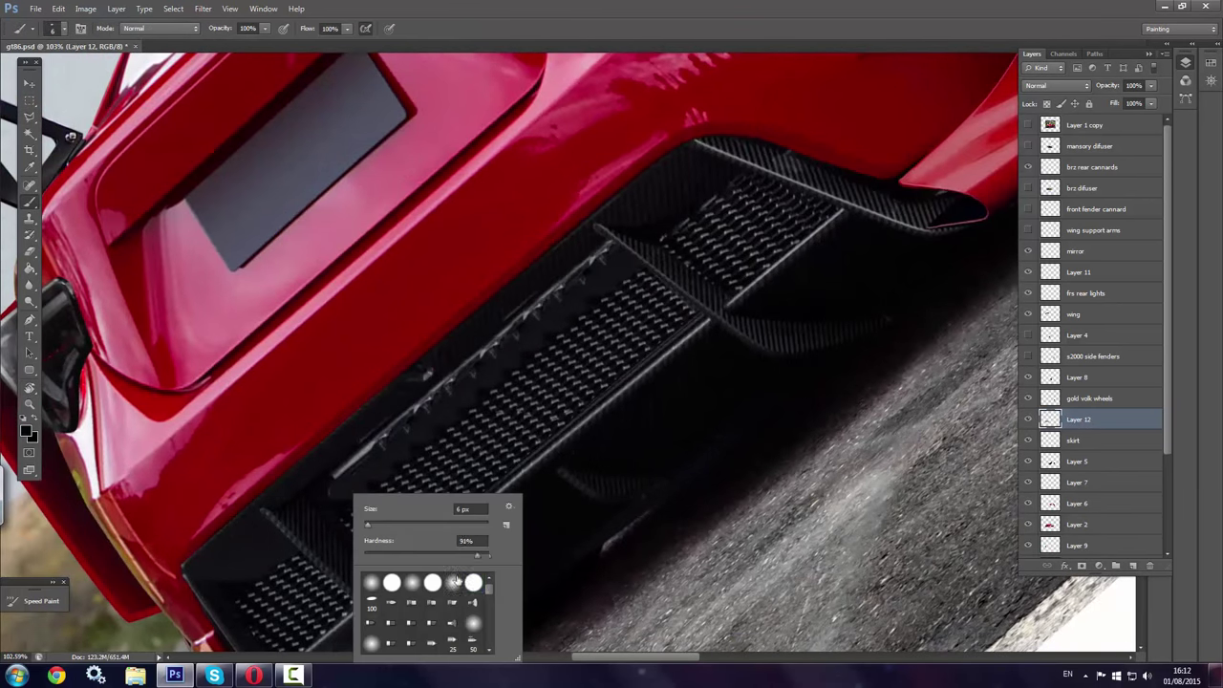
double_click(457, 581)
left_click_drag(336, 475, 543, 308)
left_click_drag(376, 450, 502, 372)
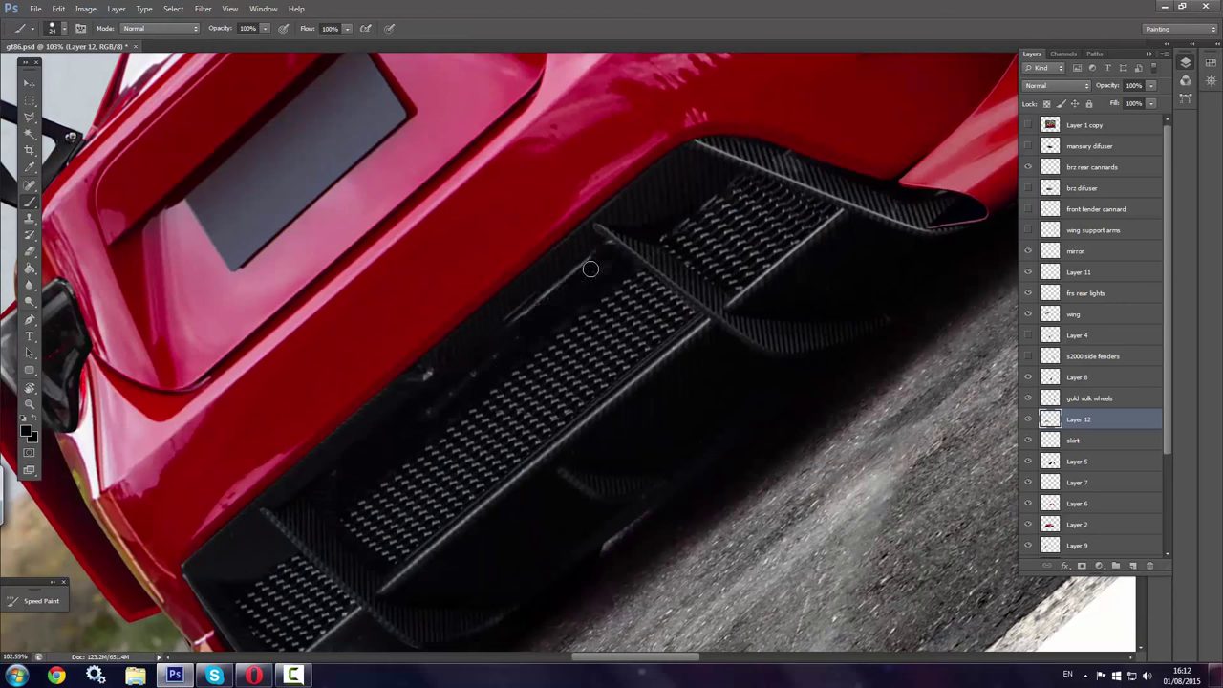
key("s")
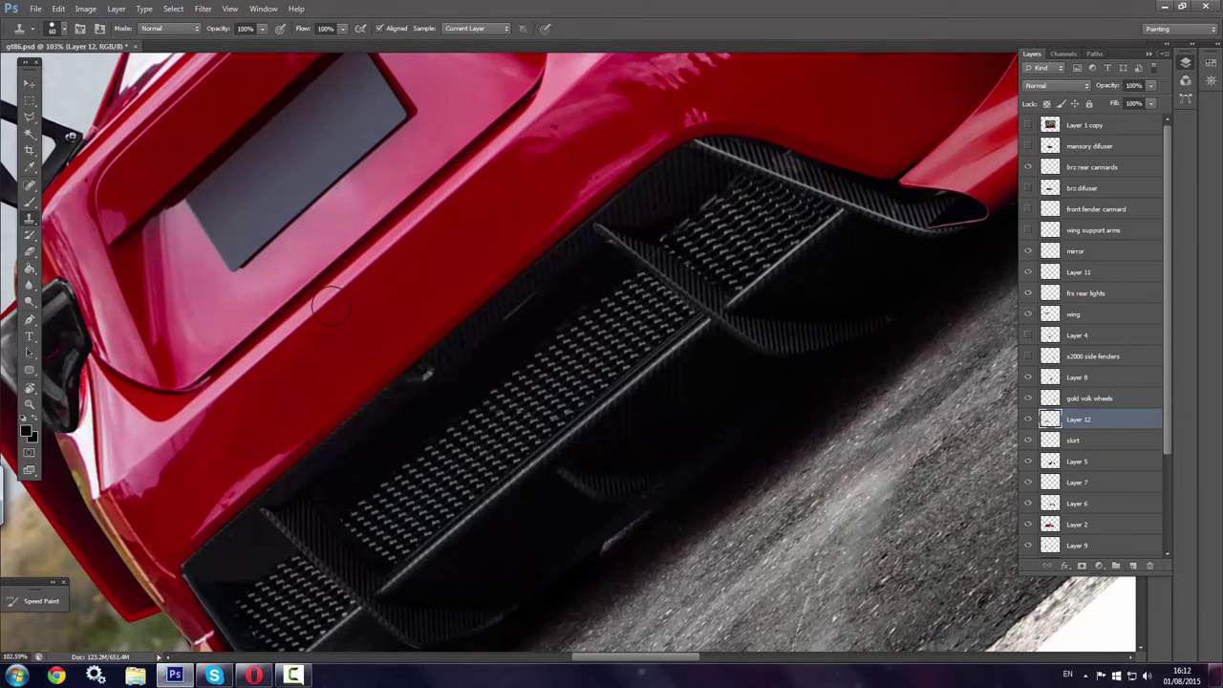
key("r")
left_click_drag(325, 304, 287, 383)
scroll(284, 383, "down", 3)
Copy each exhaust tip onto its own new layer
scroll(285, 384, "up", 2)
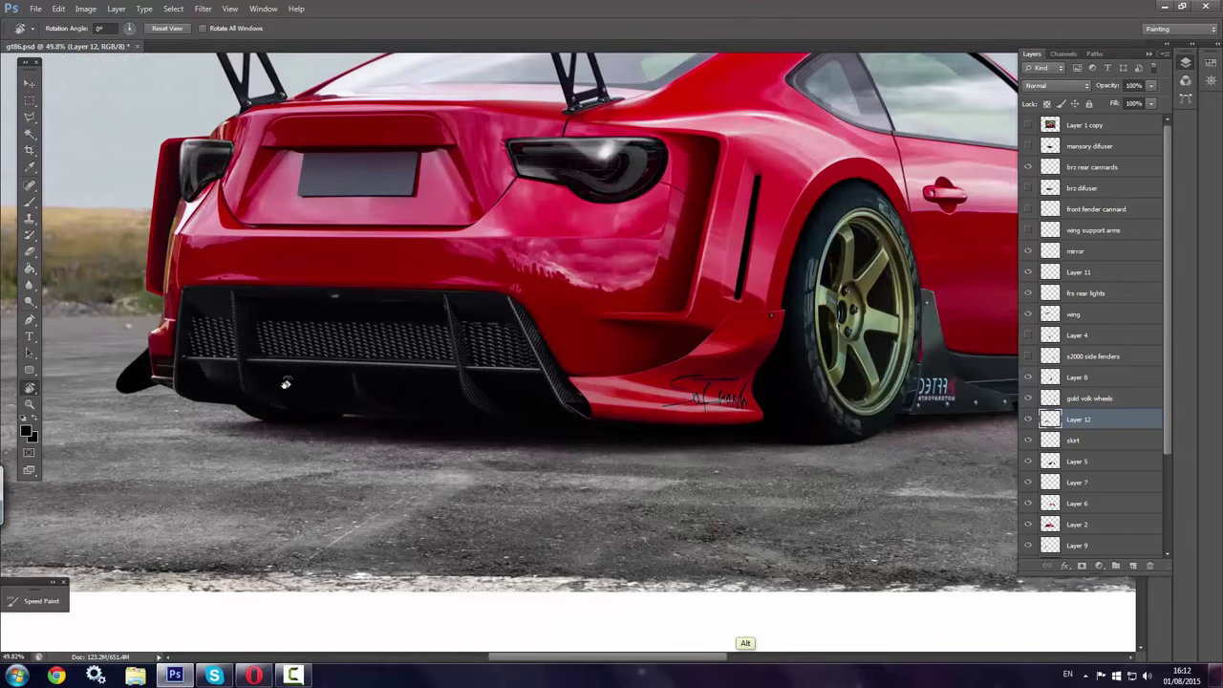
scroll(285, 383, "up", 1)
key("l")
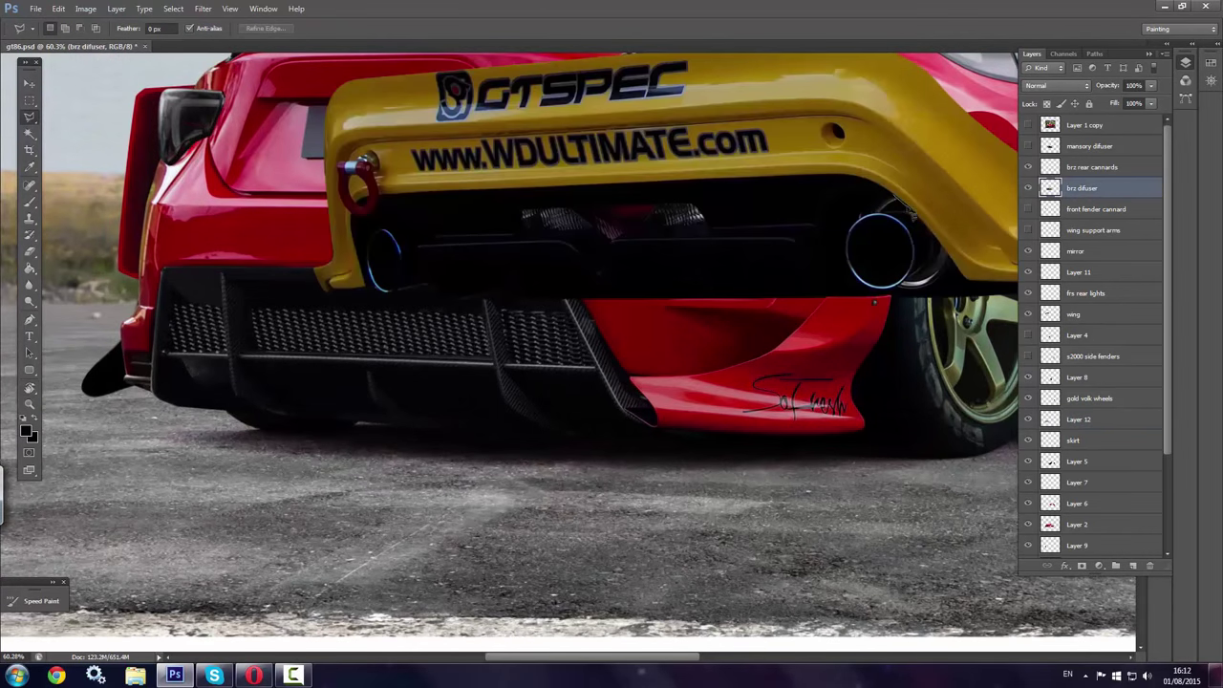
right_click(870, 235)
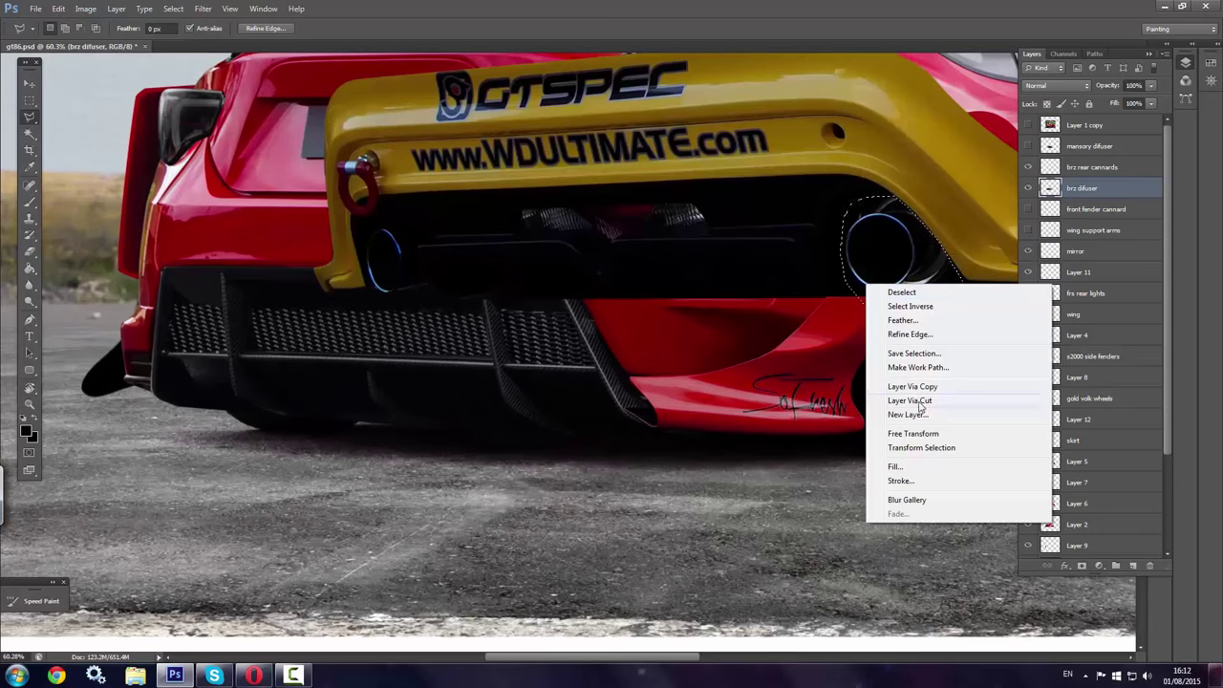
left_click(917, 388)
right_click(405, 243)
key("Escape")
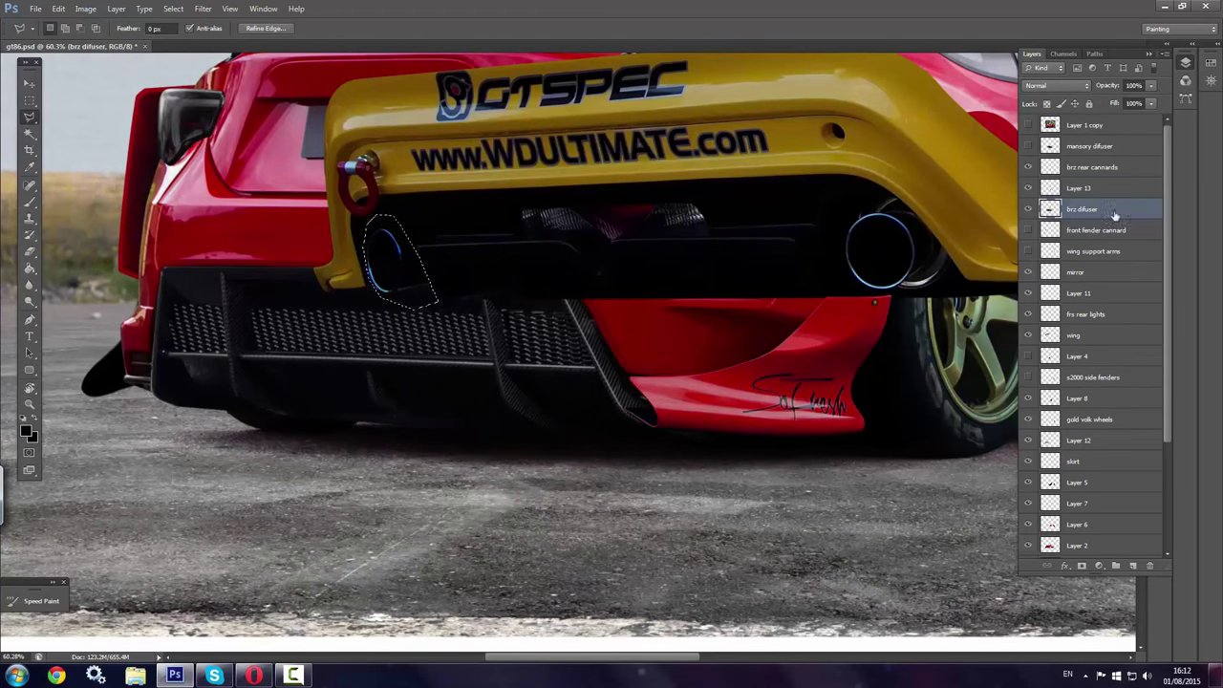
right_click(451, 276)
left_click(507, 379)
Hide brz difuser, move the exhausts below gold volk wheels, and shrink them ~72% into the diffuser
left_click(1029, 229)
left_click(1092, 198, "shift")
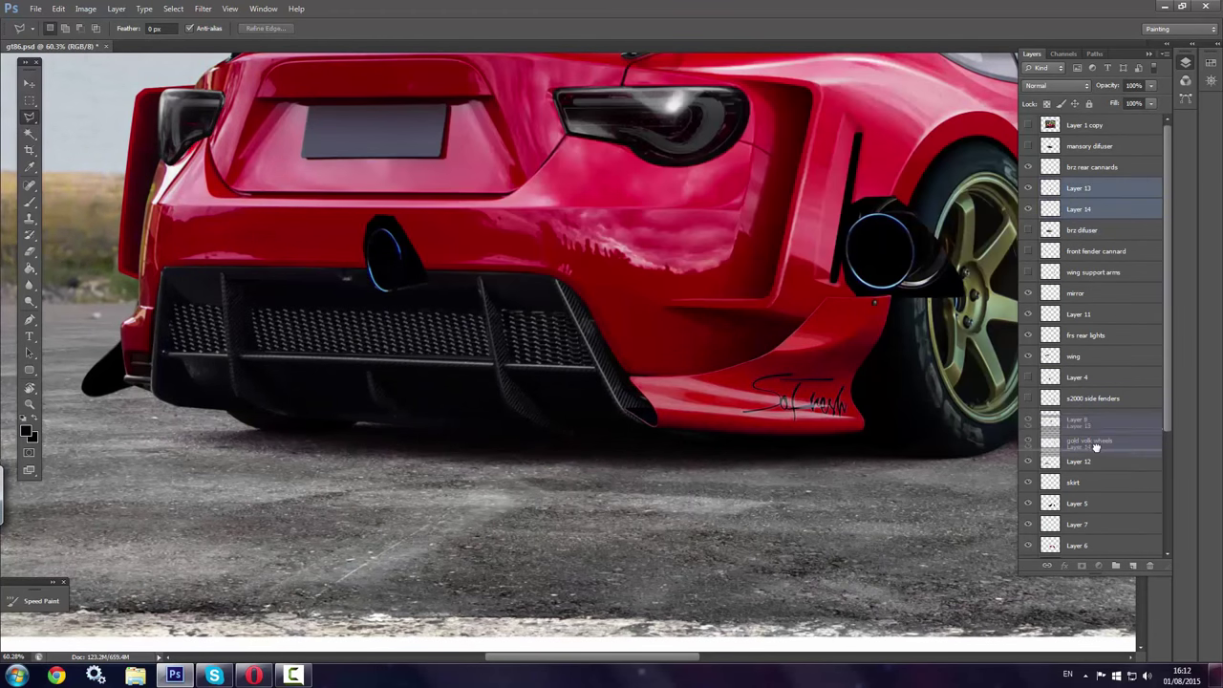
left_click_drag(1092, 198, 1090, 451)
key("v")
key("ctrl+t")
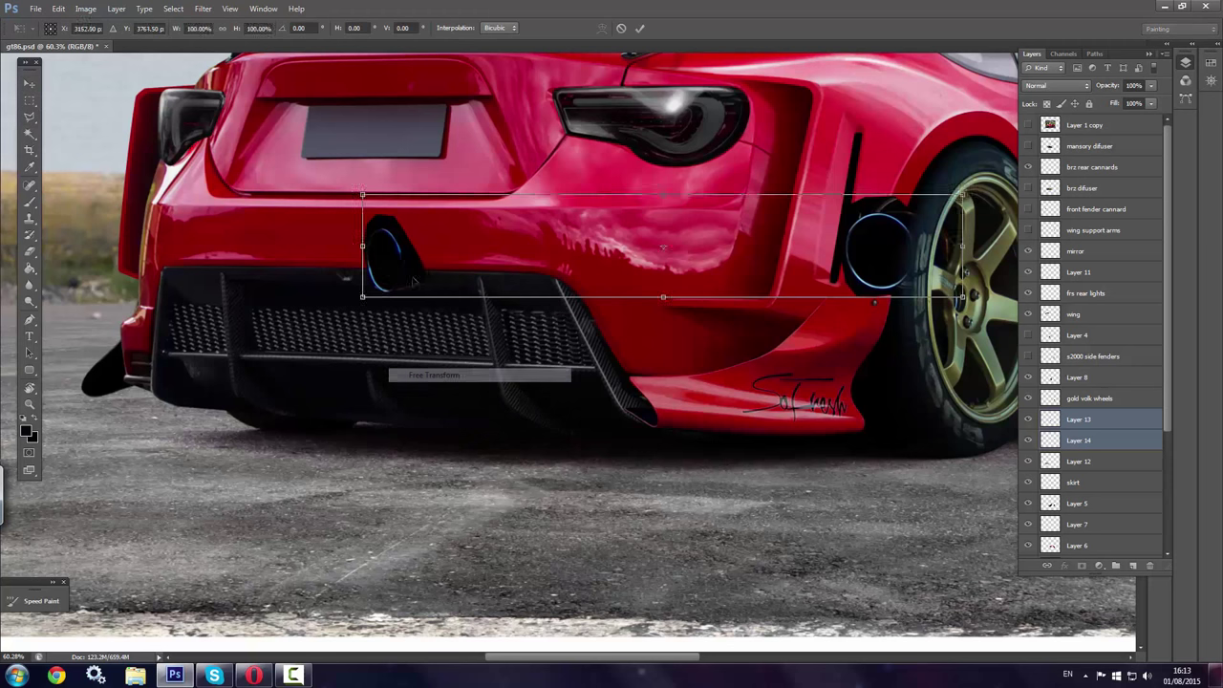
left_click_drag(363, 191, 528, 220)
left_click_drag(720, 257, 384, 307)
key("Return")
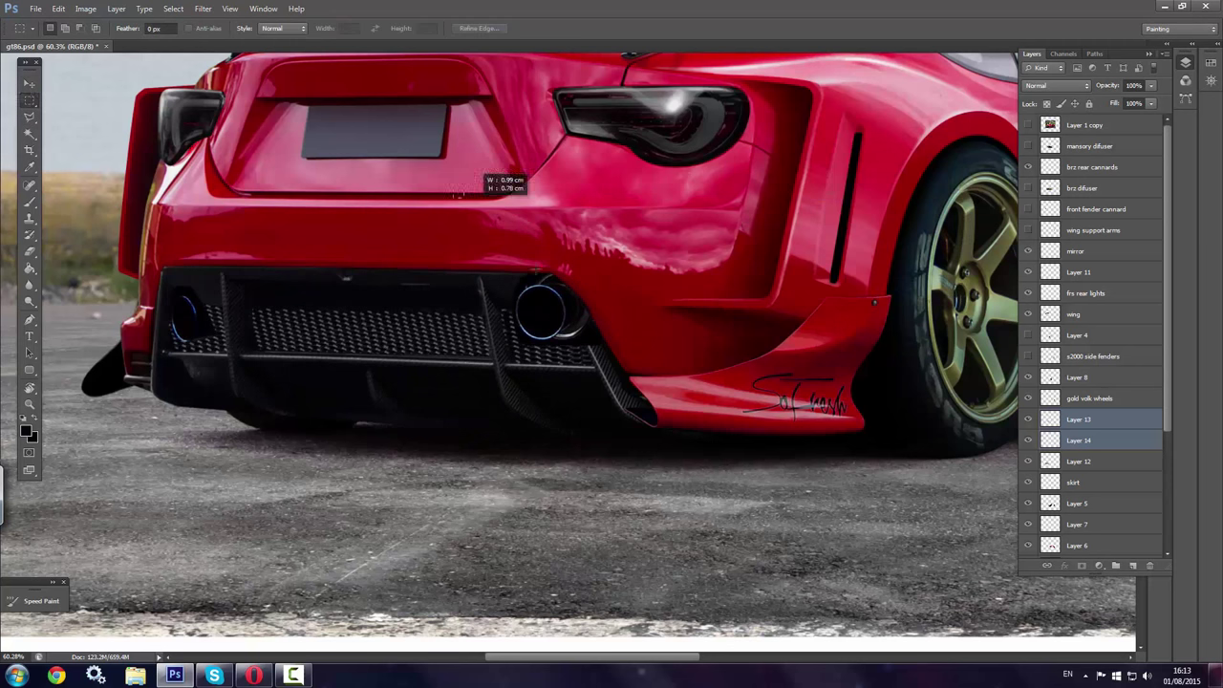
left_click_drag(542, 308, 552, 330)
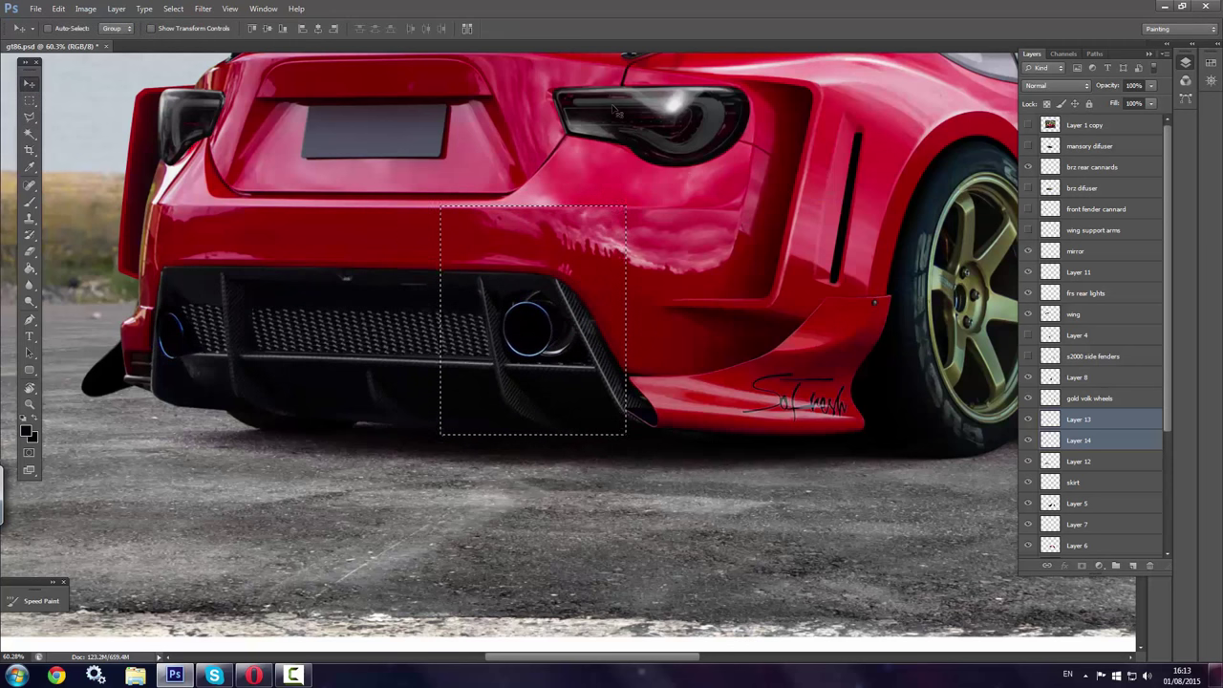
Reposition the left exhaust tip into the diffuser opening
right_click(213, 251)
left_click(239, 403)
key("Return")
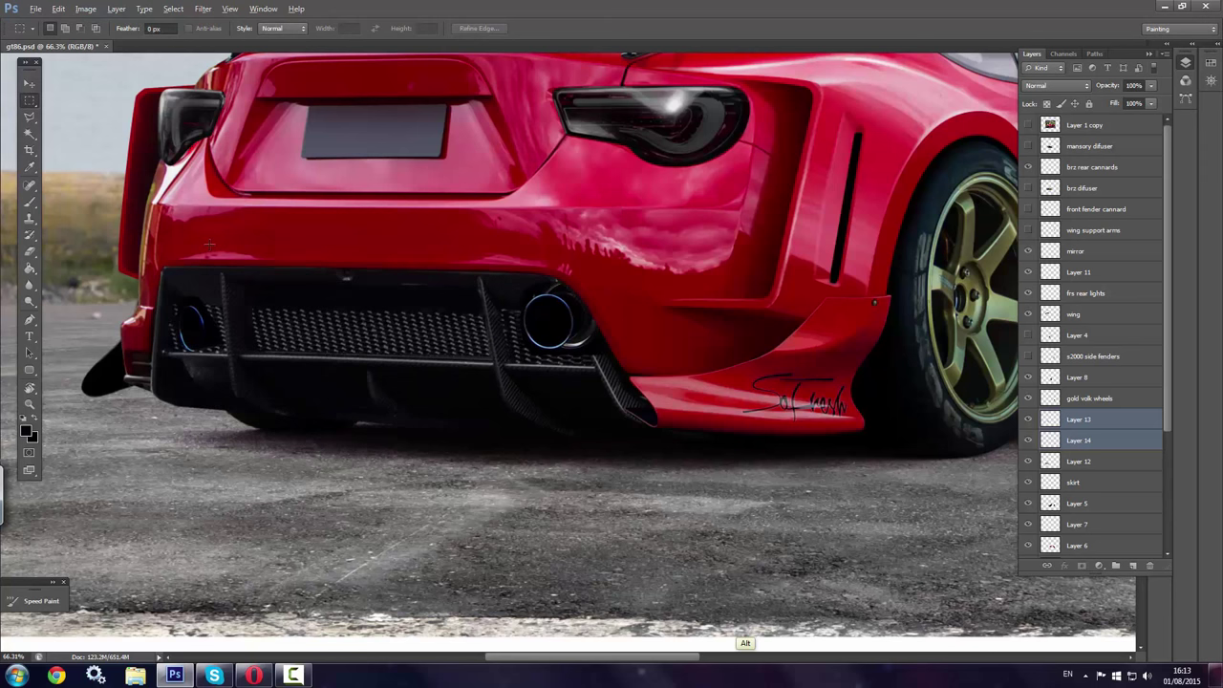
scroll(239, 219, "up", 3)
right_click(69, 109)
left_click_drag(167, 368, 188, 384)
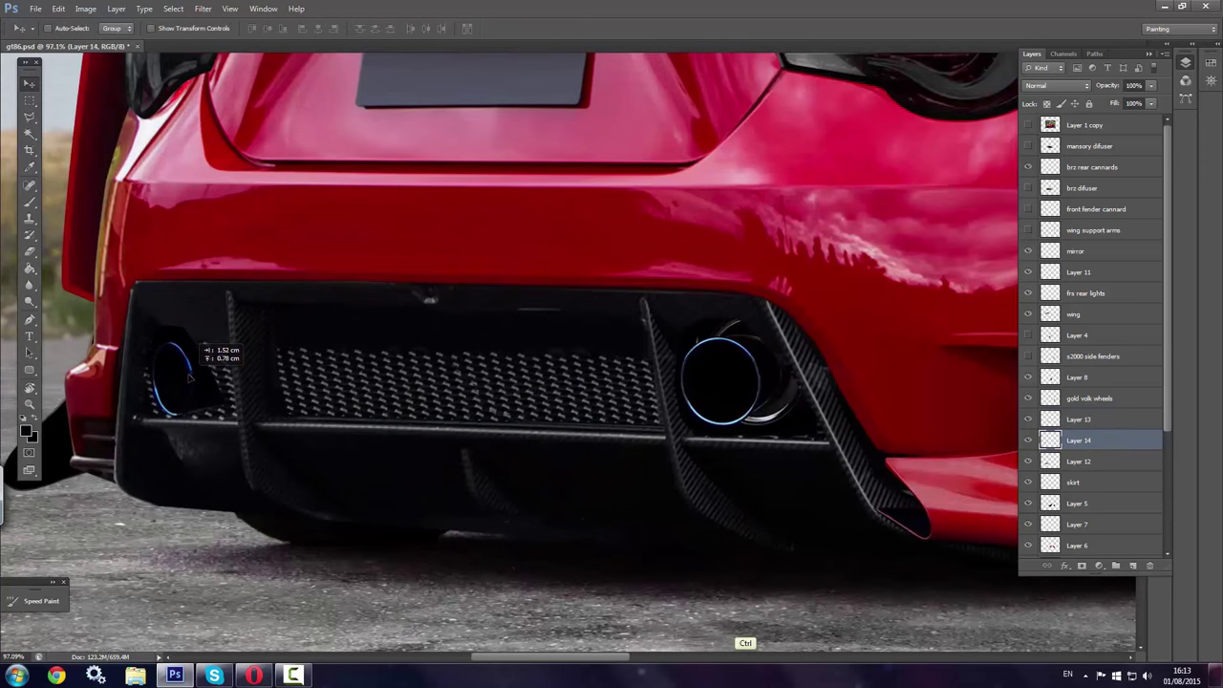
Paint black over the left exhaust's blue rim, then touch up Layer 13
key("b")
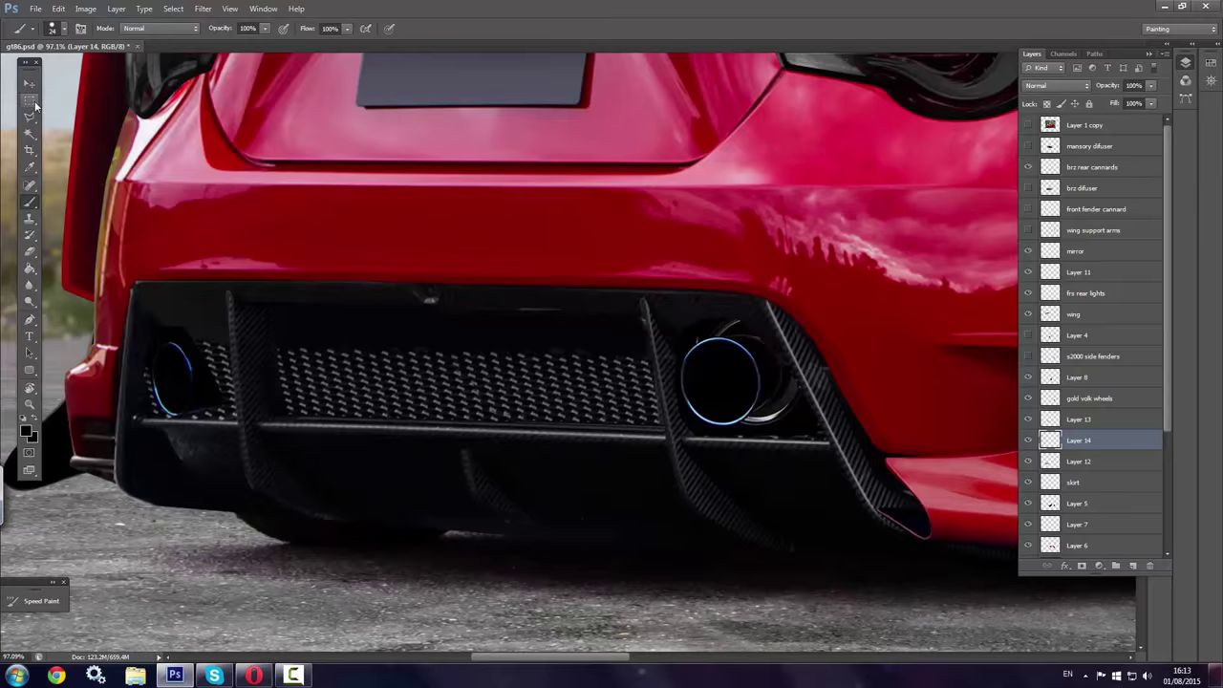
left_click_drag(177, 409, 155, 392)
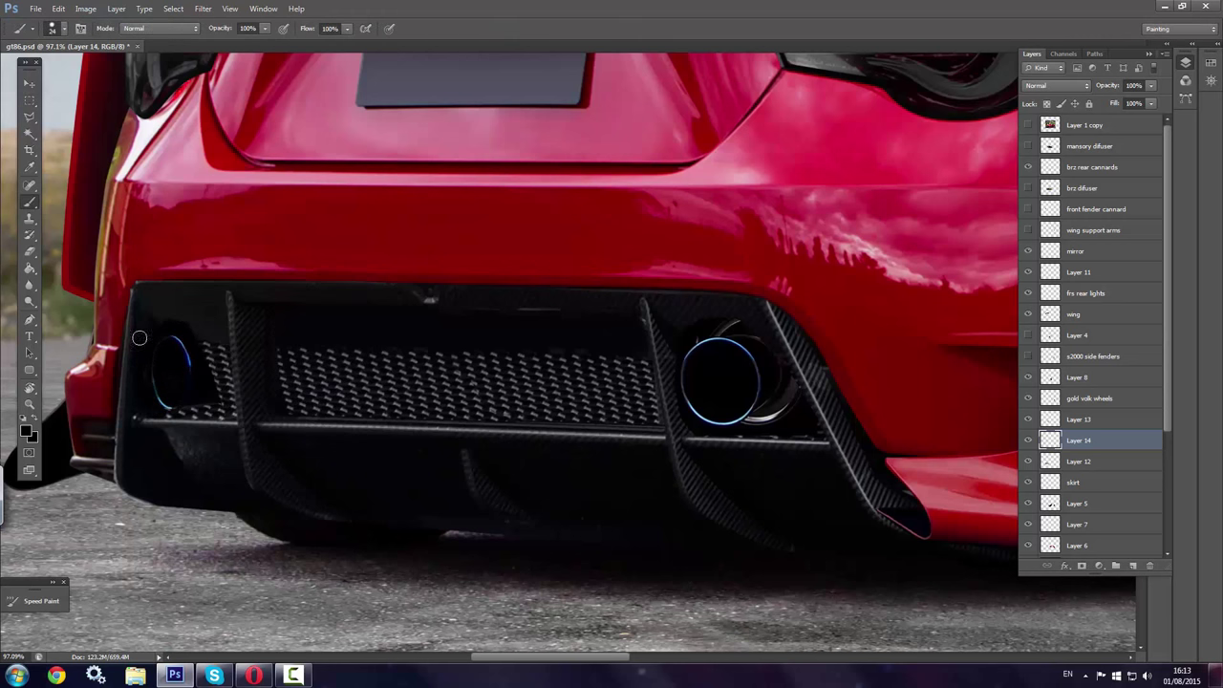
right_click(182, 411)
key("Return")
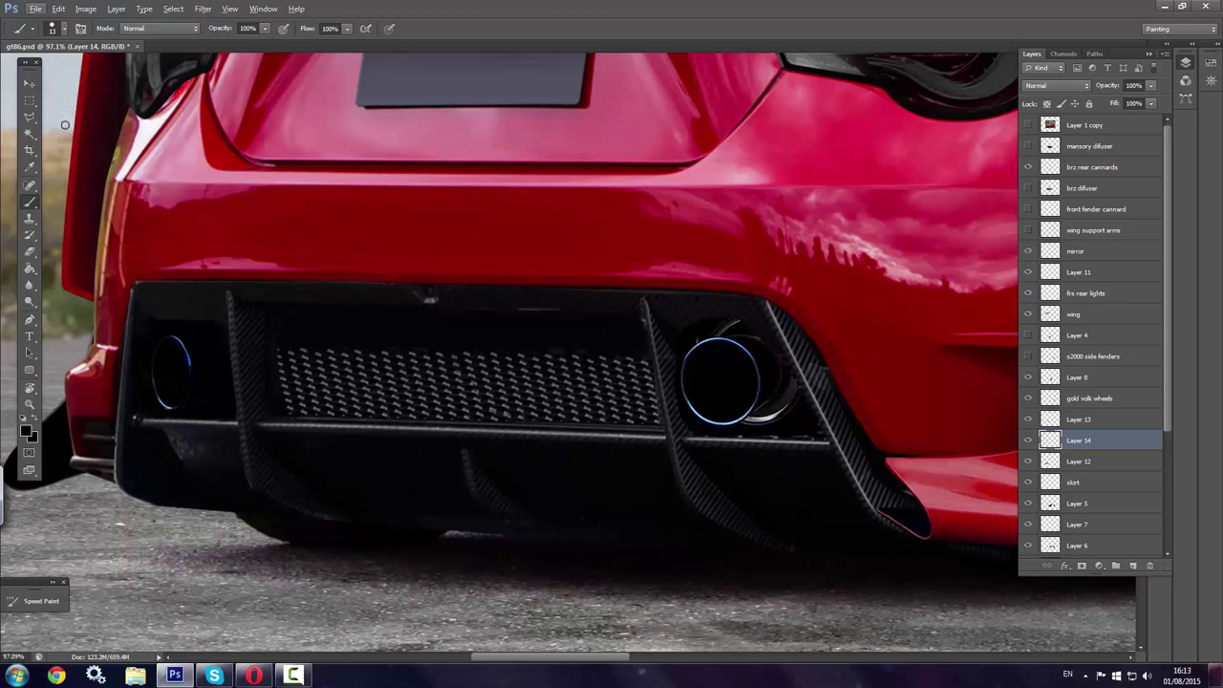
key("alt+bracketright")
key("e")
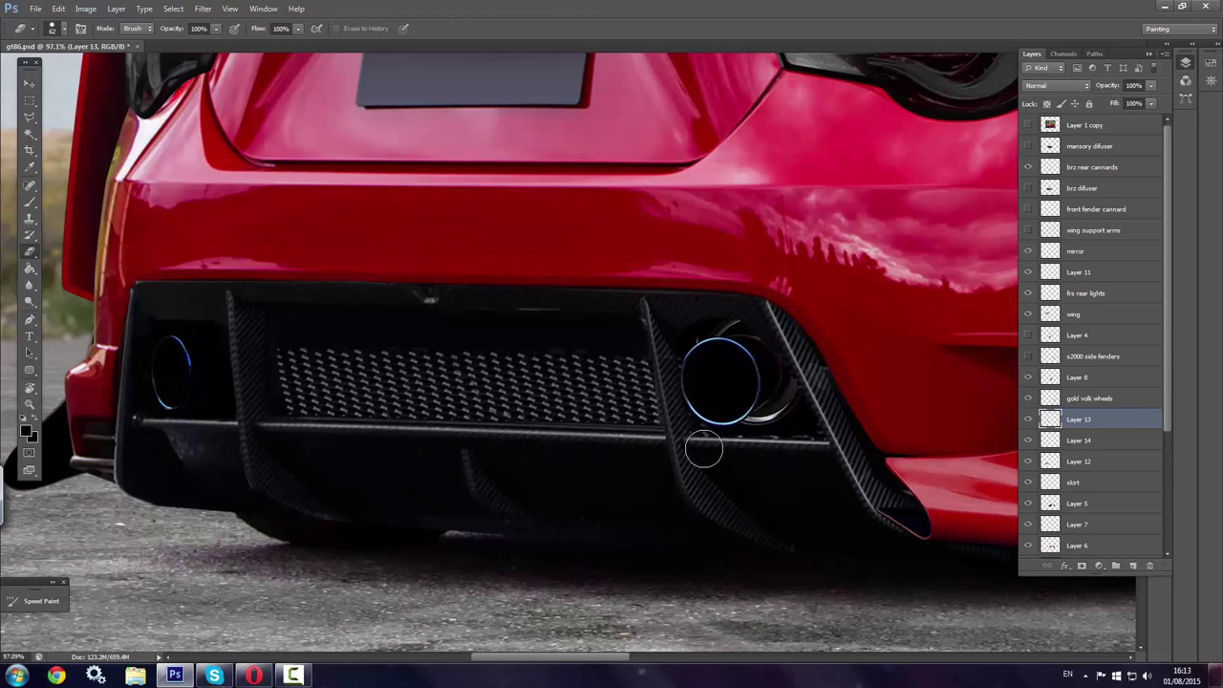
key("b")
right_click(675, 329)
key("Return")
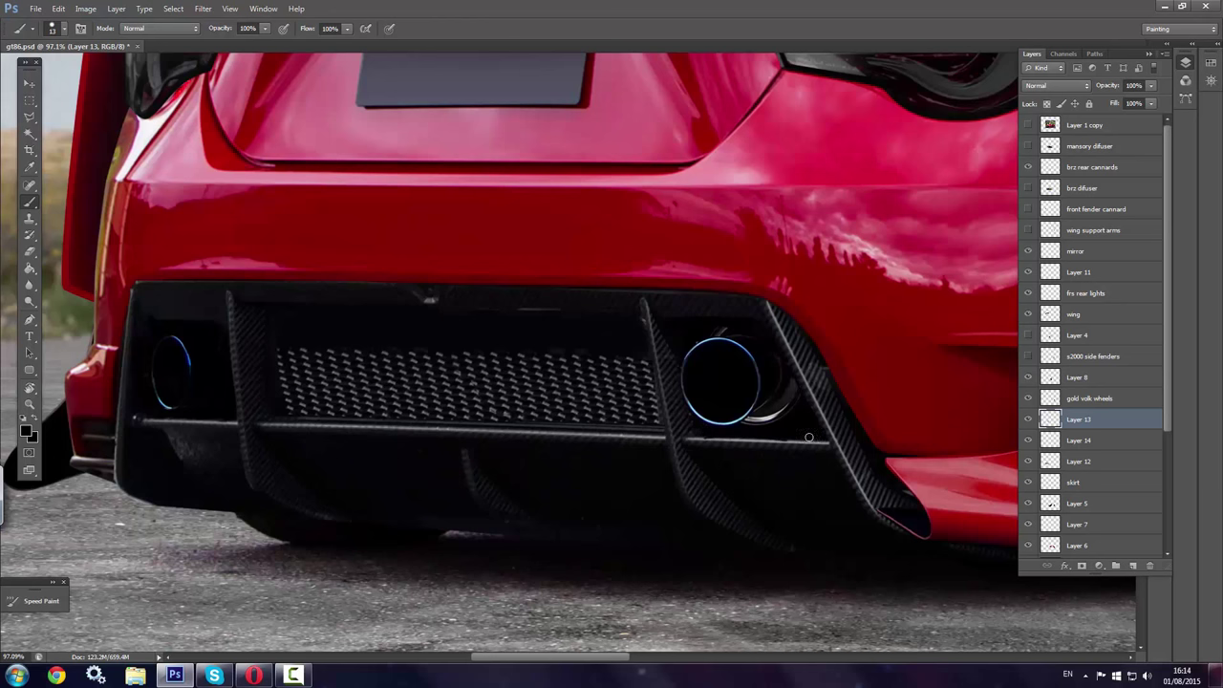
scroll(808, 437, "down", 3)
scroll(300, 478, "up", 2)
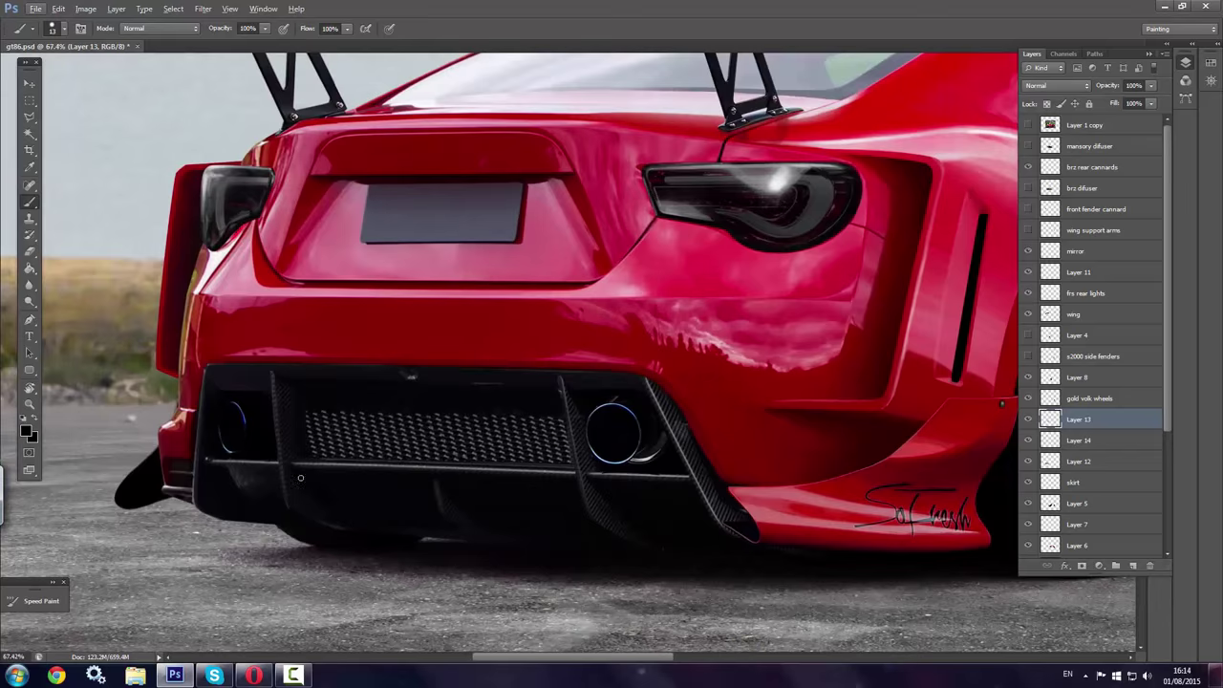
Tilt the view about 20°, select the traced bumper panel, and set up the brush
key("r")
left_click_drag(300, 478, 286, 564)
key("p")
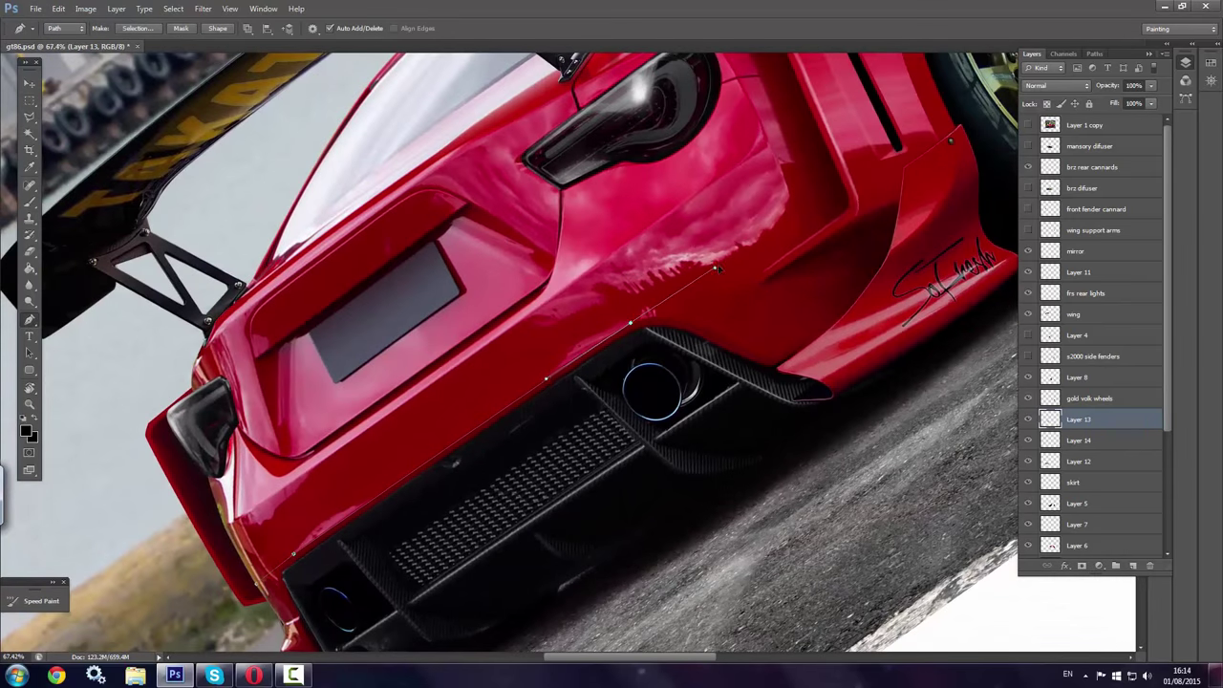
key("ctrl+Return")
key("b")
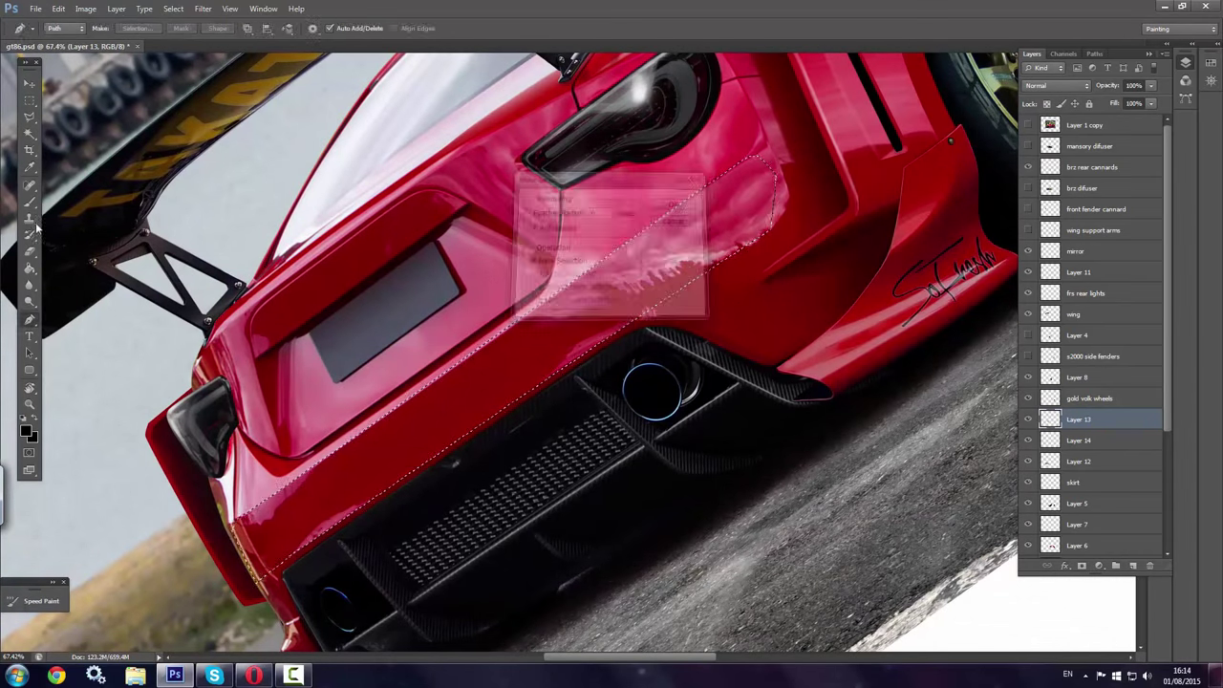
right_click(459, 392)
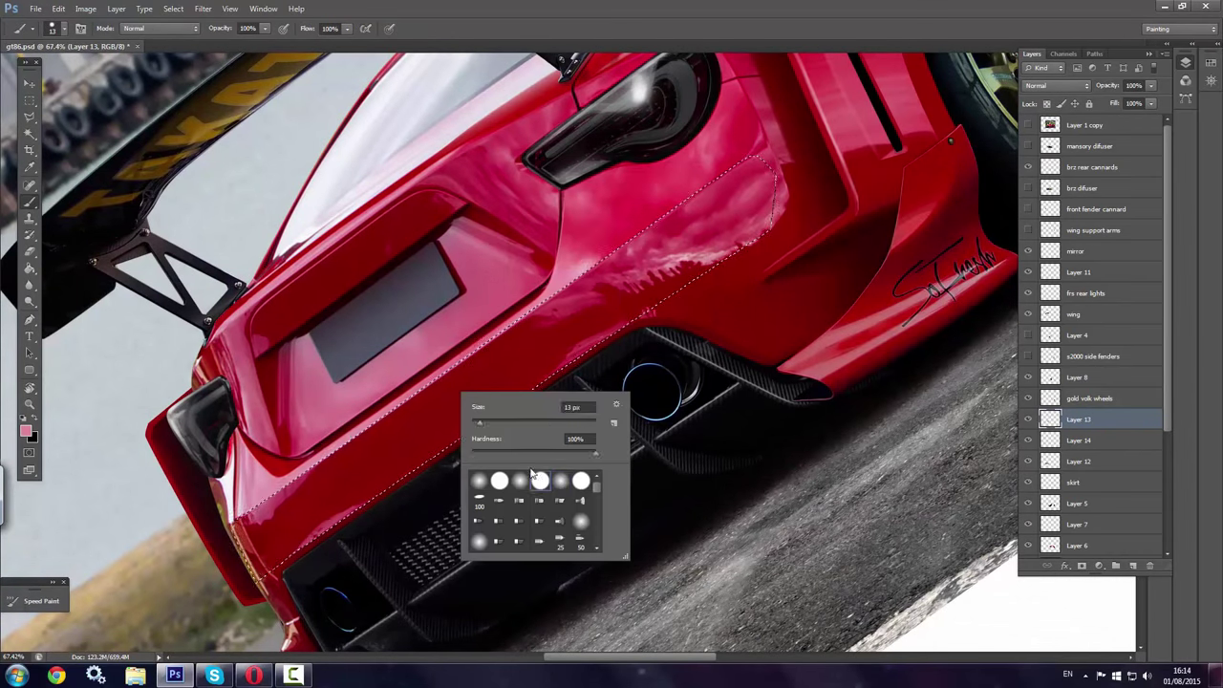
left_click(593, 330, "alt")
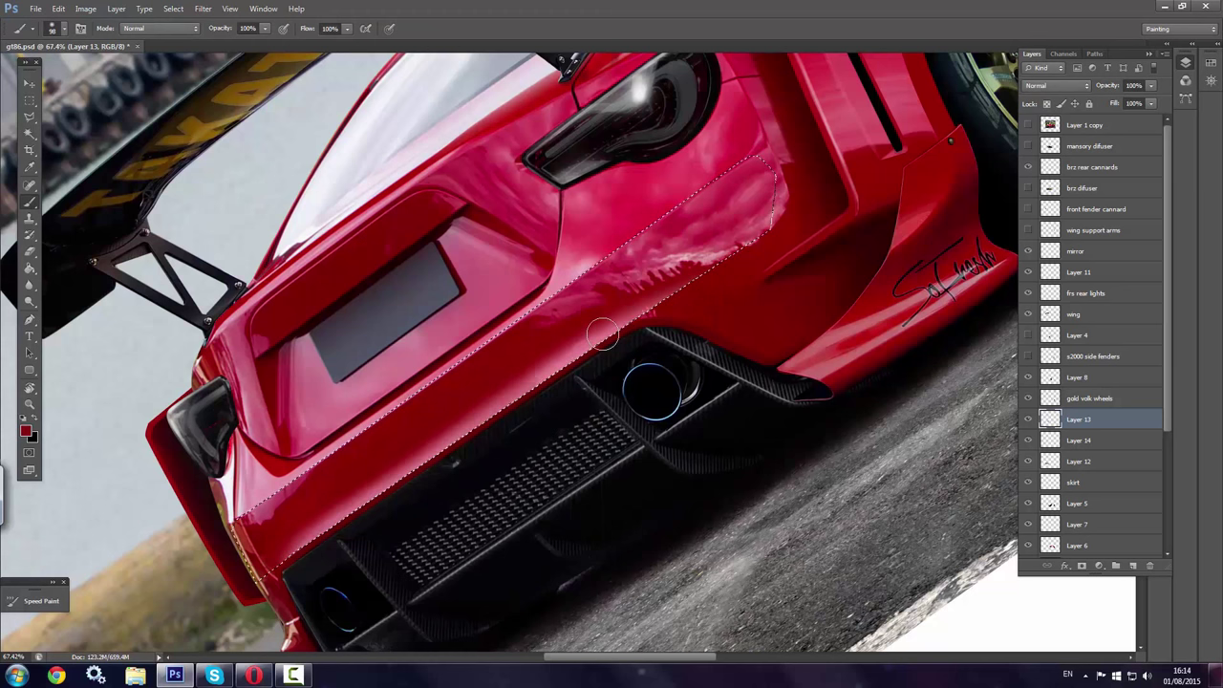
right_click(617, 461)
key("Escape")
left_click(487, 419, "alt")
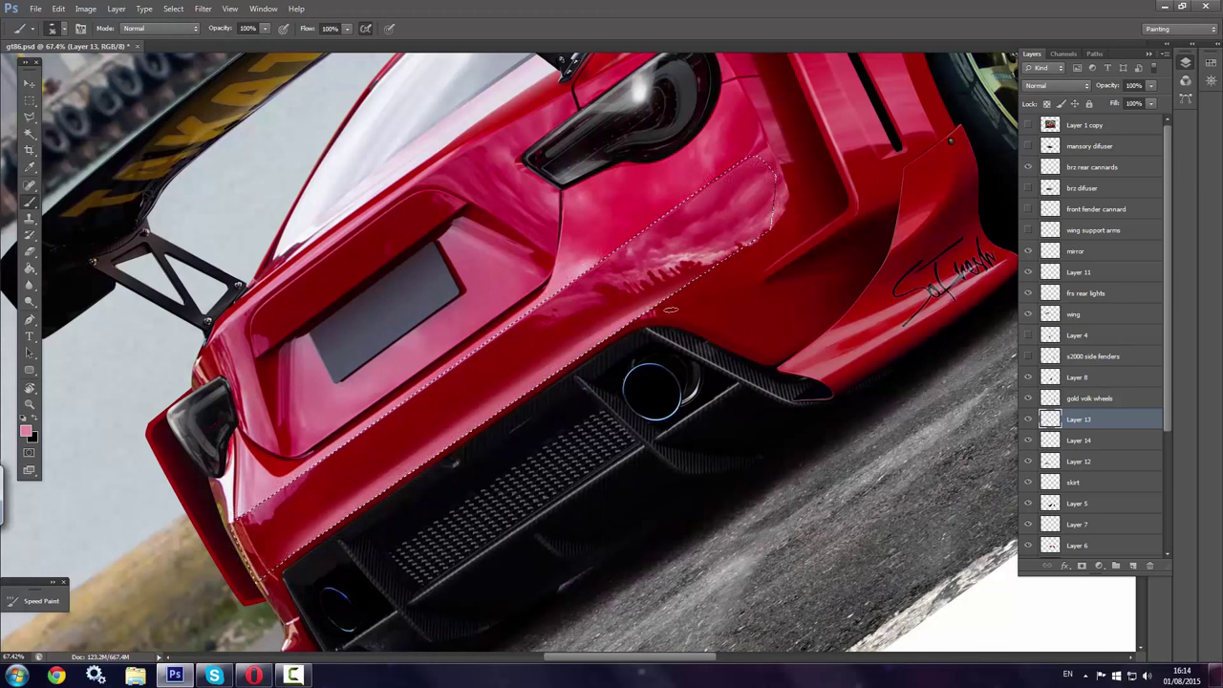
Shade the red panel near the fender with a large soft black brush, then deselect
key("ctrl+d")
key("l")
left_click_drag(441, 341, 308, 266)
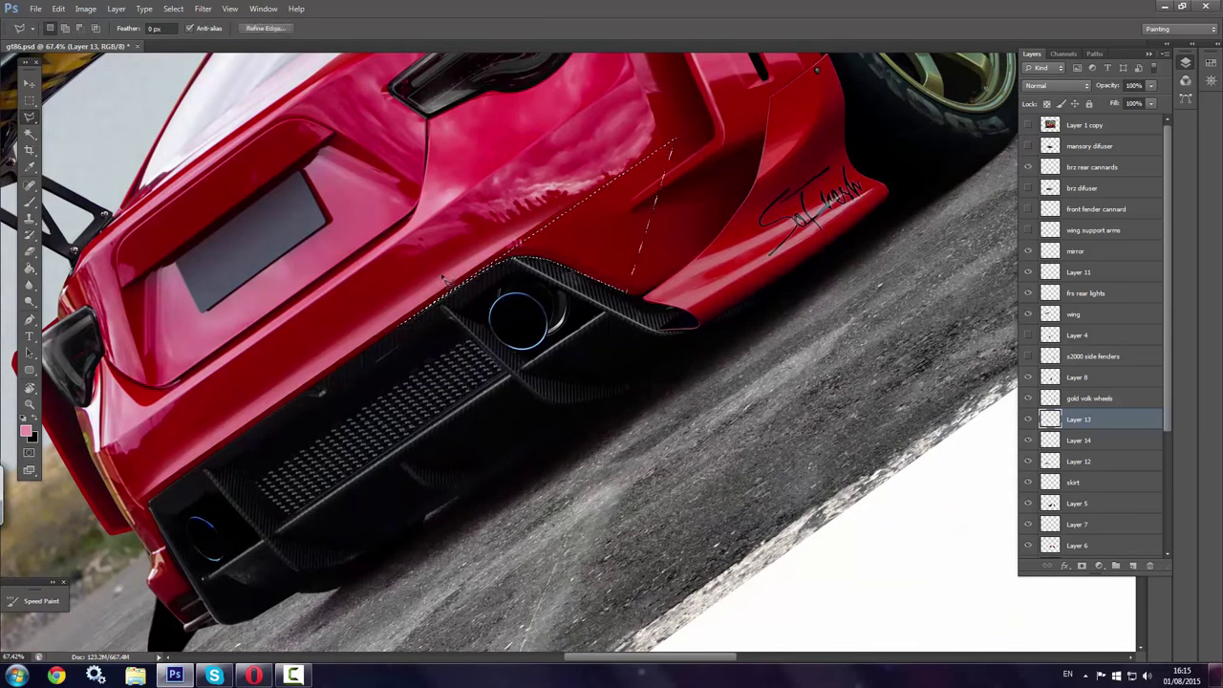
key("b")
key("d")
right_click(596, 237)
right_click(617, 204)
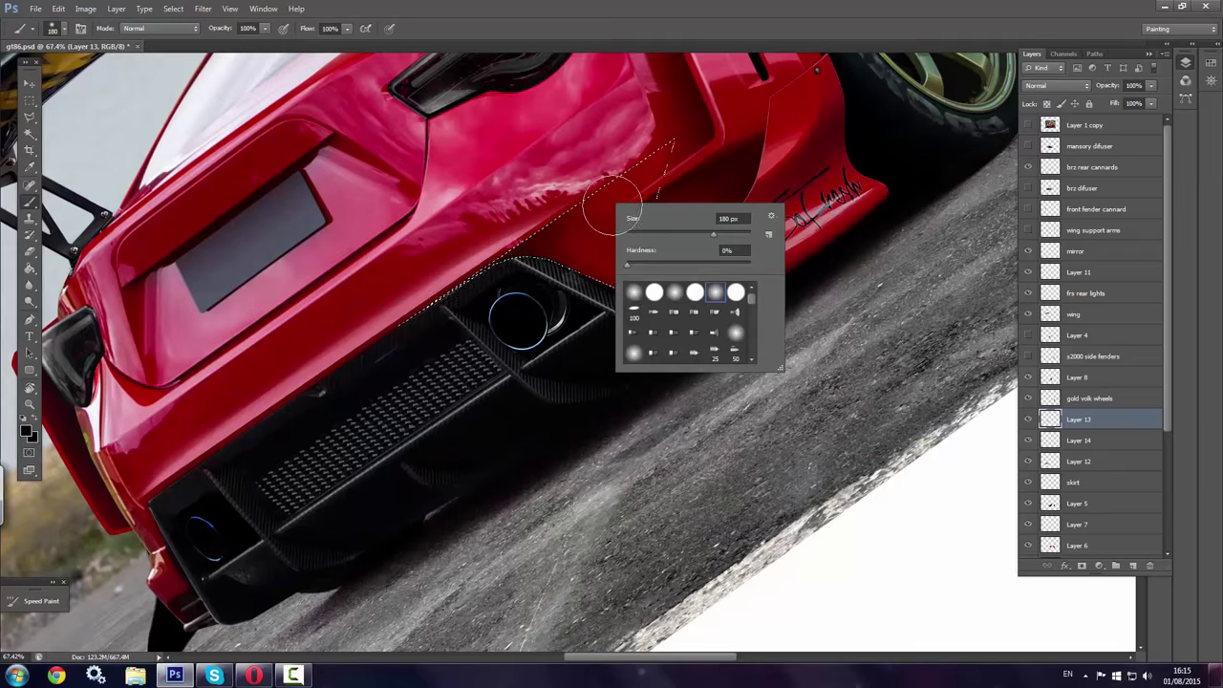
left_click_drag(612, 205, 531, 233)
key("ctrl+d")
Level the canvas view back to 0° rotation
key("l")
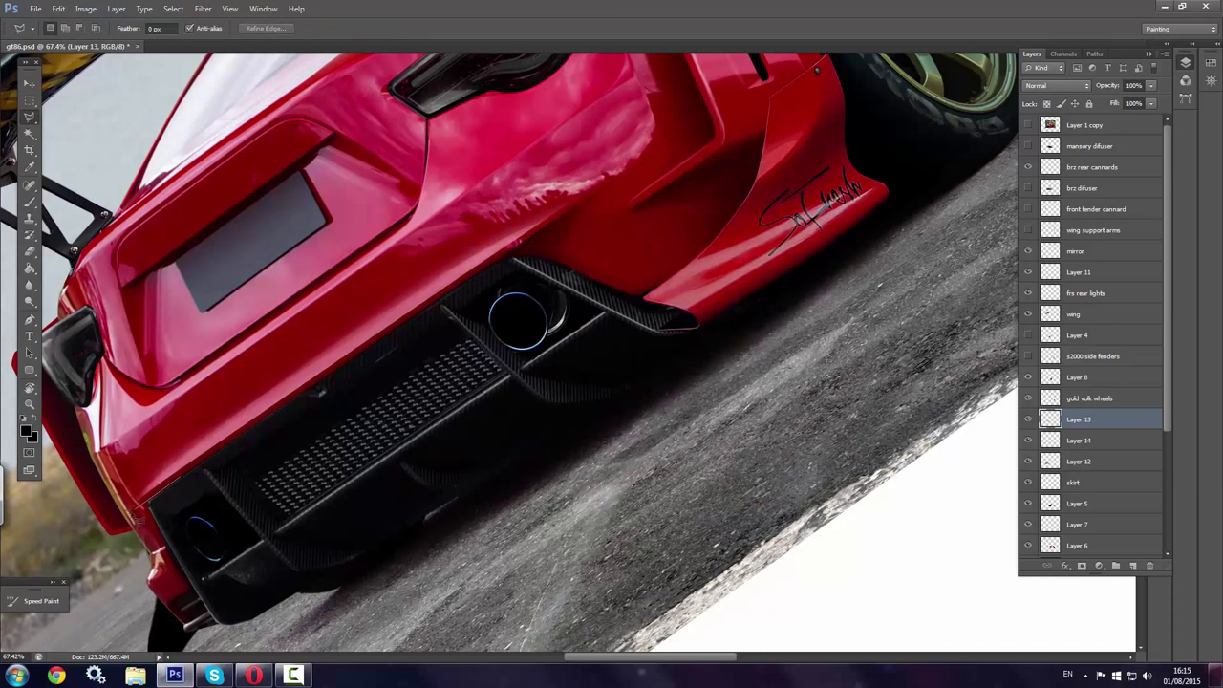
key("w")
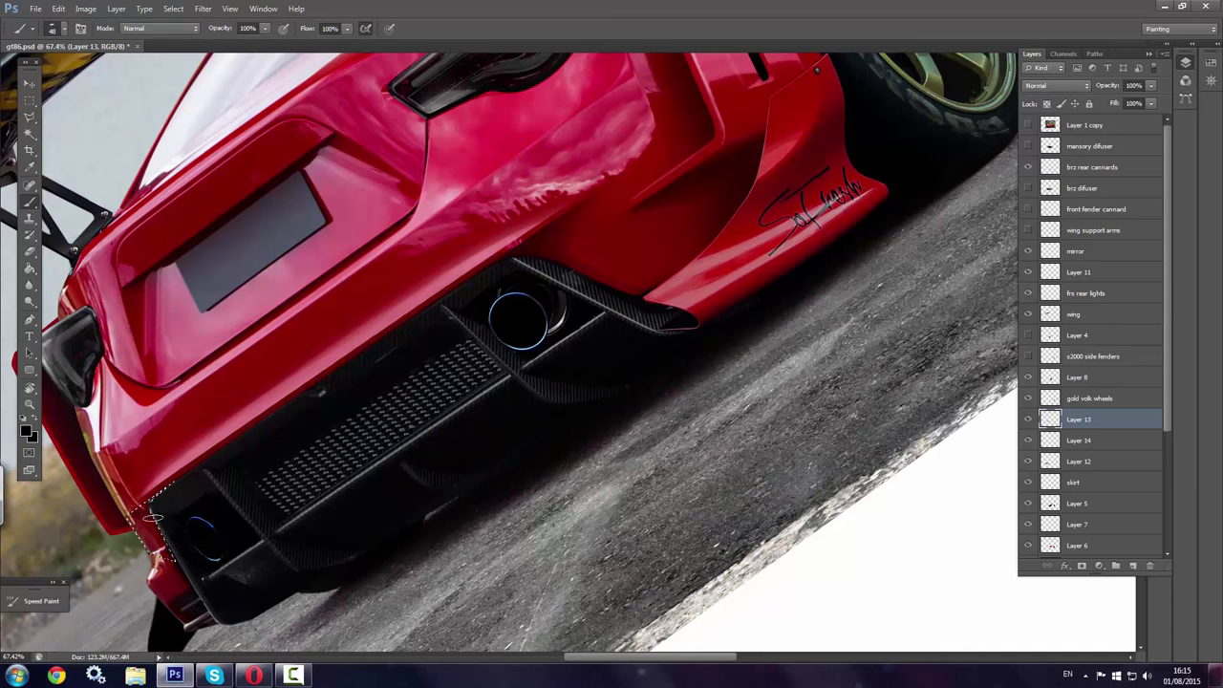
right_click(172, 492)
key("Escape")
key("shift+w")
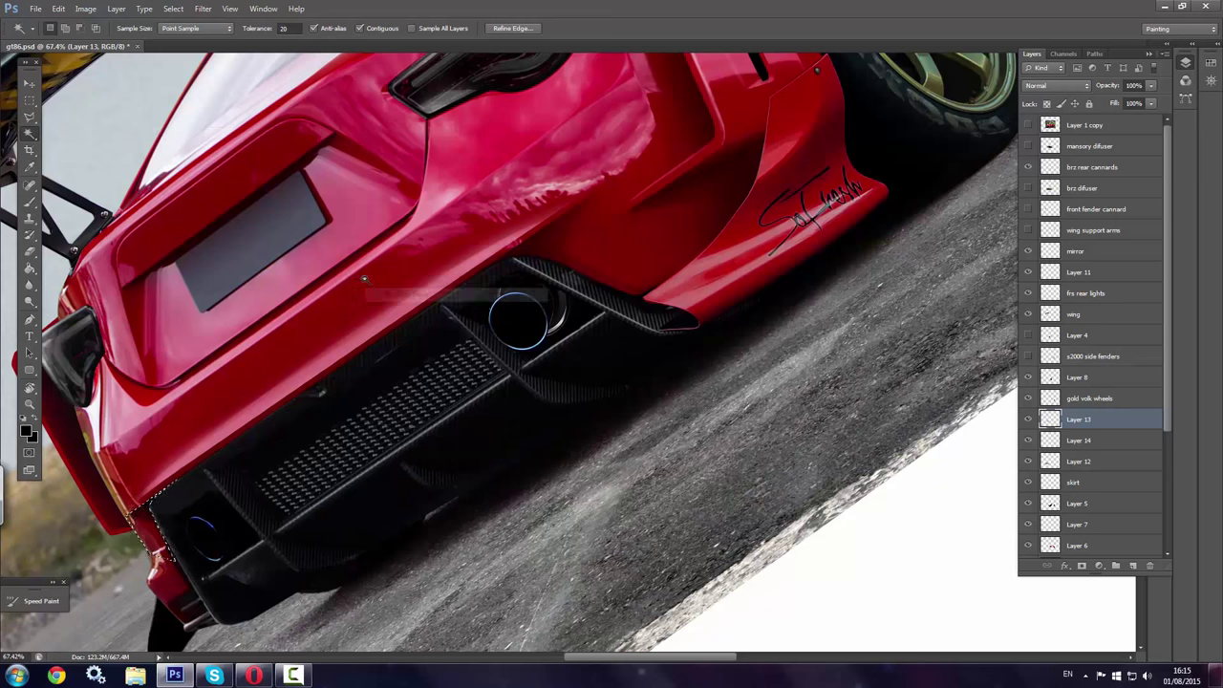
key("r")
left_click_drag(560, 316, 398, 145)
Merge the backdrop and ground layers into a single layer
scroll(427, 418, "down", 3)
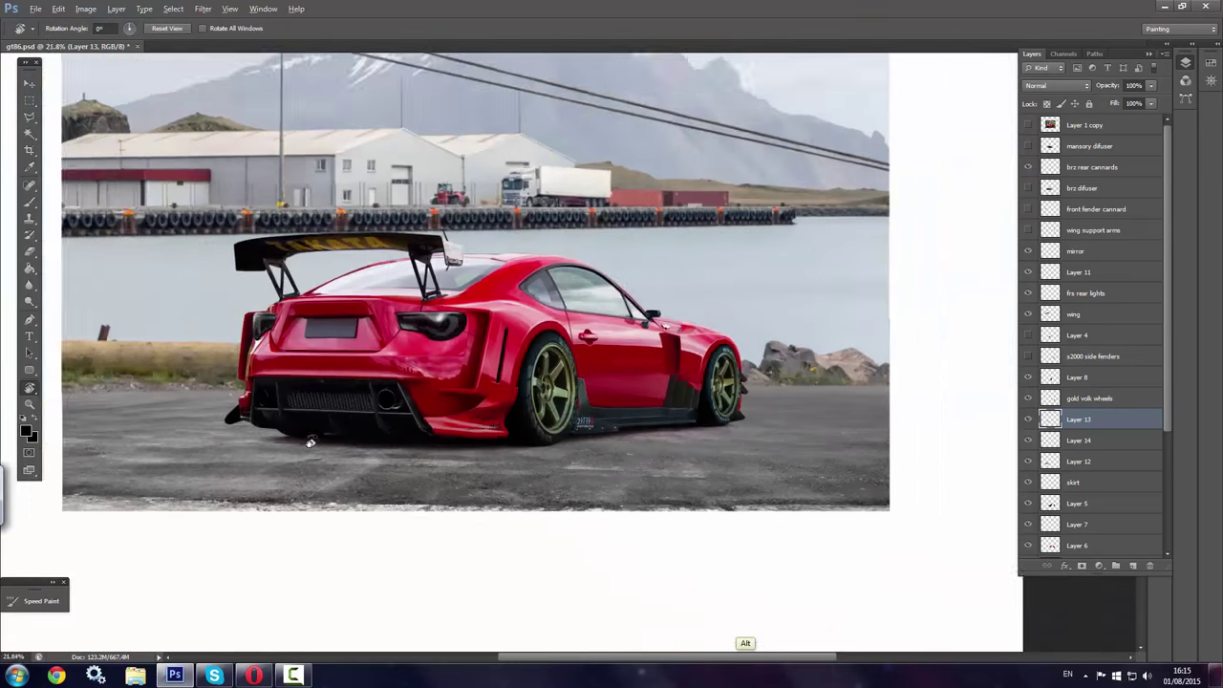
scroll(427, 417, "up", 2)
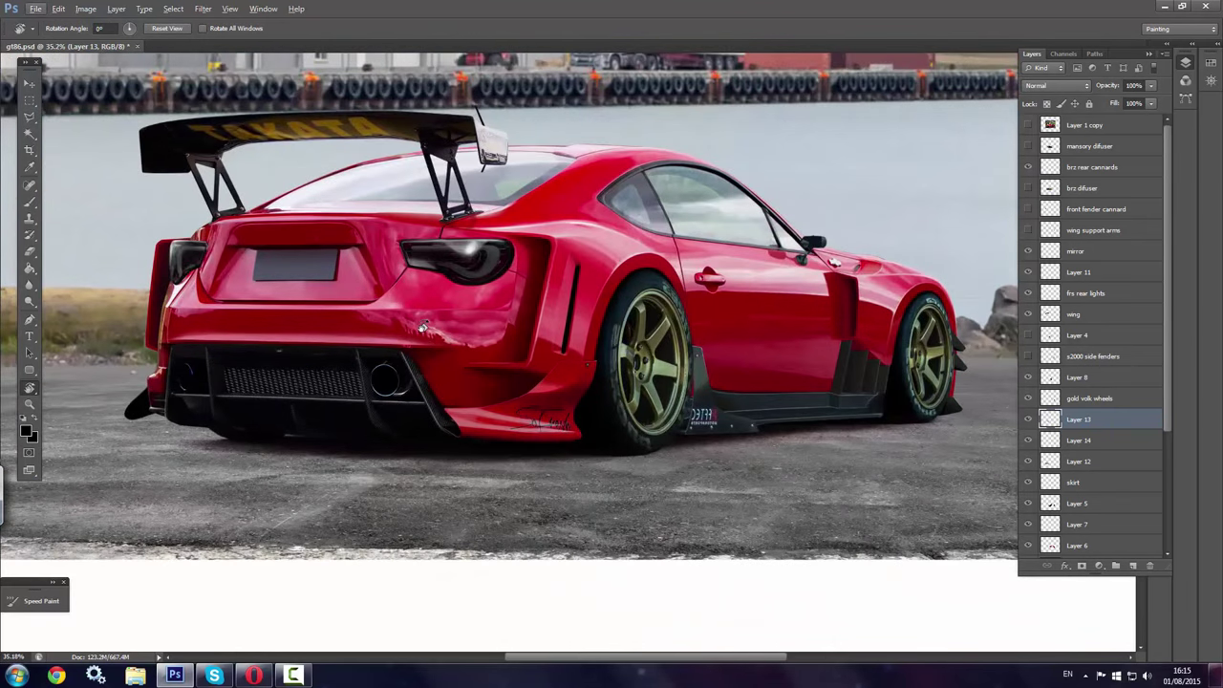
scroll(424, 327, "down", 2)
key("v")
scroll(1099, 382, "down", 3)
left_click(1080, 492)
left_click(1078, 513, "shift")
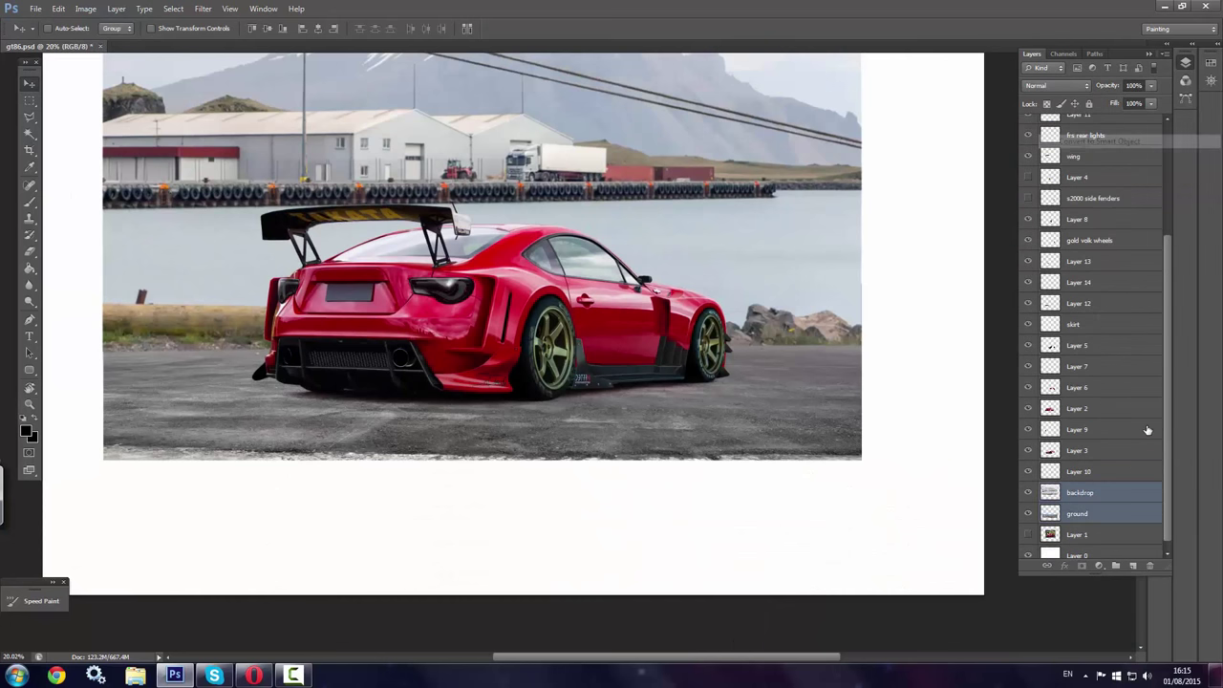
key("ctrl+e")
Lasso the sky and mountains, copy them to a new layer, and move it down about 88 px
key("l")
left_click(100, 212)
left_click(901, 198)
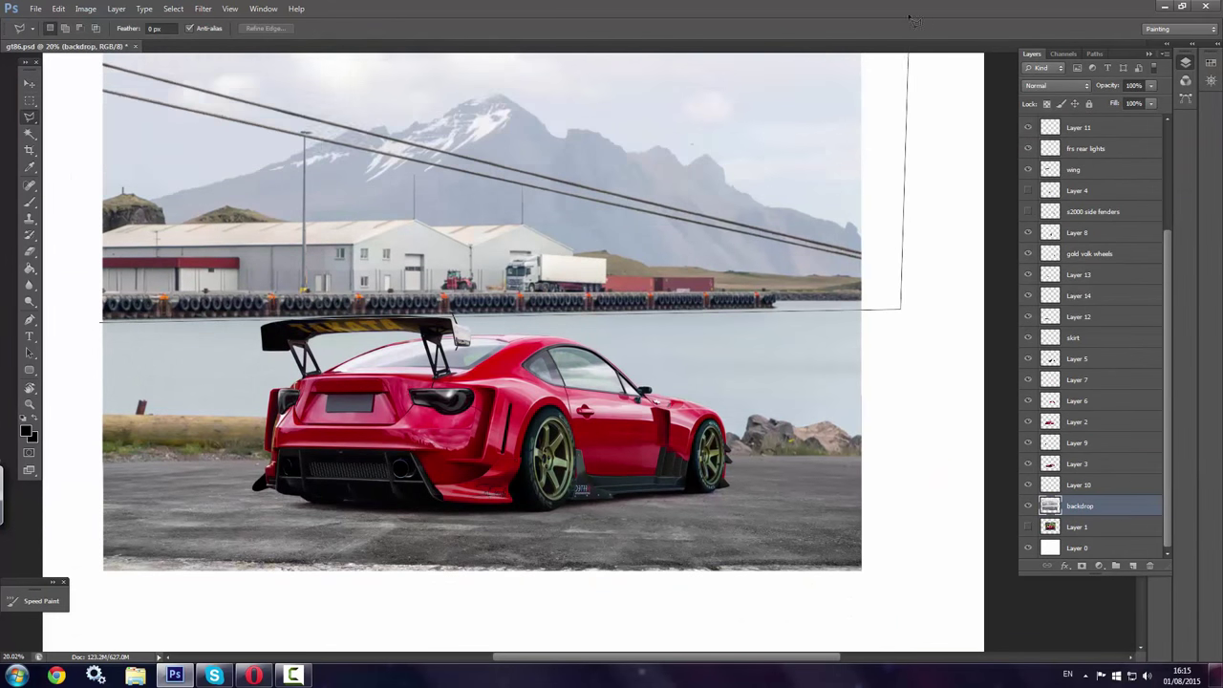
left_click(913, 19)
left_click(90, 91)
left_click(100, 433)
key("ctrl+j")
key("ctrl+t")
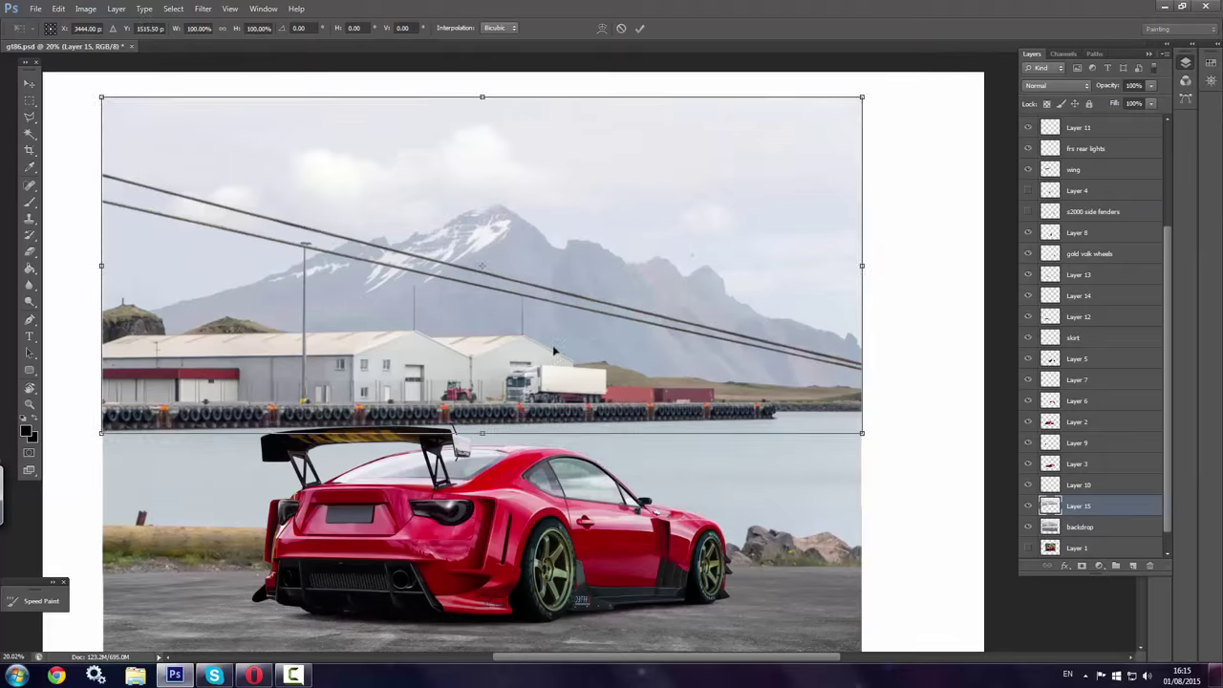
left_click_drag(554, 351, 556, 434)
key("Return")
Delete the original backdrop layer
scroll(336, 320, "down", 3)
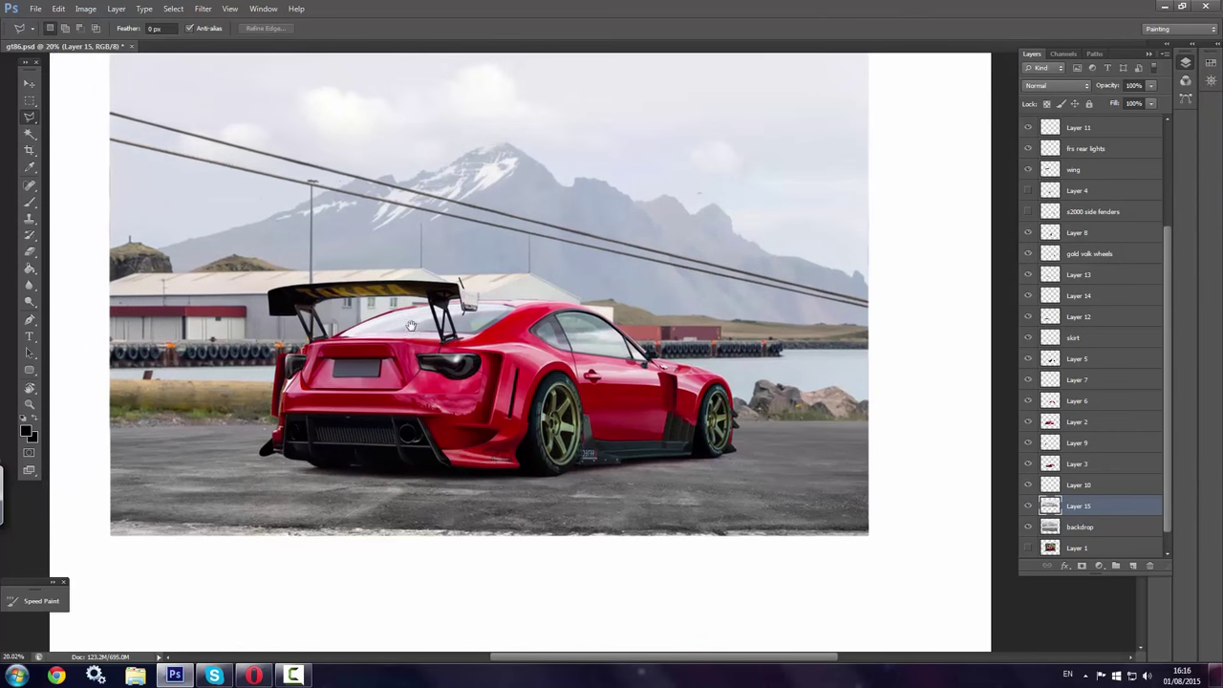
key("b")
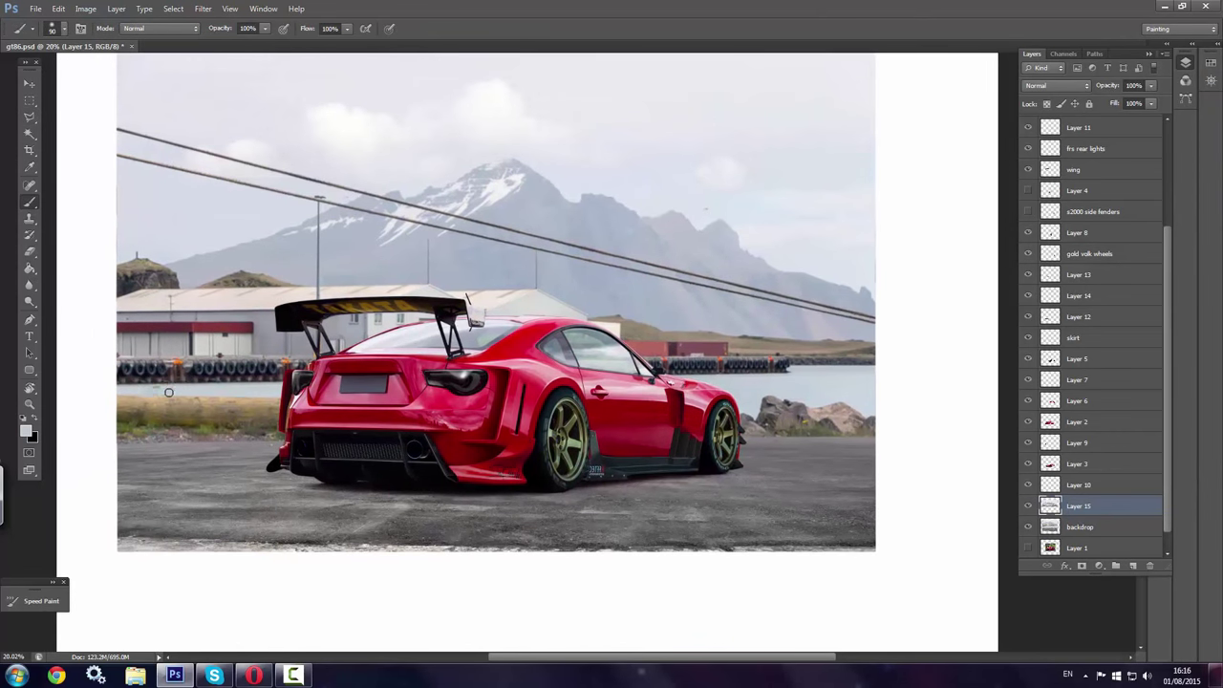
right_click(1099, 521)
left_click(1074, 150)
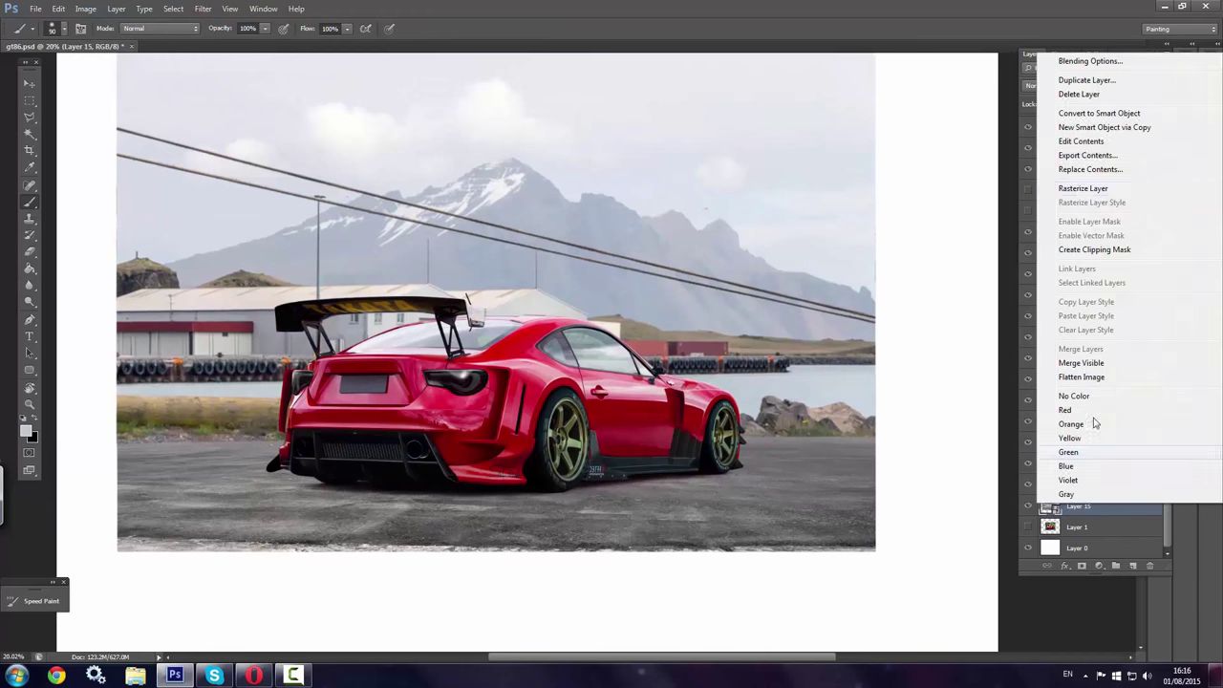
right_click(1093, 507)
Darken the backdrop with Levels: output white 227, midtones 0.81
left_click(86, 9)
left_click(245, 44)
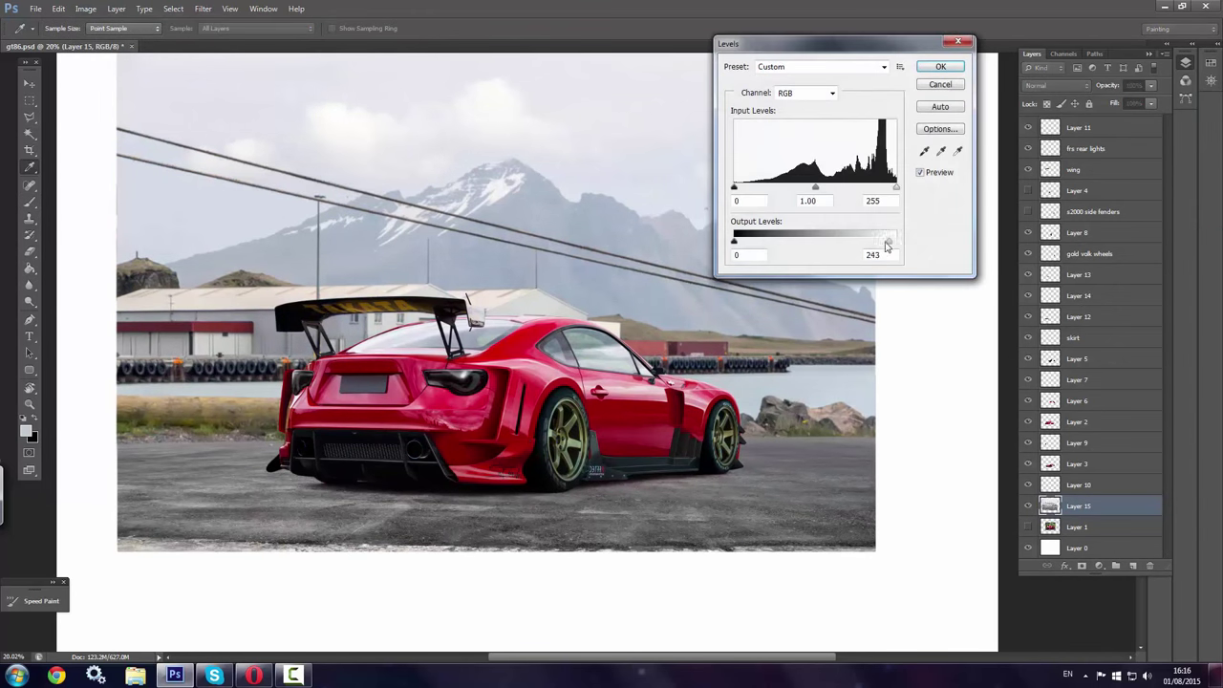
left_click_drag(897, 241, 878, 240)
left_click_drag(815, 187, 828, 191)
left_click(941, 67)
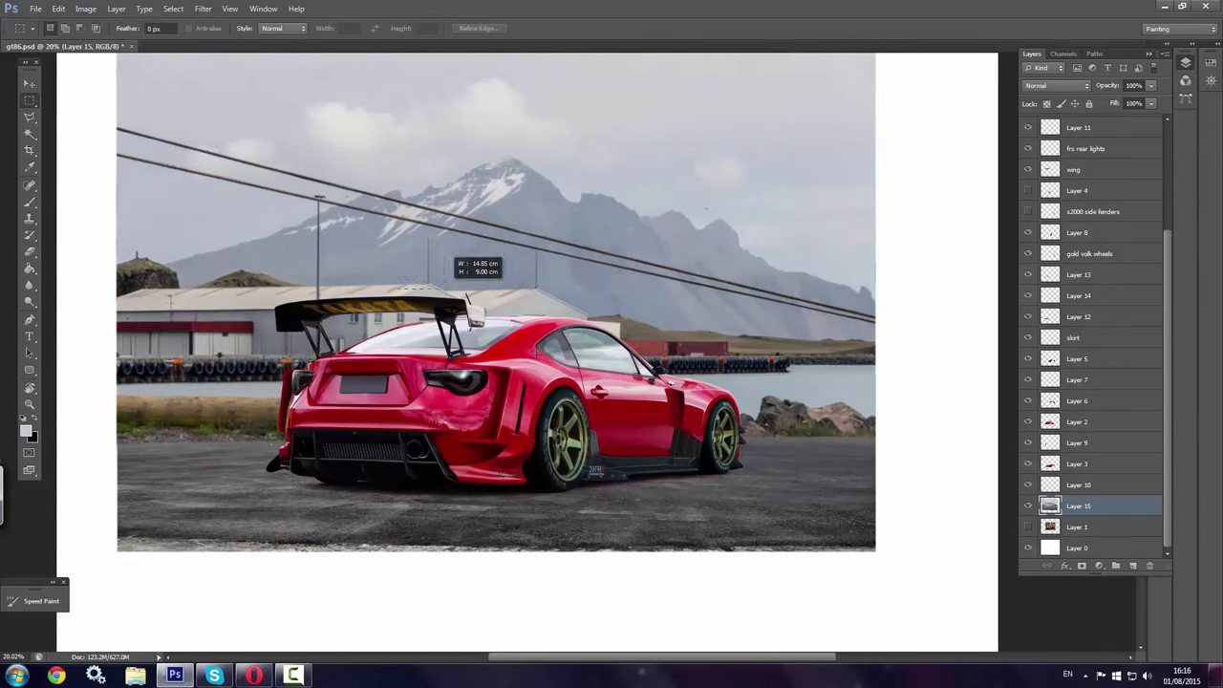
Add a new empty Layer 16
key("ctrl+shift+n")
key("Return")
right_click(382, 377)
left_click_drag(510, 478, 511, 506)
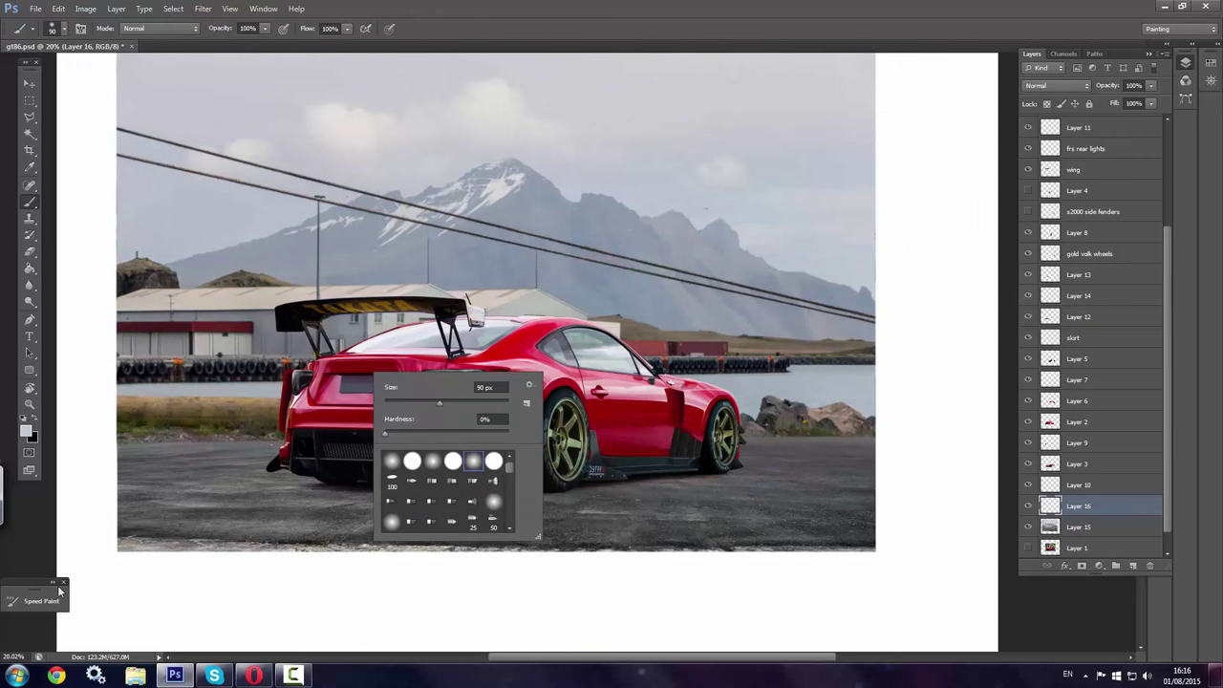
Load the Speed Paint smoke brush and paint white haze around the car's rear and rocks
left_click(41, 601)
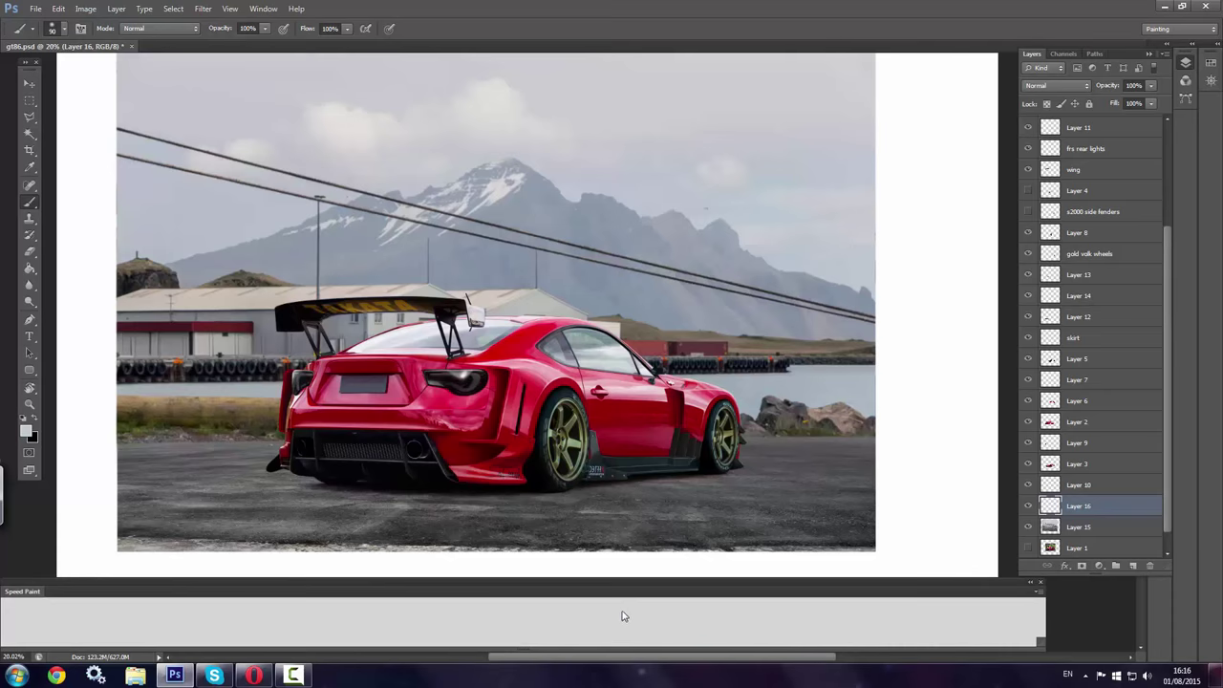
left_click(297, 607)
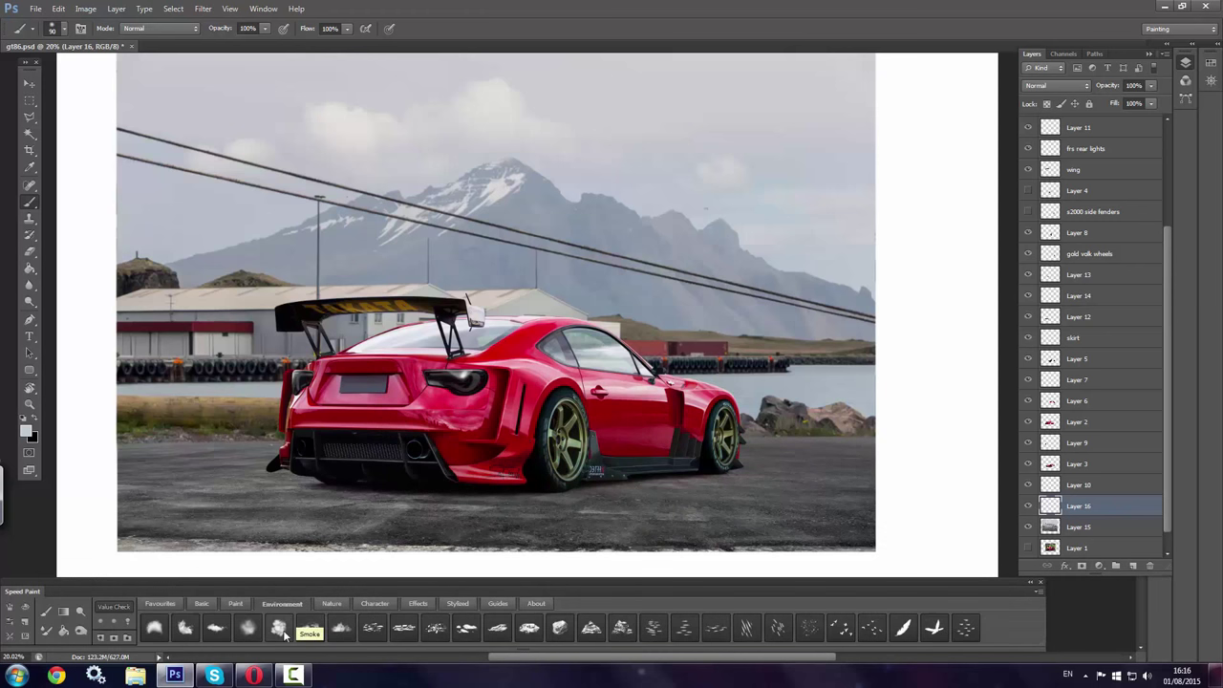
left_click(250, 627)
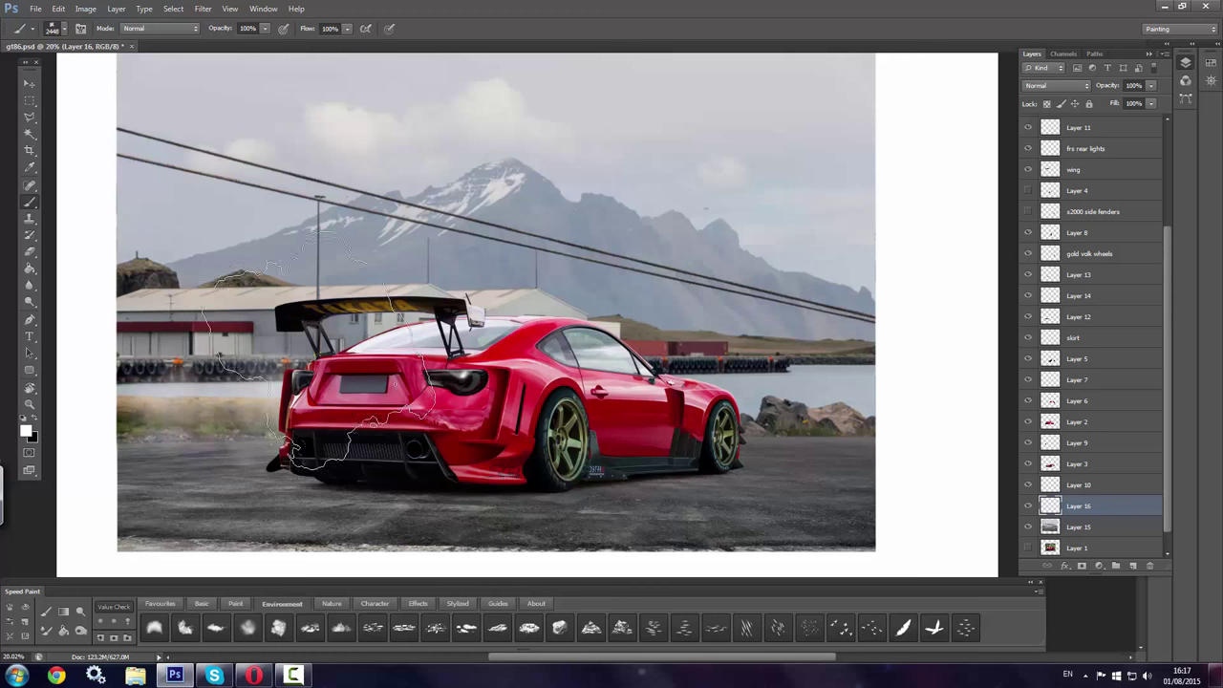
left_click_drag(189, 341, 335, 325)
left_click_drag(717, 472, 565, 413)
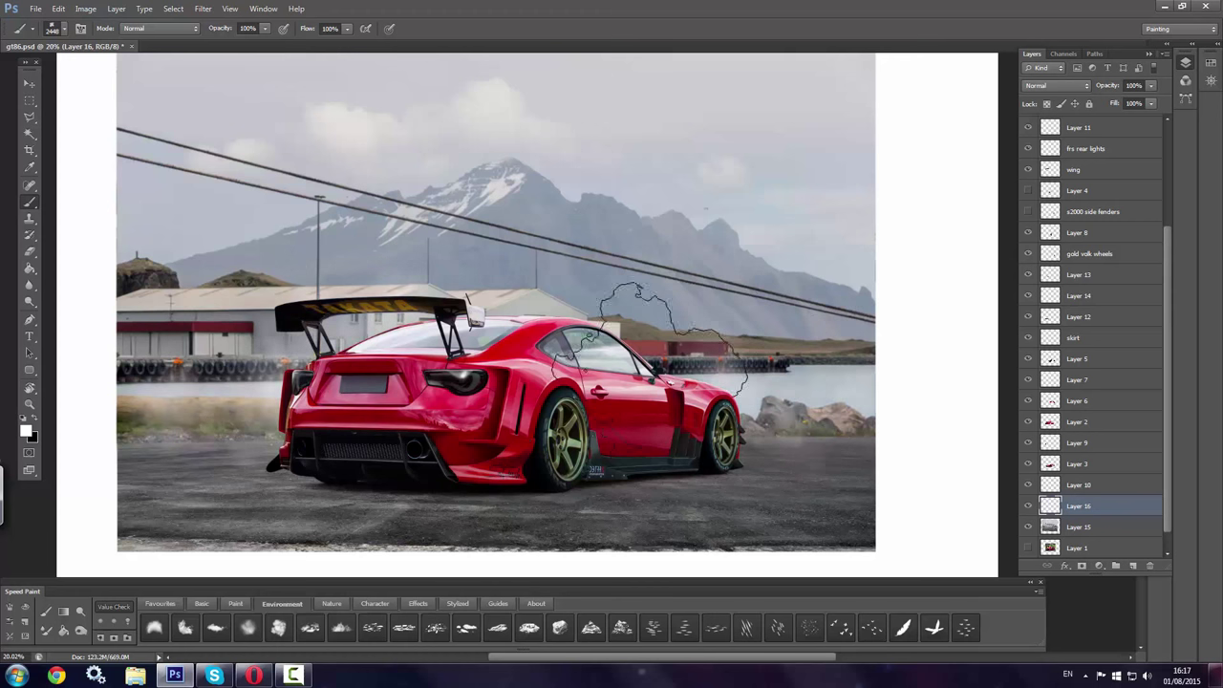
Move the selection outline toward the car's front wheel and pick Layer 9 in the stack
left_click_drag(822, 320, 613, 409)
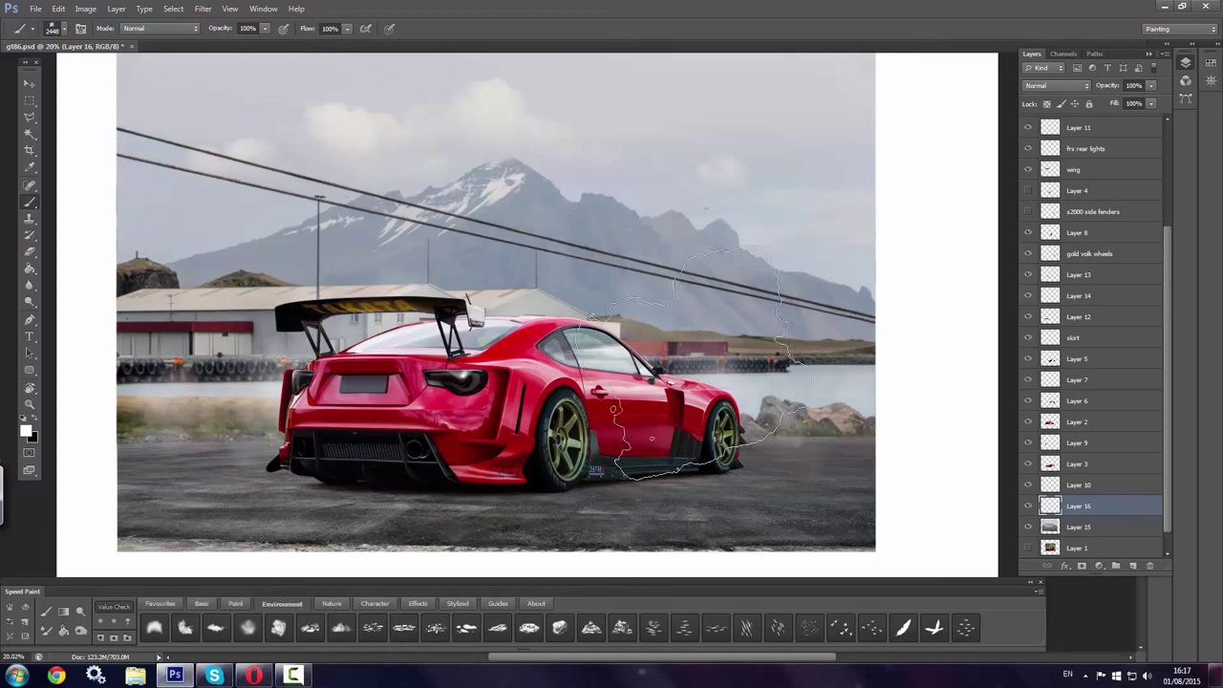
left_click_drag(531, 382, 731, 382)
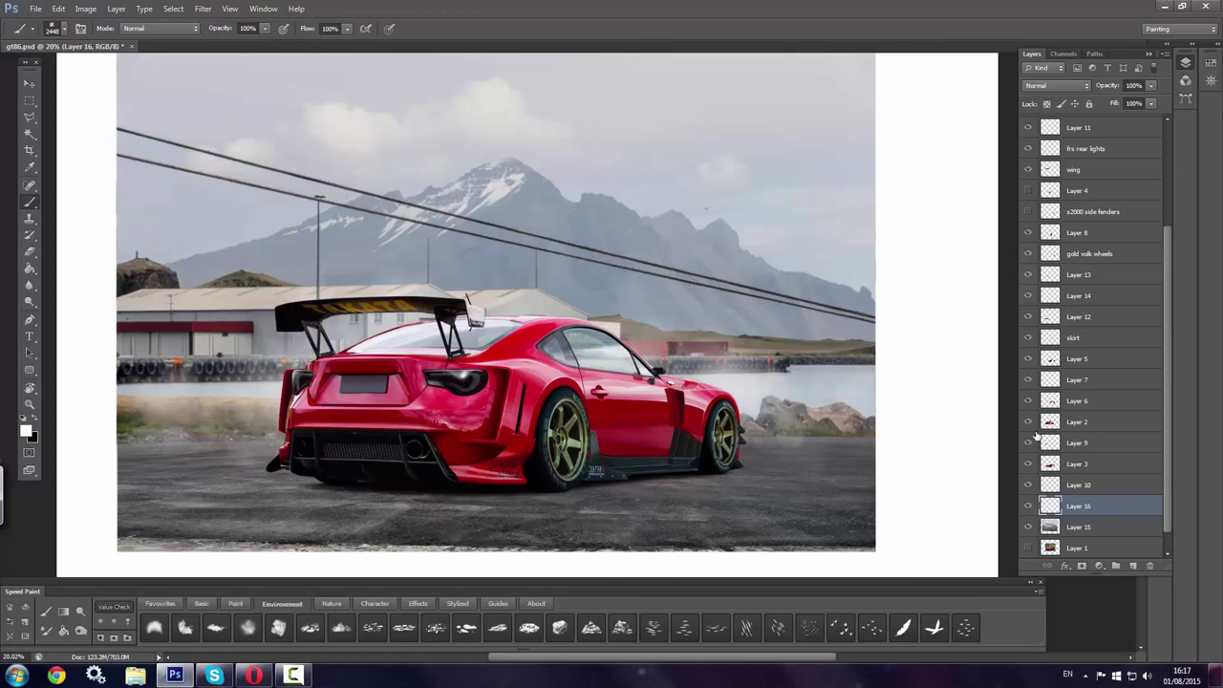
left_click(1109, 443)
scroll(1118, 287, "up", 3)
Merge the car part layers into one, then test and cancel a red hue shift
left_click(1119, 134, "shift")
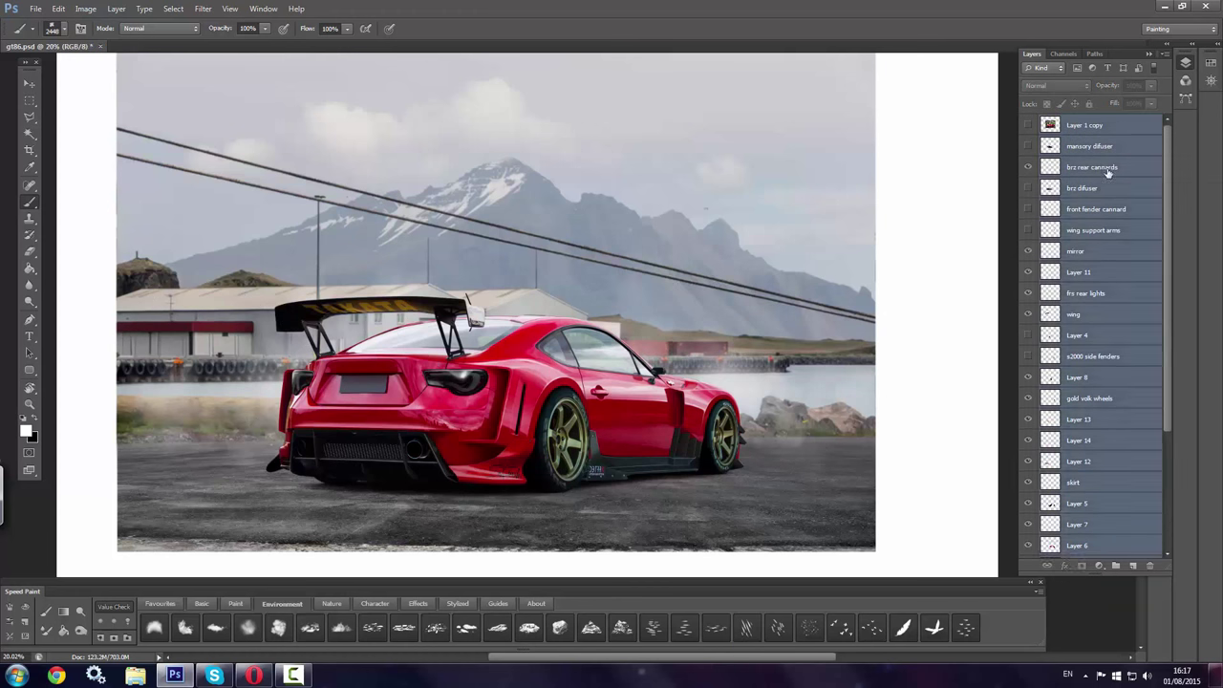
right_click(1109, 196)
left_click(1080, 423)
left_click(89, 12)
left_click(278, 129)
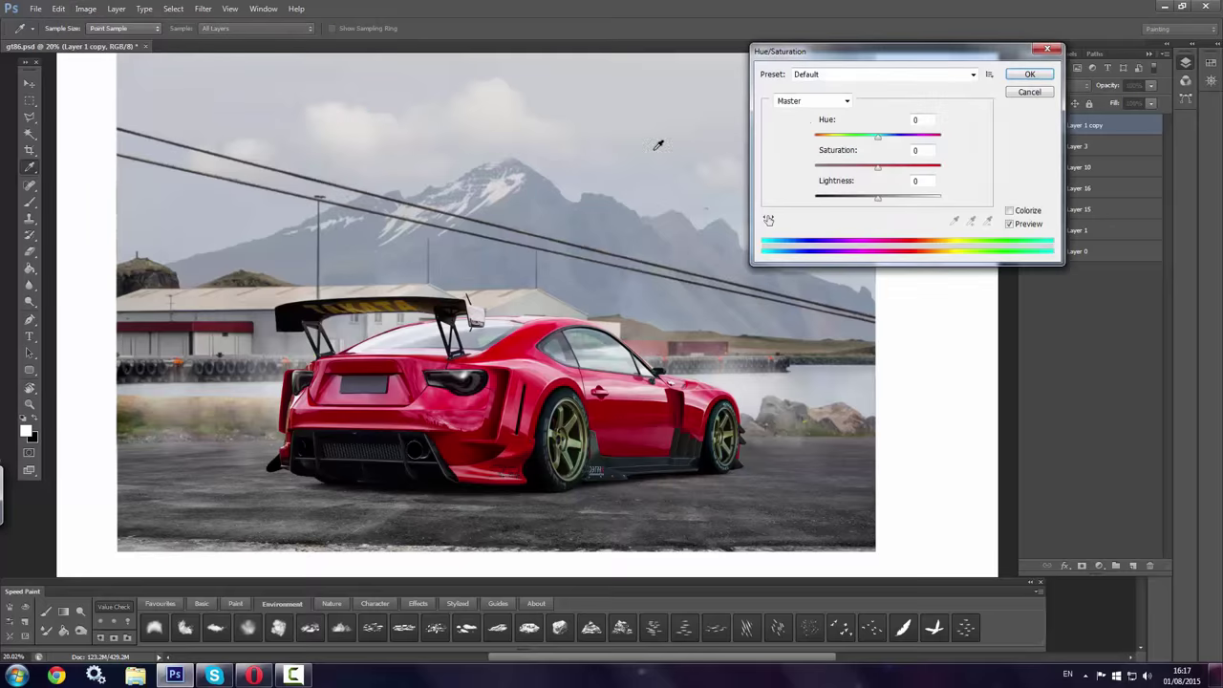
left_click(812, 101)
left_click(794, 117)
mouse_move(877, 135)
left_mouse_down()
mouse_move(935, 136)
mouse_move(826, 137)
left_mouse_up()
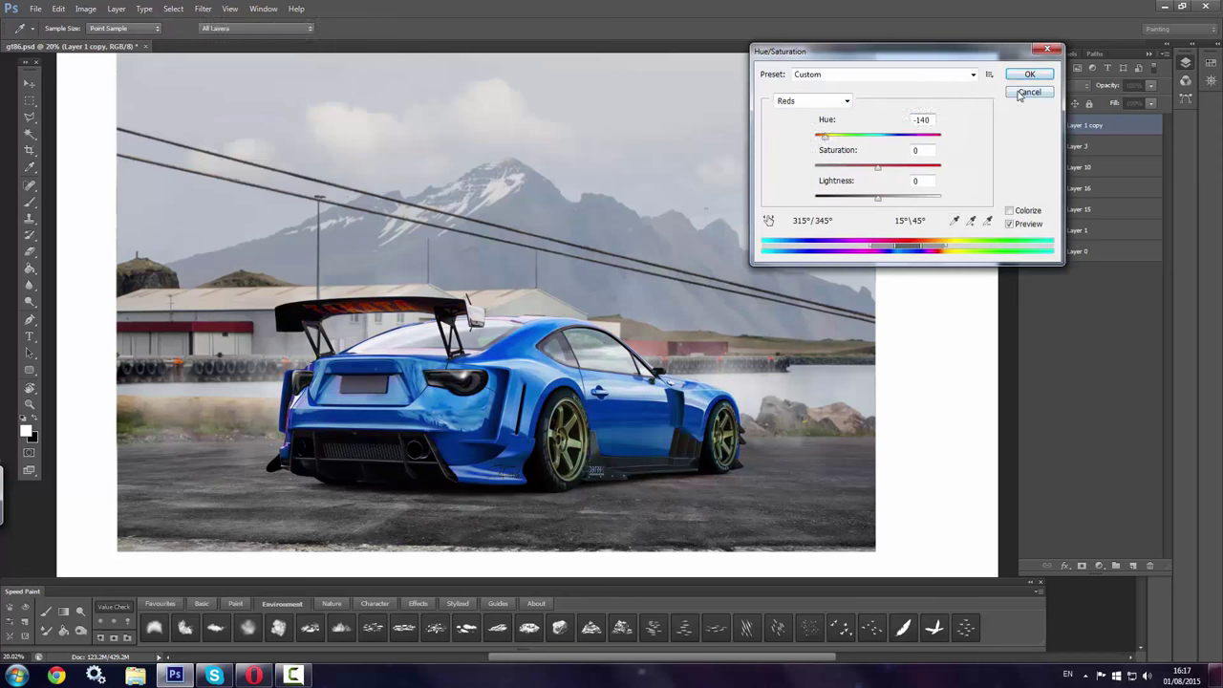
left_click(1020, 93)
Open yaris.psd from the CHOPS/Z 2013 folder and drag the HUGO SILVA logo beside the car
right_click(284, 351)
key("z")
left_click_drag(287, 551, 383, 550)
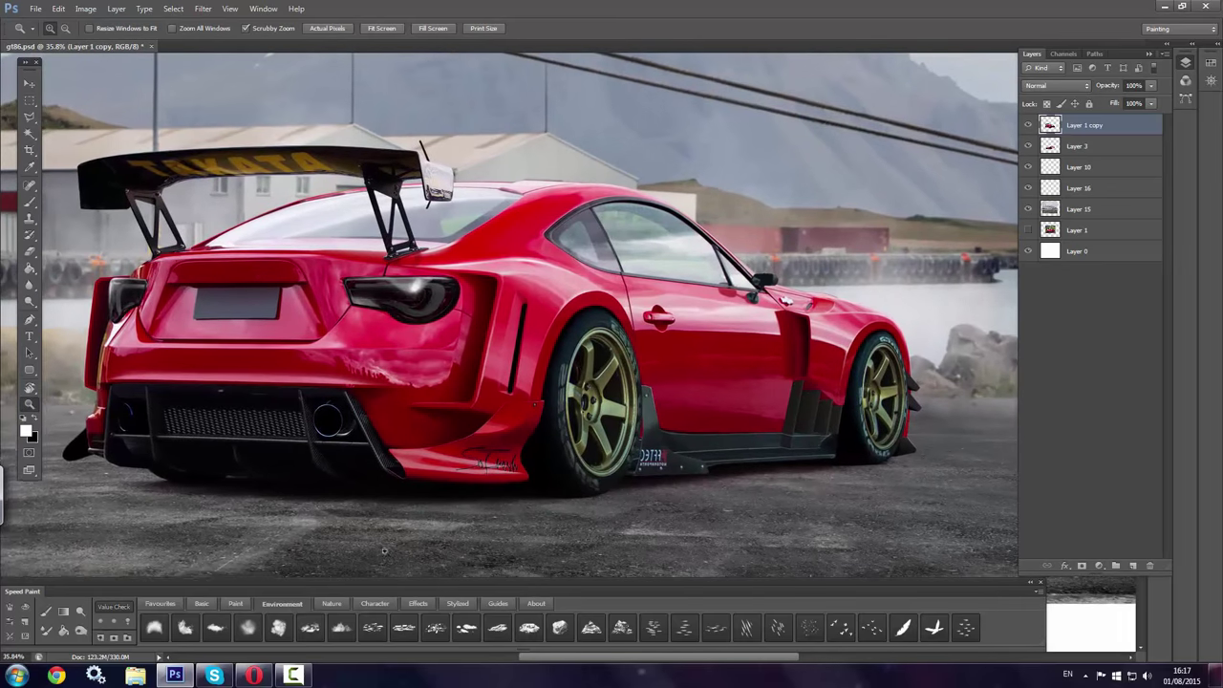
left_click(15, 676)
left_click(204, 418)
double_click(525, 233)
double_click(449, 230)
double_click(517, 234)
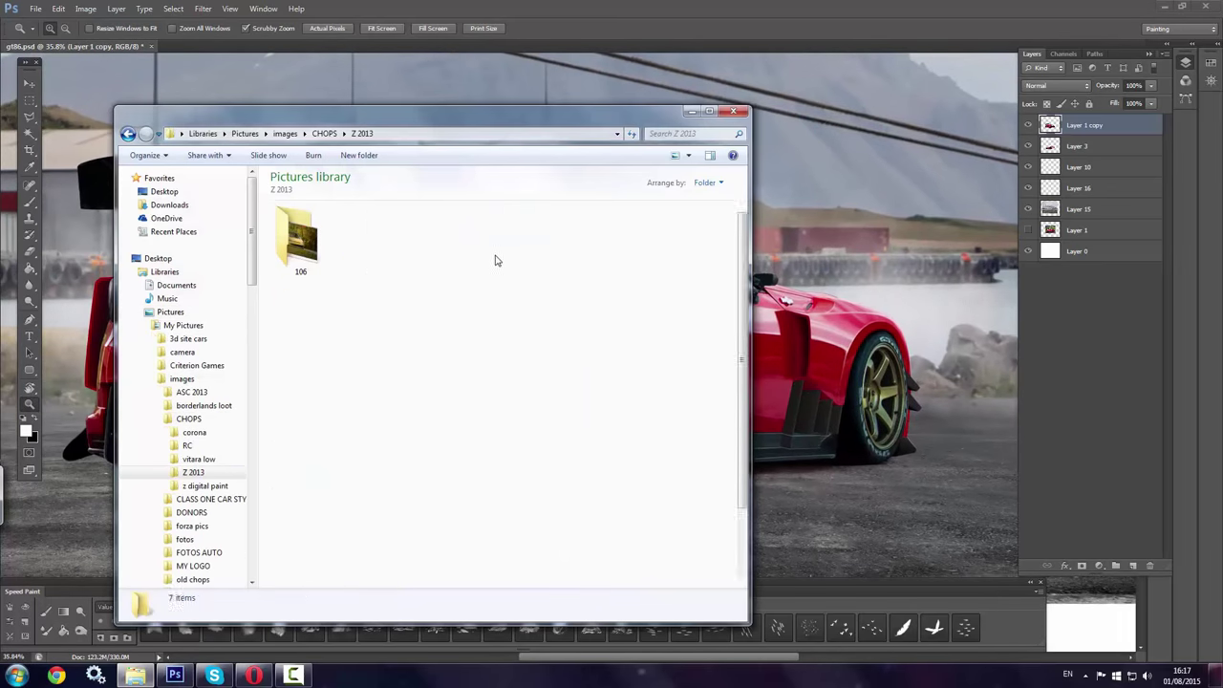
double_click(380, 546)
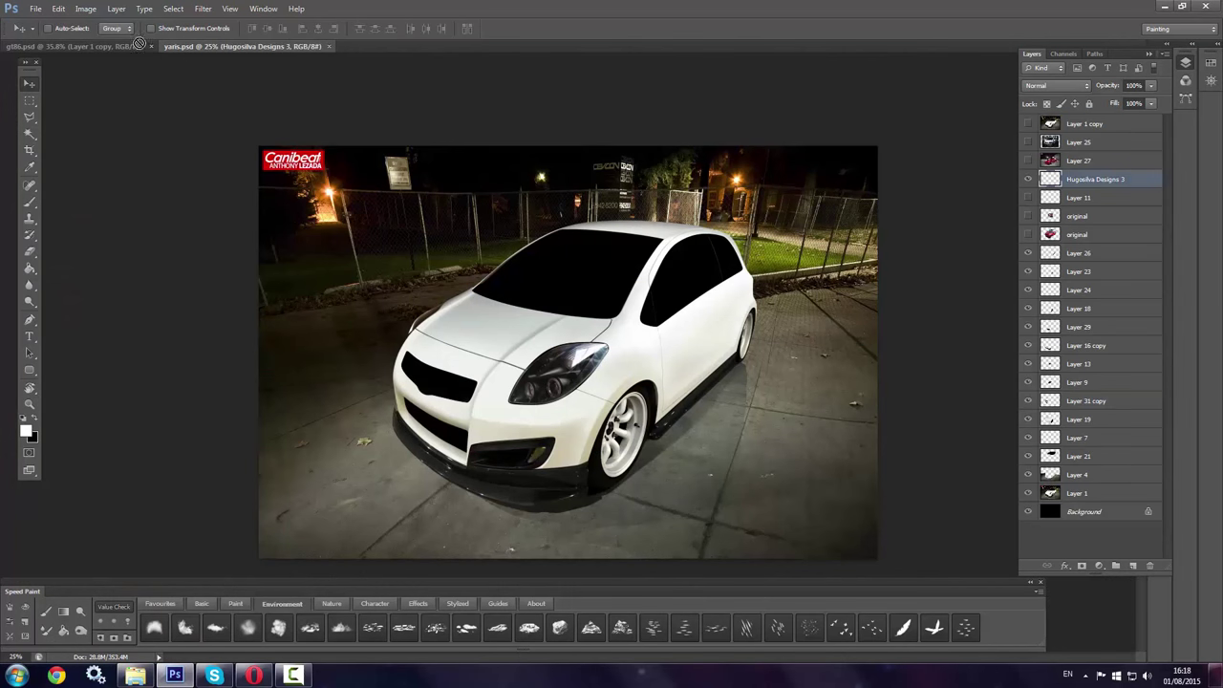
left_click_drag(138, 44, 715, 361)
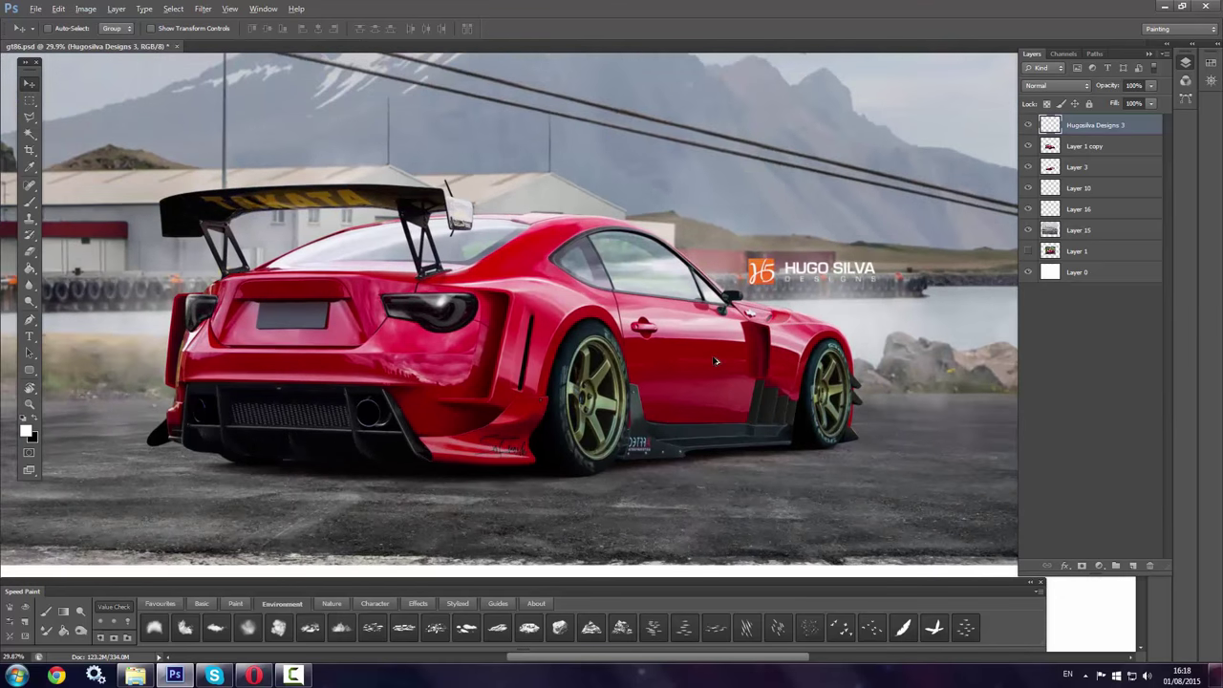
Duplicate the car layer, flip it vertically, and move it beneath the original as a reflection
scroll(745, 352, "down", 2)
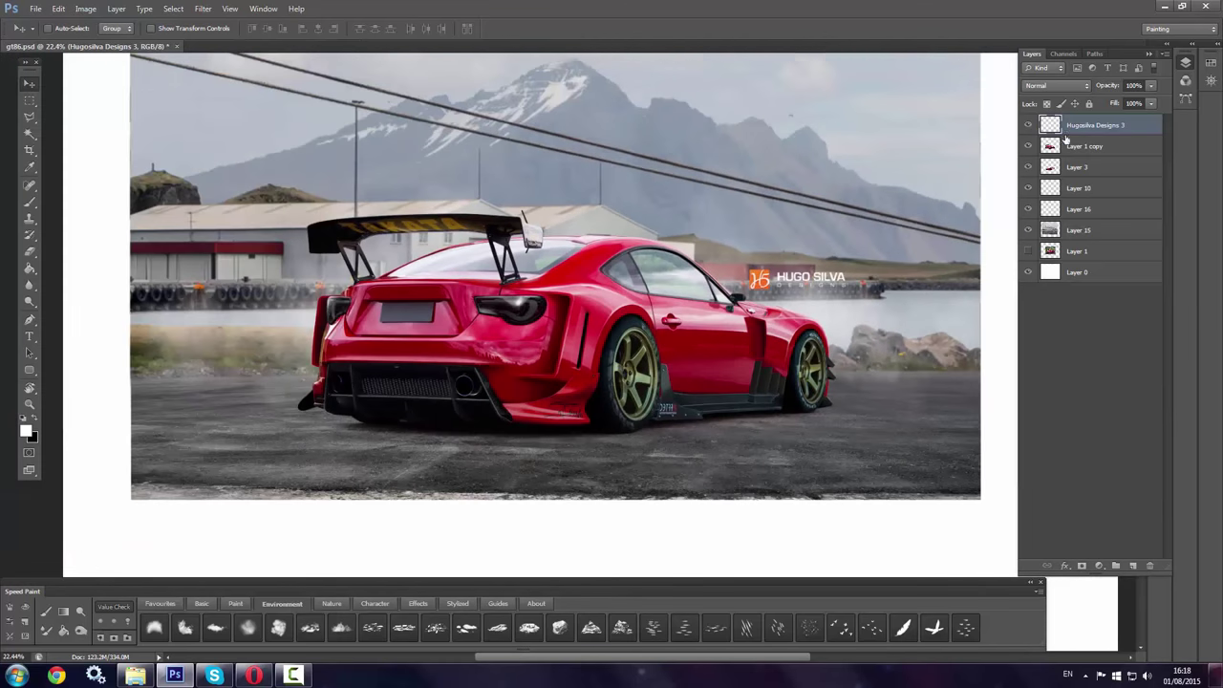
left_click_drag(1065, 140, 1091, 153)
right_click(532, 222)
left_click(573, 251)
key("Return")
right_click(671, 274)
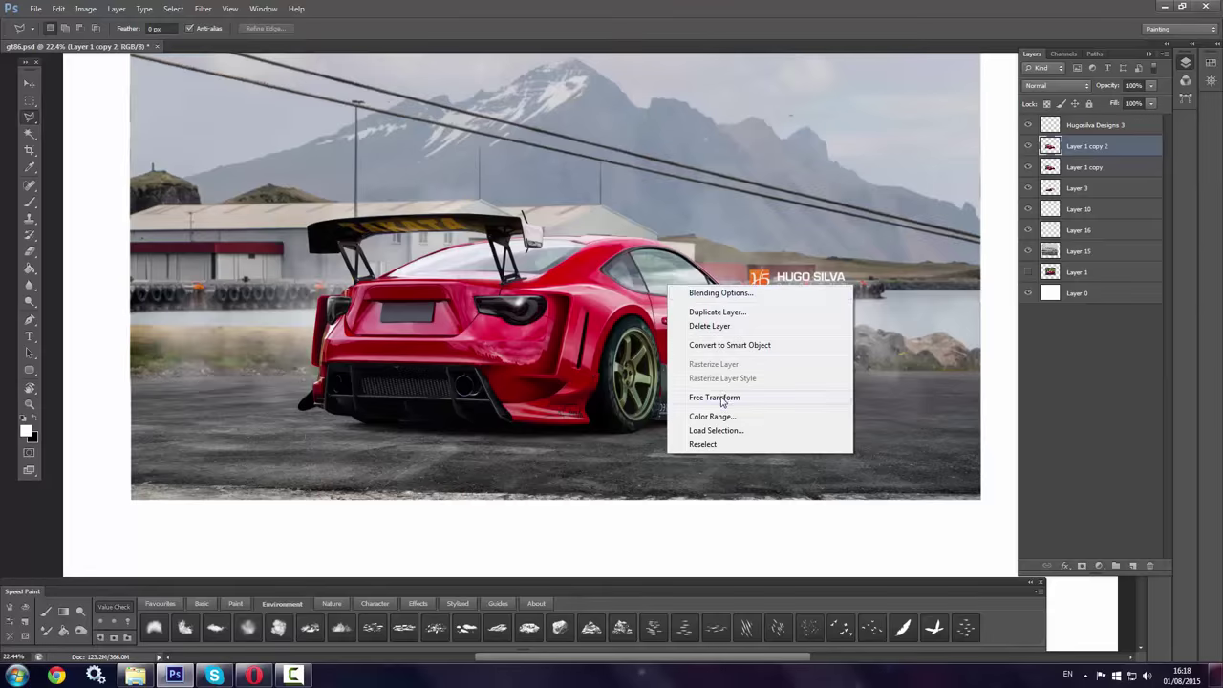
left_click(696, 393)
left_click_drag(570, 212, 729, 442)
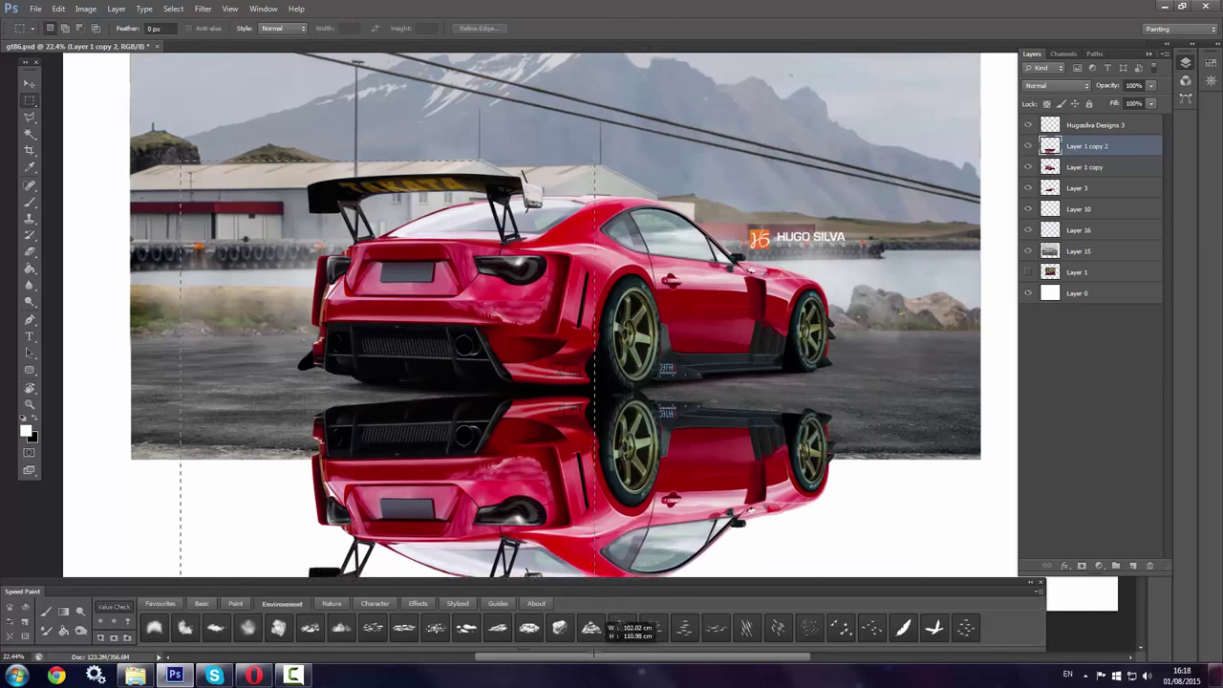
Warp the reflection's right corner up under the car and move it below Layer 16
scroll(729, 443, "down", 1)
left_click_drag(315, 535, 259, 448)
scroll(240, 481, "down", 2)
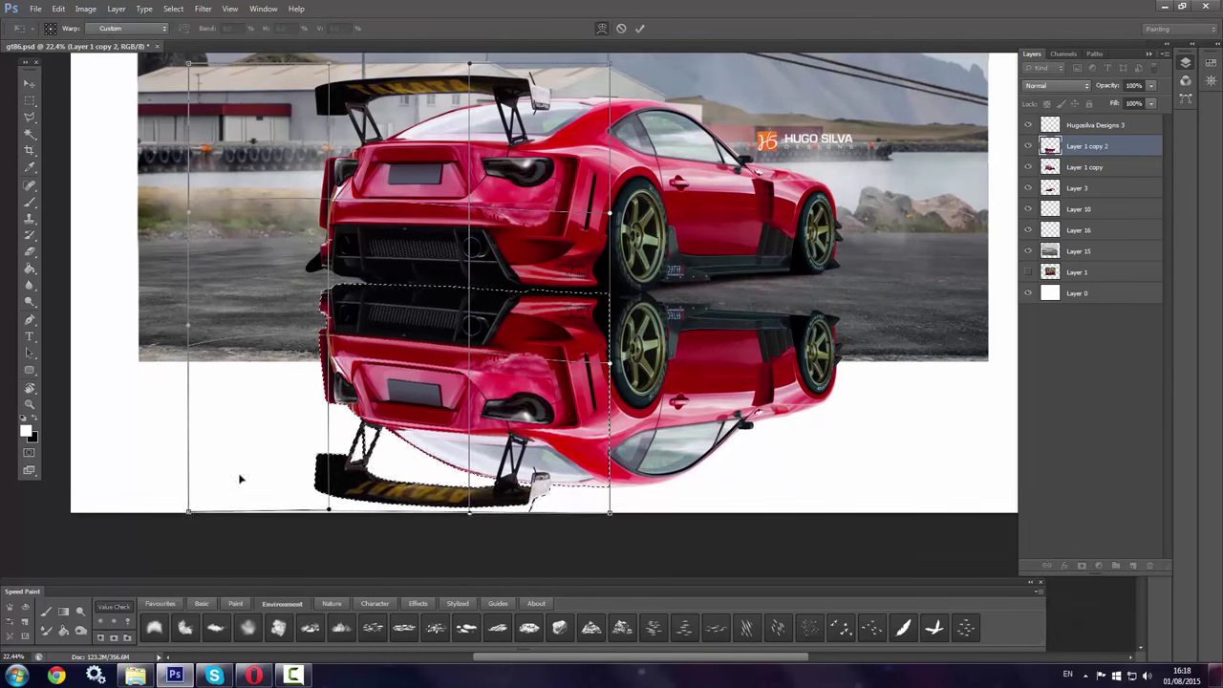
left_click_drag(186, 519, 191, 460)
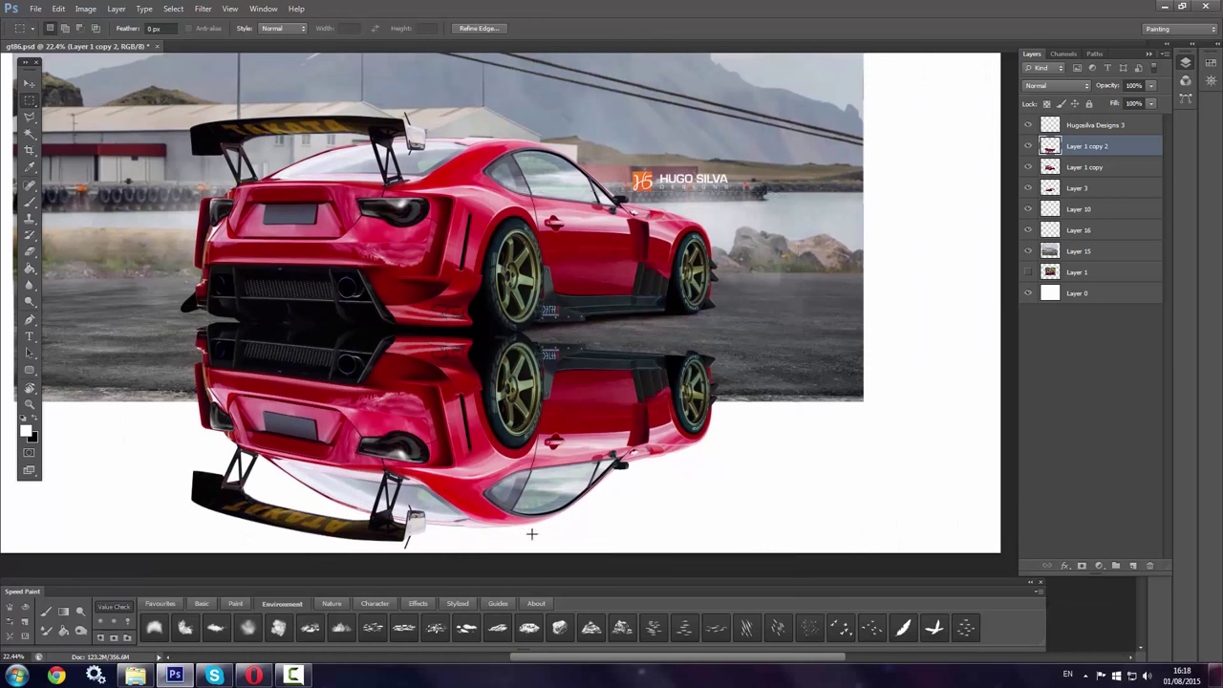
key("ctrl+t")
right_click(716, 363)
left_click(755, 462)
left_click_drag(799, 547, 799, 515)
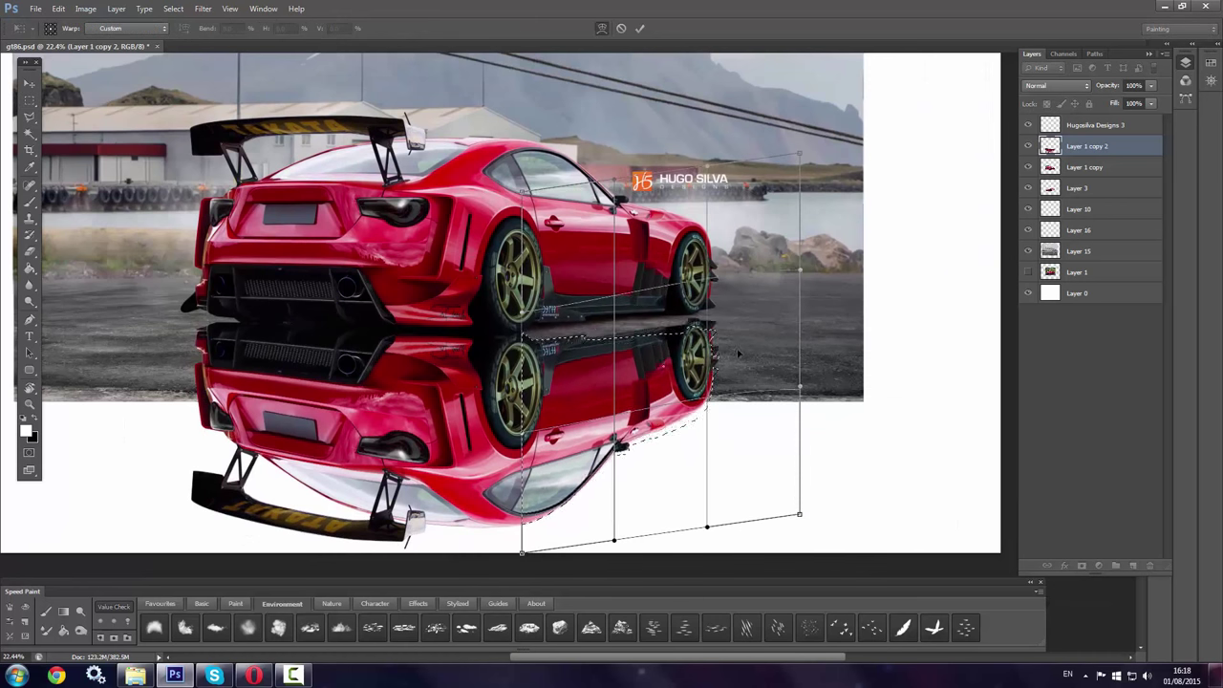
key("Return")
key("ctrl+d")
left_click_drag(1087, 239, 1087, 241)
Set a much smaller brush size
right_click(373, 315)
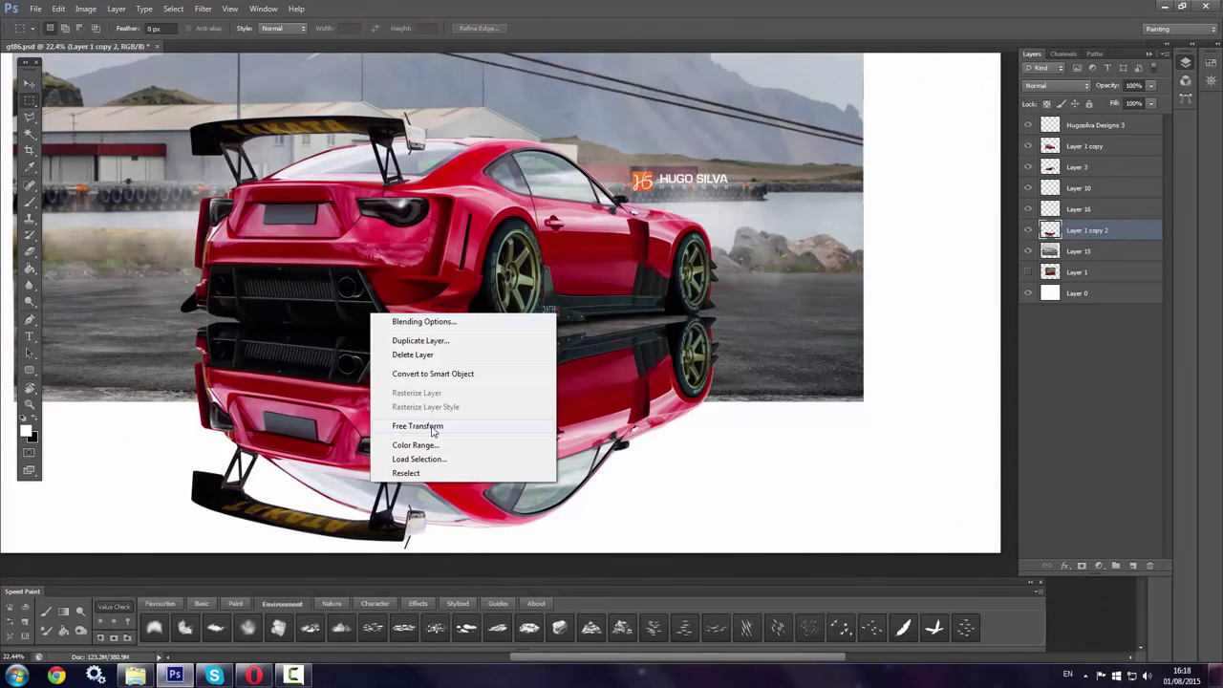
key("Escape")
right_click(605, 326)
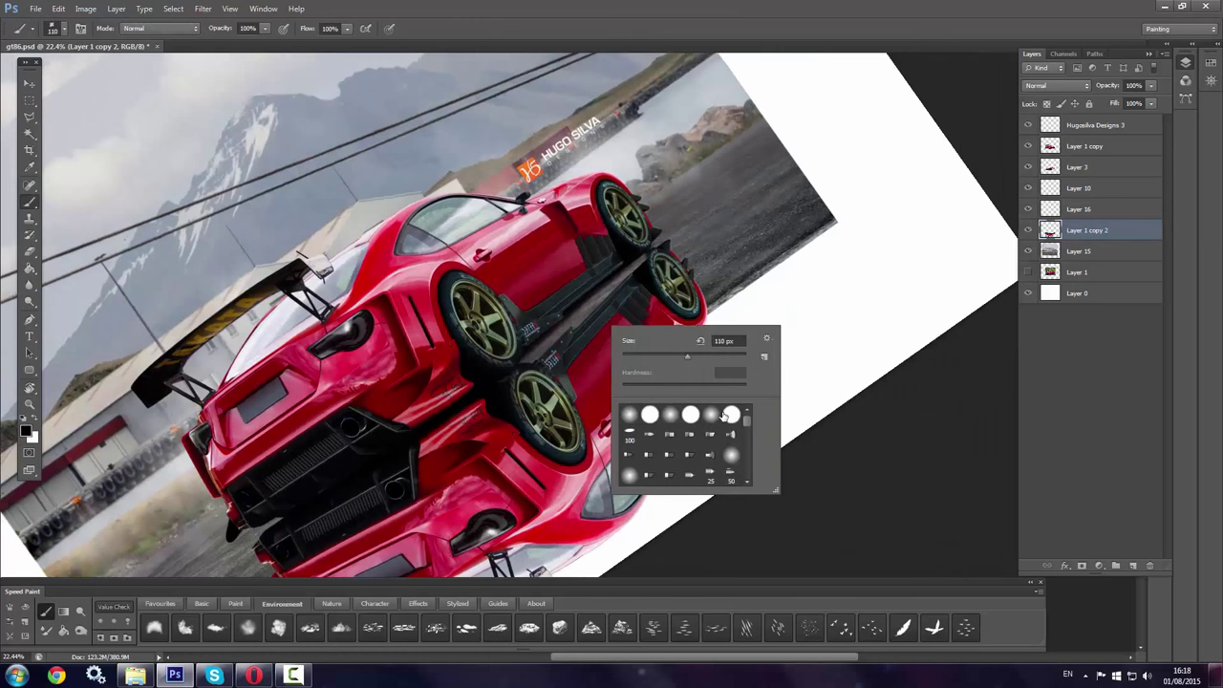
double_click(682, 425)
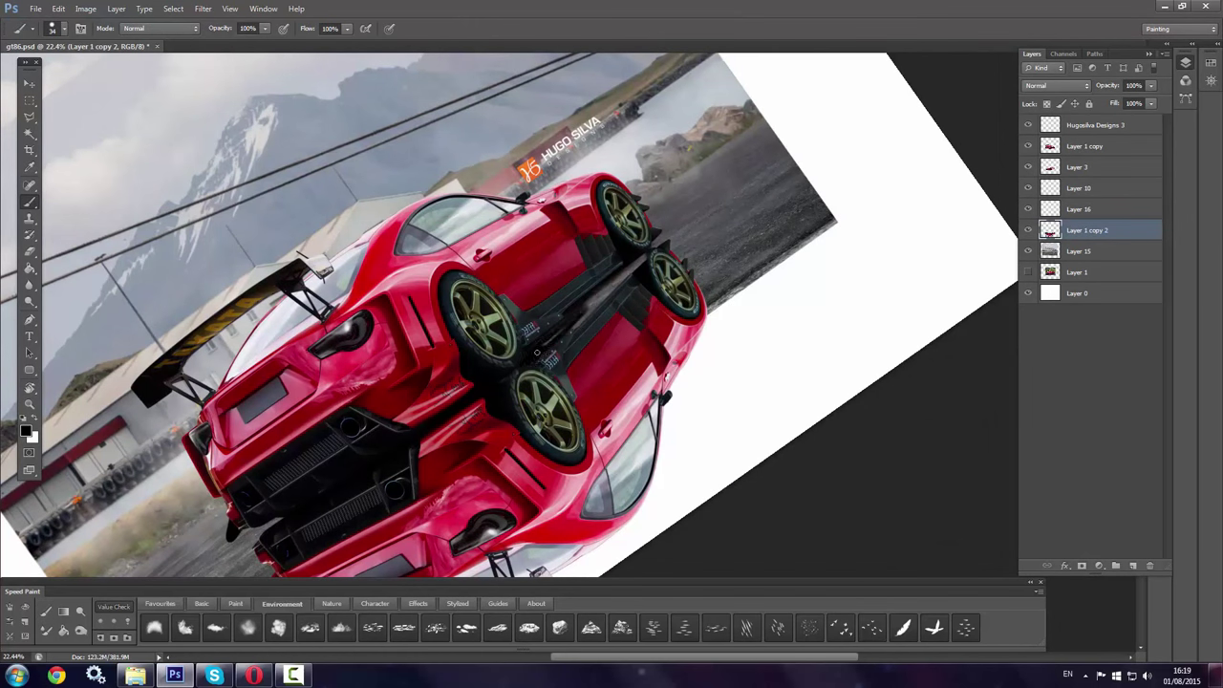
key("Escape")
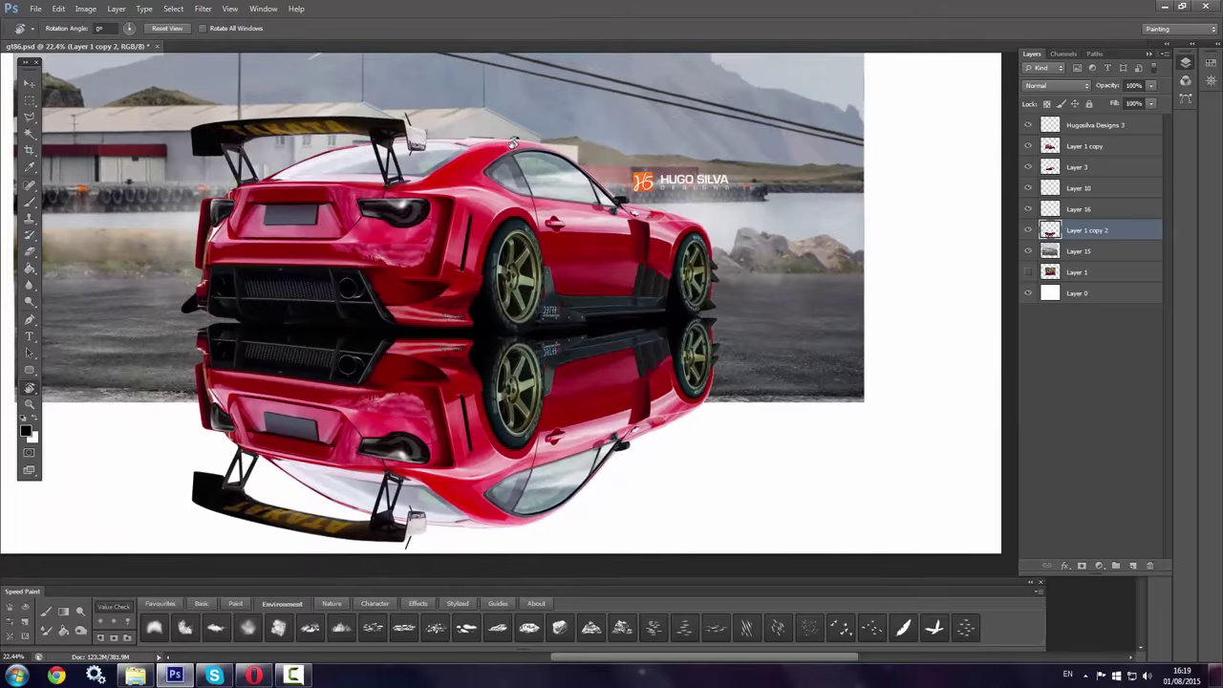
Marquee the top half of the scene and copy it onto new Layer 17
key("ctrl+0")
key("m")
left_click_drag(259, 106, 937, 430)
right_click(764, 323)
left_click(809, 422)
key("ctrl+t")
right_click(721, 273)
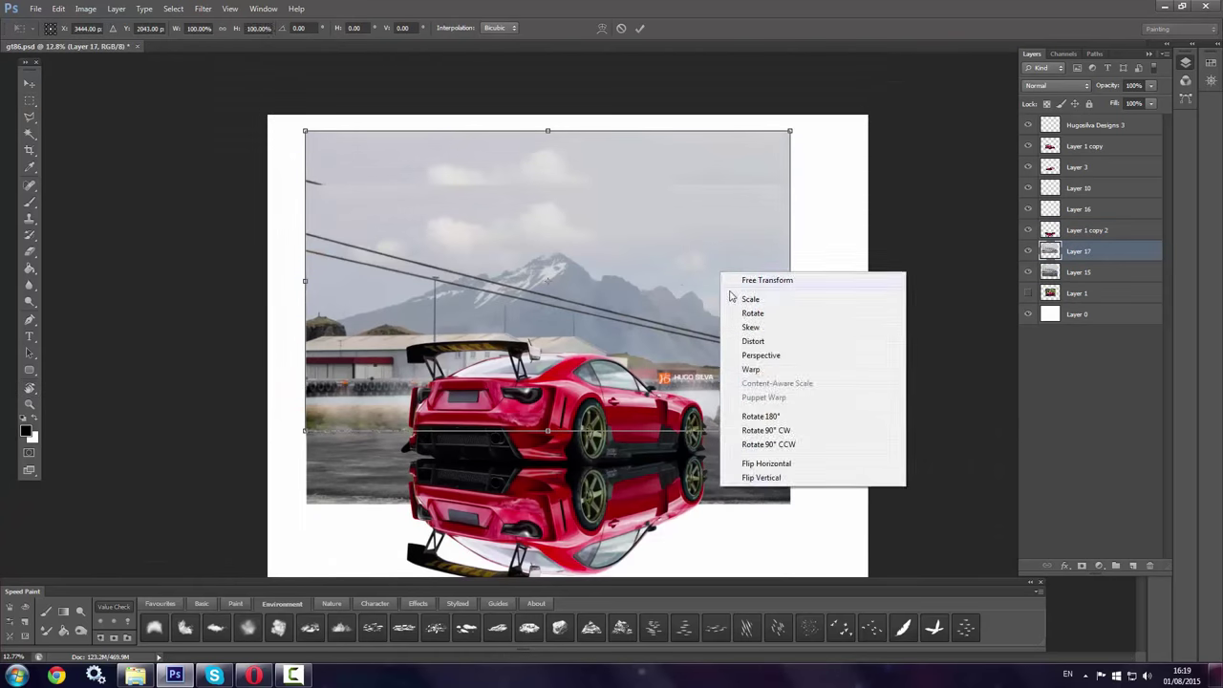
Flip the copied scene upside down below the car and merge the two reflection layers
left_click(756, 475)
left_click_drag(669, 239, 794, 424)
key("Return")
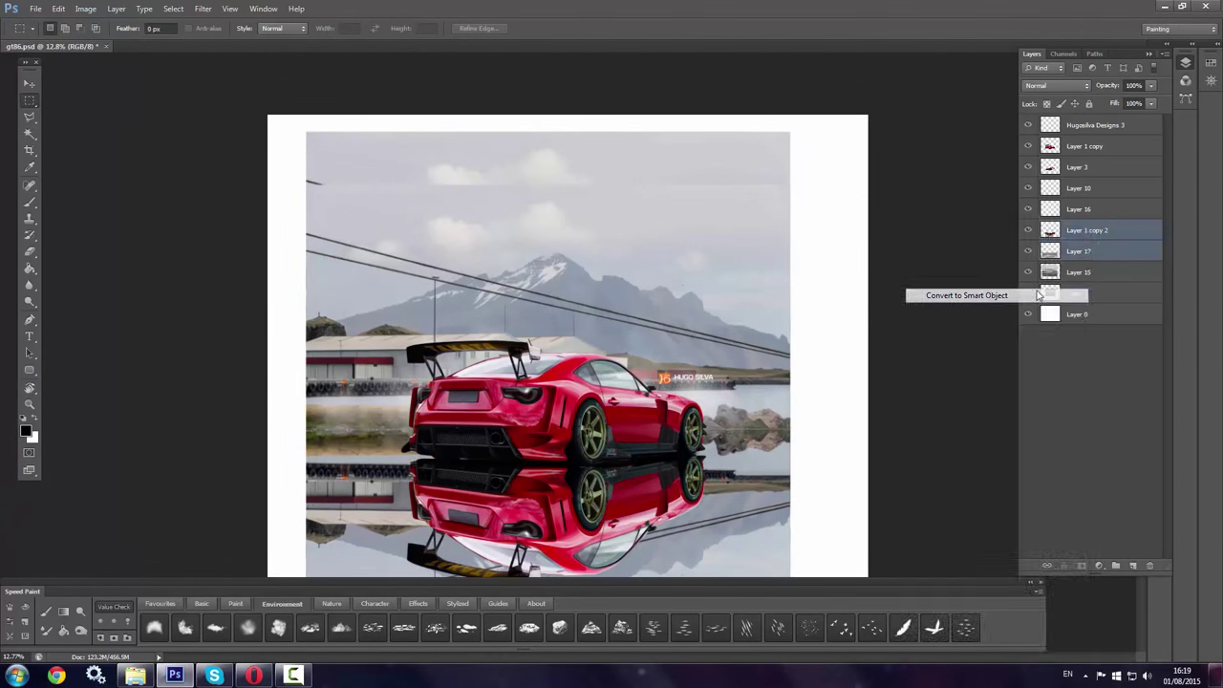
left_click(994, 347)
key("z")
left_click(535, 286)
Apply a Motion Blur to the merged reflection
scroll(535, 315, "down", 5)
left_click(203, 9)
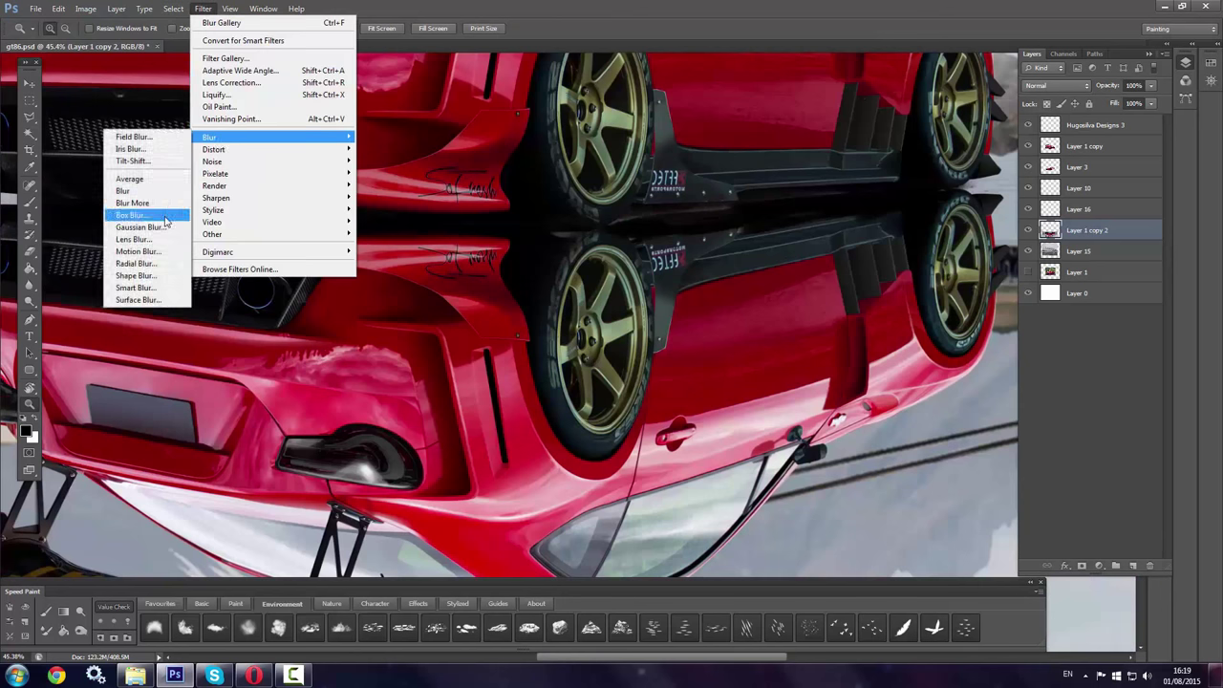
left_click(137, 251)
left_click(682, 170)
Brighten the reflection with a Levels adjustment
key("ctrl+0")
left_click(85, 8)
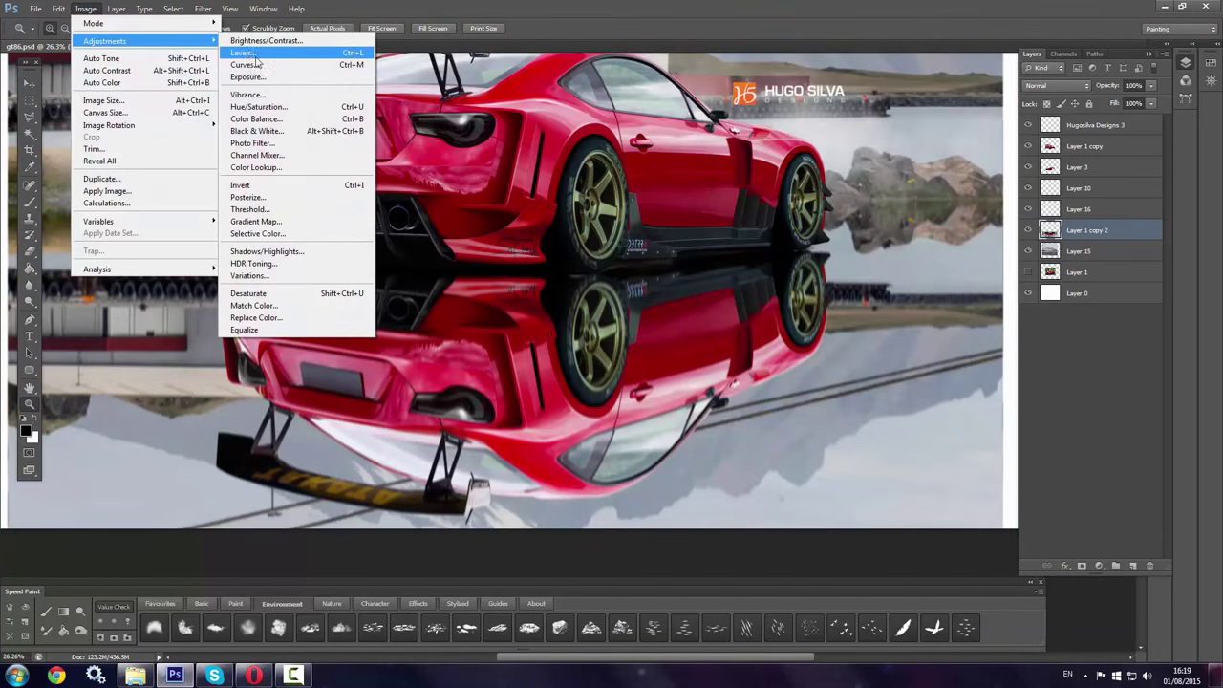
left_click(255, 54)
left_click_drag(740, 250, 755, 250)
left_click(944, 71)
Add a new empty layer clipped to the reflection layer below
key("m")
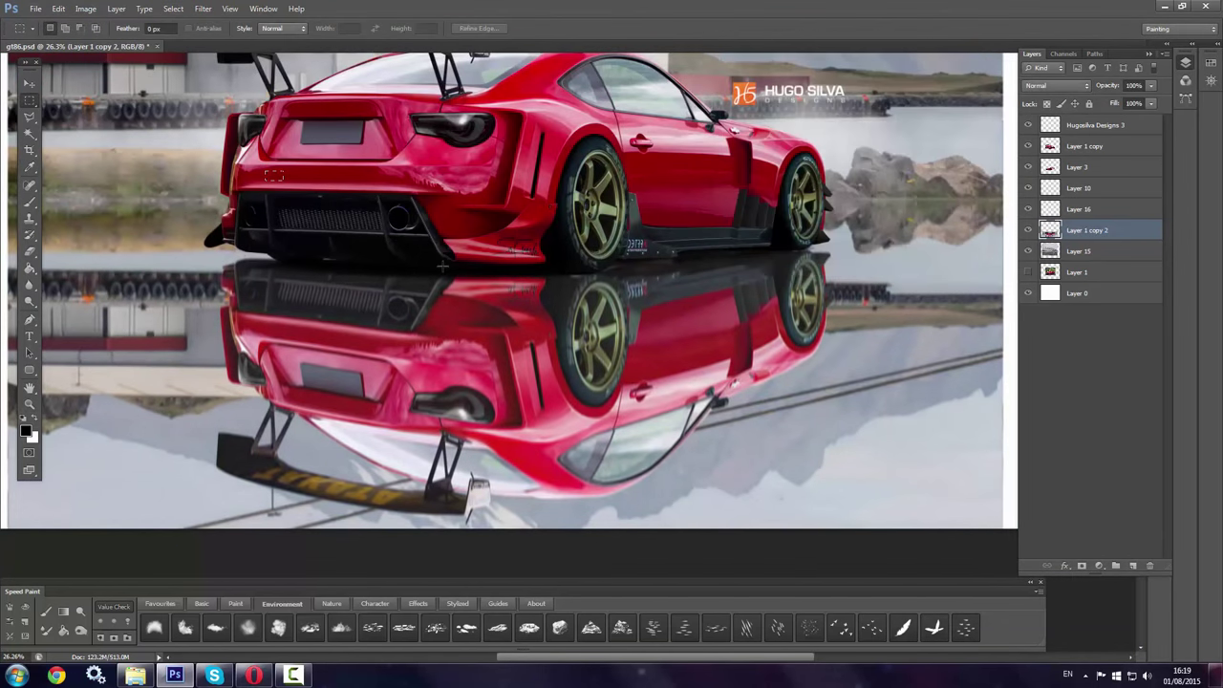
key("ctrl+shift+n")
key("Return")
left_click_drag(1078, 230, 1078, 258)
key("ctrl+alt+g")
Tilt the view about 30° and ready a brush on Layer 17 with no selection
key("r")
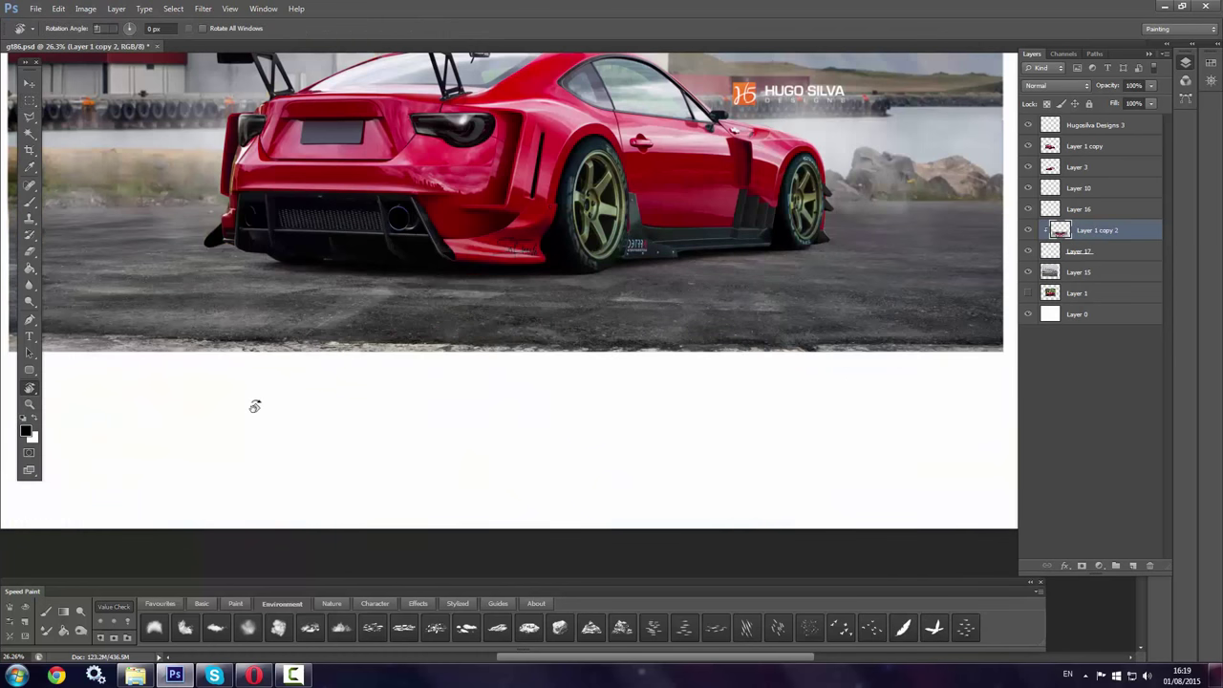
left_click_drag(254, 407, 401, 287)
key("b")
right_click(364, 338)
right_click(481, 259)
key("Escape")
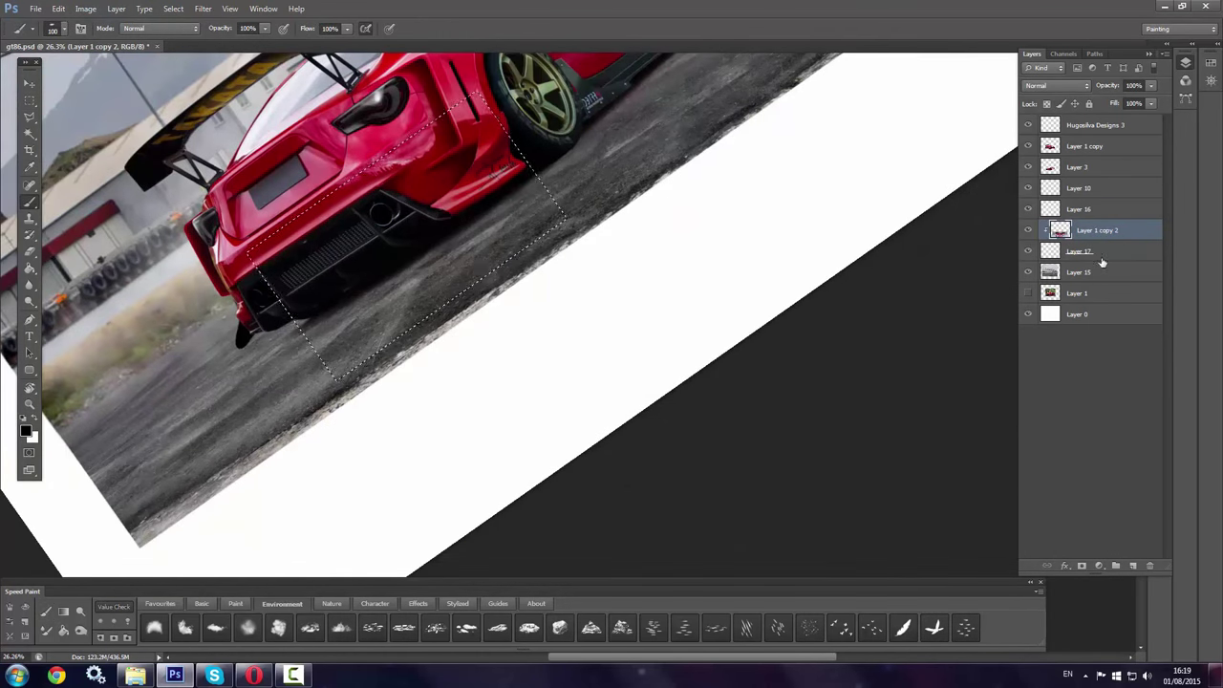
left_click(1103, 256)
key("ctrl+d")
Paint a reflection and soft shadow under the car plus grey strokes on the far ground
right_click(532, 235)
key("Escape")
left_click_drag(574, 220, 280, 291)
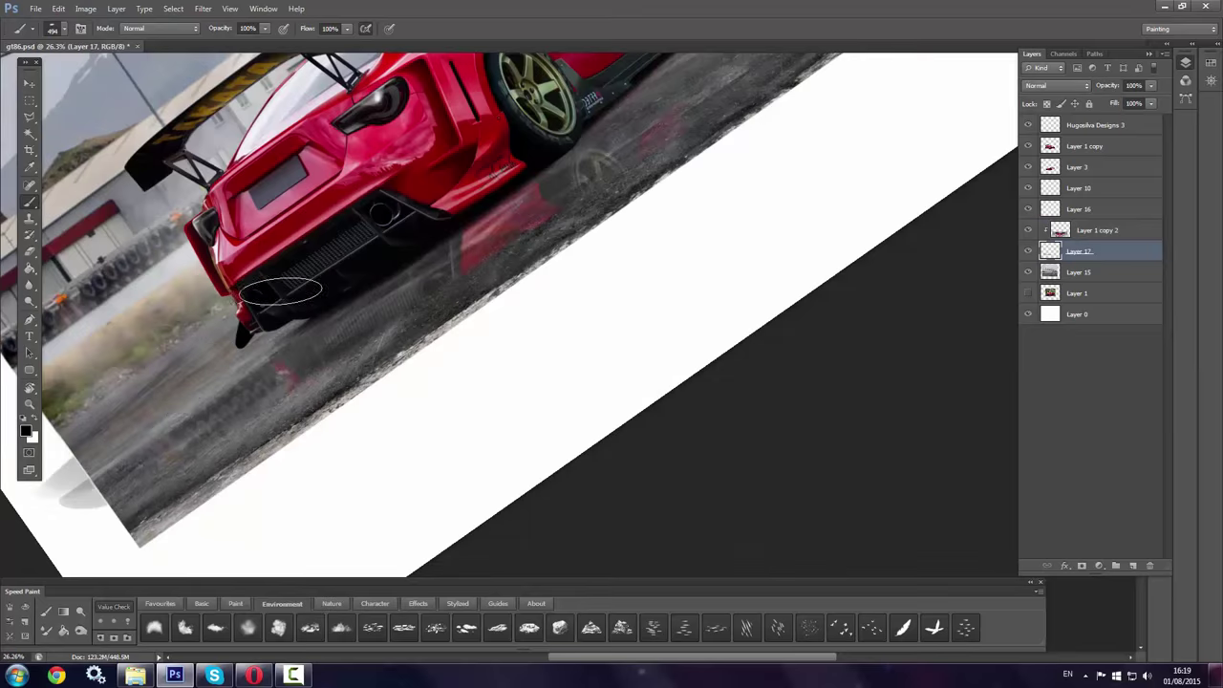
left_click_drag(402, 191, 162, 402)
mouse_move(621, 105)
left_mouse_down()
mouse_move(732, 156)
mouse_move(717, 162)
left_mouse_up()
Switch brushes and paint darker strokes over the light reflection streaks
right_click(550, 328)
right_click(619, 295)
key("Escape")
right_click(574, 269)
key("Escape")
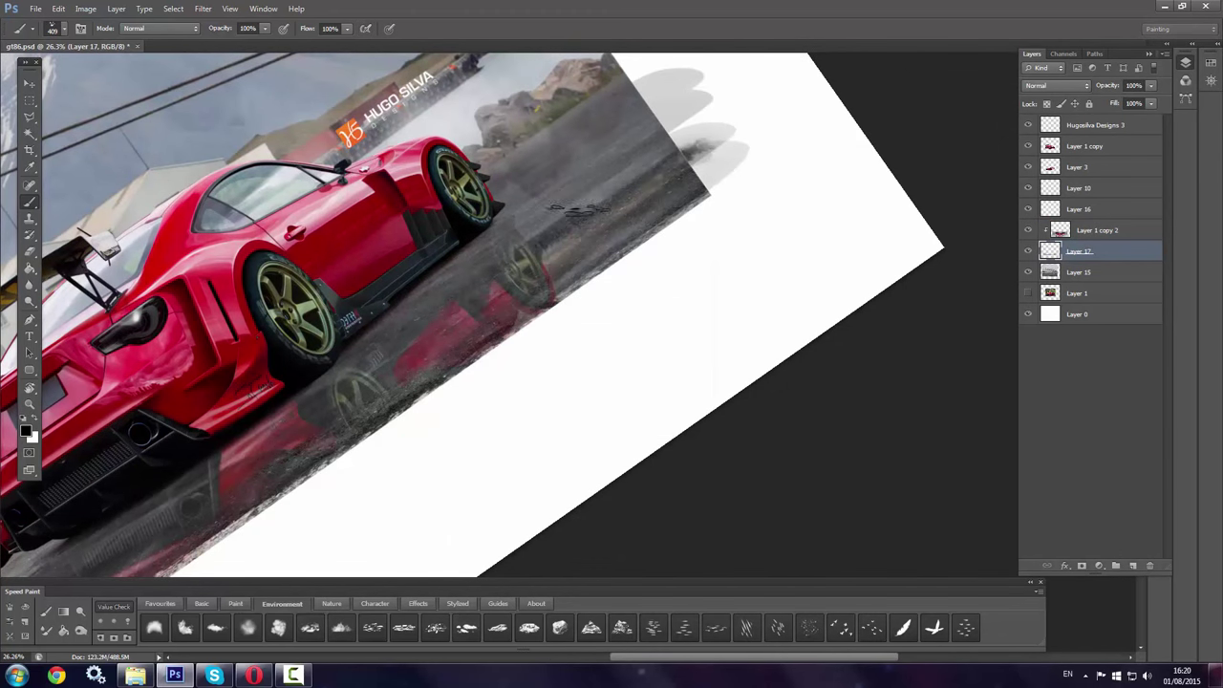
left_click(373, 627)
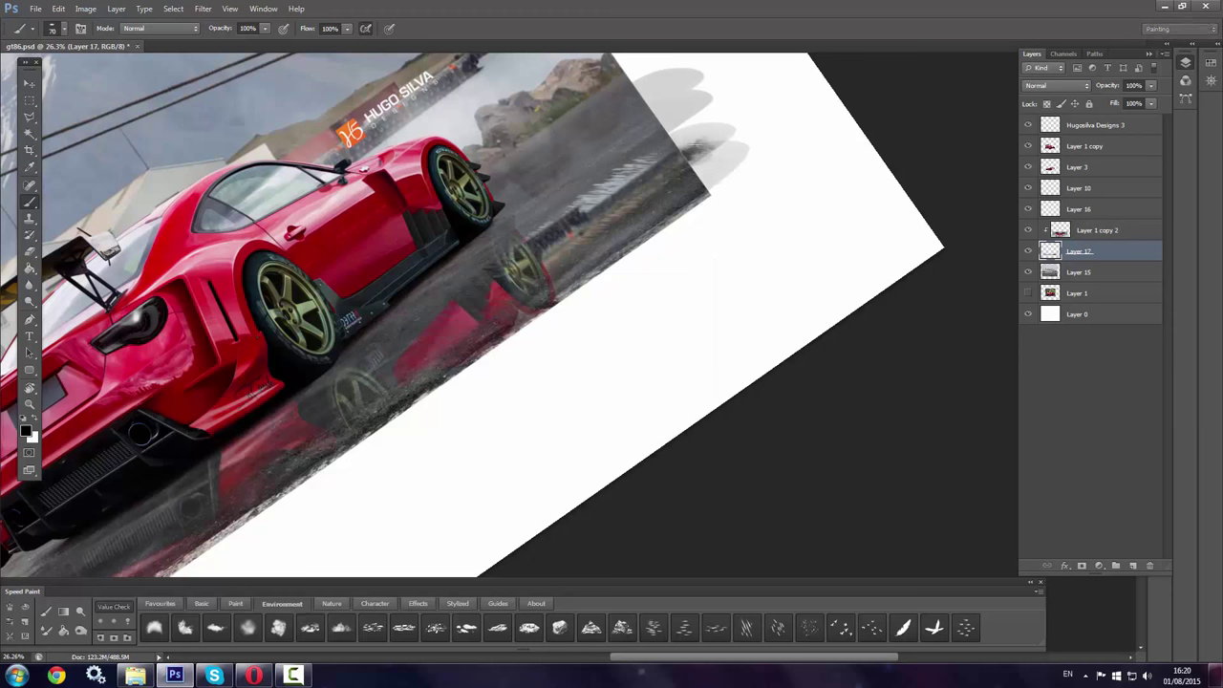
left_click_drag(477, 287, 651, 205)
Pick a brush from the Paint brush set and paint dark strokes on the far ground
left_click(330, 603)
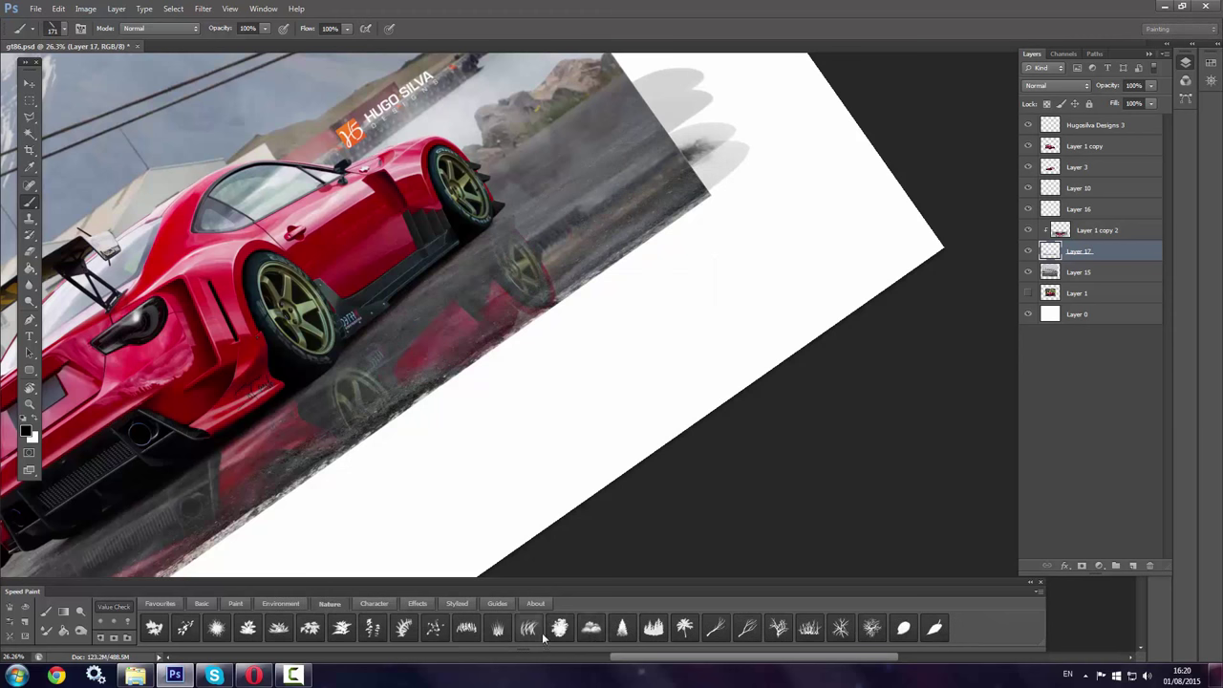
left_click(236, 603)
right_click(563, 287)
left_click_drag(669, 153, 736, 110)
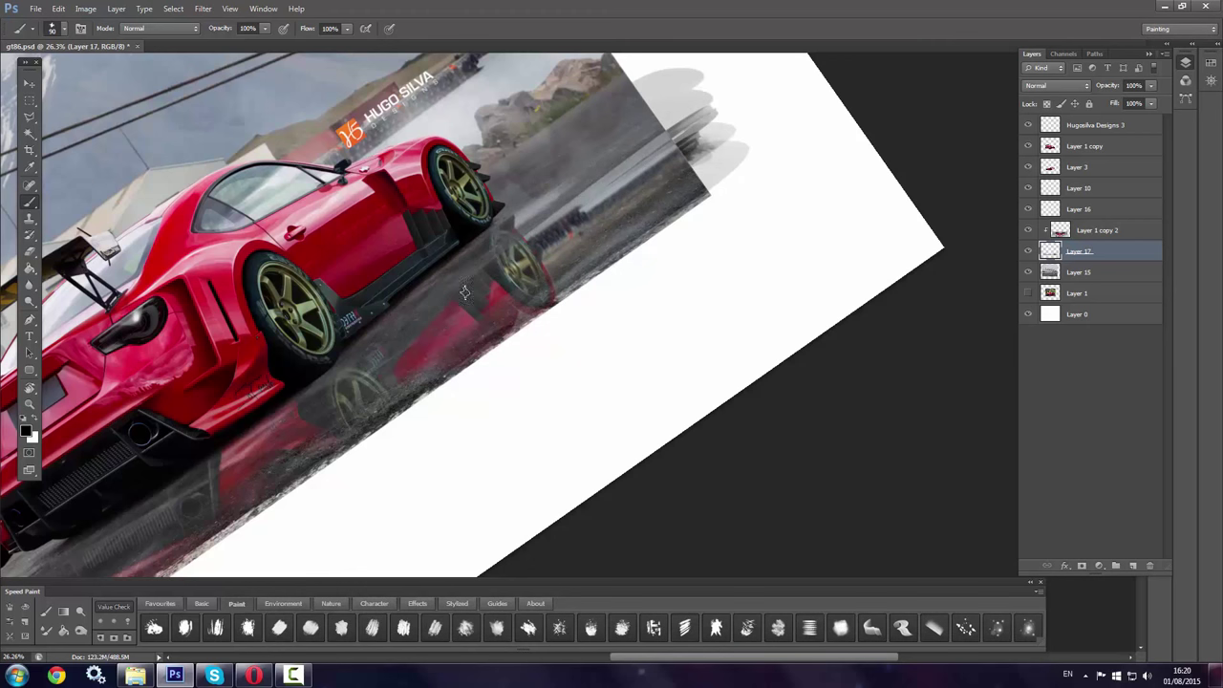
left_click_drag(551, 298, 248, 437)
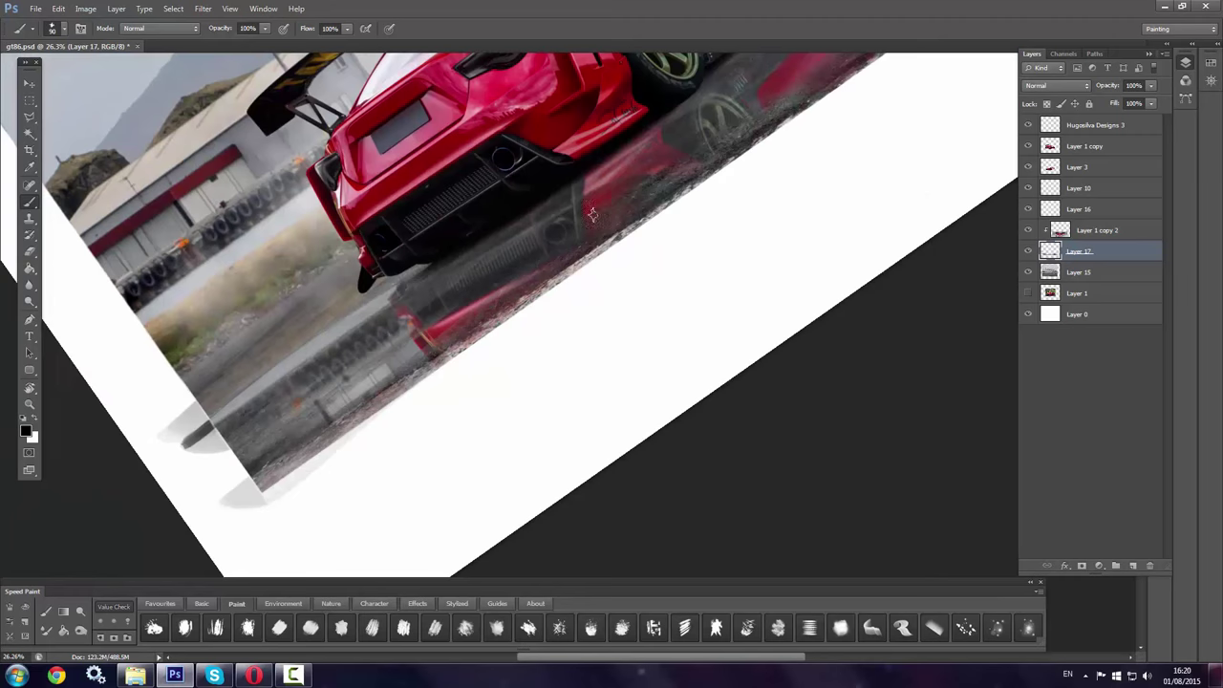
Level the view rotation and marquee a rectangle around the car's rear and reflection
mouse_move(592, 215)
left_mouse_down()
mouse_move(429, 357)
mouse_move(462, 153)
left_mouse_up()
key("r")
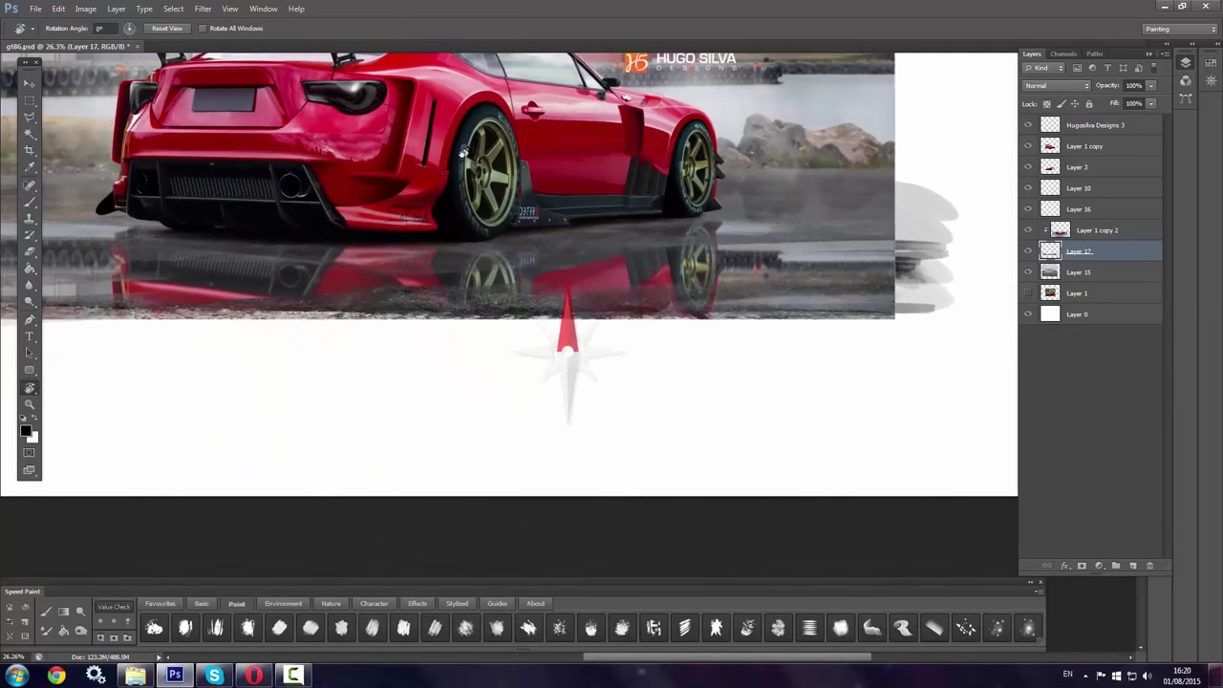
scroll(462, 153, "down", 3)
key("m")
left_click_drag(240, 199, 468, 327)
key("alt+bracketright")
right_click(367, 242)
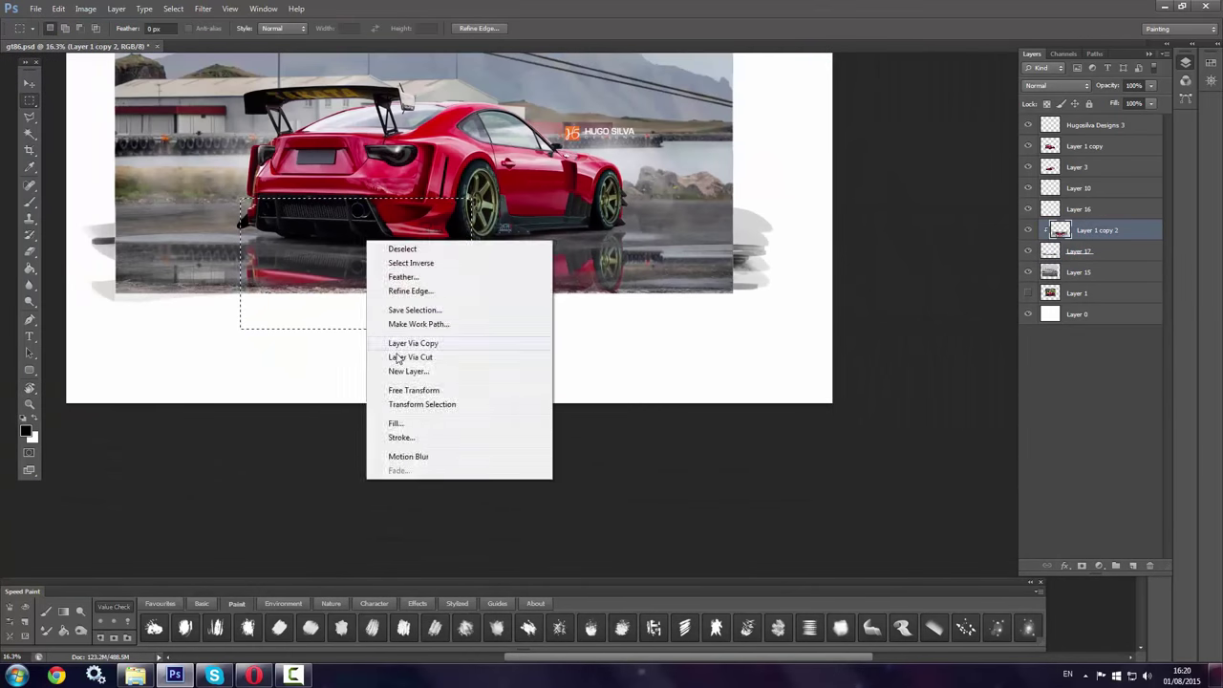
Warp the selected area and merge Layers 17 and 15 into Layer 1 copy 2
left_click(413, 389)
key("Return")
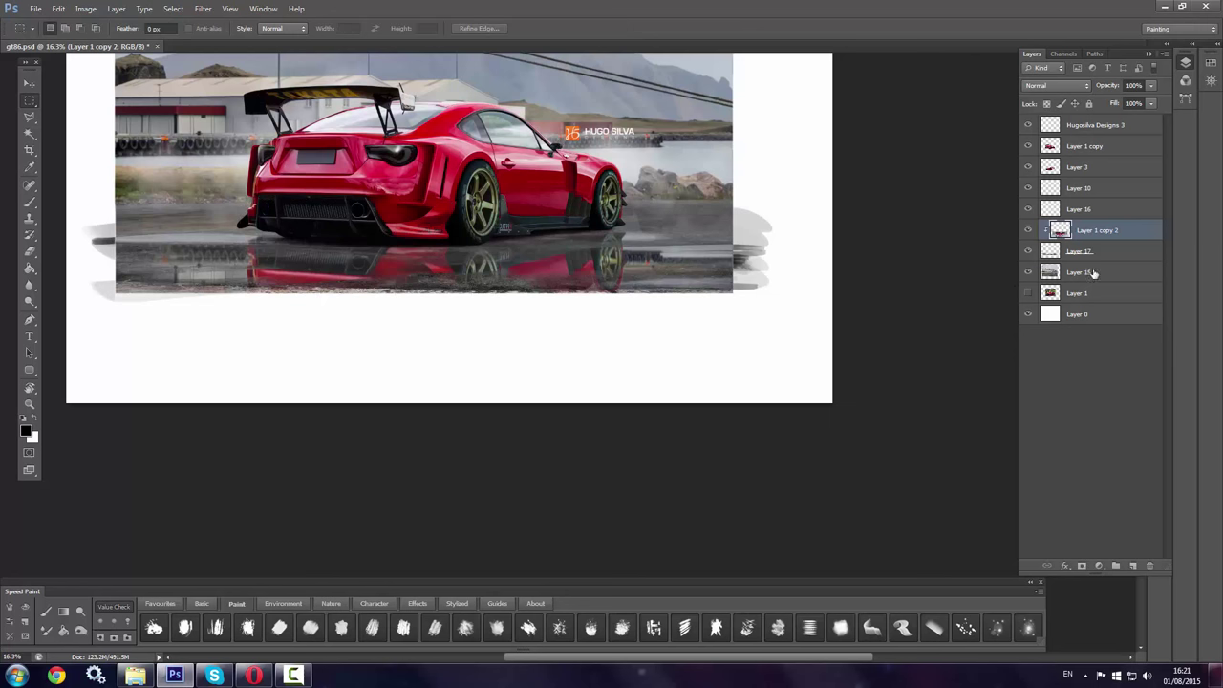
left_click(1080, 272, "shift")
right_click(1107, 231)
left_click(956, 505)
Copy the upper sky-and-mountain area to its own layer and blur it
left_click_drag(580, 225, 618, 426)
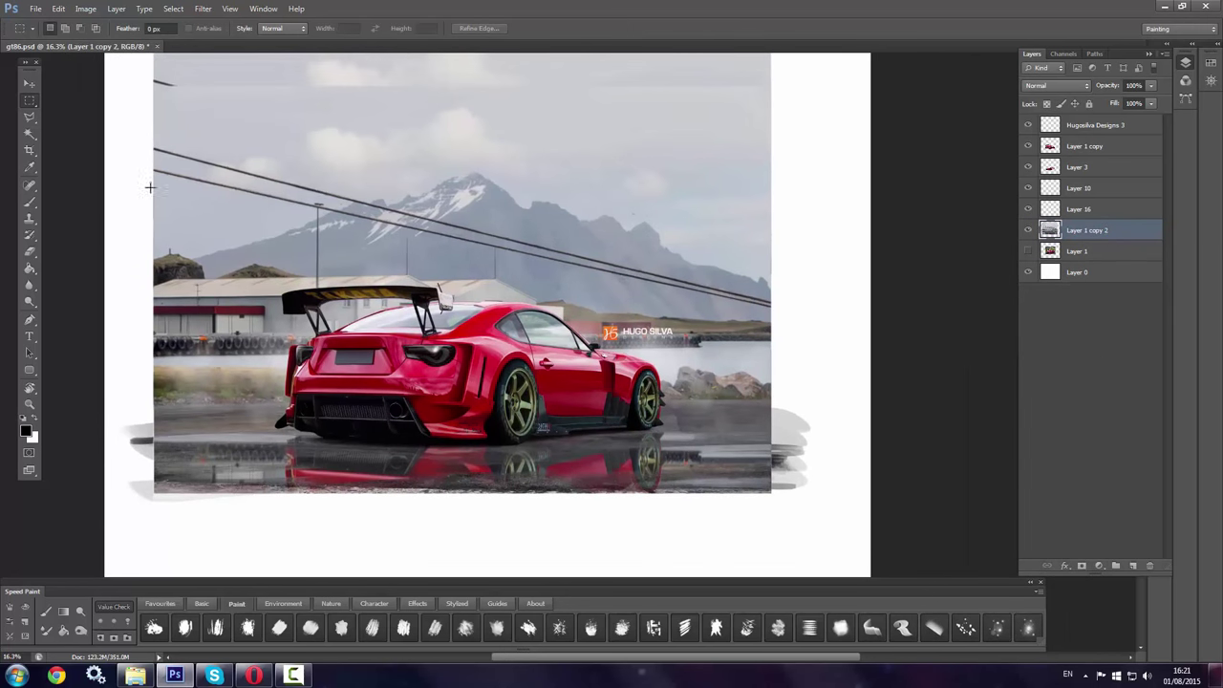
left_click_drag(700, 391, 780, 417)
right_click(688, 316)
left_click(727, 423)
left_click(202, 8)
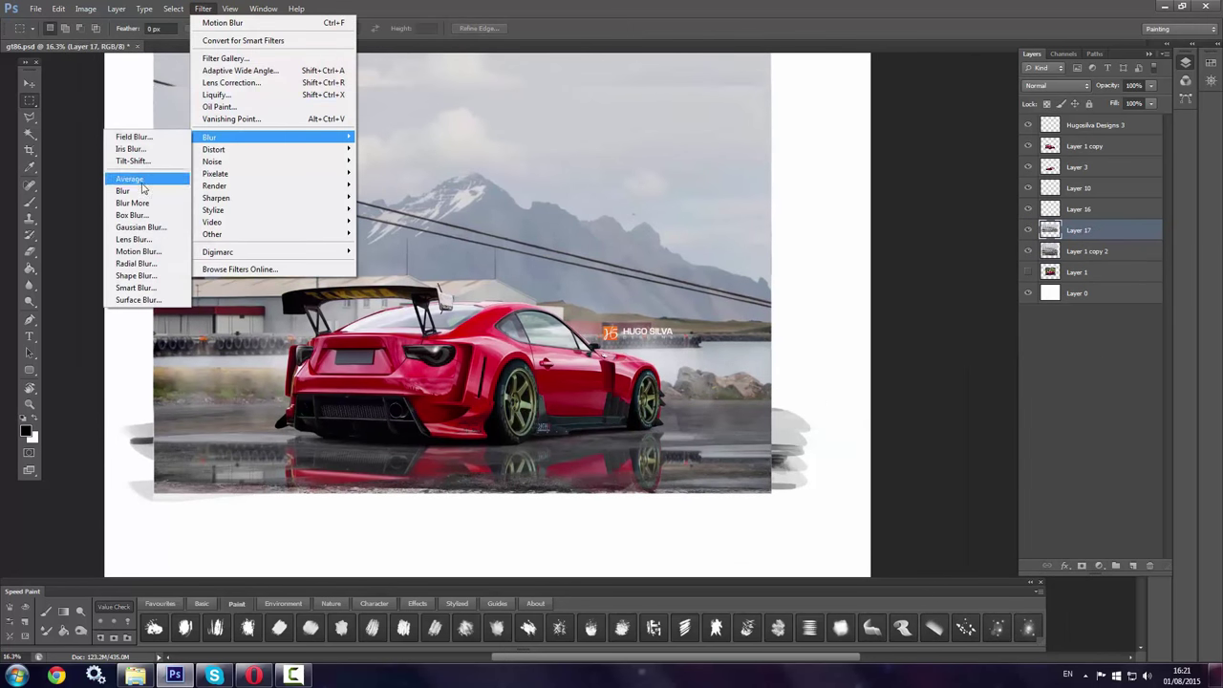
left_click(143, 134)
left_click(584, 31)
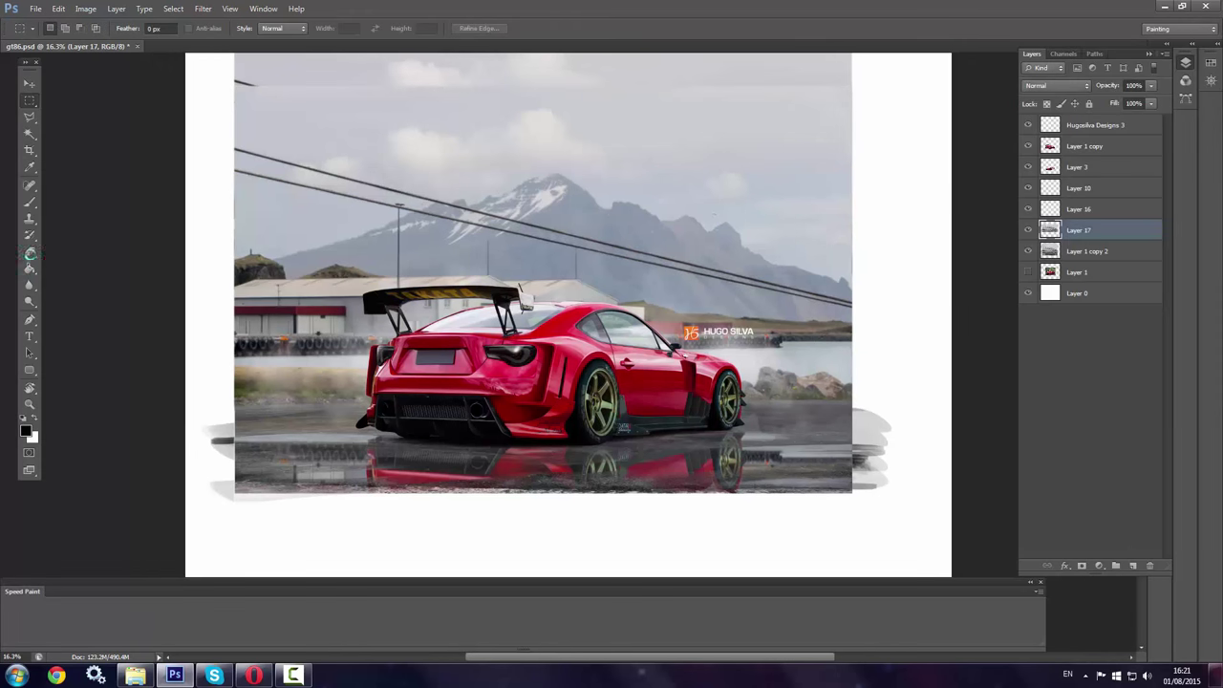
Adjust the eraser's size and softness, then select Layer 1 copy 2 and zoom in on the car
right_click(353, 400)
key("Escape")
key("e")
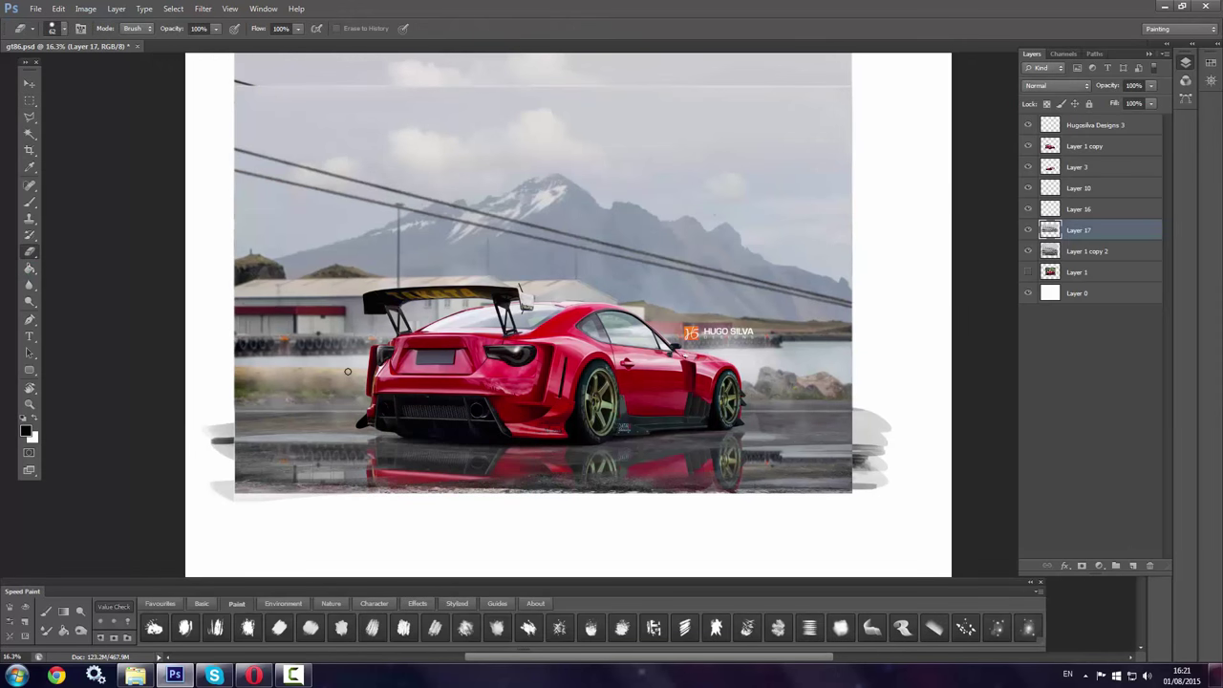
right_click(355, 372)
key("Escape")
left_click(1087, 250)
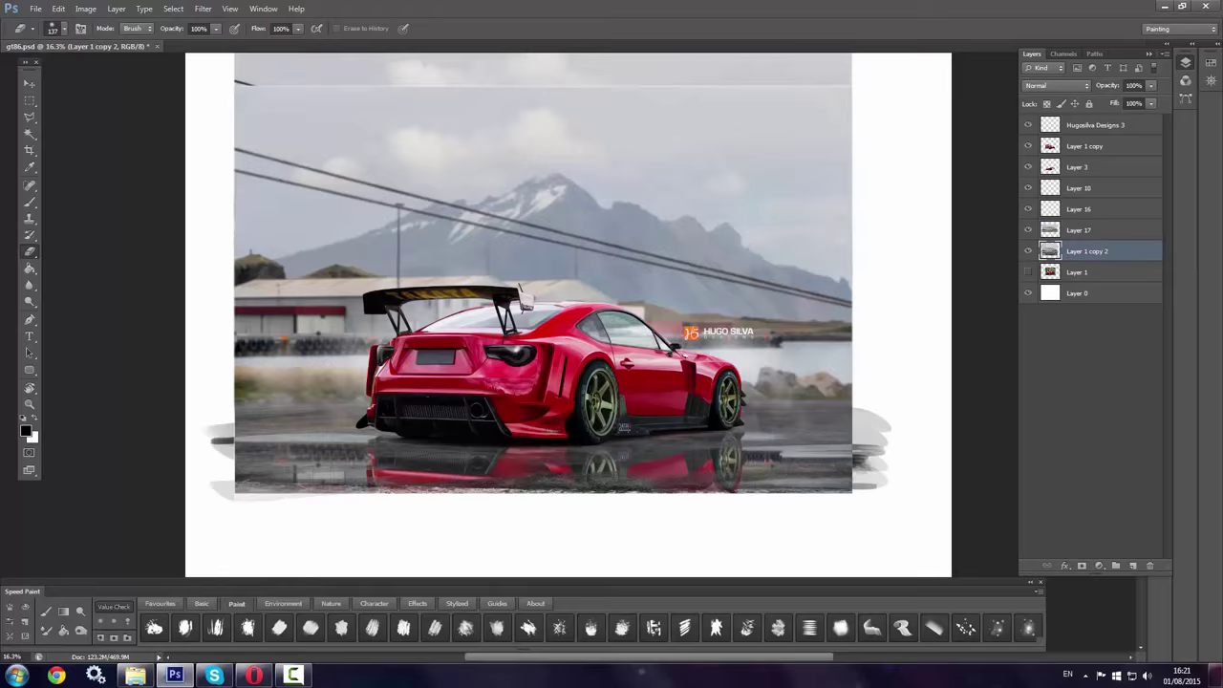
key("z")
left_click(452, 454)
Apply a 34 px Tilt-Shift blur with the focus band on the car and reflection
left_click(202, 8)
left_click(133, 160)
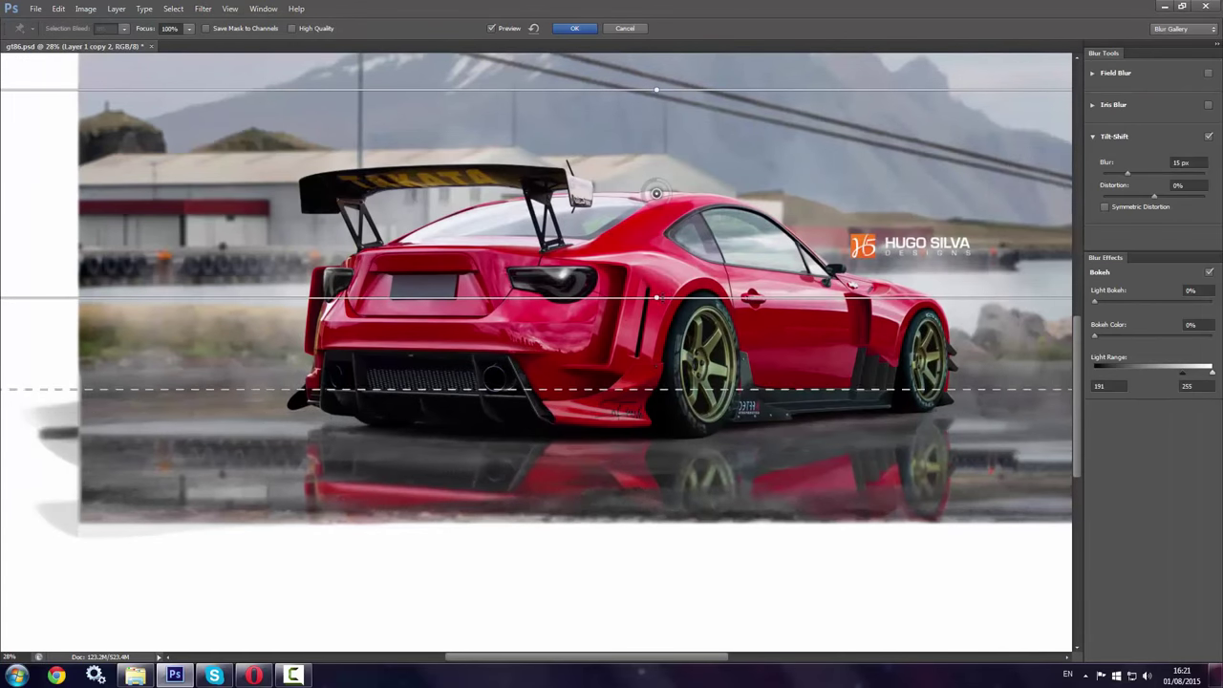
left_click_drag(655, 298, 655, 440)
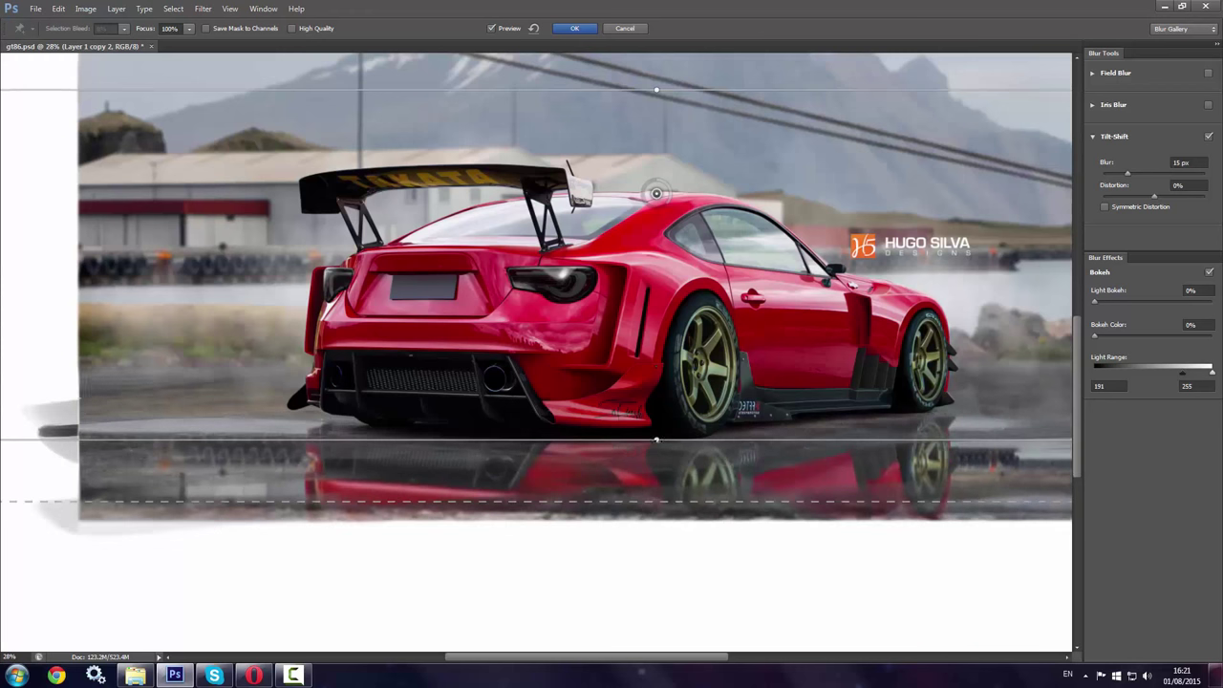
left_click_drag(650, 517, 656, 459)
left_click_drag(657, 193, 647, 215)
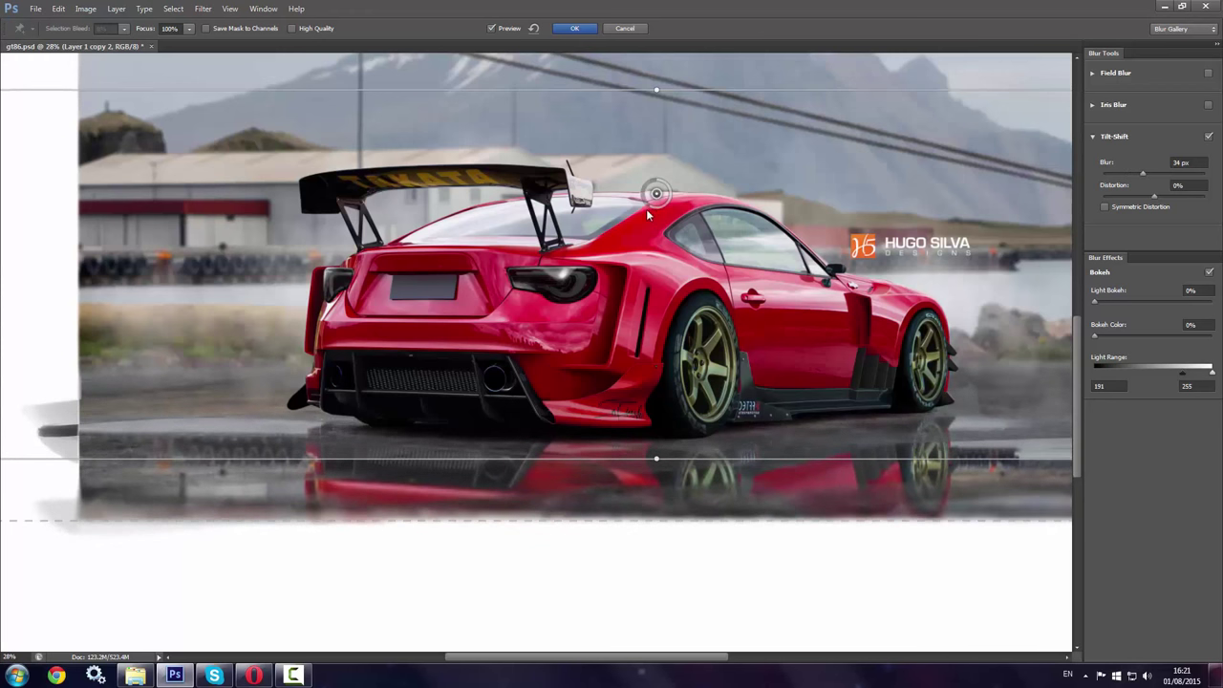
left_click(579, 31)
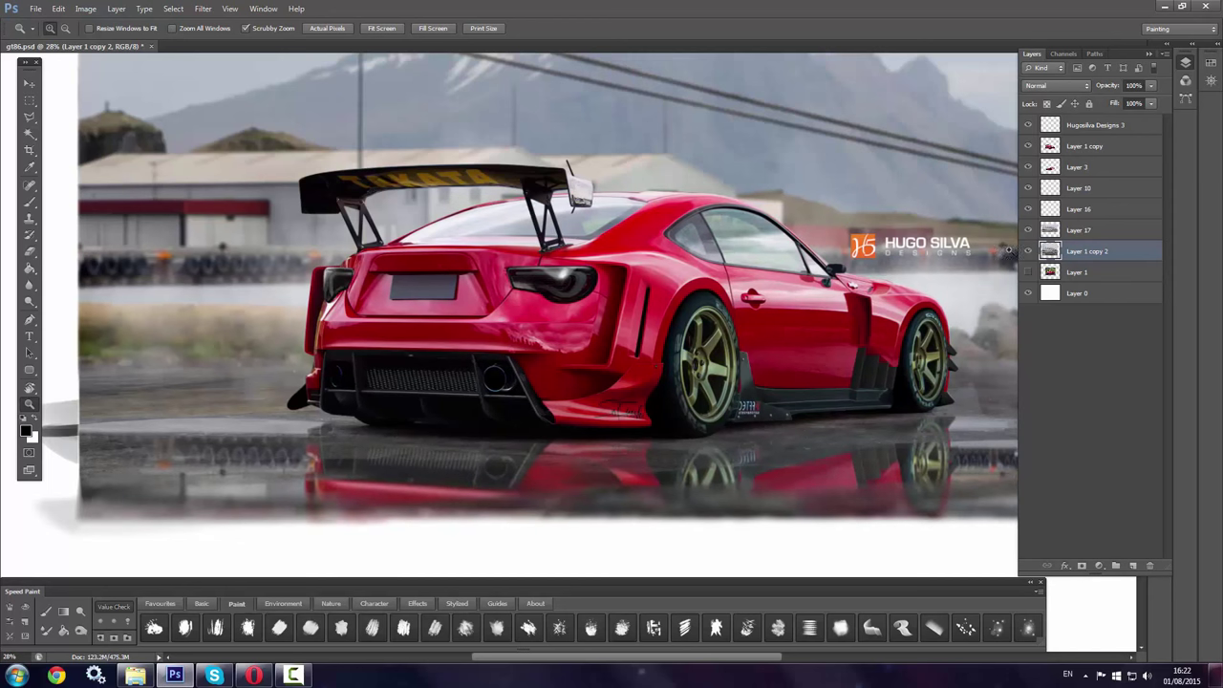
Crop the image to trim away the white margins
key("ctrl+0")
key("c")
left_click_drag(618, 481, 817, 521)
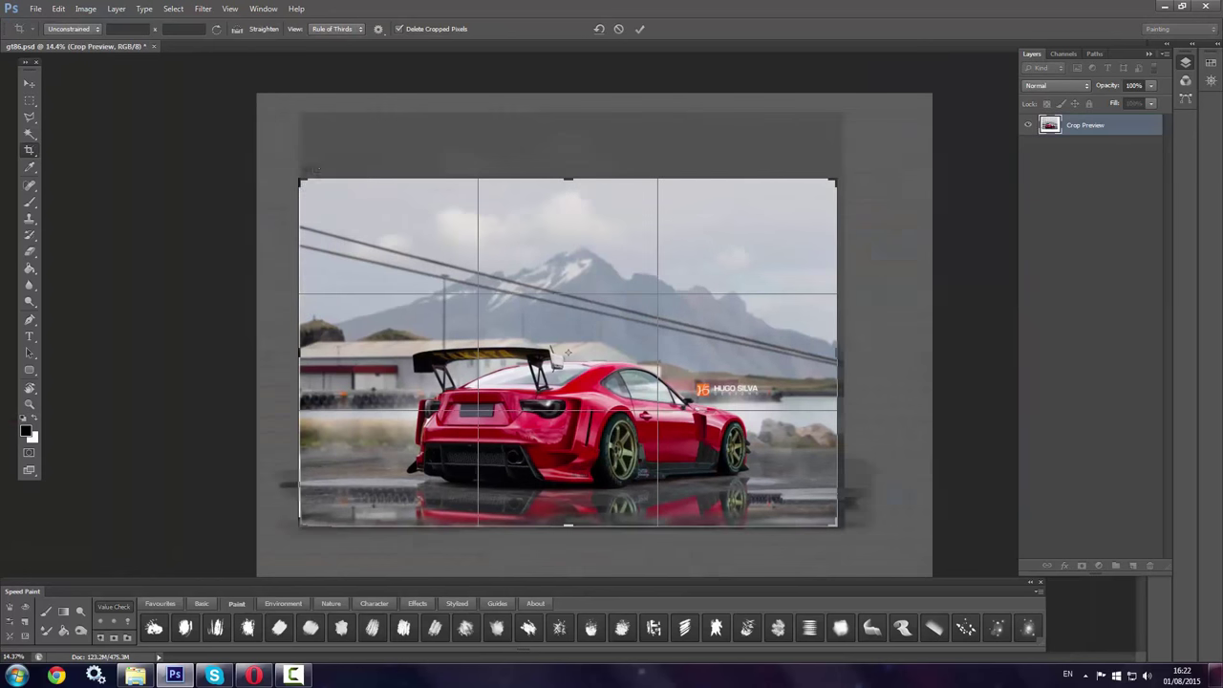
key("Return")
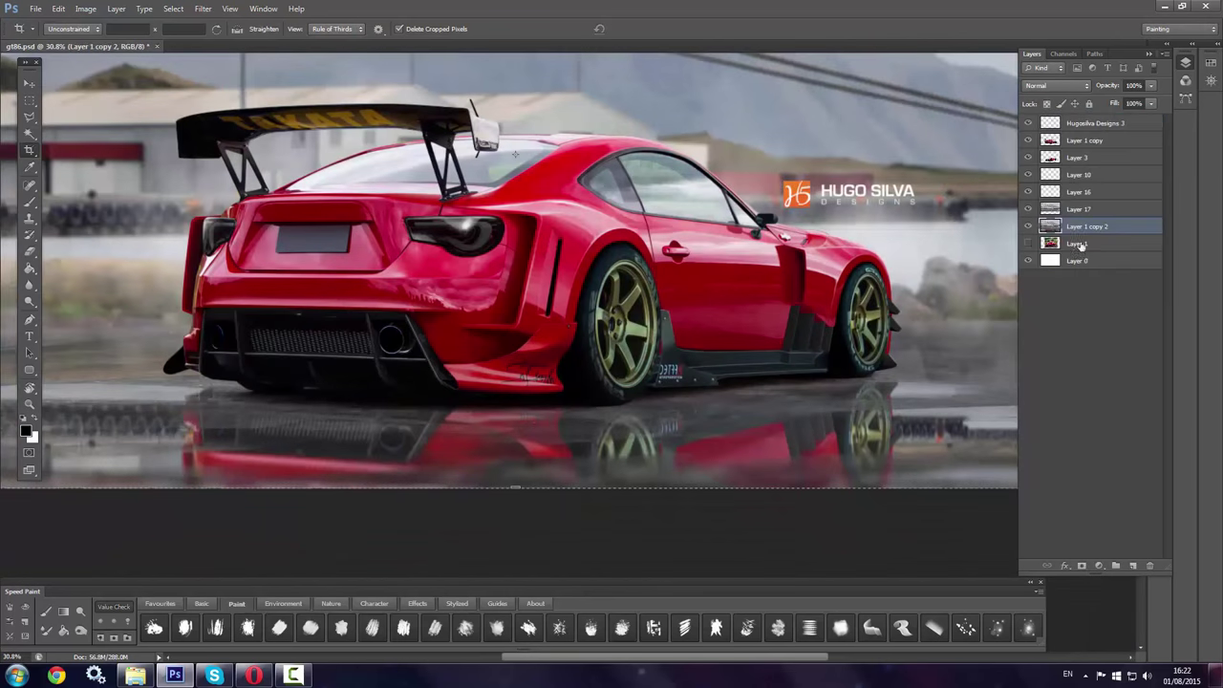
Duplicate the selected layers and merge the copies into one layer
right_click(1097, 126)
left_click(1080, 159)
key("Return")
key("ctrl+e")
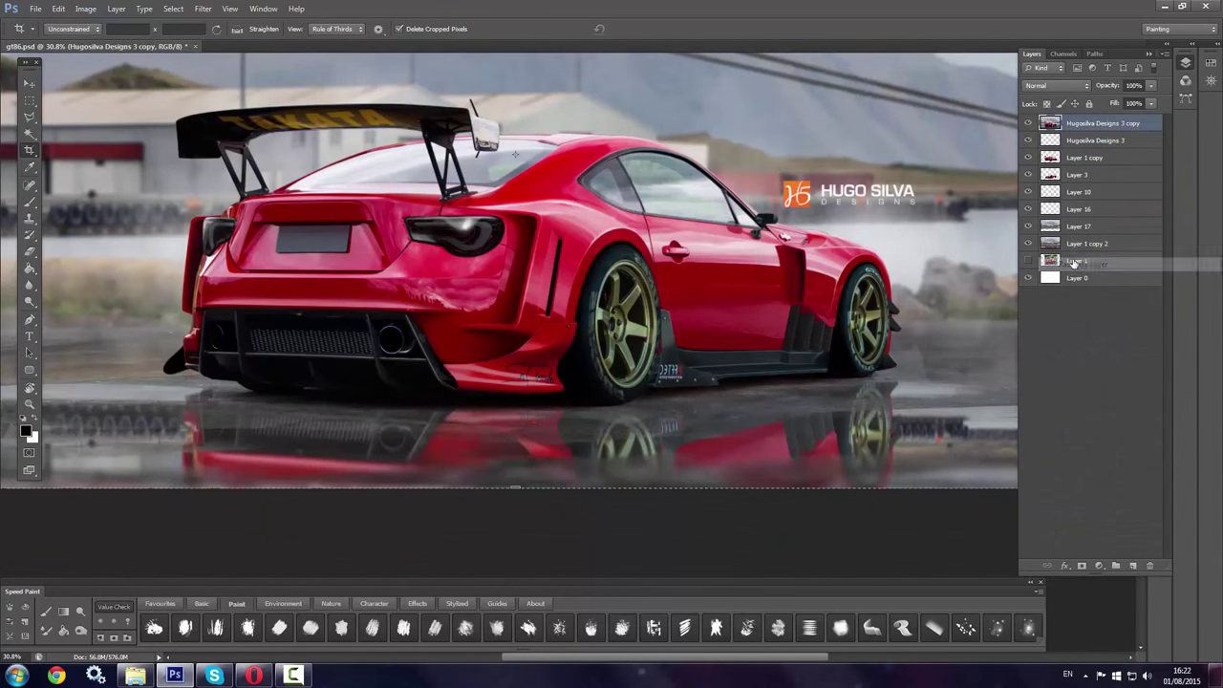
Lift the darkest tones with Levels to fade the blacks
left_click(85, 8)
left_click(258, 52)
left_click_drag(741, 247, 747, 247)
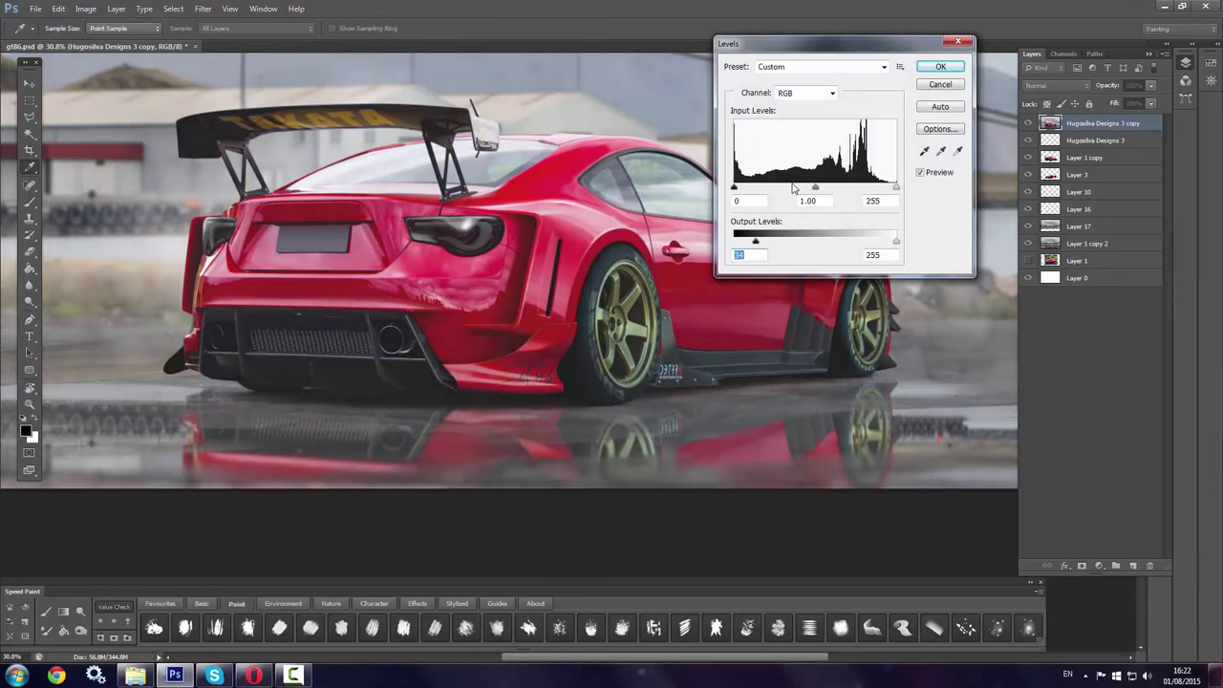
key("Return")
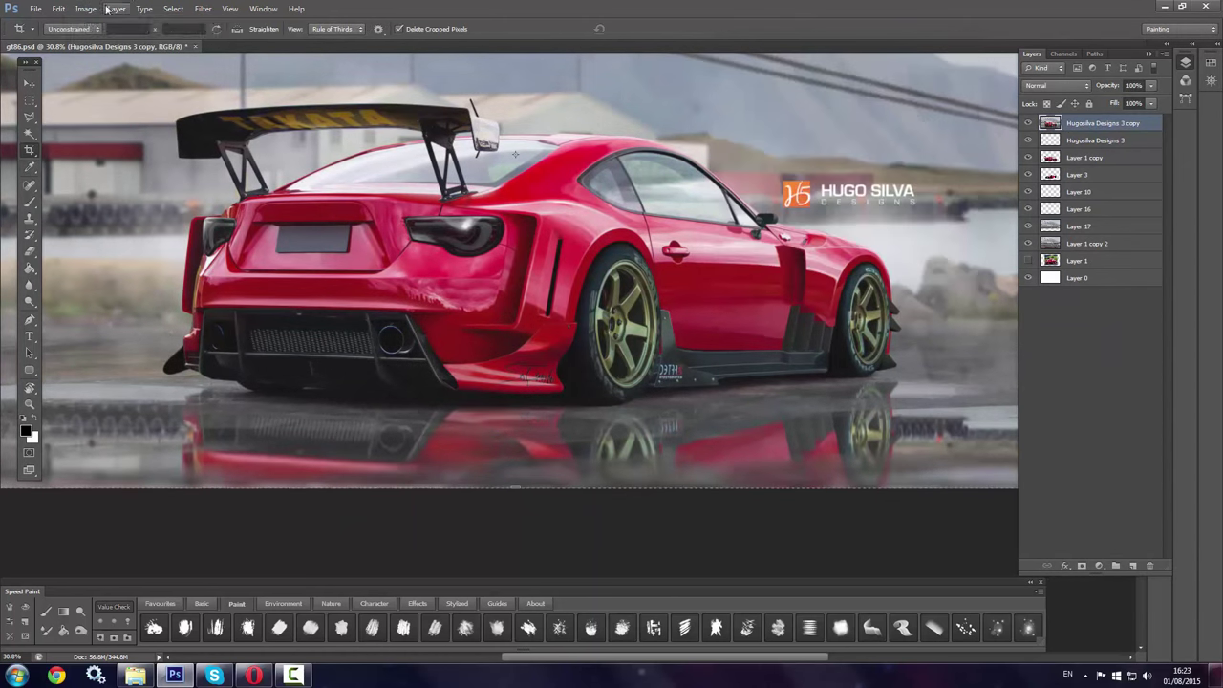
Apply a Photo Filter using Cooling Filter (80) at slightly lowered density
left_click(85, 9)
left_click(344, 182)
left_click(599, 213)
left_click(584, 251)
left_click_drag(527, 286, 514, 286)
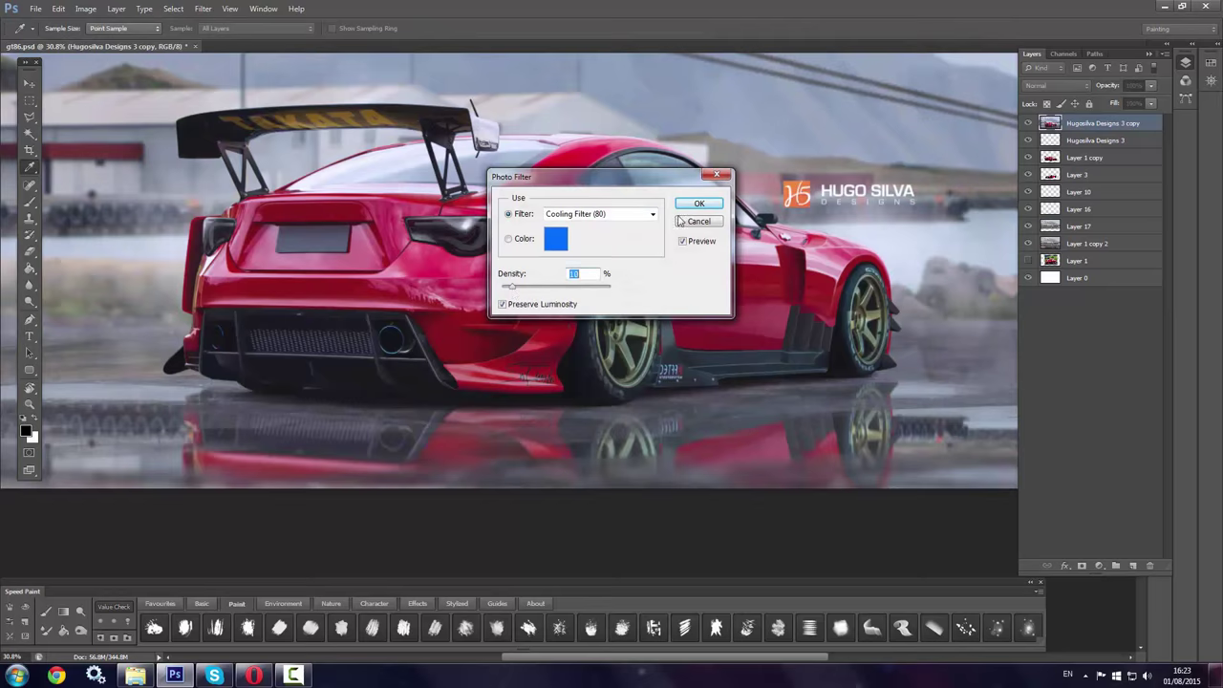
key("Return")
Add light noise to the merged layer
left_click(203, 8)
left_click(134, 170)
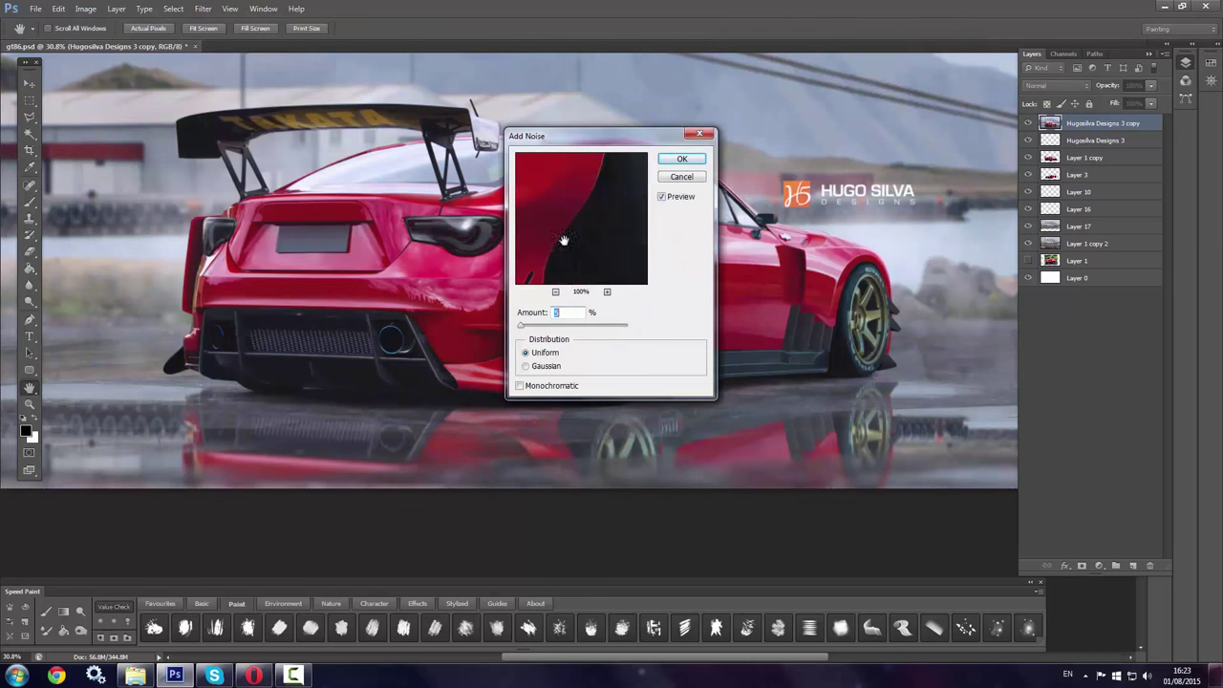
left_click_drag(564, 240, 549, 314)
key("Return")
Sharpen the image with Unsharp Mask
left_click(202, 8)
mouse_move(216, 198)
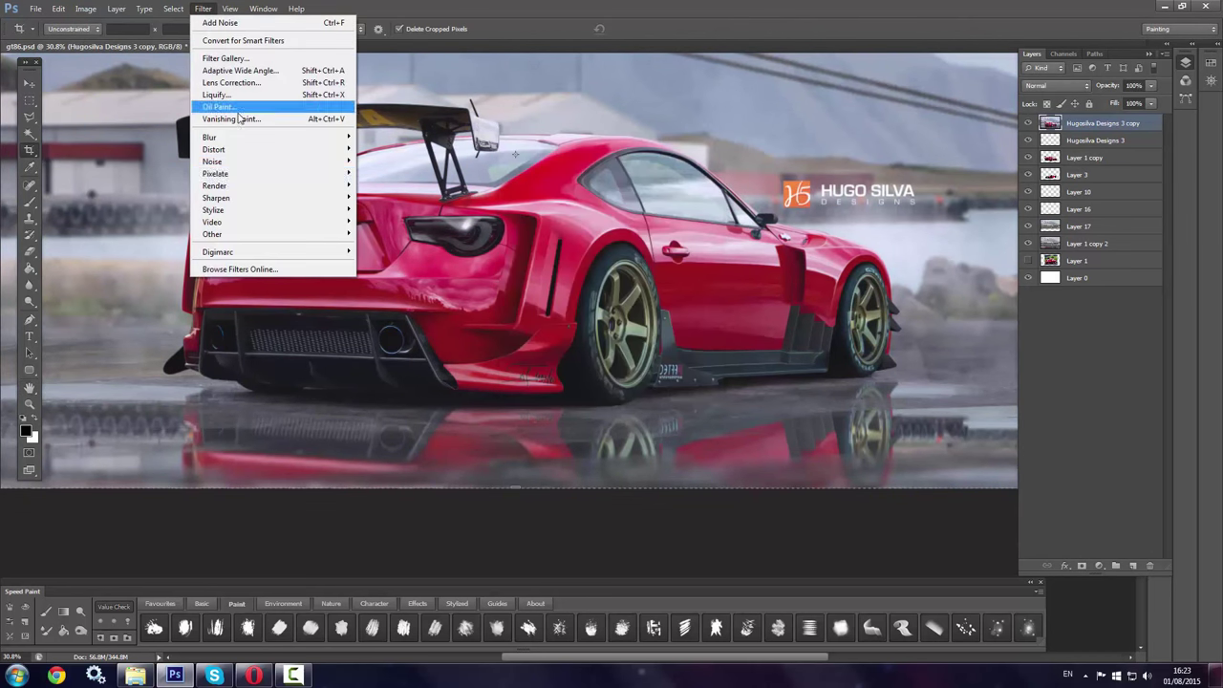
left_click(153, 240)
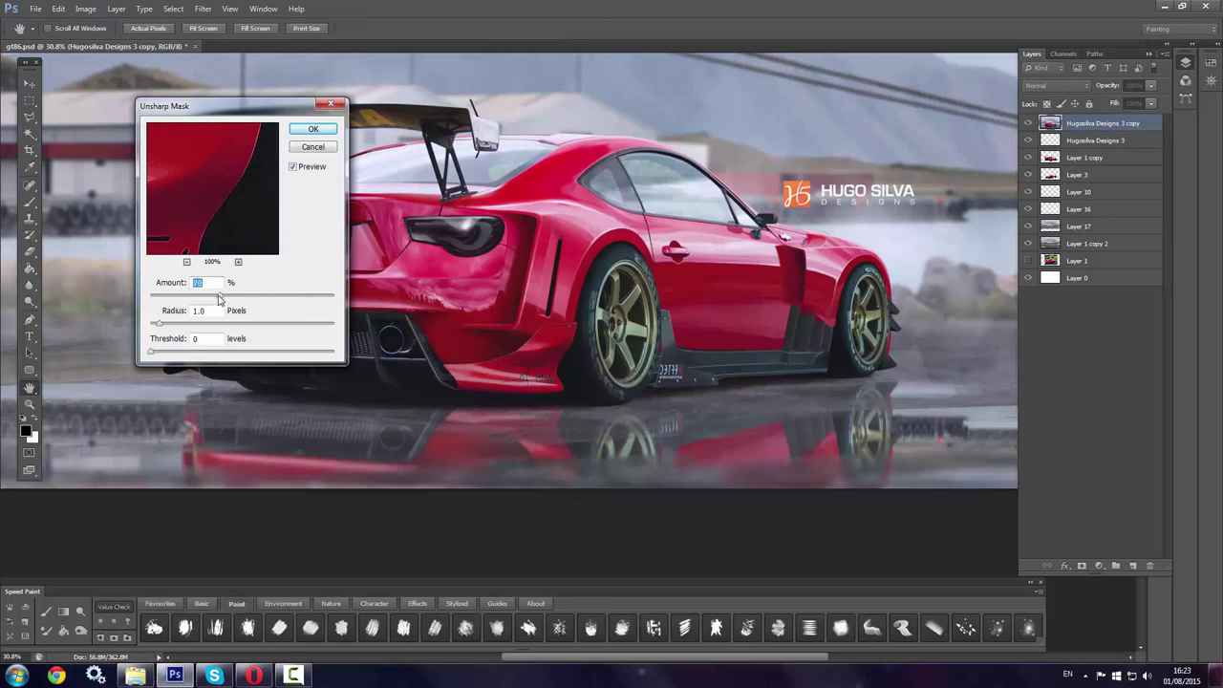
key("Return")
key("c")
scroll(492, 188, "up", 3)
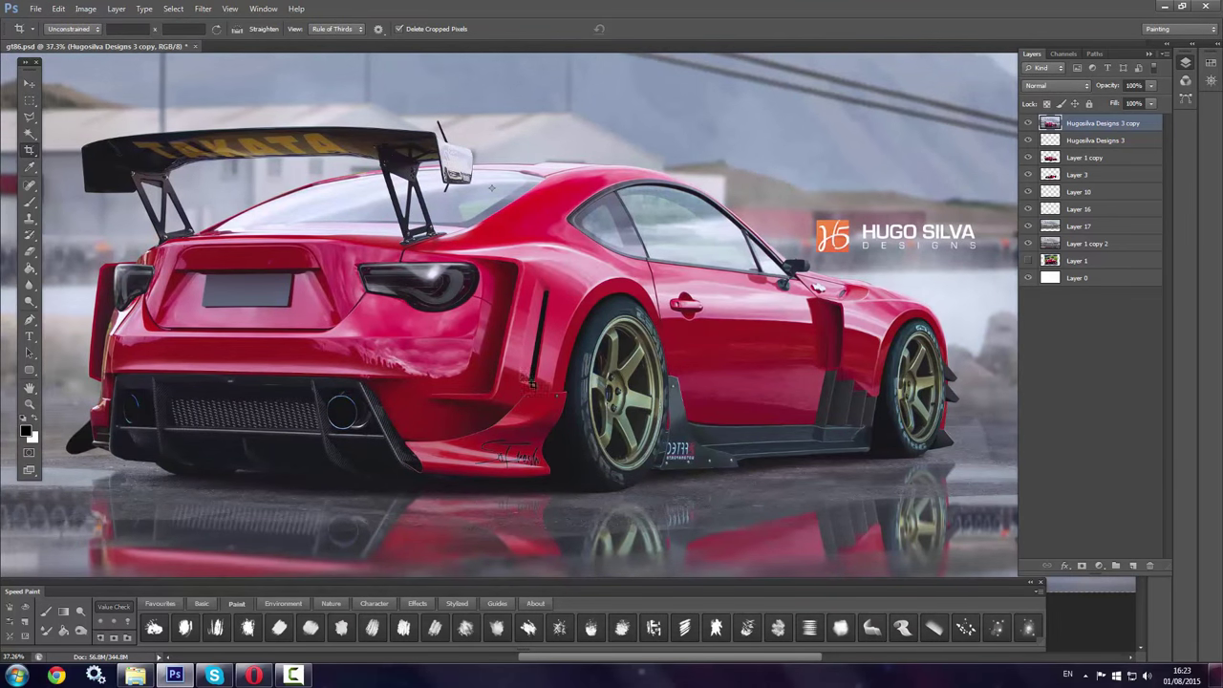
Set up a sized white brush and hand-letter 'ALL DONE' with a smiley on the wet ground
left_click(26, 206)
key("x")
right_click(684, 499)
key("Return")
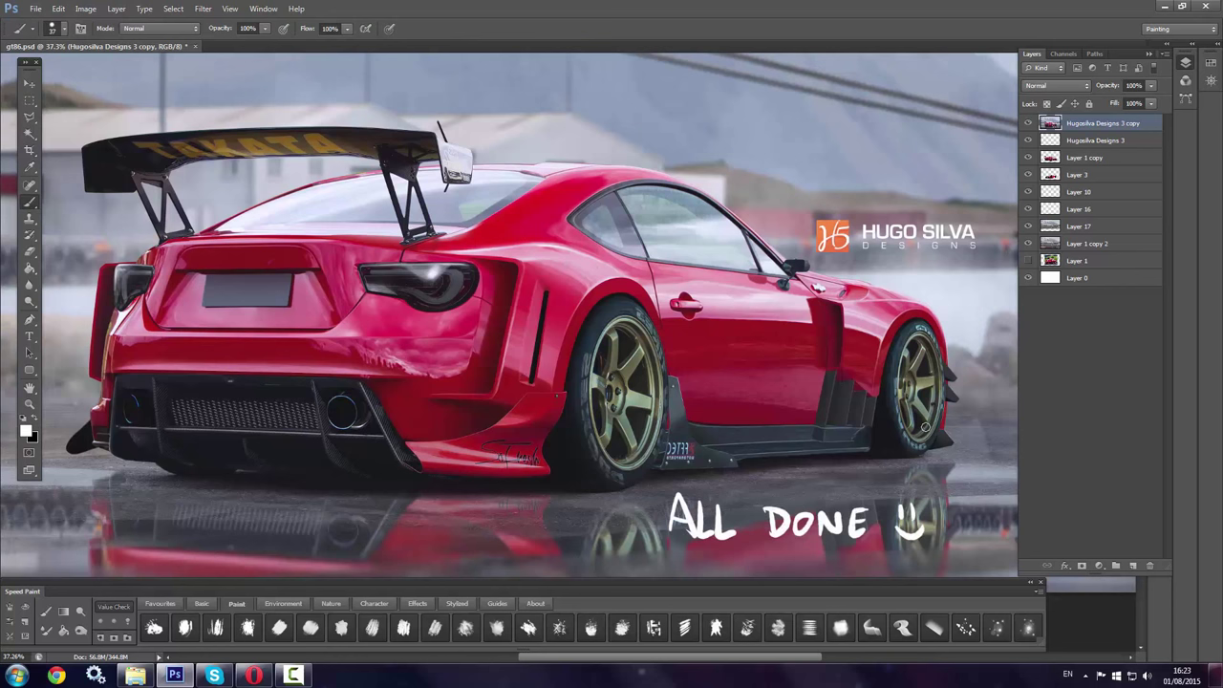
scroll(925, 427, "down", 2)
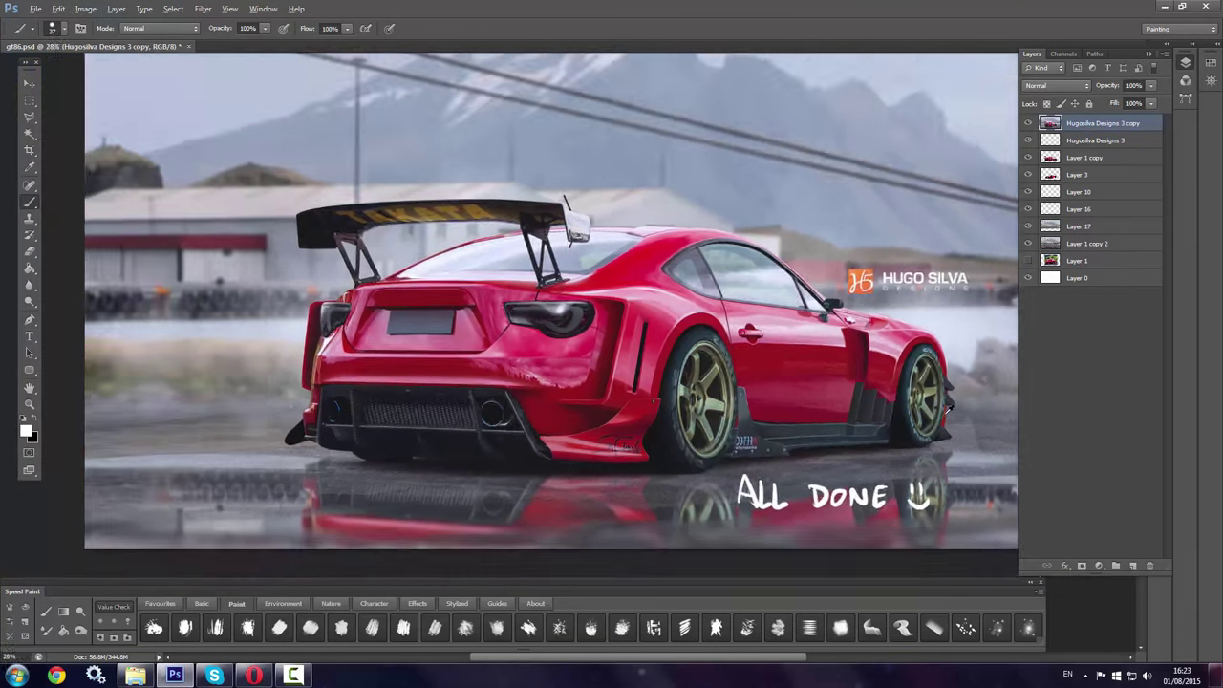
left_click(1030, 582)
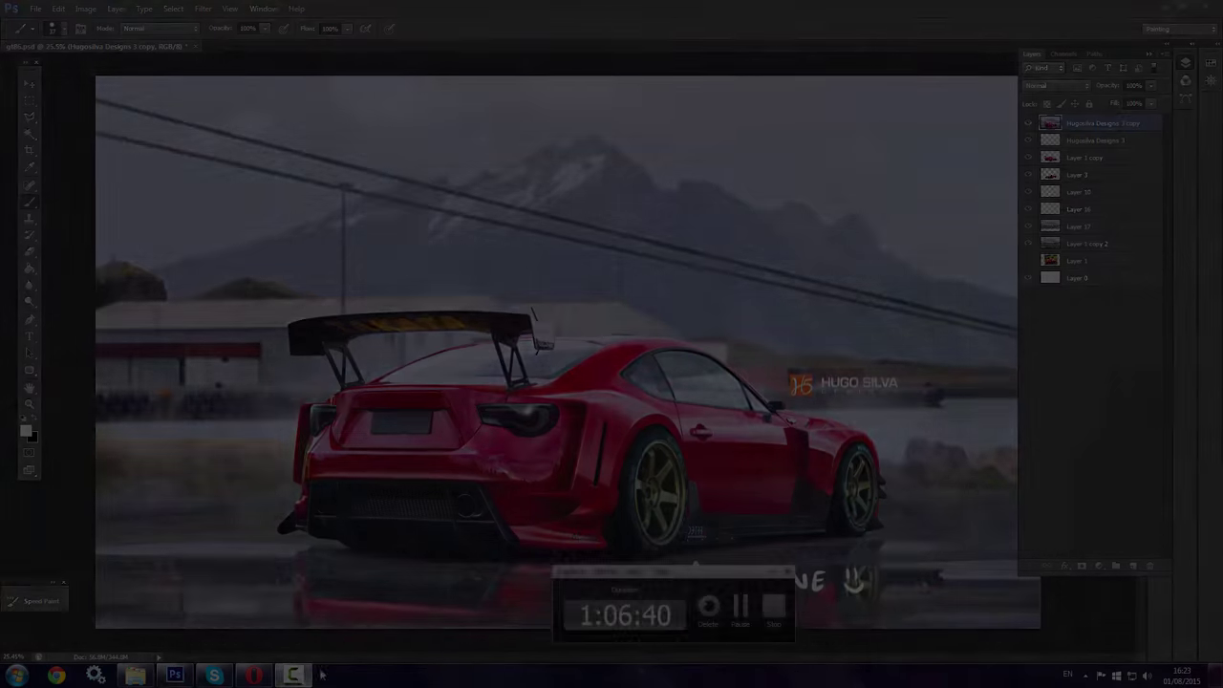